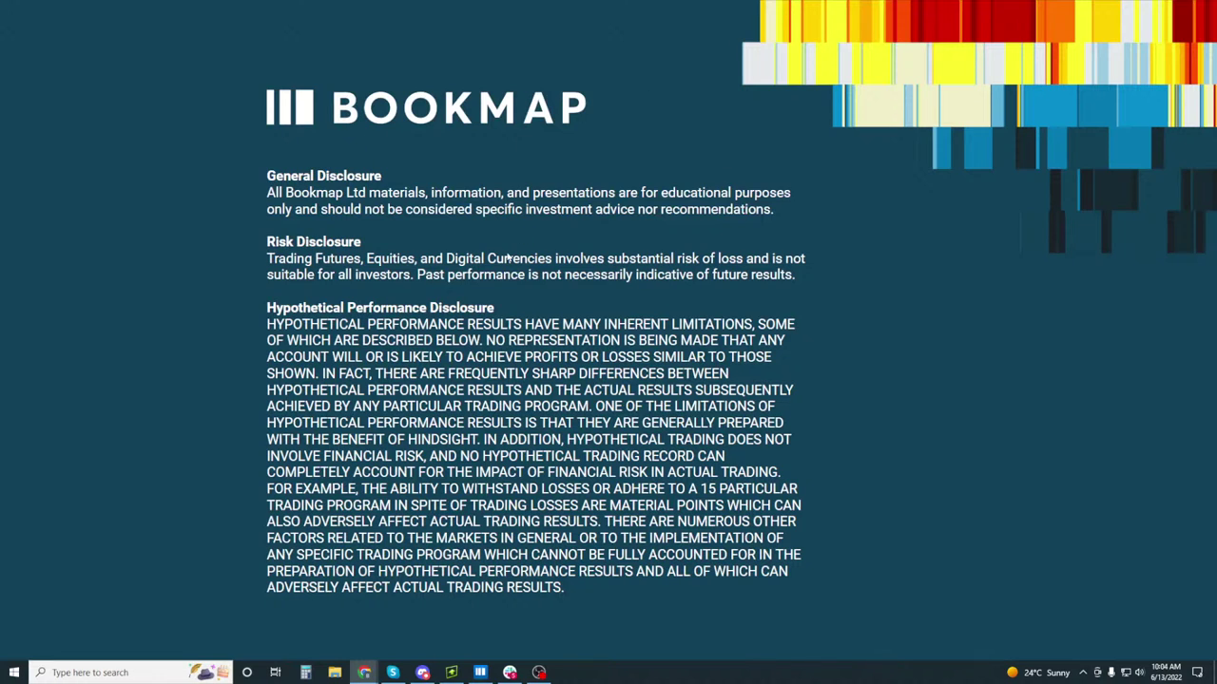
# Exit the disclosure slideshow and bring the Bookmap ESU2.CME heatmap to the front.
pyautogui.press('Escape')
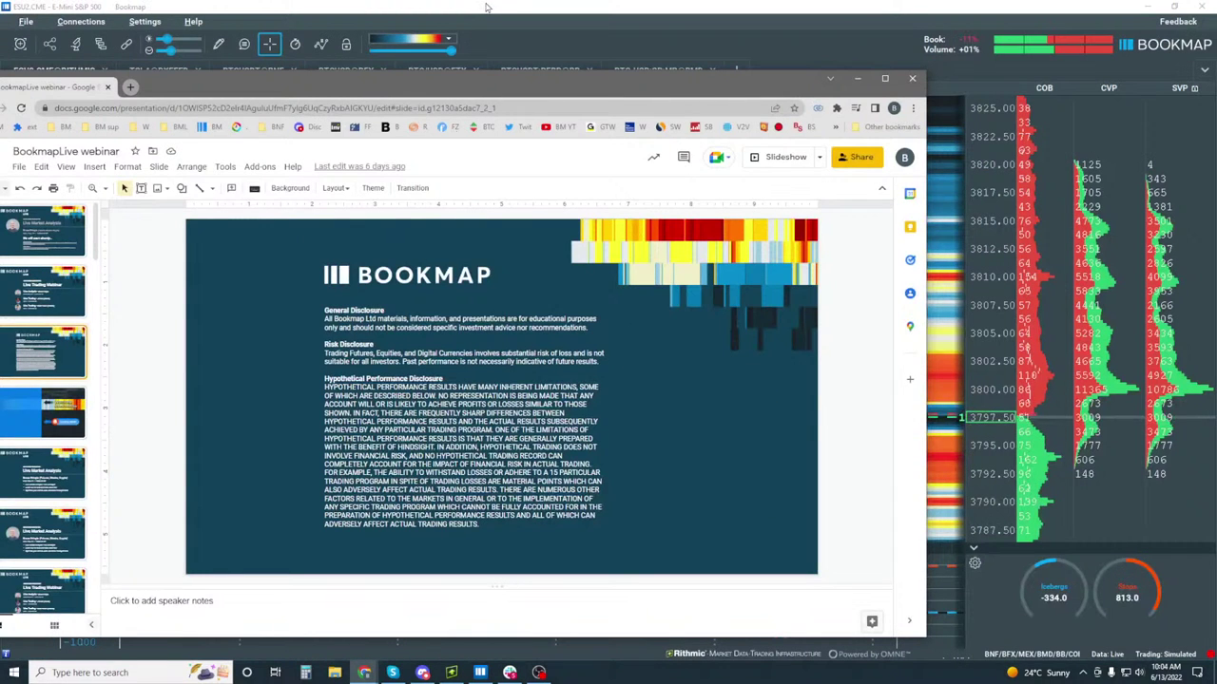
pyautogui.hotkey('alt', 'Tab')
pyautogui.scroll(3, 746, 285)
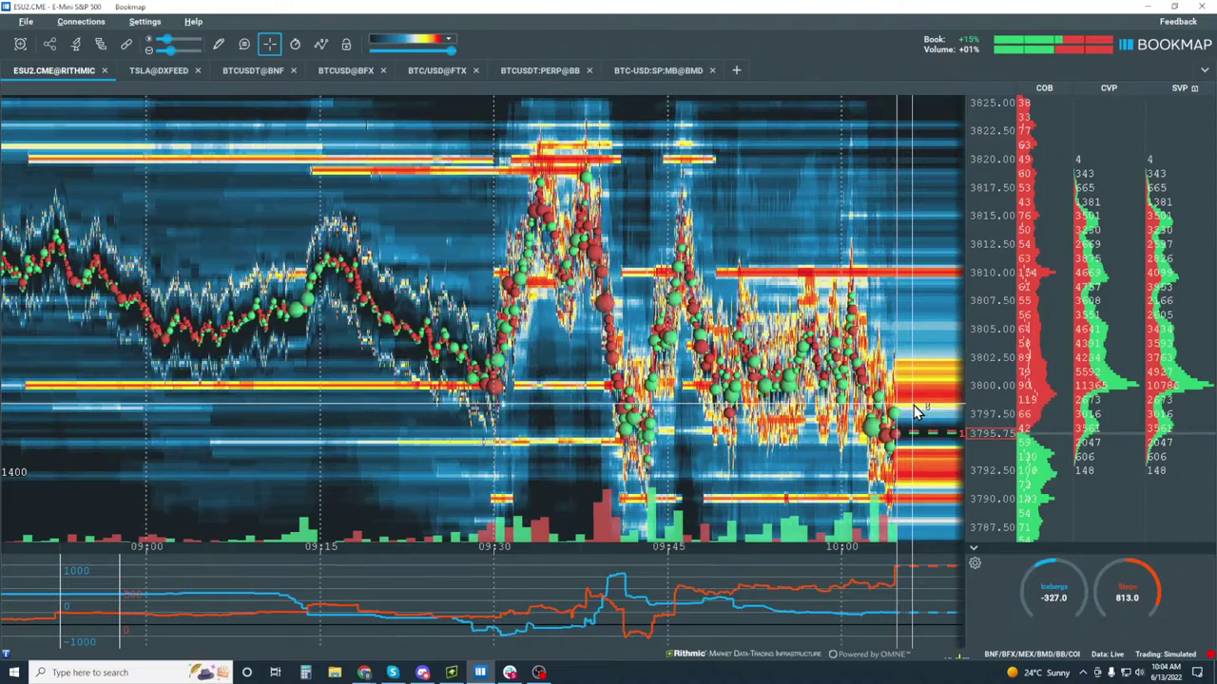
# Zoom the heatmap's time axis in to roughly 09:30–10:05.
pyautogui.scroll(3, 835, 379)
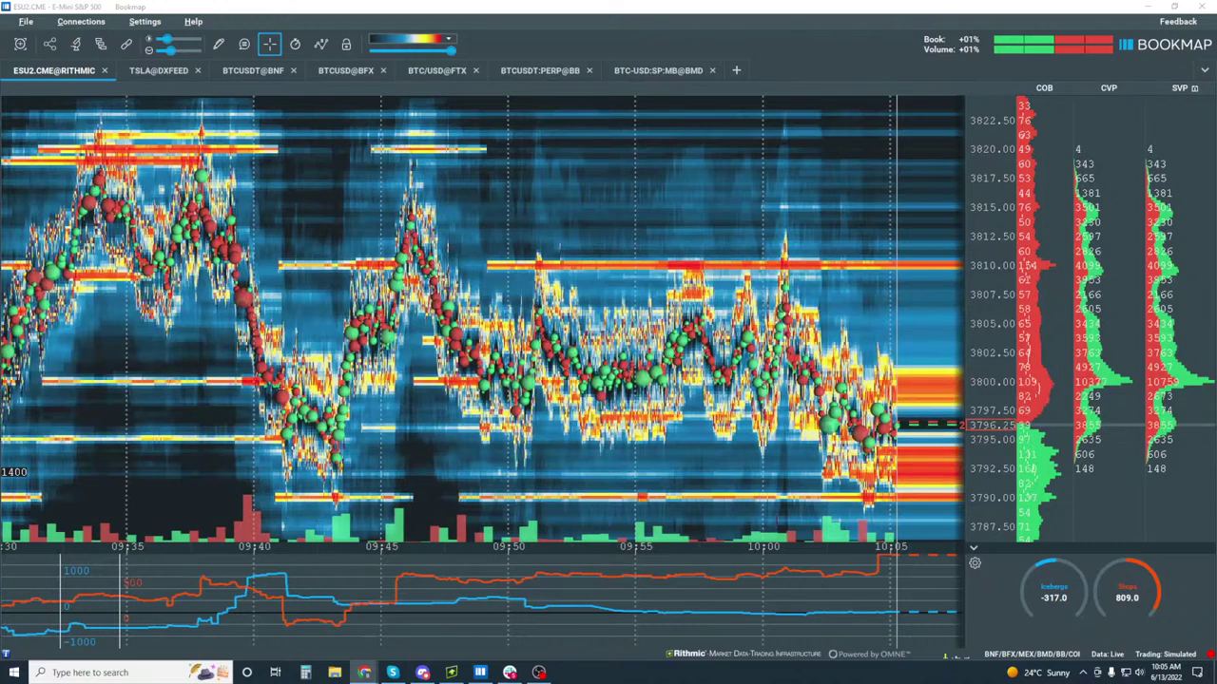
pyautogui.hotkey('alt', 'Tab')
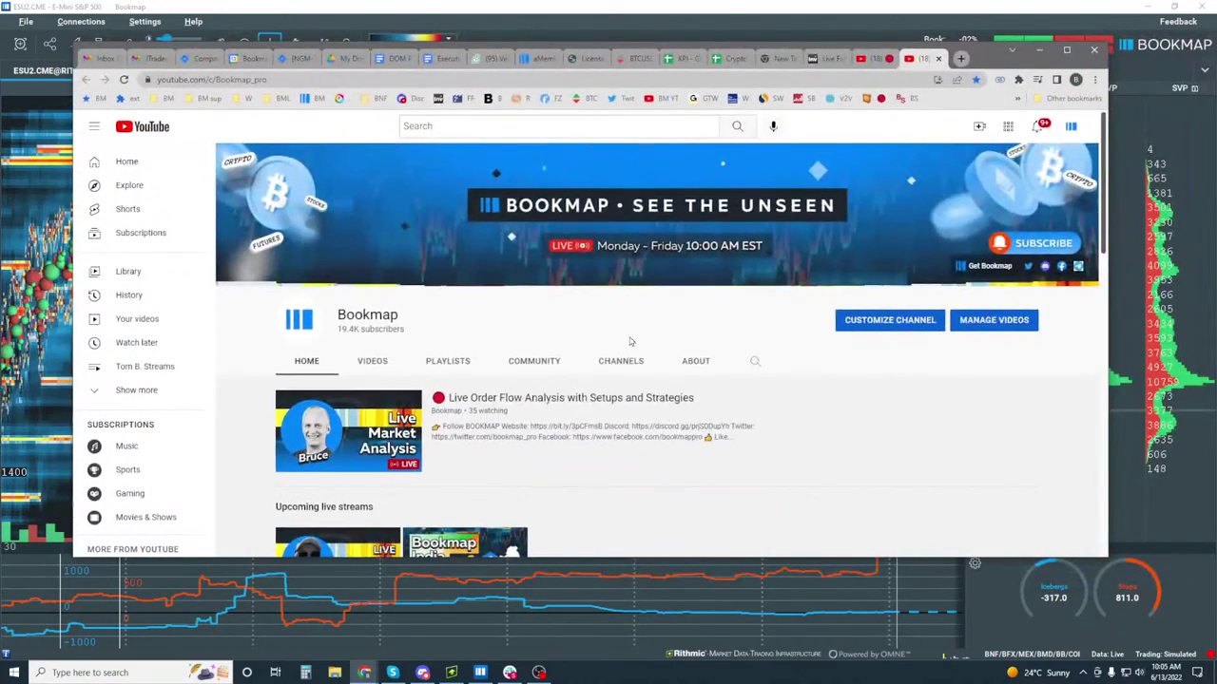
pyautogui.scroll(-5, 812, 315)
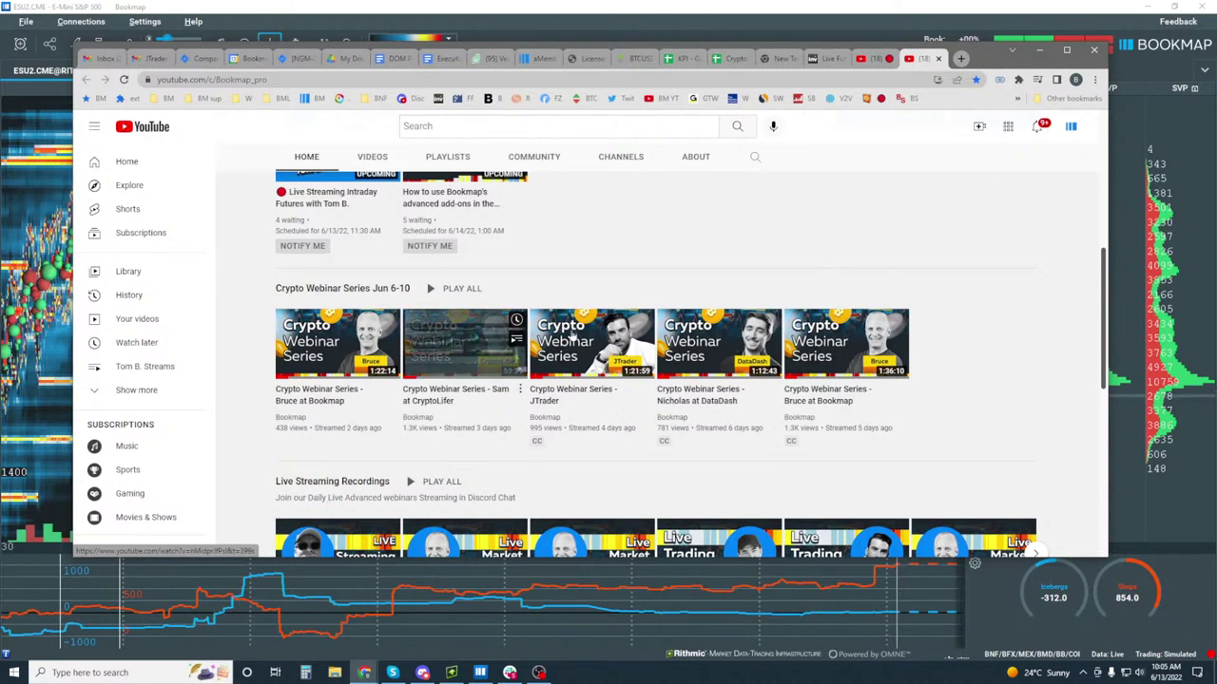
pyautogui.moveTo(981, 59); pyautogui.dragTo(970, 73)
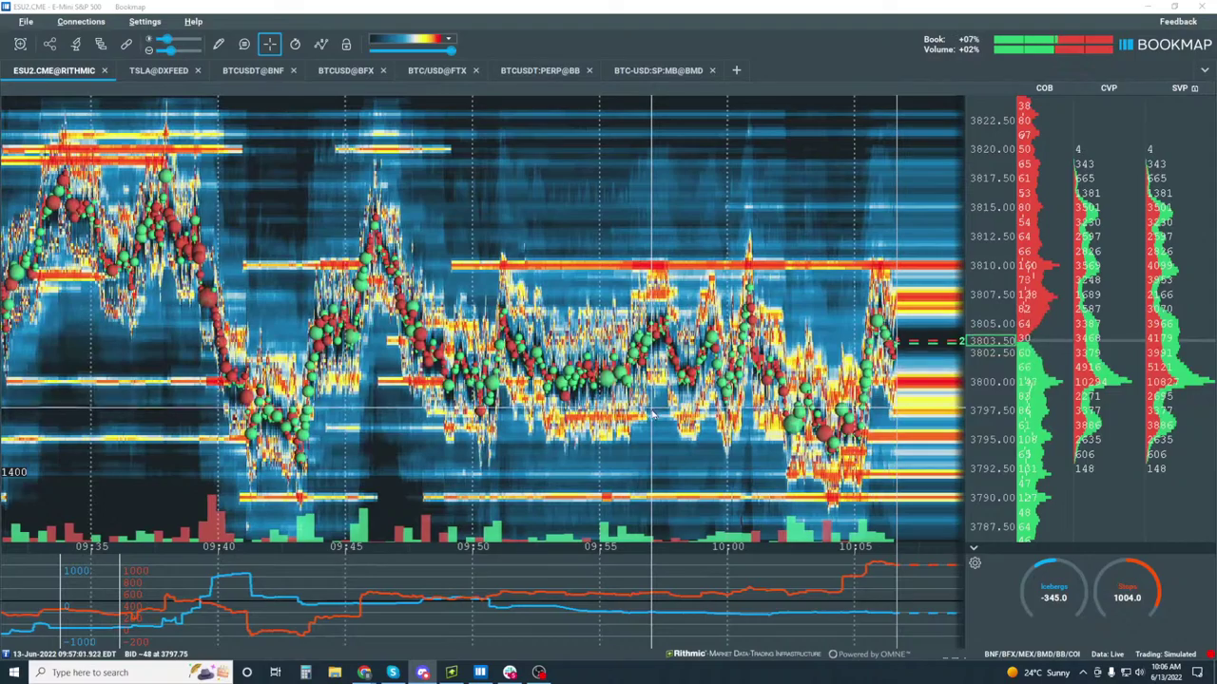
# Zoom the heatmap out, then back in to the 09:56–10:08 range with a finer price scale.
pyautogui.scroll(-3, 654, 414)
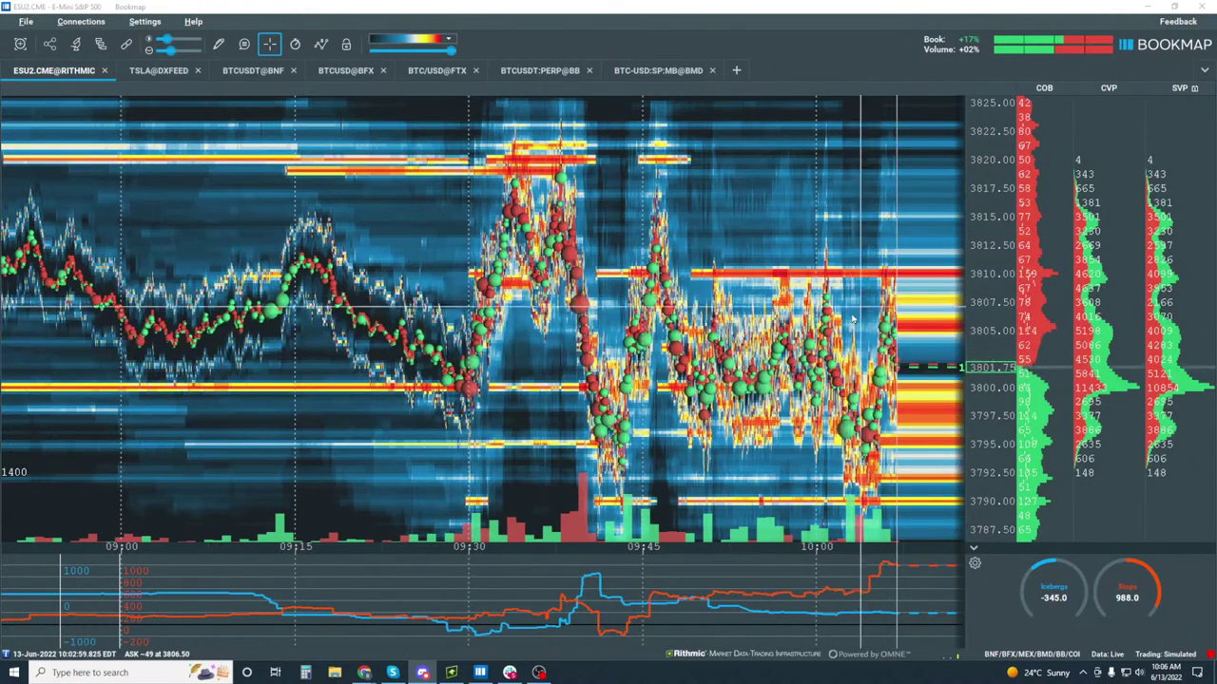
pyautogui.scroll(3, 860, 303)
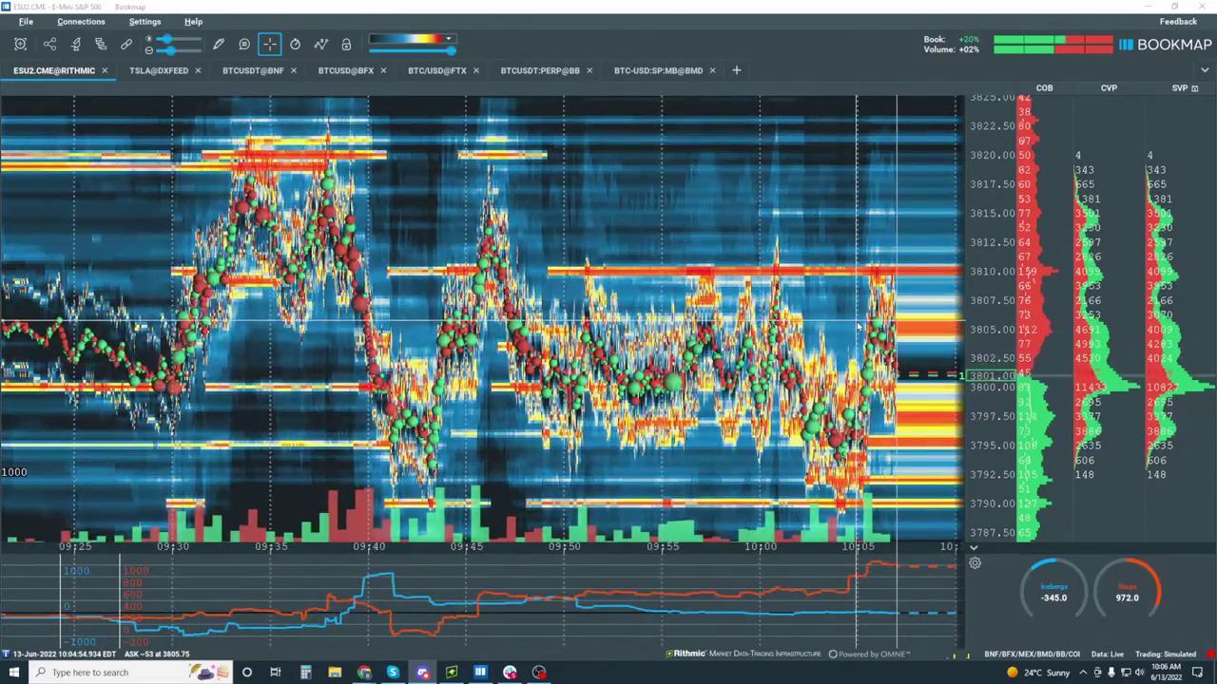
pyautogui.scroll(4, 858, 325)
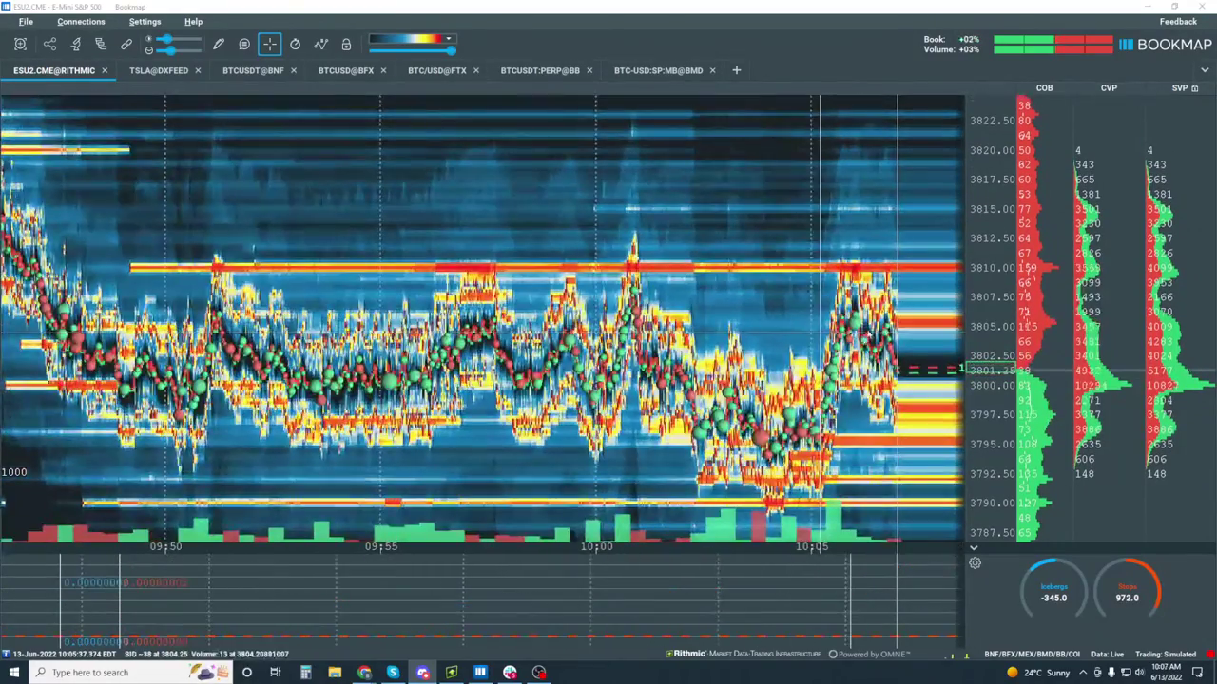
pyautogui.scroll(3, 878, 312)
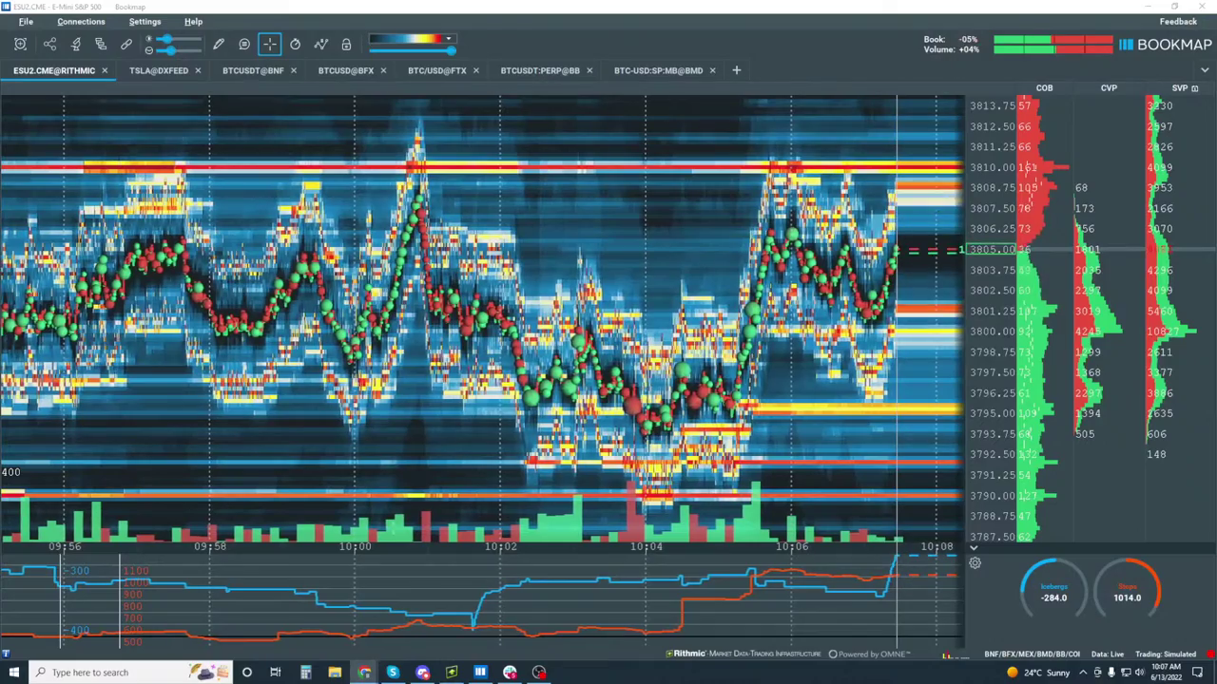
# Insert a new column beside COB, CVP and SVP and make it a Time and sales list.
pyautogui.rightClick(1175, 152)
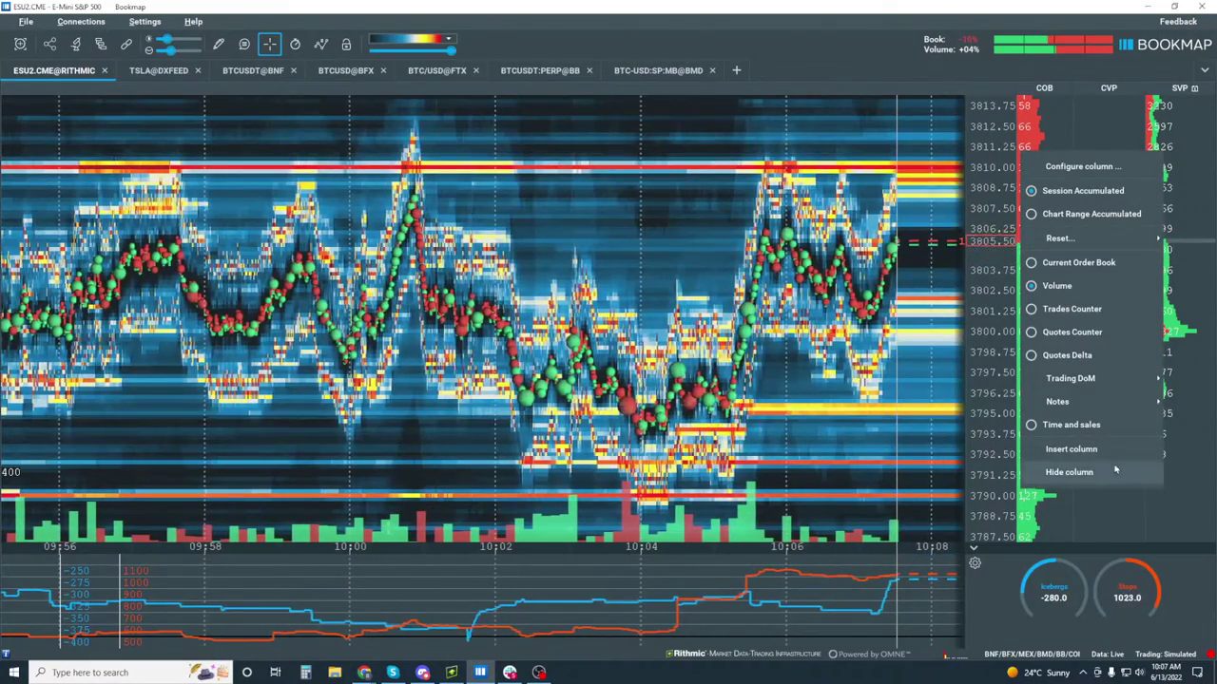
pyautogui.click(1072, 448)
pyautogui.rightClick(1176, 194)
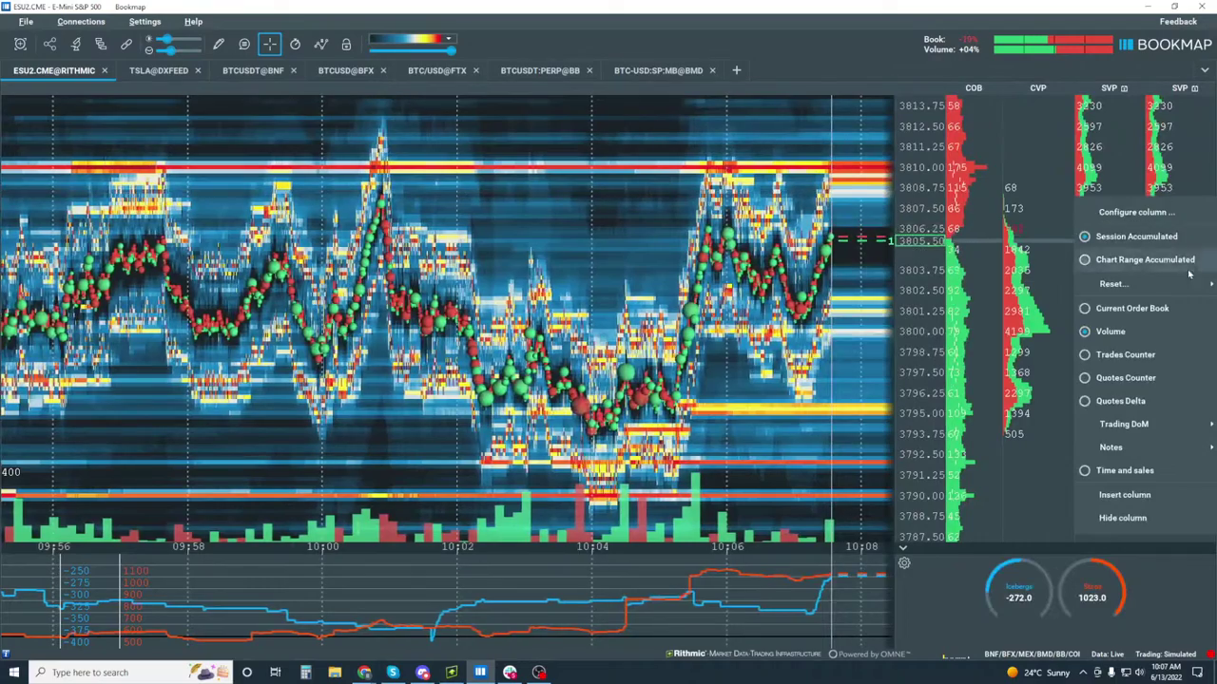
pyautogui.click(1200, 335)
pyautogui.moveTo(1159, 427)
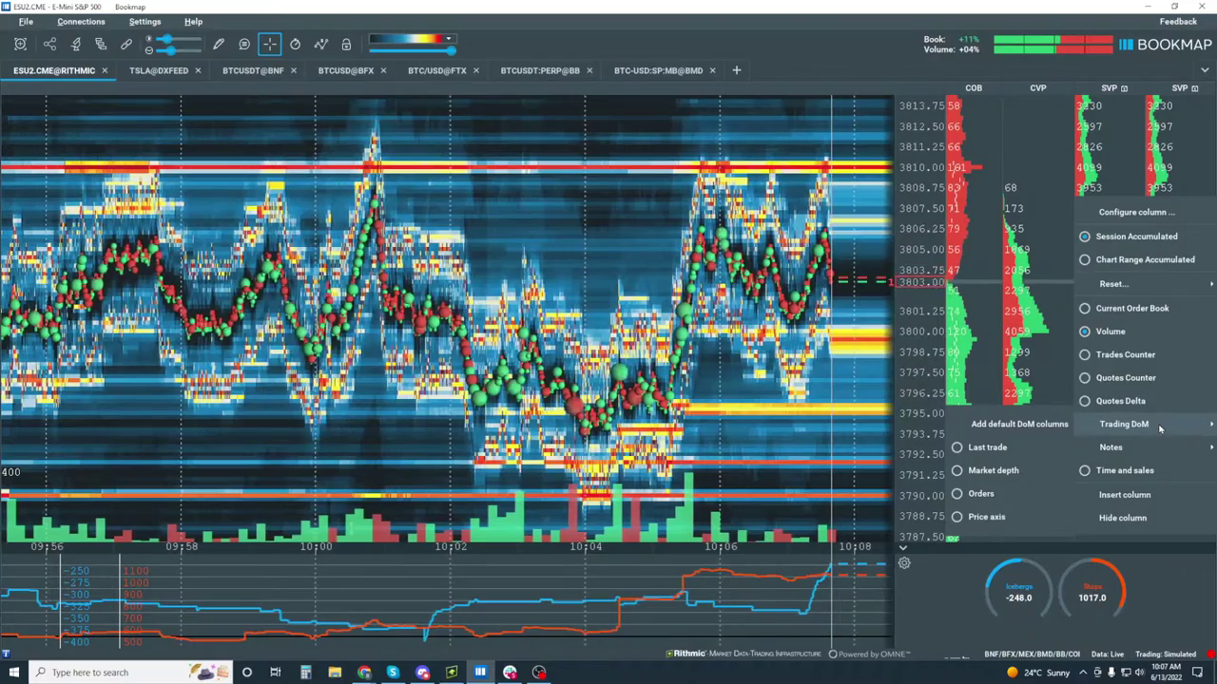
pyautogui.click(1125, 470)
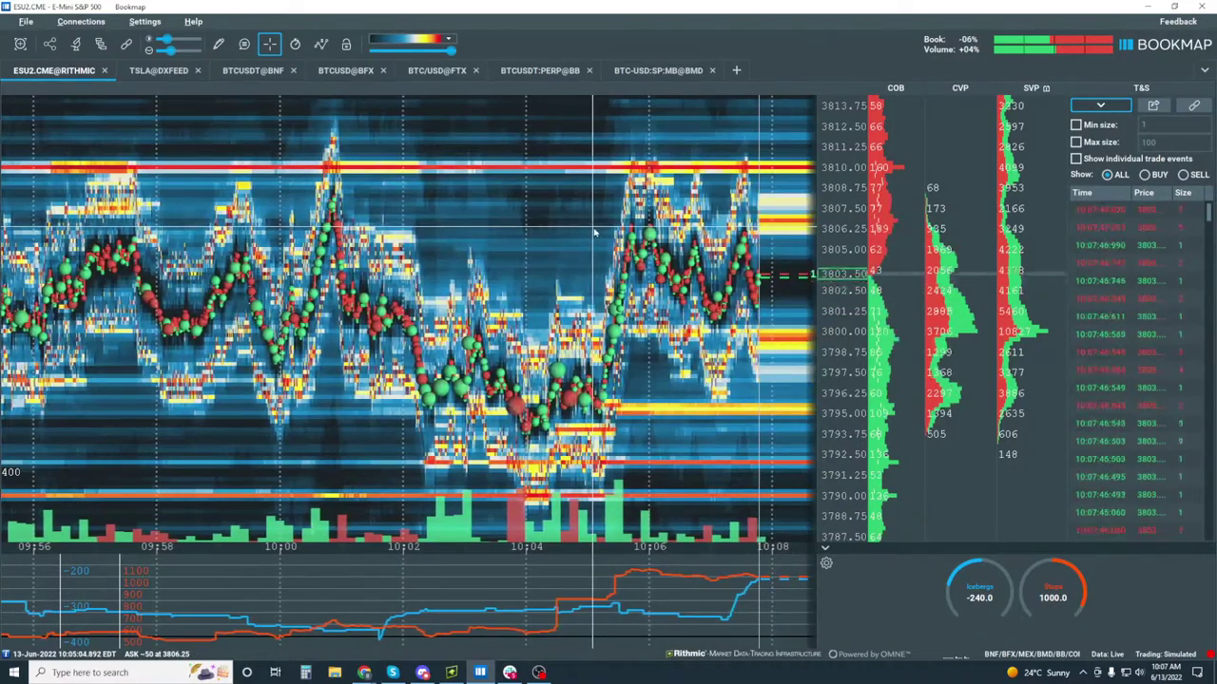
# Filter the Time & Sales list with Min size set to 3.
pyautogui.click(1075, 125)
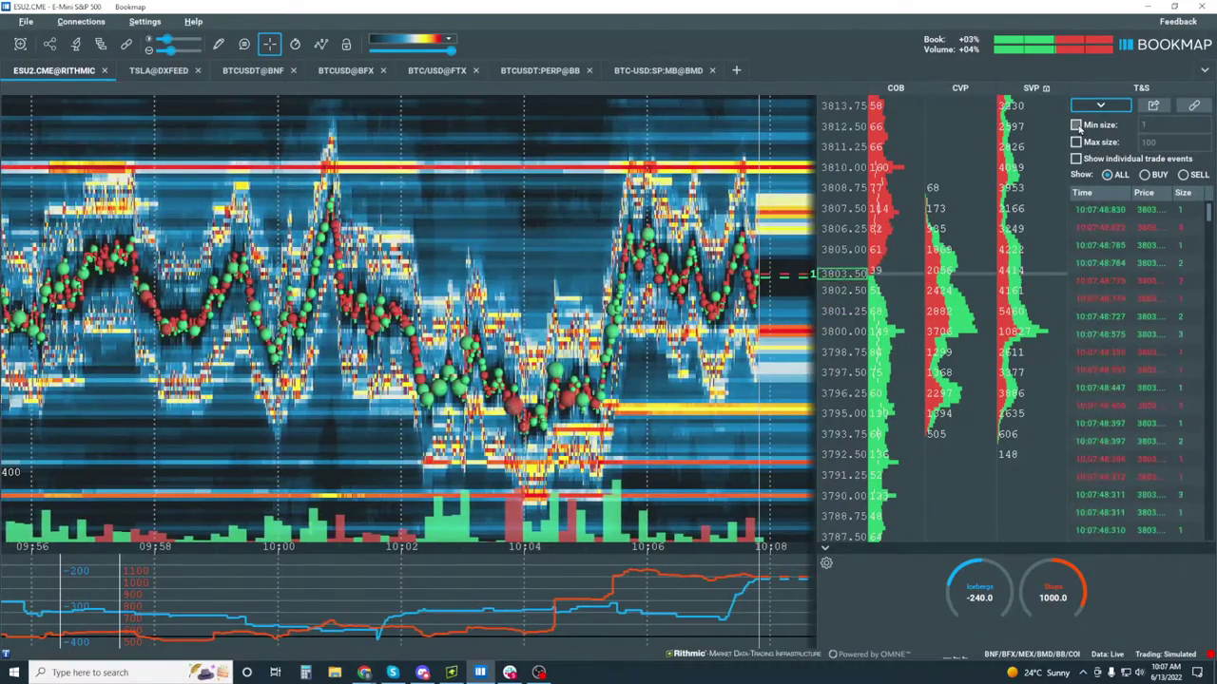
pyautogui.click(1153, 124)
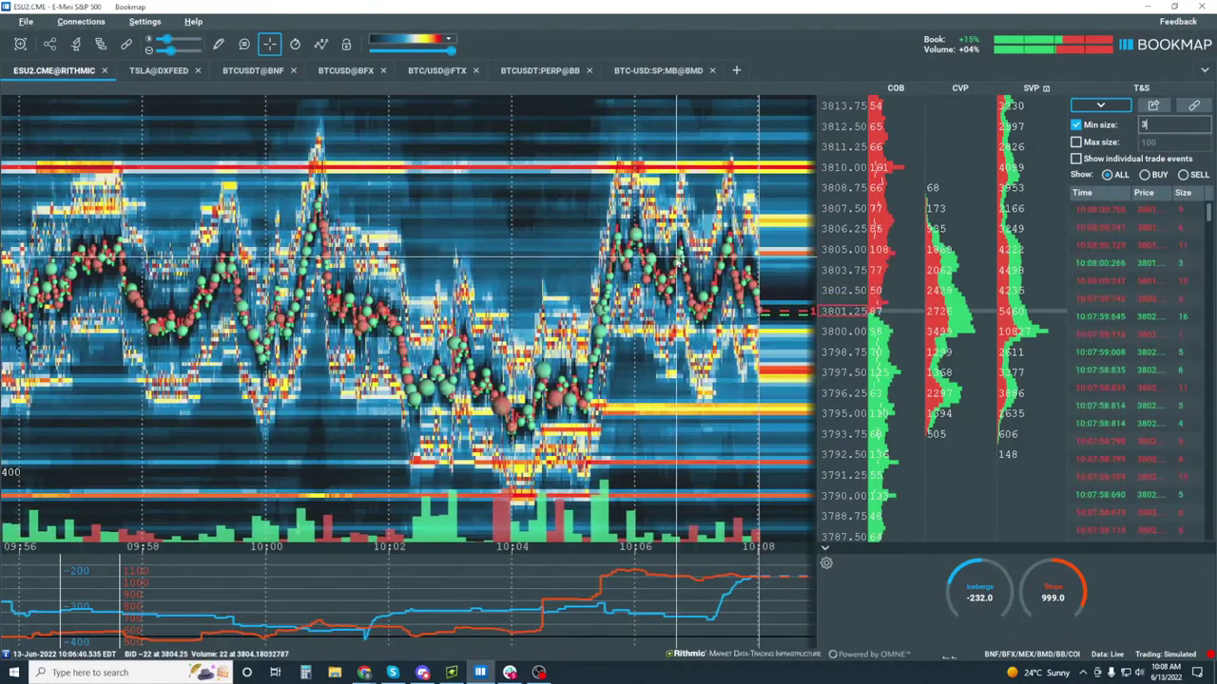
pyautogui.scroll(-2, 694, 330)
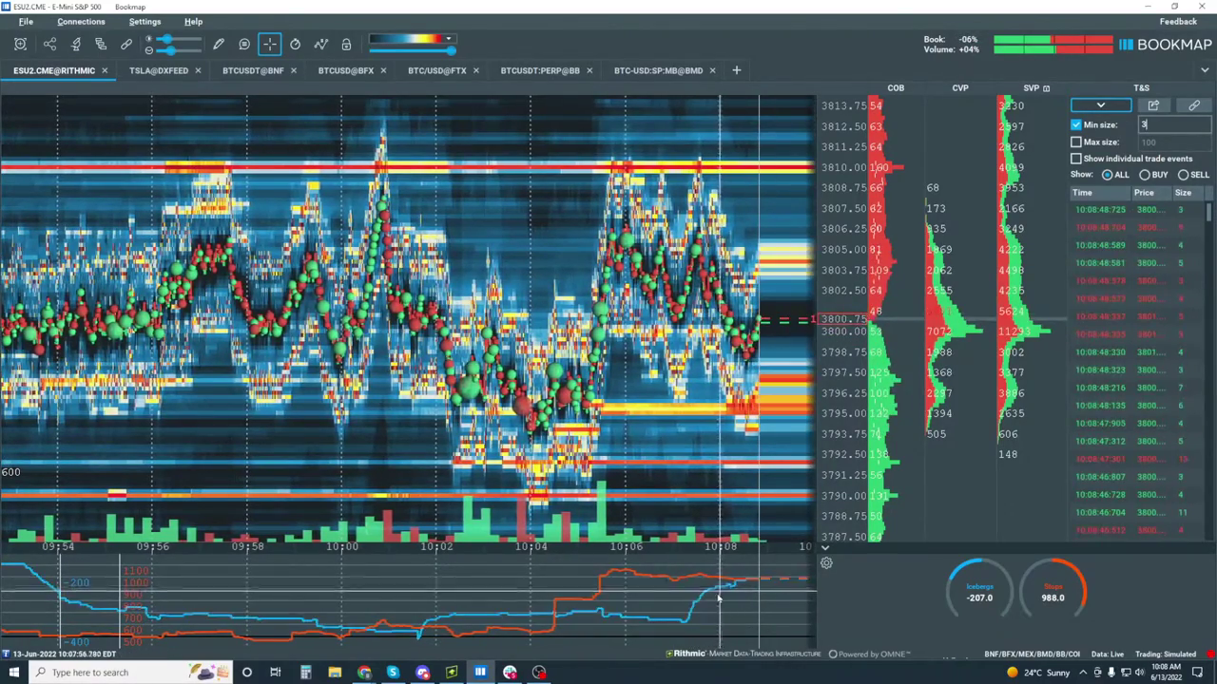
pyautogui.scroll(-3, 758, 509)
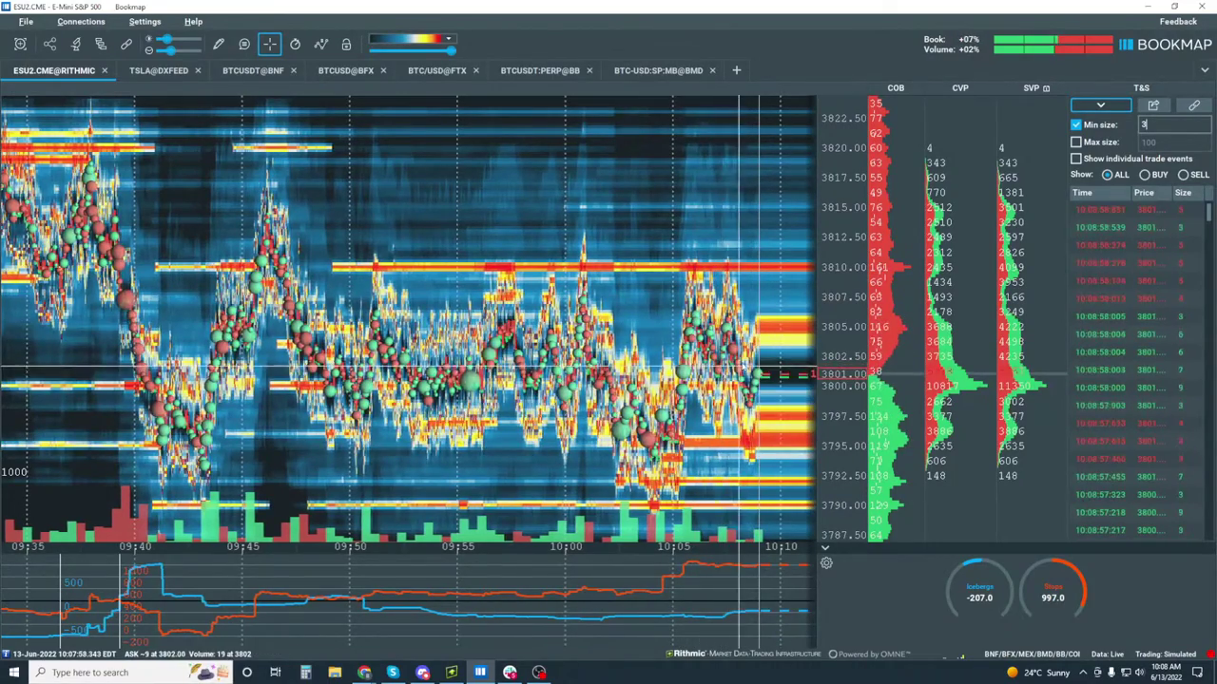
pyautogui.scroll(2, 739, 370)
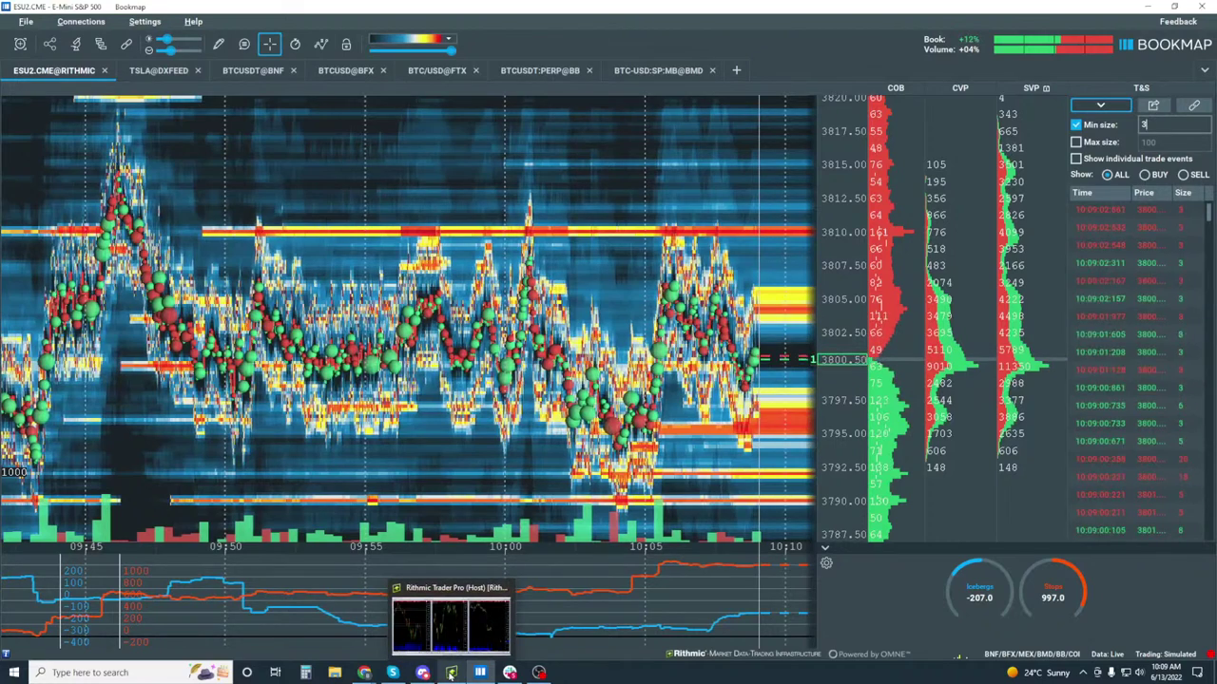
# Bring up Rithmic Trader Pro's daily, hourly and minute ESM2 charts, briefly viewing the Bookmap Twitter post.
pyautogui.click(450, 673)
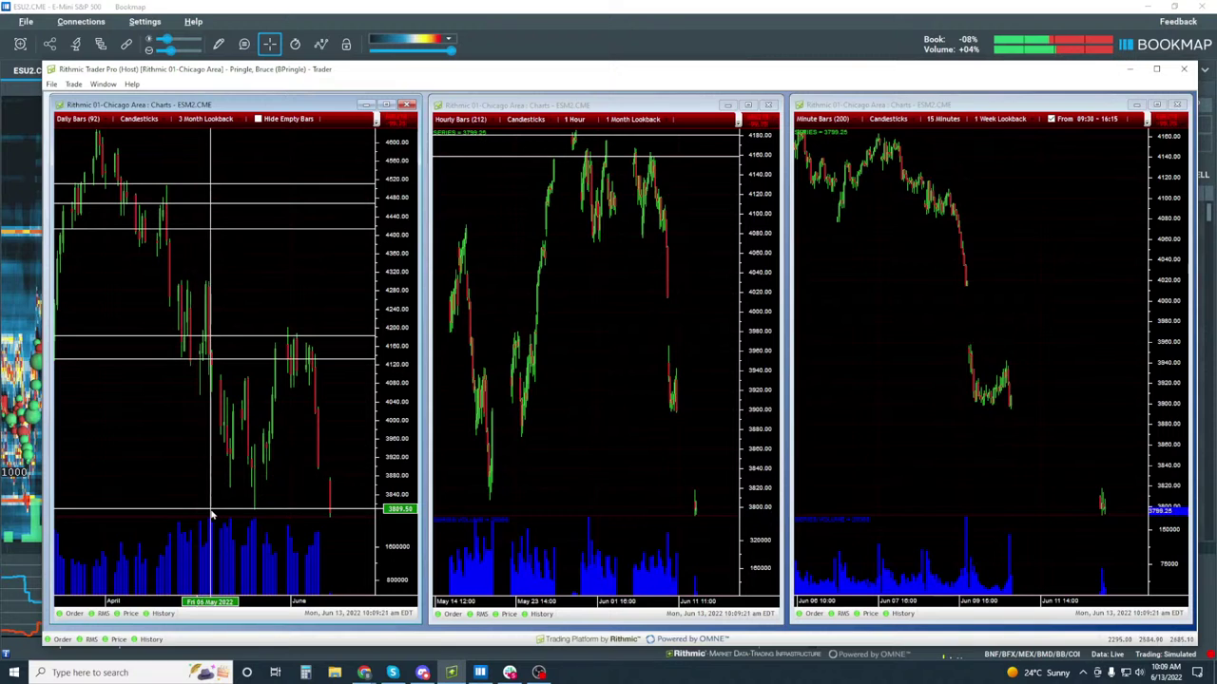
pyautogui.click(704, 414)
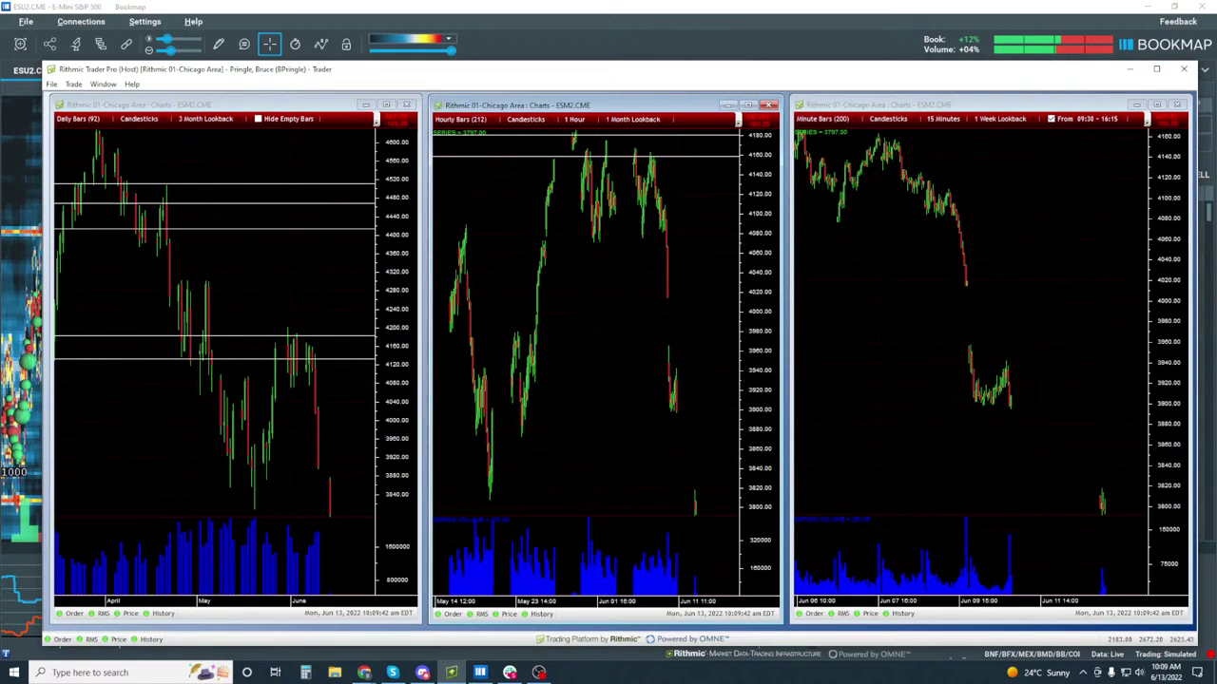
pyautogui.click(364, 672)
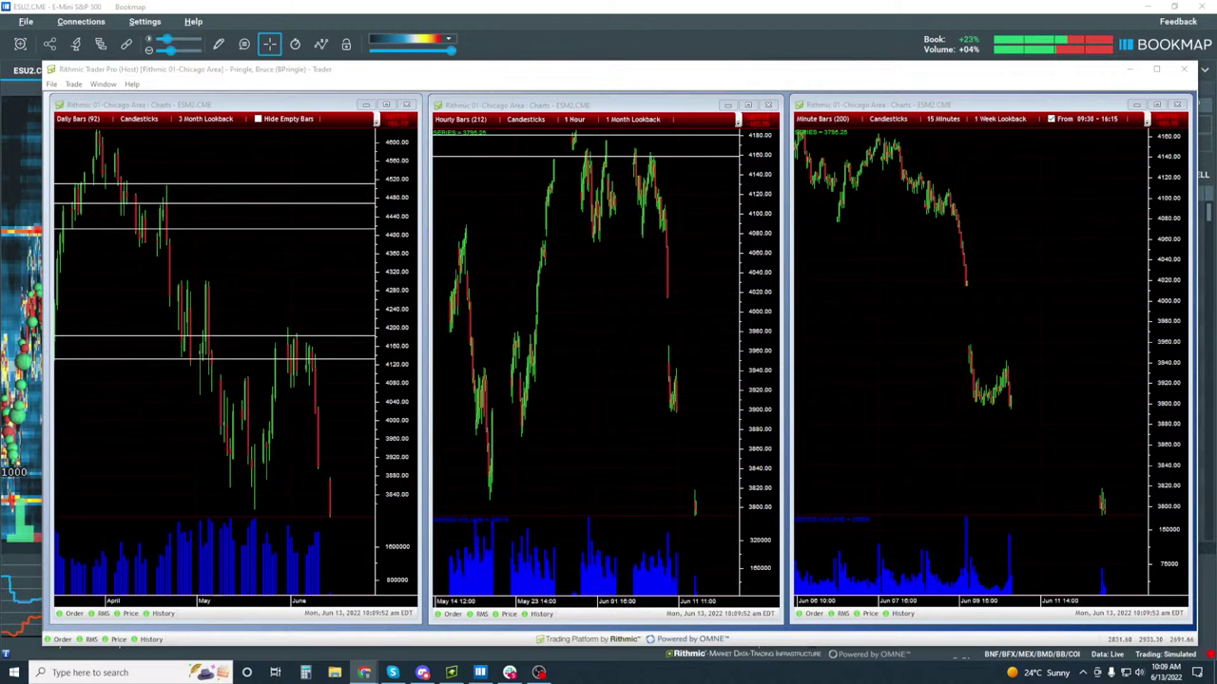
pyautogui.hotkey('alt', 'Tab')
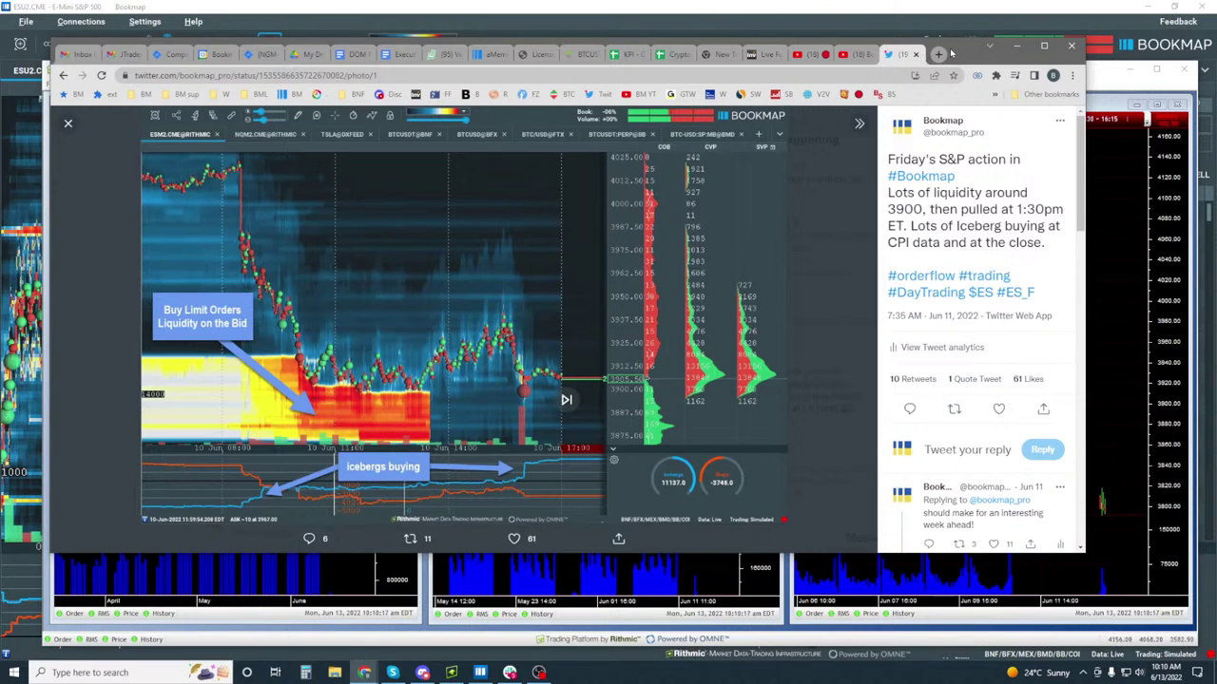
pyautogui.click(1016, 46)
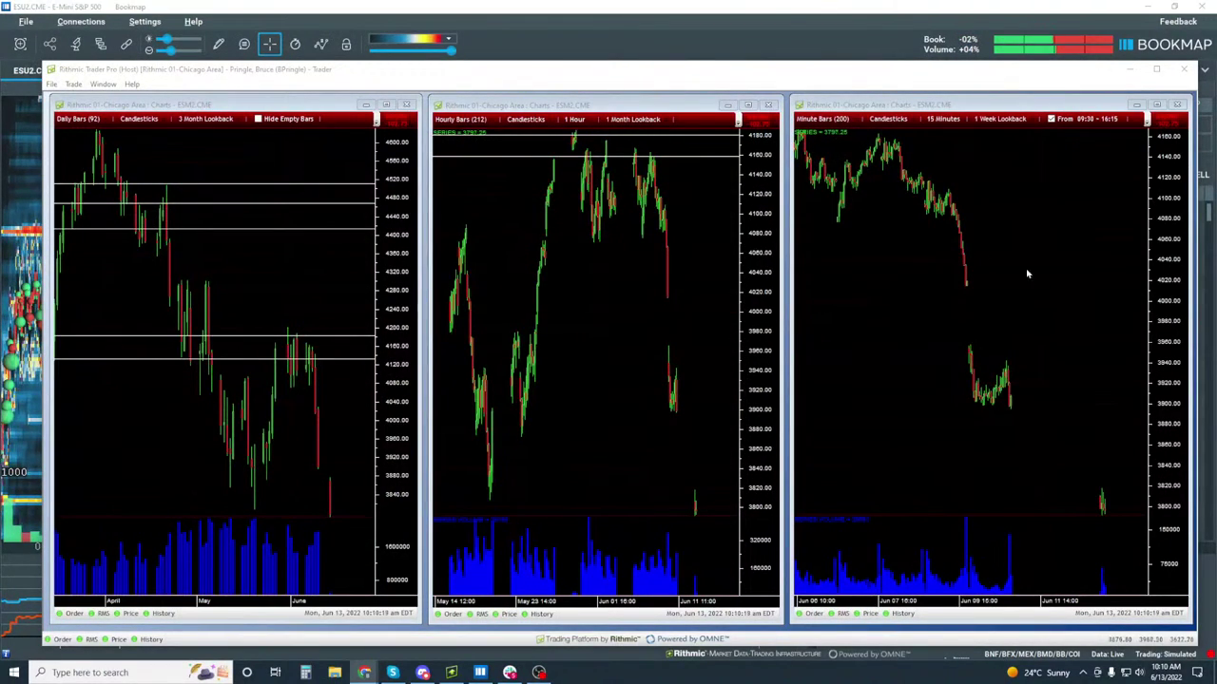
# Return to the Bookmap heatmap and rezoom it on roughly 10:09–10:12, price near 3786.
pyautogui.click(641, 11)
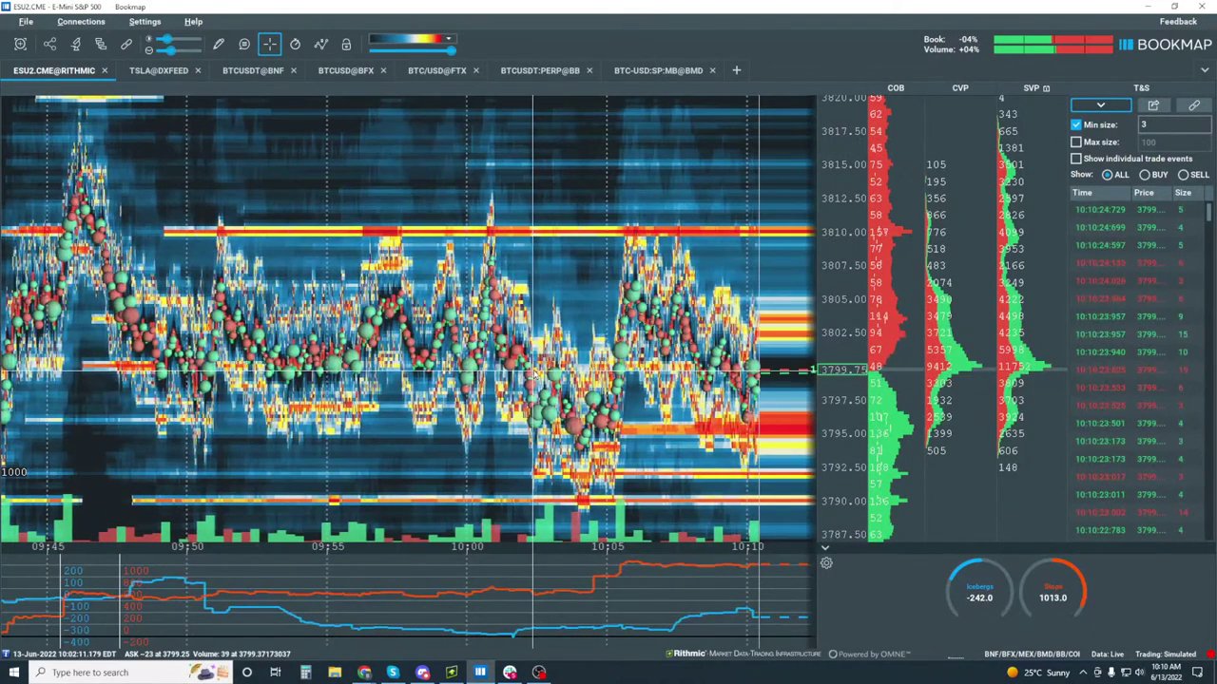
pyautogui.scroll(-5, 597, 361)
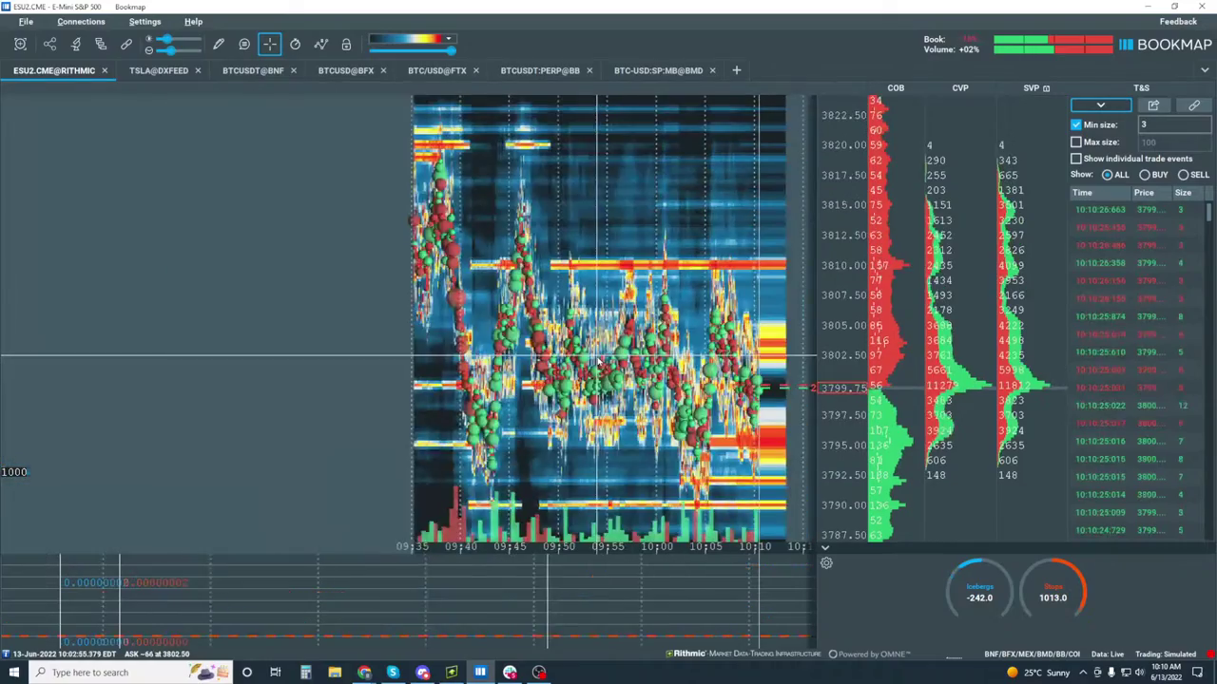
pyautogui.scroll(-2, 601, 332)
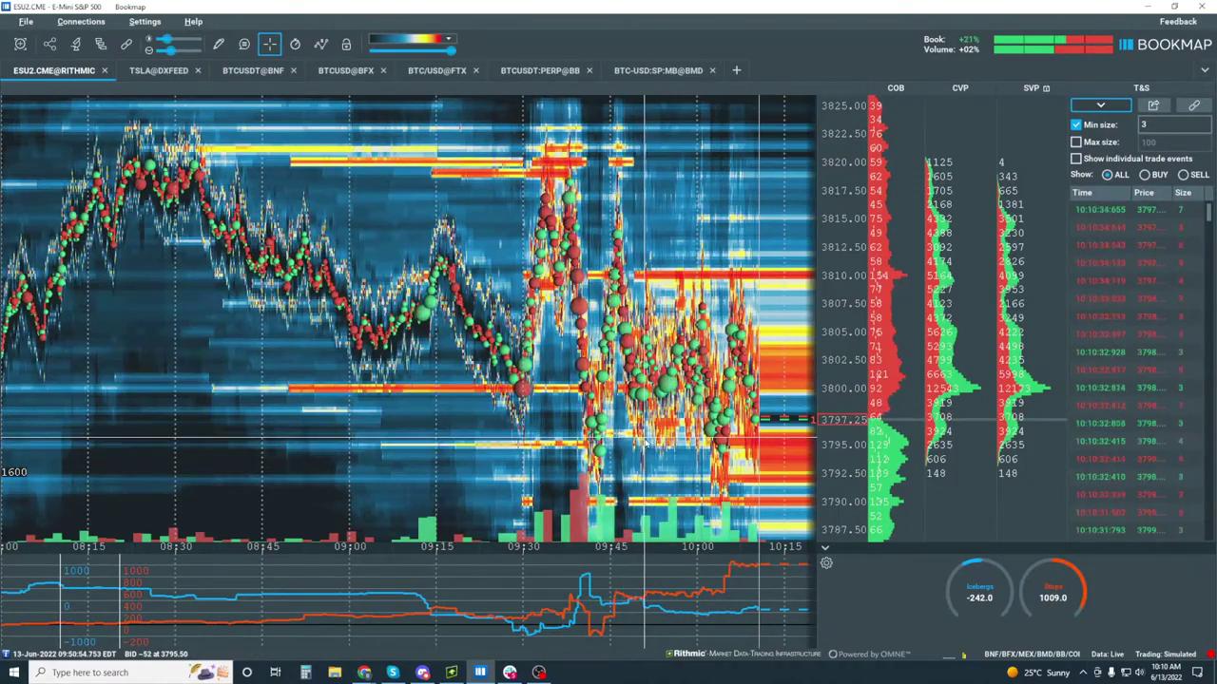
pyautogui.scroll(3, 694, 389)
pyautogui.scroll(5, 690, 387)
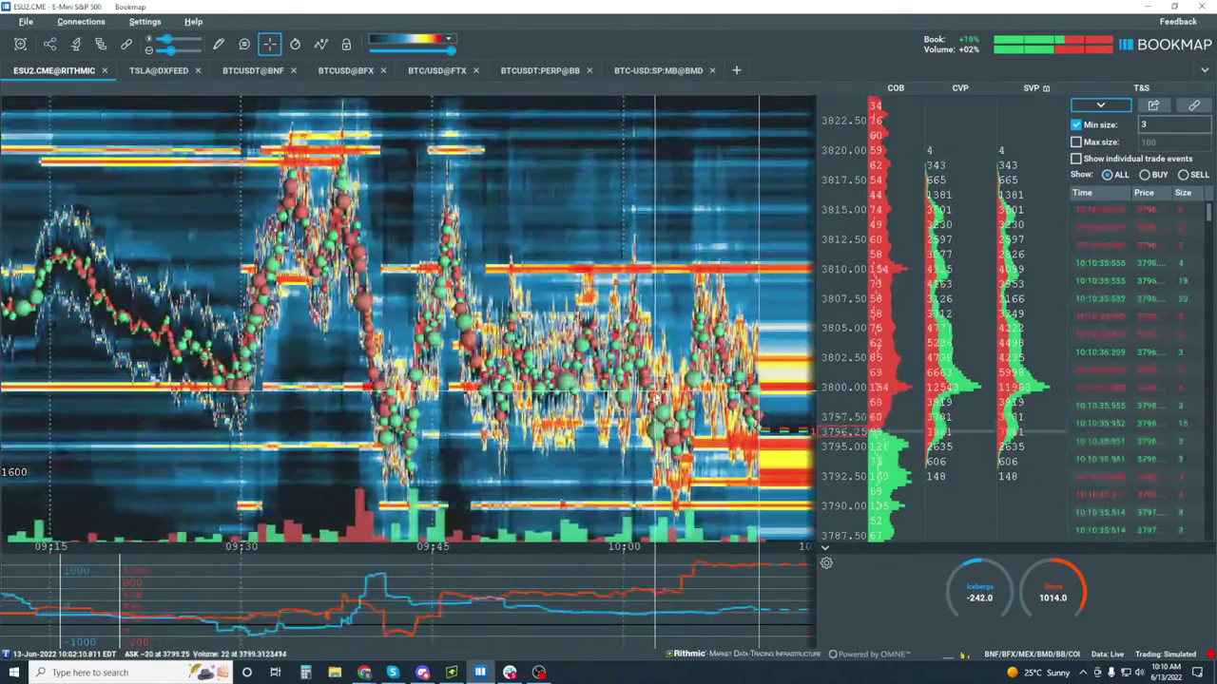
pyautogui.scroll(2, 628, 385)
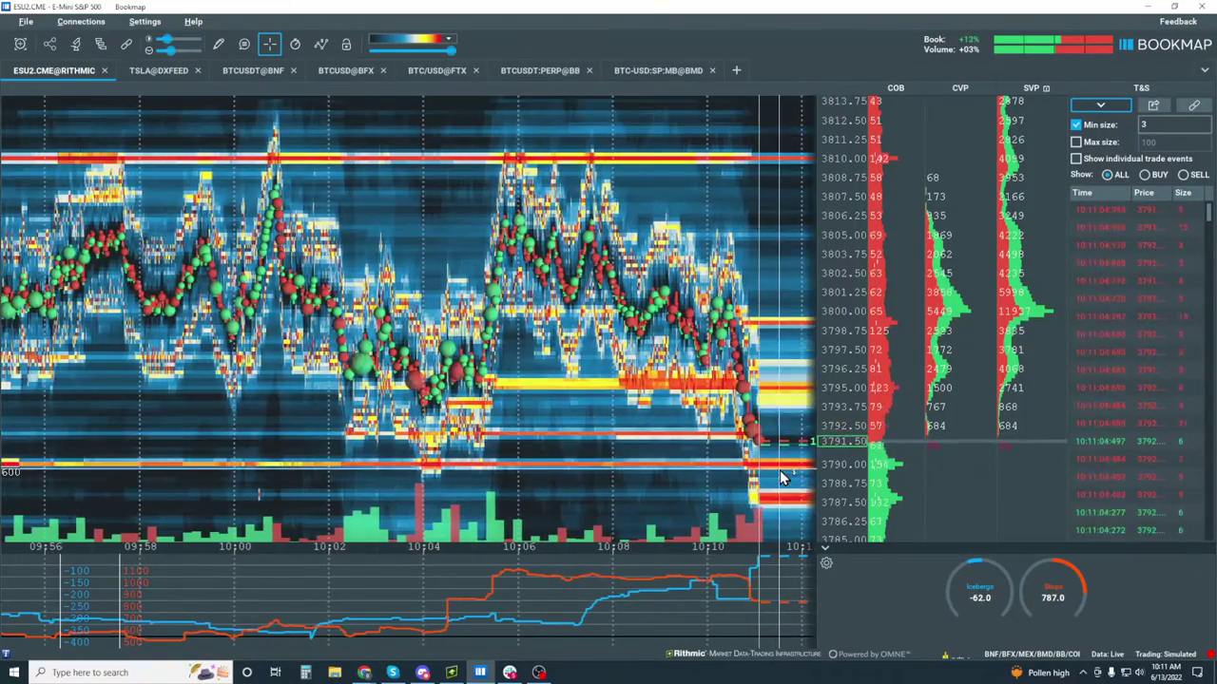
pyautogui.scroll(-3, 751, 399)
pyautogui.scroll(-5, 671, 380)
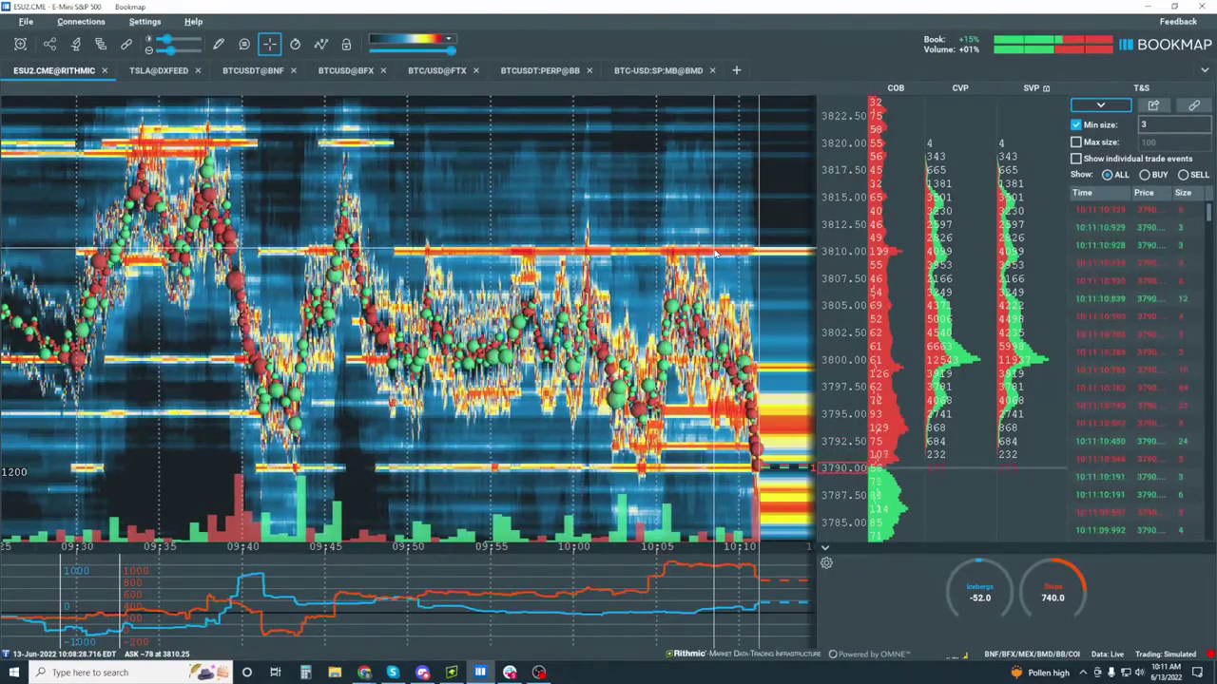
pyautogui.scroll(8, 597, 337)
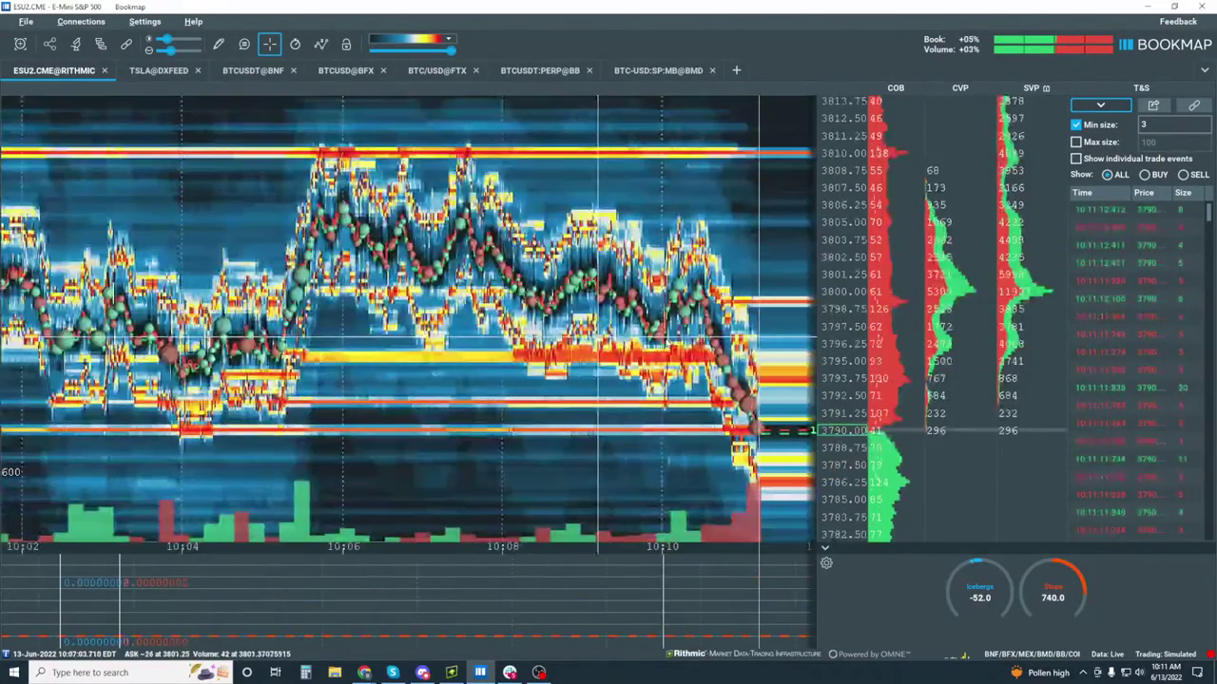
pyautogui.scroll(3, 706, 363)
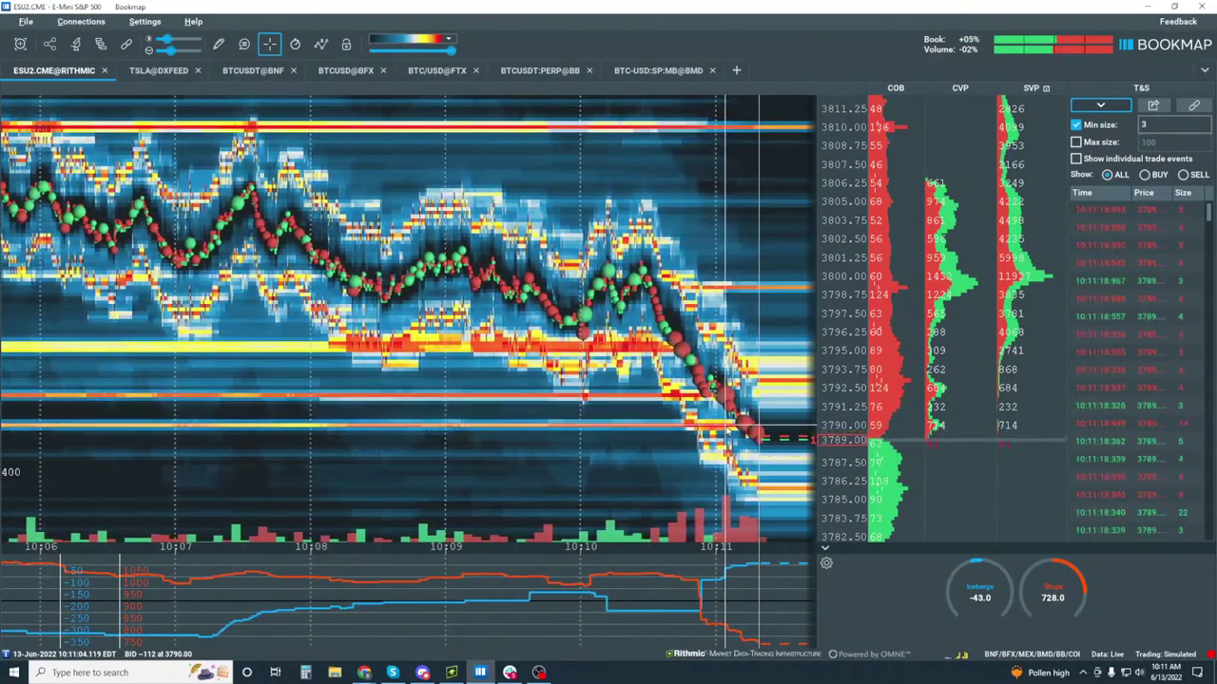
pyautogui.scroll(2, 630, 311)
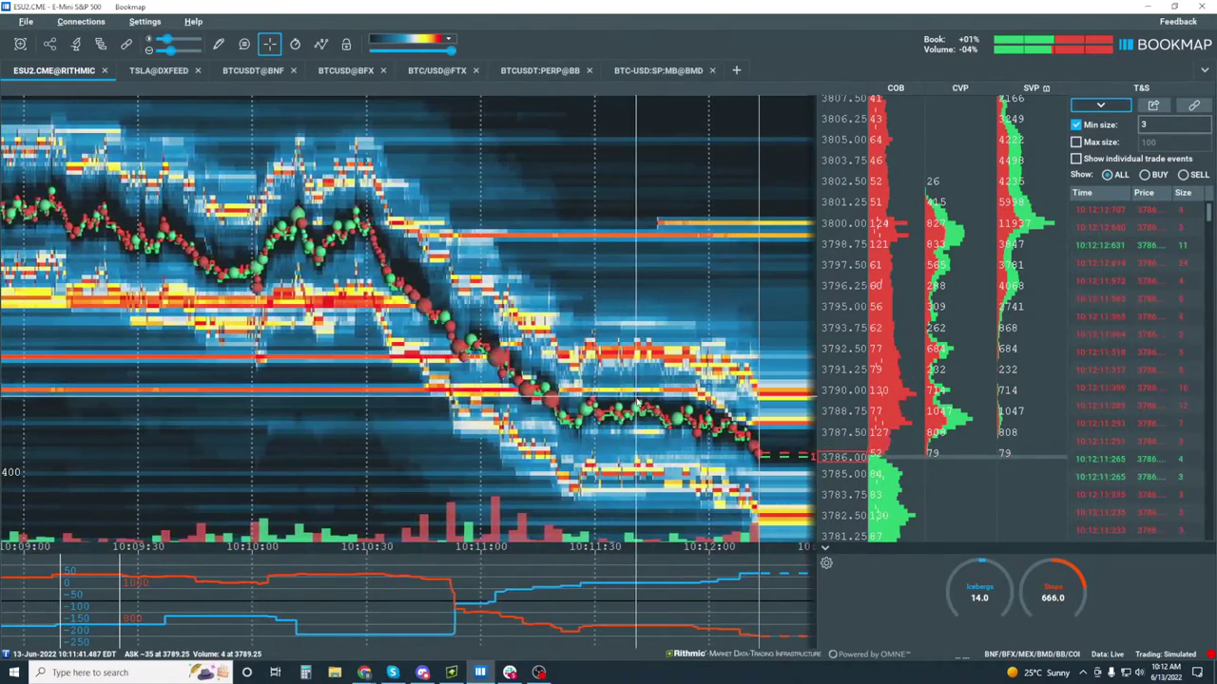
pyautogui.scroll(2, 666, 372)
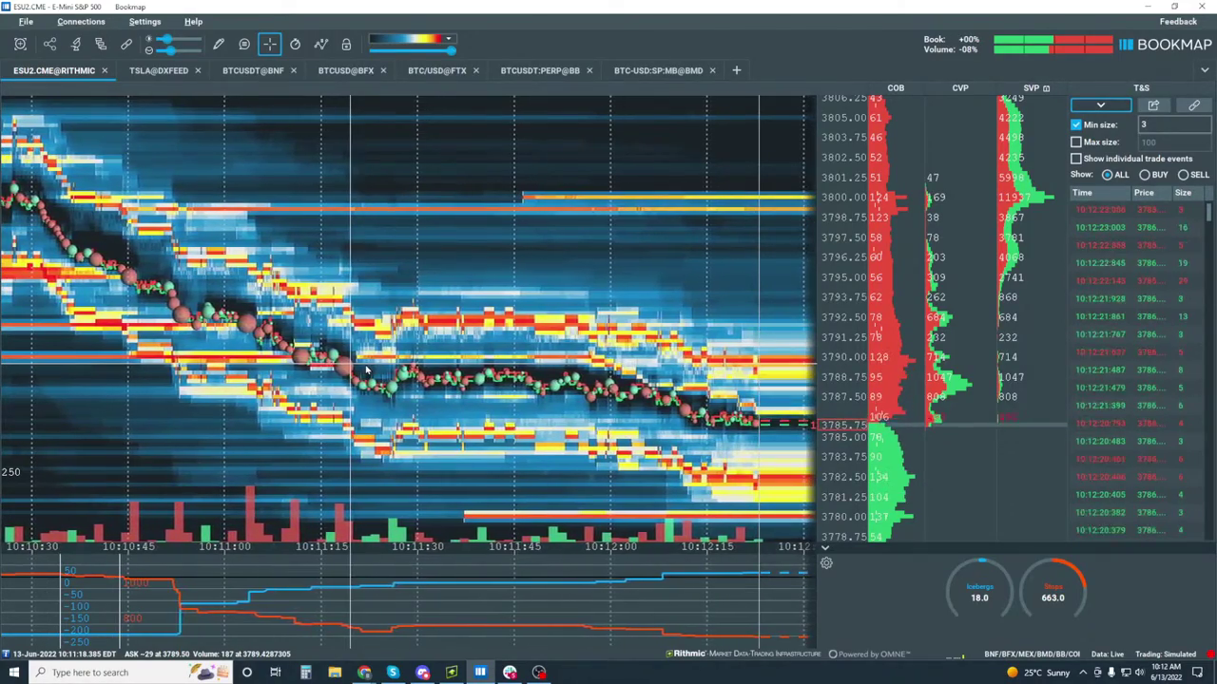
pyautogui.scroll(-3, 568, 378)
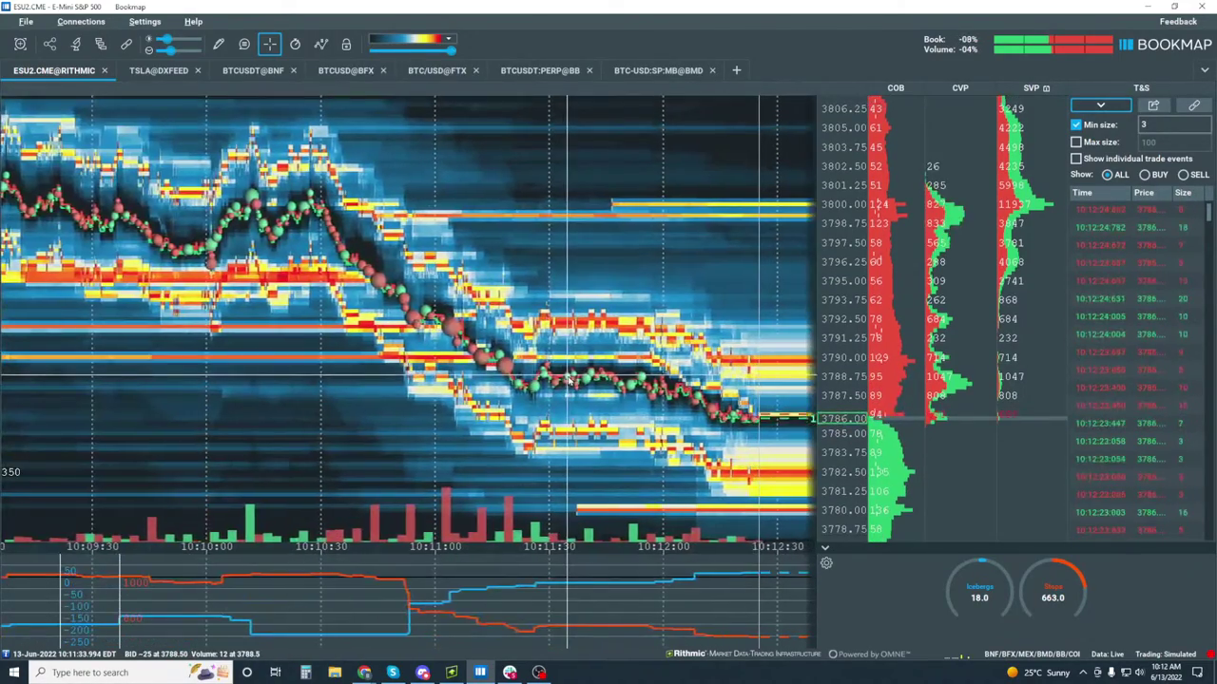
pyautogui.scroll(-4, 573, 371)
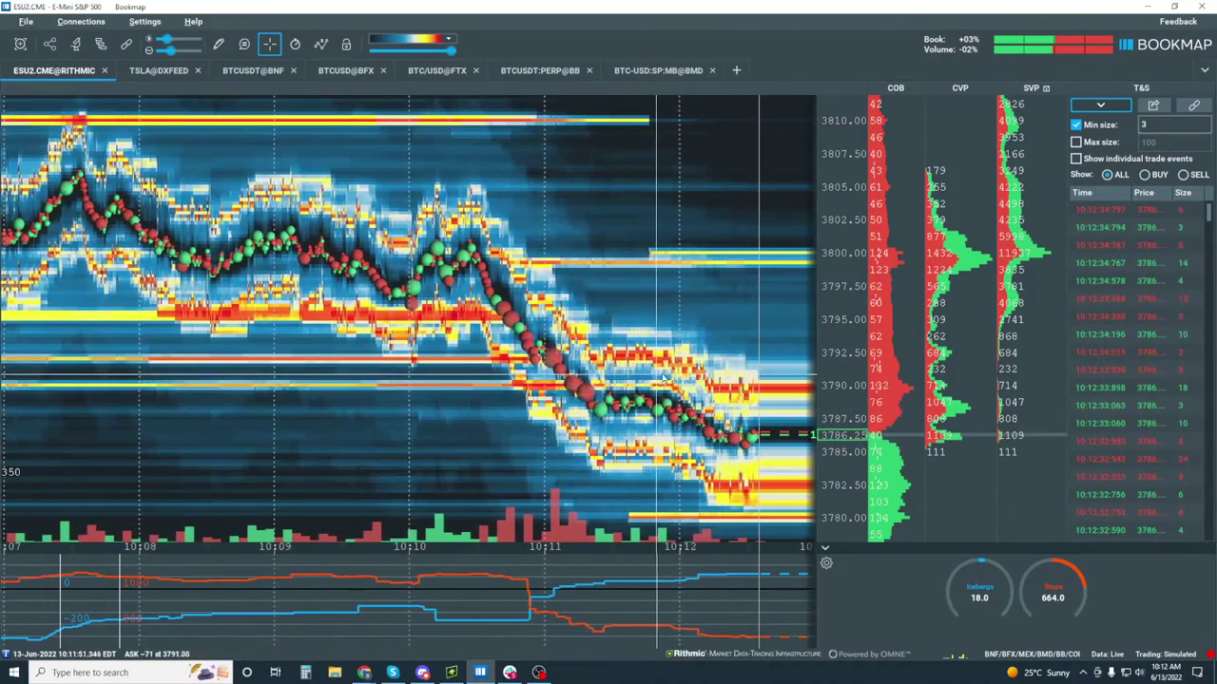
pyautogui.scroll(-4, 662, 378)
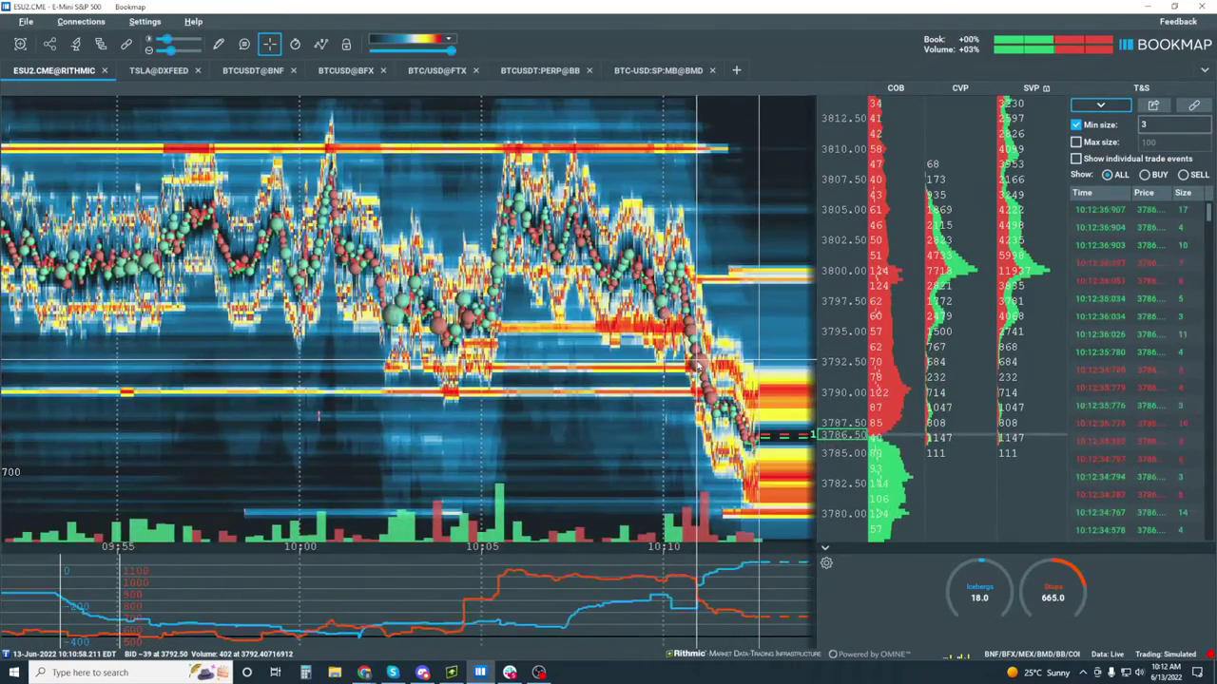
pyautogui.scroll(-3, 697, 365)
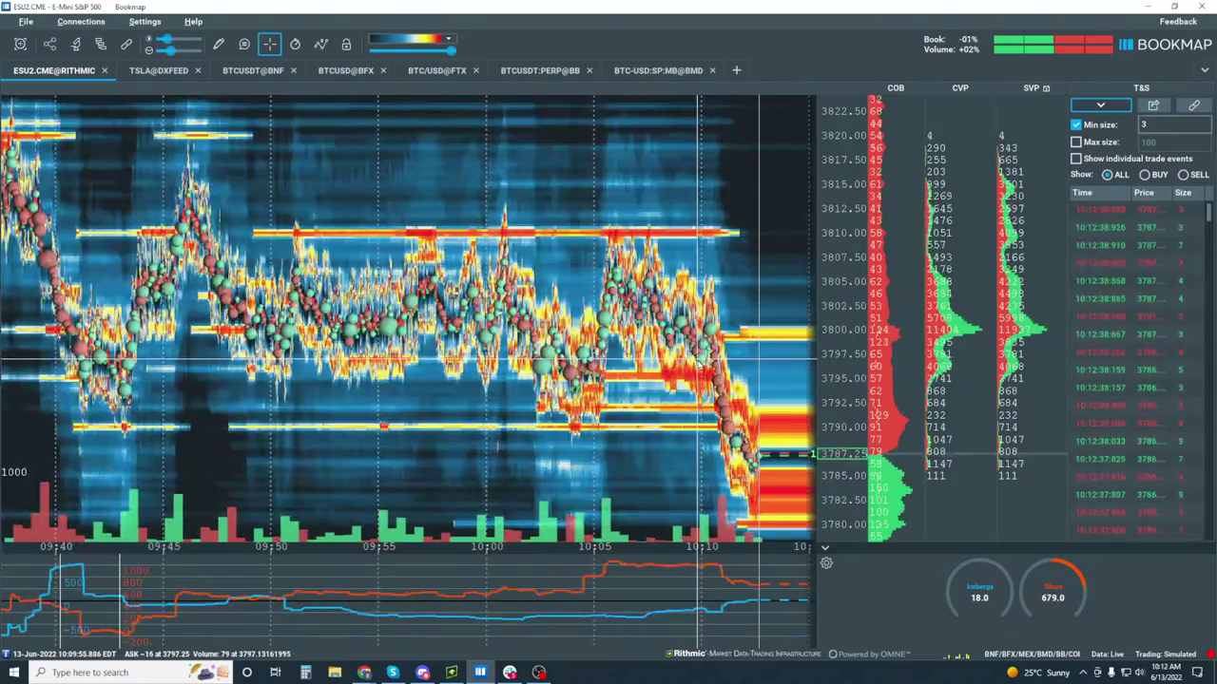
pyautogui.scroll(8, 699, 359)
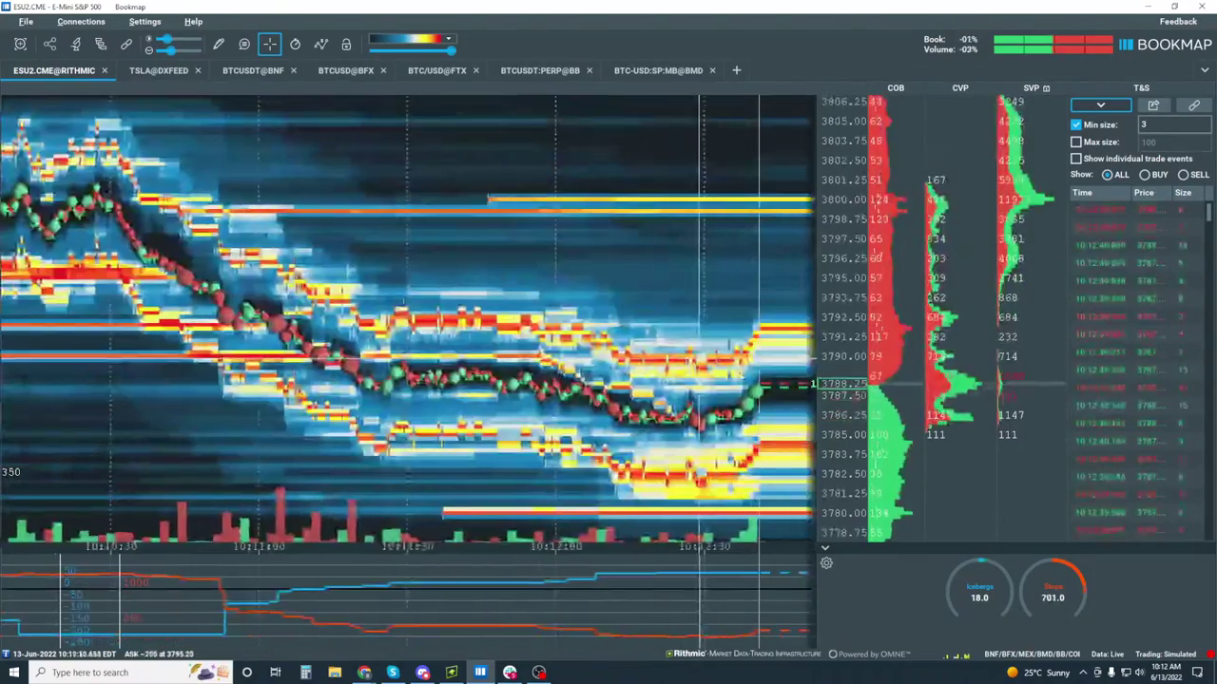
pyautogui.scroll(2, 849, 439)
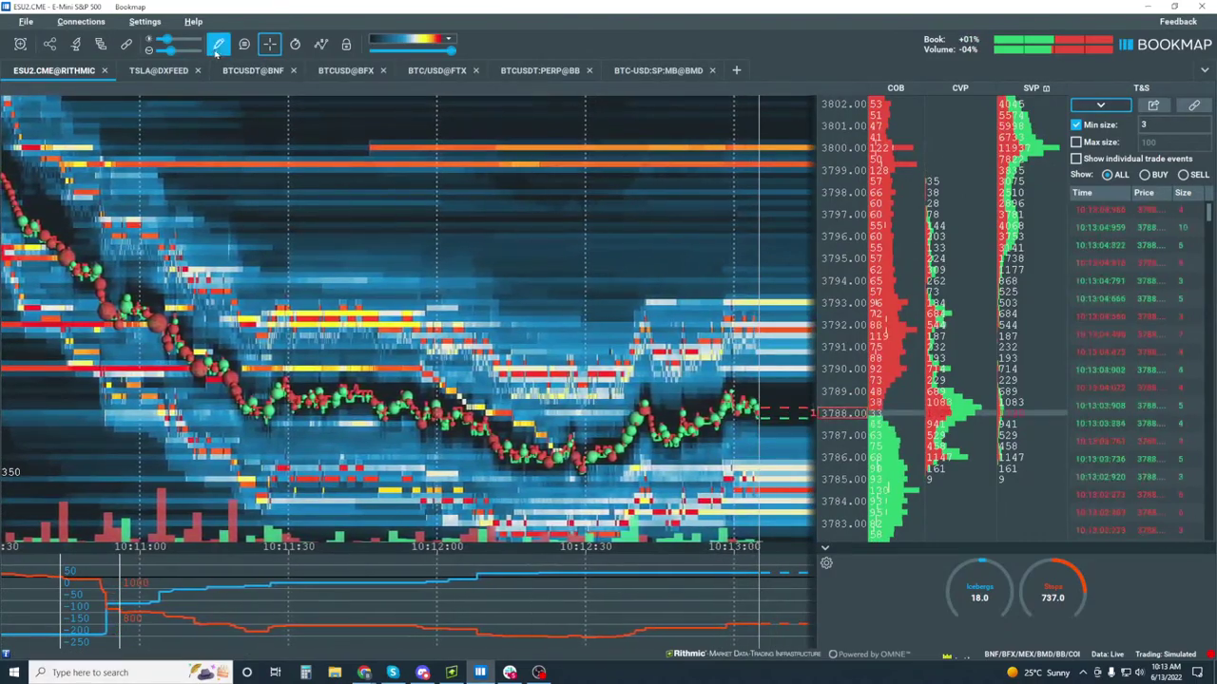
# Draw a rectangle over the 3786–3790 range from 10:11 to 10:13, then set drawing to None.
pyautogui.click(218, 47)
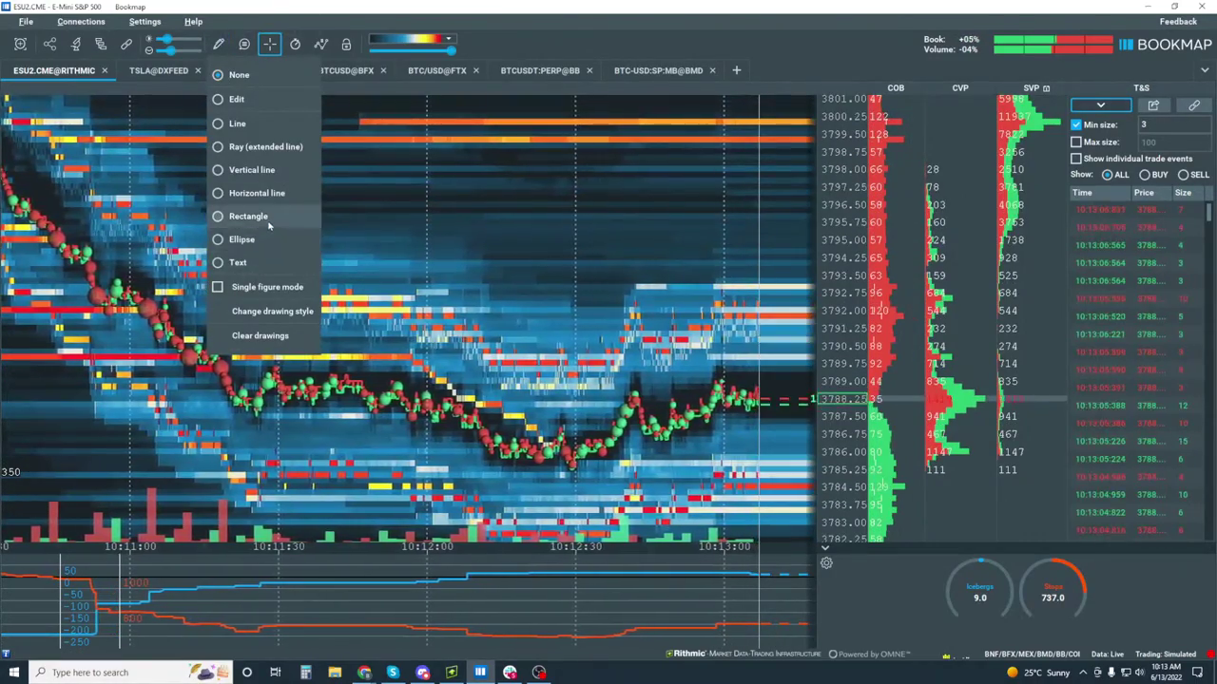
pyautogui.click(257, 218)
pyautogui.moveTo(212, 353); pyautogui.dragTo(699, 442)
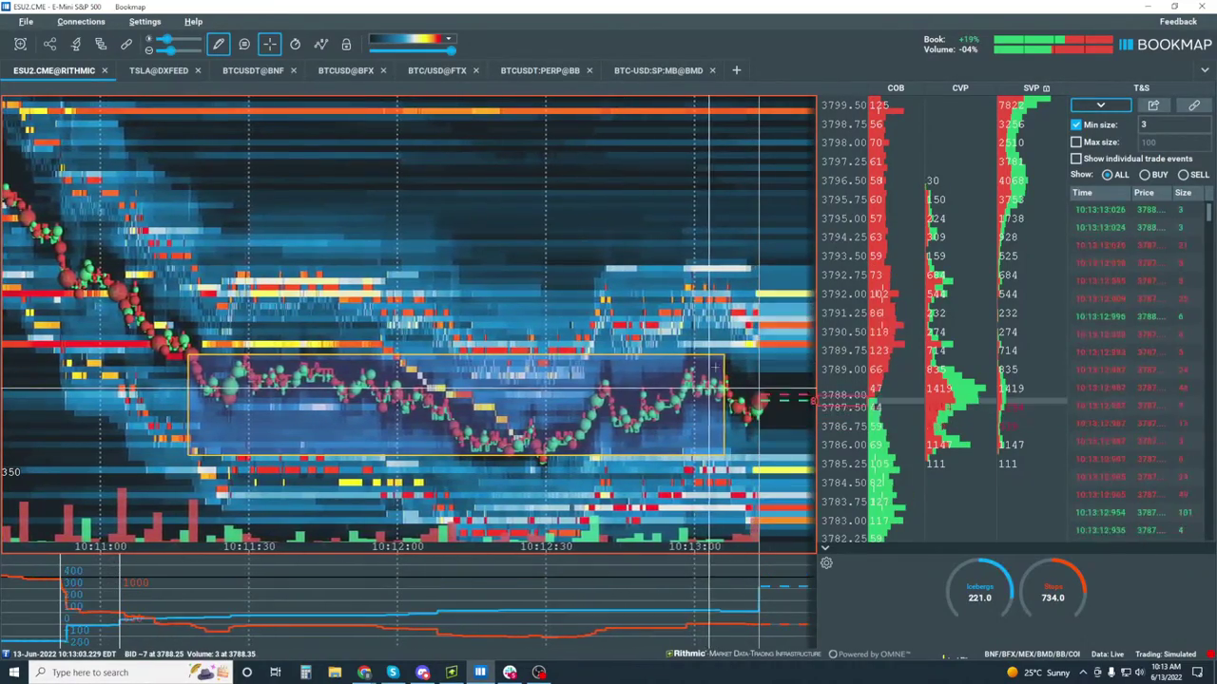
pyautogui.click(217, 44)
pyautogui.click(239, 76)
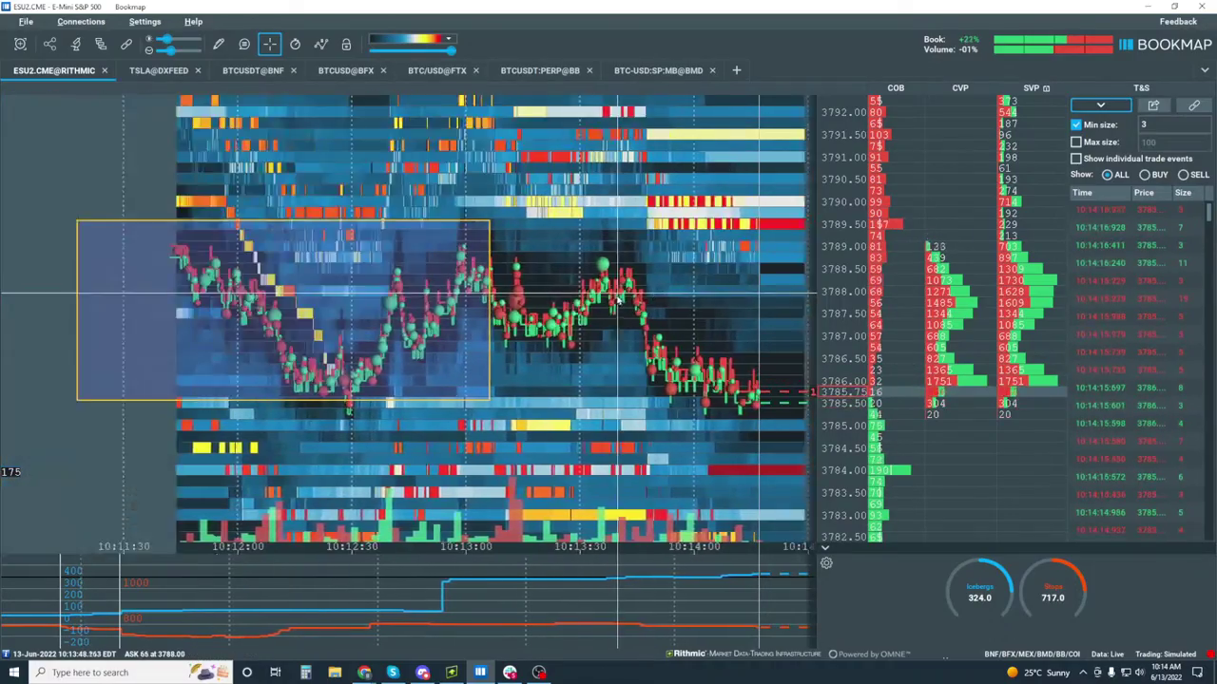
pyautogui.scroll(5, 616, 301)
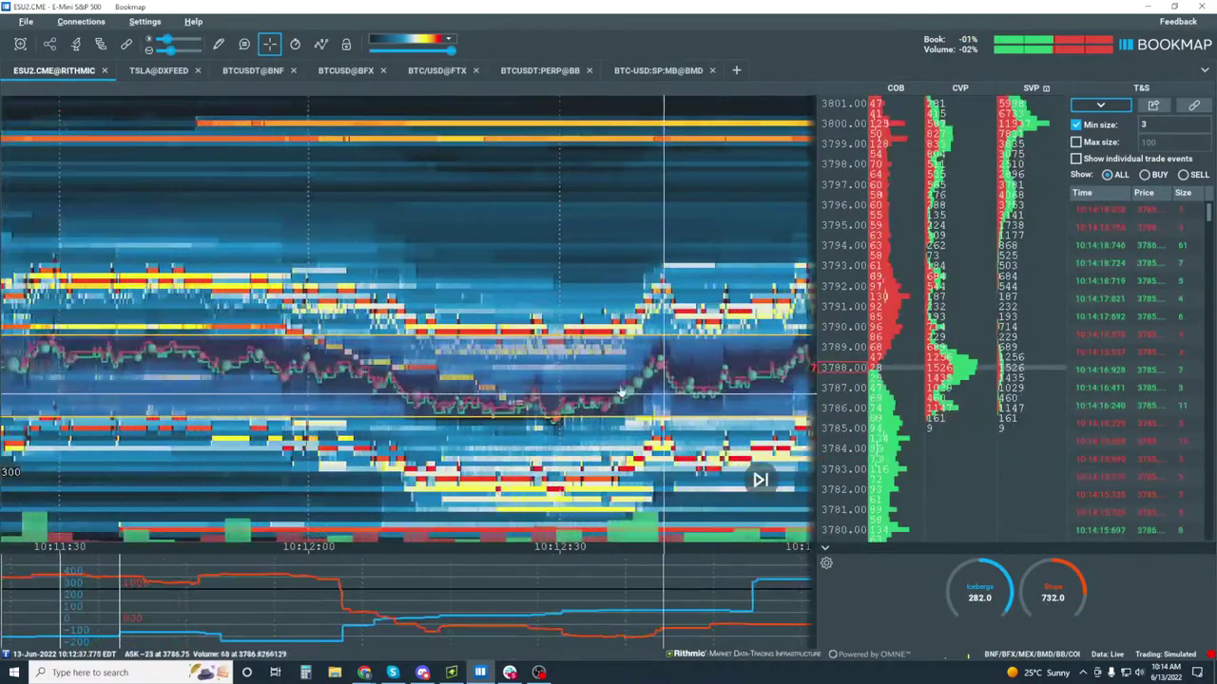
pyautogui.scroll(5, 621, 391)
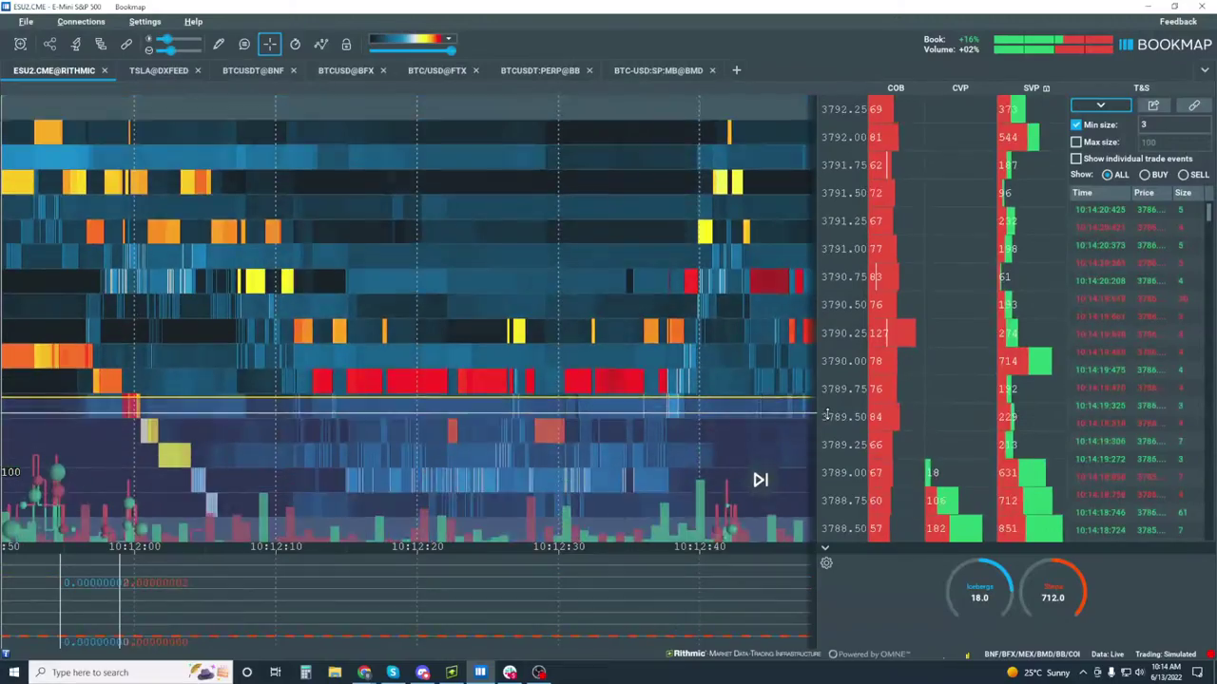
pyautogui.scroll(-3, 326, 375)
pyautogui.scroll(3, 564, 308)
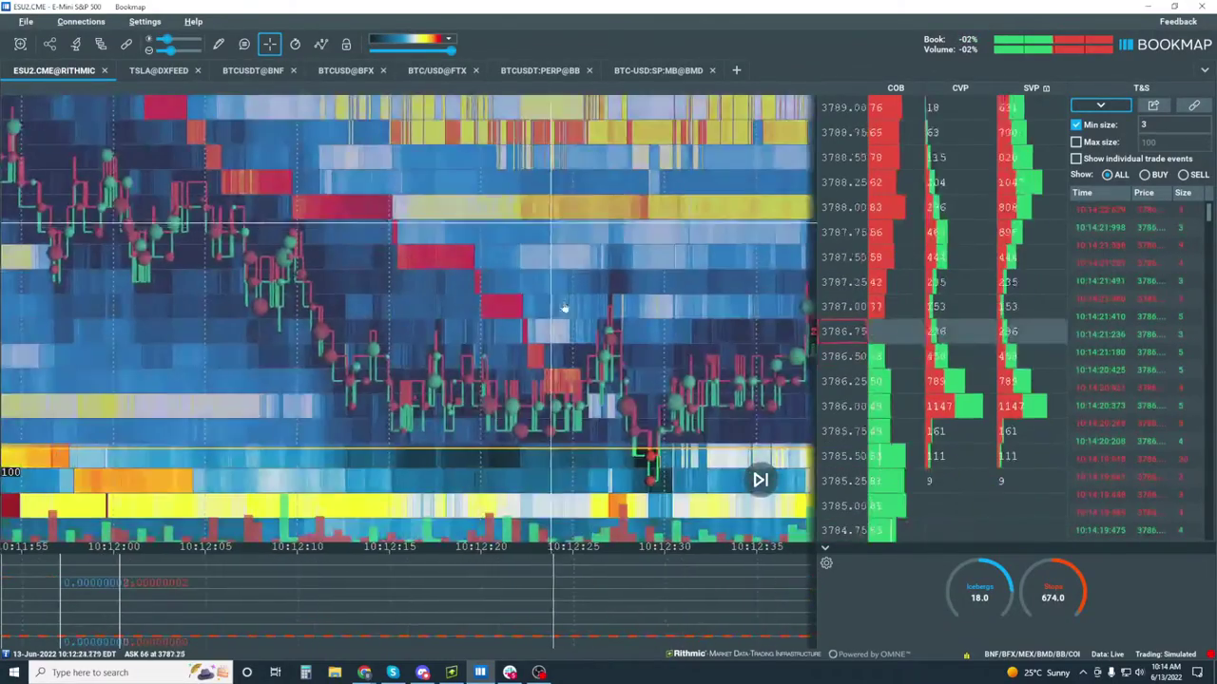
pyautogui.scroll(5, 564, 308)
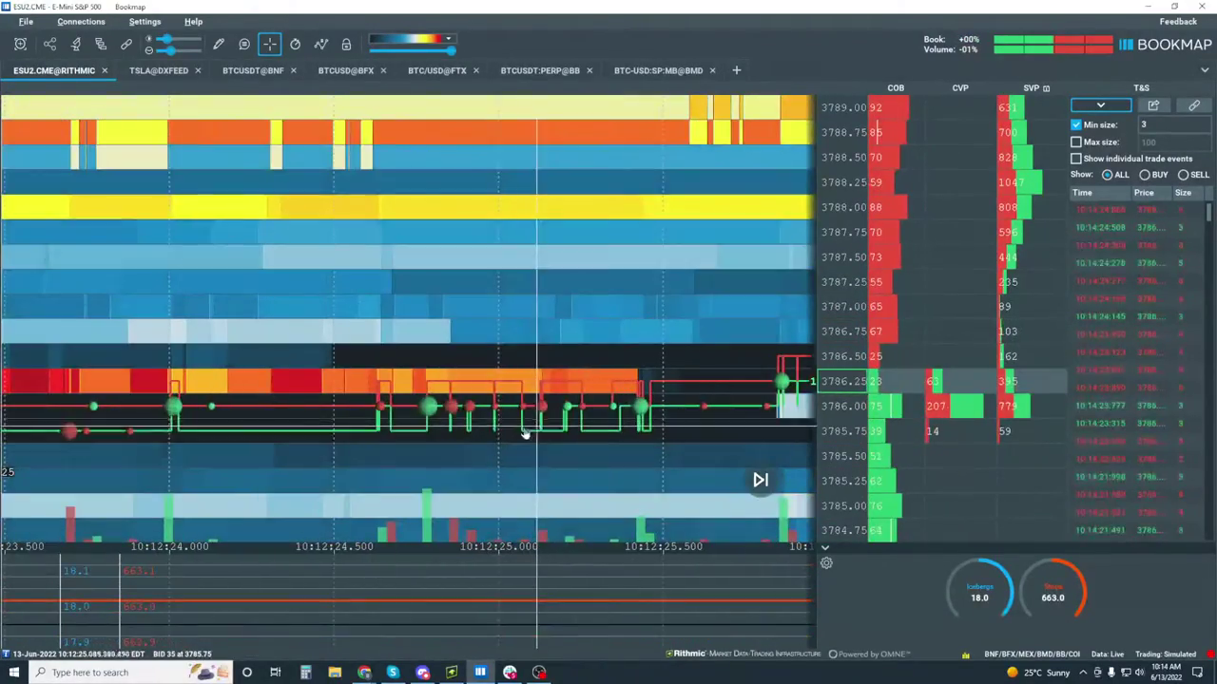
pyautogui.hscroll(-2, 524, 433)
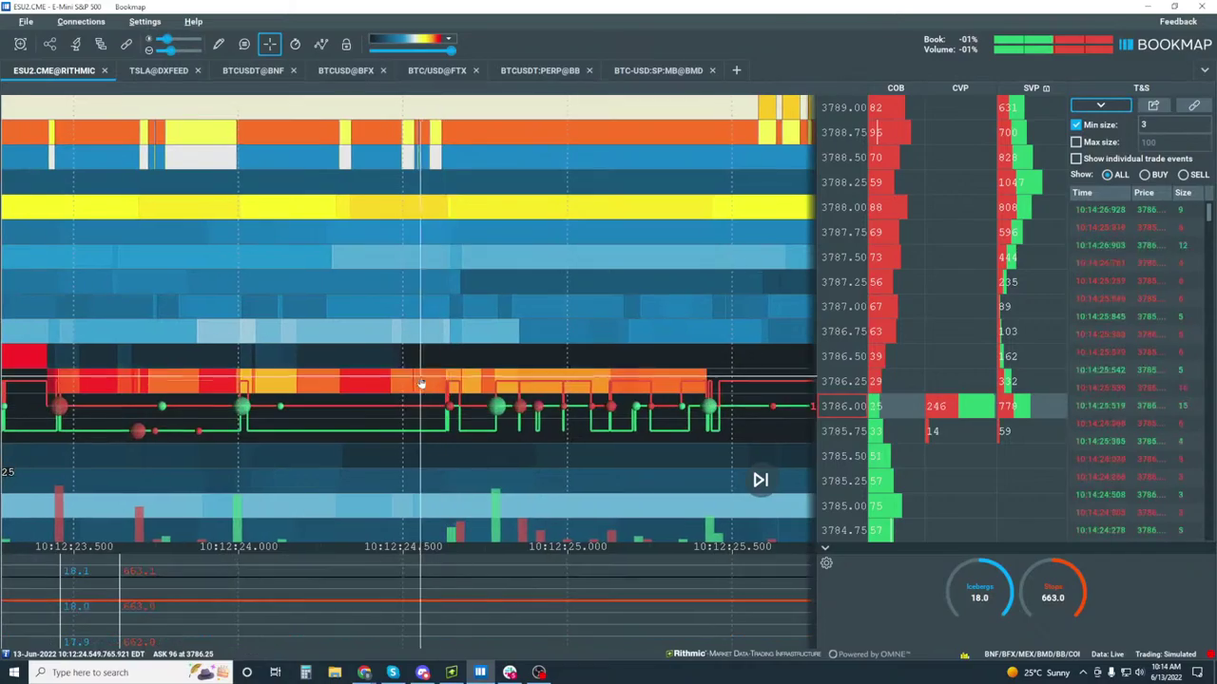
pyautogui.scroll(-6, 556, 381)
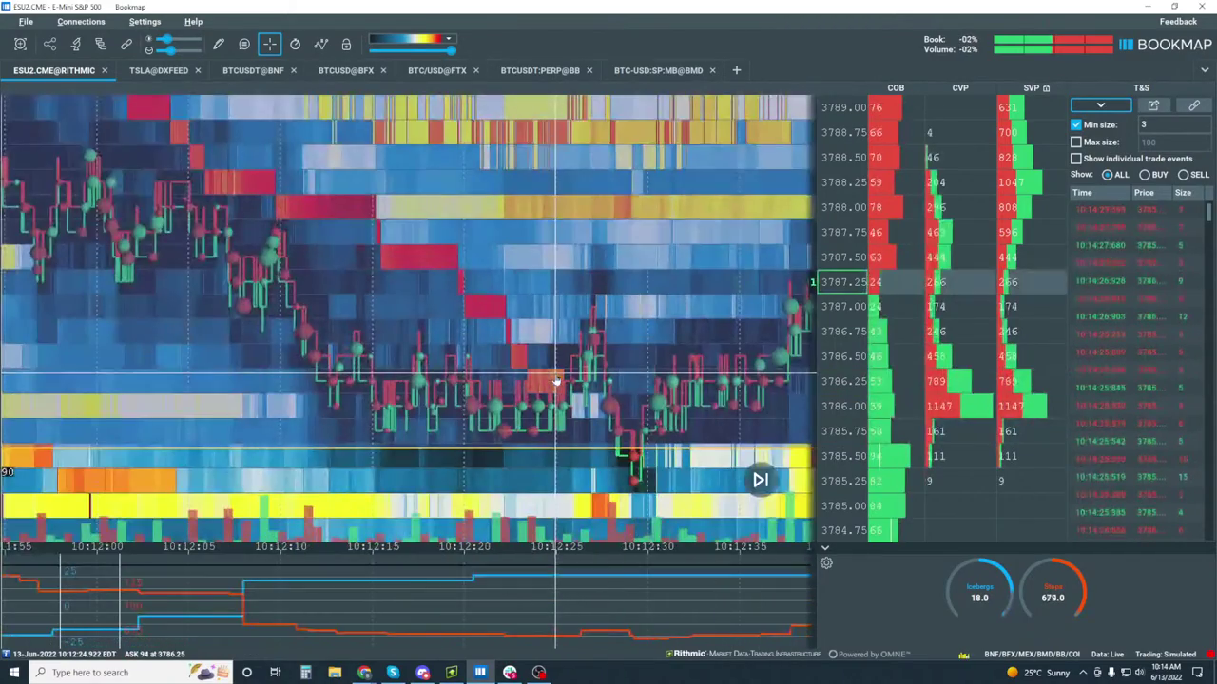
pyautogui.scroll(-3, 556, 382)
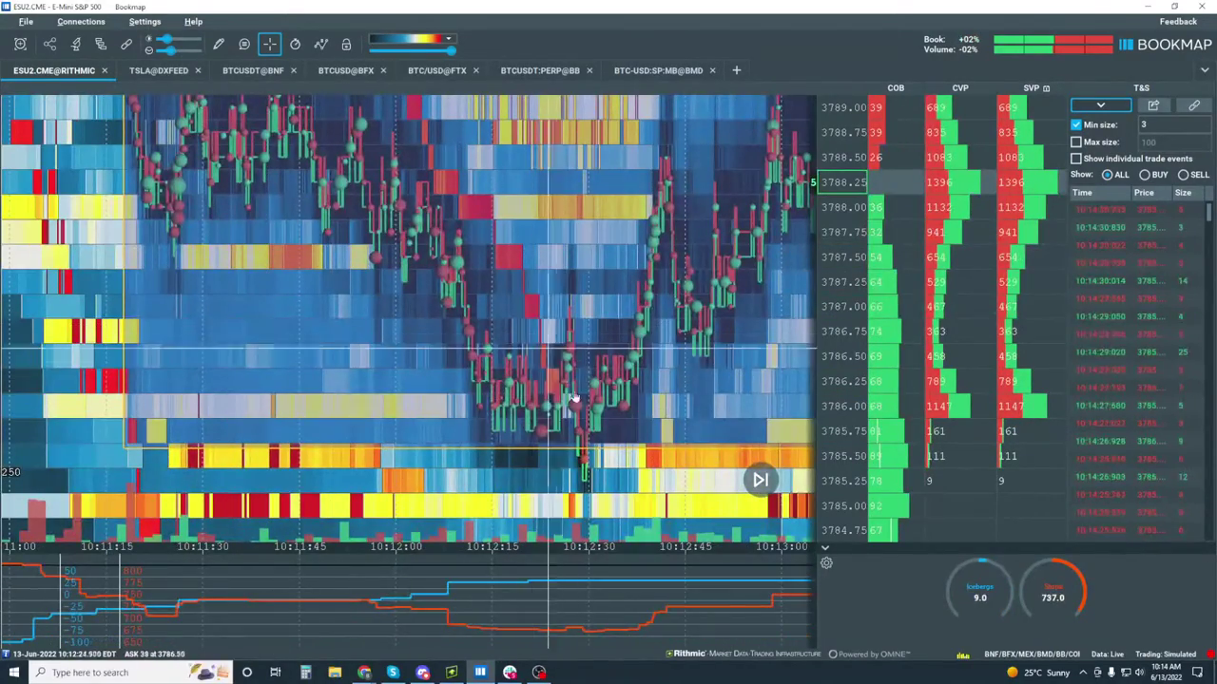
pyautogui.hscroll(3, 711, 295)
pyautogui.scroll(-3, 632, 319)
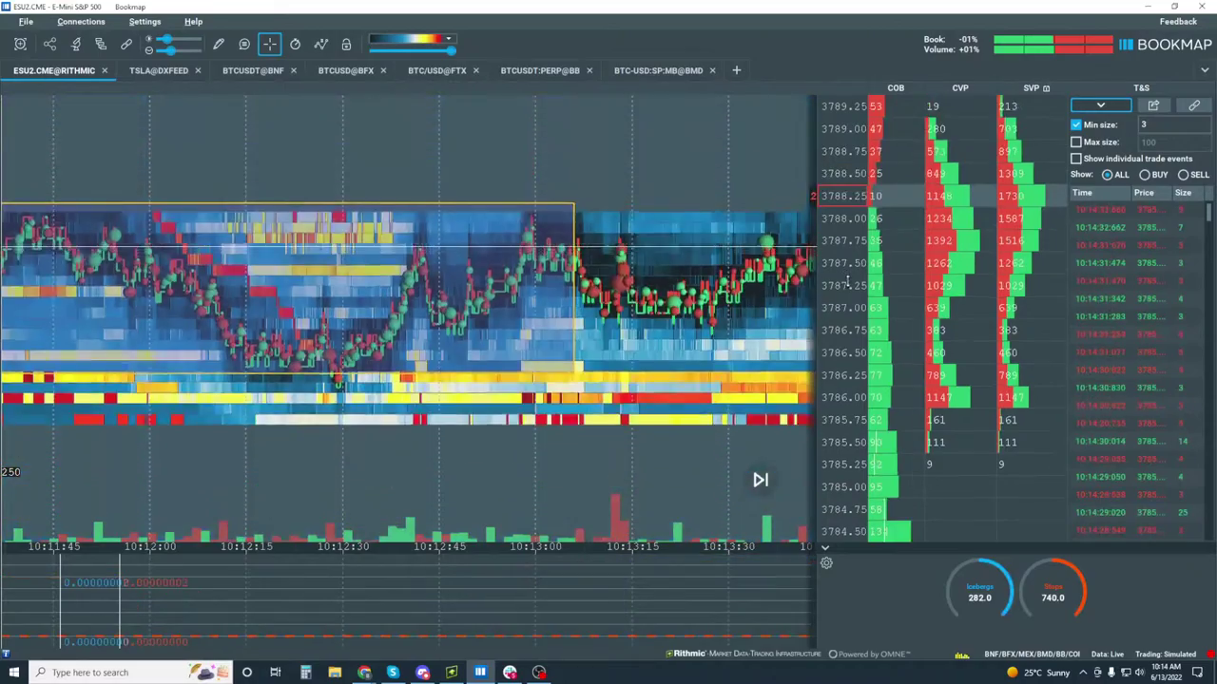
pyautogui.scroll(-4, 632, 320)
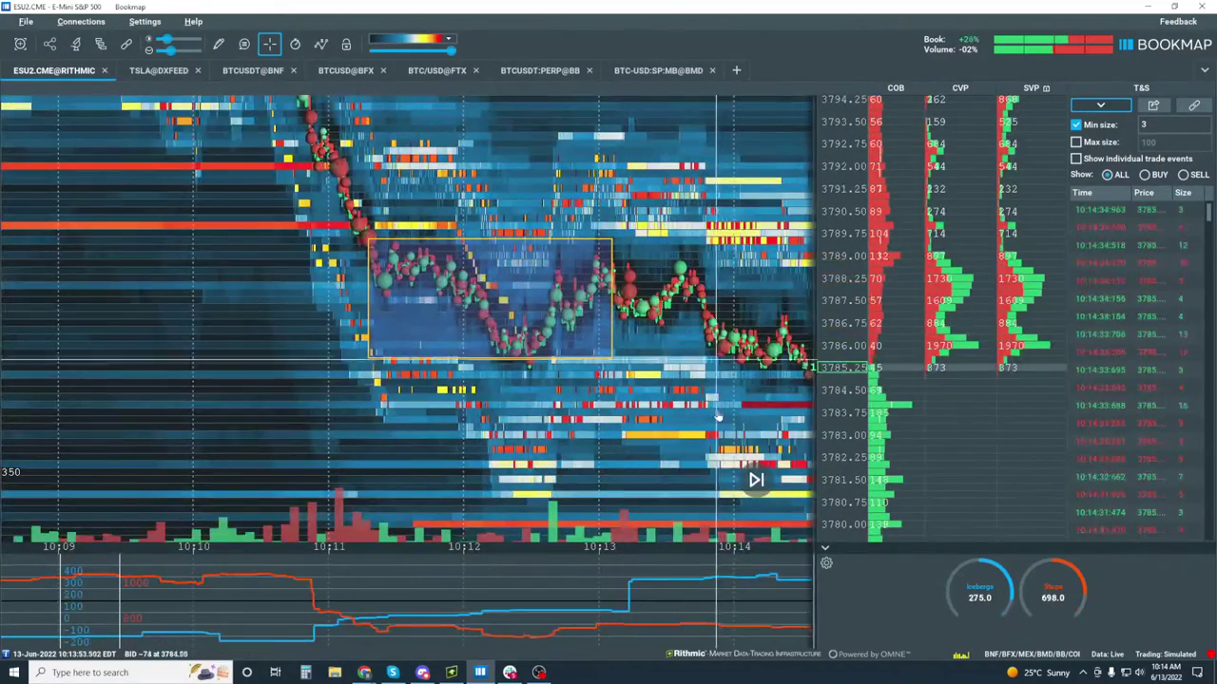
pyautogui.click(756, 479)
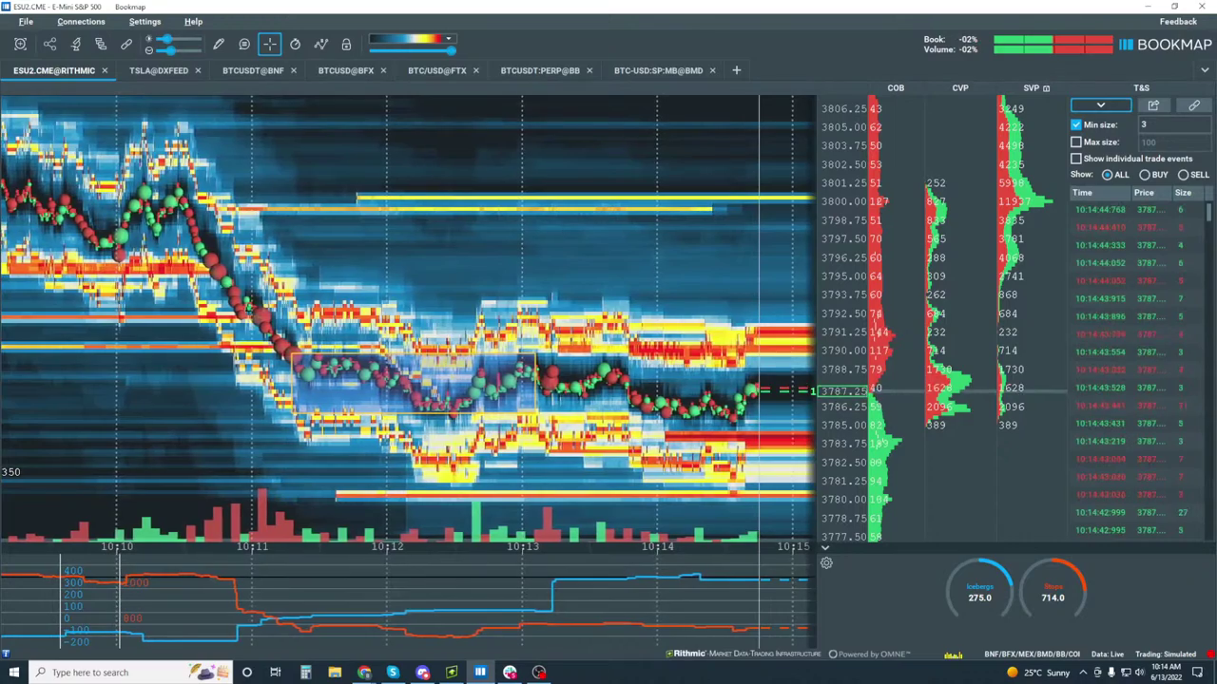
pyautogui.hotkey('alt', 'Tab')
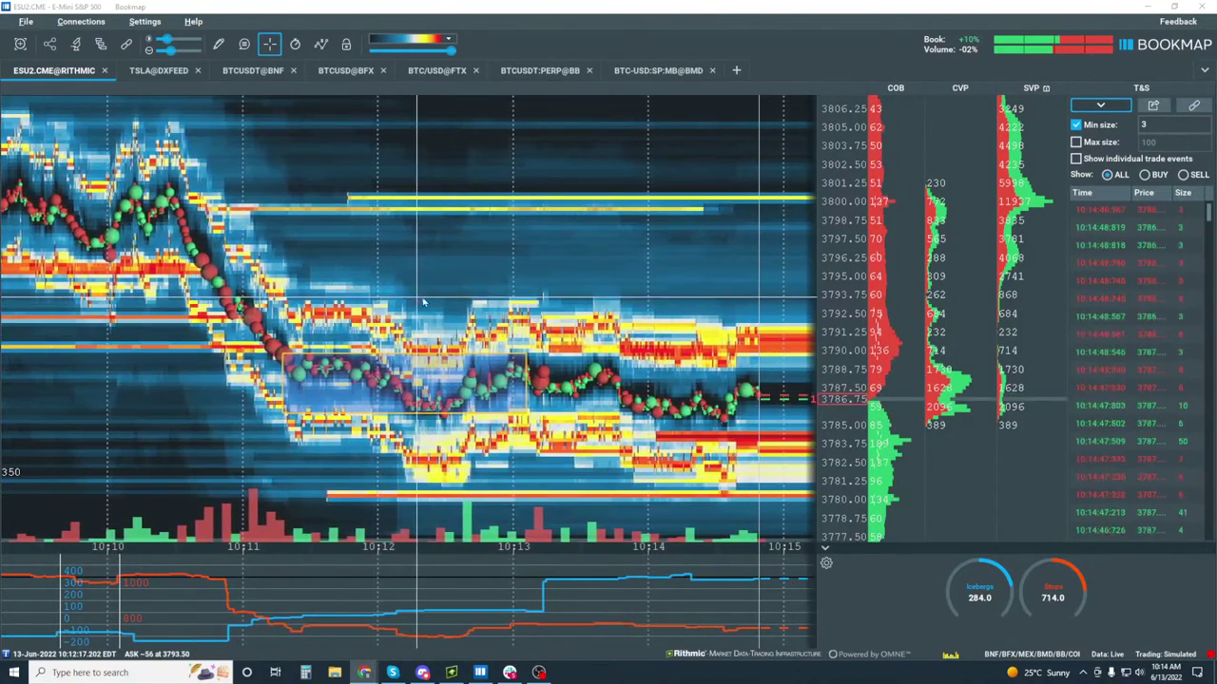
pyautogui.scroll(-3, 622, 219)
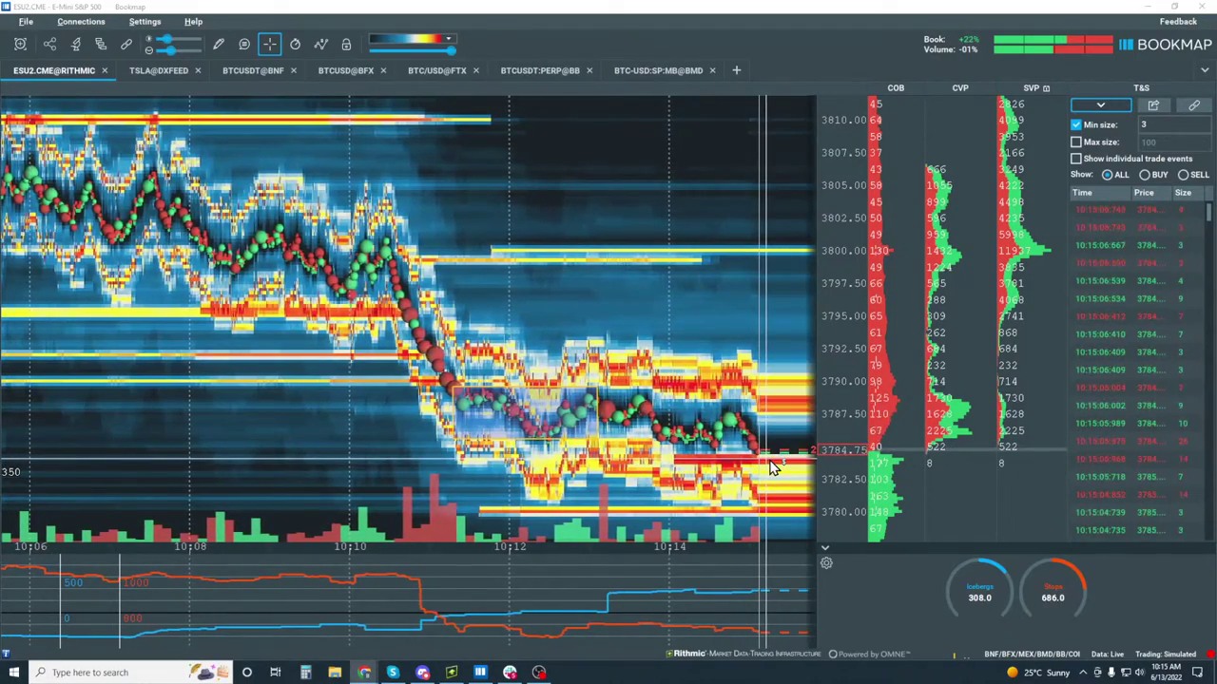
pyautogui.scroll(5, 751, 390)
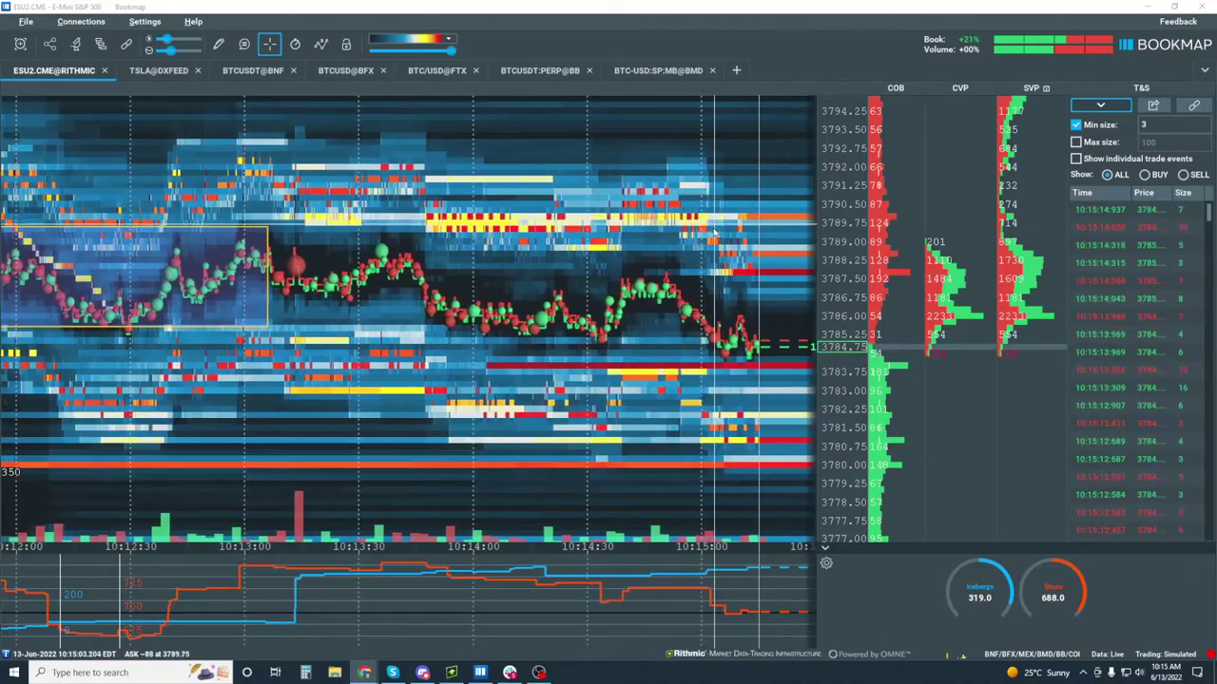
pyautogui.scroll(-3, 714, 232)
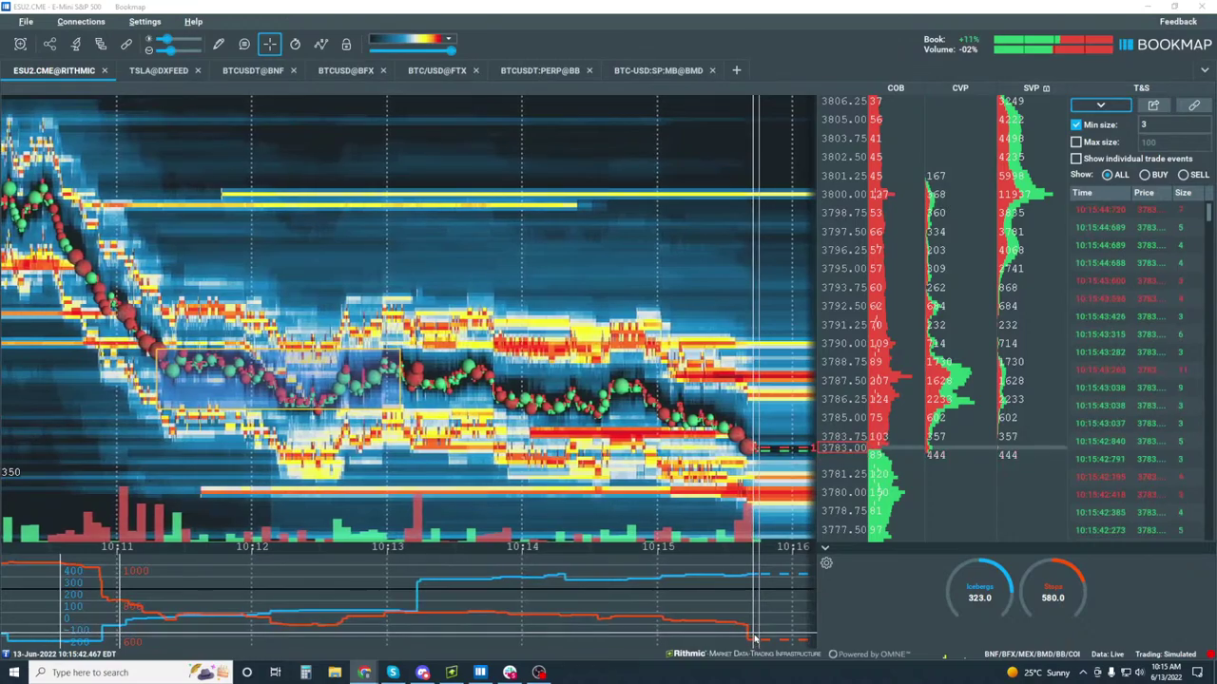
pyautogui.scroll(-3, 709, 366)
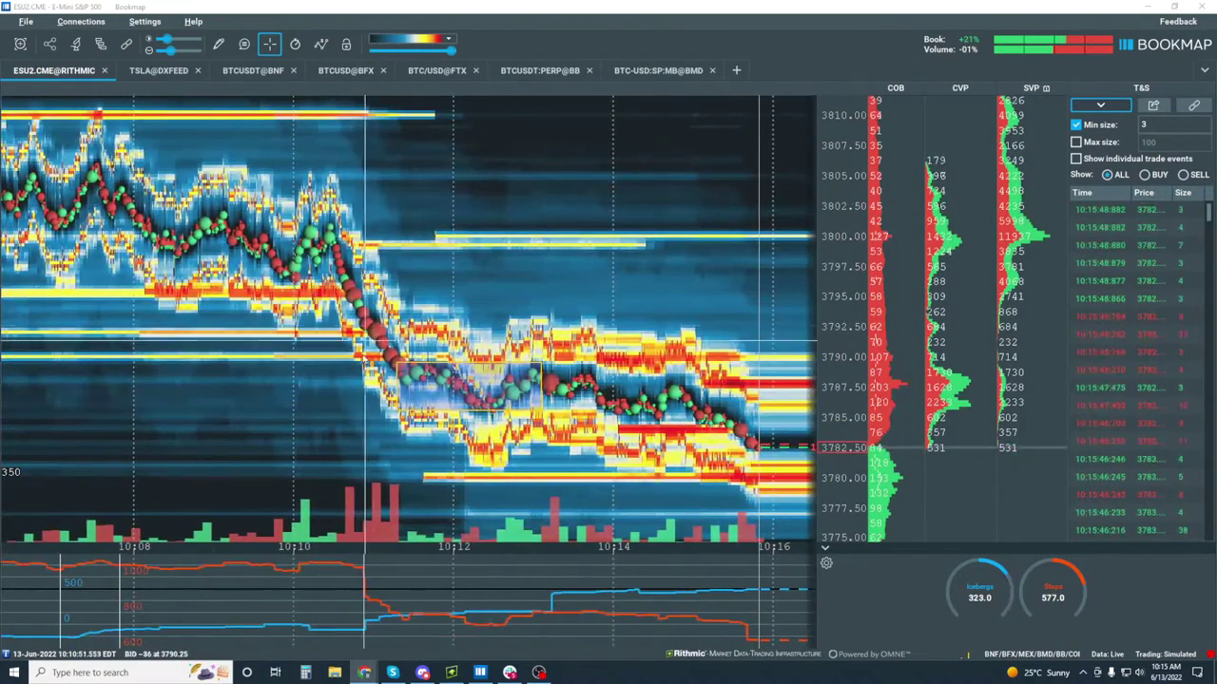
pyautogui.scroll(-1, 508, 433)
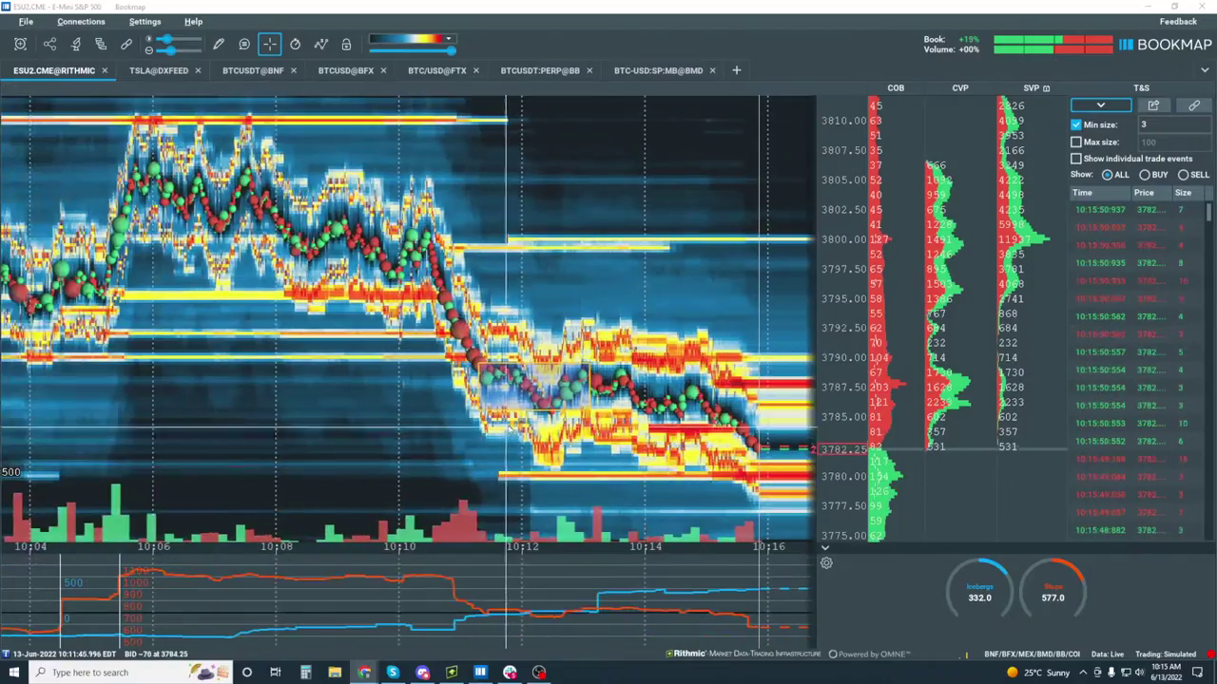
pyautogui.scroll(-1, 510, 433)
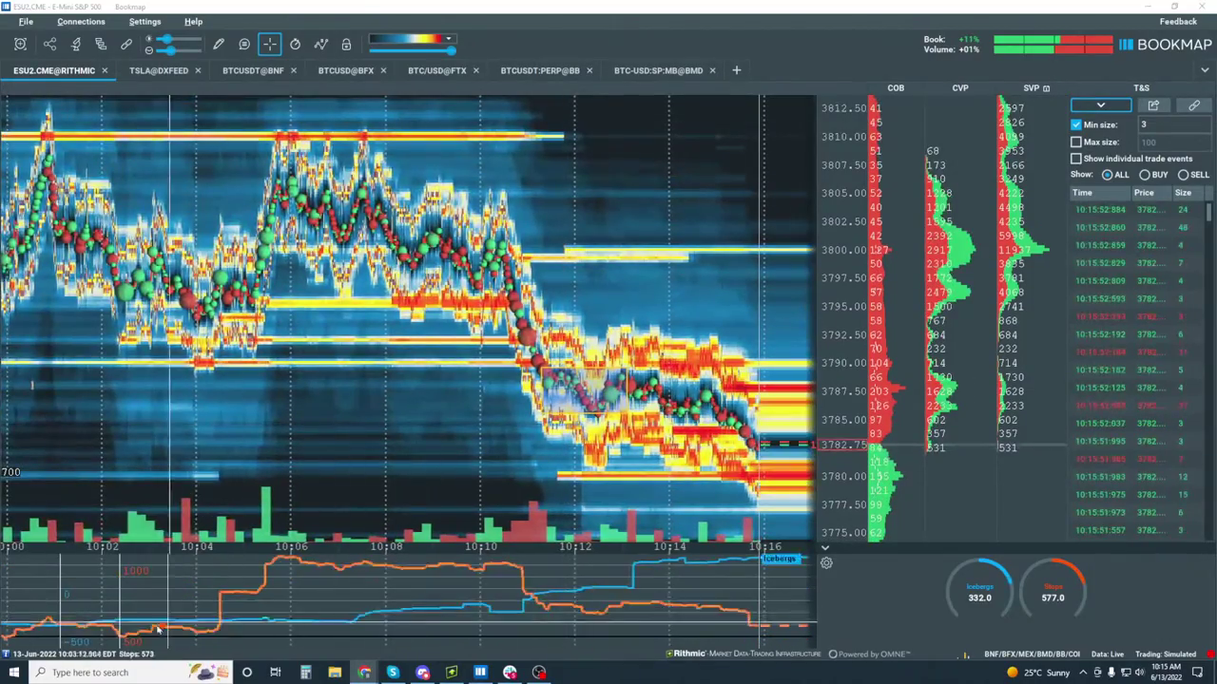
pyautogui.scroll(6, 648, 376)
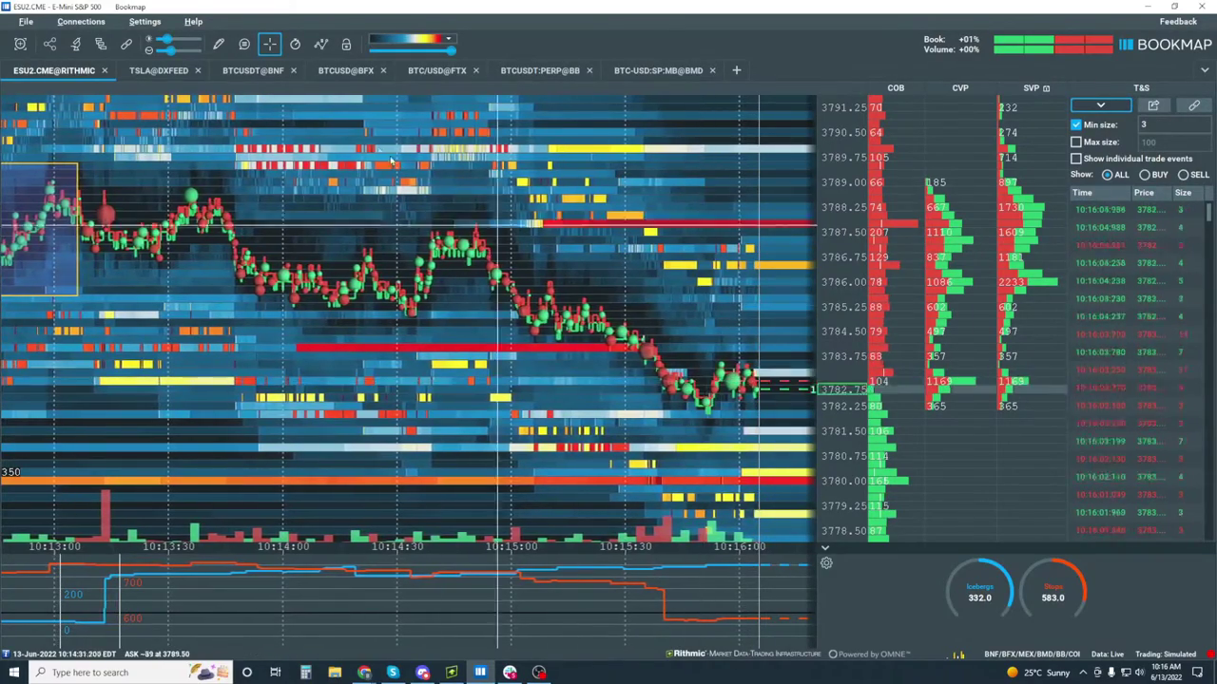
# Draw an extended ray down along the falling highs, exit drawing mode, and pan toward future time.
pyautogui.click(218, 43)
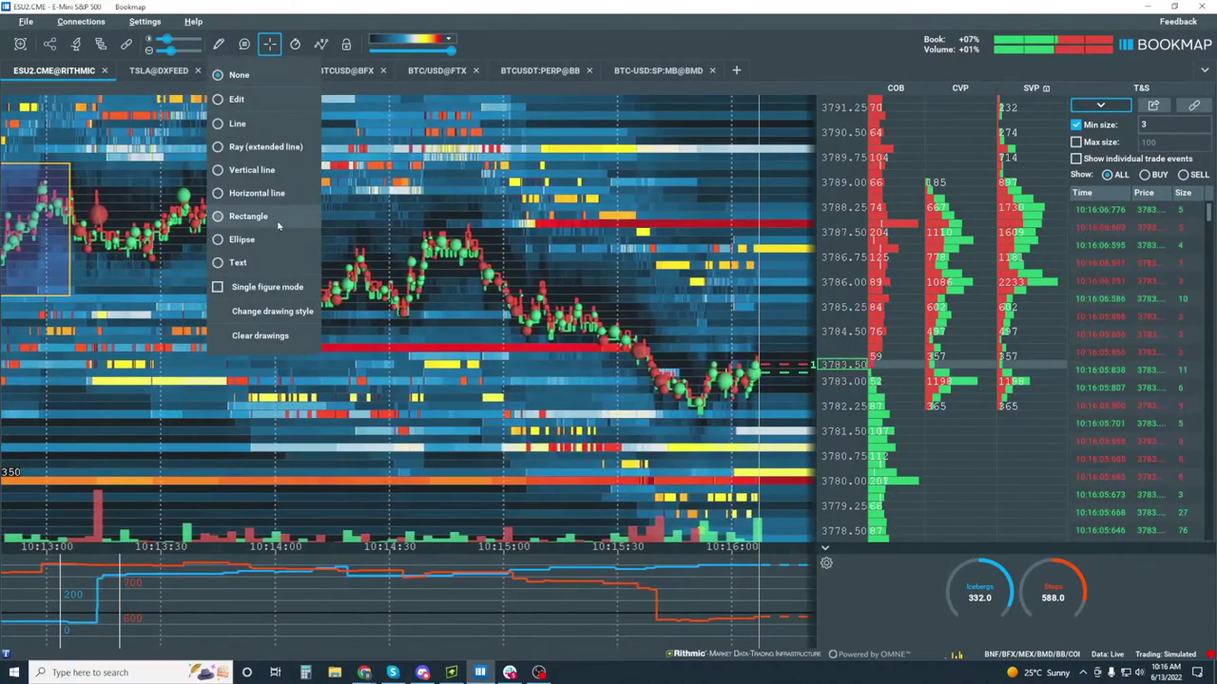
pyautogui.click(265, 146)
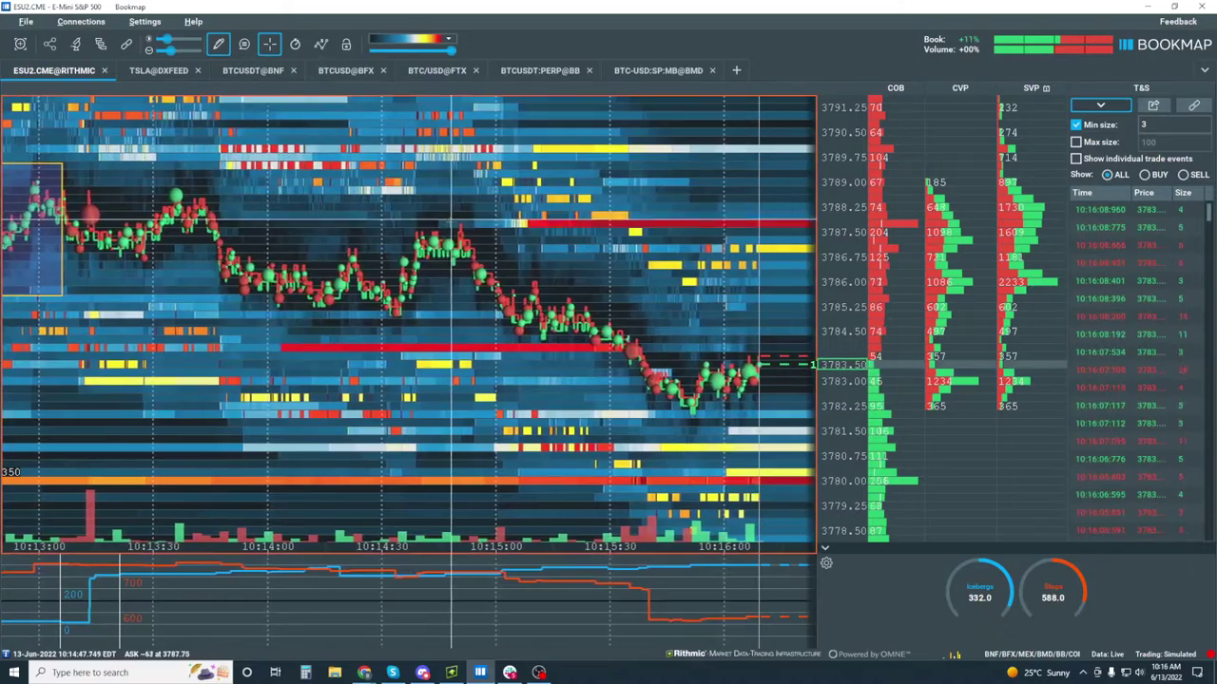
pyautogui.moveTo(444, 221); pyautogui.dragTo(704, 374)
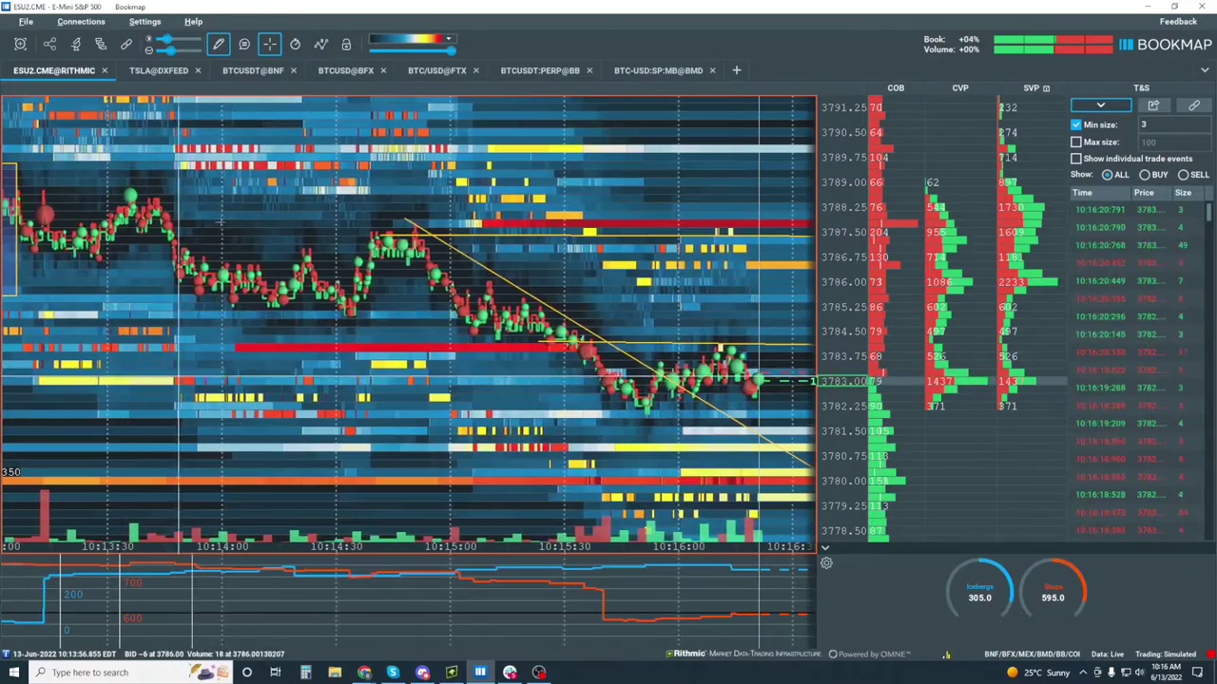
pyautogui.click(239, 78)
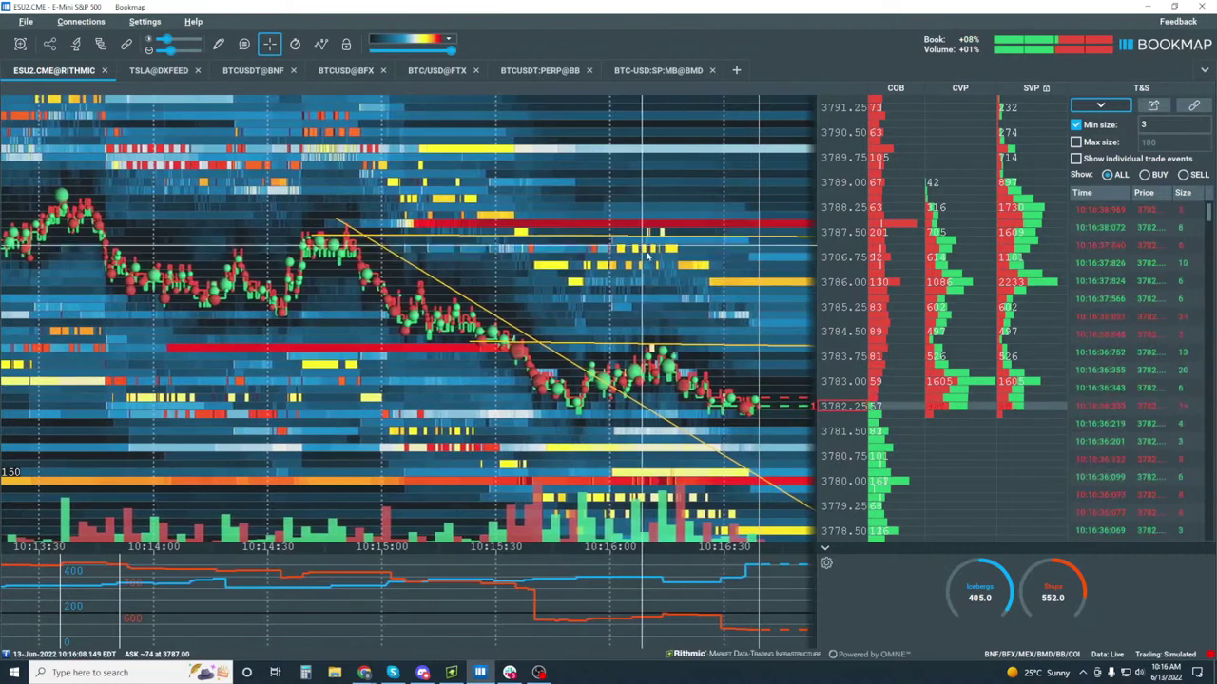
pyautogui.moveTo(751, 514); pyautogui.dragTo(585, 446)
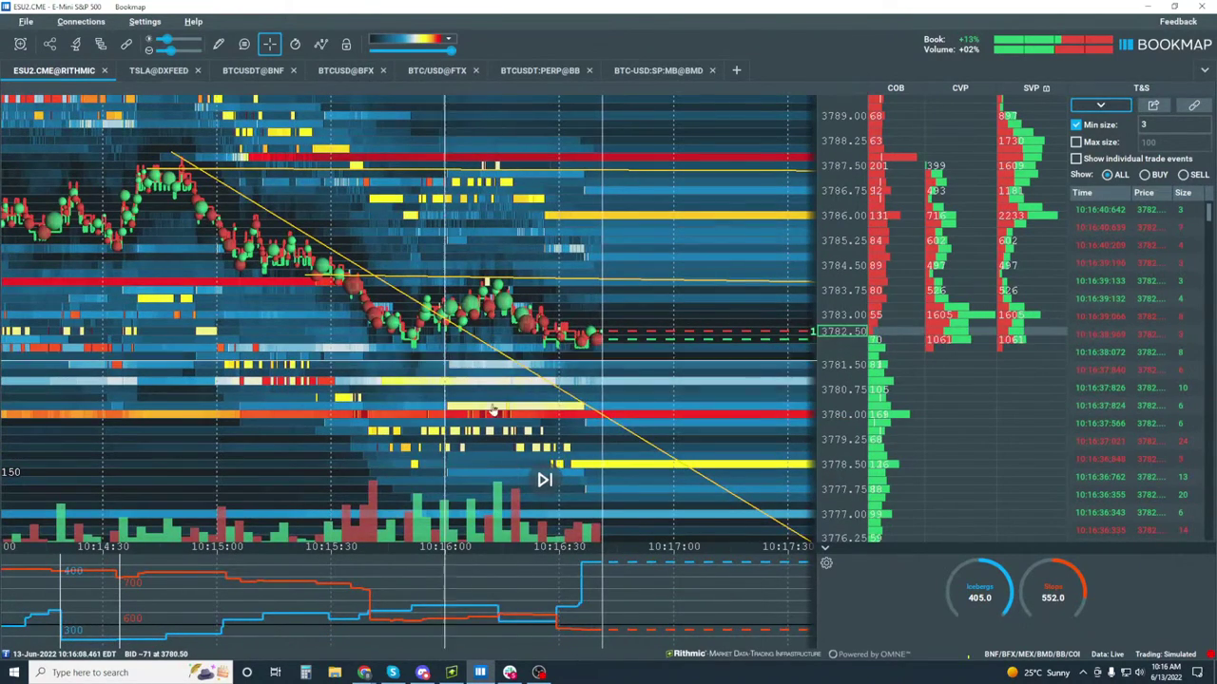
# Exit drag mode so the heatmap follows live price, check the Recenter options, then zoom out.
pyautogui.click(561, 480)
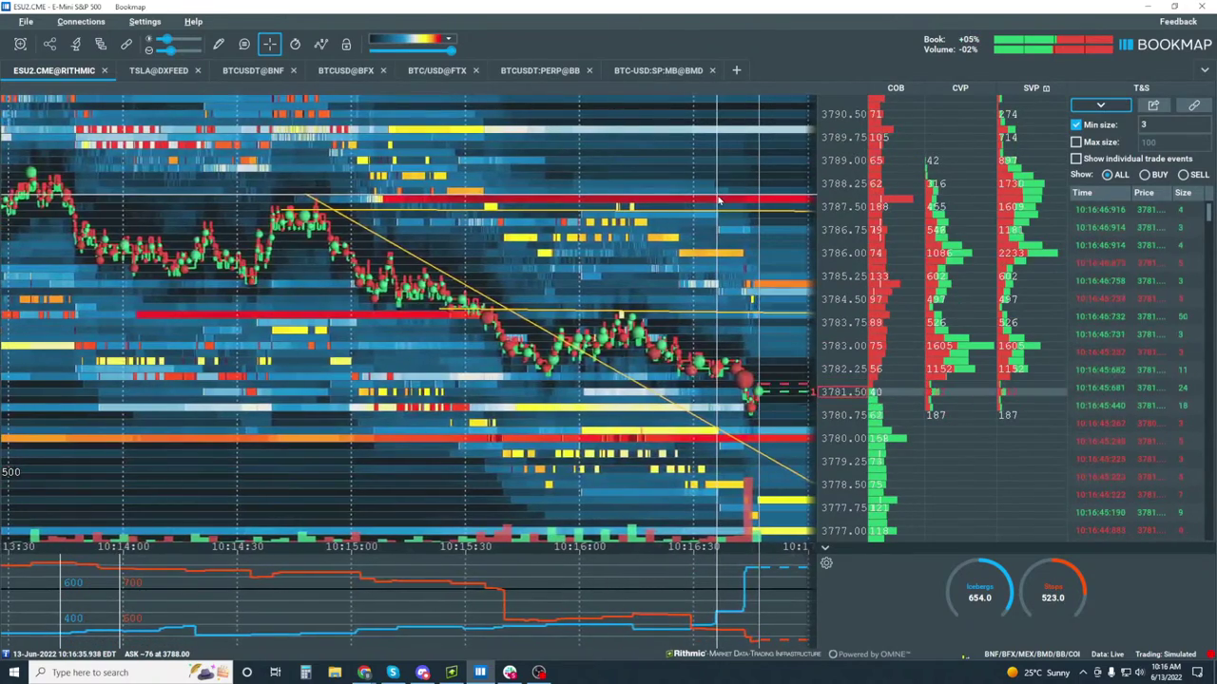
pyautogui.rightClick(840, 276)
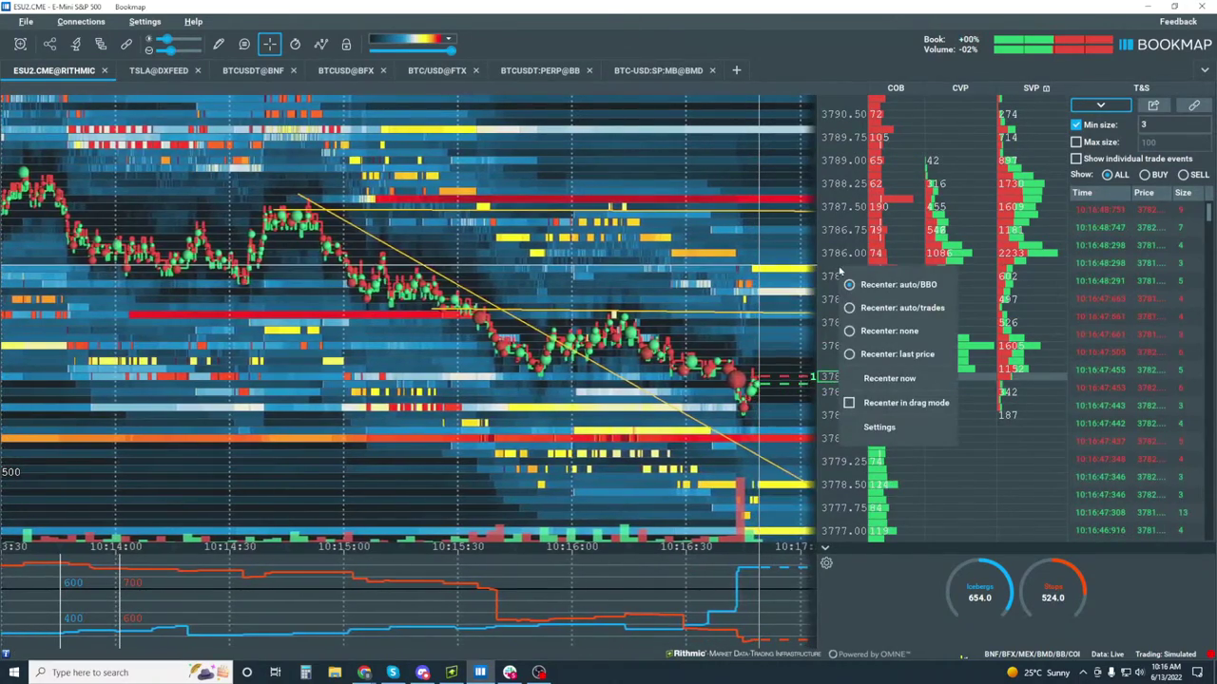
pyautogui.click(893, 286)
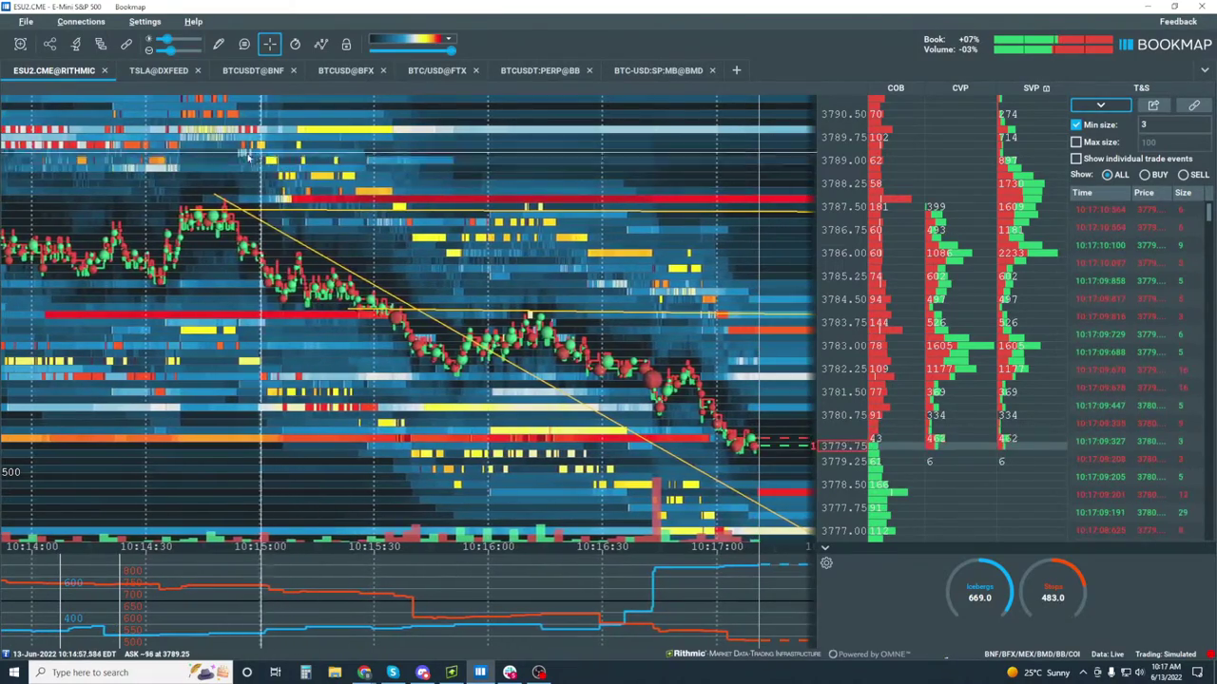
pyautogui.scroll(-3, 712, 315)
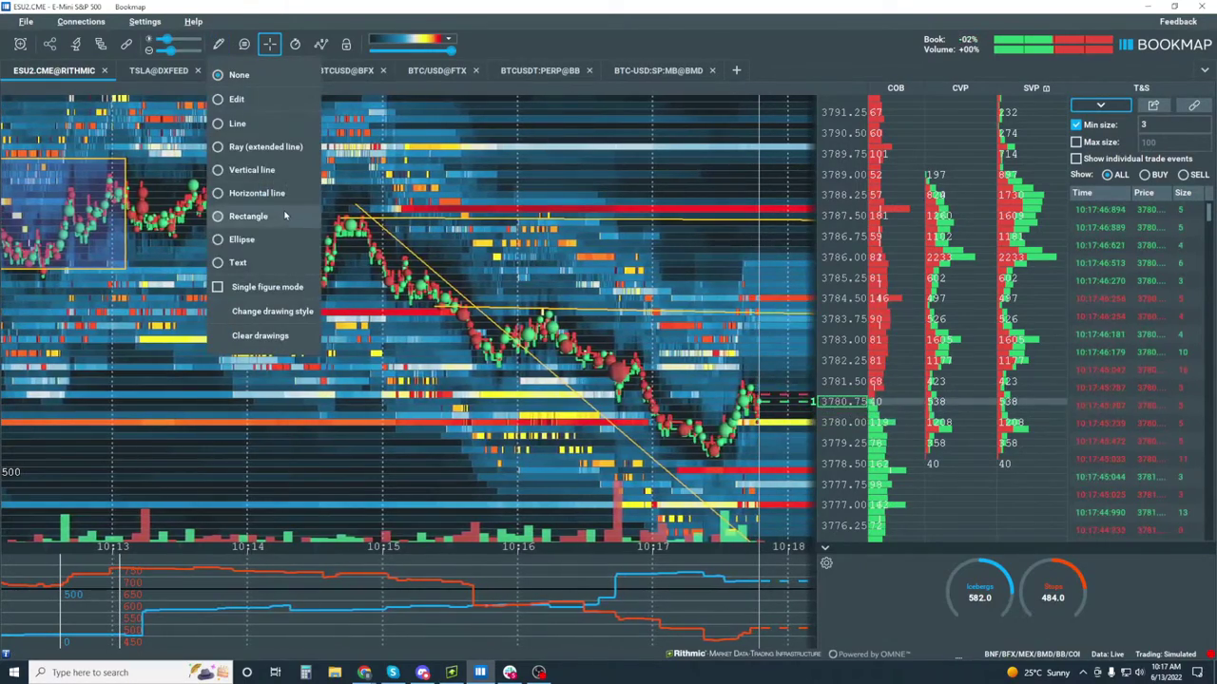
# Draw a second, shallower extended ray from the 10:15 high down to the right.
pyautogui.click(284, 151)
pyautogui.moveTo(342, 208); pyautogui.dragTo(681, 364)
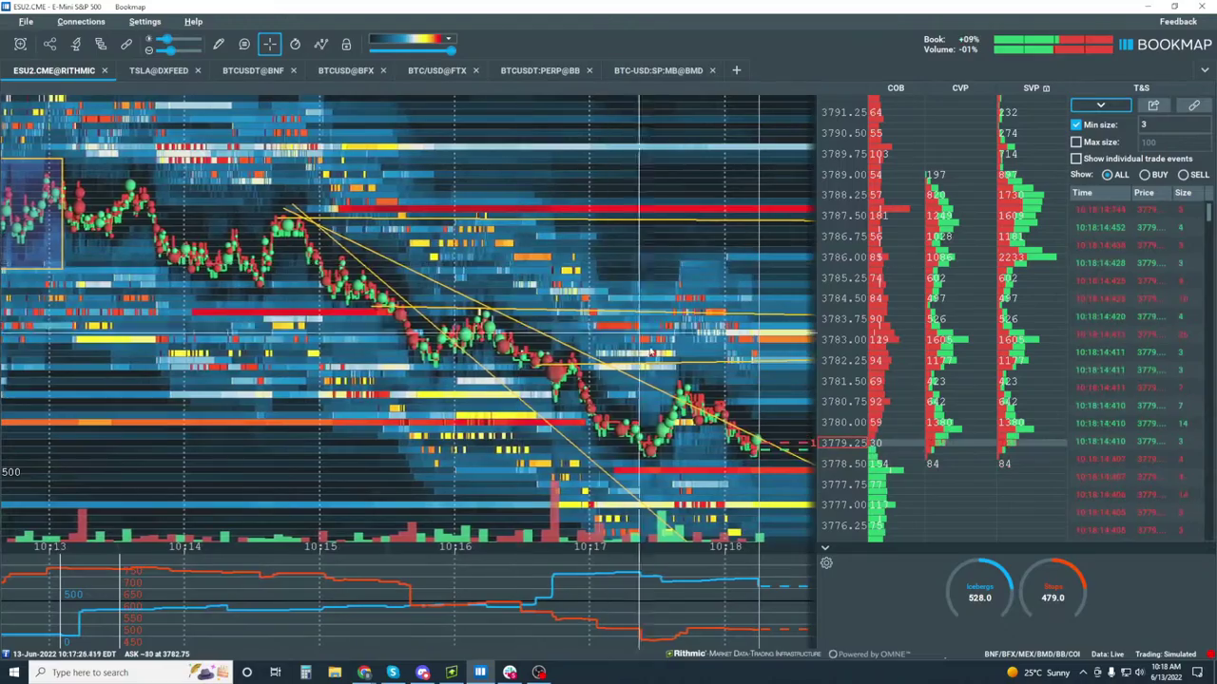
pyautogui.scroll(-5, 639, 344)
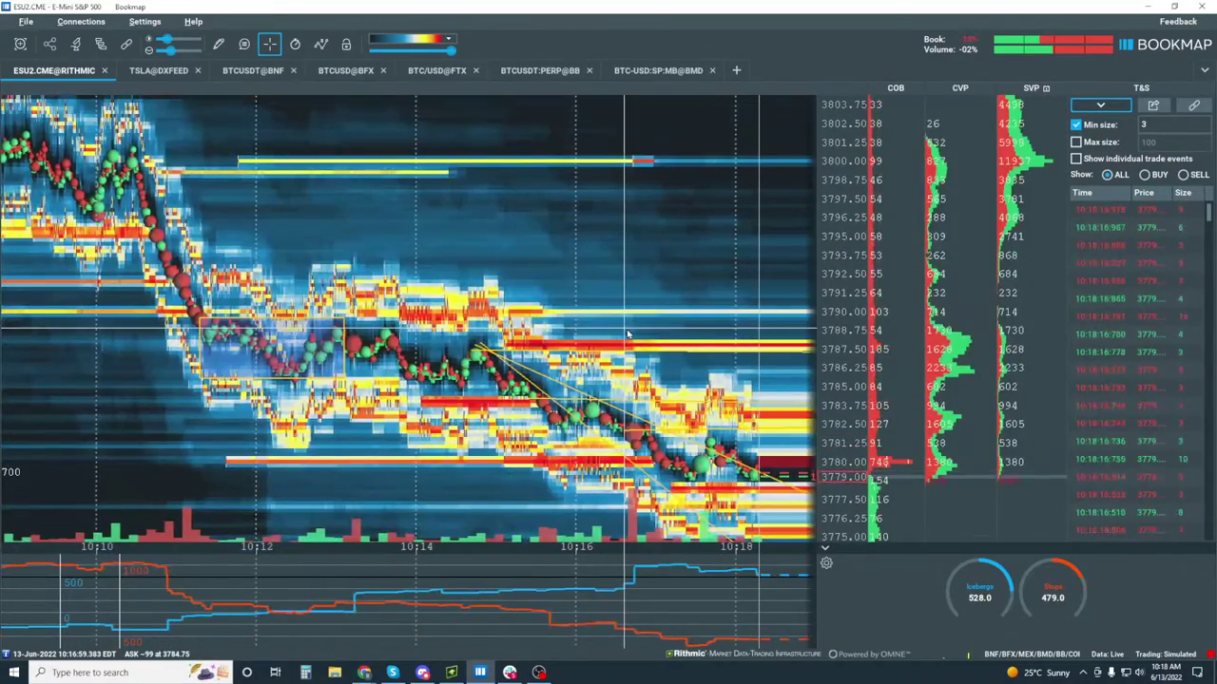
pyautogui.scroll(6, 665, 342)
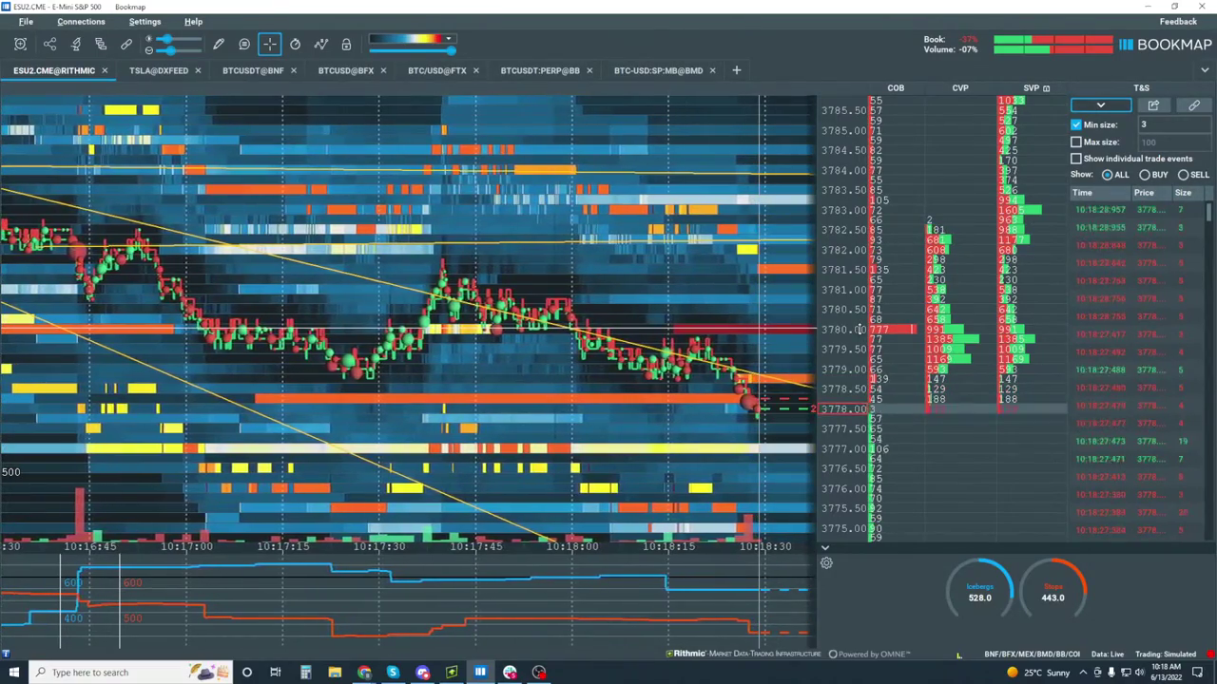
pyautogui.scroll(-5, 686, 337)
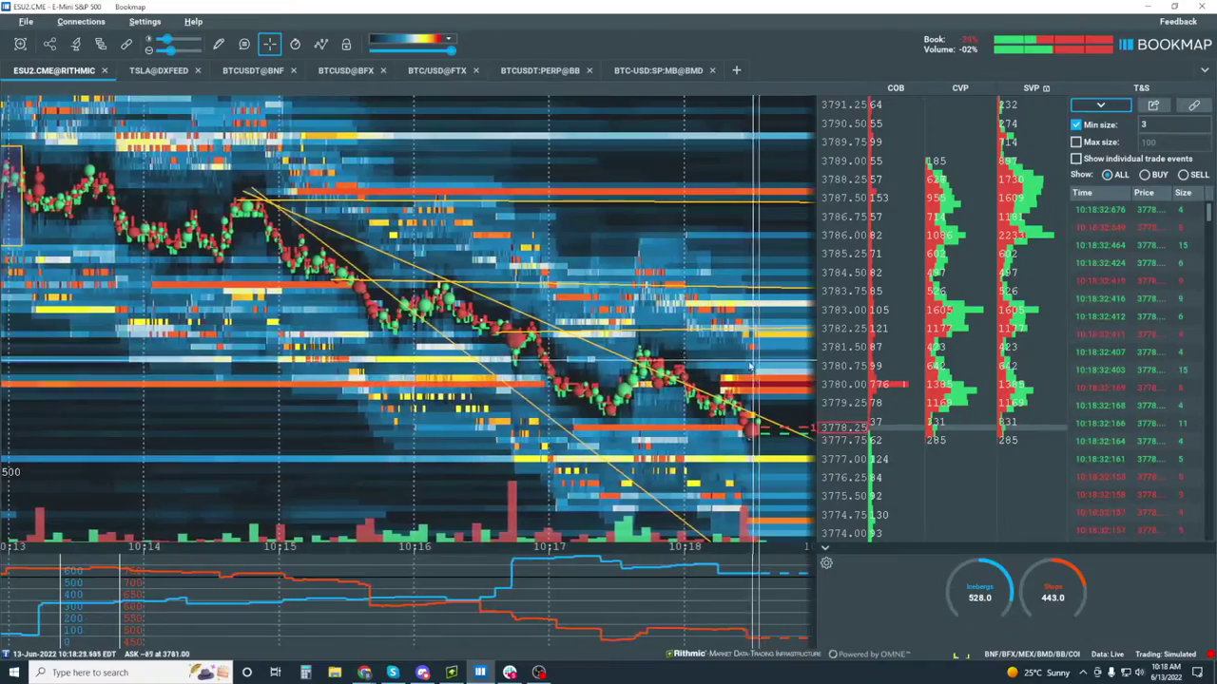
pyautogui.scroll(5, 748, 380)
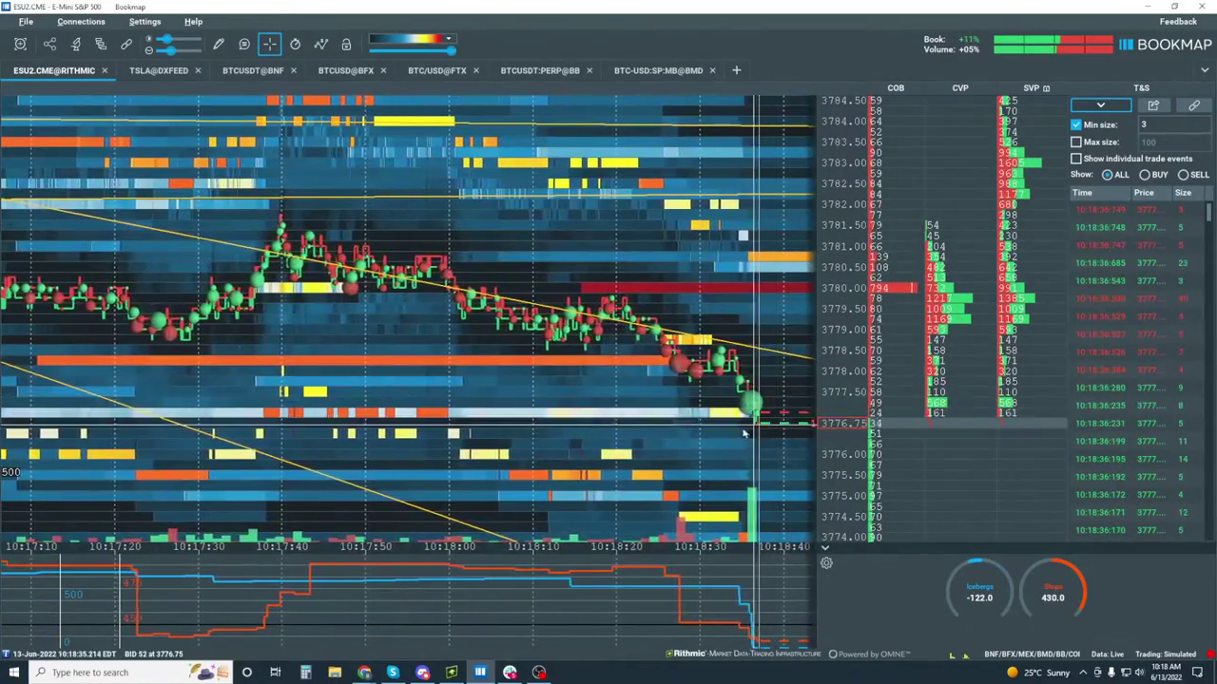
pyautogui.scroll(3, 744, 432)
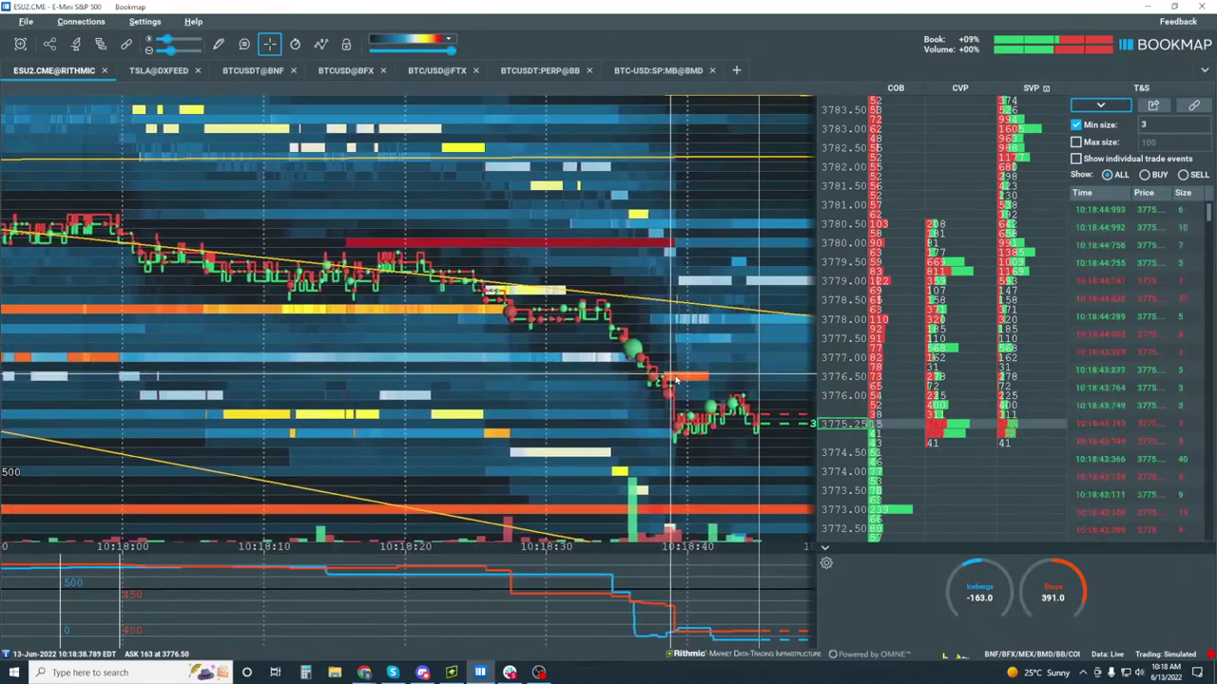
pyautogui.scroll(-3, 570, 323)
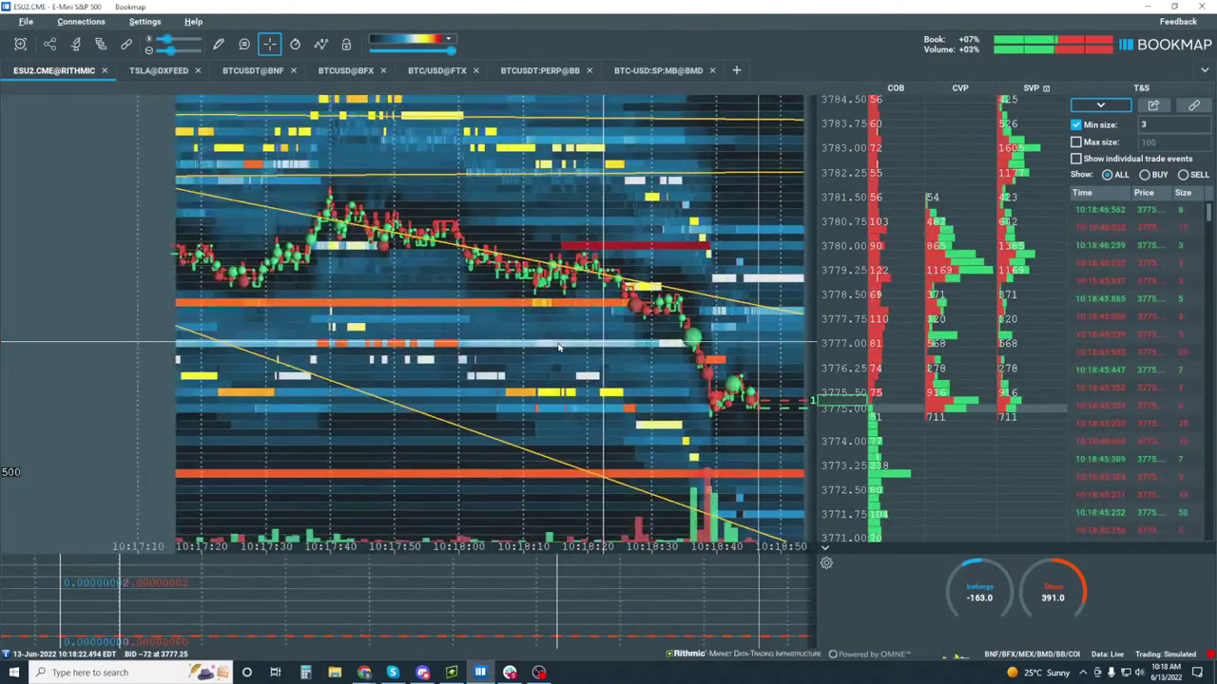
pyautogui.scroll(-2, 582, 296)
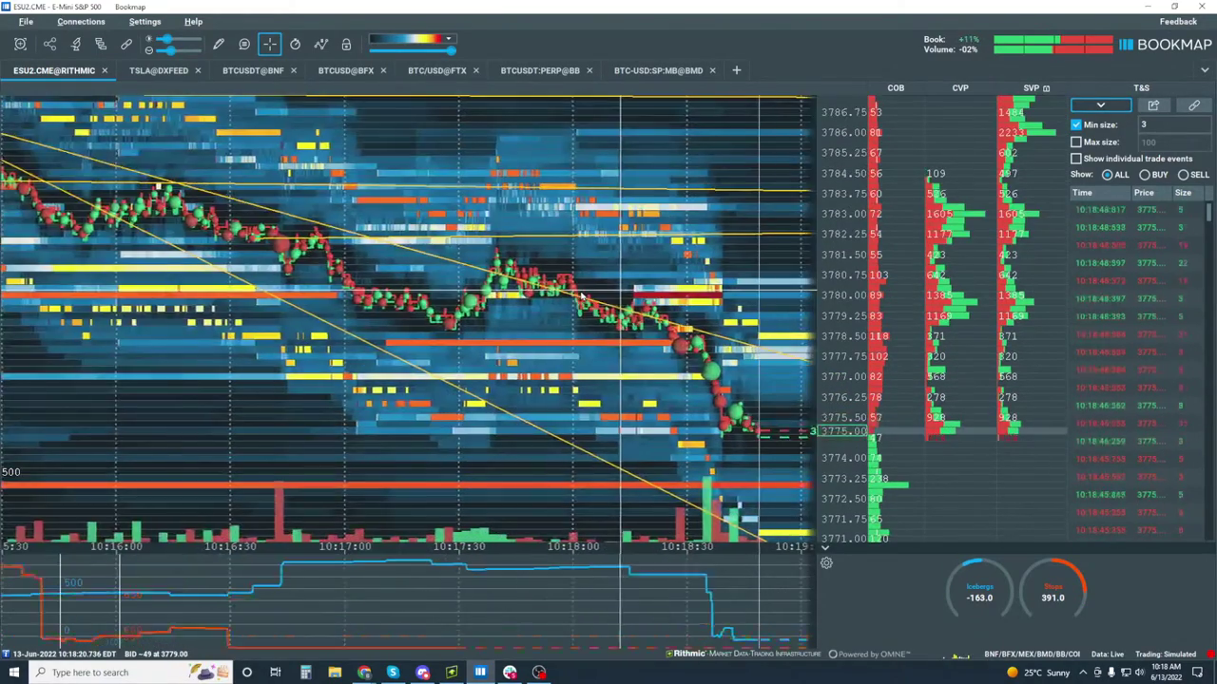
pyautogui.scroll(-1, 581, 296)
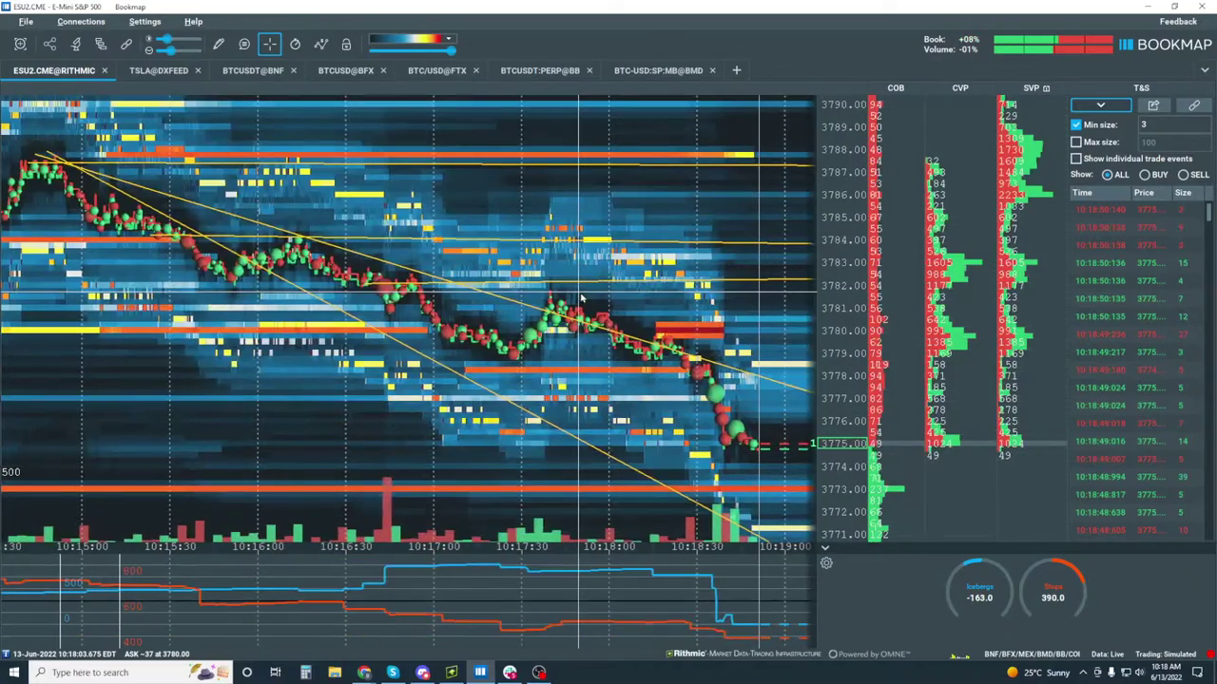
pyautogui.scroll(-1, 582, 296)
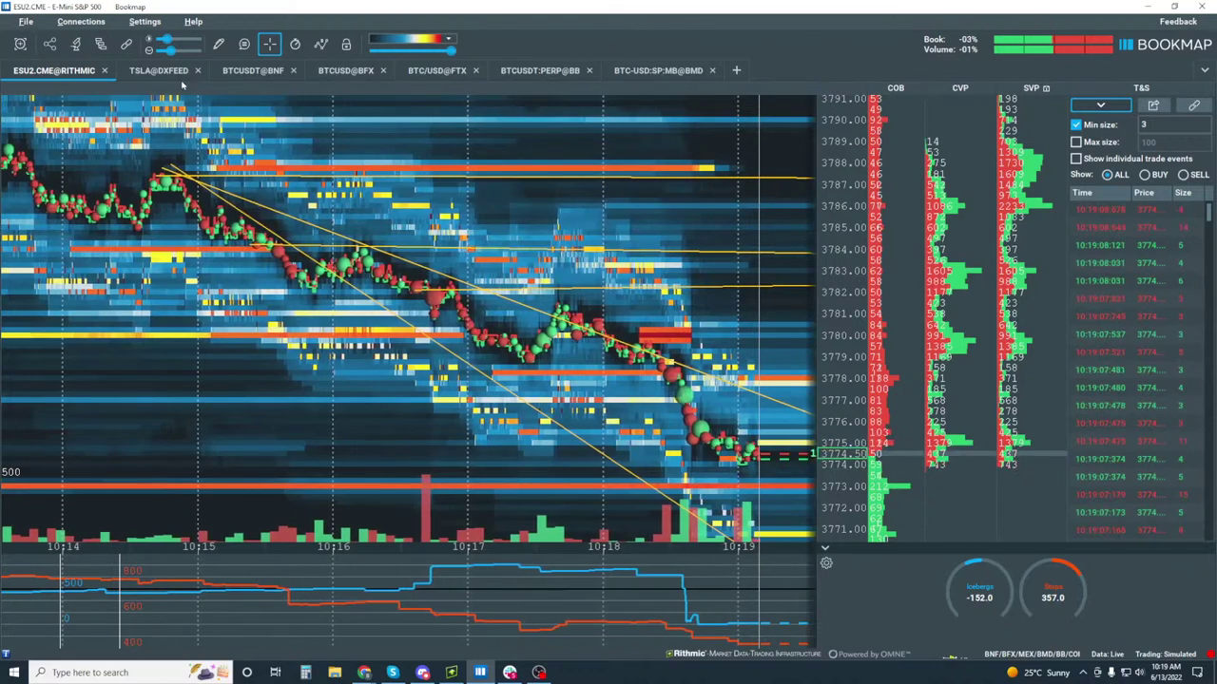
pyautogui.click(100, 43)
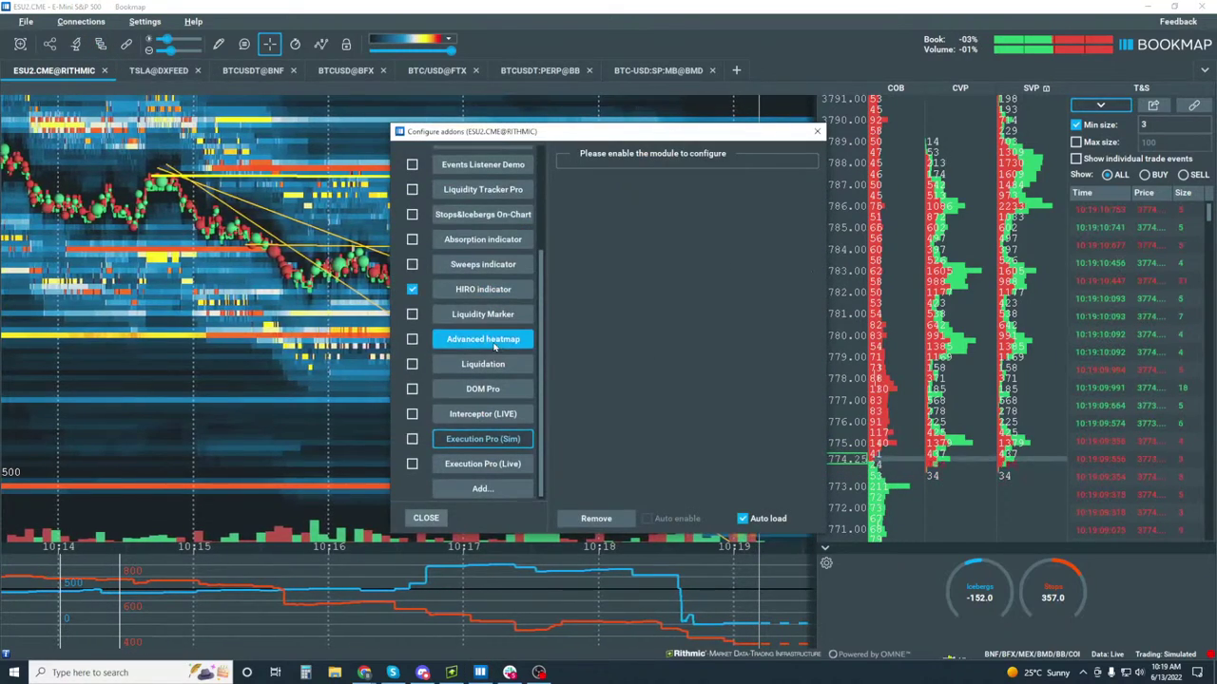
pyautogui.moveTo(540, 304); pyautogui.dragTo(537, 200)
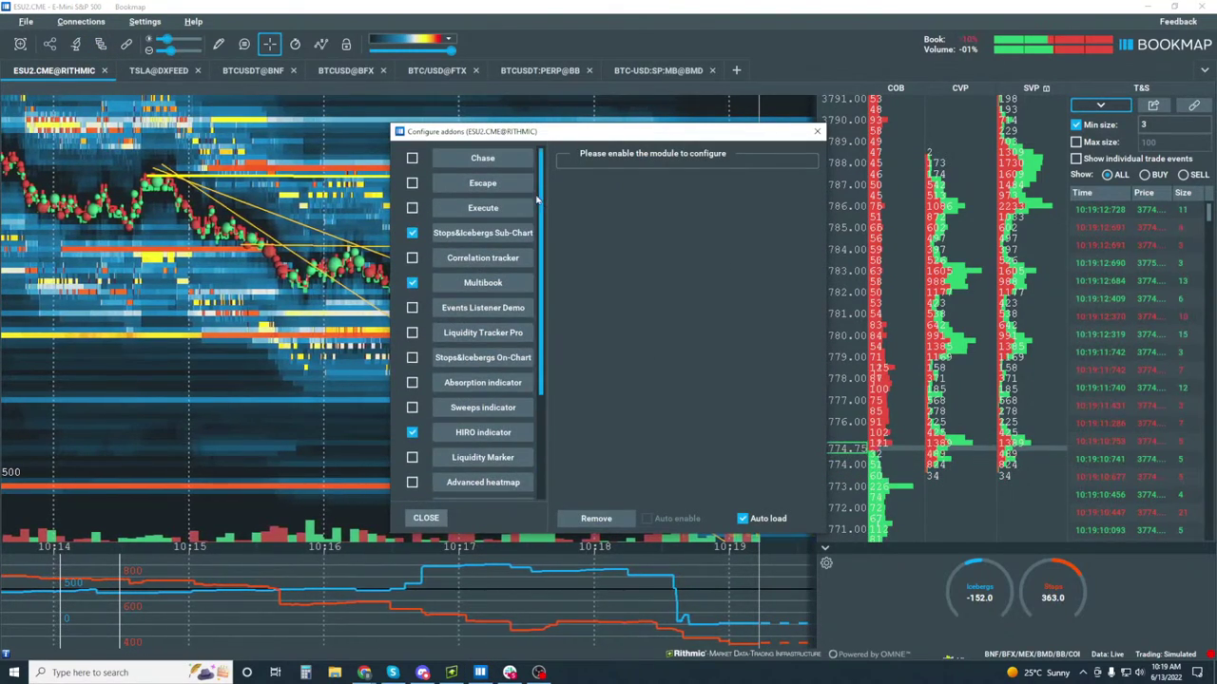
pyautogui.click(483, 233)
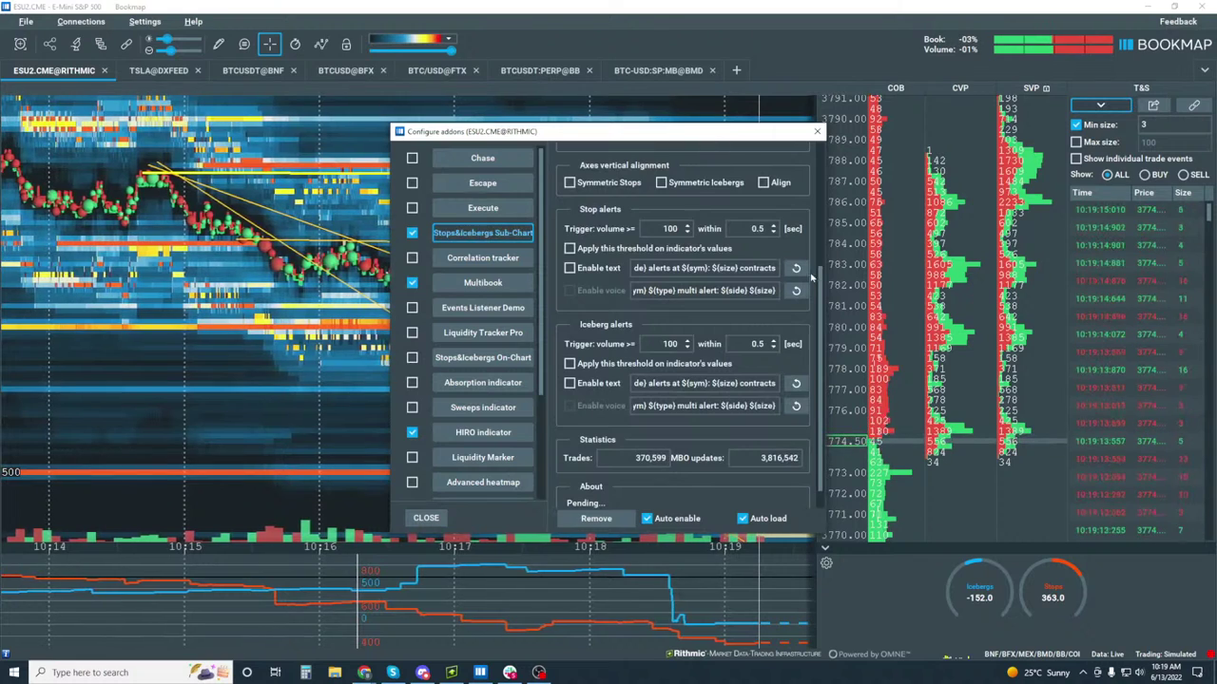
pyautogui.scroll(3, 811, 276)
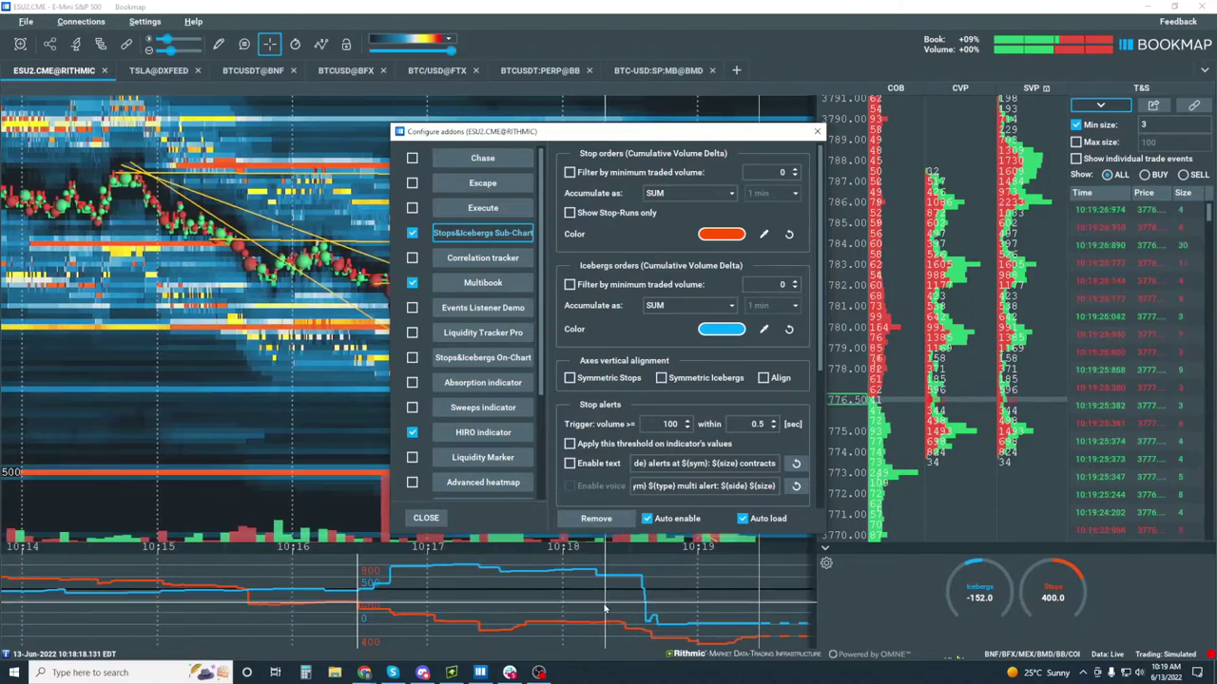
# Close the Configure addons dialog, then zoom the heatmap out and back in on time.
pyautogui.click(818, 133)
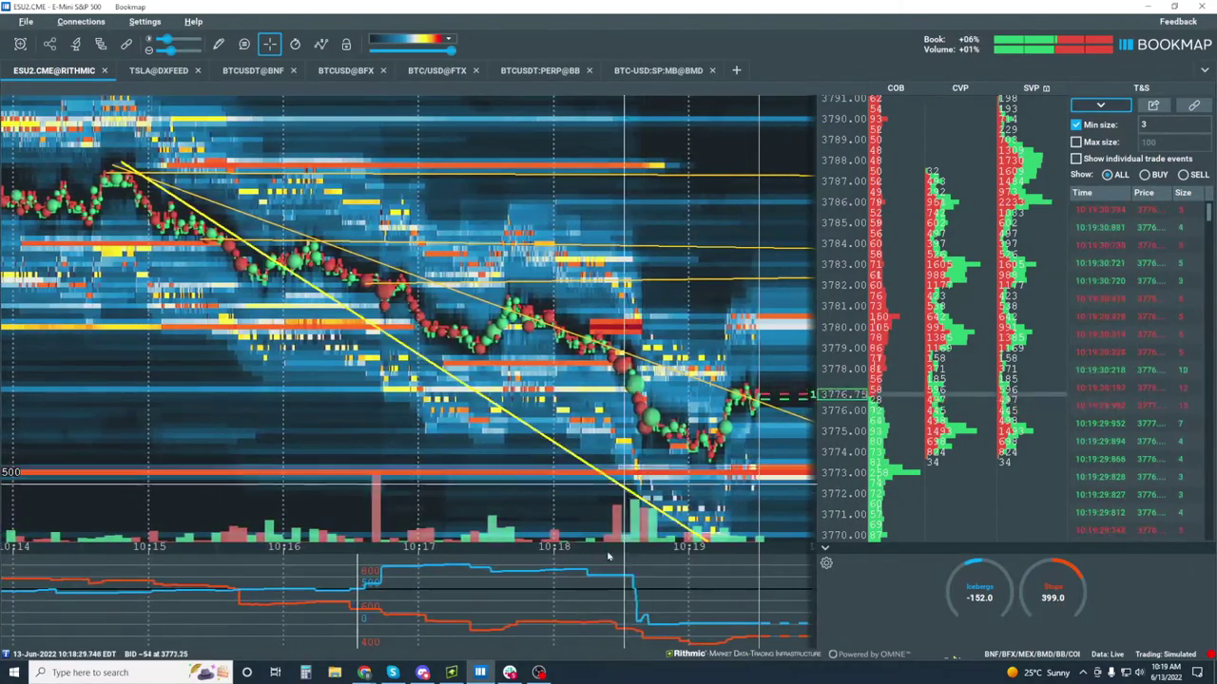
pyautogui.scroll(-5, 654, 540)
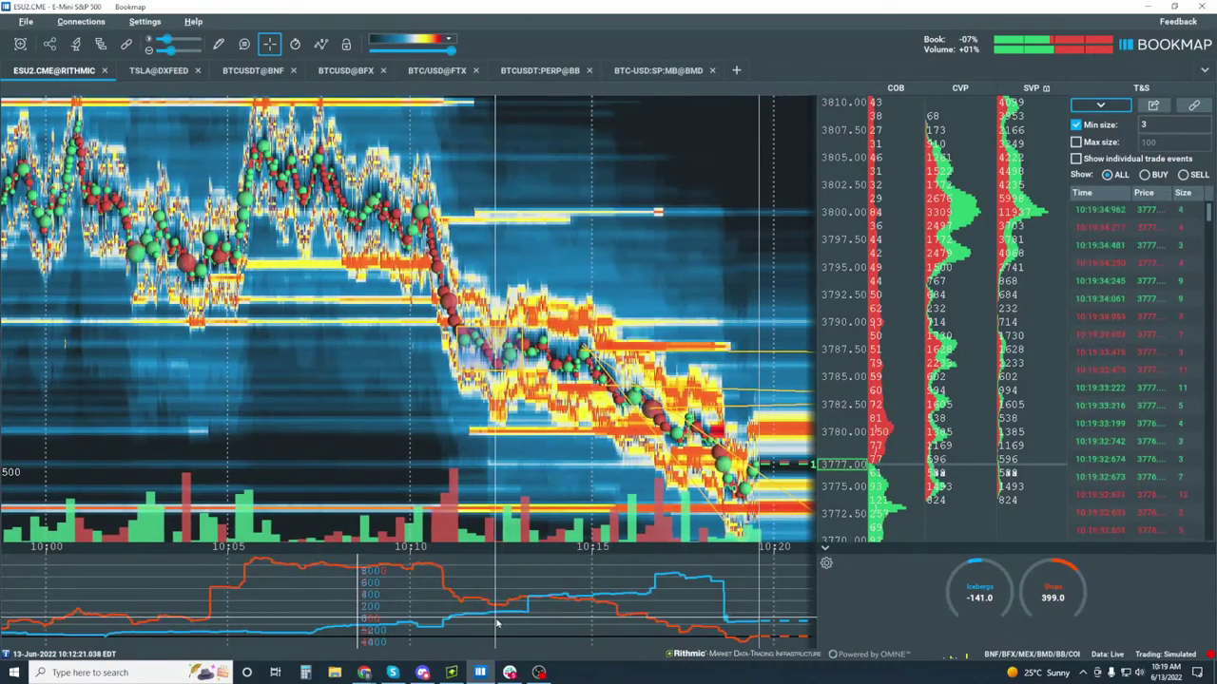
pyautogui.scroll(2, 740, 169)
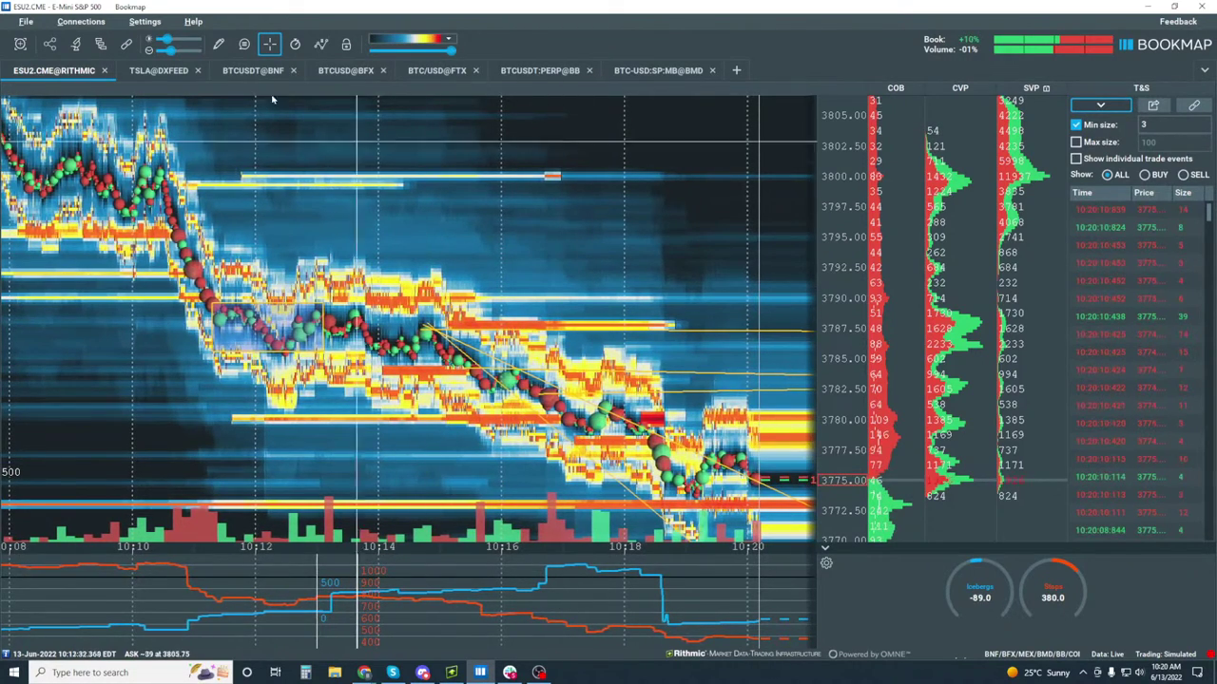
# Pick the extended ray tool, zoom in on the last few minutes, then set the drawing tool to None.
pyautogui.click(220, 46)
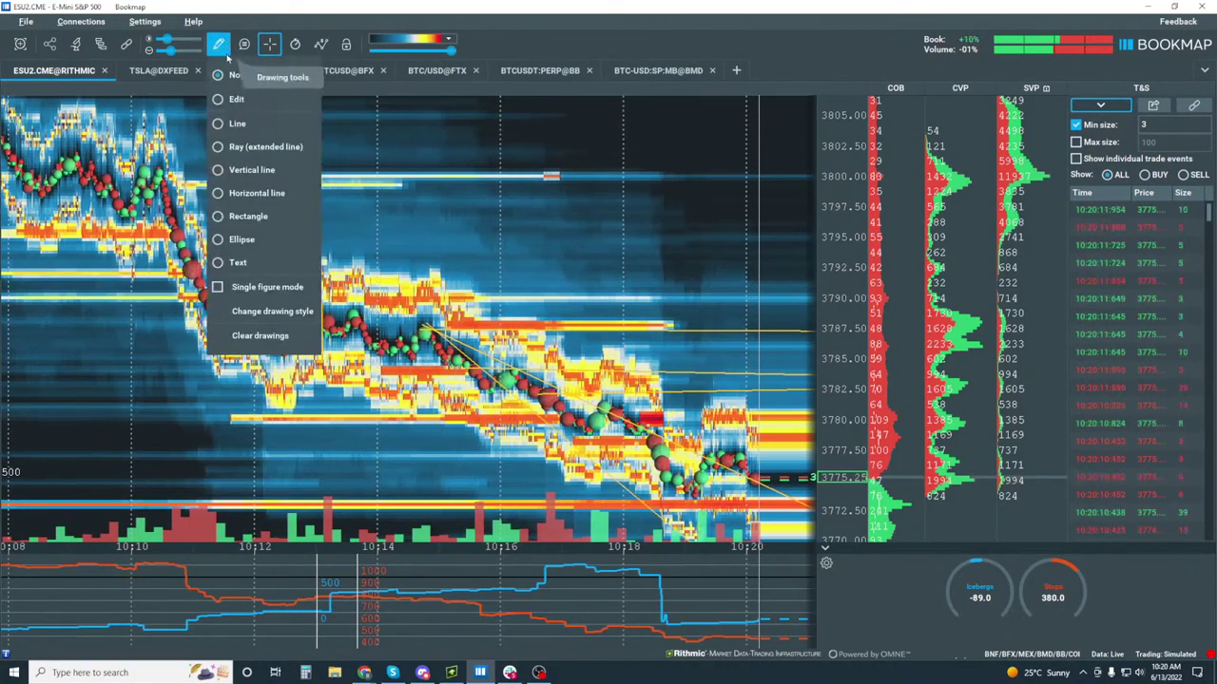
pyautogui.click(270, 148)
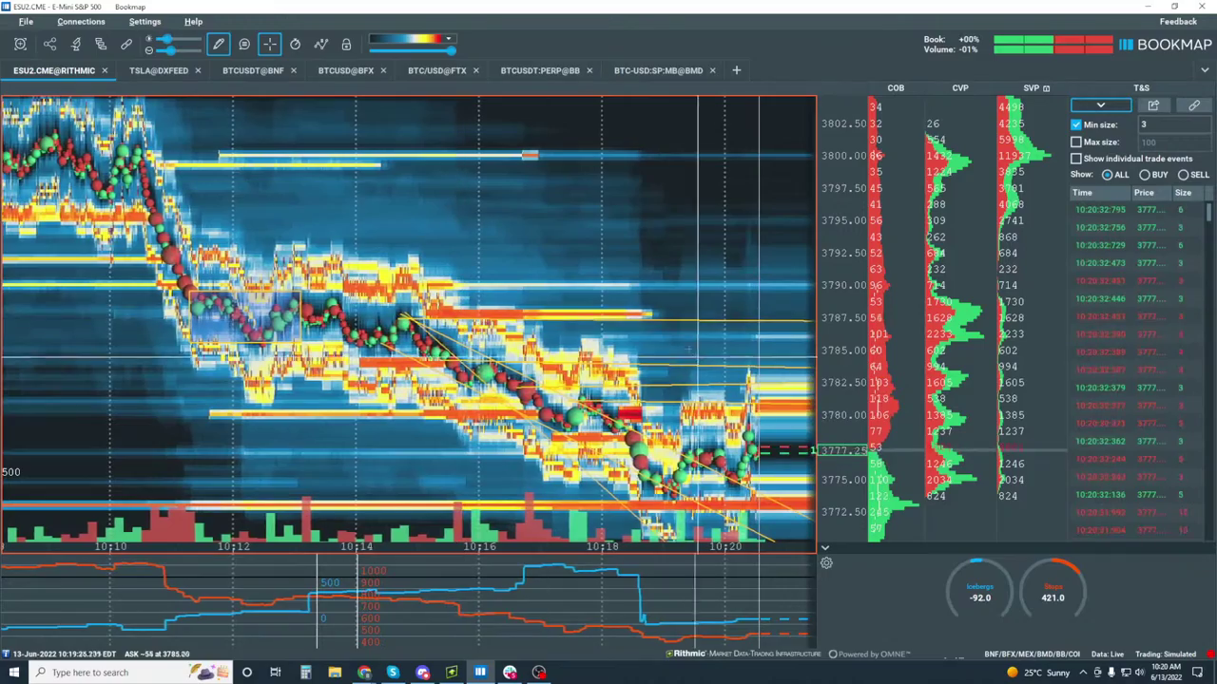
pyautogui.scroll(5, 665, 326)
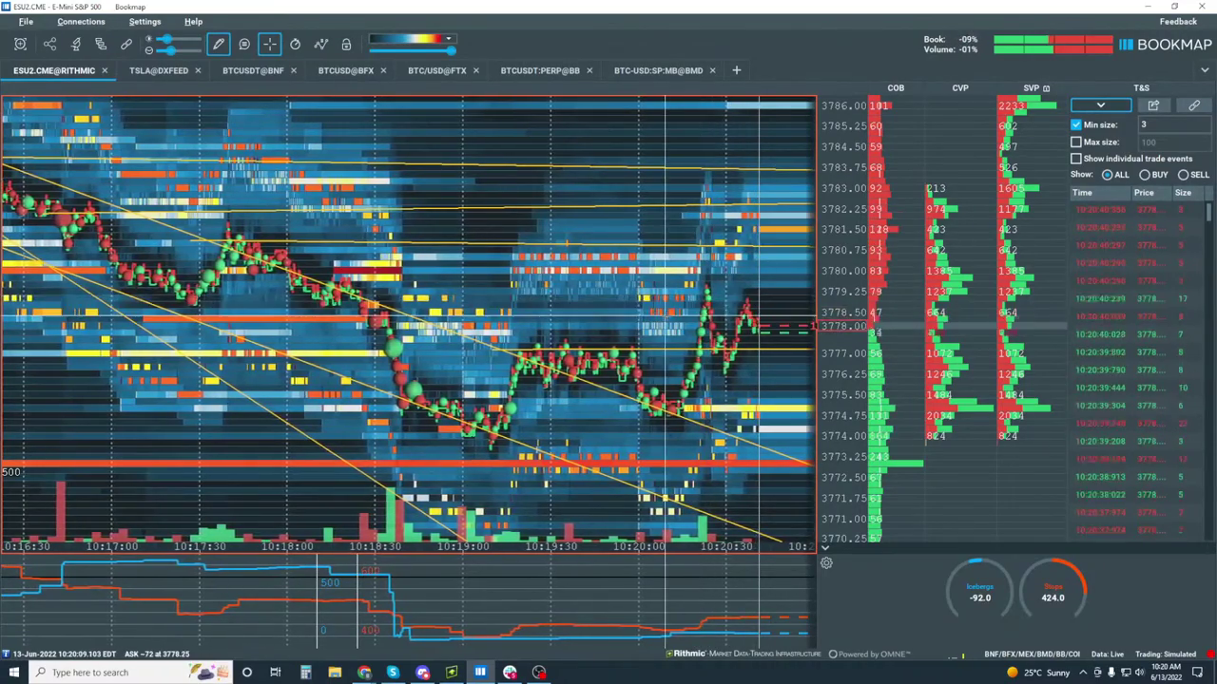
pyautogui.click(218, 43)
pyautogui.click(235, 81)
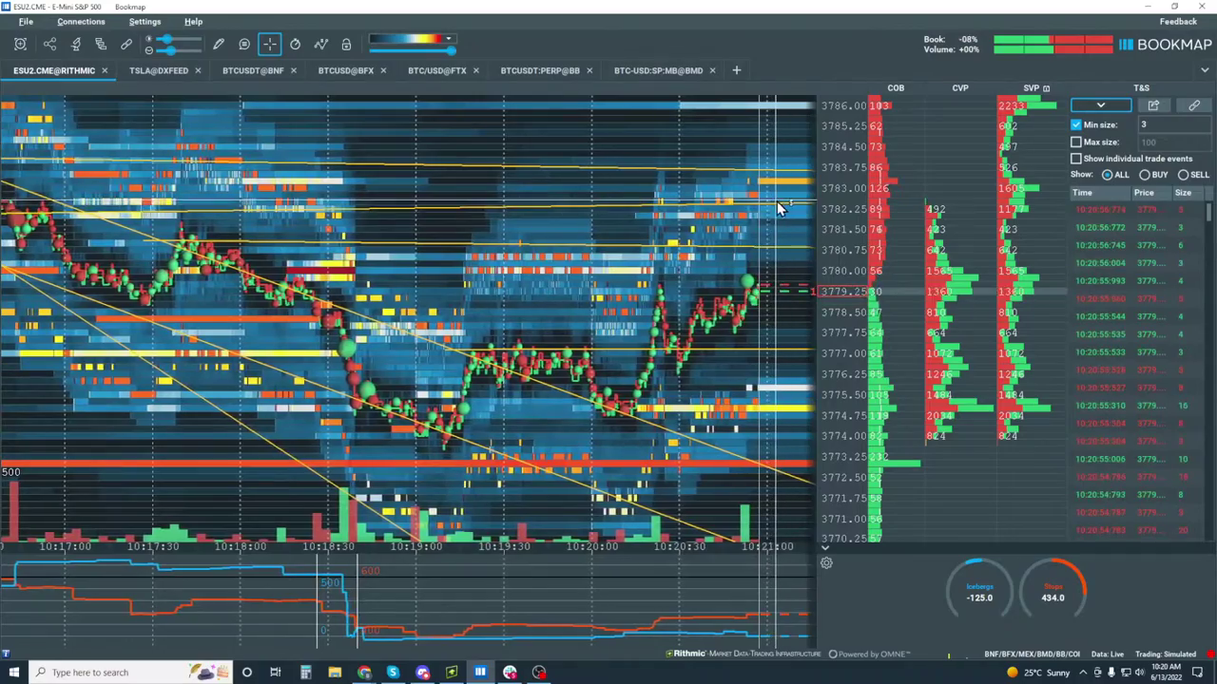
# Zoom the heatmap out four notches to span roughly 10:10 to 10:22.
pyautogui.scroll(-3, 684, 251)
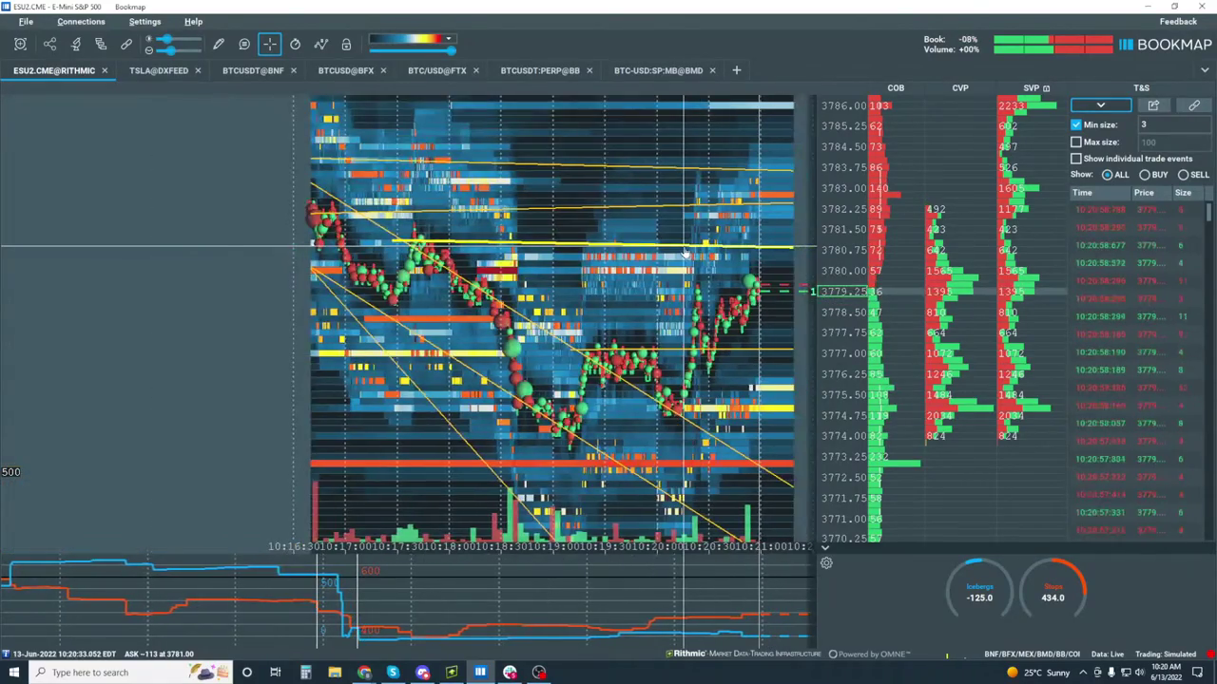
pyautogui.scroll(-2, 684, 252)
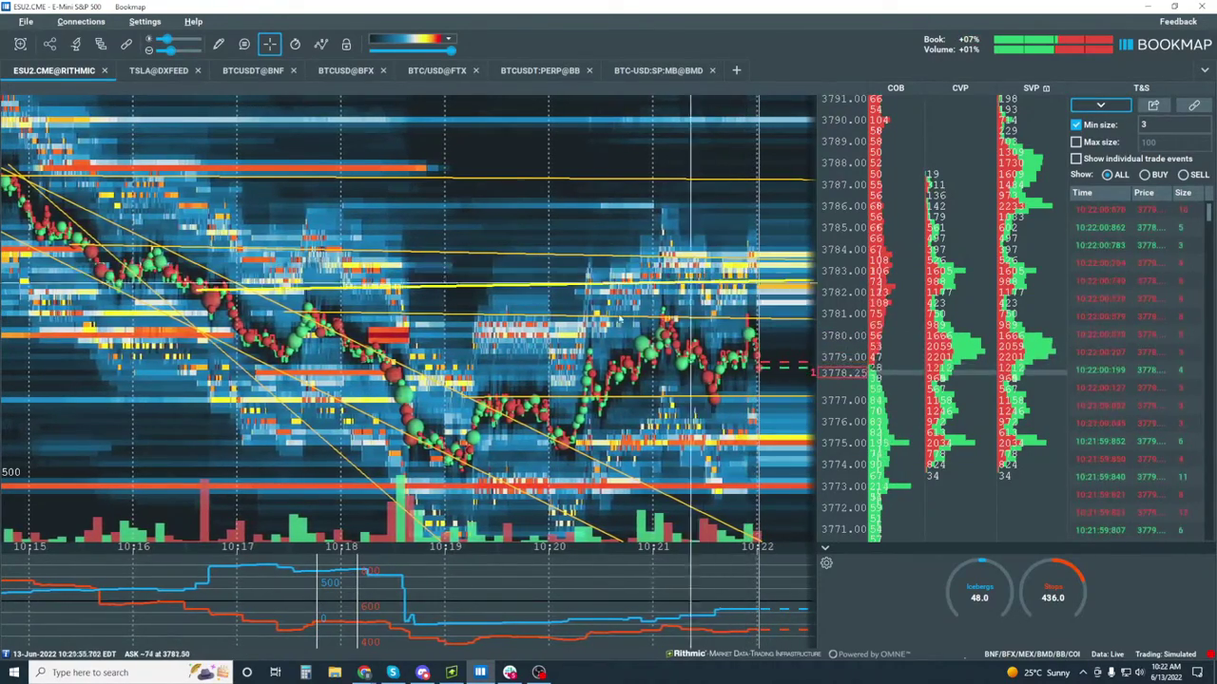
pyautogui.scroll(-2, 583, 313)
pyautogui.scroll(-2, 578, 312)
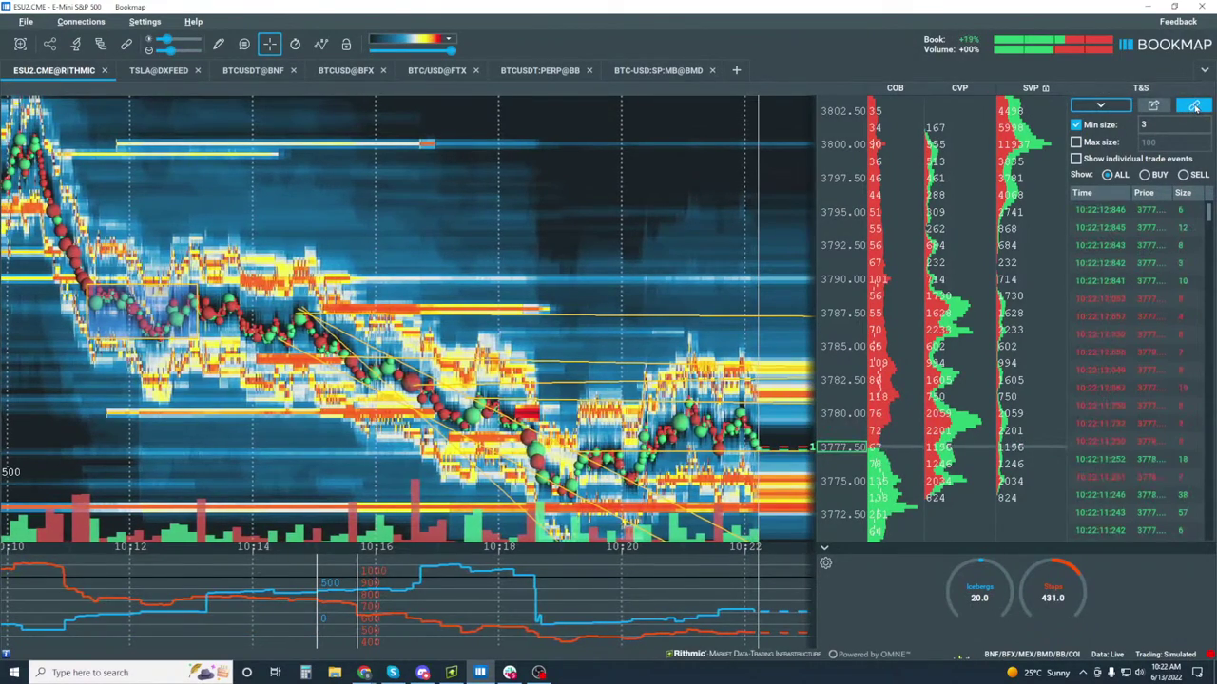
pyautogui.click(1194, 104)
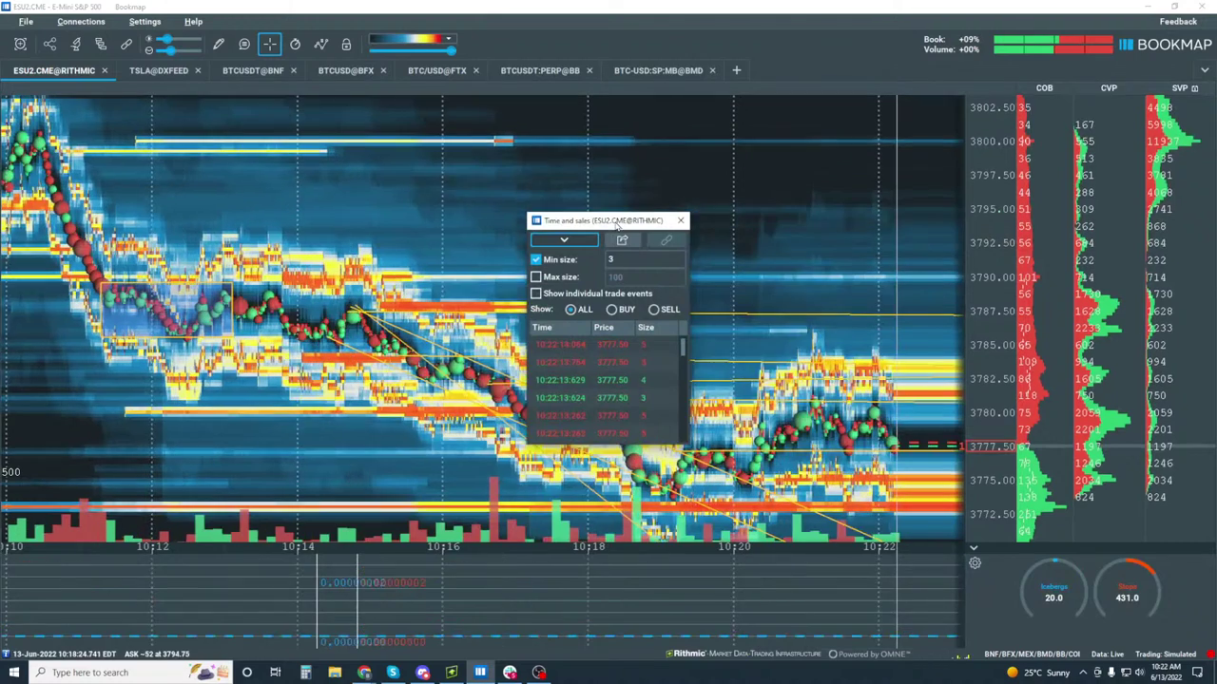
pyautogui.moveTo(617, 223); pyautogui.dragTo(459, 120)
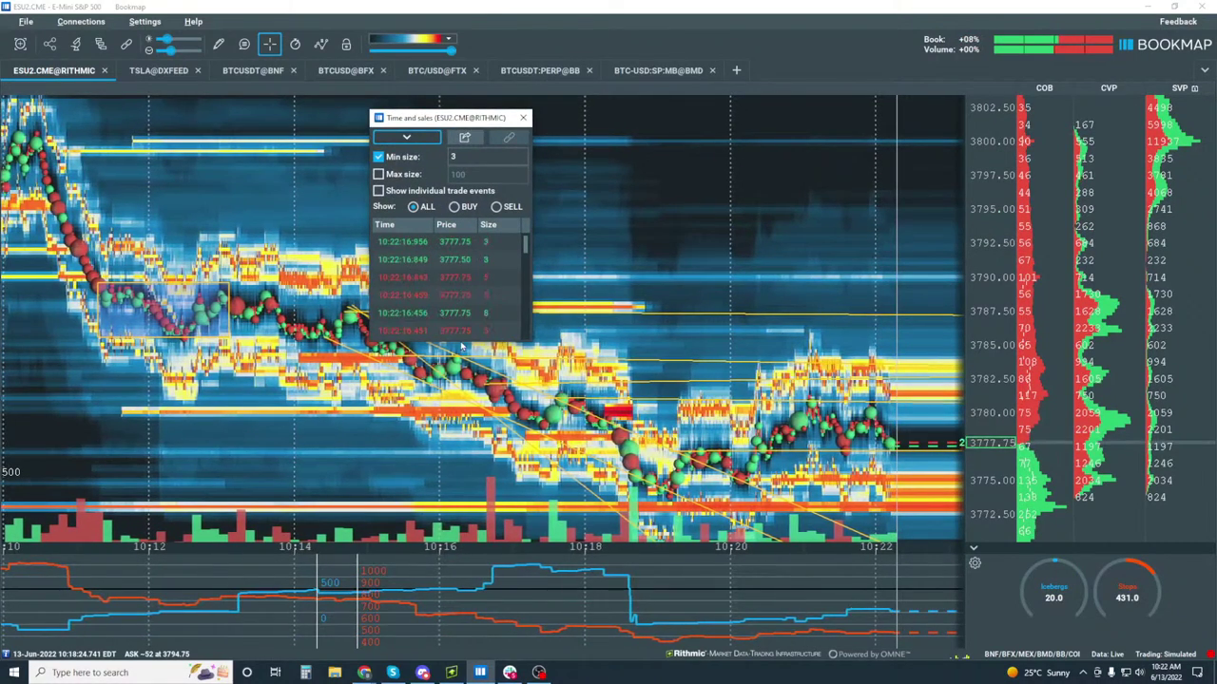
pyautogui.moveTo(460, 339); pyautogui.dragTo(460, 570)
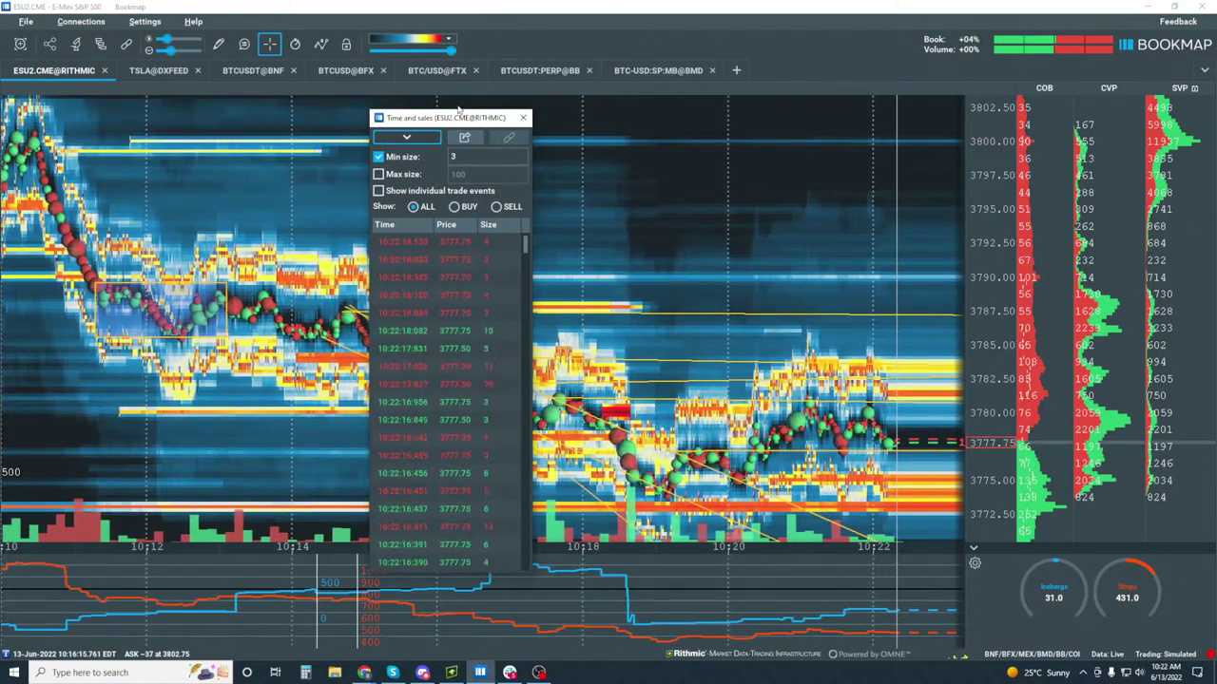
pyautogui.moveTo(459, 111); pyautogui.dragTo(381, 103)
pyautogui.doubleClick(381, 103)
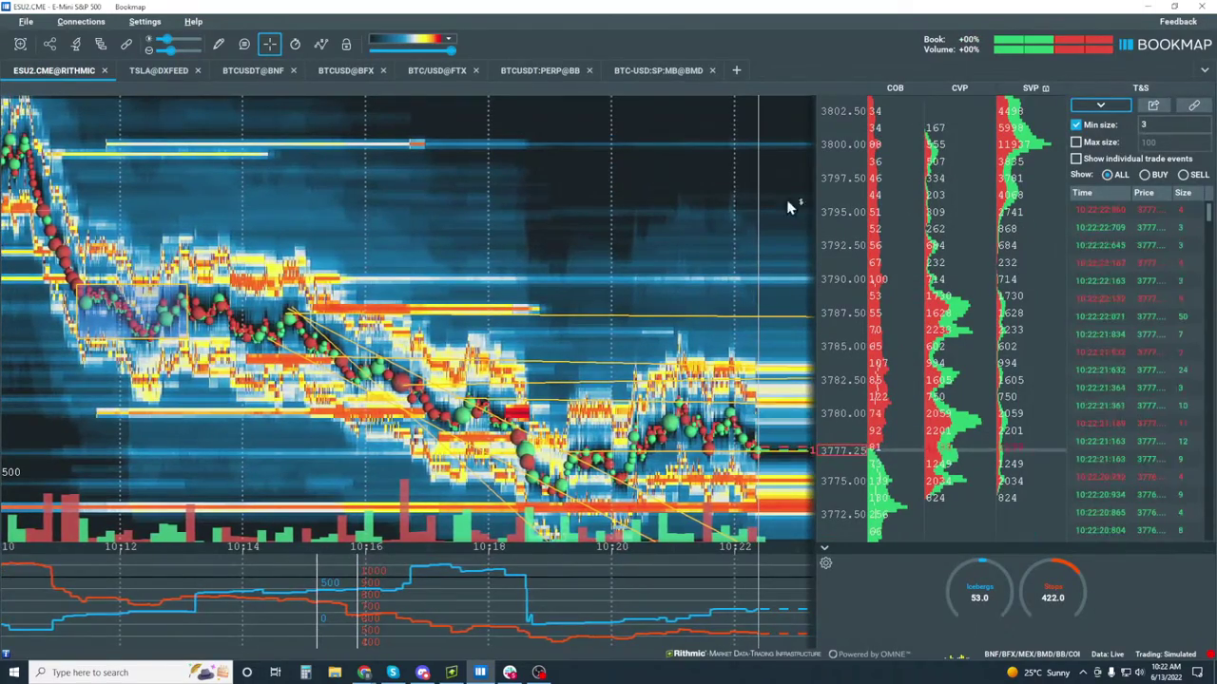
# Zoom in to about 10:16–10:23 with prices between roughly 3771 and 3788.
pyautogui.scroll(3, 636, 273)
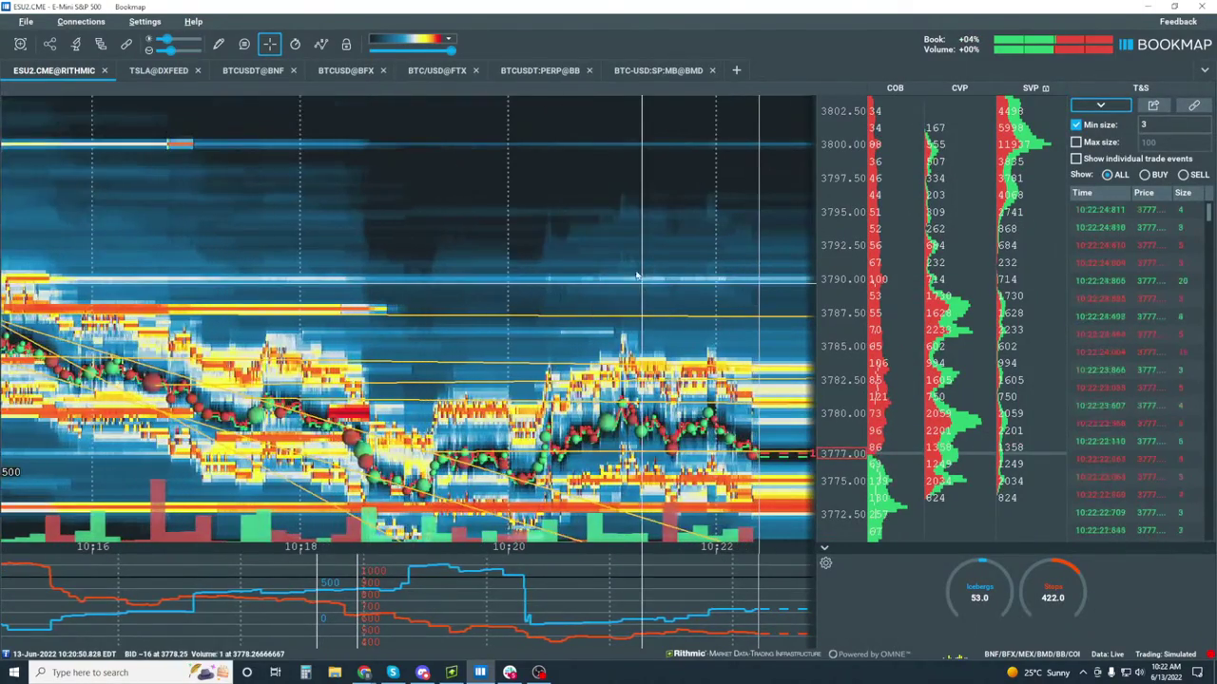
pyautogui.scroll(1, 638, 275)
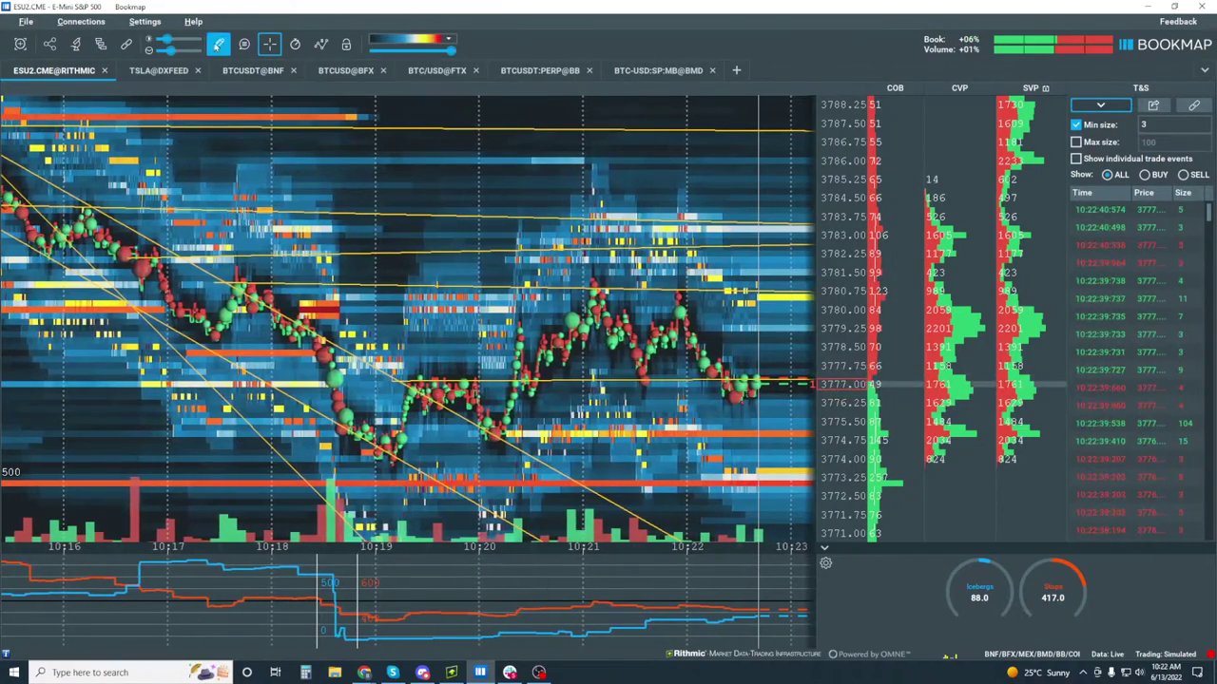
# Draw a rising ray from the 10:20 low near 3774.75 through about 3776.75, then set the tool to None.
pyautogui.click(217, 44)
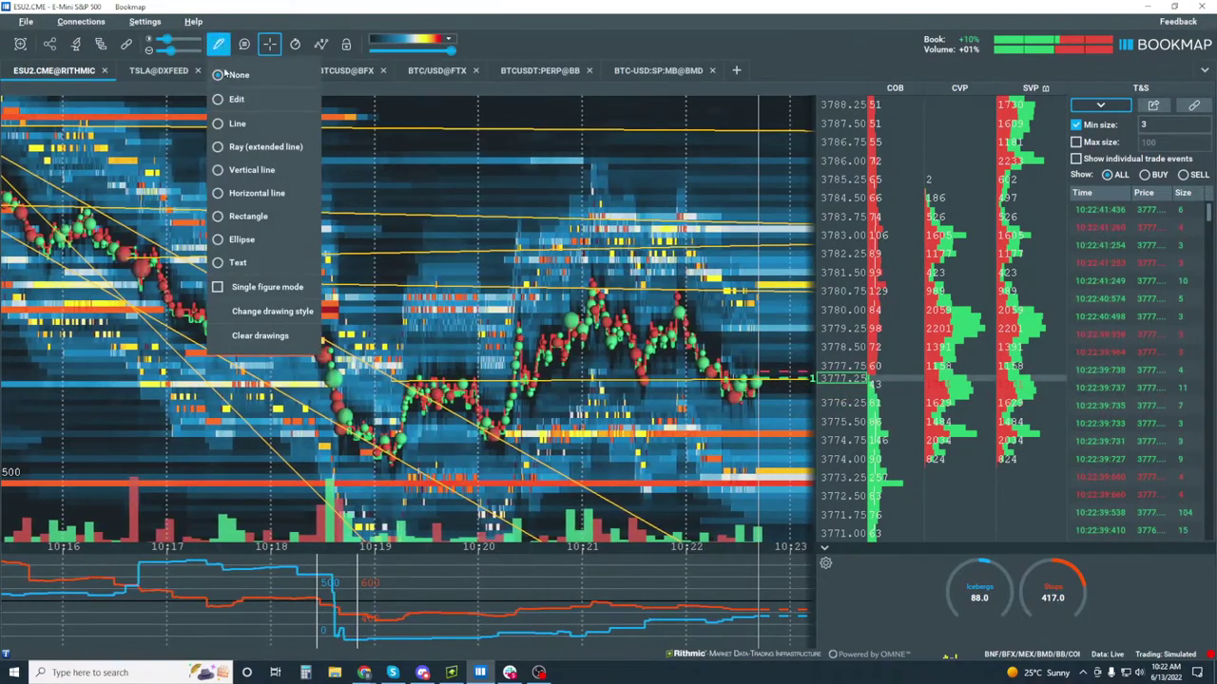
pyautogui.click(260, 147)
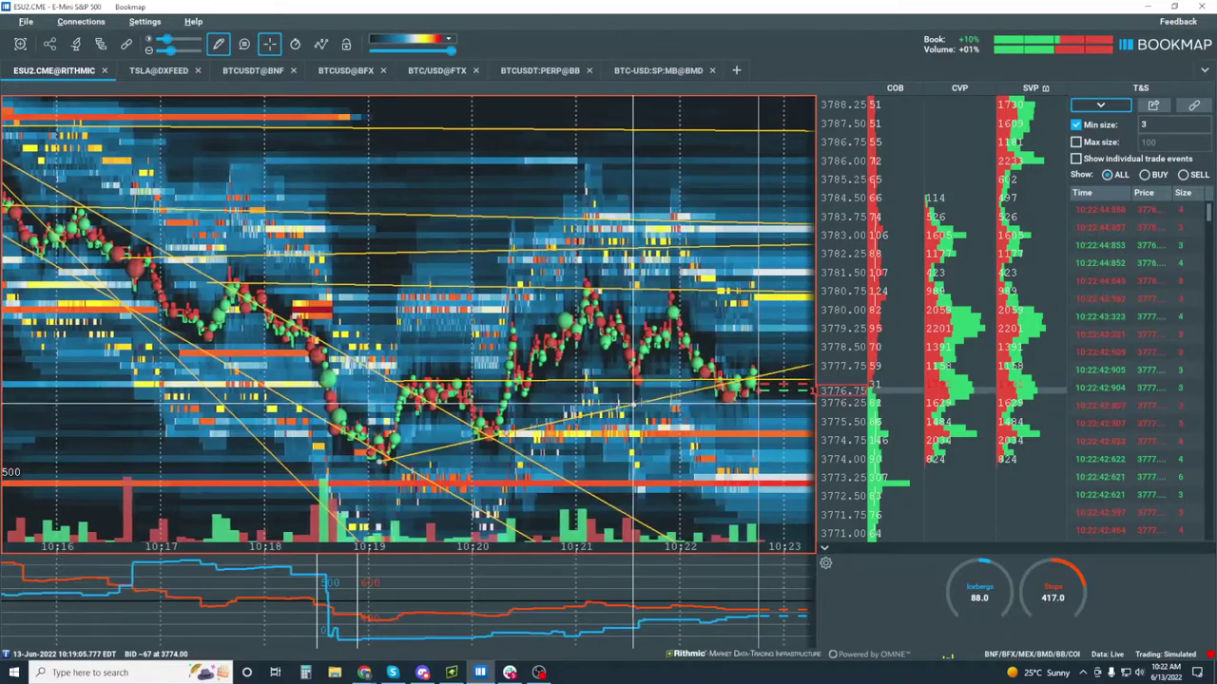
pyautogui.click(218, 43)
pyautogui.click(228, 78)
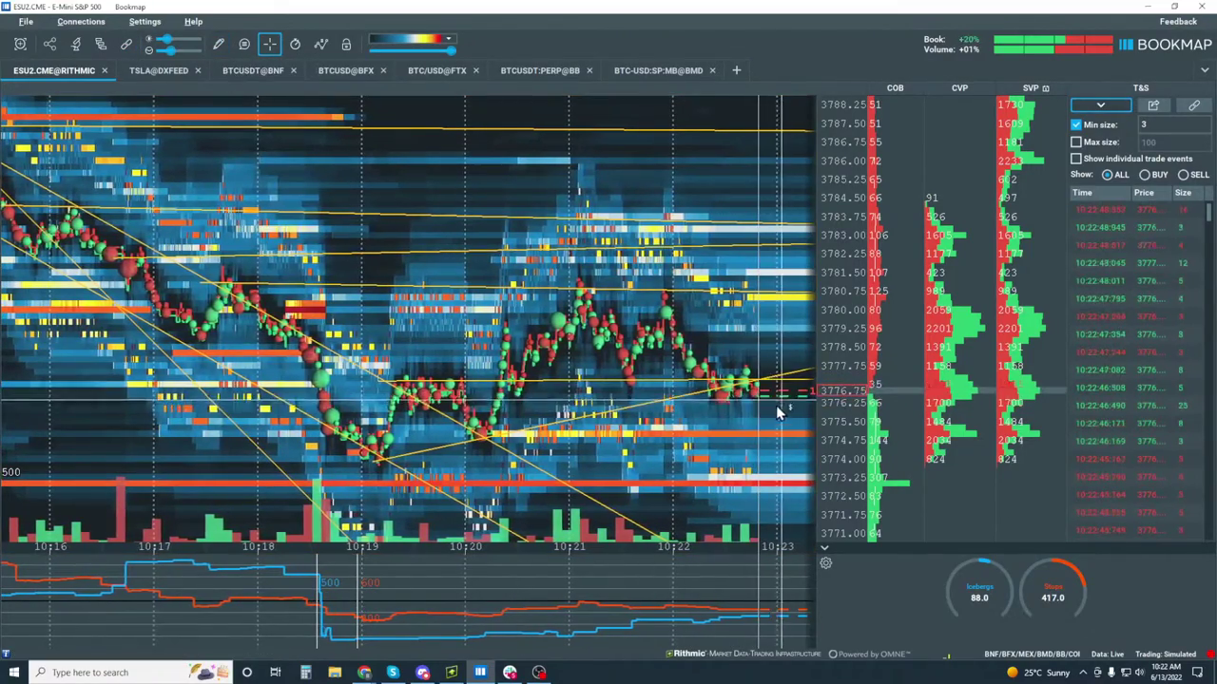
# Zoom the heatmap out and in, then pan down to show prices near 3763.
pyautogui.scroll(1, 779, 421)
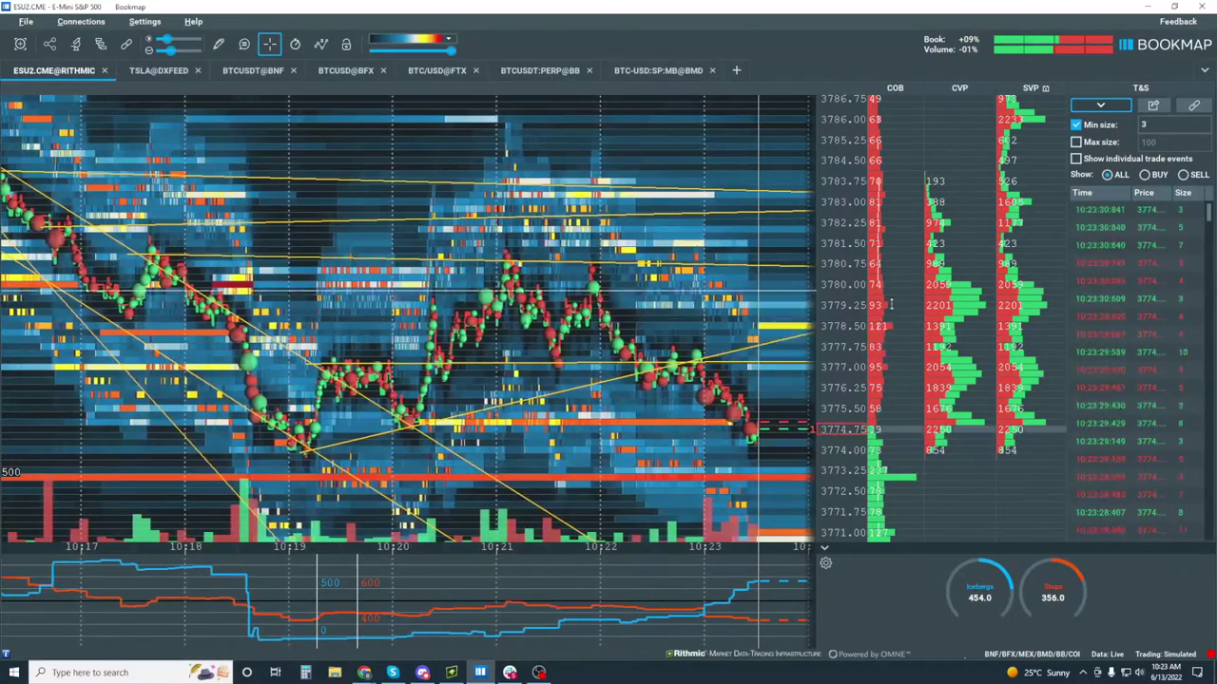
pyautogui.scroll(-3, 589, 323)
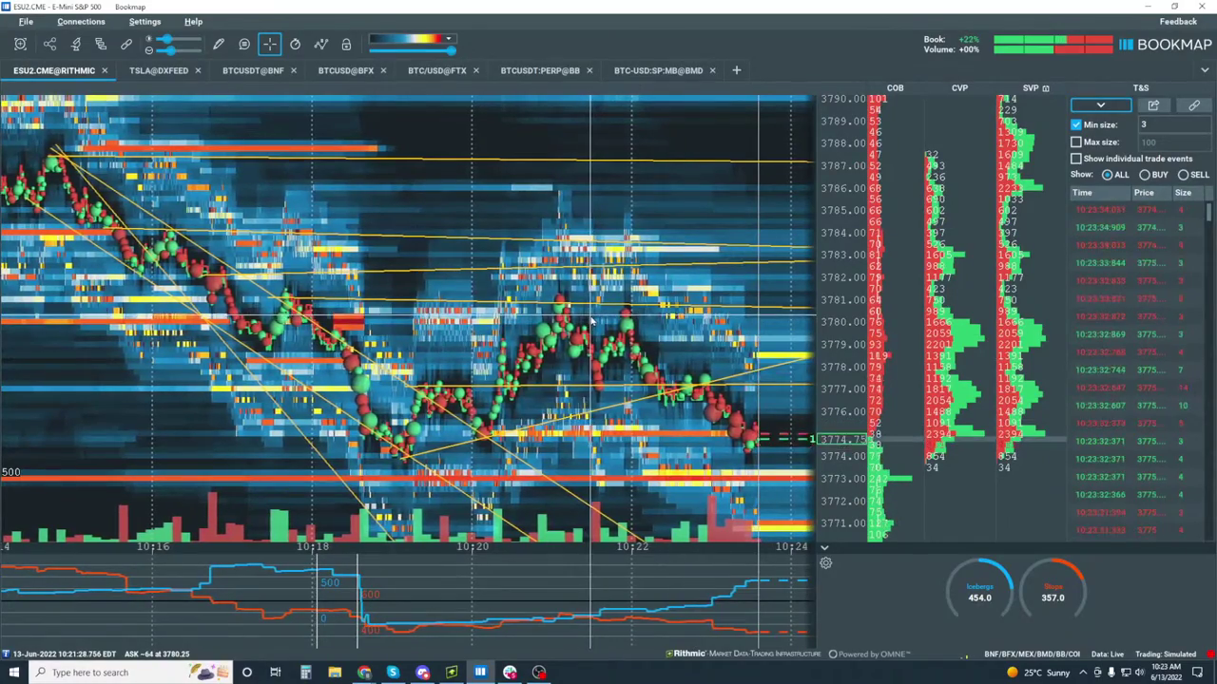
pyautogui.scroll(-3, 590, 323)
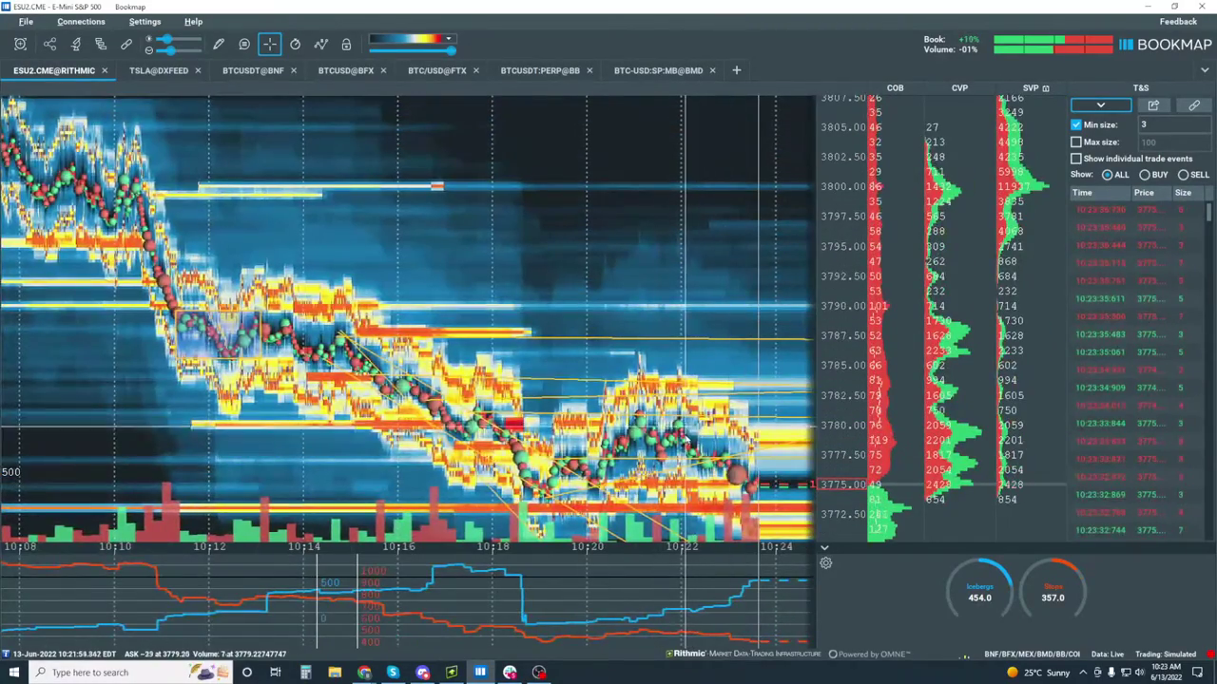
pyautogui.scroll(3, 640, 408)
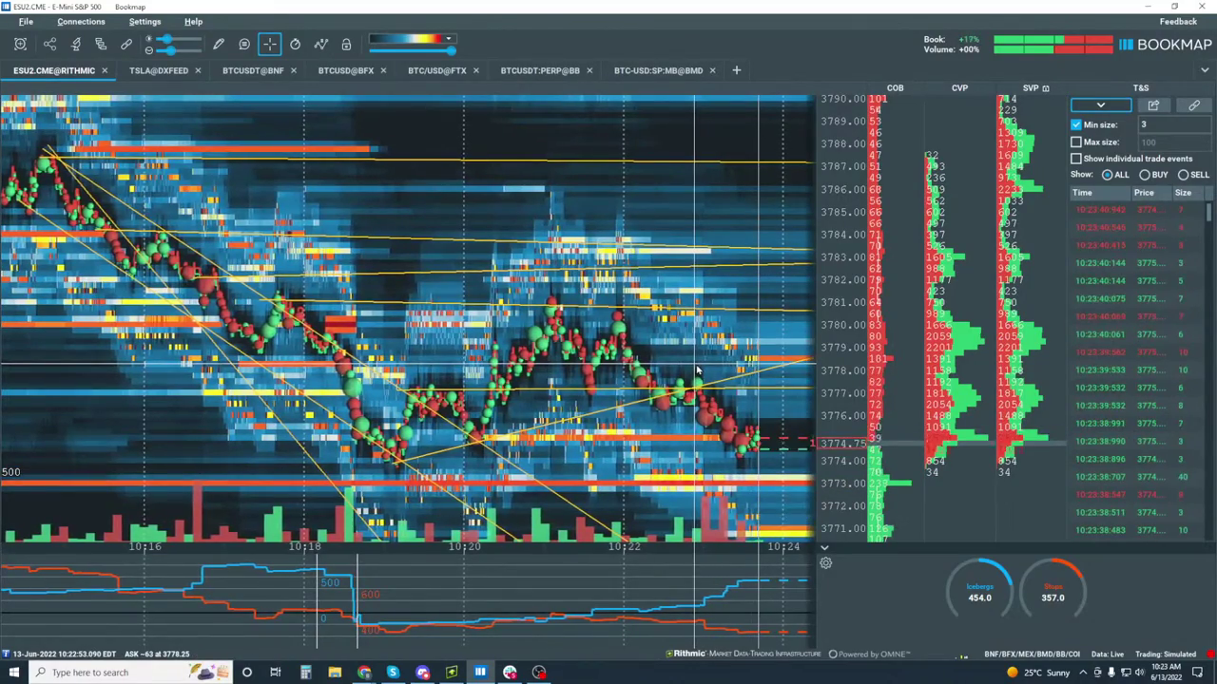
pyautogui.scroll(-3, 697, 371)
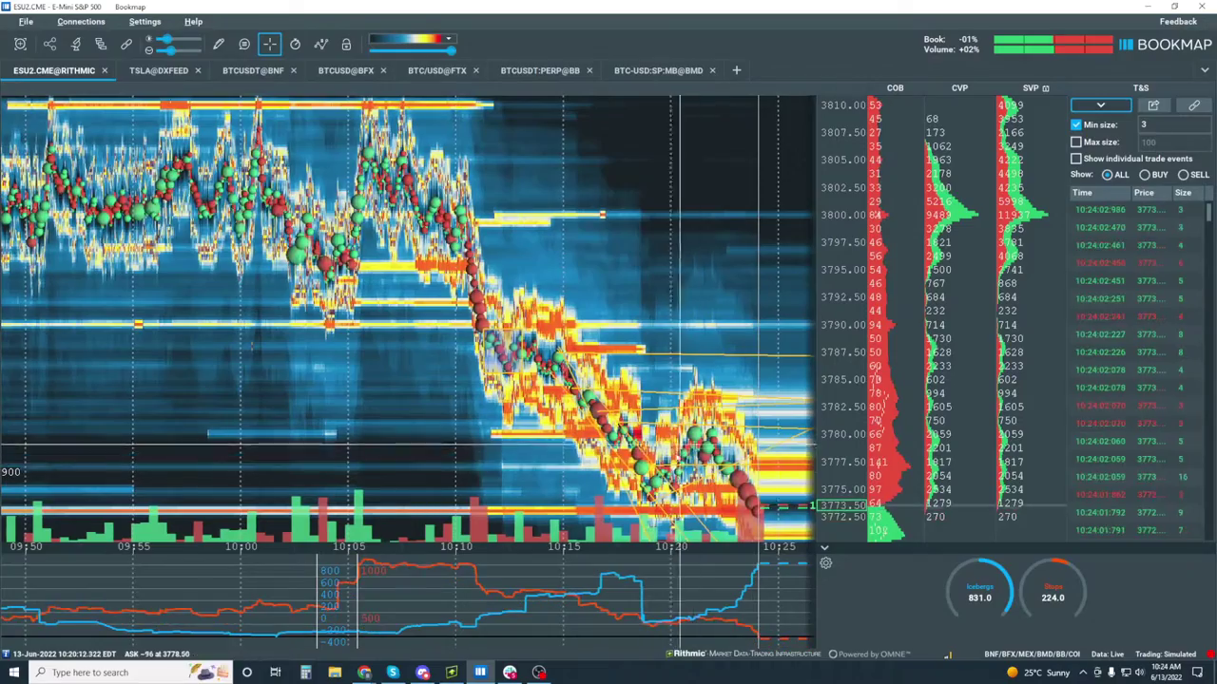
pyautogui.scroll(2, 680, 455)
pyautogui.scroll(4, 681, 454)
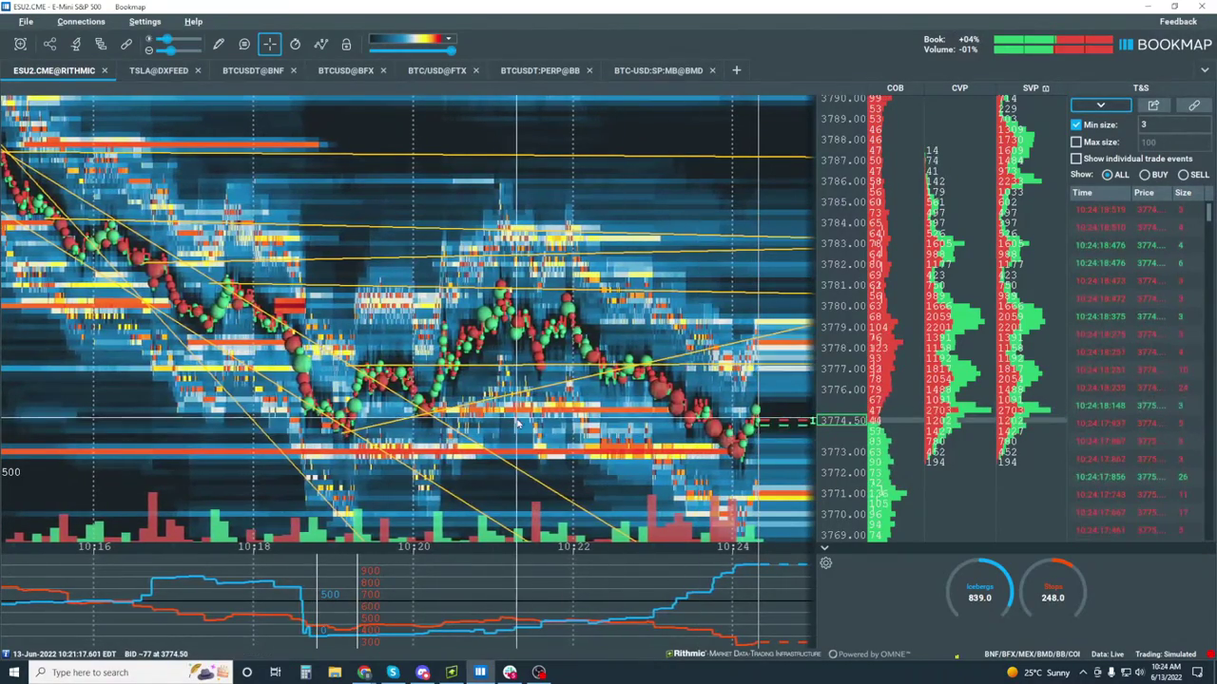
pyautogui.scroll(5, 662, 400)
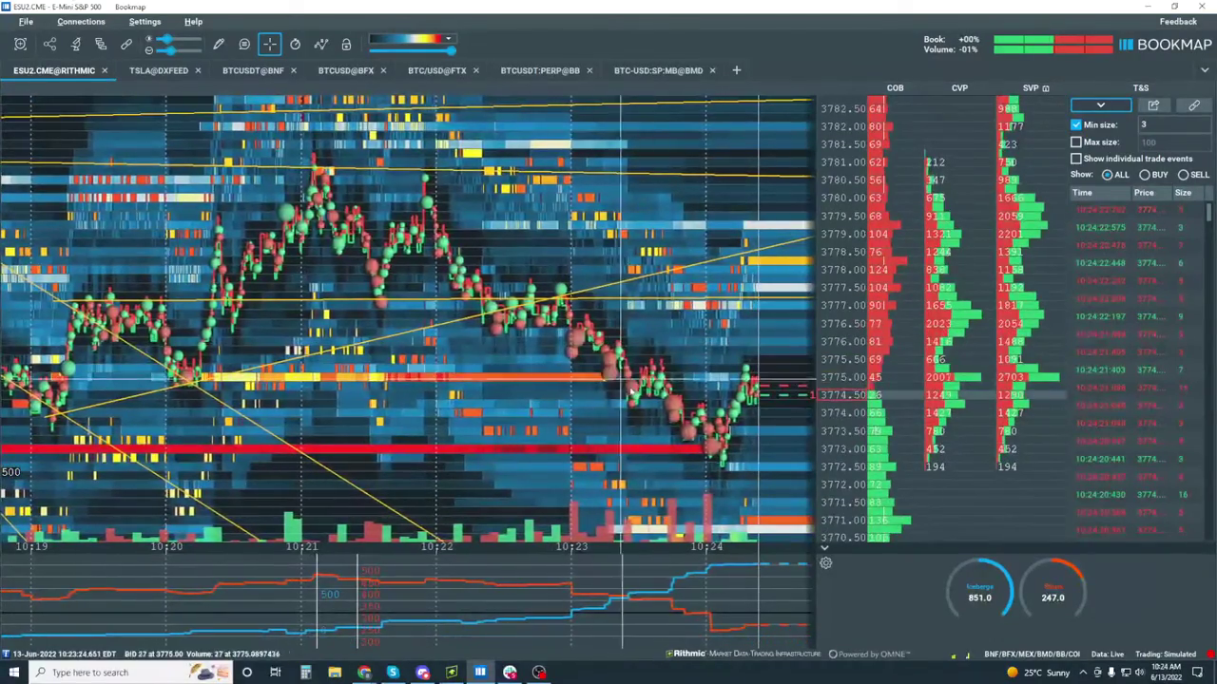
pyautogui.scroll(-5, 567, 384)
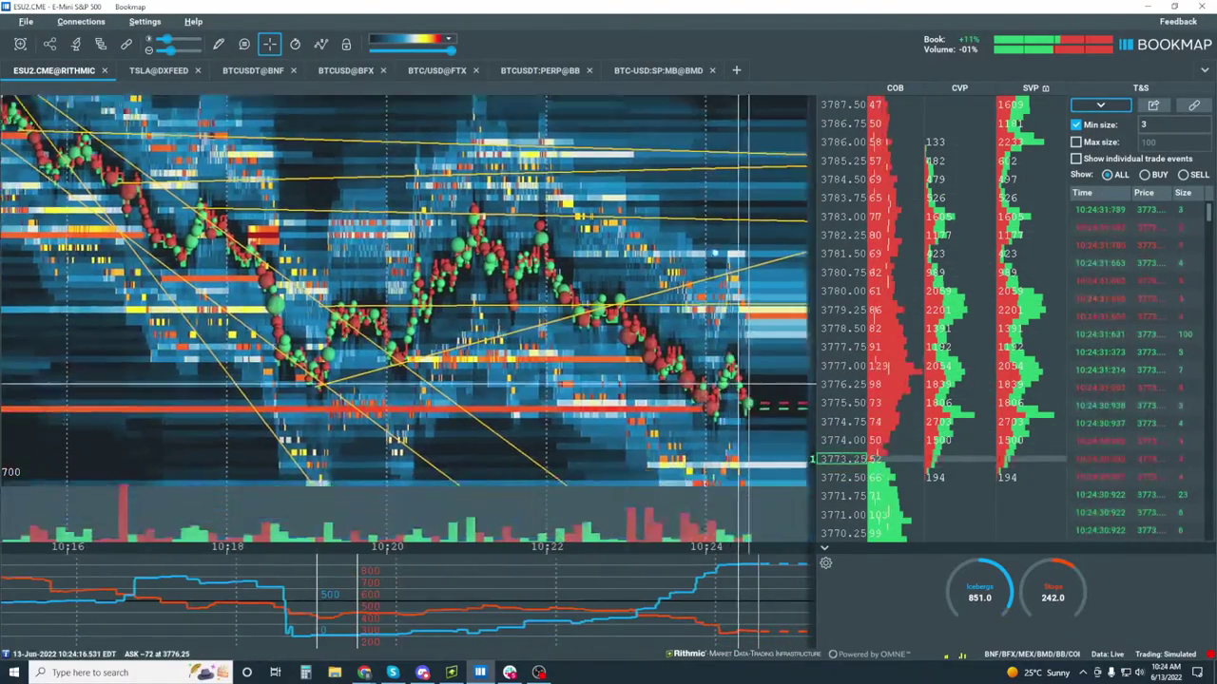
pyautogui.moveTo(794, 563); pyautogui.dragTo(760, 390)
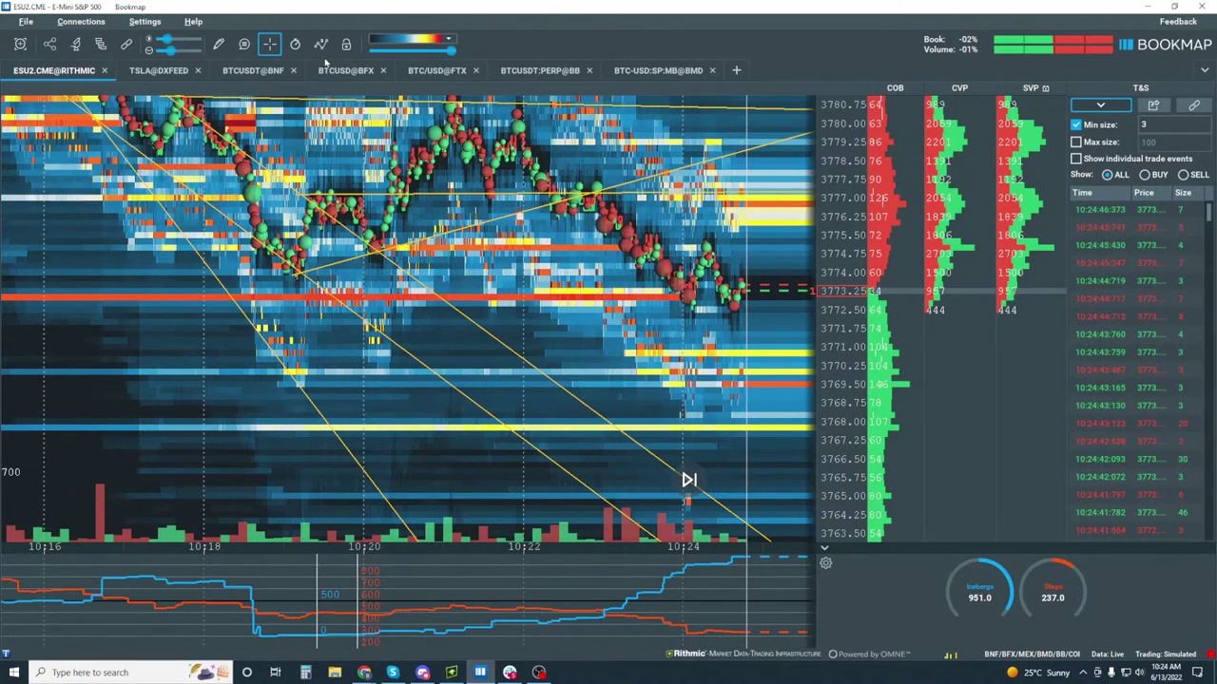
# Draw a rectangle boxing the recent sell-off around 3773–3777.
pyautogui.click(218, 44)
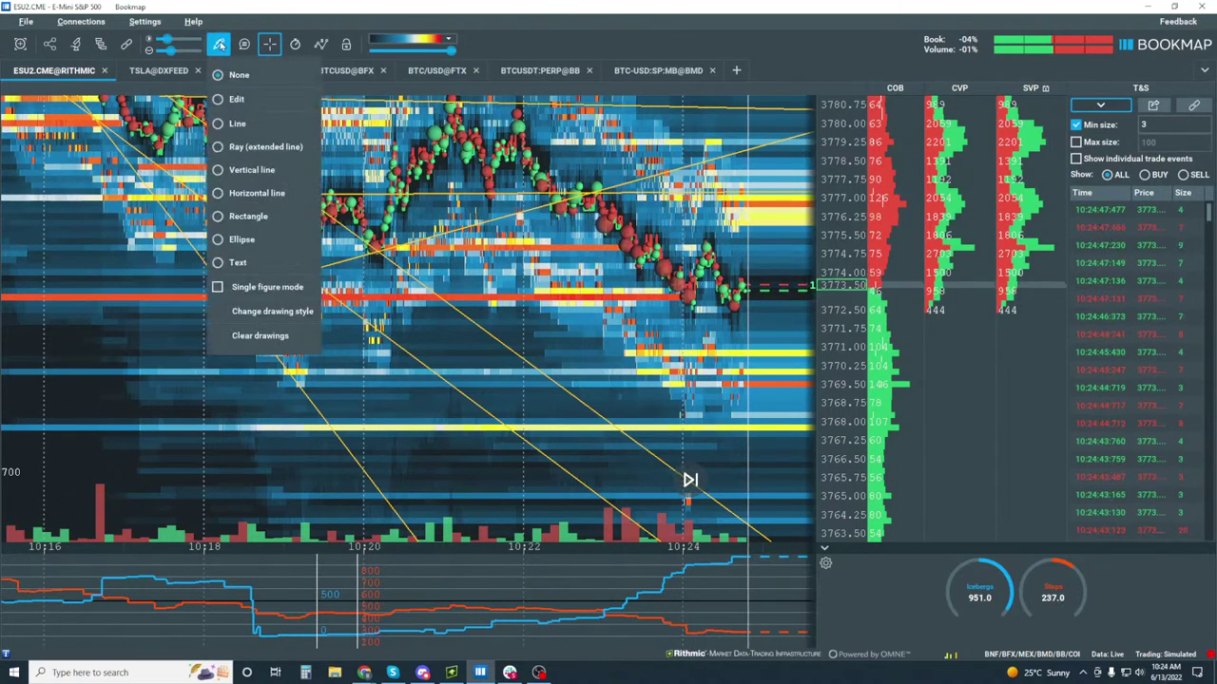
pyautogui.click(267, 149)
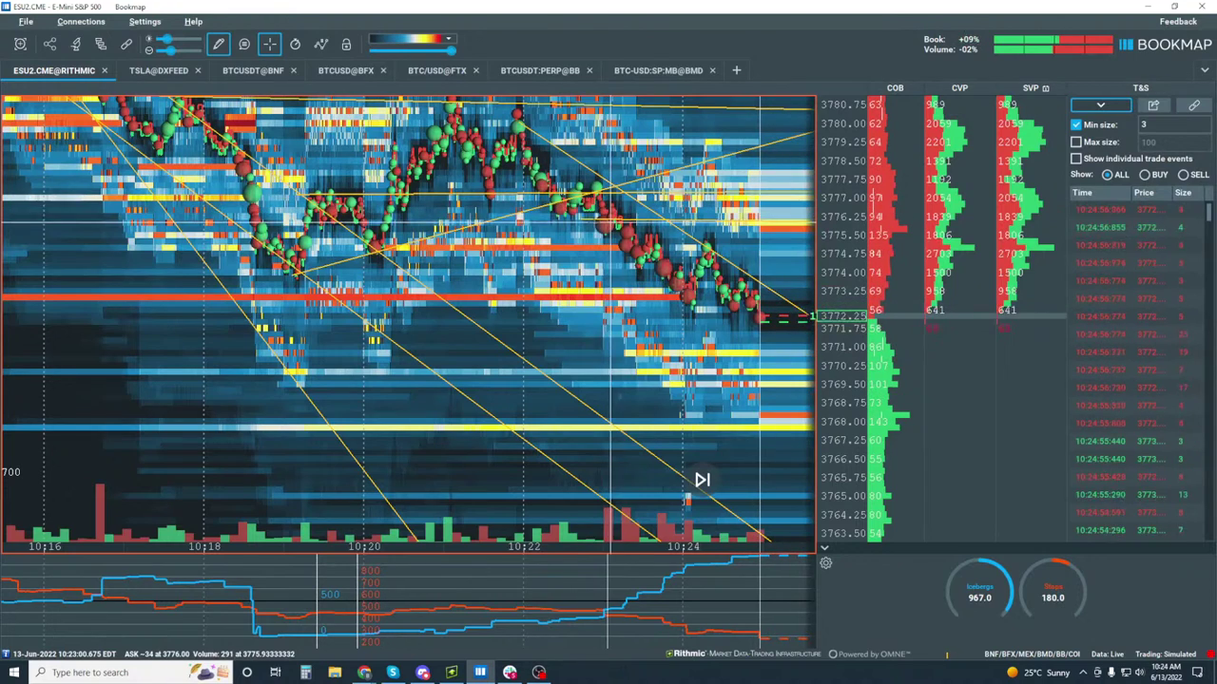
pyautogui.click(218, 43)
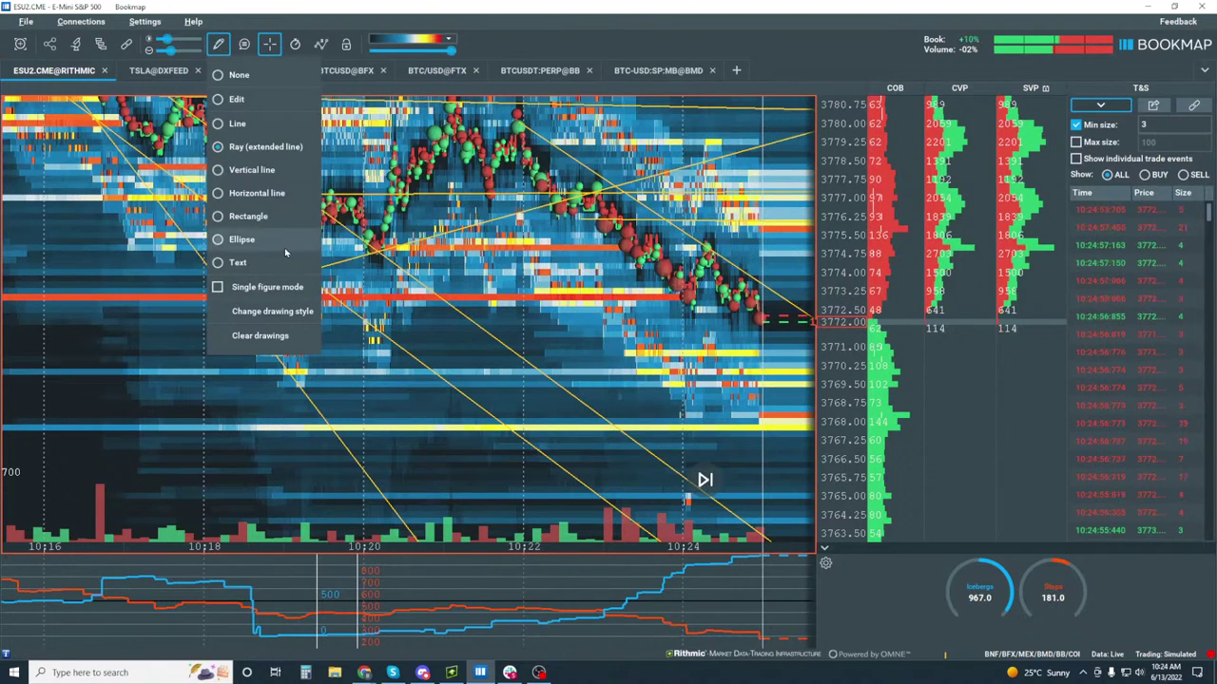
pyautogui.click(281, 215)
pyautogui.moveTo(586, 217); pyautogui.dragTo(743, 317)
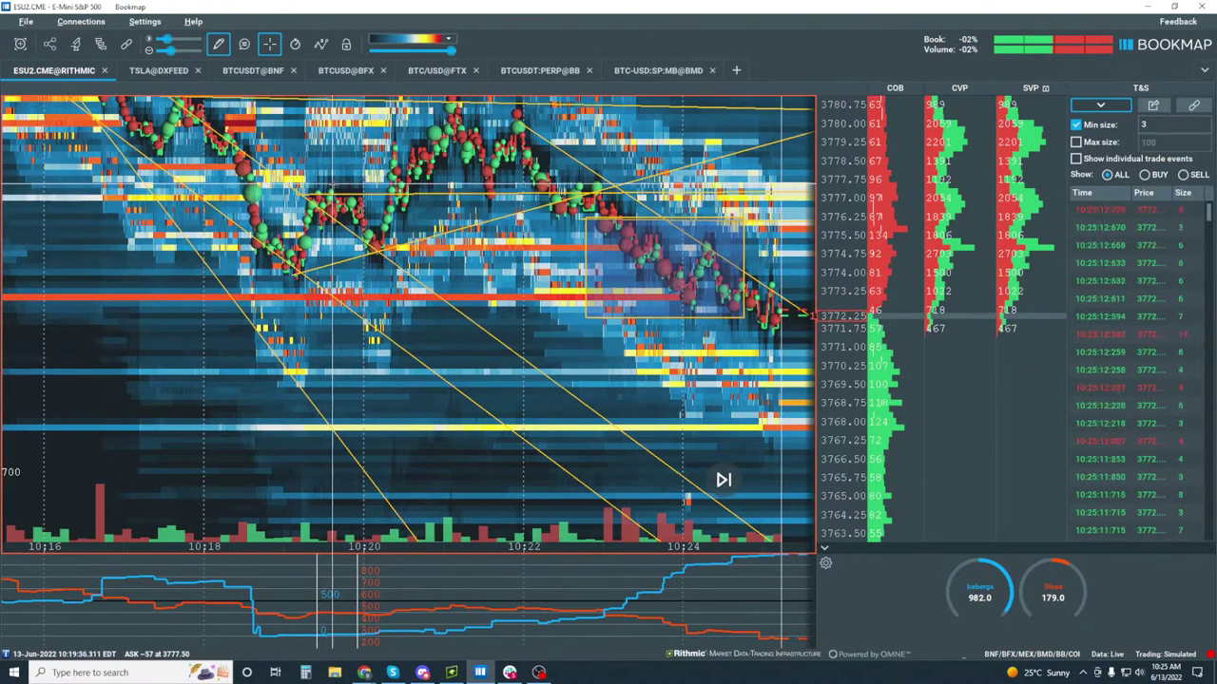
# Clear all drawings from the heatmap and confirm the removal.
pyautogui.click(221, 46)
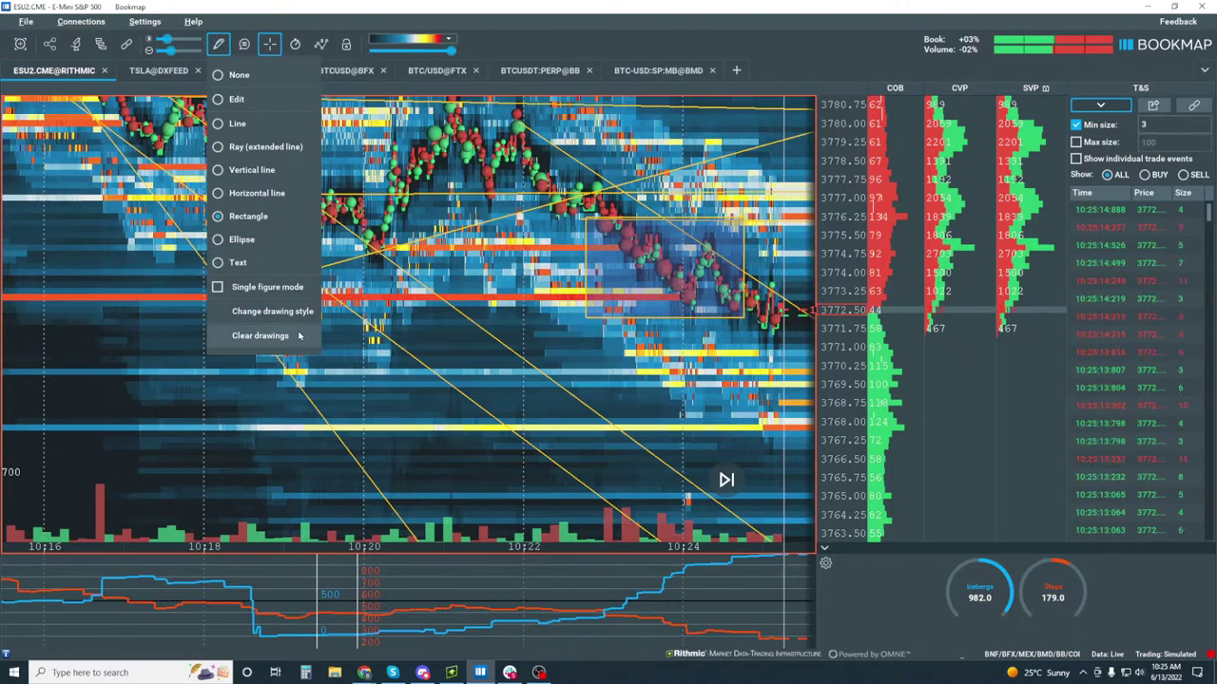
pyautogui.click(245, 339)
pyautogui.click(674, 392)
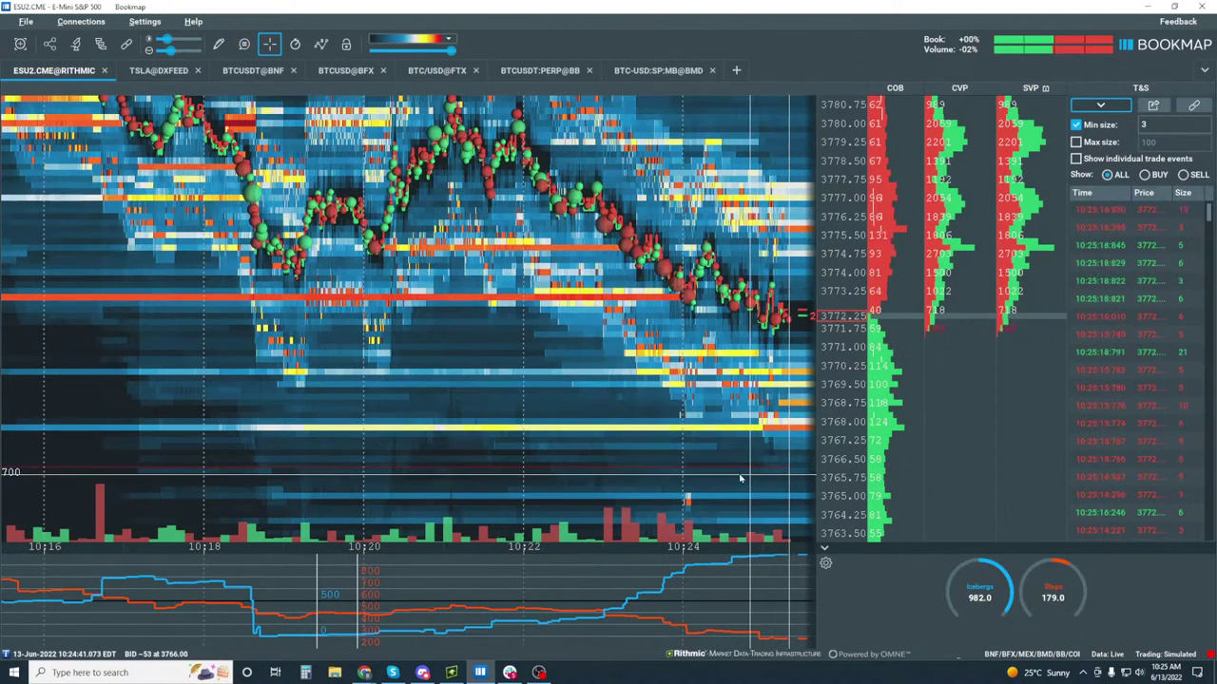
# Jump the heatmap back to live data and zoom in on recent price action.
pyautogui.click(730, 479)
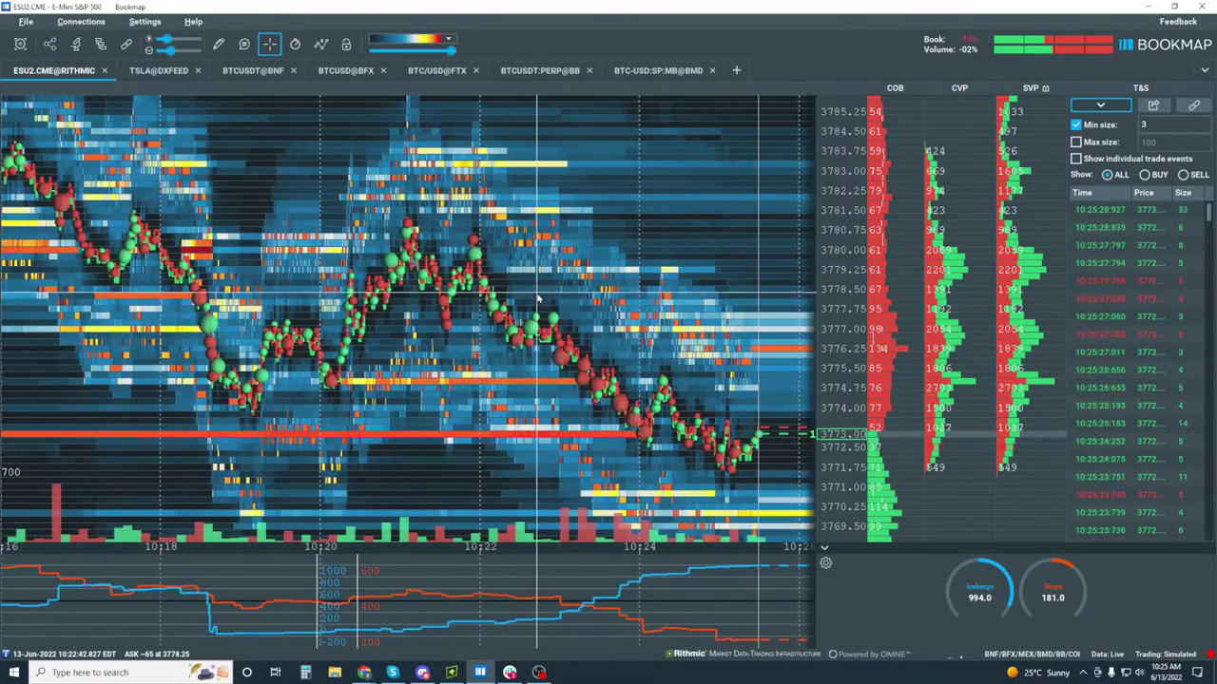
pyautogui.scroll(2, 692, 435)
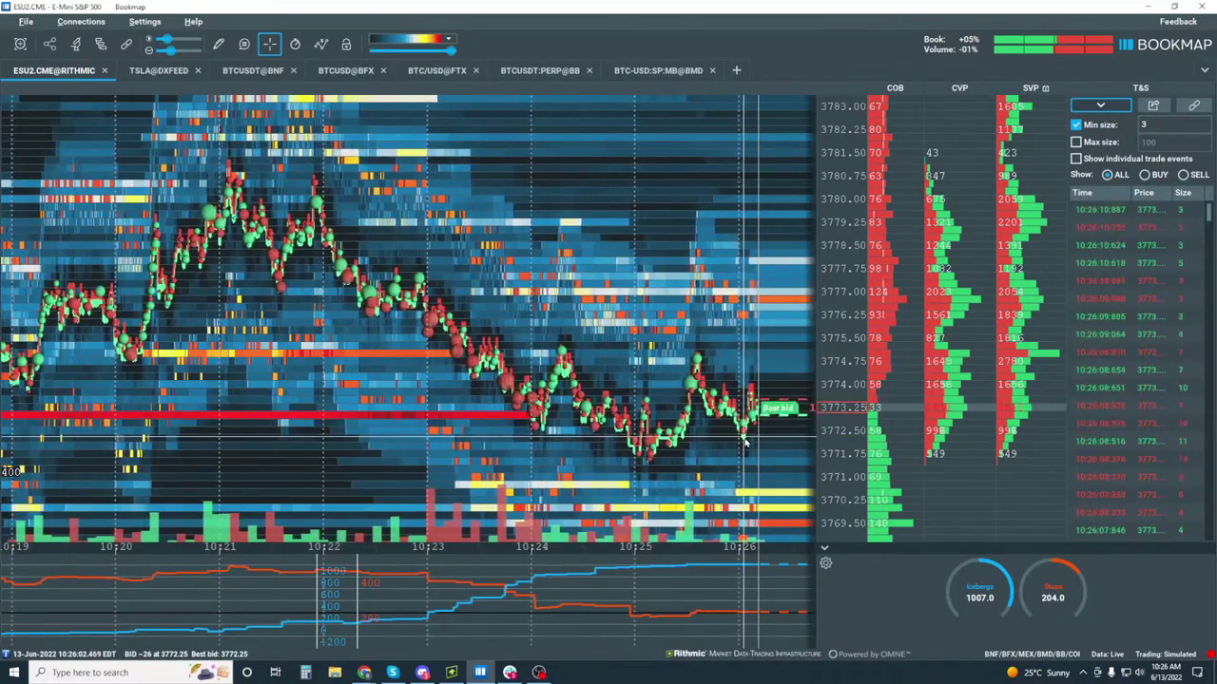
pyautogui.scroll(2, 751, 404)
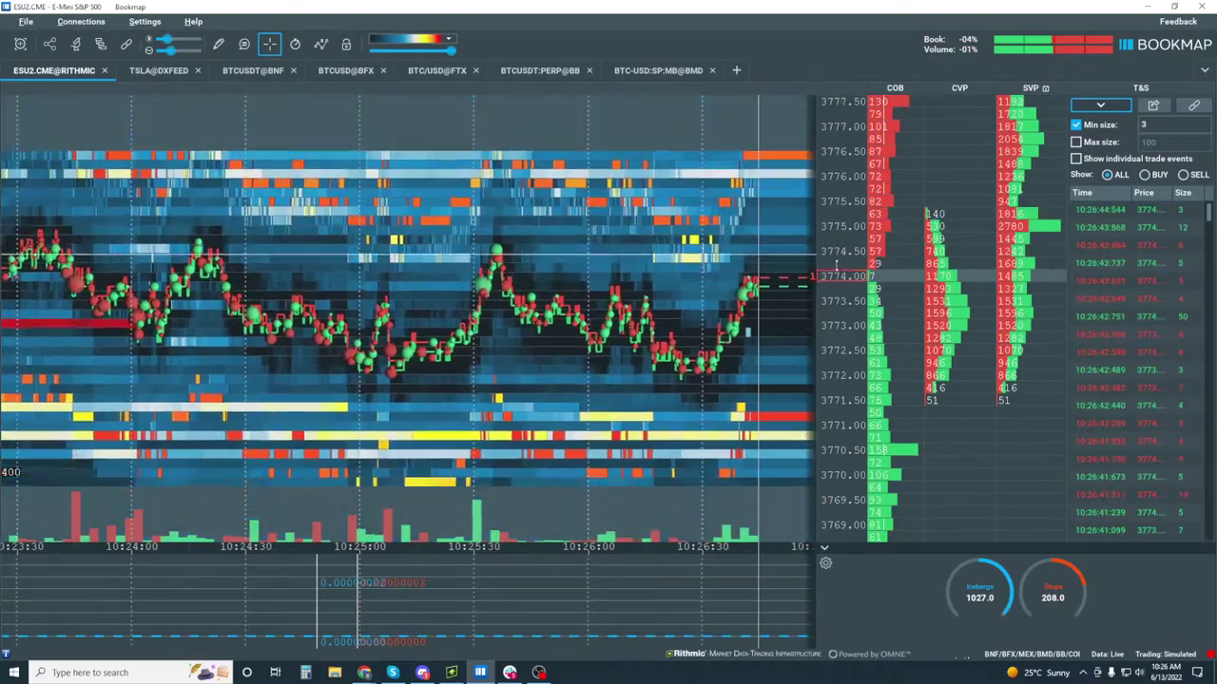
pyautogui.scroll(-3, 787, 267)
pyautogui.scroll(-3, 651, 300)
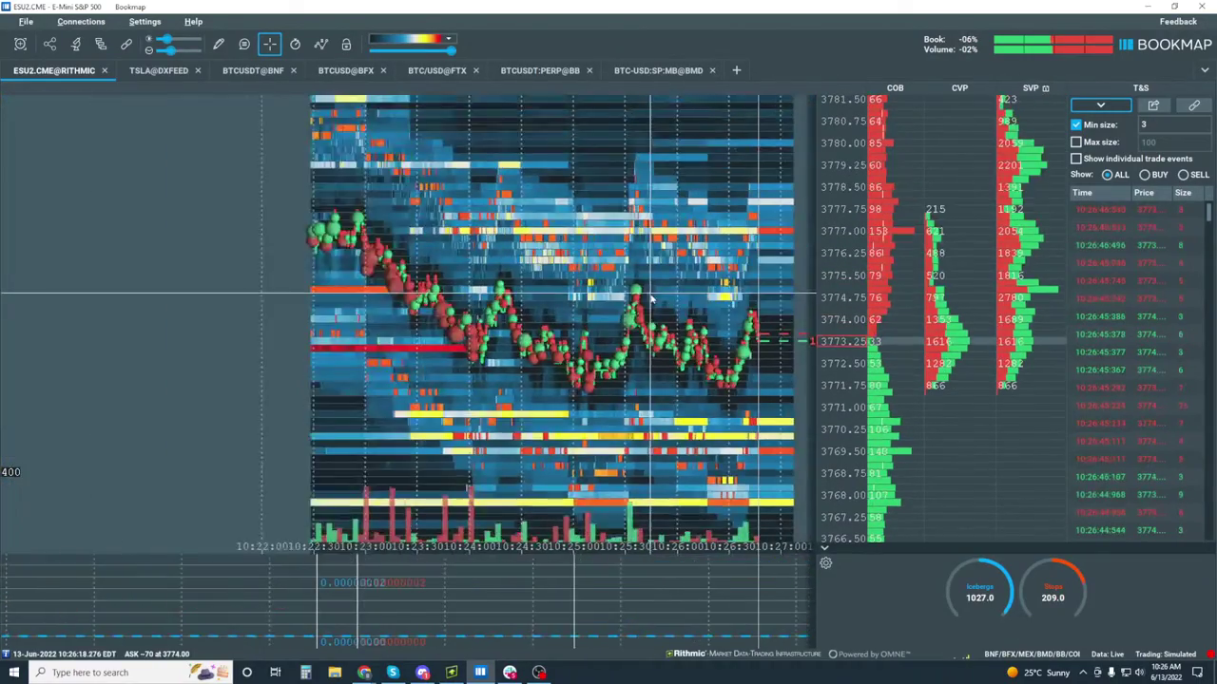
pyautogui.scroll(-3, 665, 302)
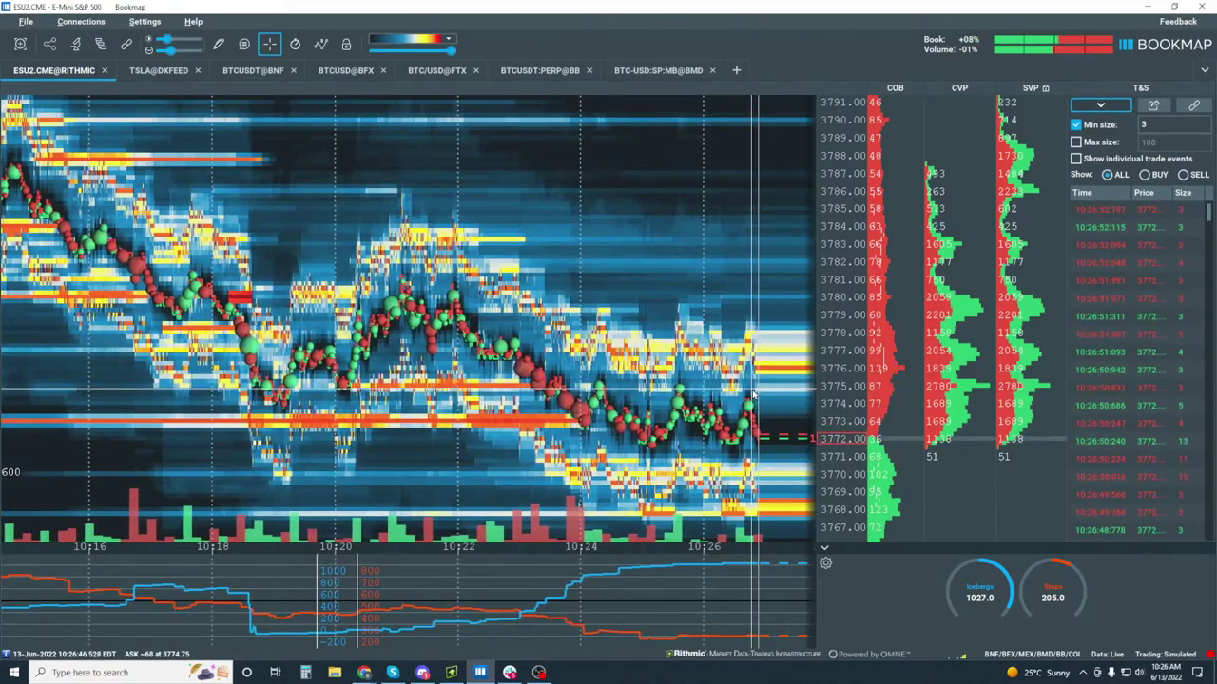
pyautogui.scroll(3, 765, 380)
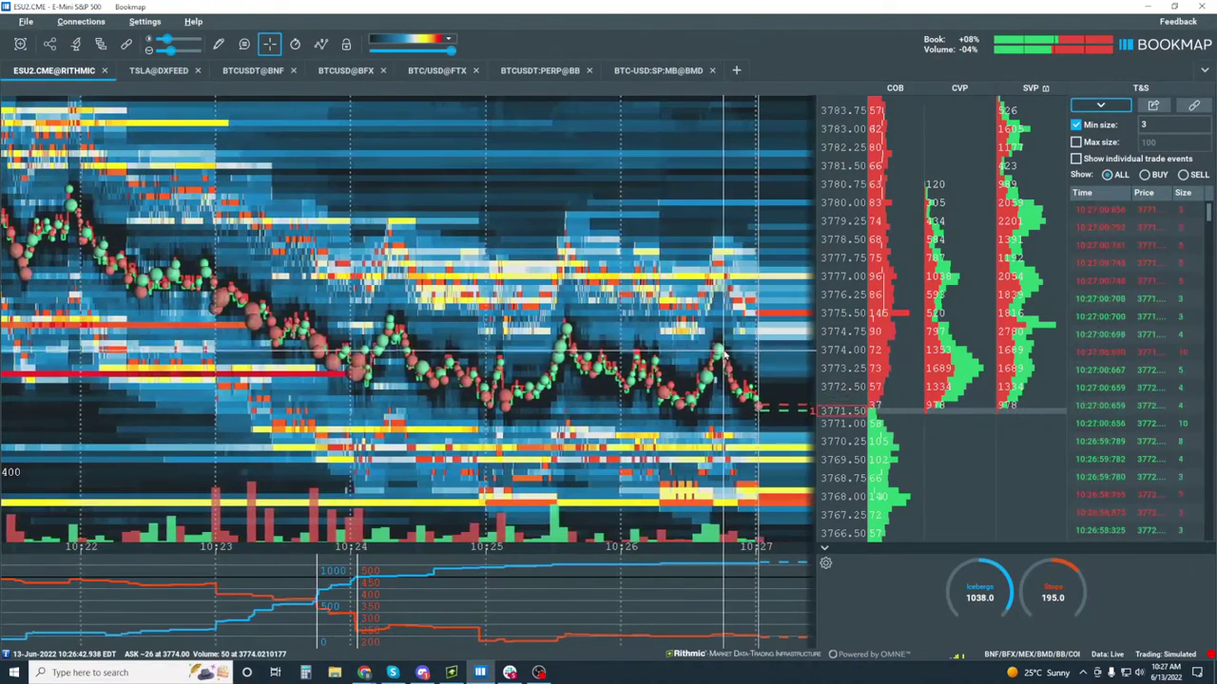
pyautogui.scroll(2, 730, 409)
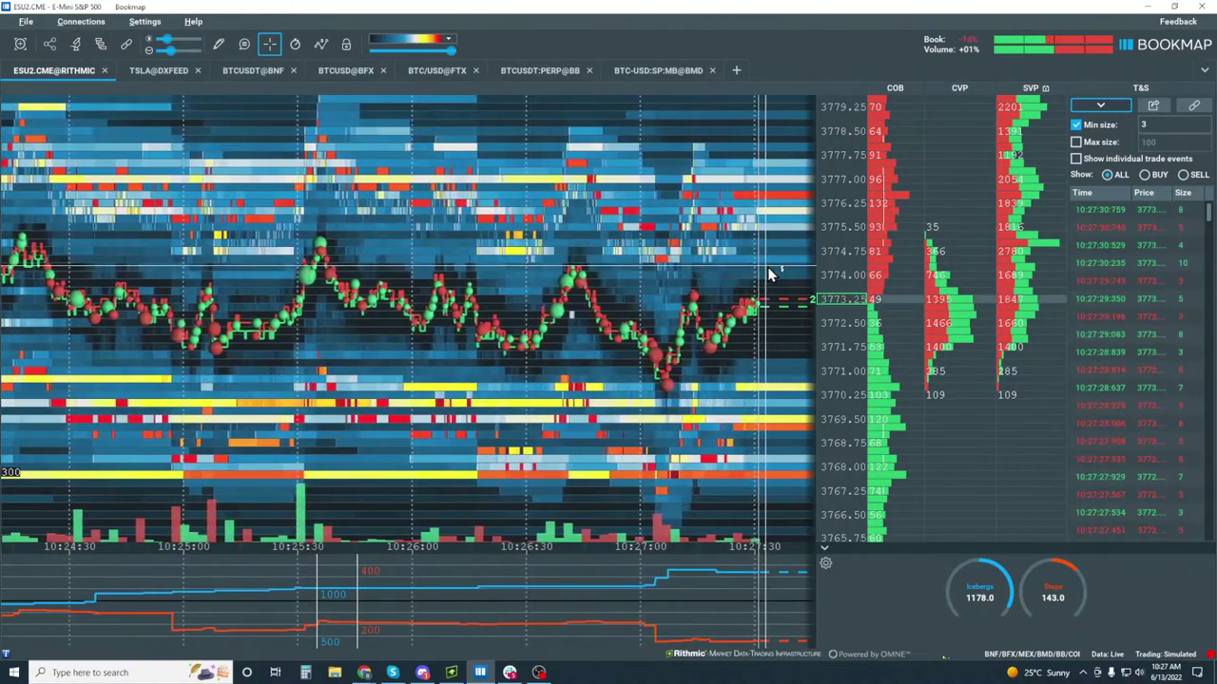
pyautogui.scroll(-3, 761, 305)
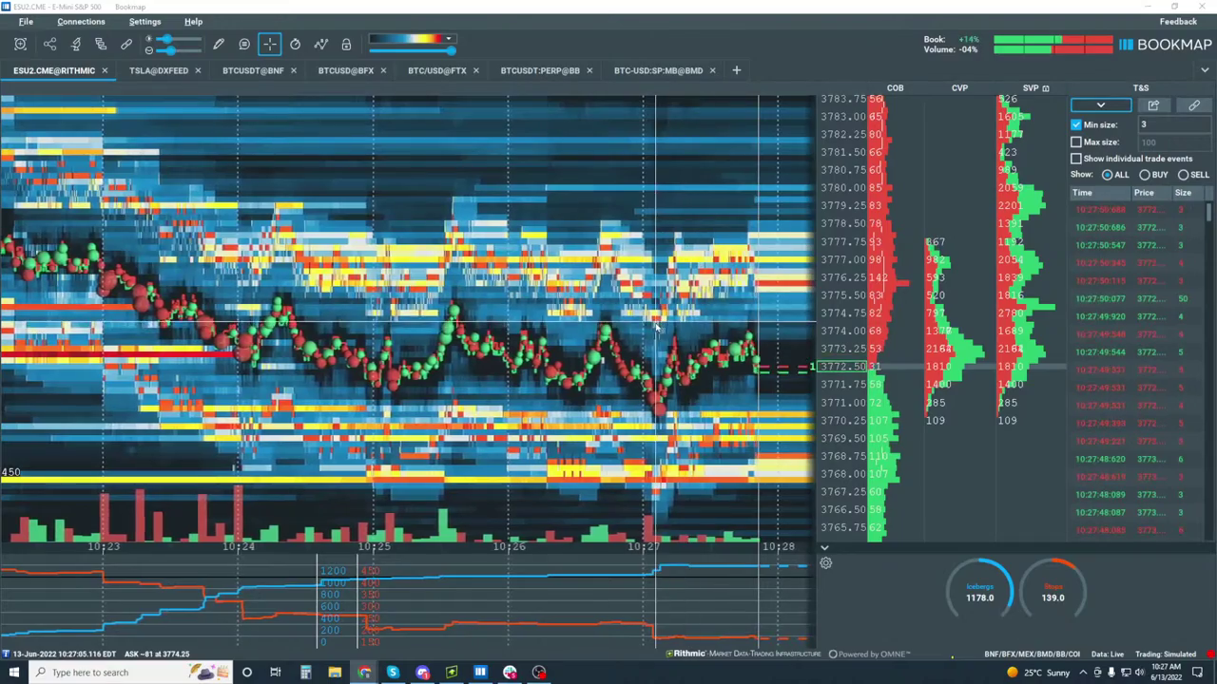
pyautogui.scroll(-3, 649, 328)
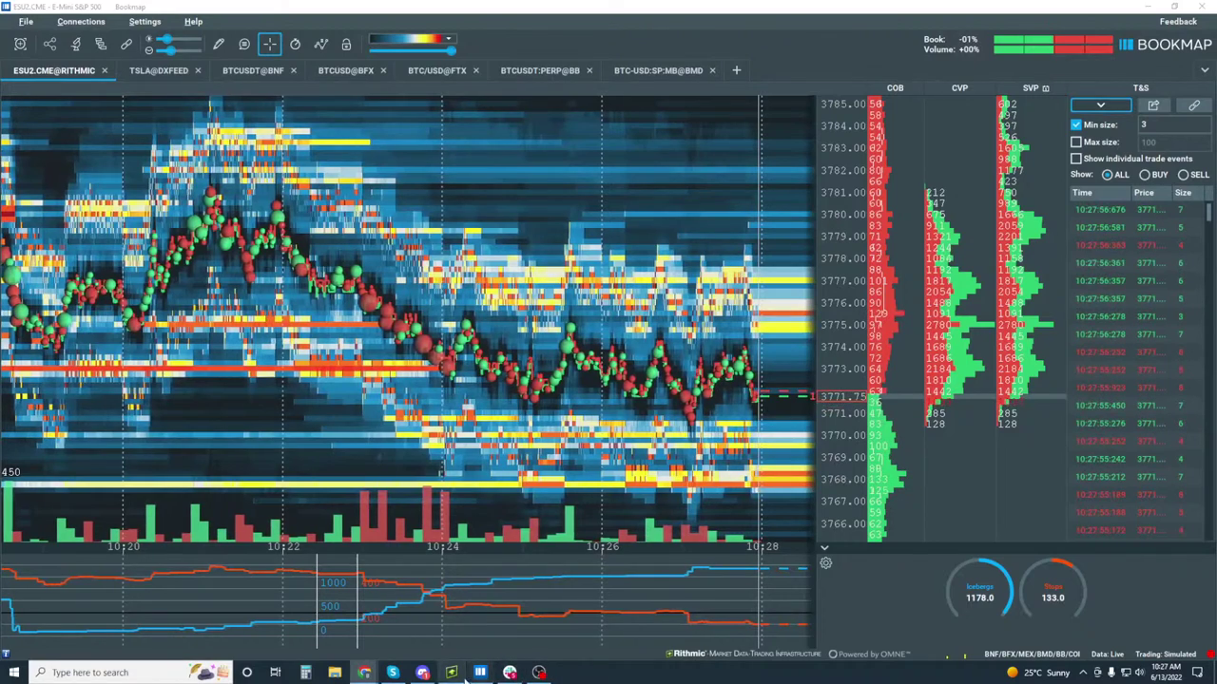
# Bring Rithmic Trader Pro forward and activate its daily, hourly and 15-minute charts in turn.
pyautogui.click(449, 674)
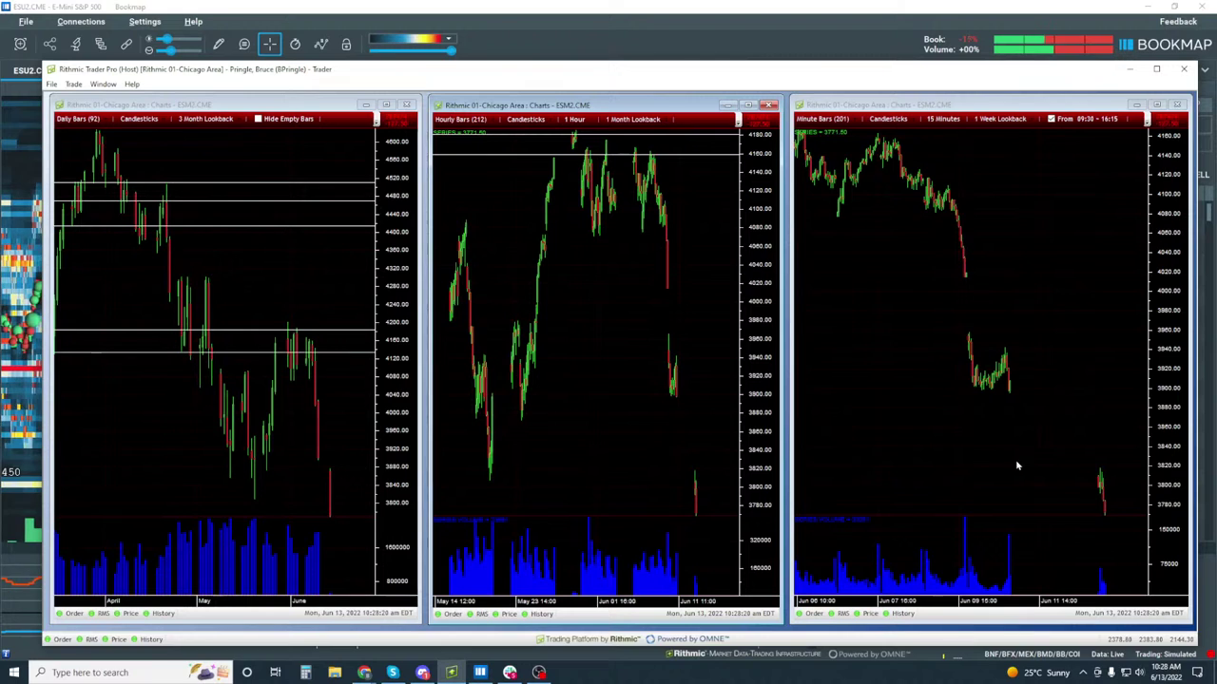
pyautogui.click(287, 483)
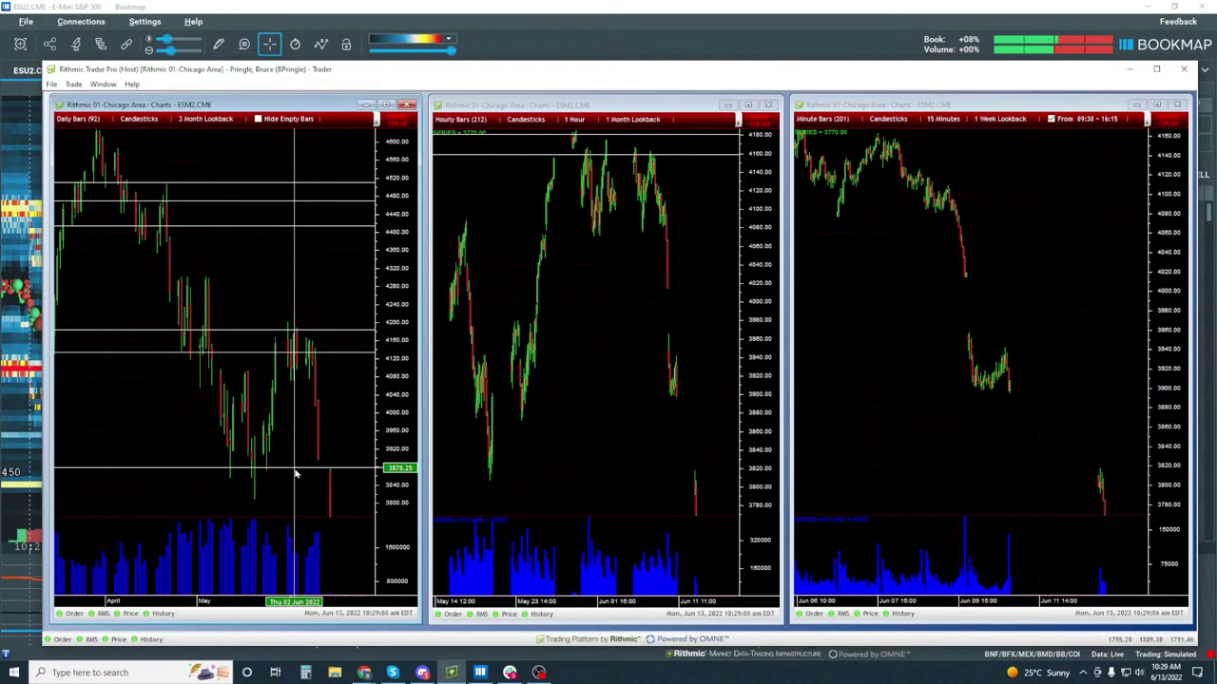
pyautogui.click(676, 438)
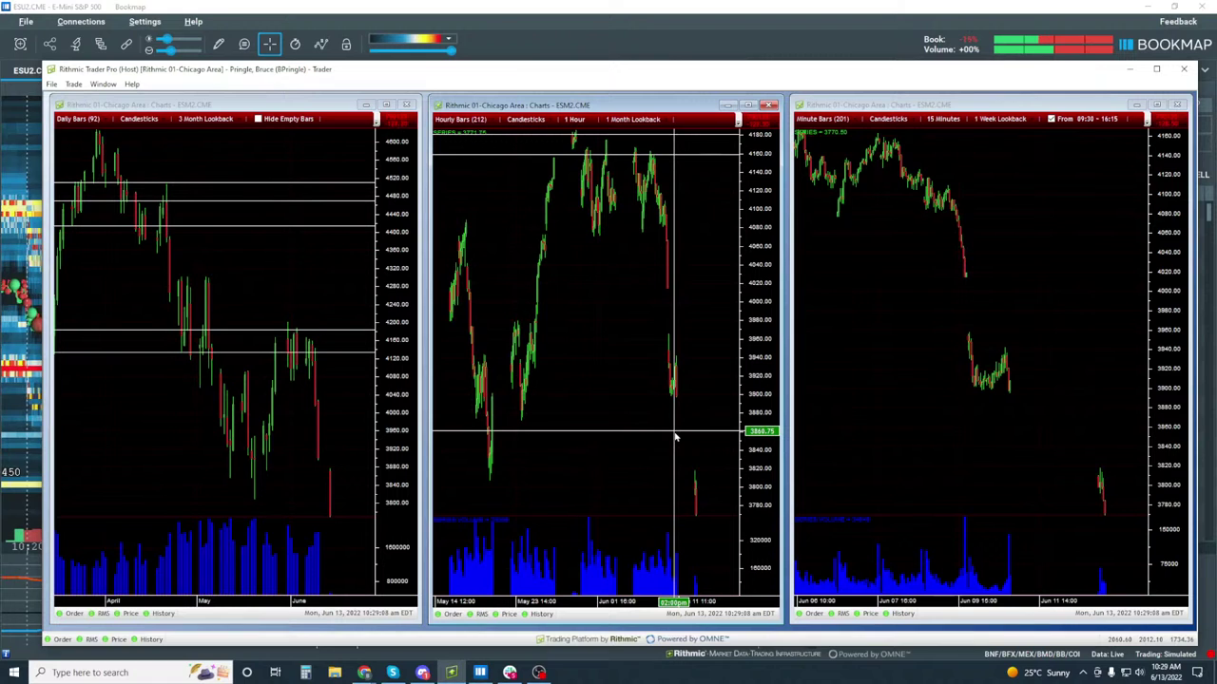
pyautogui.click(1022, 407)
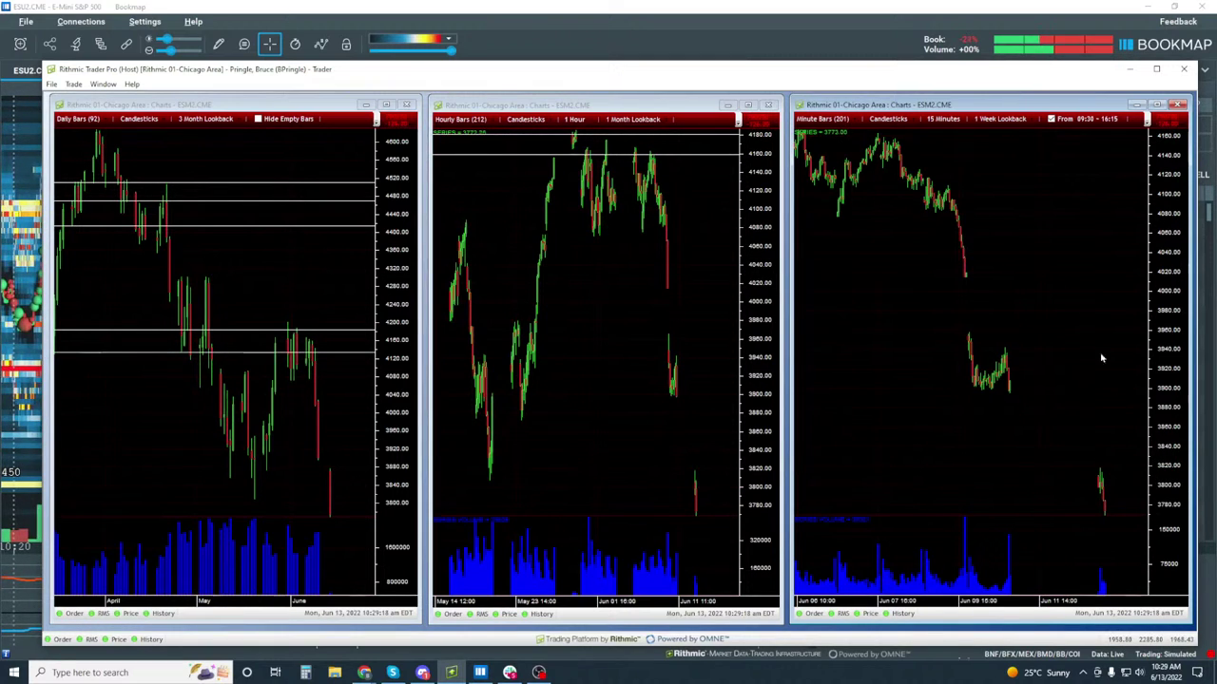
# Set the right Rithmic chart to 1 Day of 5-minute candles, then minimize Rithmic Trader Pro.
pyautogui.click(1006, 118)
pyautogui.click(1017, 132)
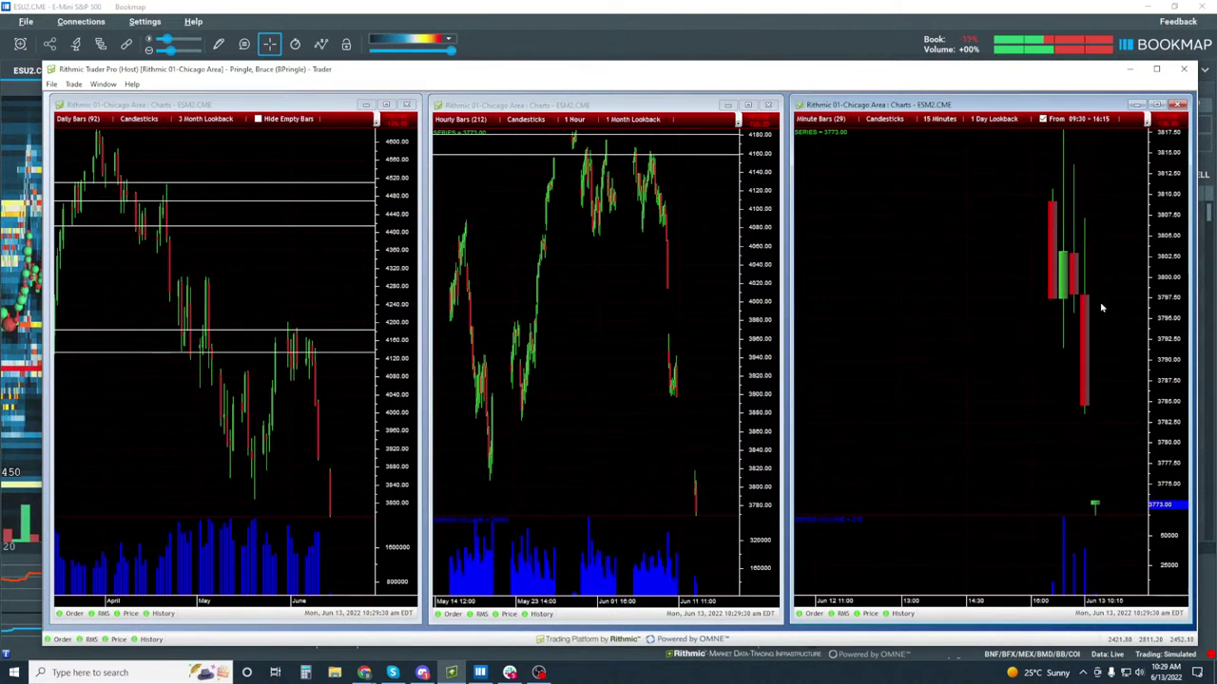
pyautogui.click(941, 119)
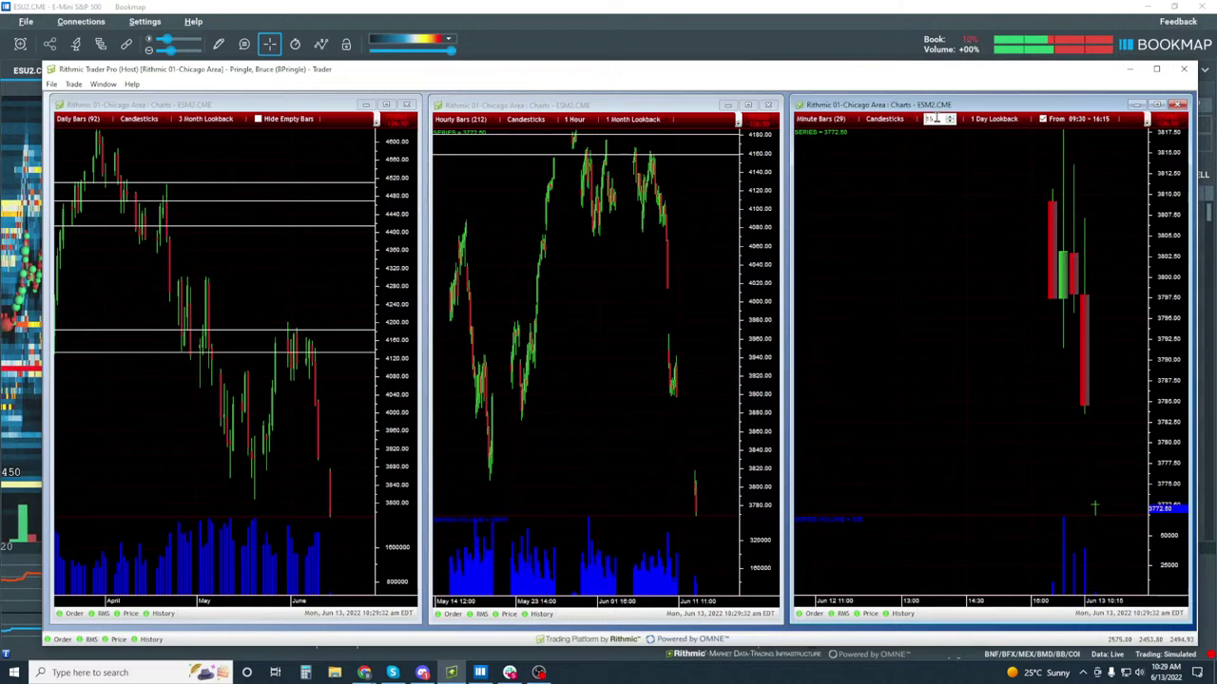
pyautogui.write('5')
pyautogui.press('Return')
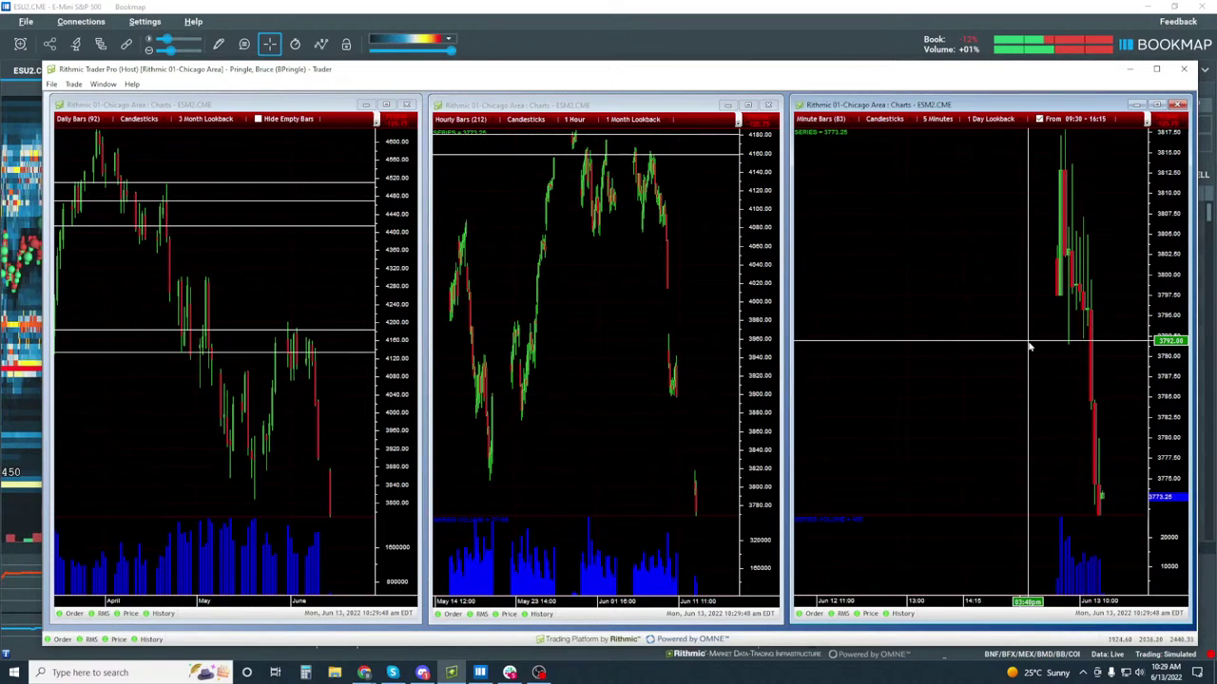
pyautogui.click(627, 6)
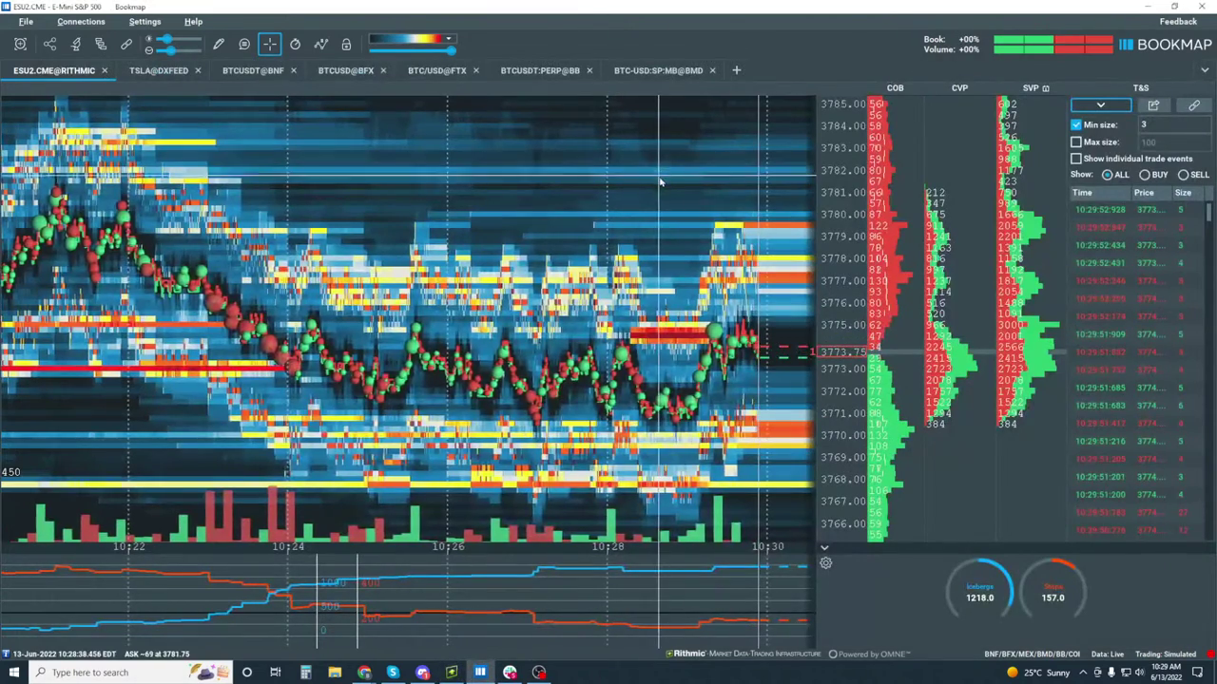
pyautogui.scroll(-2, 661, 181)
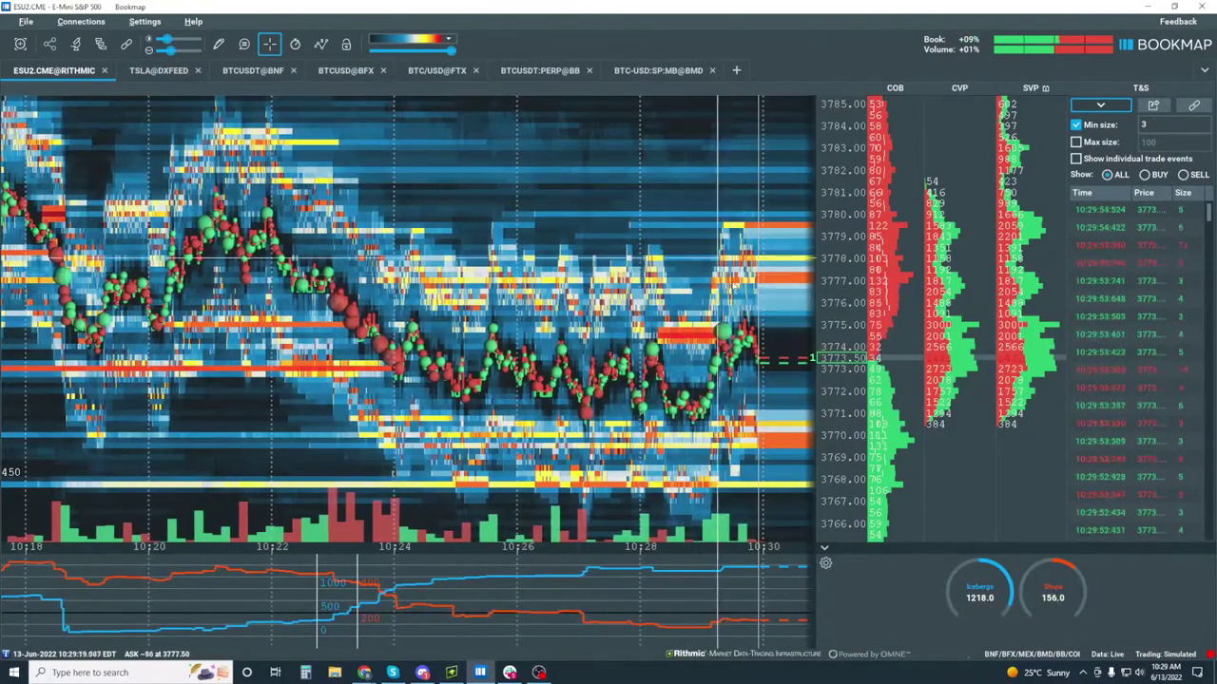
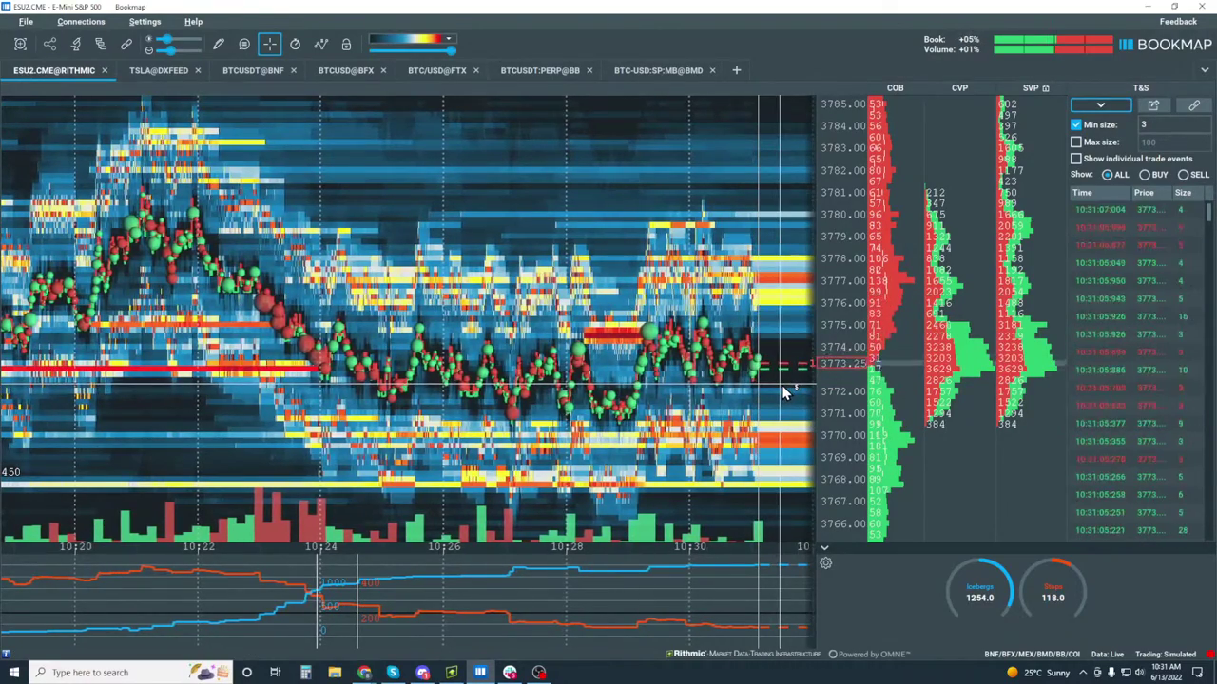
# Zoom the ES heatmap in, then back out, so the chart spans roughly 10:22–10:32.
pyautogui.scroll(3, 751, 361)
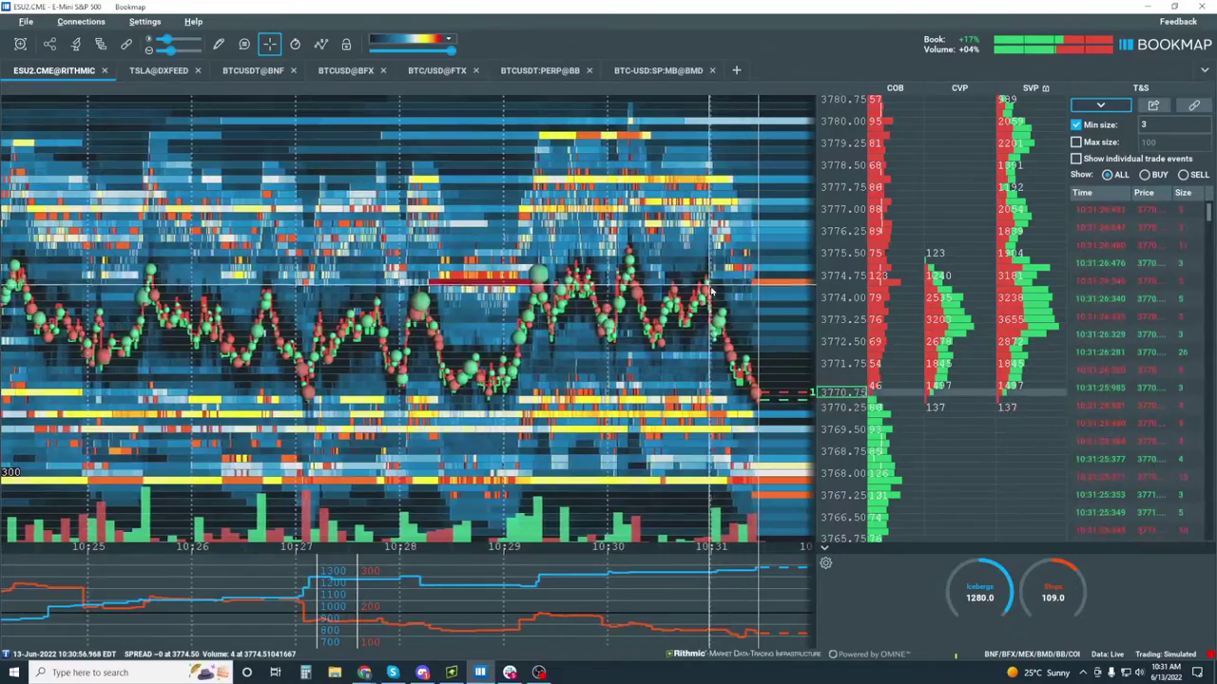
pyautogui.scroll(2, 711, 292)
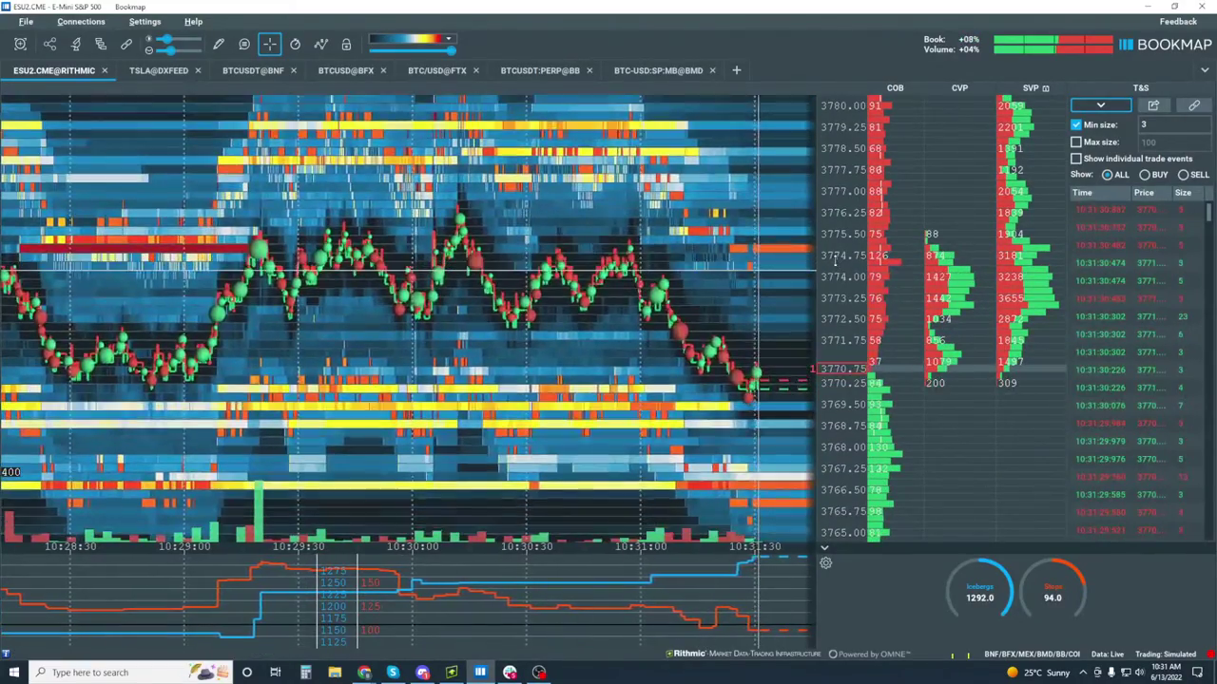
pyautogui.scroll(-1, 810, 272)
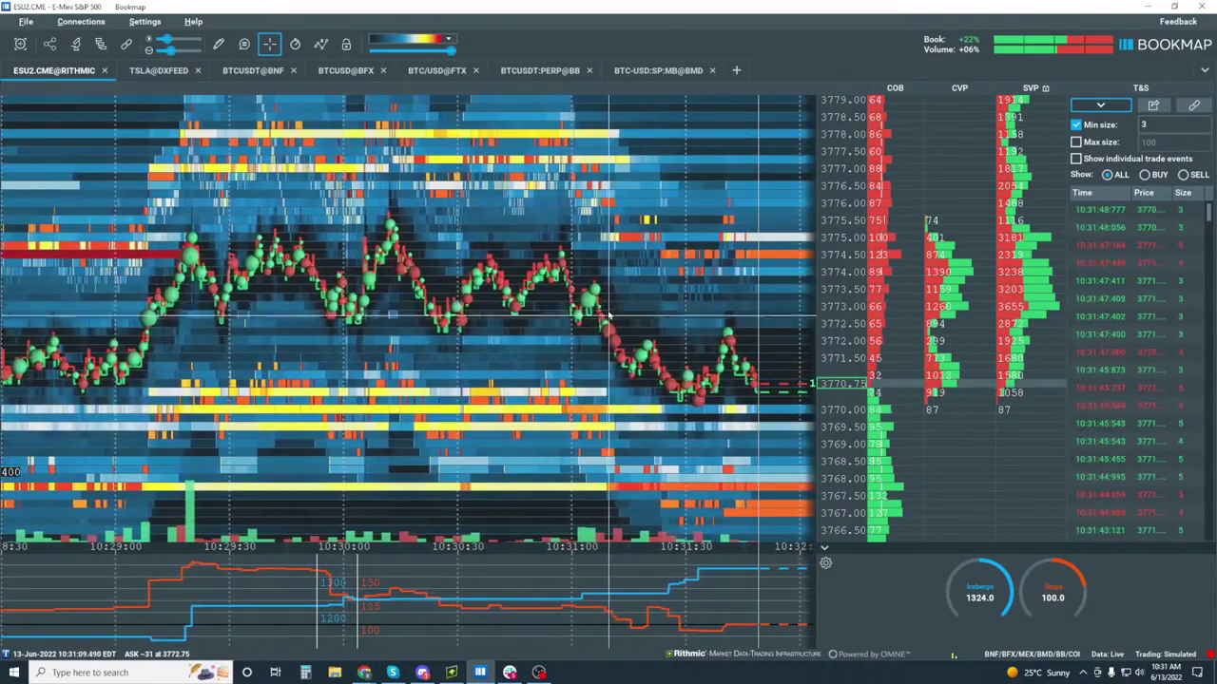
pyautogui.scroll(-3, 588, 298)
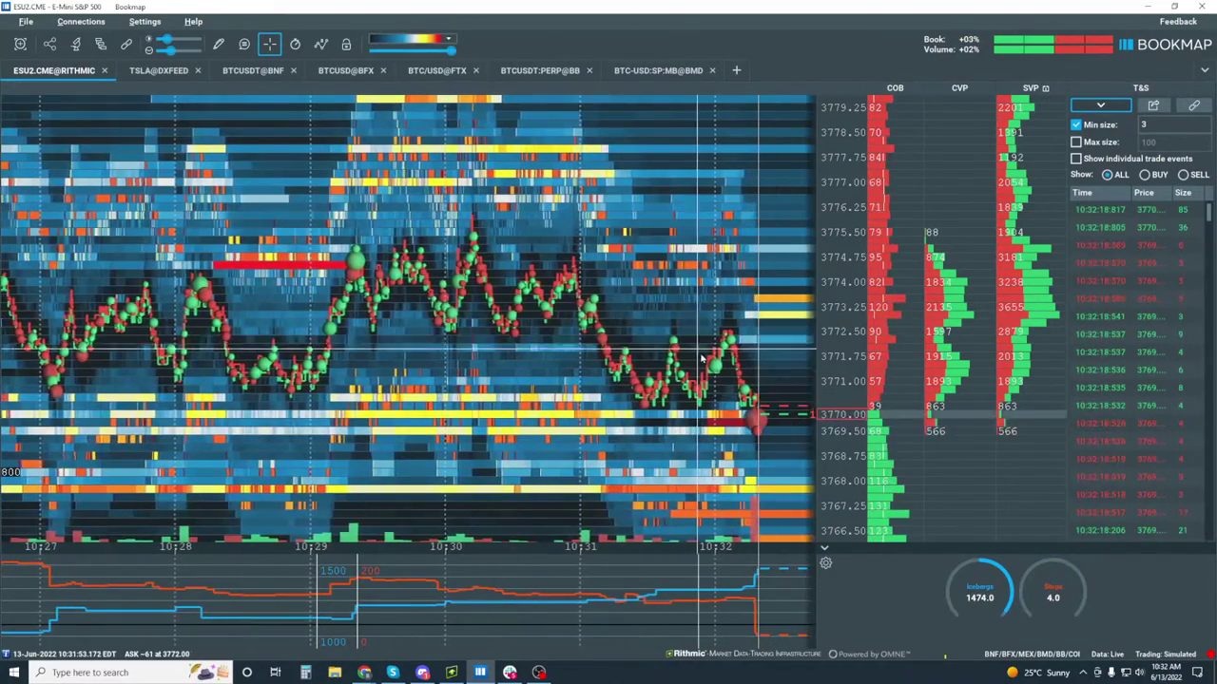
pyautogui.scroll(-3, 659, 387)
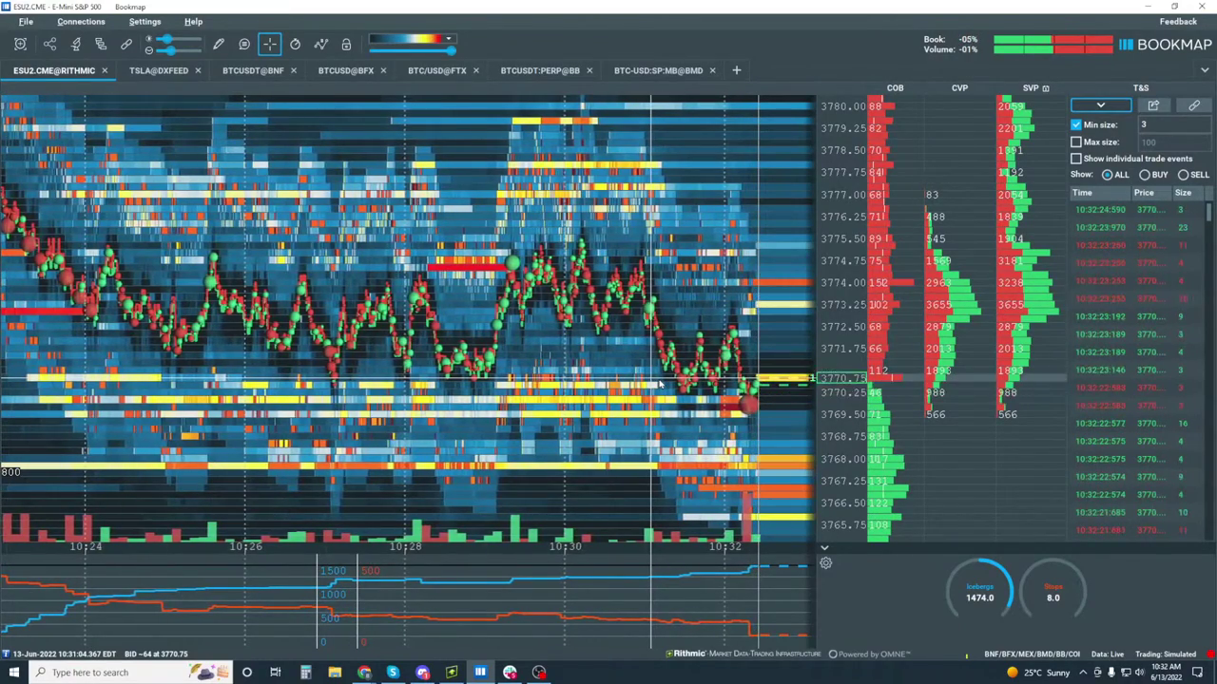
pyautogui.scroll(-5, 661, 382)
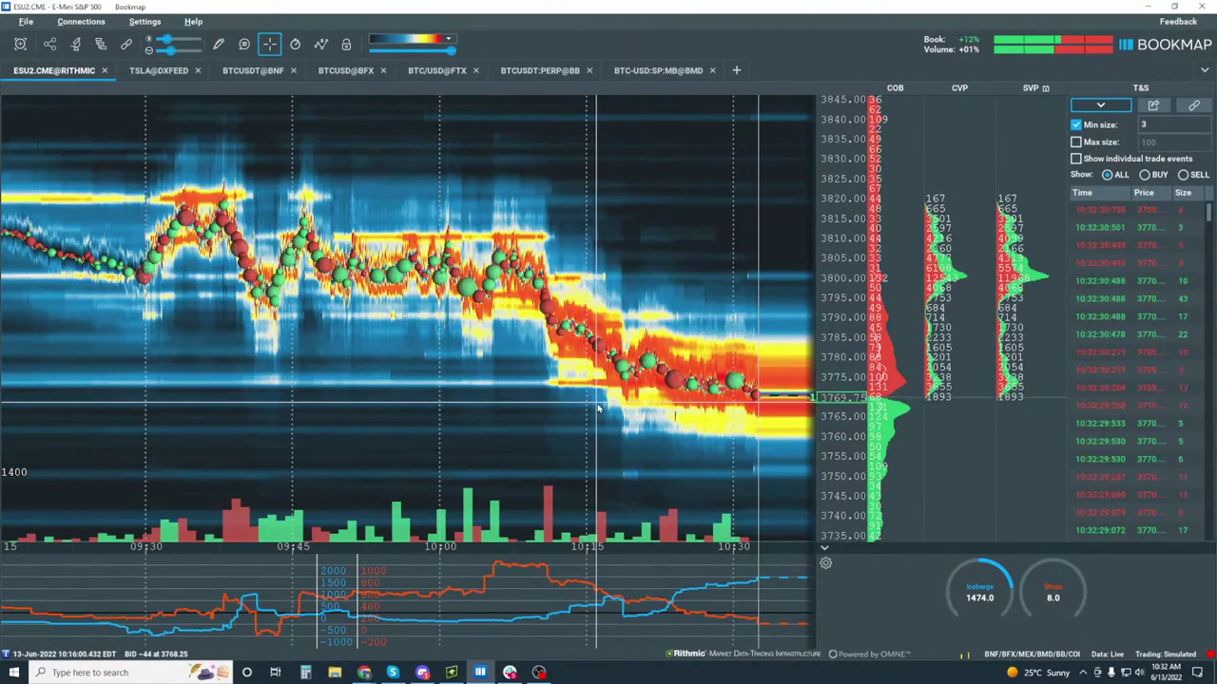
# Zoom into the seconds around 10:32:17 to see trades near 3770.00–3770.25.
pyautogui.scroll(3, 831, 444)
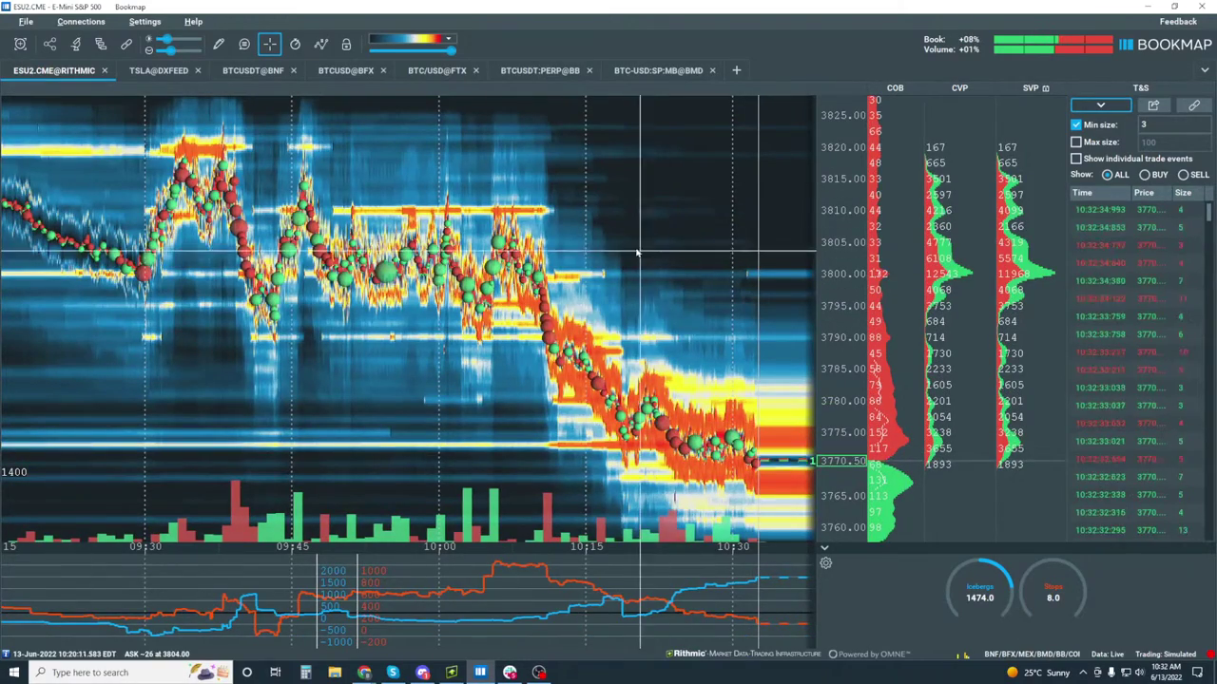
pyautogui.scroll(-3, 323, 285)
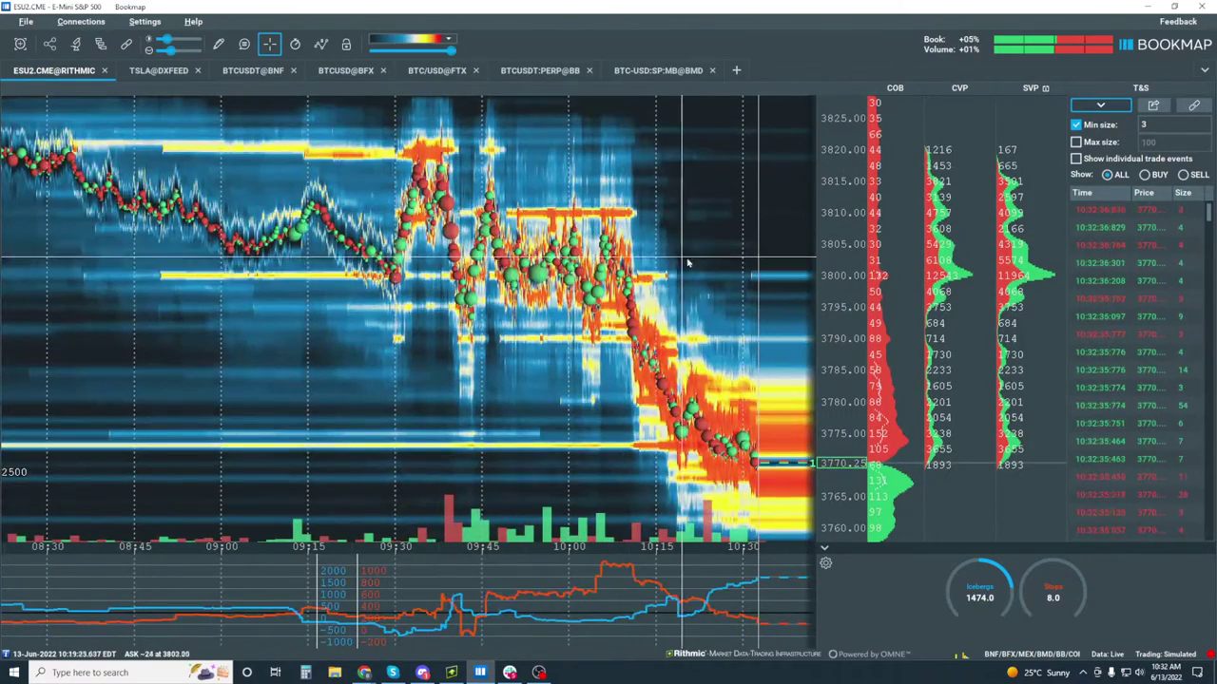
pyautogui.scroll(5, 730, 330)
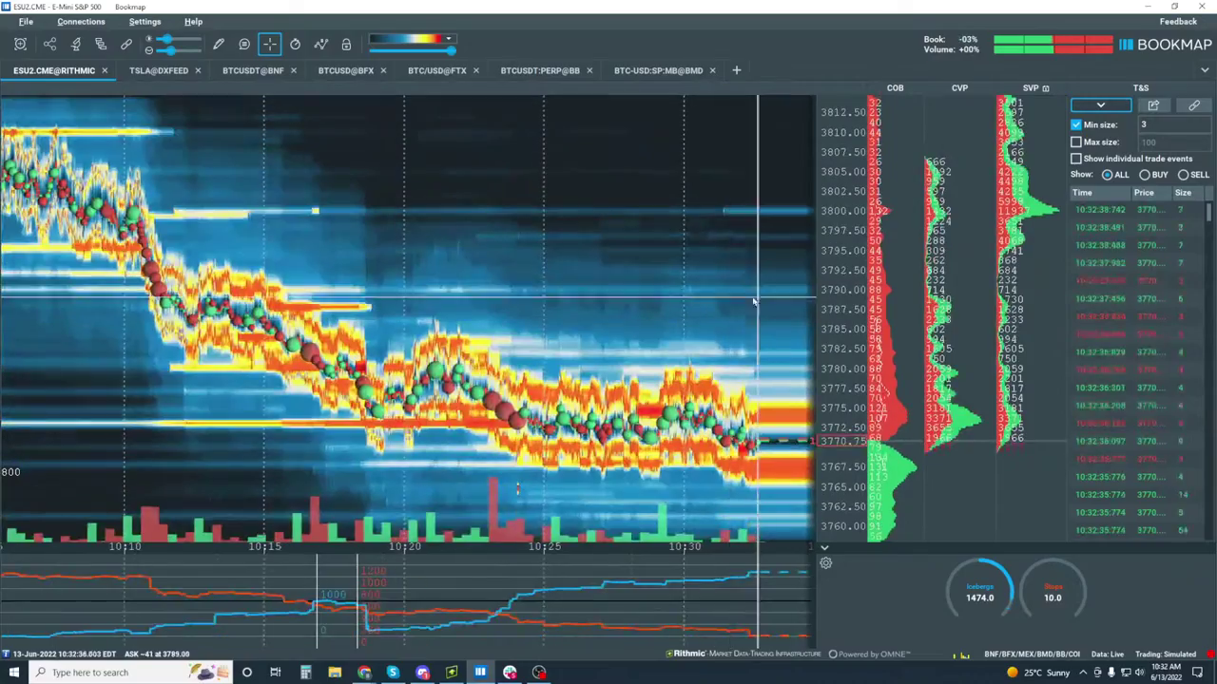
pyautogui.scroll(3, 727, 309)
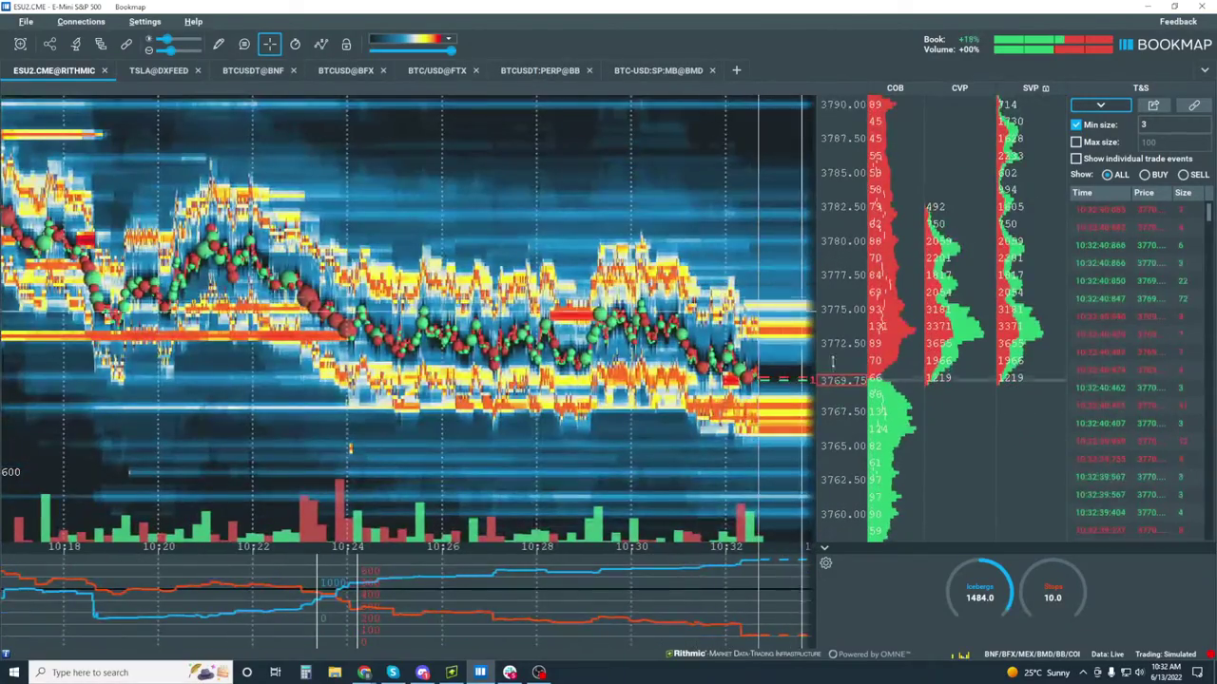
pyautogui.scroll(2, 691, 334)
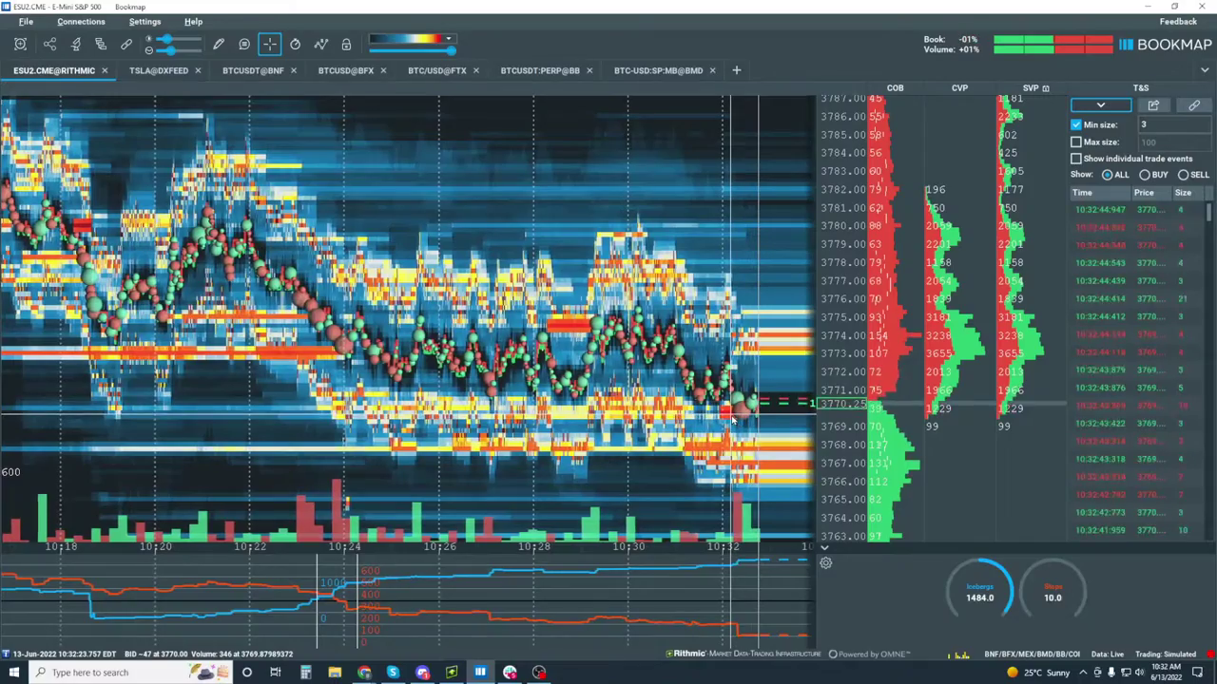
pyautogui.scroll(4, 736, 425)
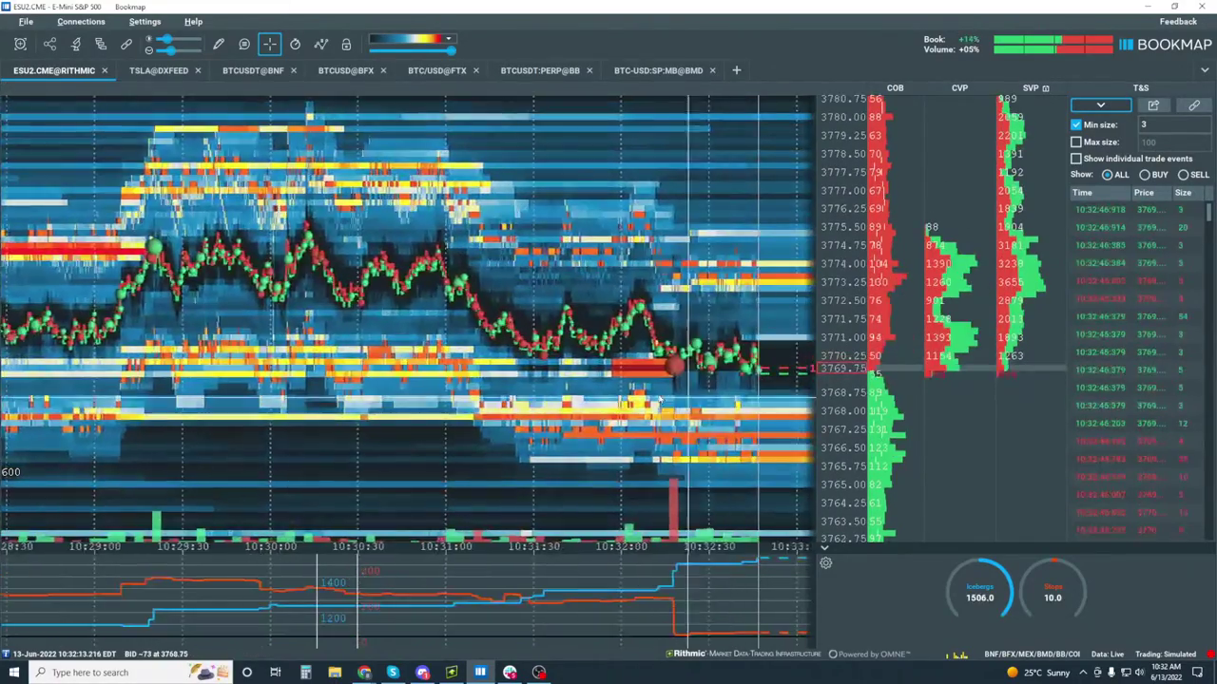
pyautogui.scroll(5, 732, 421)
pyautogui.scroll(4, 584, 356)
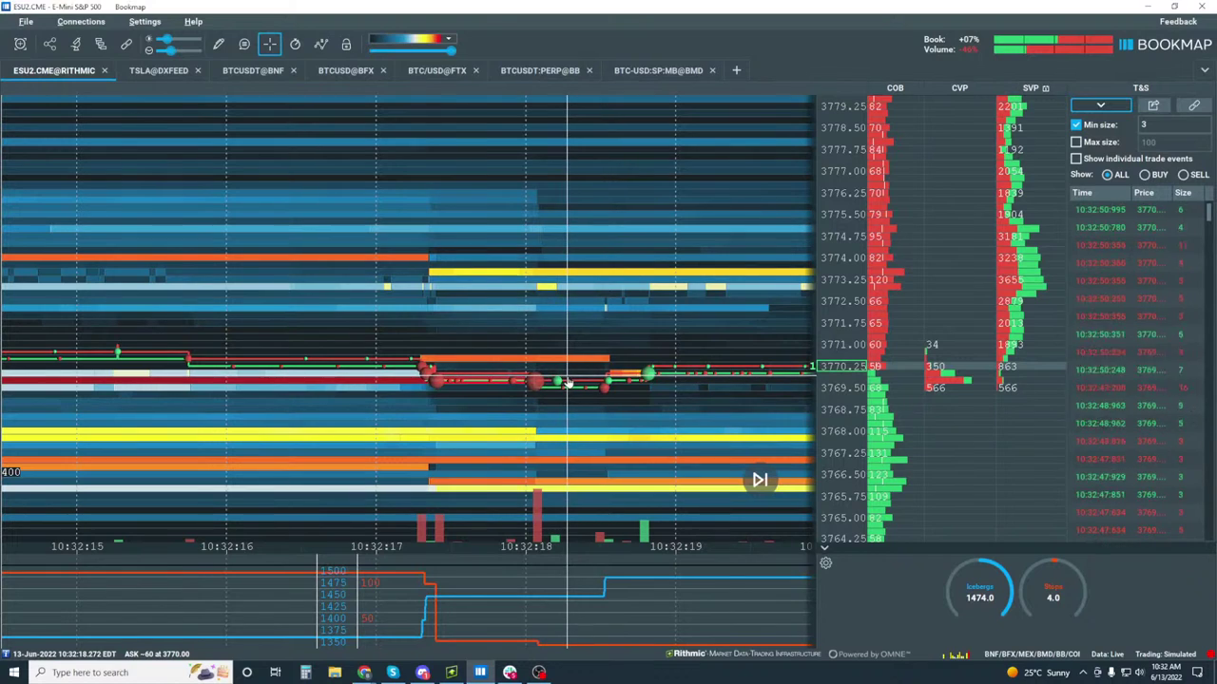
# Zoom the heatmap out until the time axis covers about 10:18–10:34.
pyautogui.scroll(-8, 568, 385)
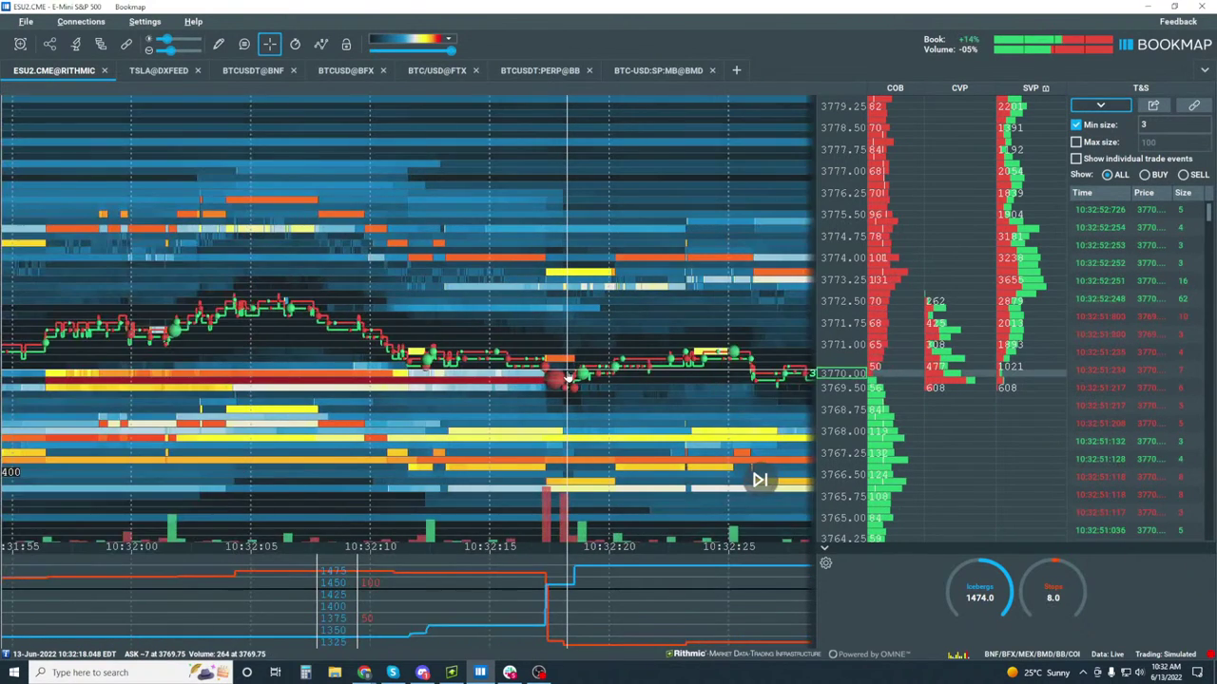
pyautogui.scroll(-4, 567, 378)
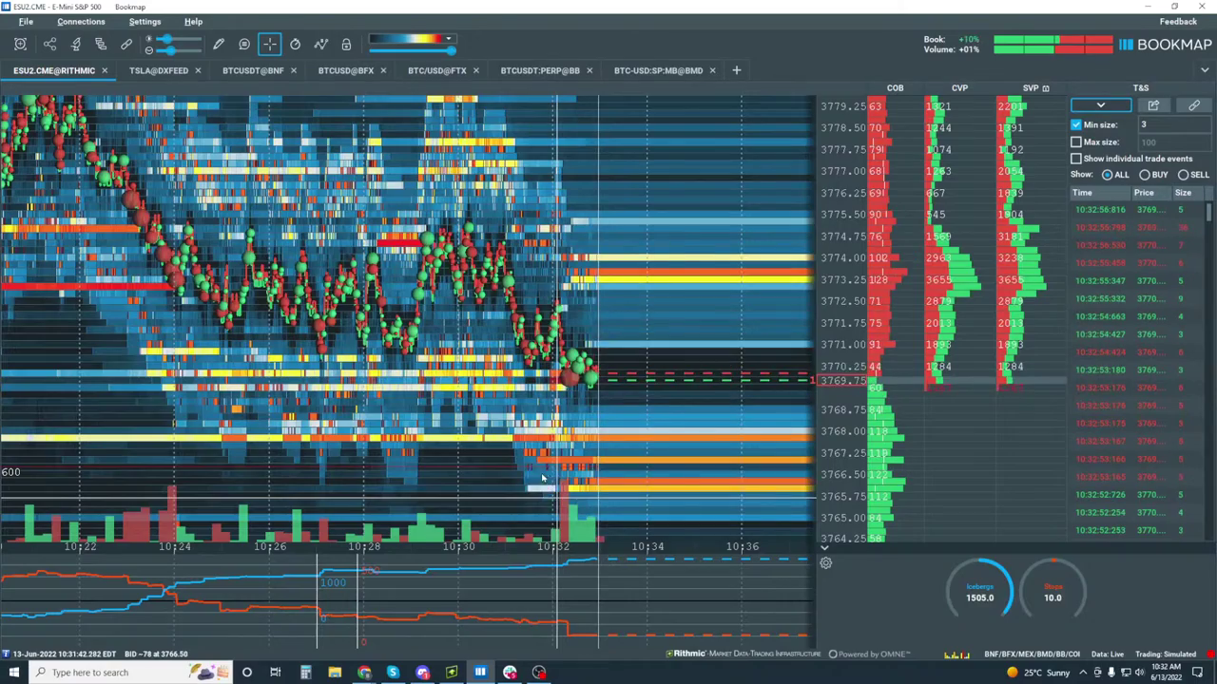
pyautogui.scroll(-3, 543, 528)
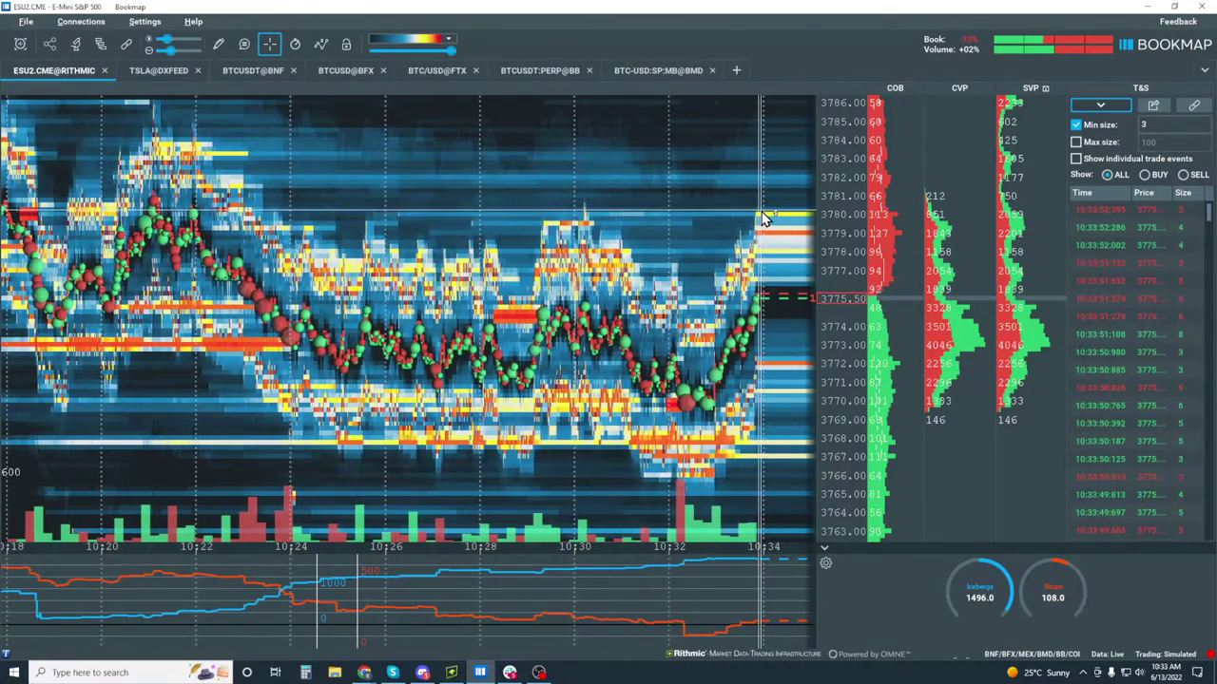
# Zoom out to the whole morning from 09:30, then bring up the Rithmic ESM2 charts.
pyautogui.scroll(-2, 764, 216)
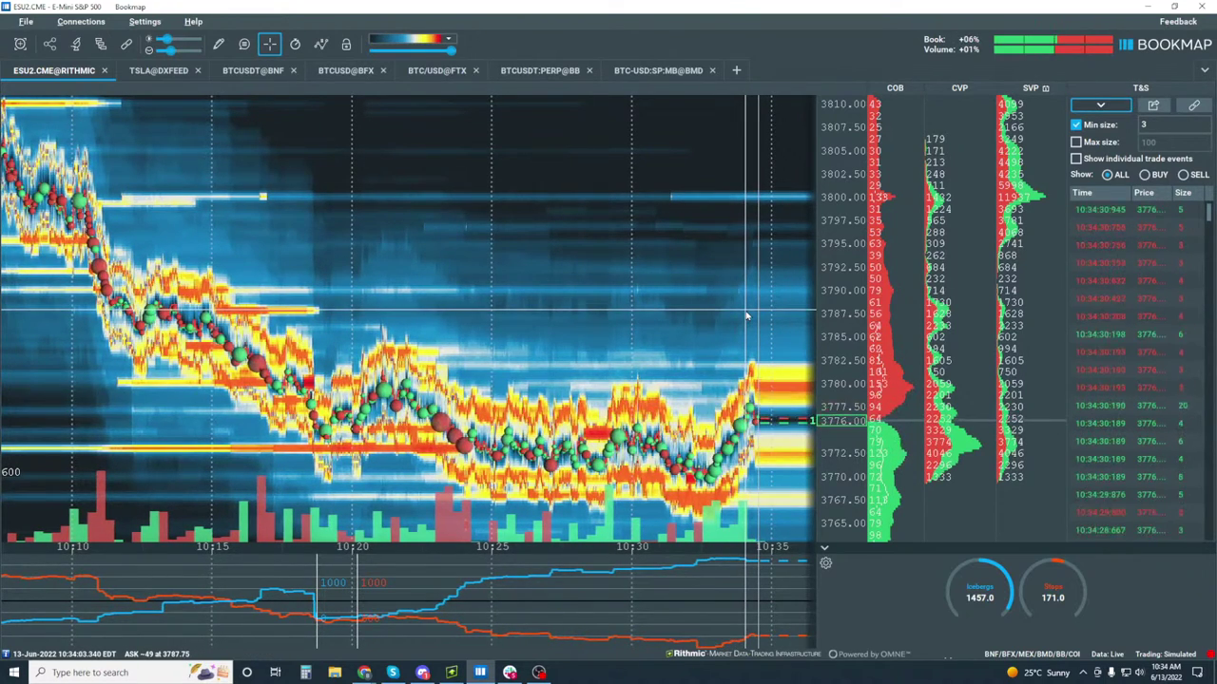
pyautogui.scroll(-2, 721, 300)
pyautogui.scroll(-2, 721, 300)
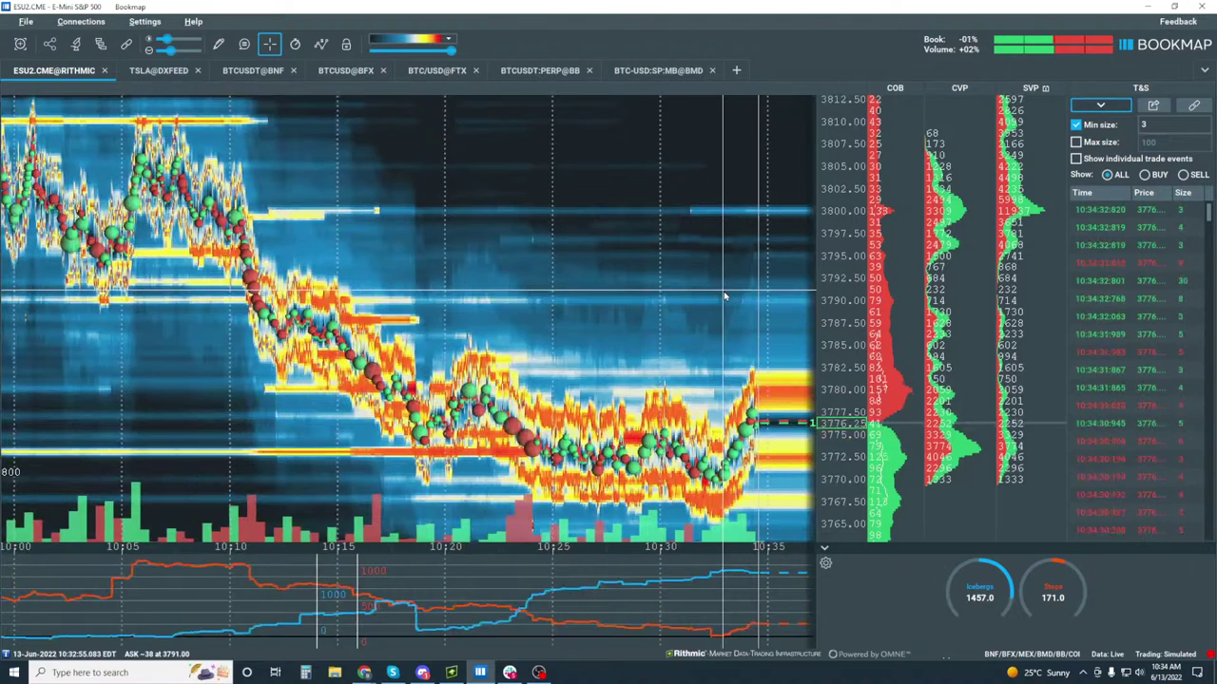
pyautogui.scroll(-2, 724, 298)
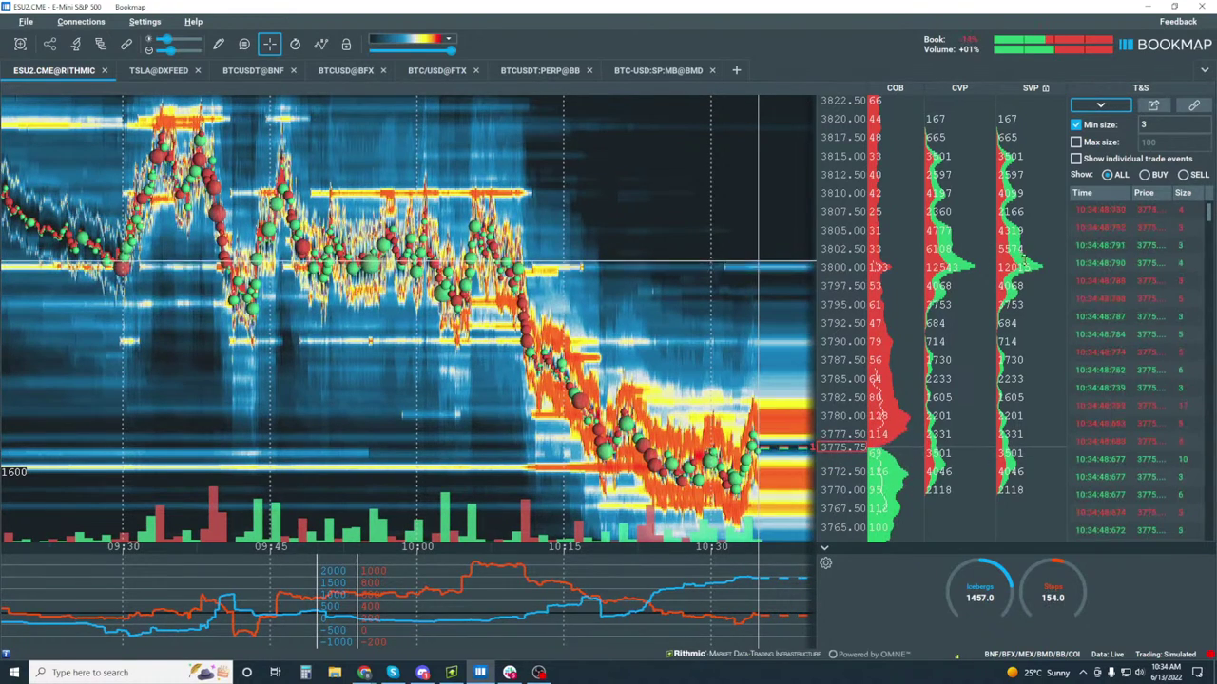
pyautogui.scroll(-2, 757, 261)
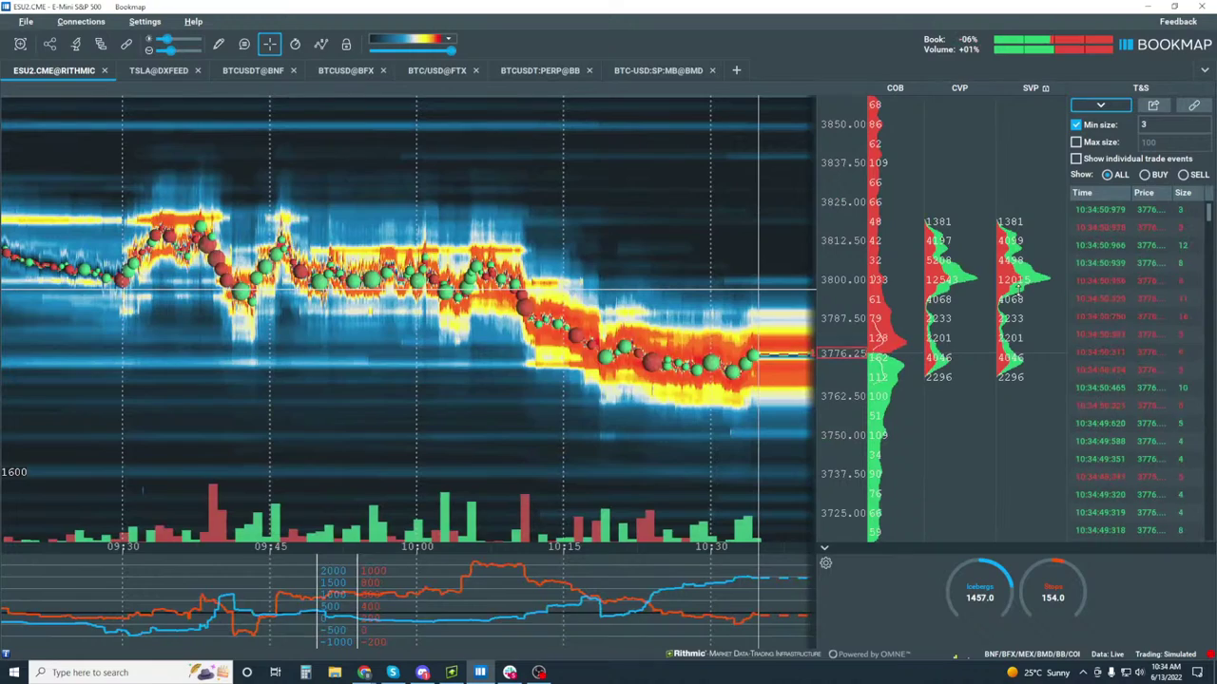
pyautogui.scroll(3, 757, 285)
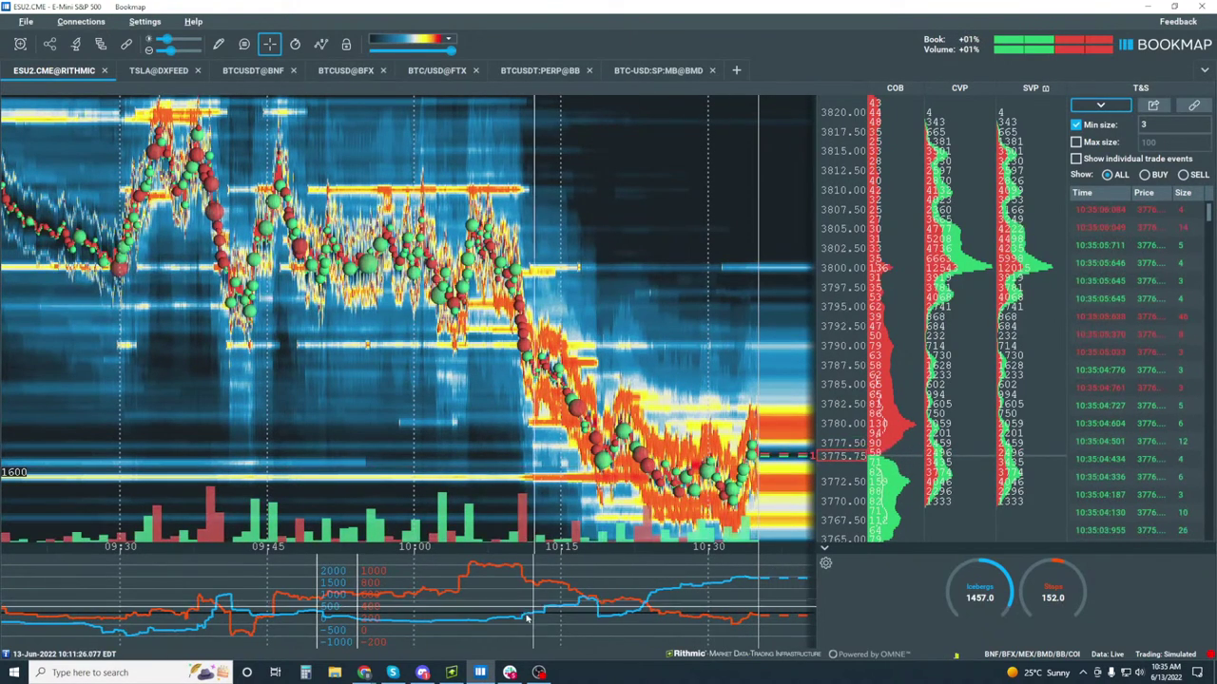
pyautogui.click(451, 672)
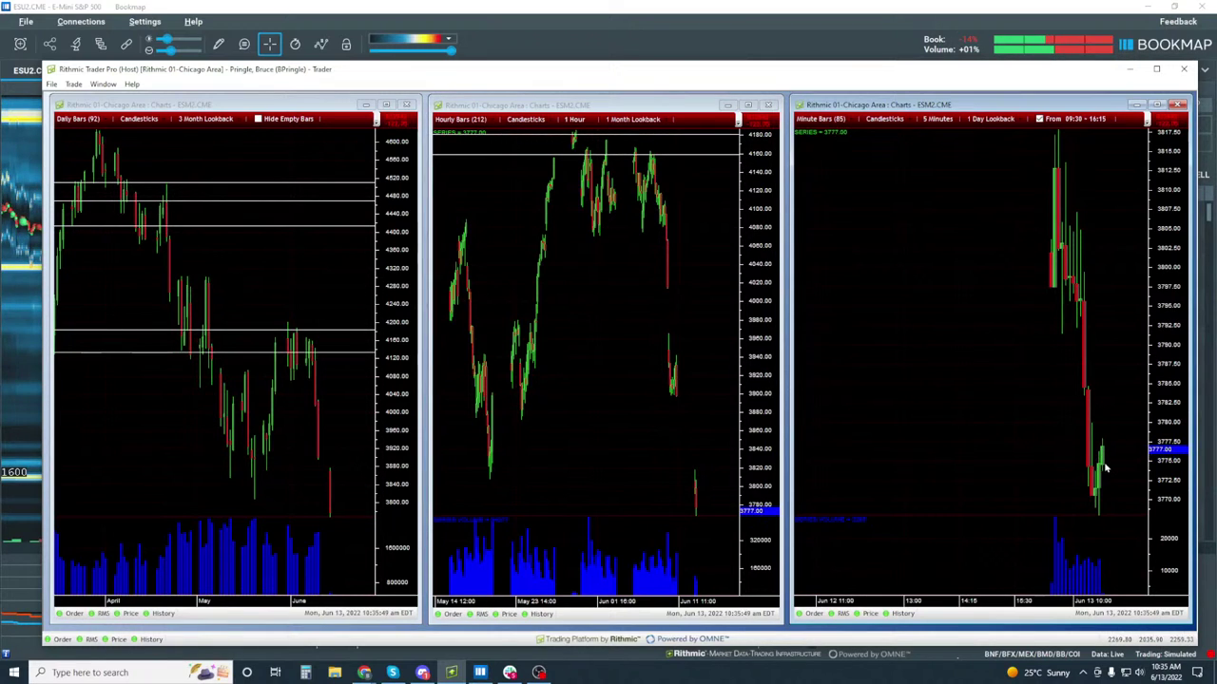
# Return to Bookmap and zoom the heatmap in to about 10:15–10:35, prices 3766–3796.
pyautogui.click(1129, 69)
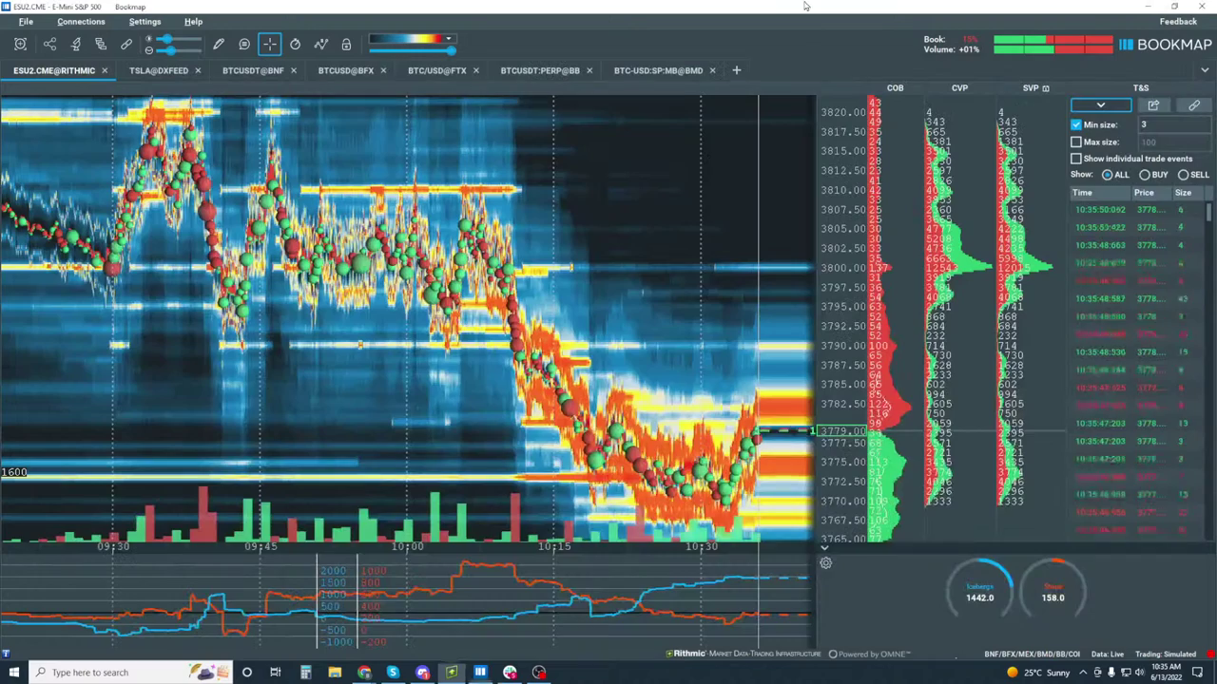
pyautogui.scroll(3, 698, 452)
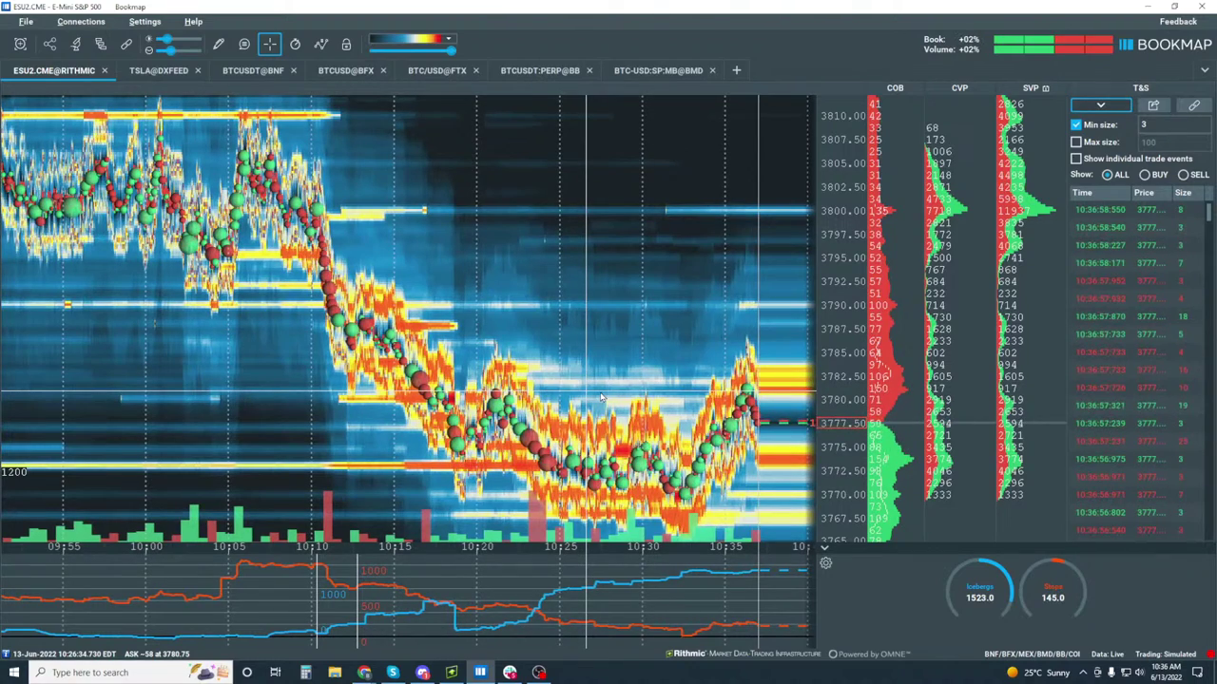
pyautogui.scroll(3, 600, 397)
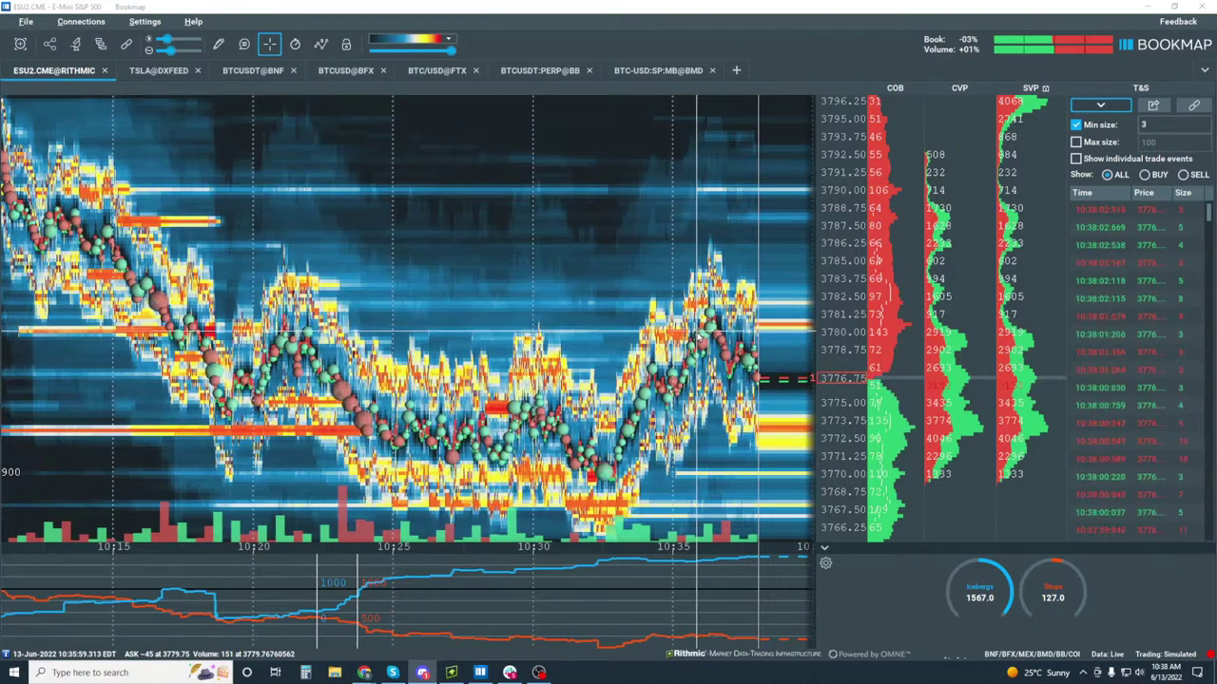
# Zoom out to prices up to about 3817 over 10:05–10:35, then back in slightly.
pyautogui.scroll(-3, 698, 334)
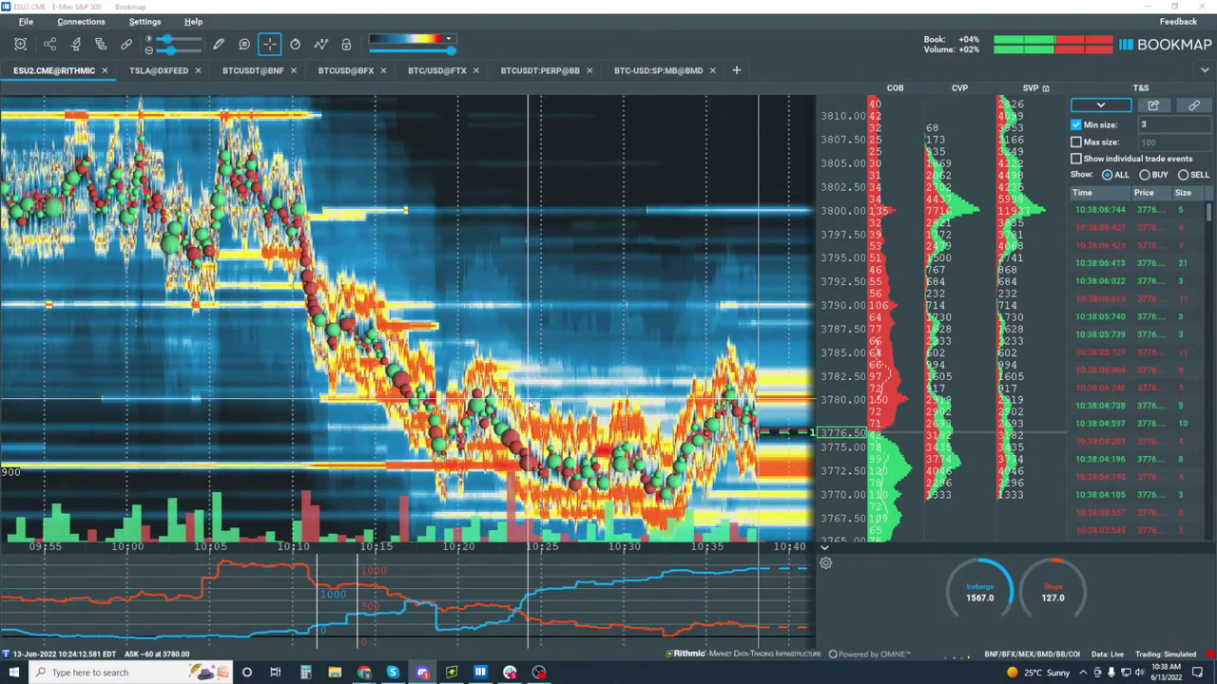
pyautogui.scroll(-1, 530, 406)
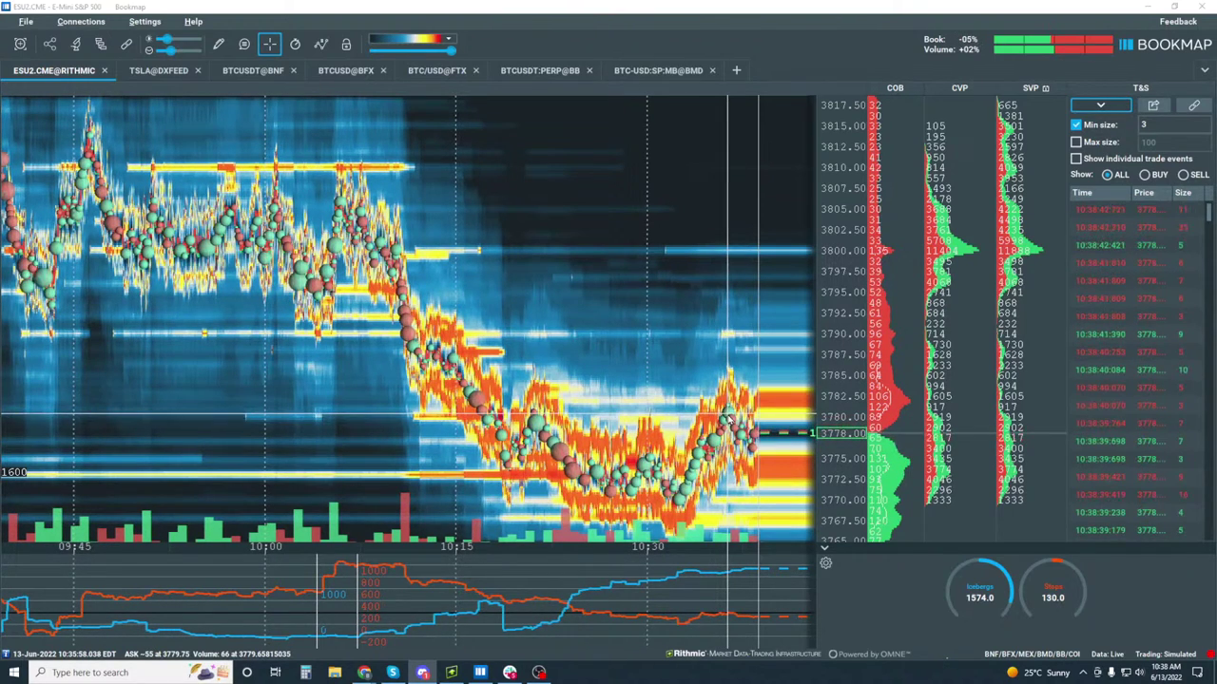
pyautogui.scroll(3, 813, 418)
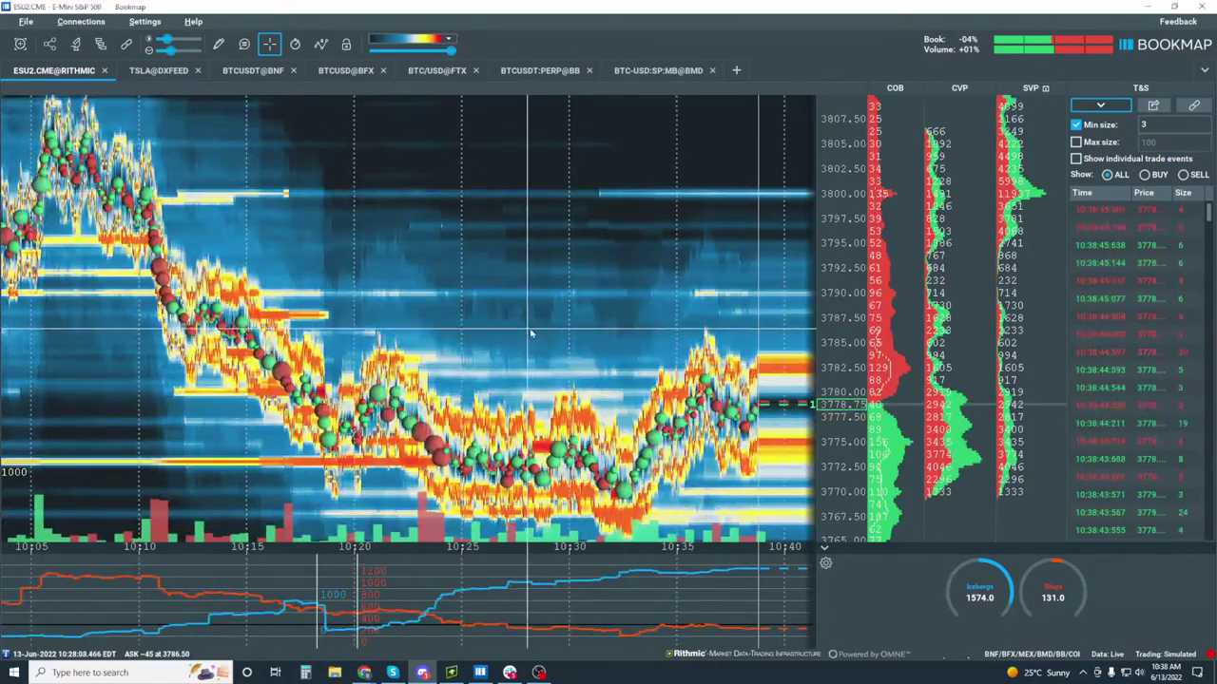
# Pan the heatmap off live to show about 10:05–10:40 with prices 3757–3800.
pyautogui.moveTo(512, 383); pyautogui.dragTo(589, 326)
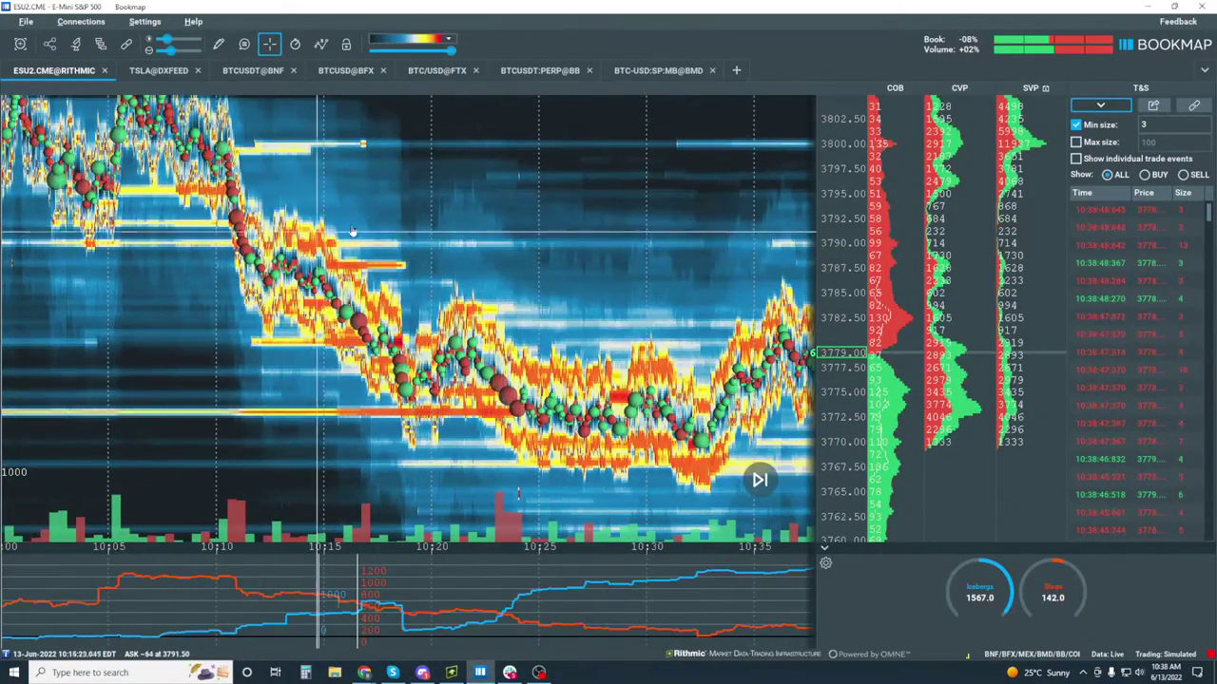
pyautogui.moveTo(383, 243); pyautogui.dragTo(385, 176)
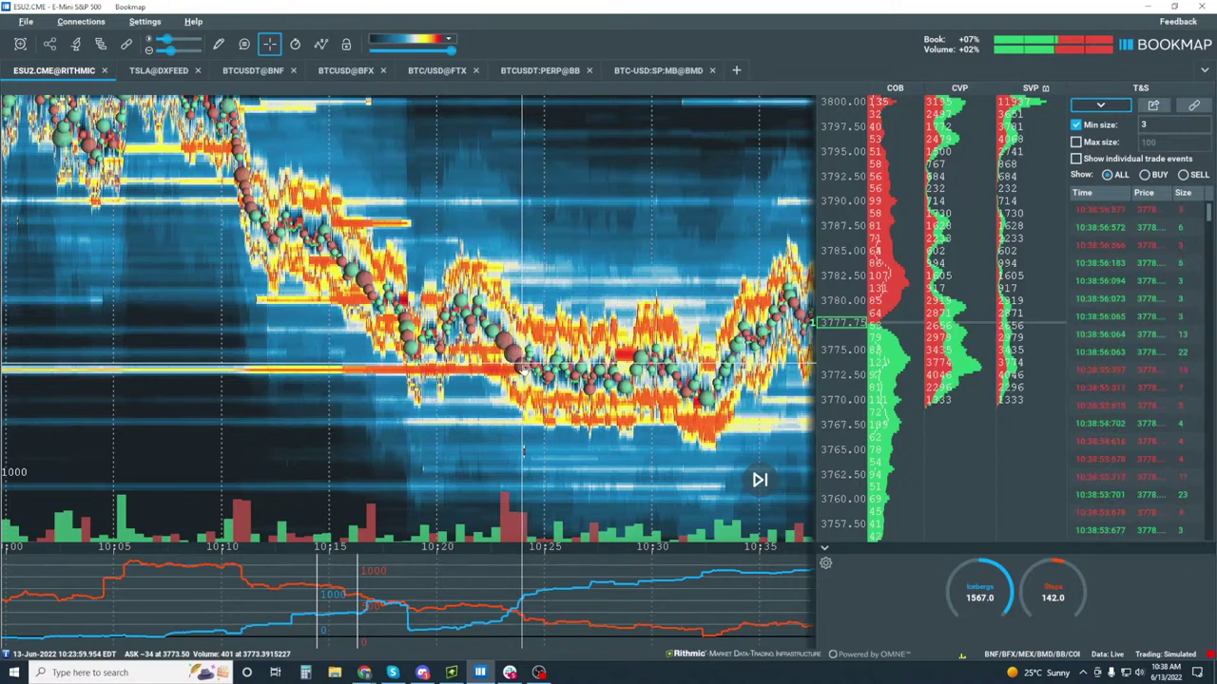
pyautogui.moveTo(523, 452); pyautogui.dragTo(414, 469)
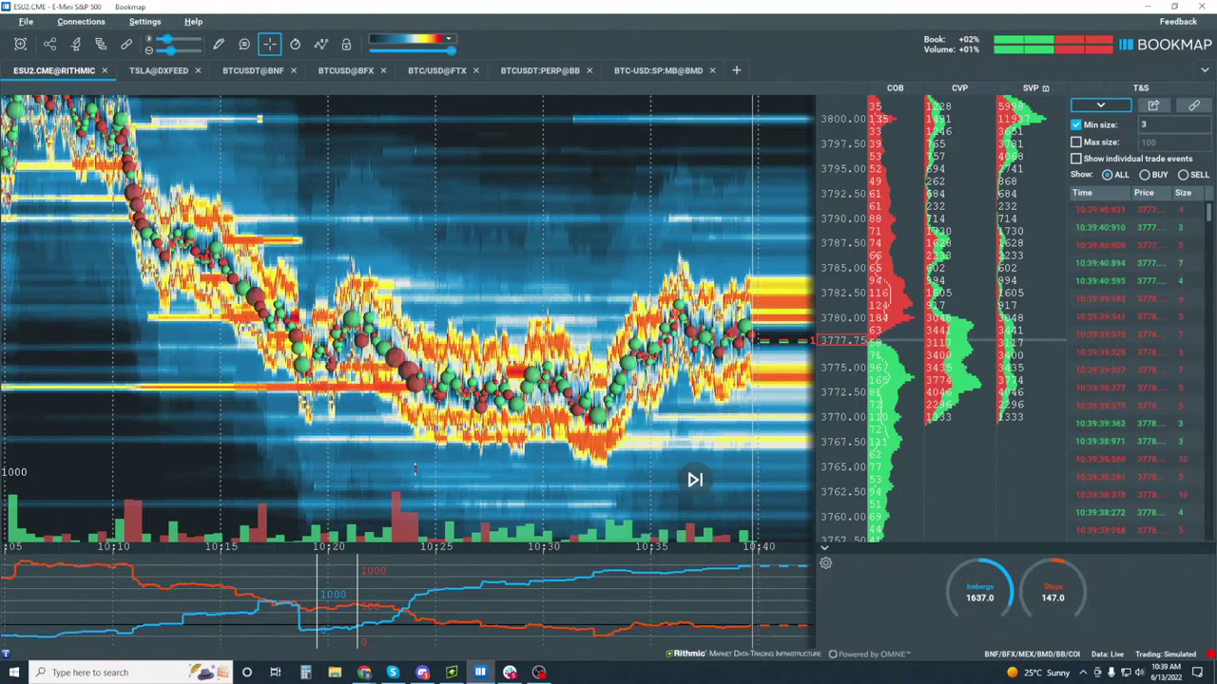
pyautogui.hotkey('alt', 'Tab')
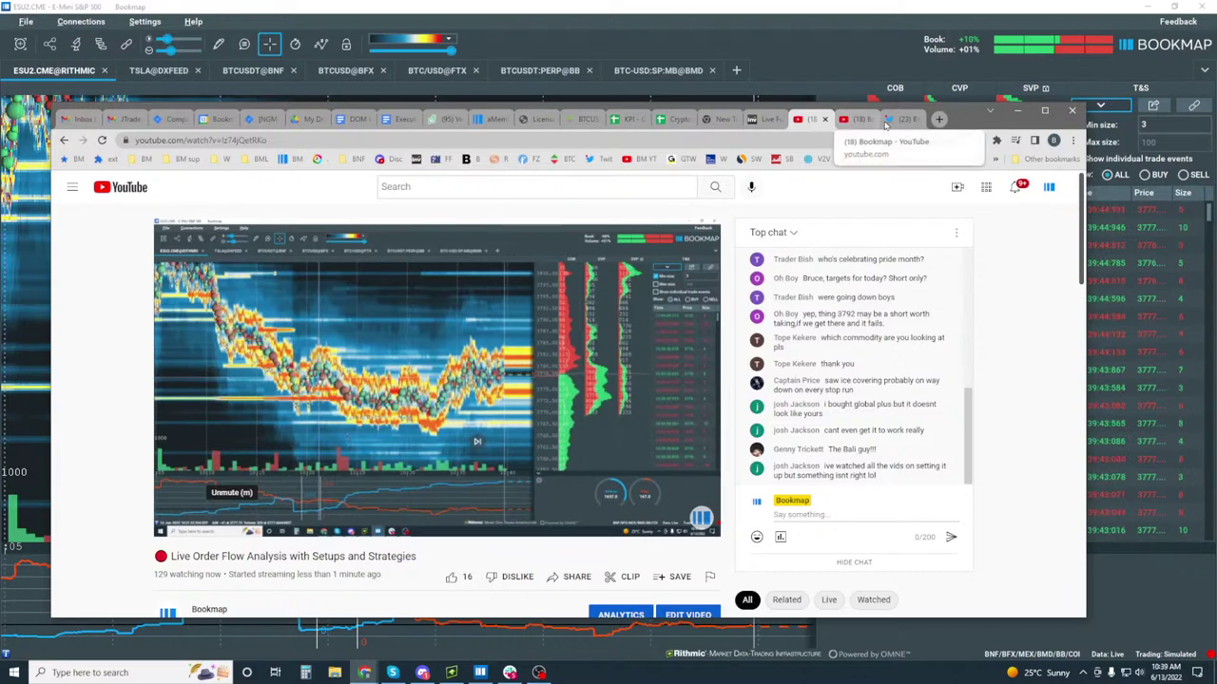
pyautogui.click(903, 119)
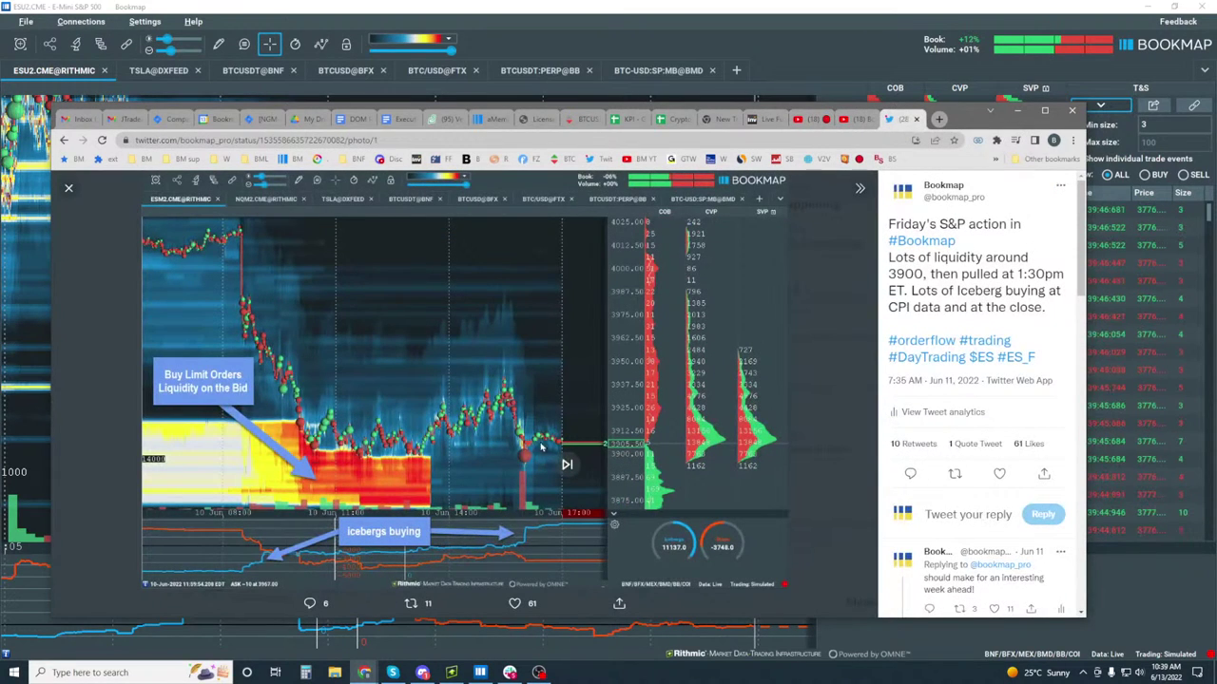
pyautogui.press('super+Up')
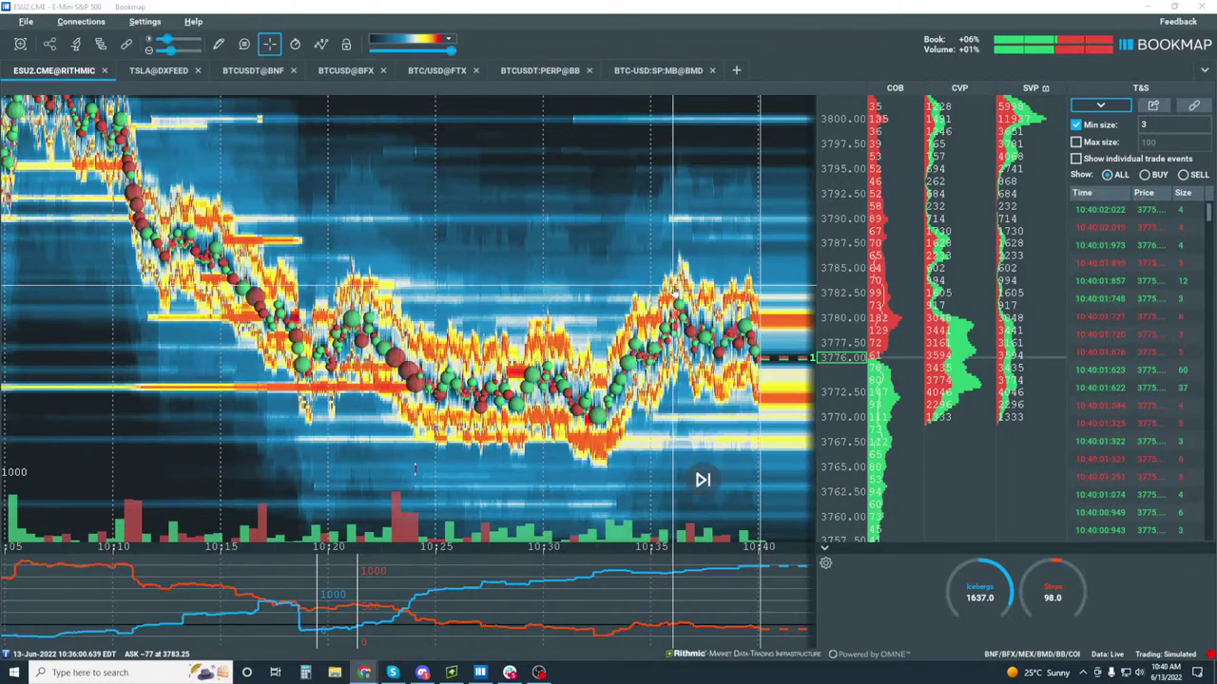
# Bring the Rithmic ESM2 daily, hourly and 5-minute candlestick charts in front of Bookmap.
pyautogui.click(451, 672)
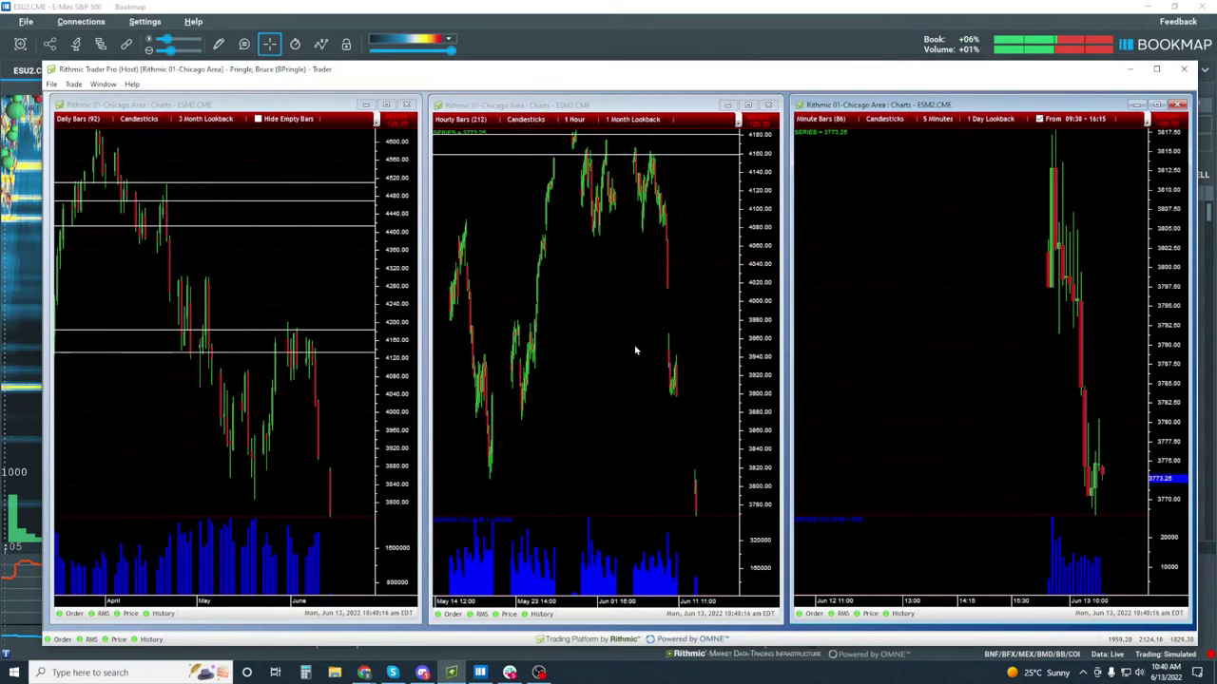
# Inspect the hourly ESM2 chart, then switch back to the Bookmap heatmap.
pyautogui.click(632, 399)
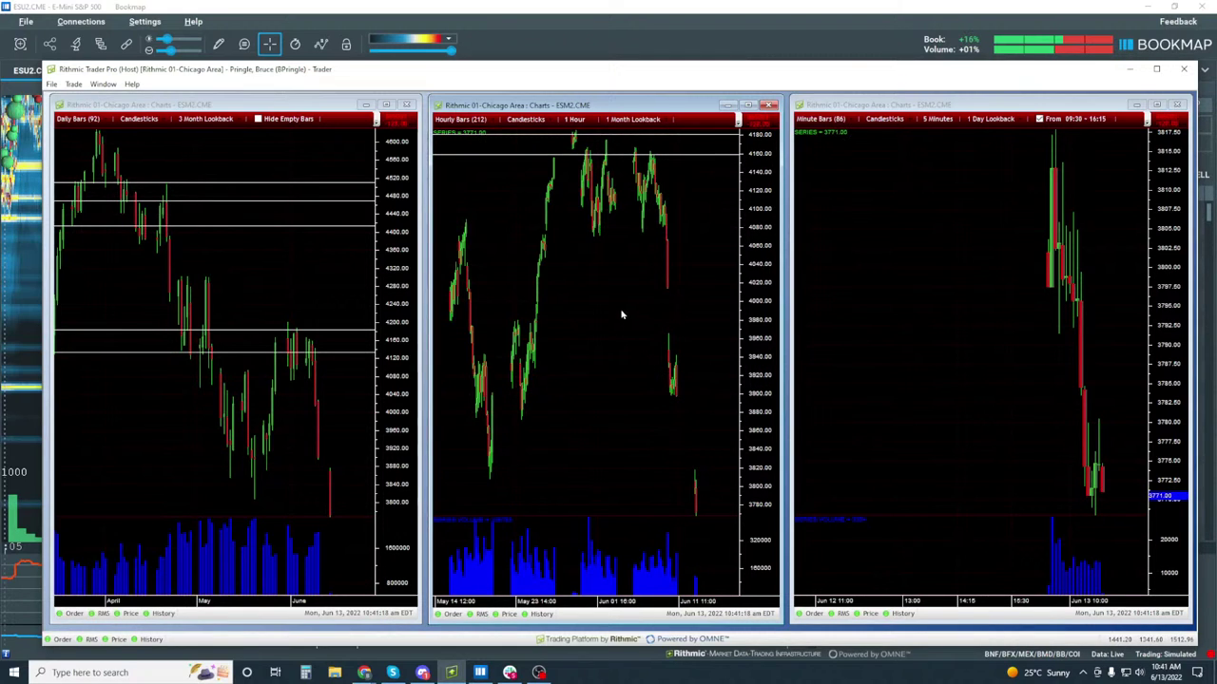
pyautogui.hotkey('alt', 'Tab')
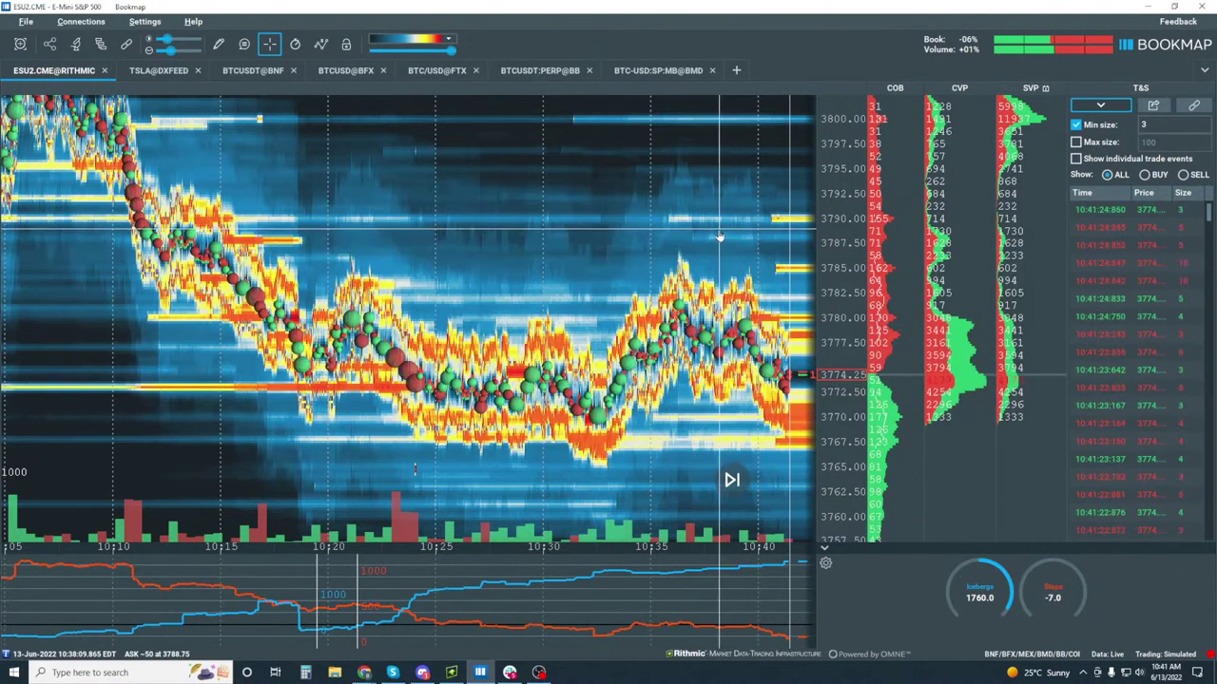
# Return the heatmap to live data and reframe it to about 10:20–10:40, prices 3762–3792.
pyautogui.click(732, 480)
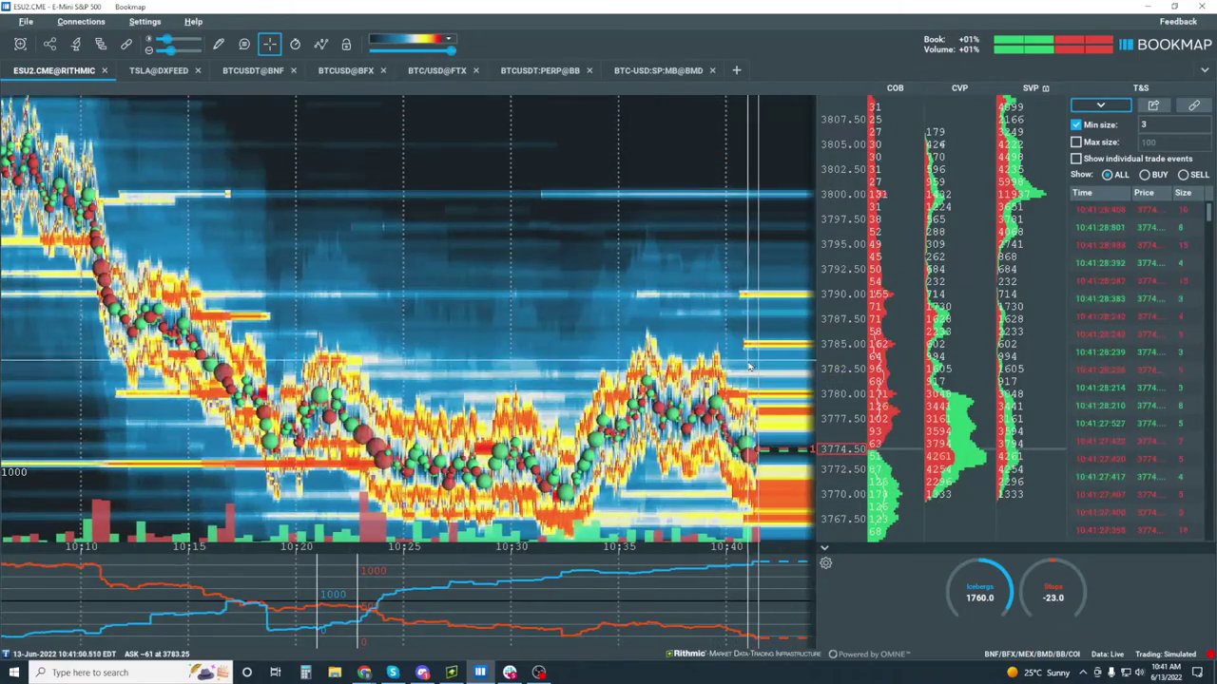
pyautogui.scroll(3, 717, 312)
pyautogui.scroll(2, 842, 244)
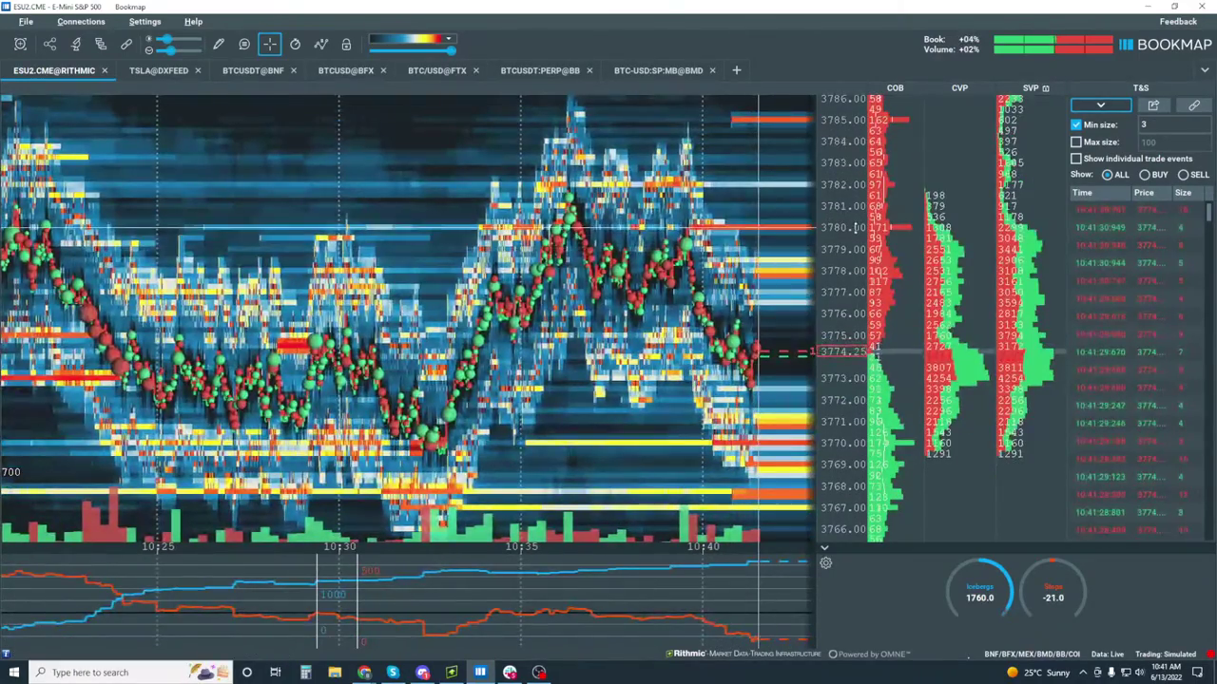
pyautogui.scroll(-2, 842, 244)
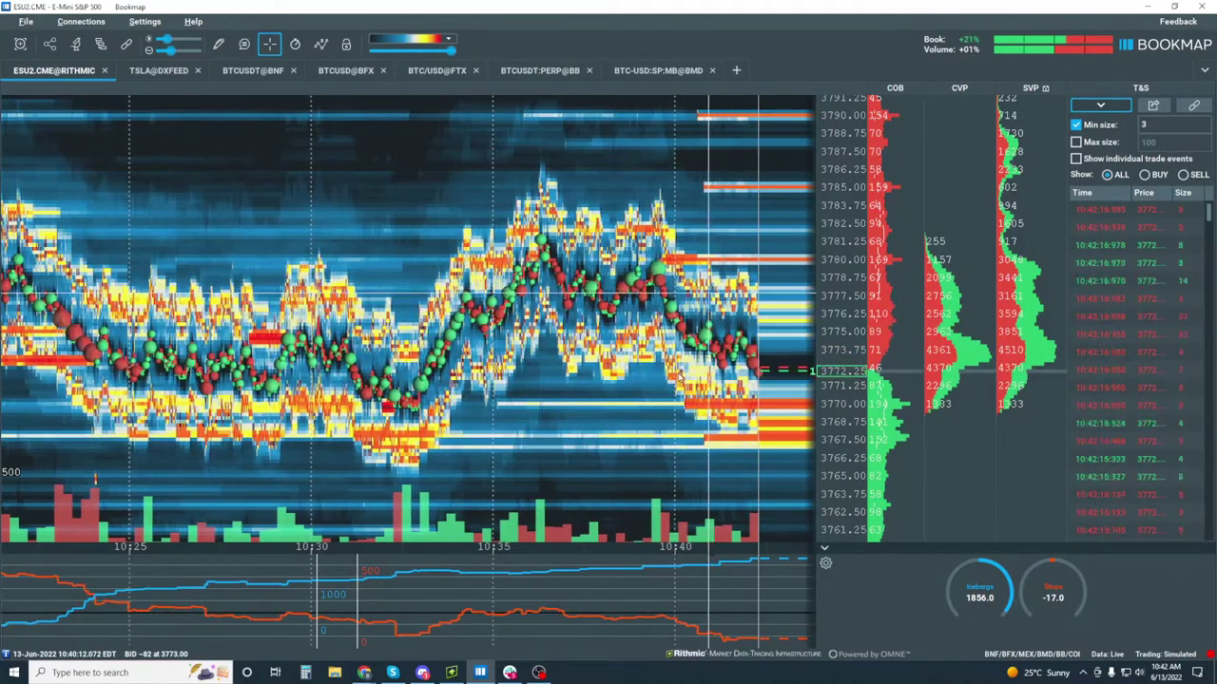
pyautogui.scroll(-2, 618, 380)
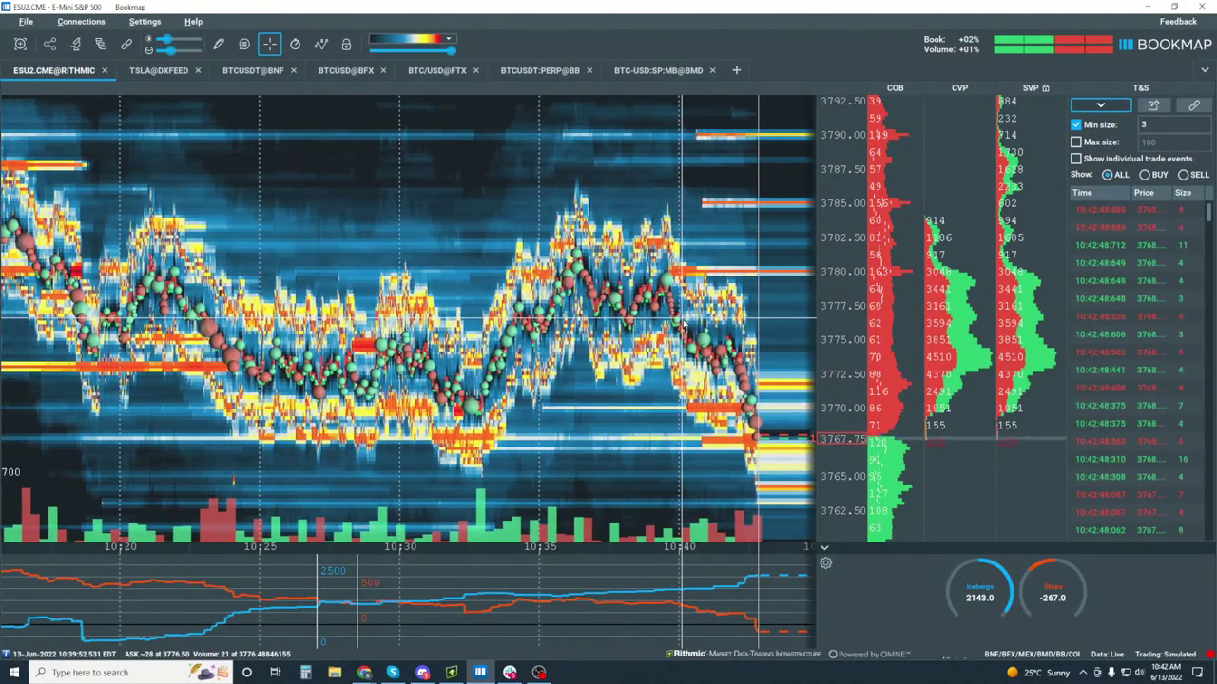
pyautogui.scroll(5, 681, 318)
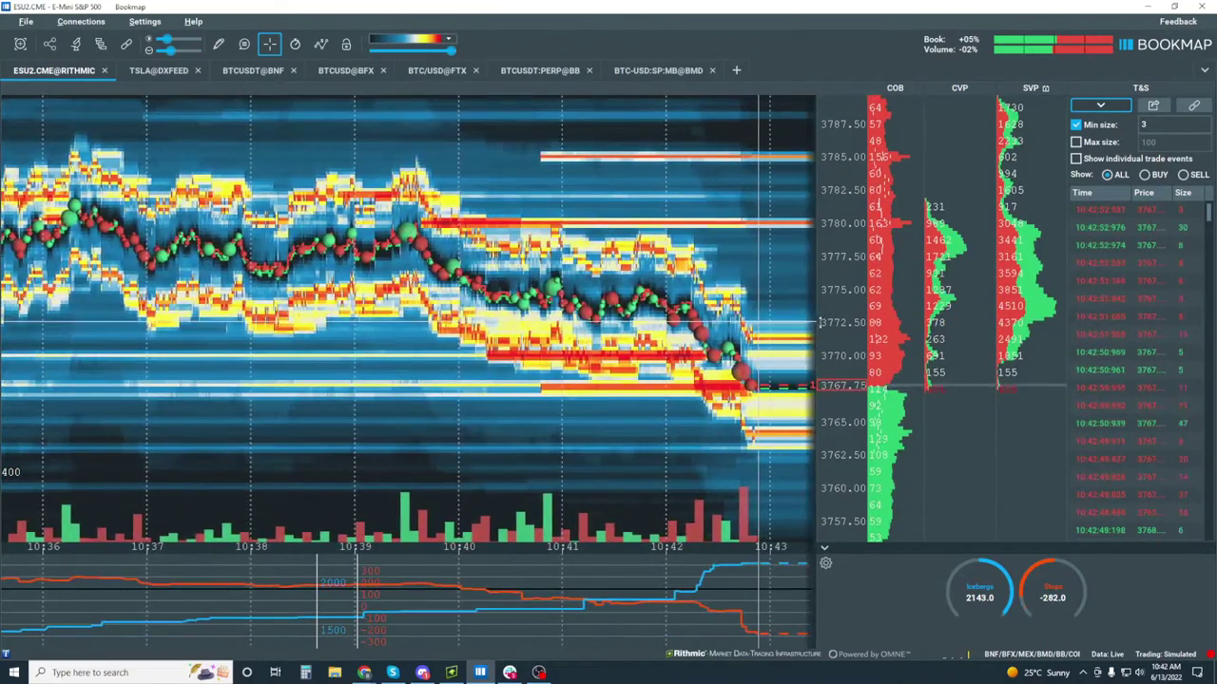
pyautogui.scroll(2, 732, 283)
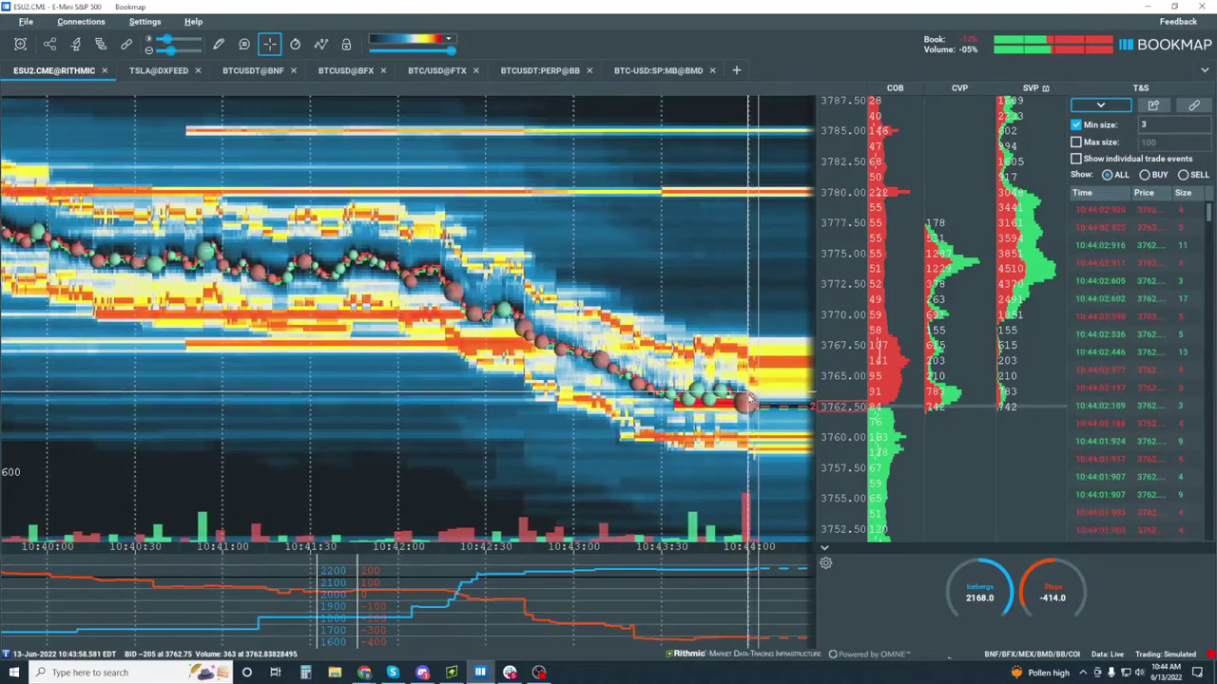
# Zoom the ES heatmap in to about two minutes spanning prices 3758–3772.
pyautogui.scroll(3, 782, 423)
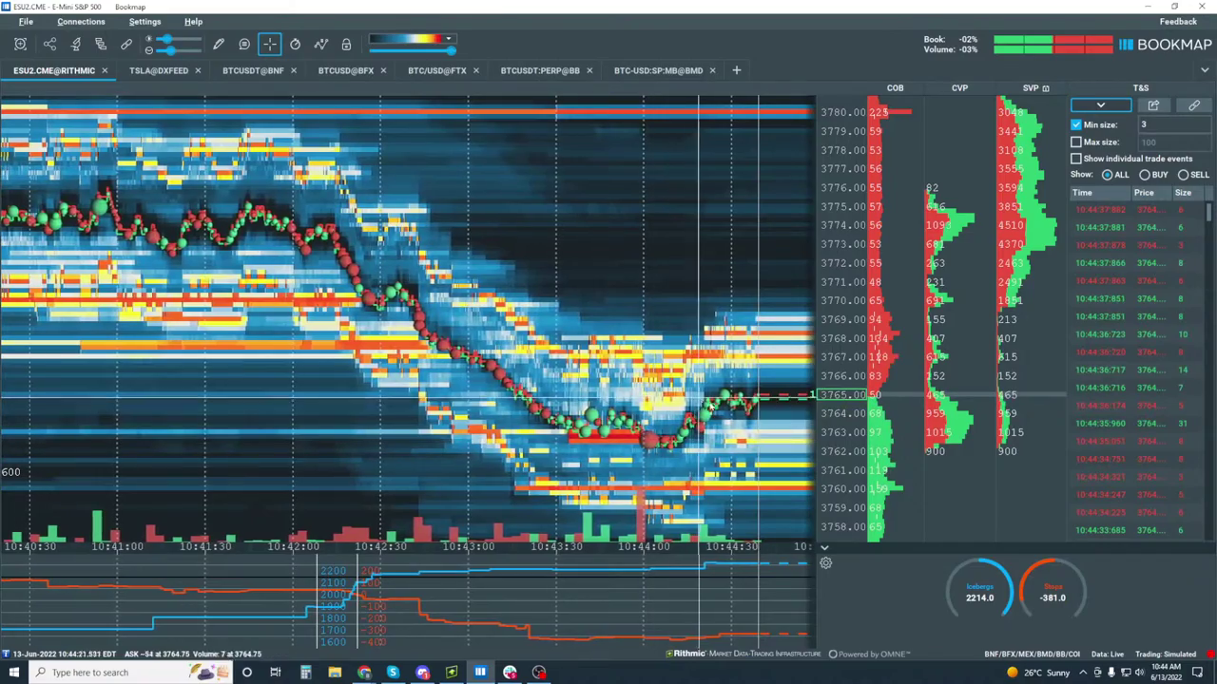
pyautogui.scroll(2, 772, 398)
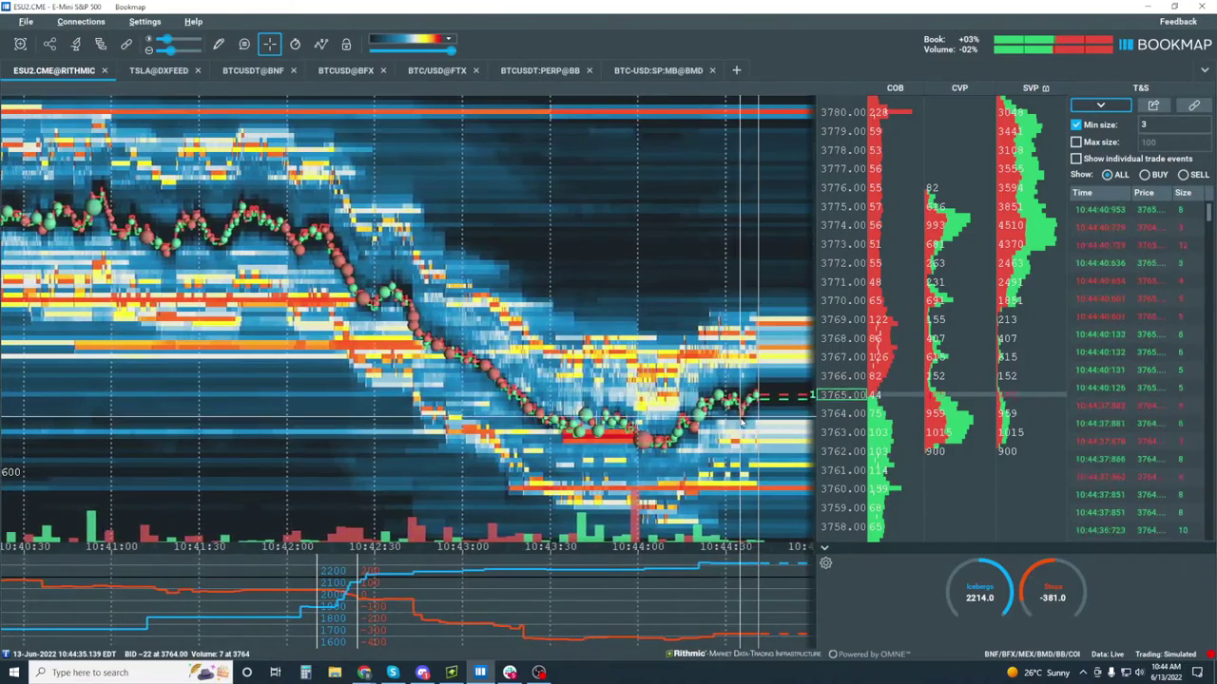
pyautogui.scroll(2, 741, 421)
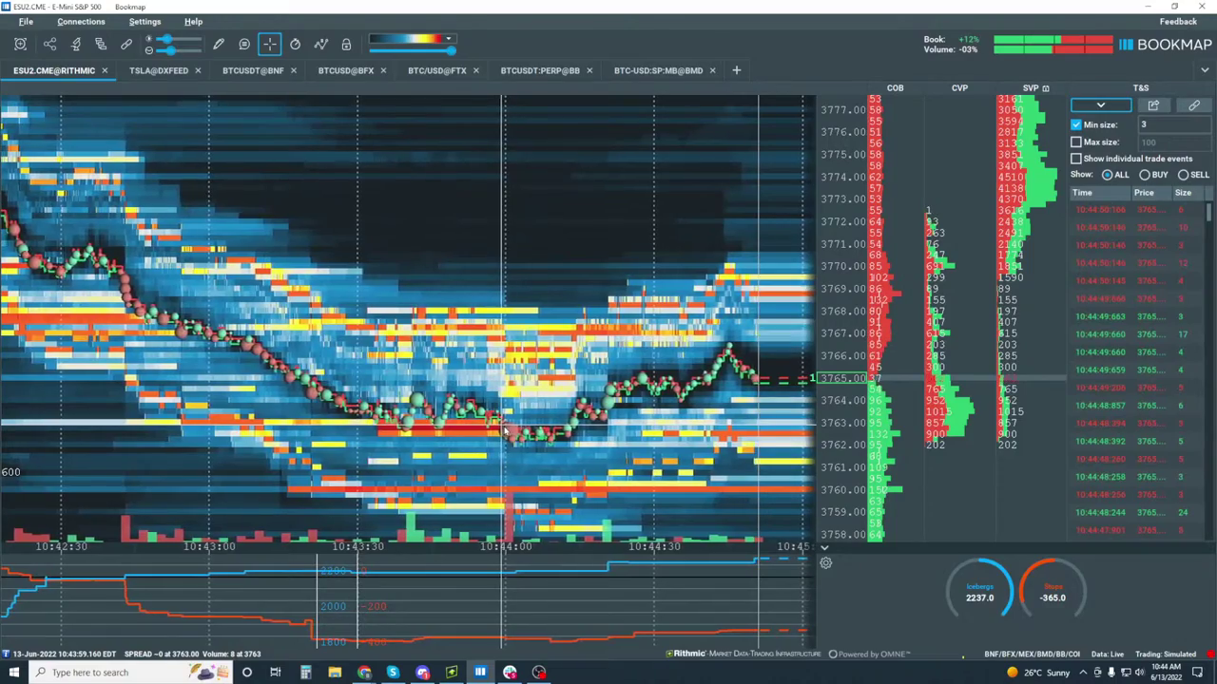
pyautogui.scroll(1, 457, 266)
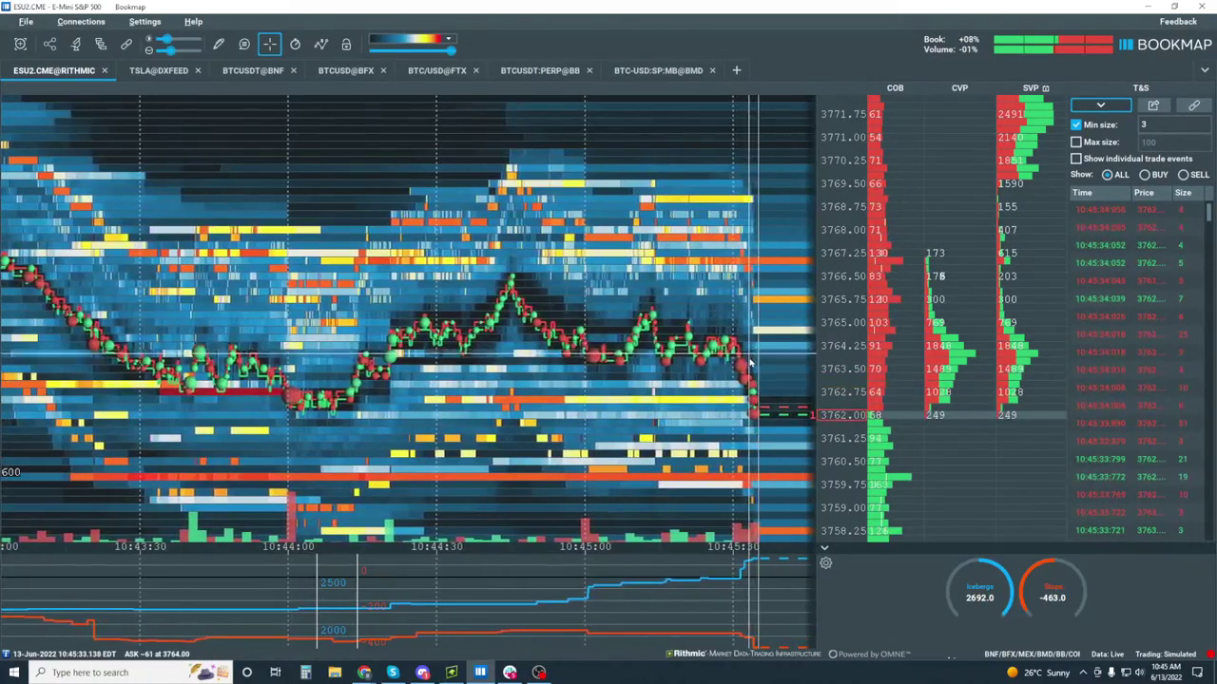
# Zoom the time axis in, then back out to a roughly 10:41–10:46 window.
pyautogui.scroll(3, 737, 358)
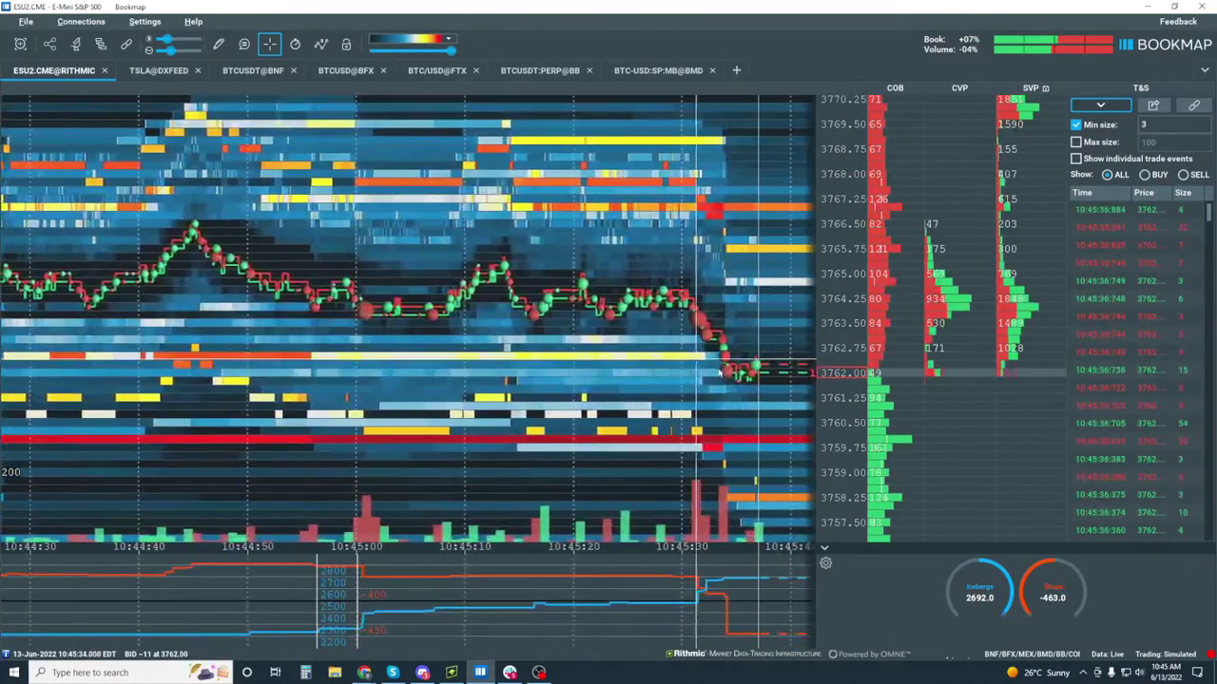
pyautogui.scroll(2, 731, 358)
pyautogui.scroll(3, 678, 375)
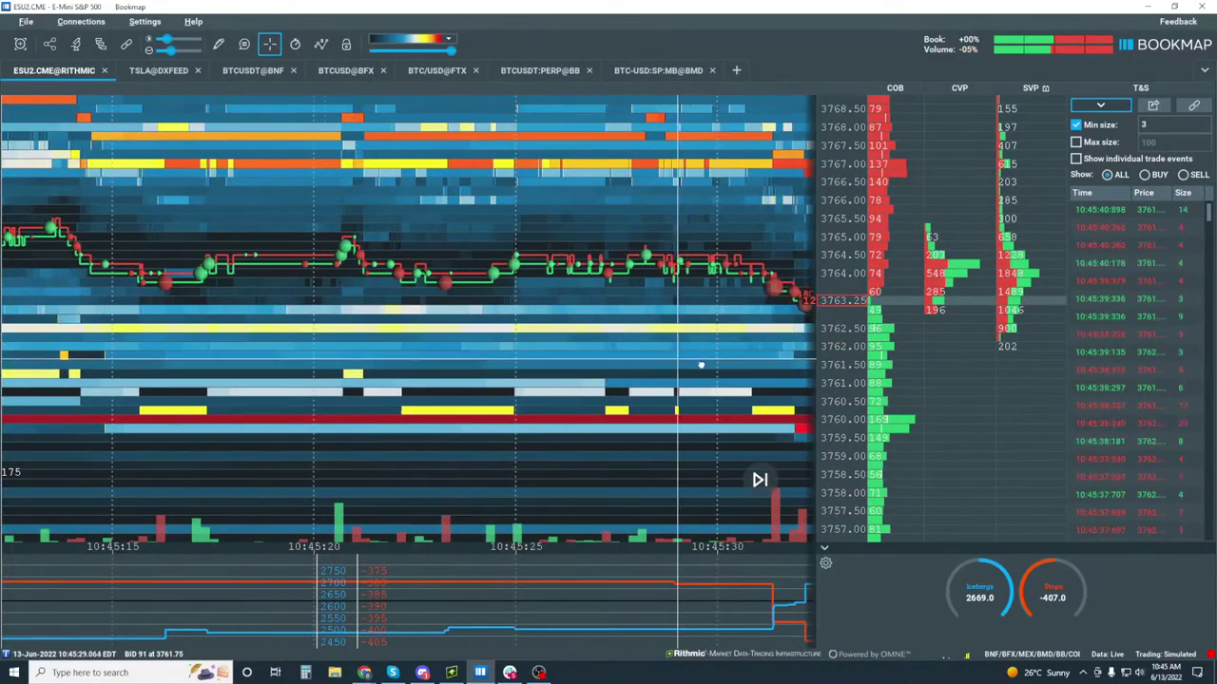
pyautogui.scroll(1, 836, 345)
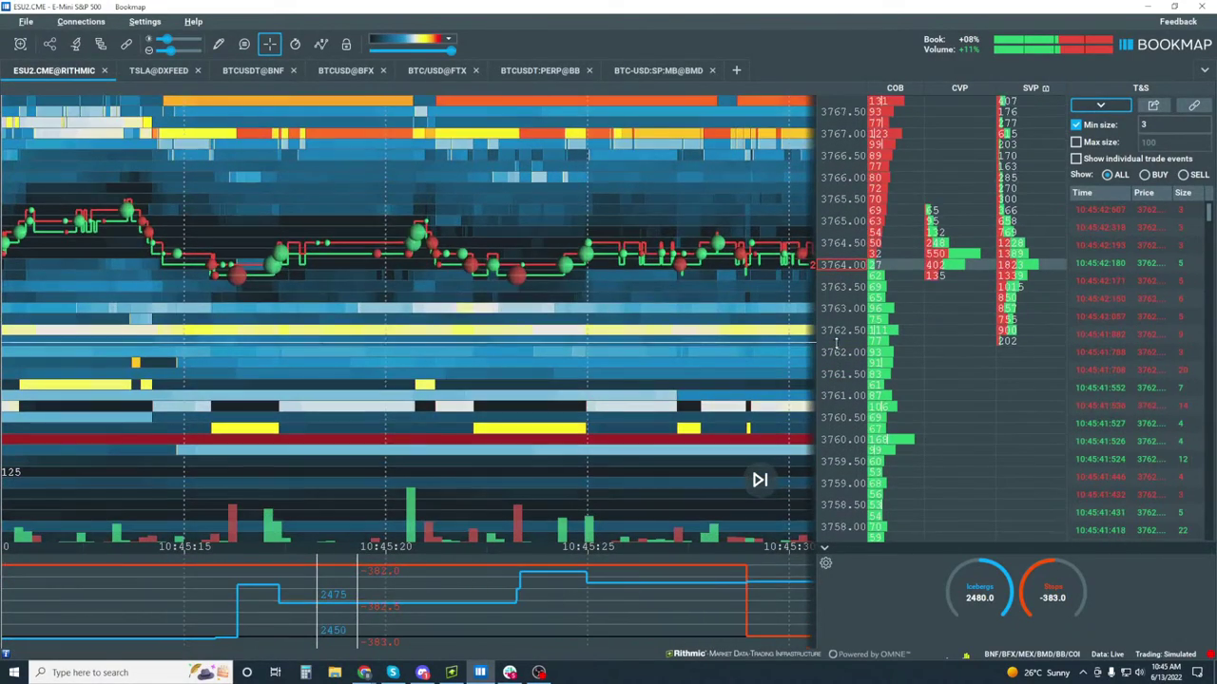
pyautogui.scroll(-5, 712, 341)
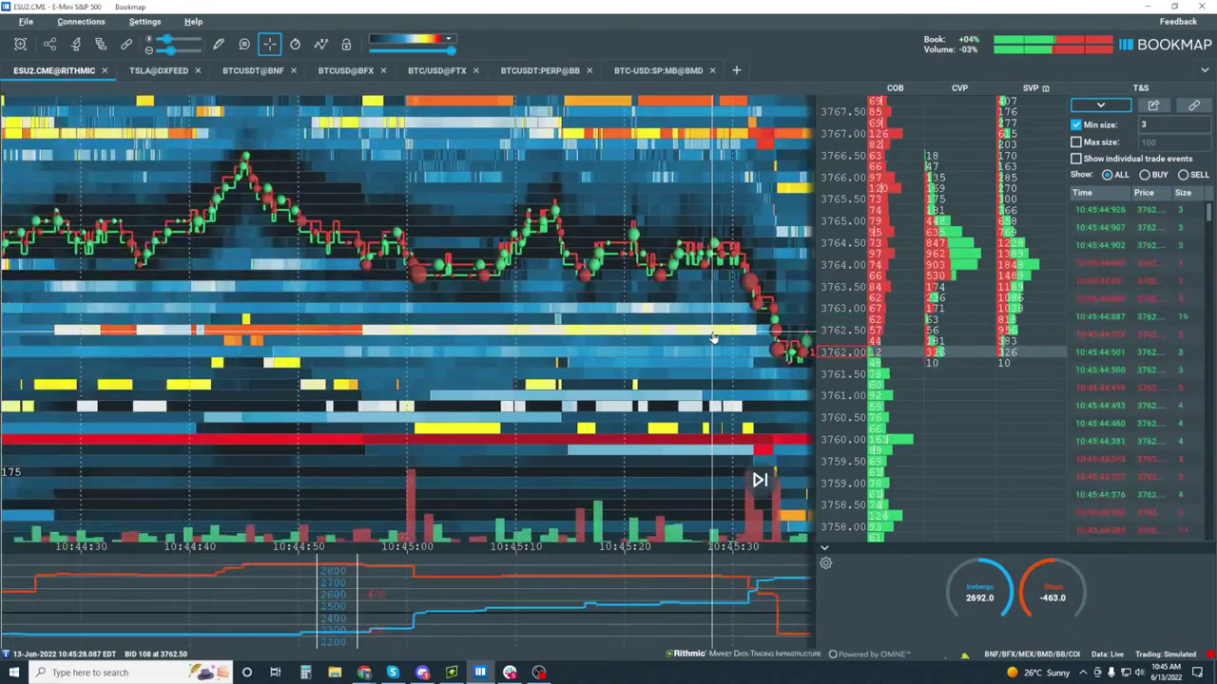
pyautogui.scroll(-1, 712, 337)
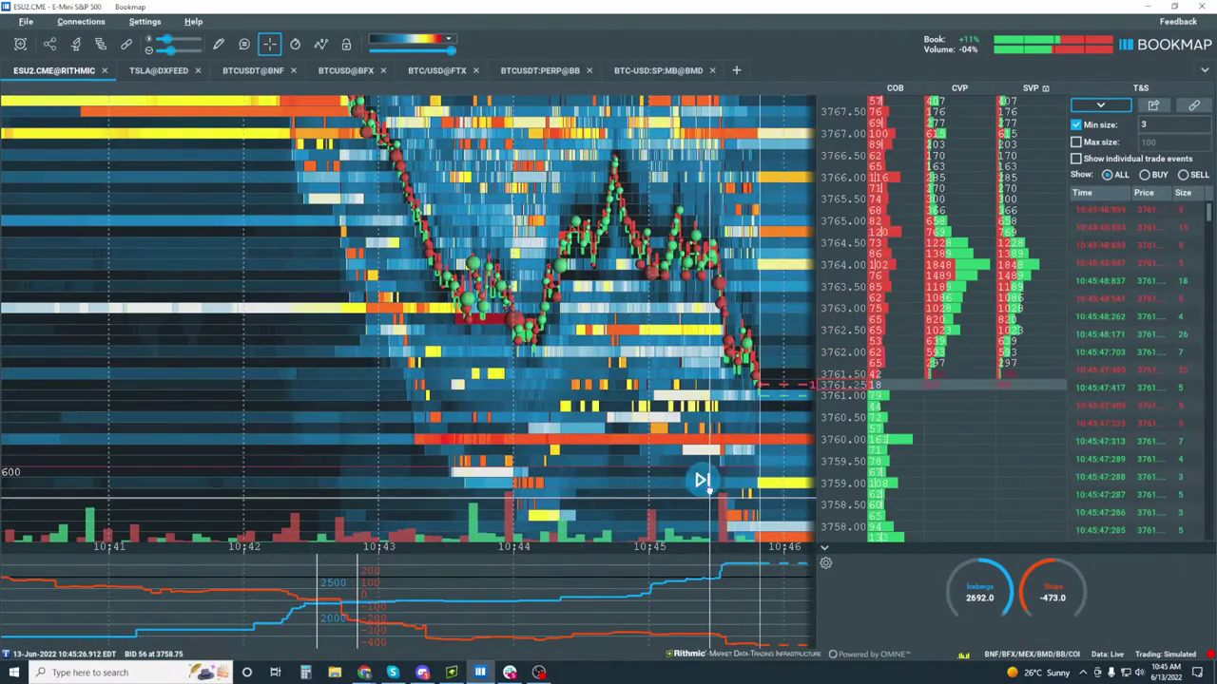
# Return the heatmap to live data and frame it from about 10:43 to just past 10:46.
pyautogui.click(702, 481)
pyautogui.scroll(6, 768, 392)
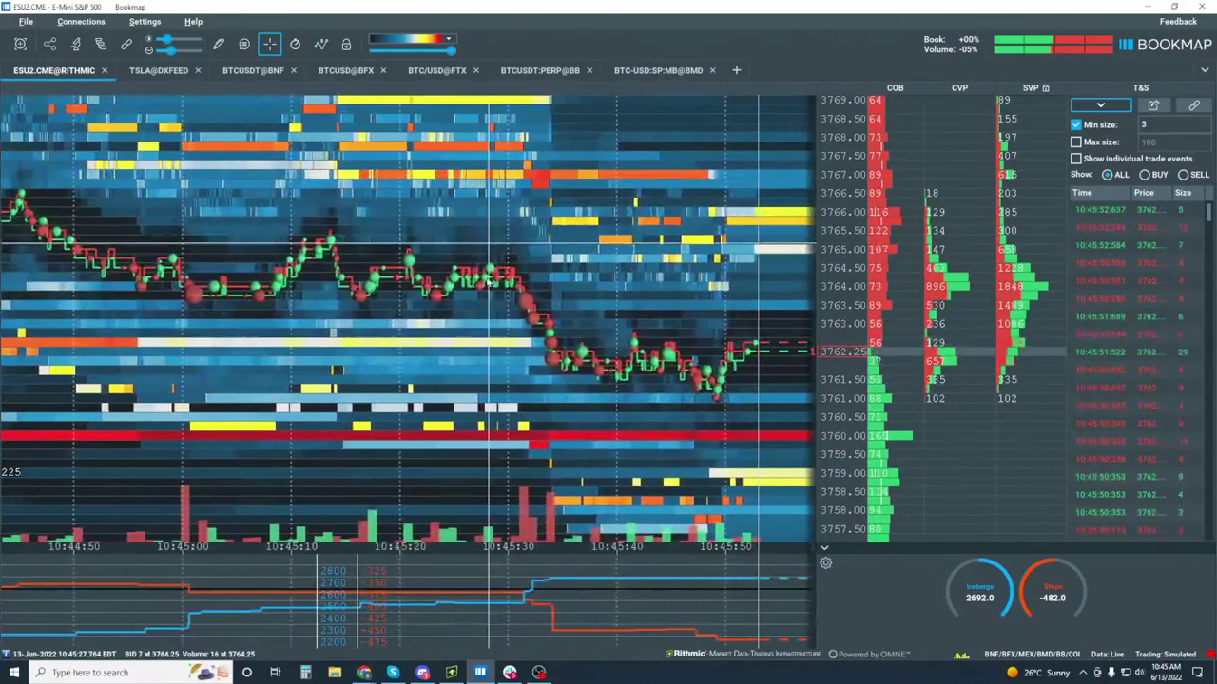
pyautogui.scroll(-3, 708, 309)
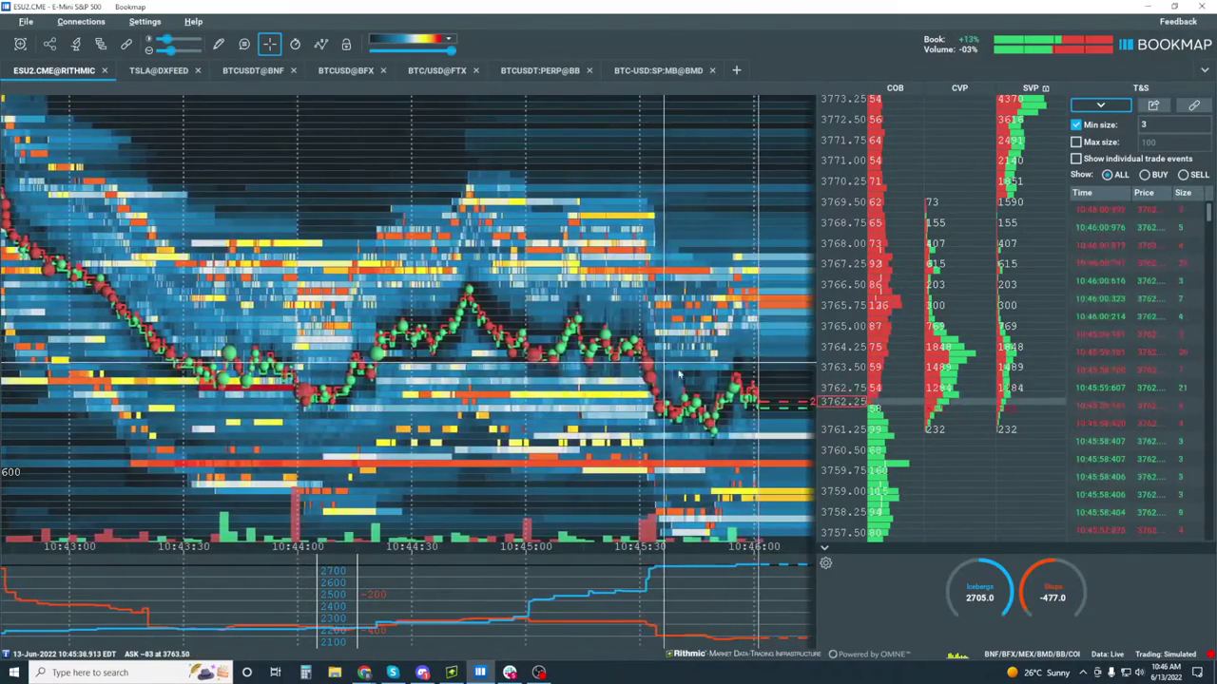
pyautogui.scroll(1, 654, 357)
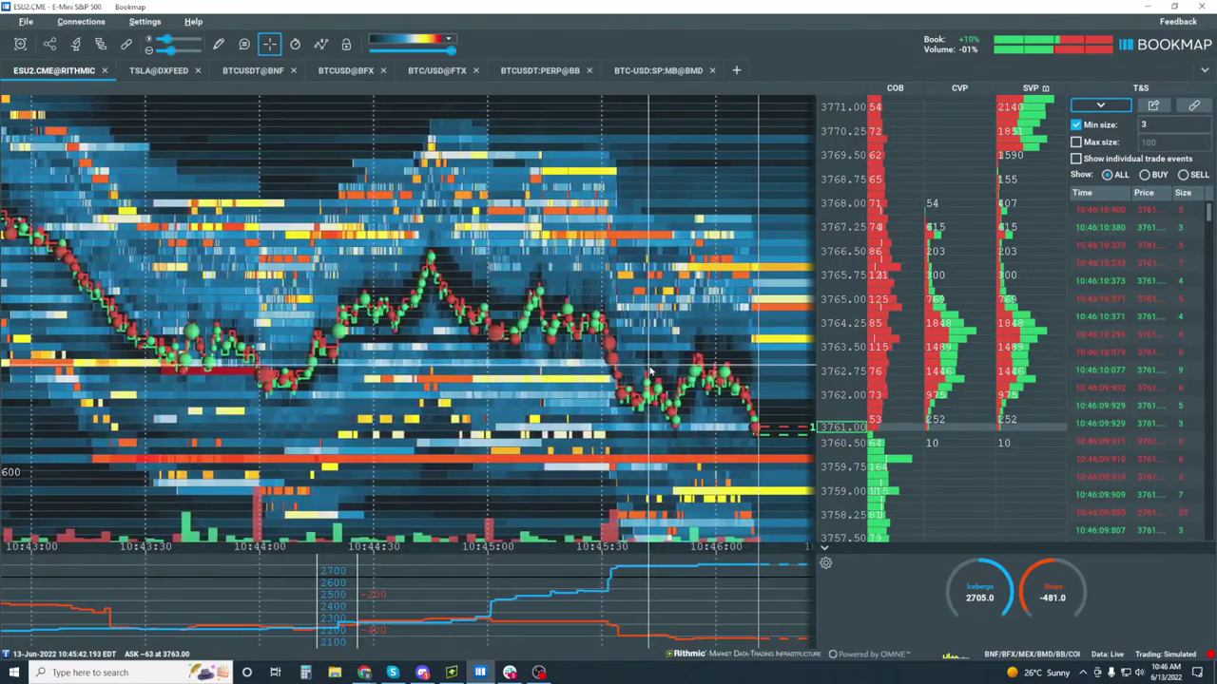
# Widen the view to a five-minute window, 10:42–10:47, with prices about 3750–3782.
pyautogui.scroll(-5, 649, 370)
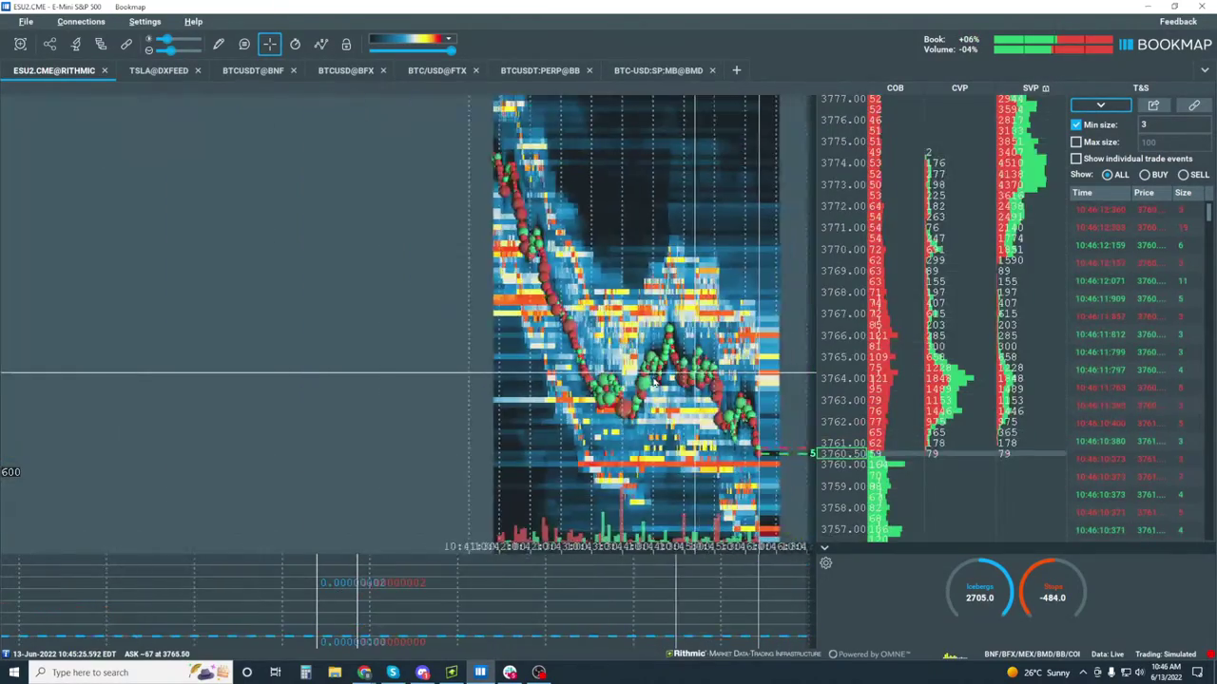
pyautogui.scroll(-3, 830, 307)
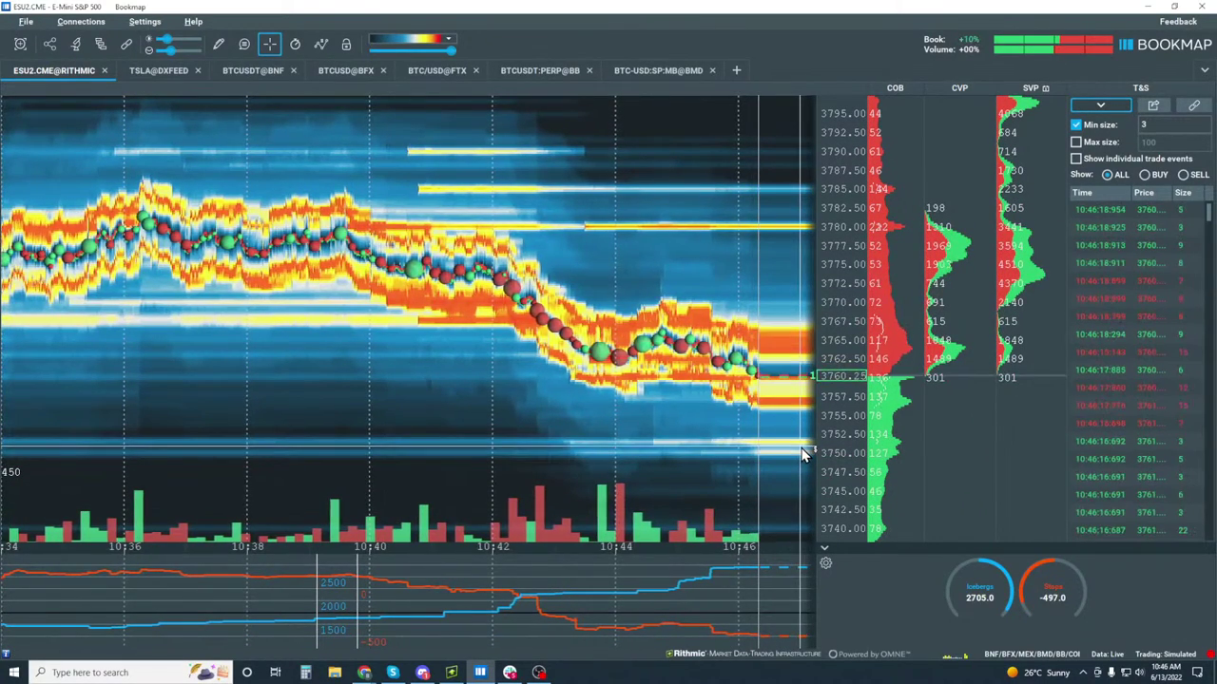
pyautogui.scroll(5, 739, 326)
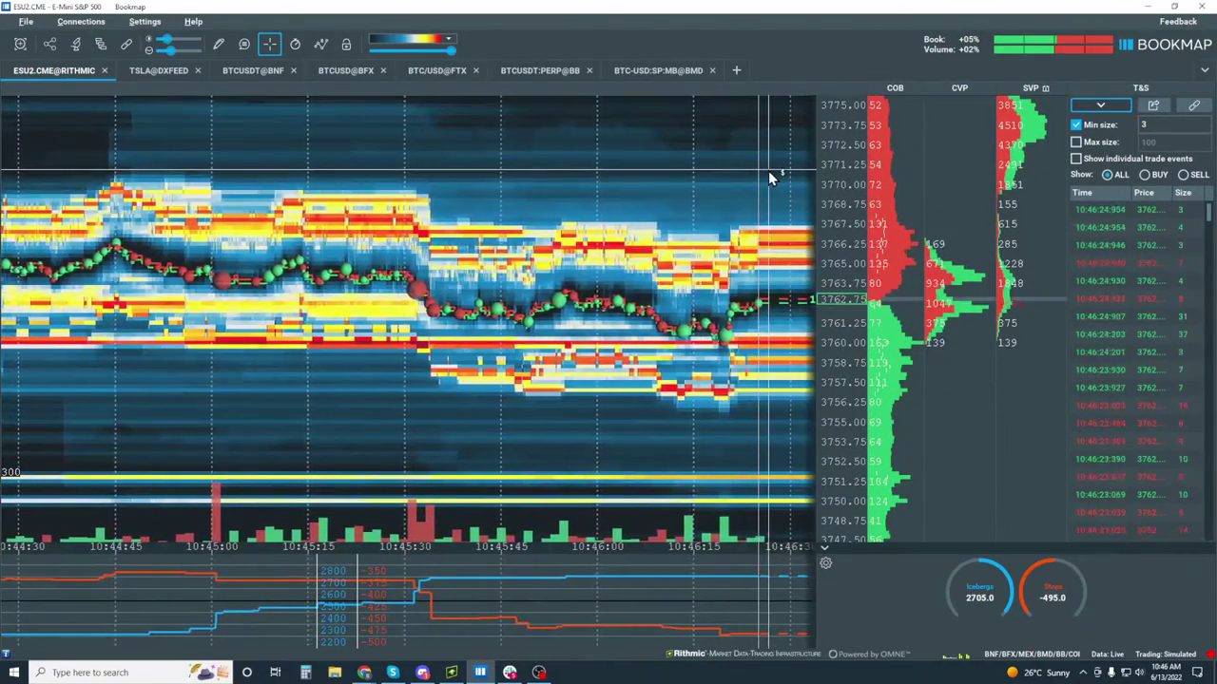
pyautogui.scroll(-2, 633, 298)
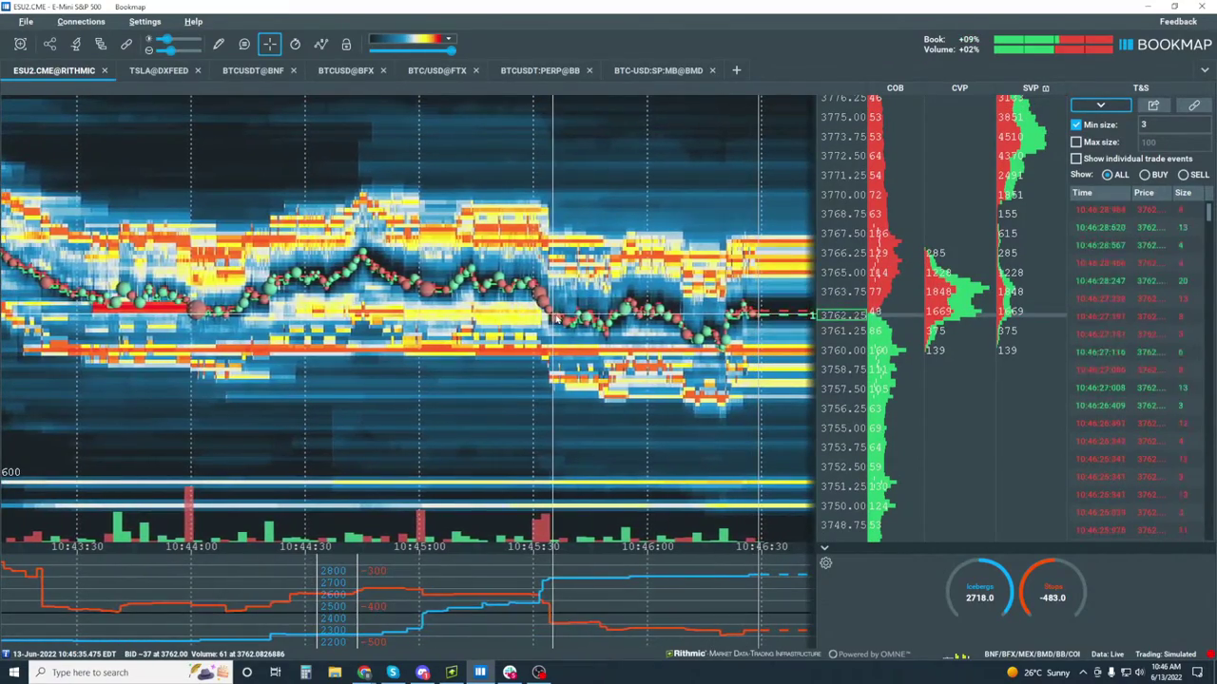
pyautogui.scroll(-2, 592, 298)
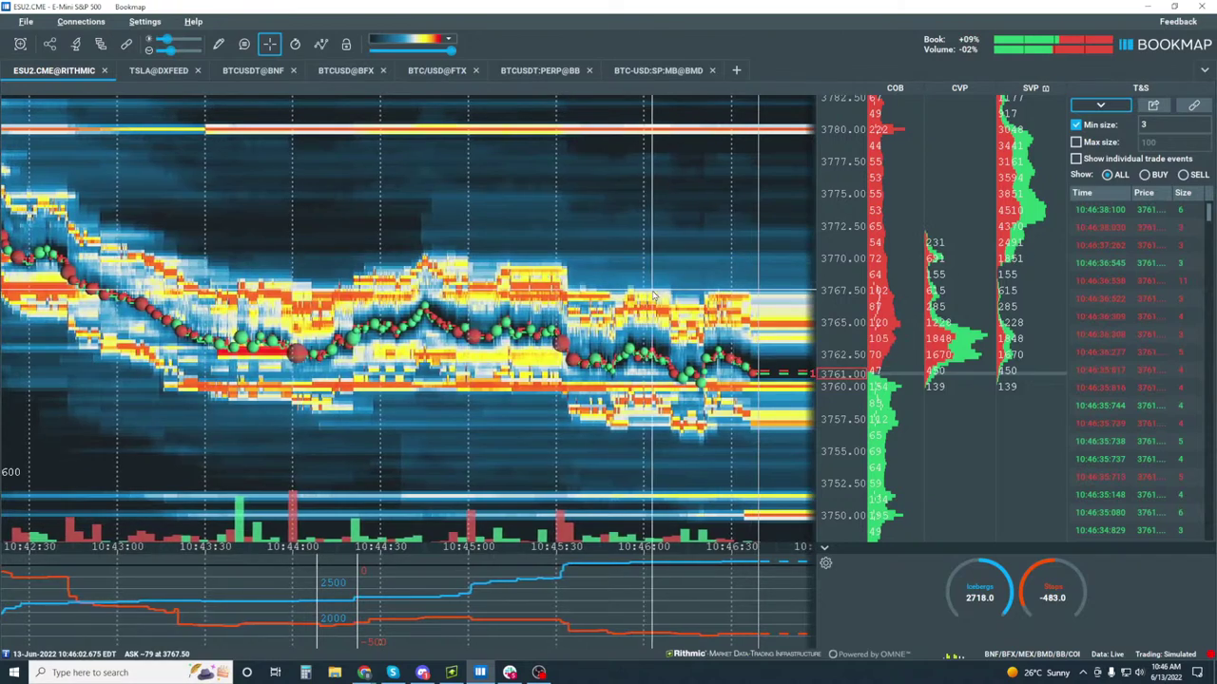
pyautogui.scroll(-2, 654, 298)
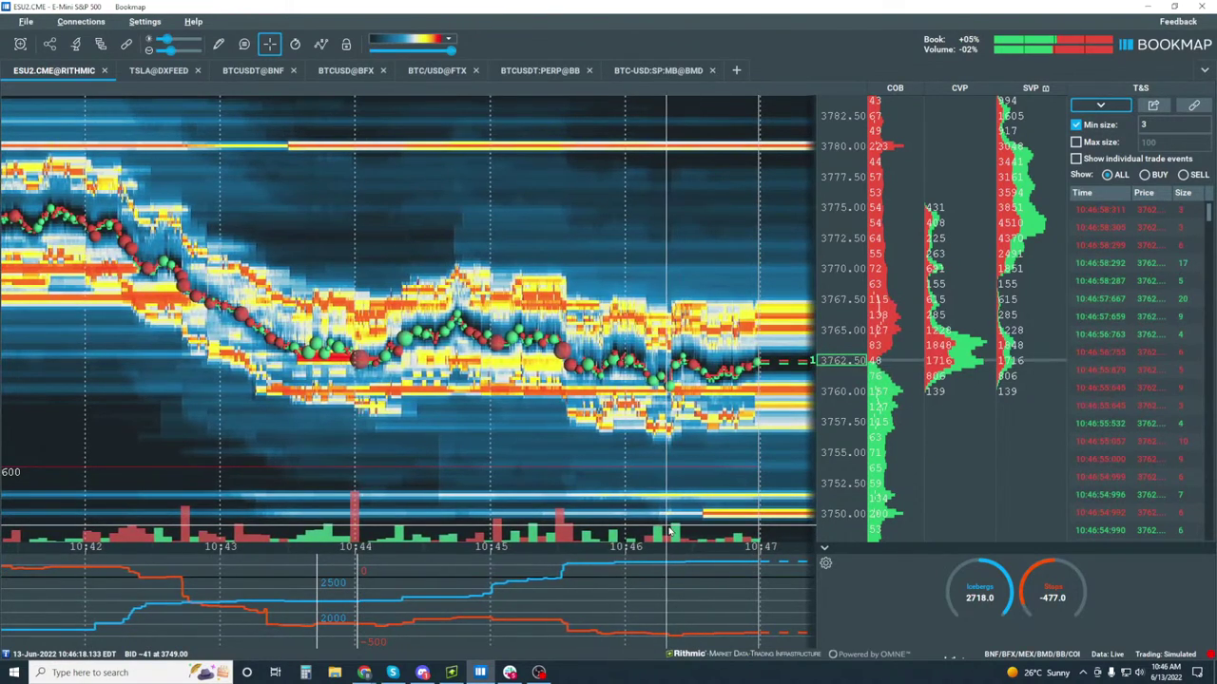
# Enable the Stops&Icebergs On-Chart add-on for ES and move its settings window aside.
pyautogui.click(100, 45)
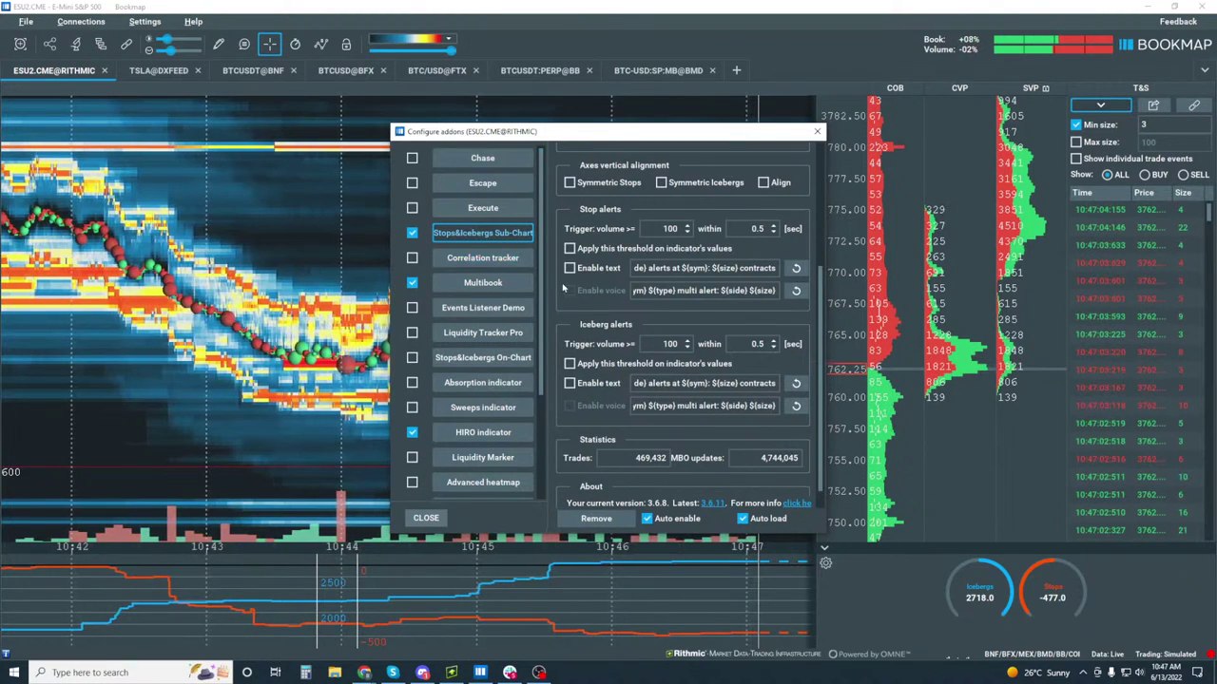
pyautogui.moveTo(544, 287); pyautogui.dragTo(547, 399)
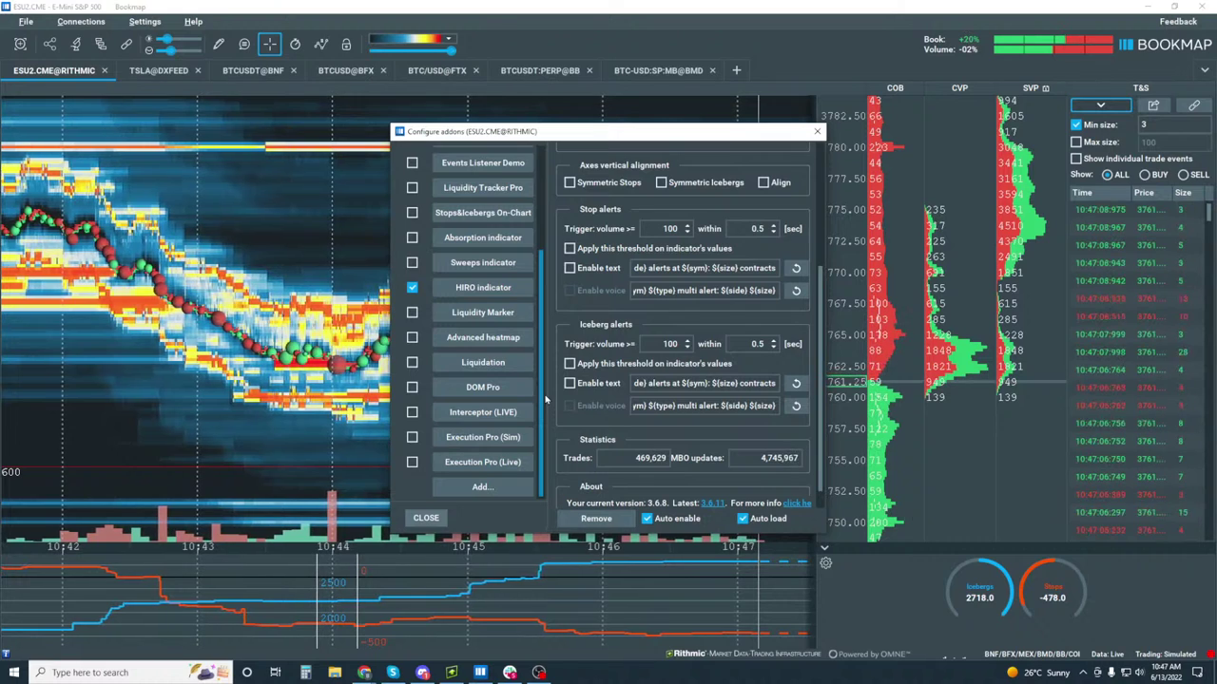
pyautogui.click(412, 213)
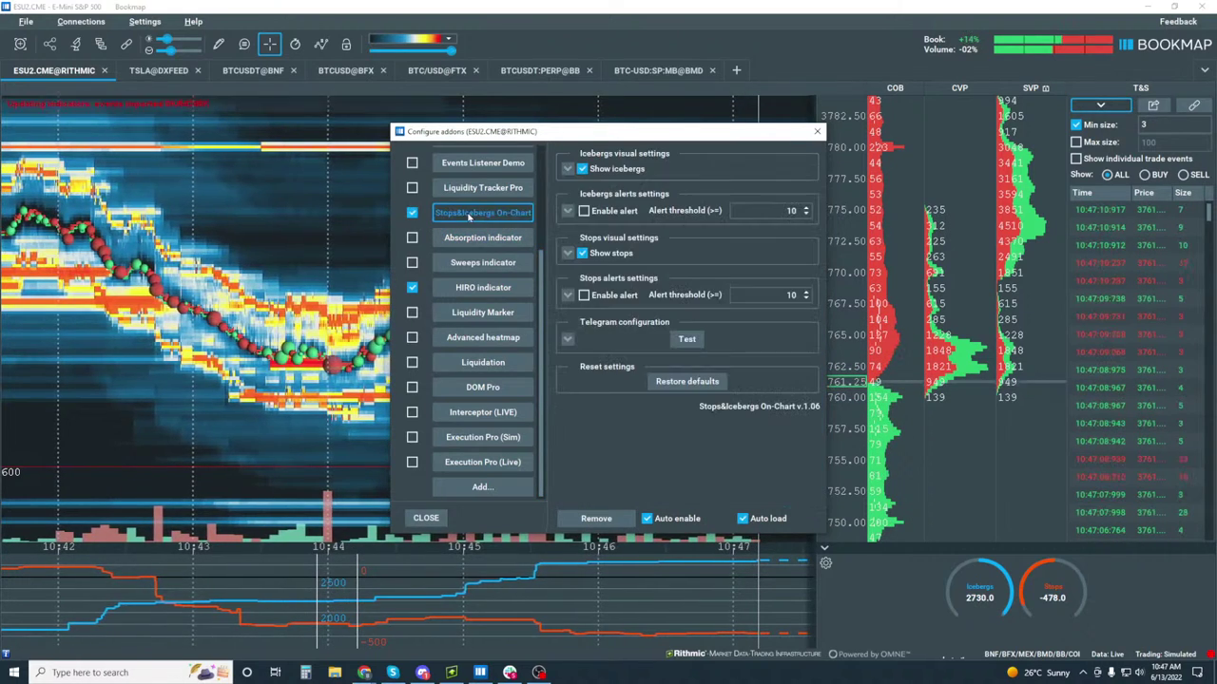
pyautogui.moveTo(614, 133); pyautogui.dragTo(384, 146)
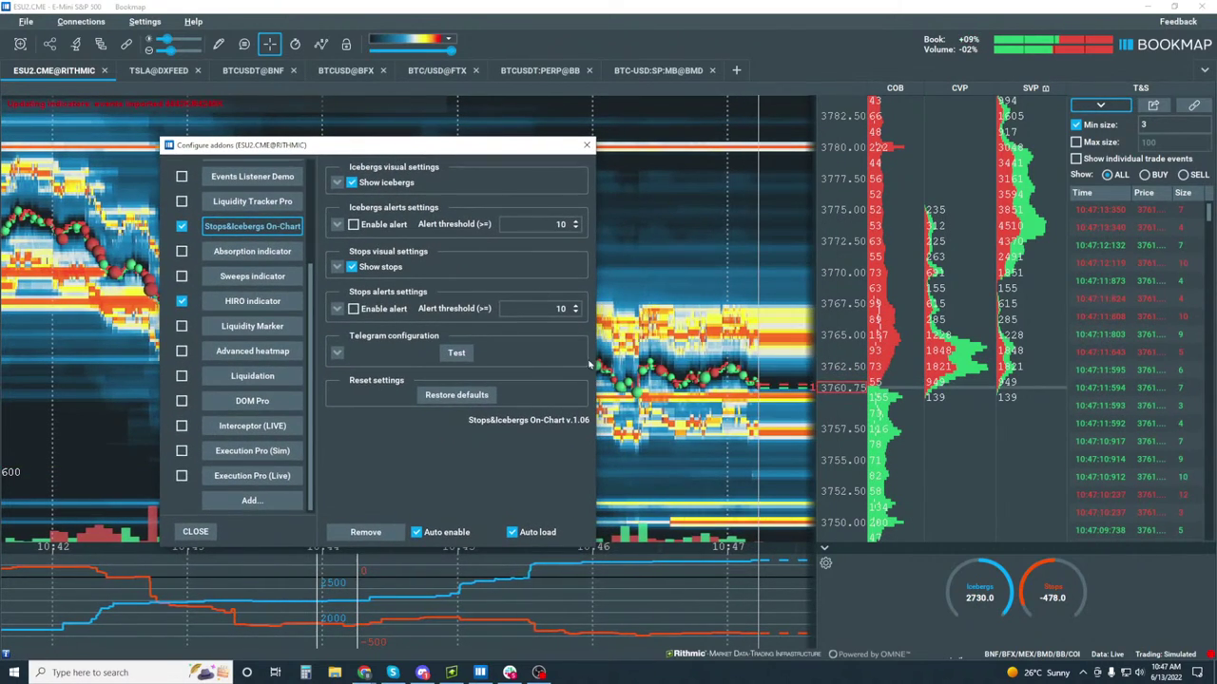
# In Icebergs visual settings, lower the SD multiplier to 2.0, giving an automatic threshold of 146.
pyautogui.click(337, 182)
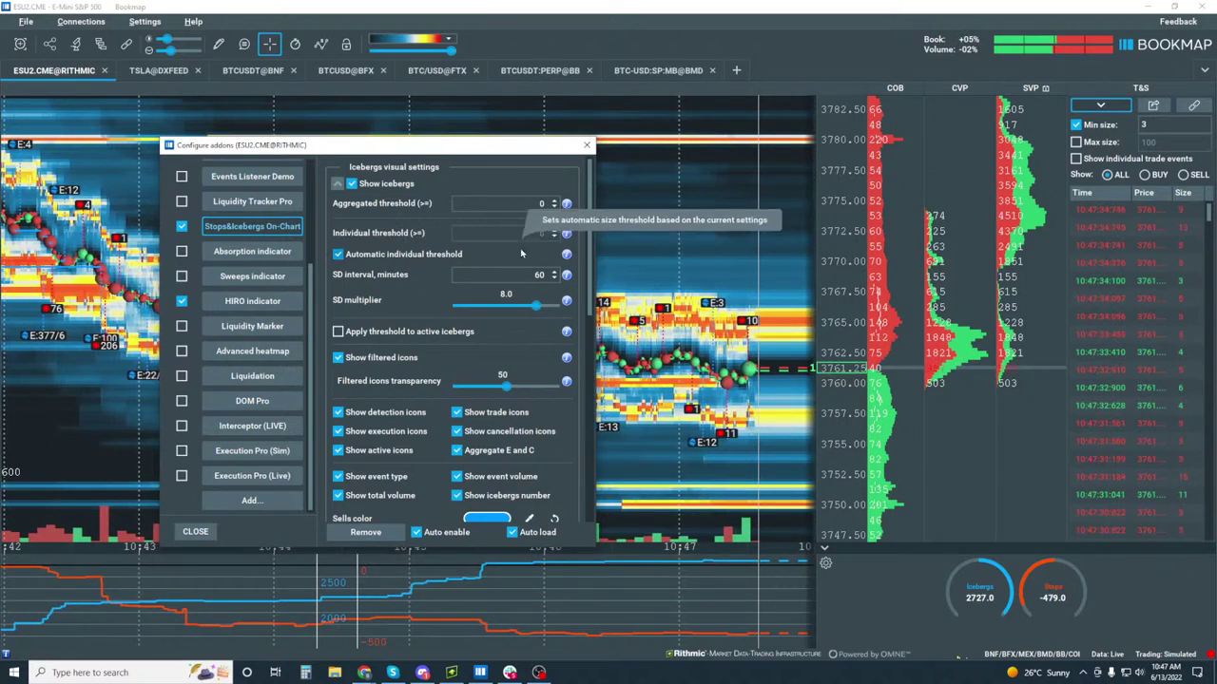
pyautogui.click(340, 254)
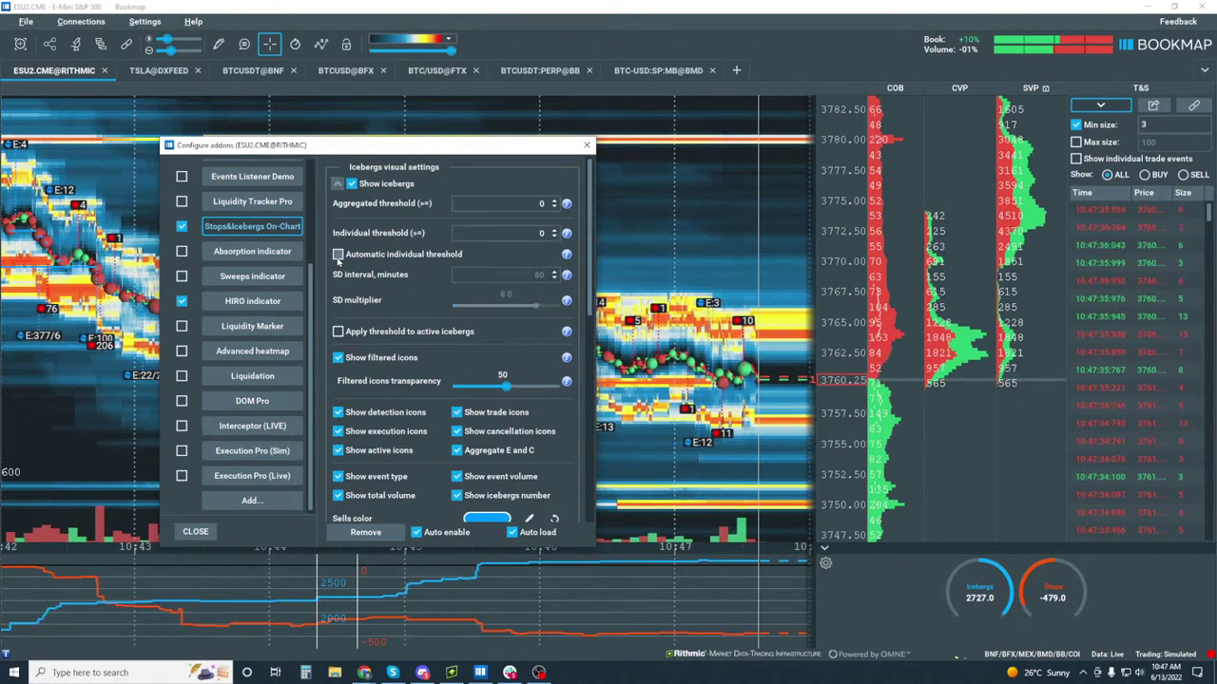
pyautogui.click(339, 254)
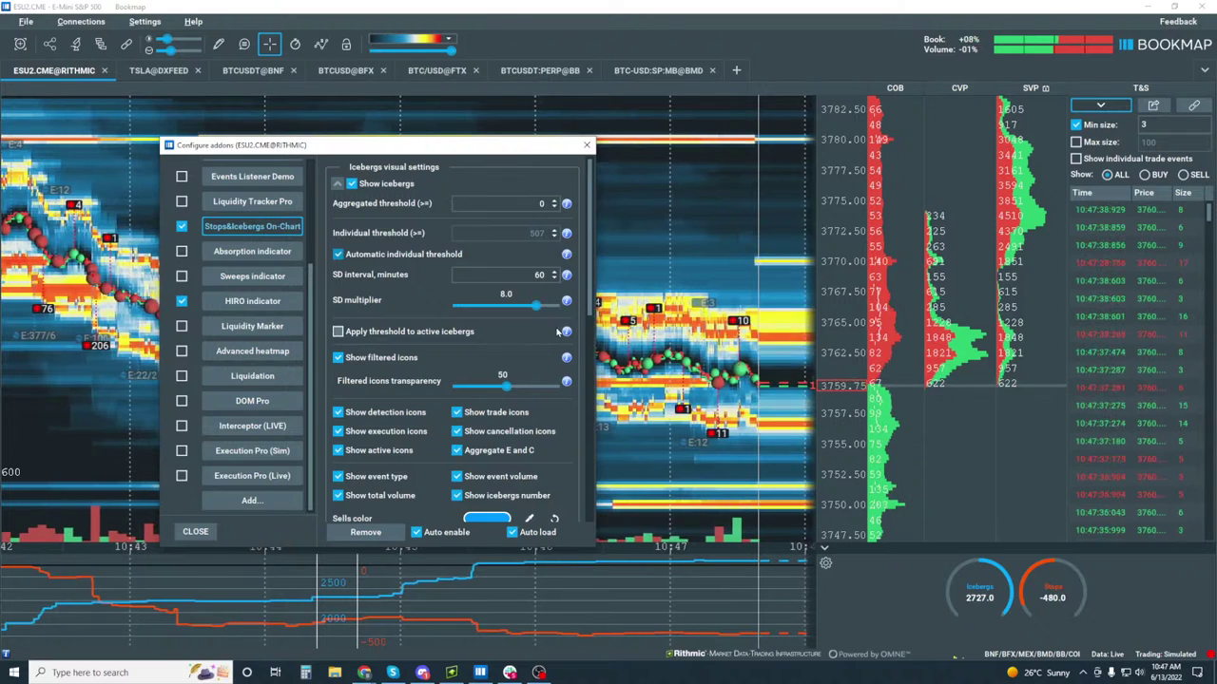
pyautogui.moveTo(536, 308); pyautogui.dragTo(476, 306)
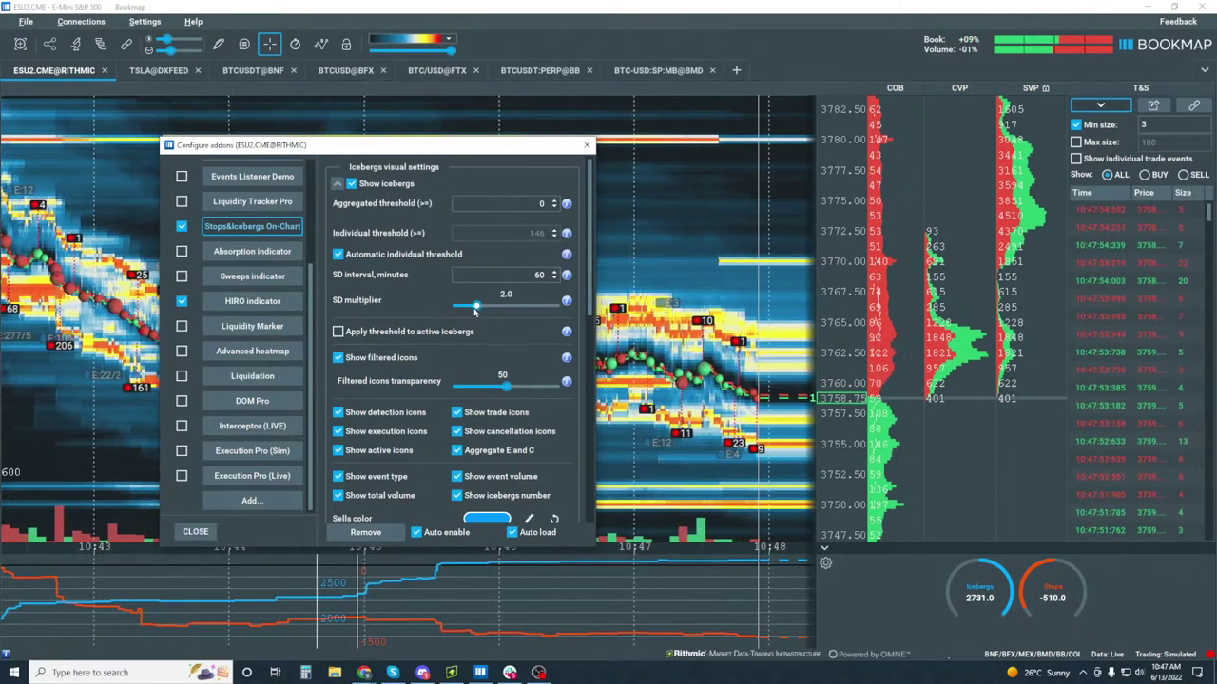
# Try iceberg SD multipliers from 0 to 5.0, settle on 2.0, and refresh the automatic threshold.
pyautogui.moveTo(476, 308); pyautogui.dragTo(403, 314)
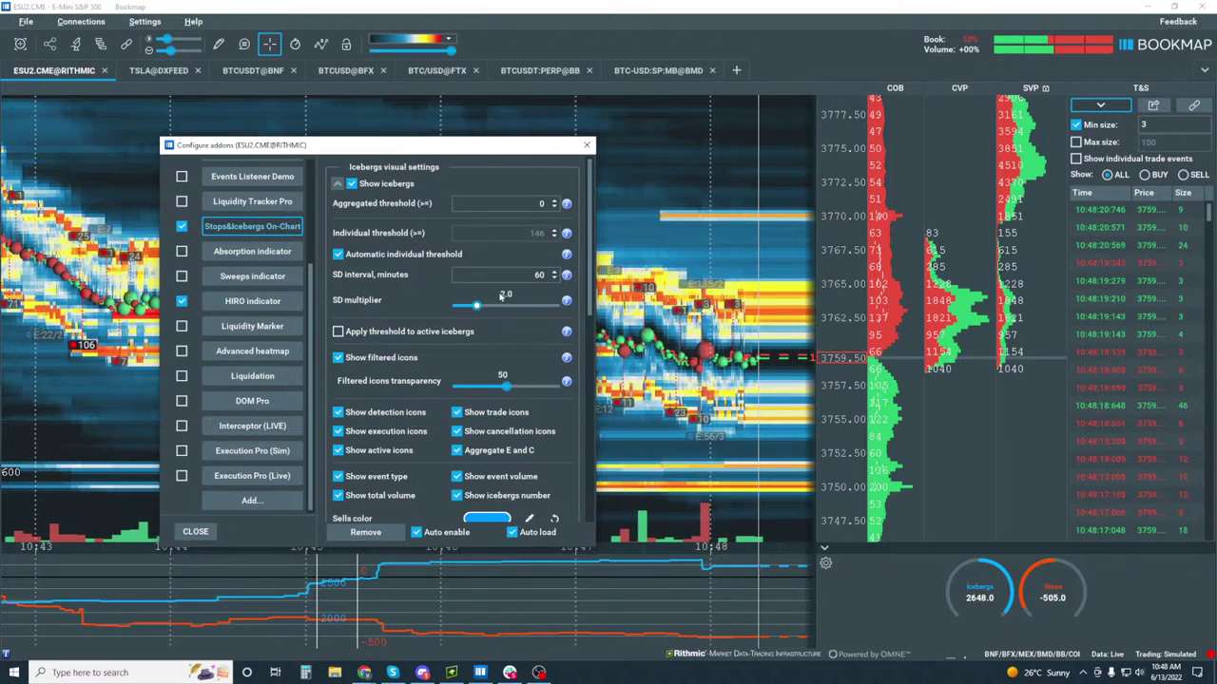
pyautogui.moveTo(502, 314); pyautogui.dragTo(504, 314)
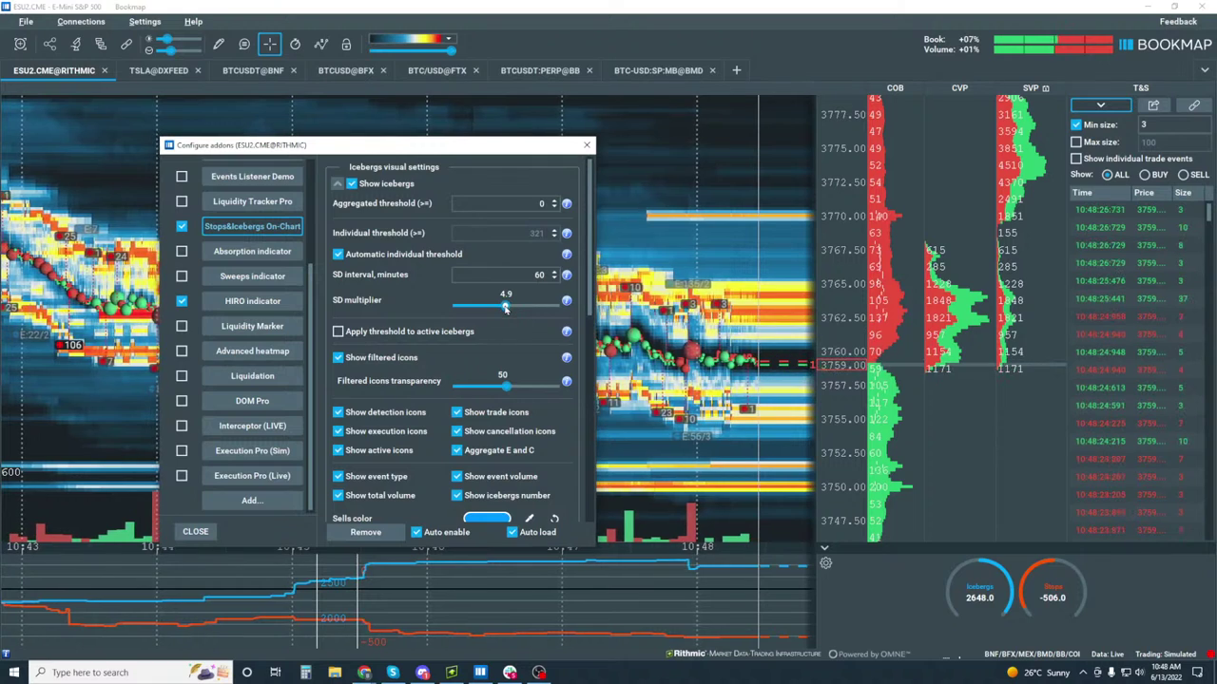
pyautogui.moveTo(505, 306); pyautogui.dragTo(508, 305)
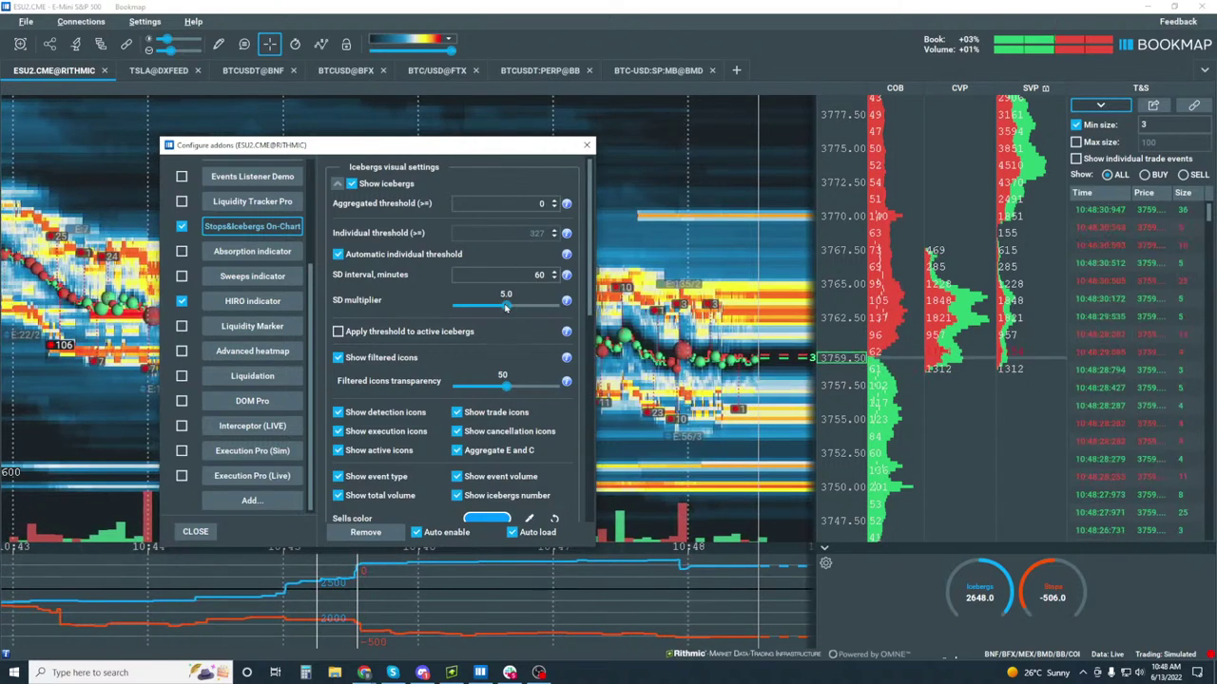
pyautogui.moveTo(504, 307); pyautogui.dragTo(475, 314)
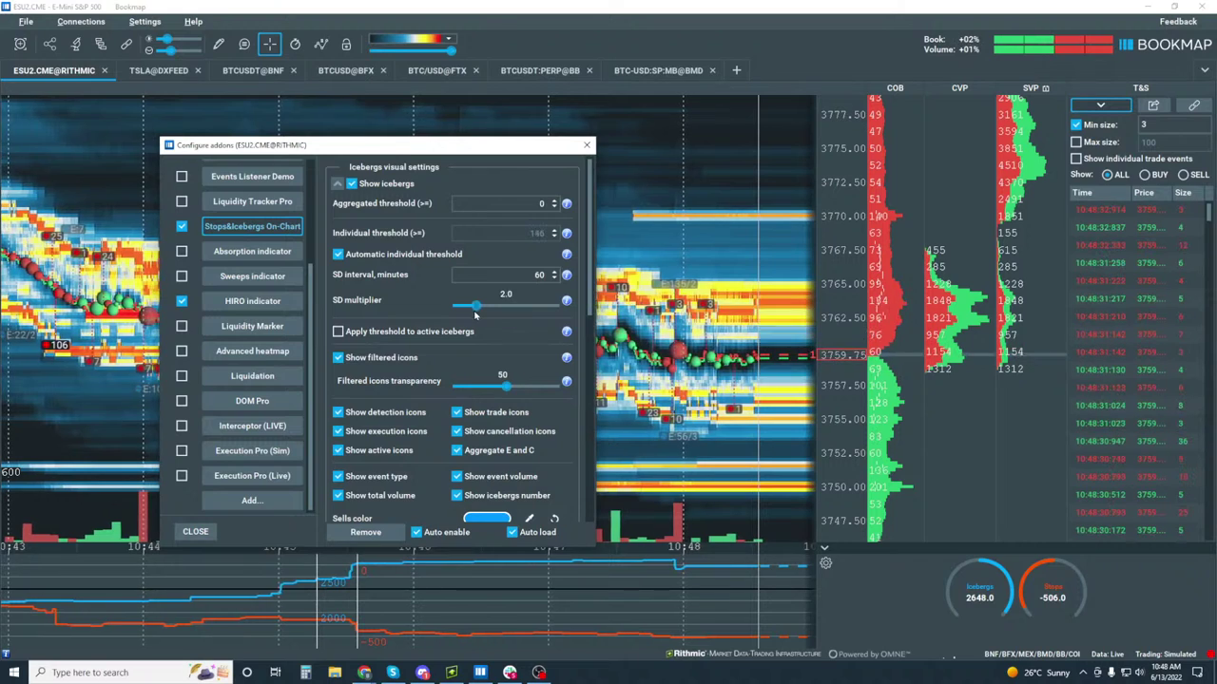
pyautogui.click(434, 257)
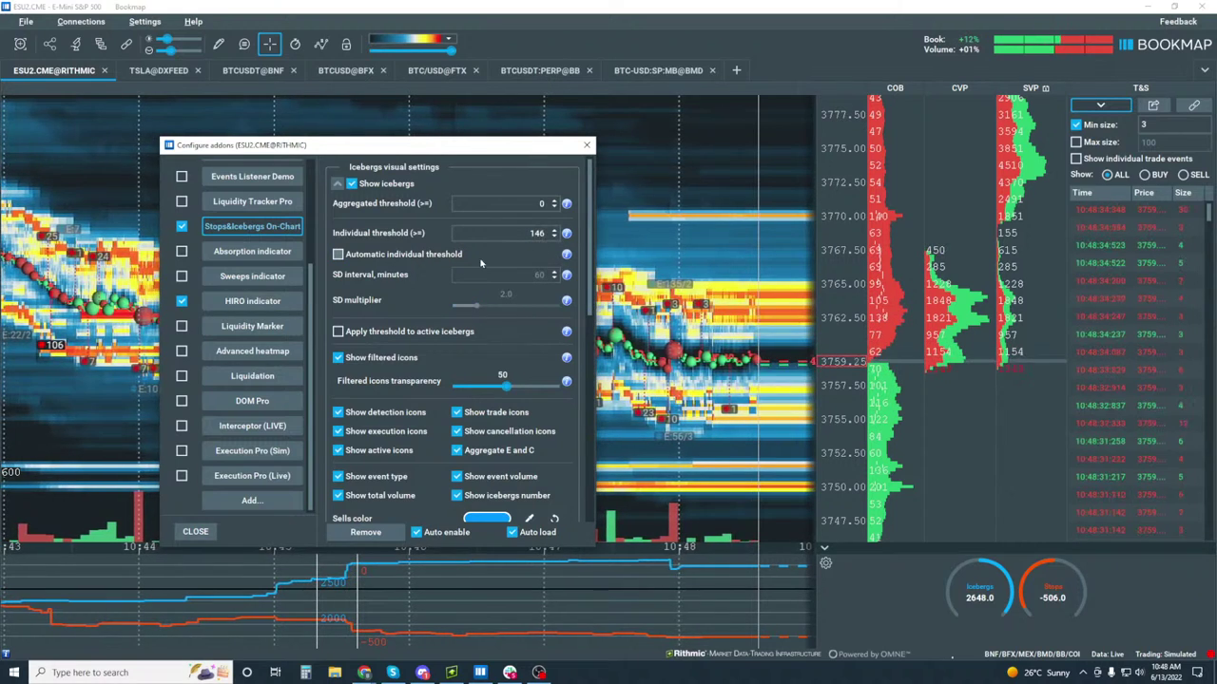
pyautogui.click(434, 256)
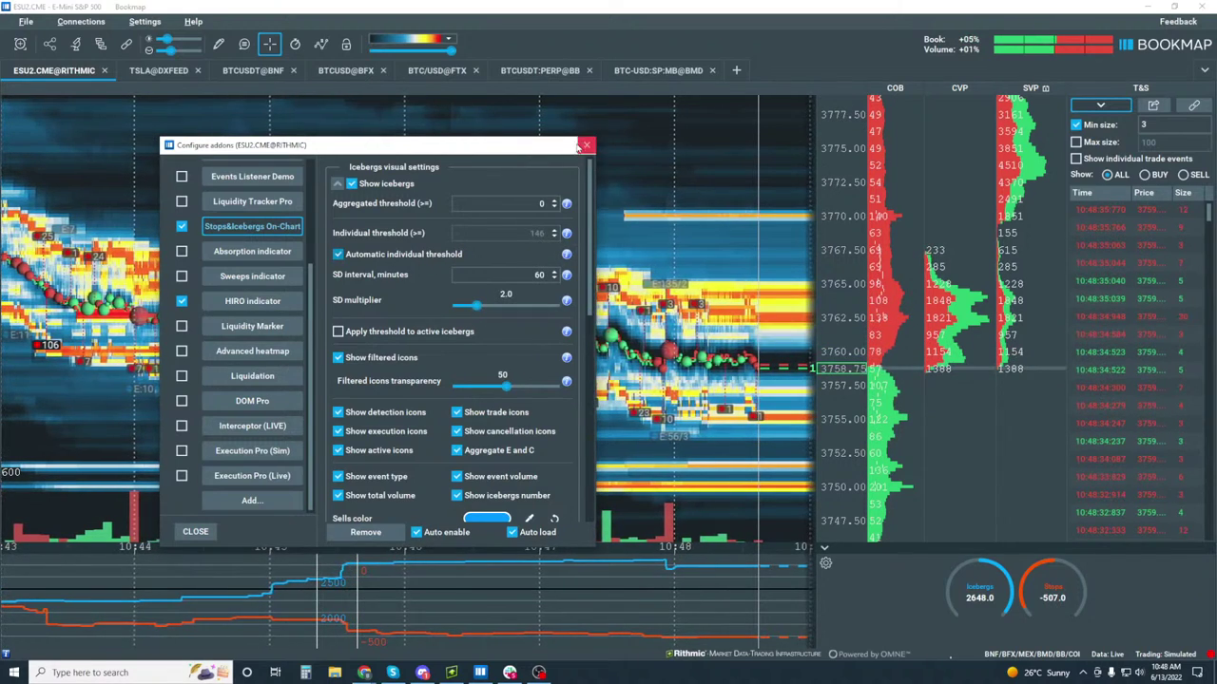
# Close the add-on window, reopen it to review the Icebergs settings, then dismiss it with Esc.
pyautogui.click(587, 146)
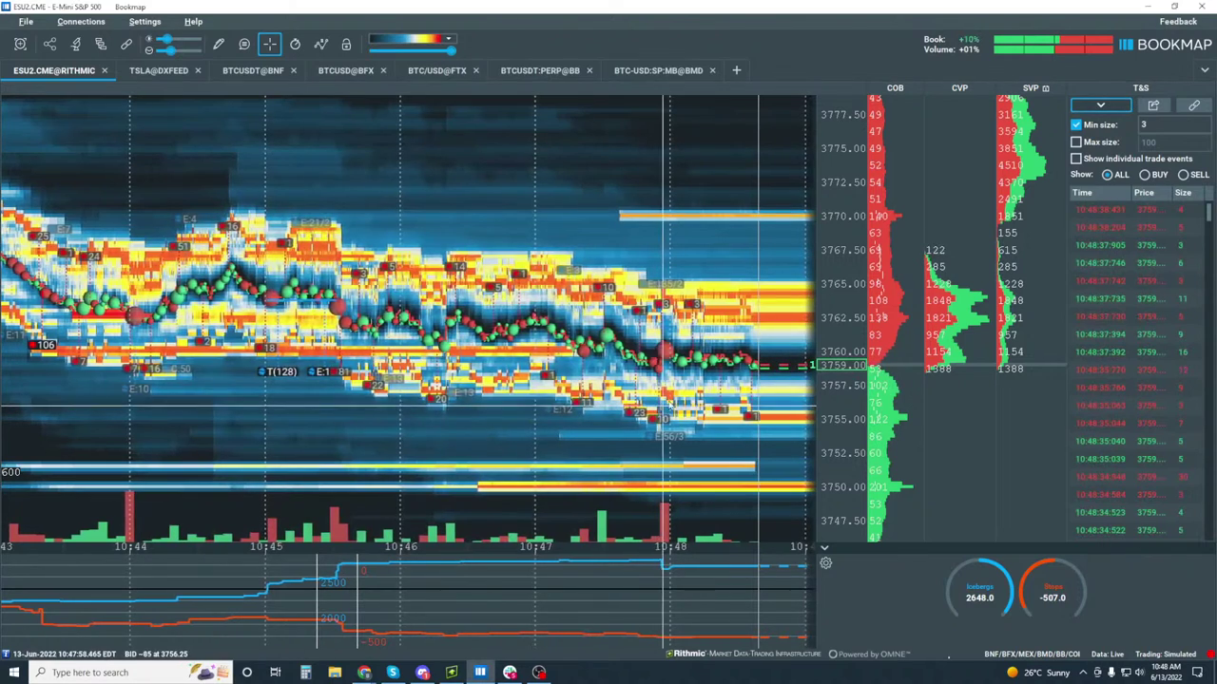
pyautogui.click(99, 43)
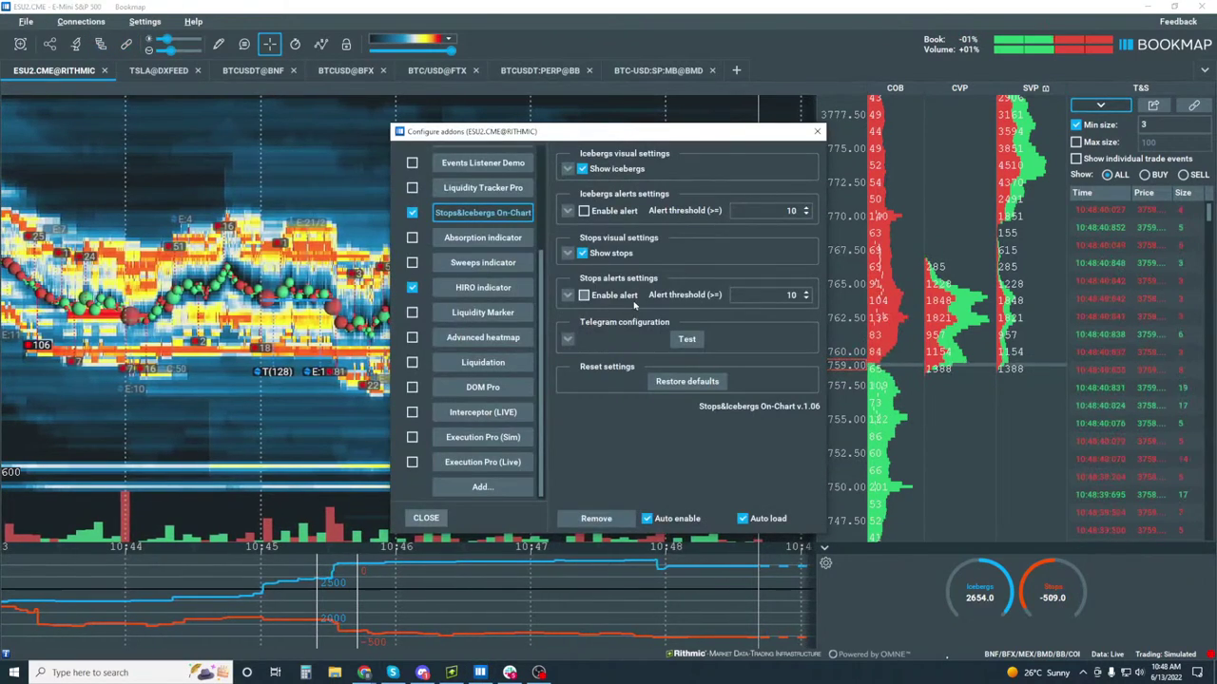
pyautogui.click(567, 169)
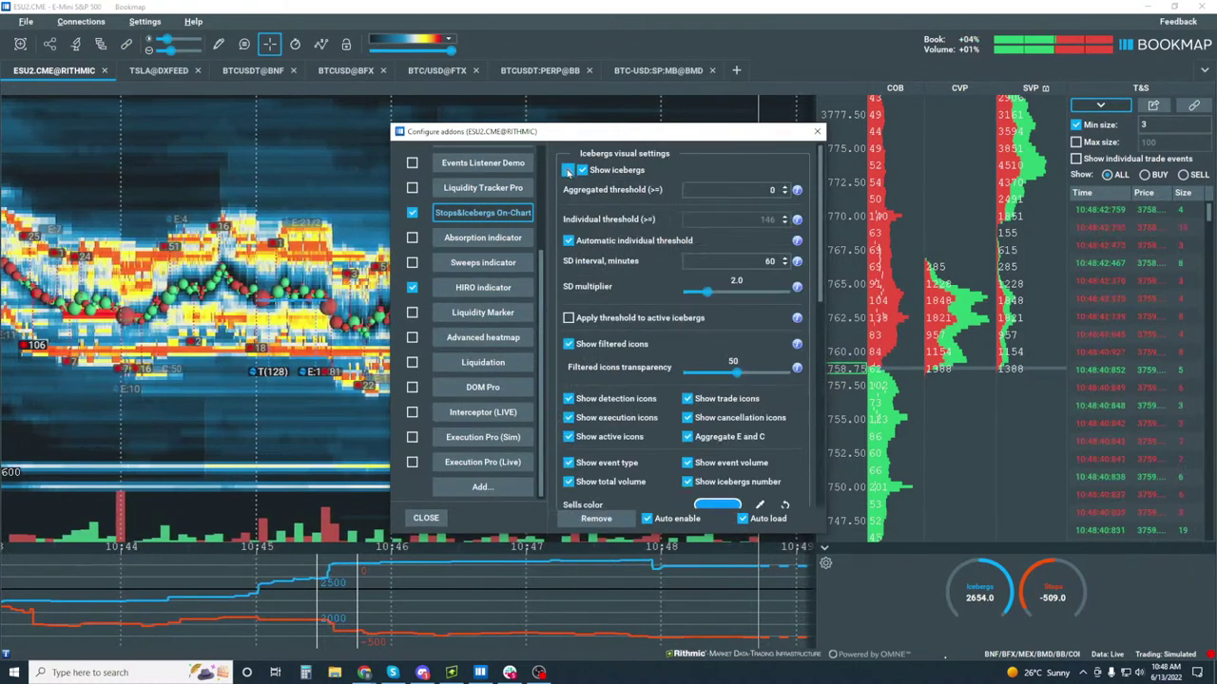
pyautogui.scroll(-2, 609, 341)
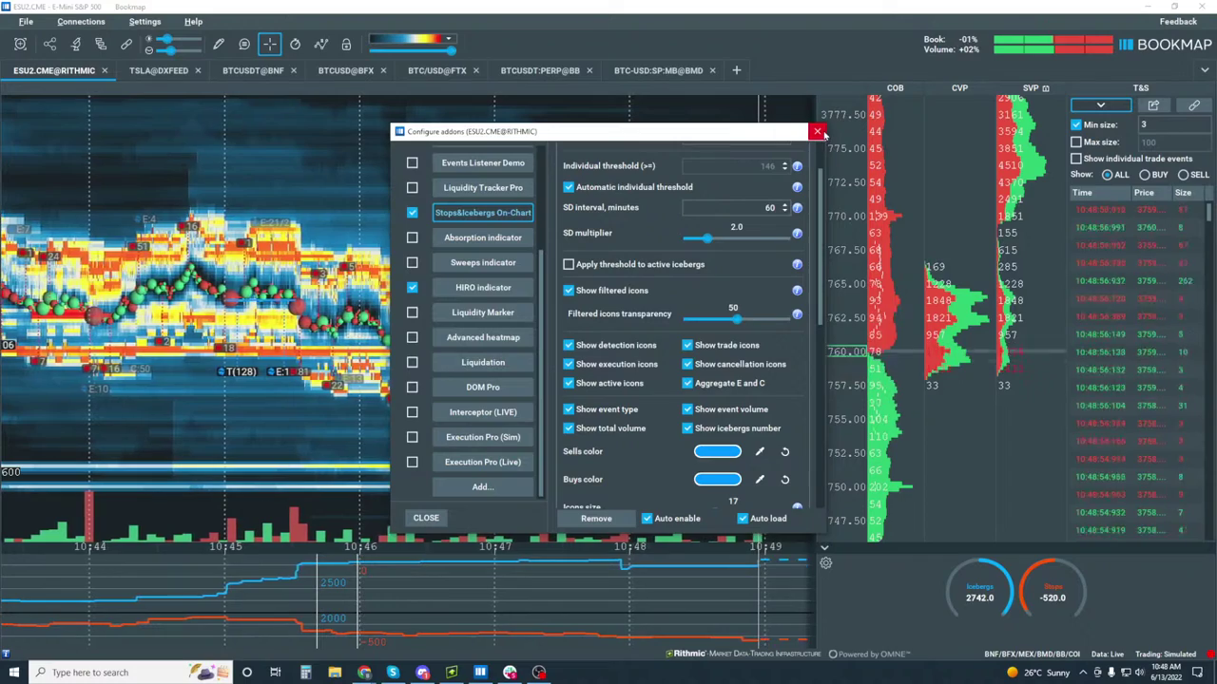
pyautogui.press('Escape')
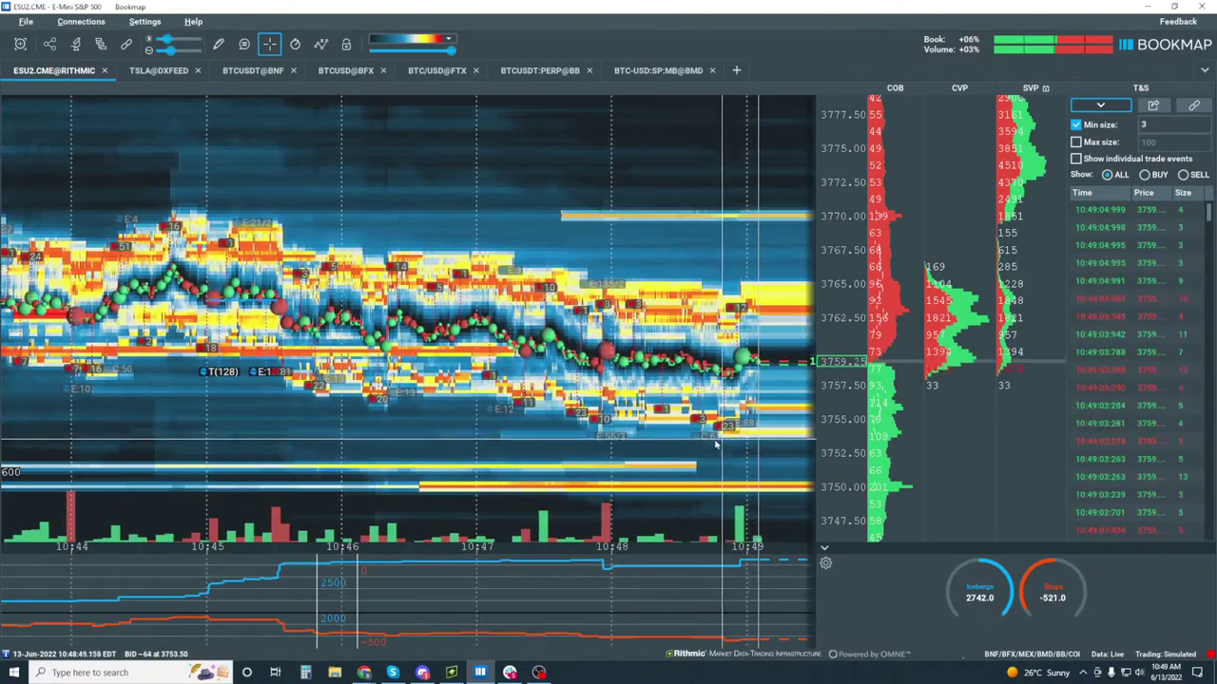
pyautogui.scroll(5, 619, 332)
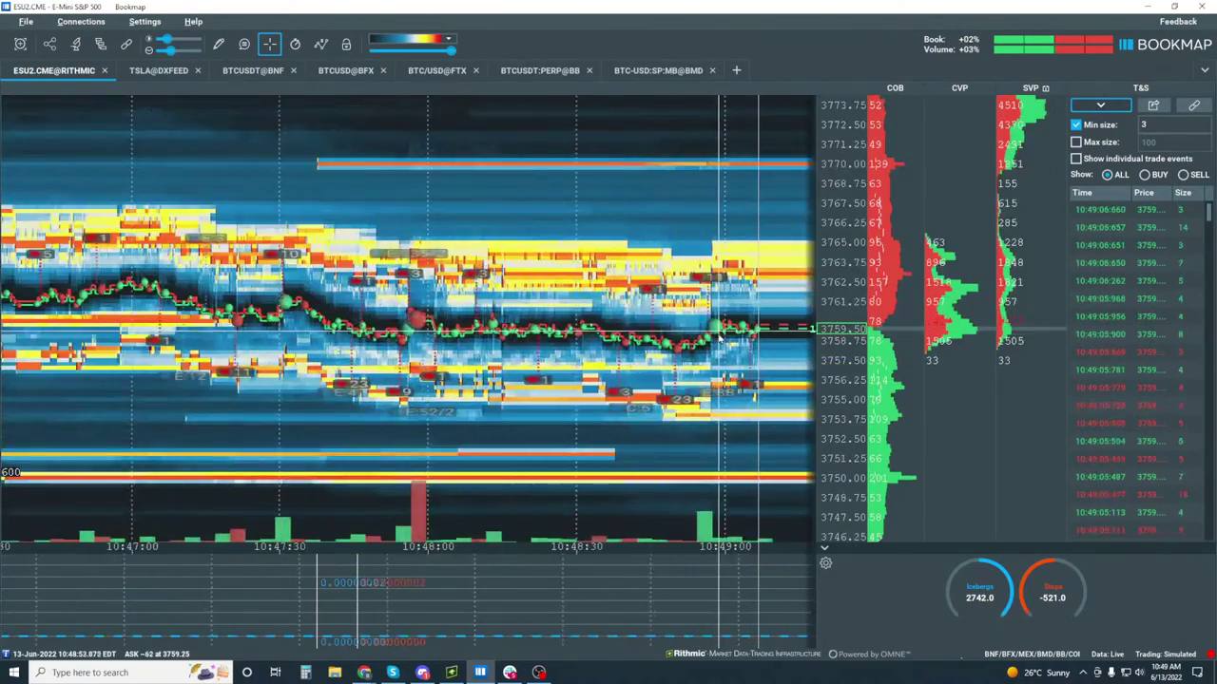
pyautogui.scroll(3, 457, 352)
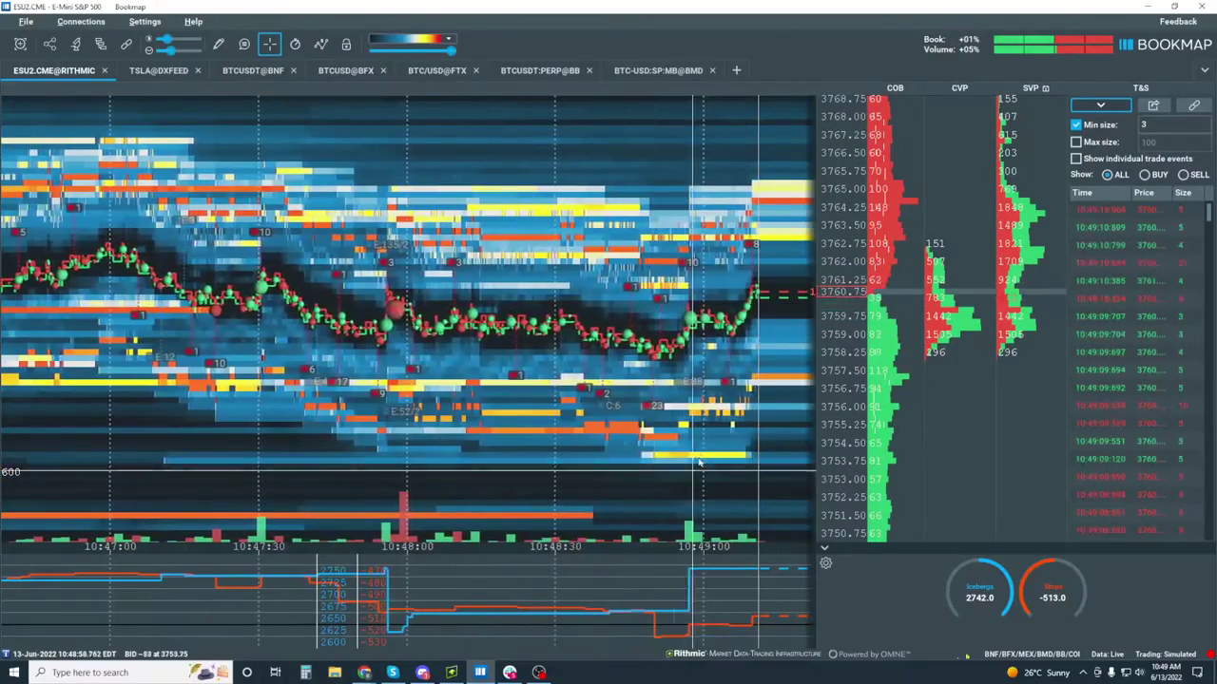
pyautogui.scroll(-3, 480, 285)
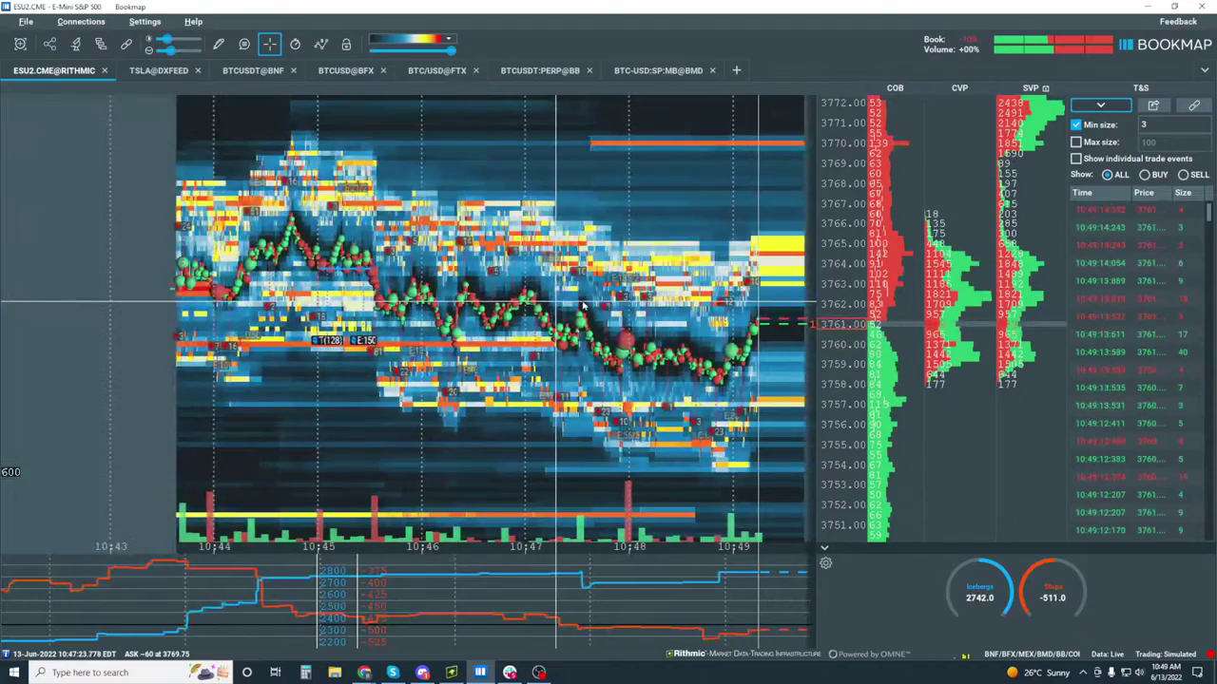
pyautogui.scroll(-2, 772, 390)
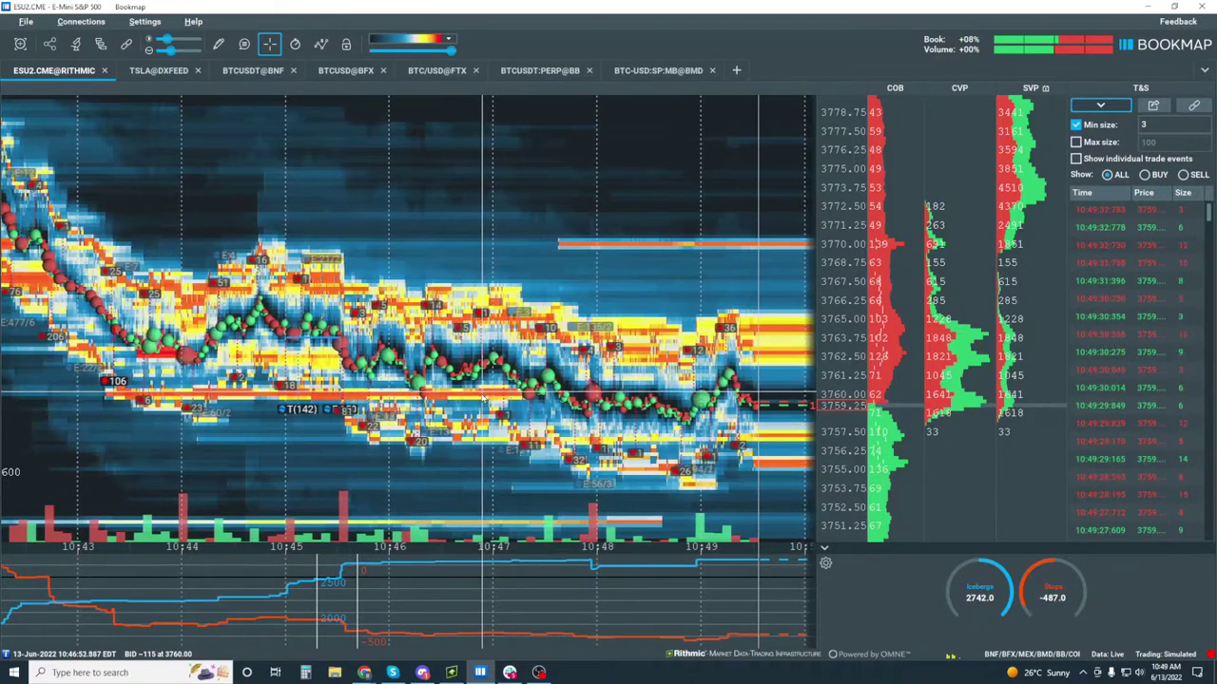
# Lower the Stops SD multiplier from 7.4 to 3.3, dropping the individual stop threshold from 90 to 43.
pyautogui.click(99, 43)
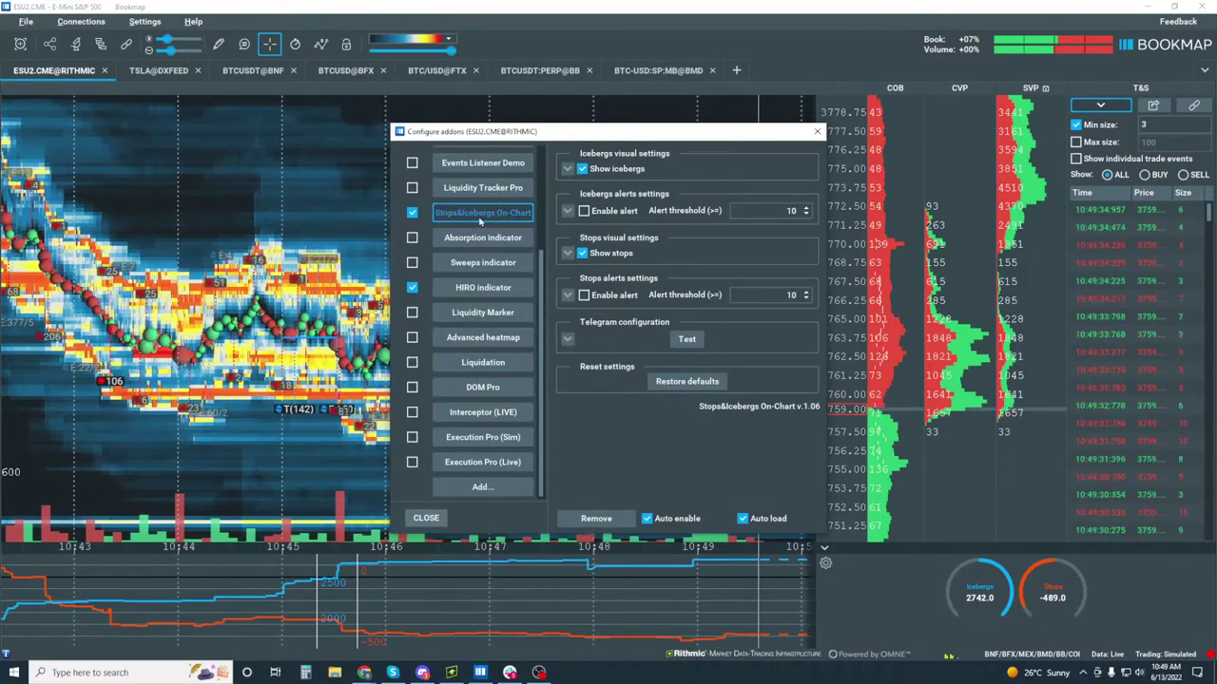
pyautogui.click(569, 253)
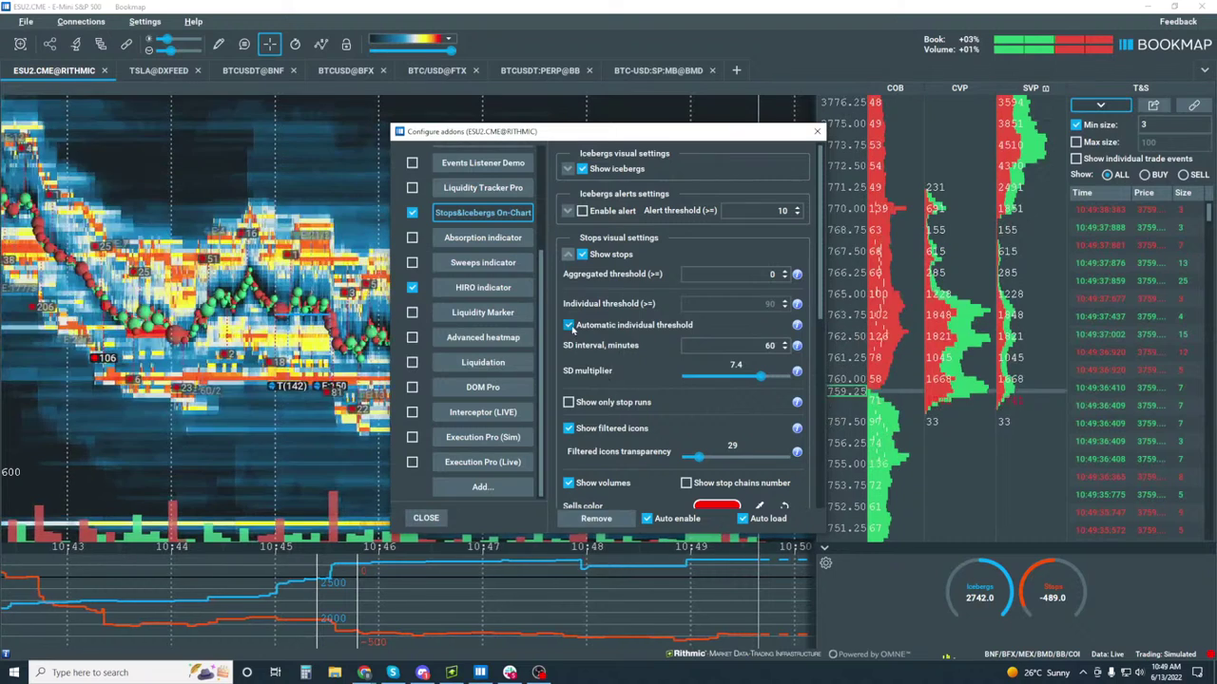
pyautogui.click(568, 325)
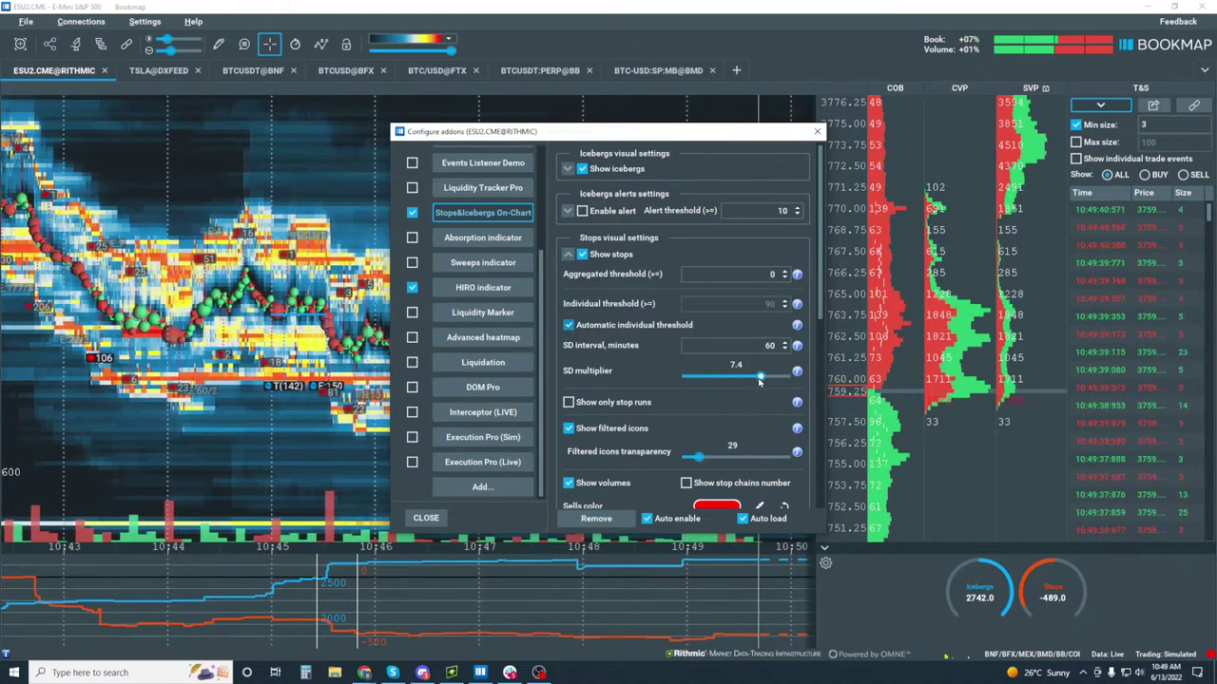
pyautogui.moveTo(760, 377); pyautogui.dragTo(710, 382)
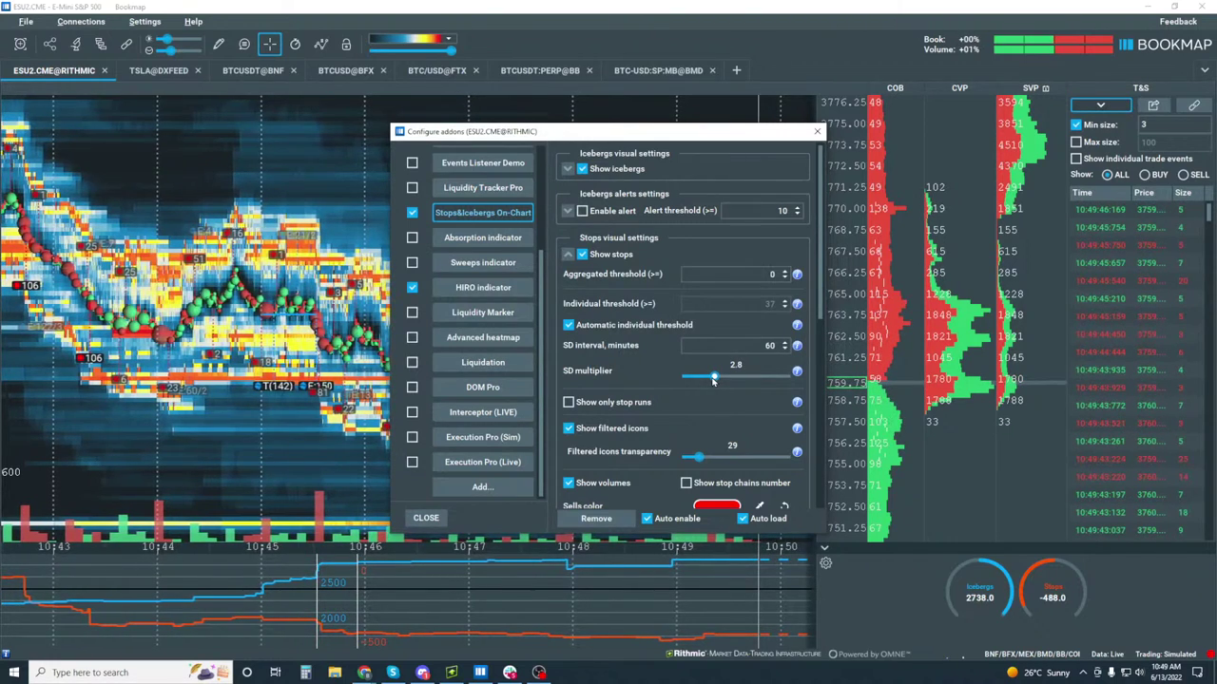
pyautogui.moveTo(713, 380); pyautogui.dragTo(717, 382)
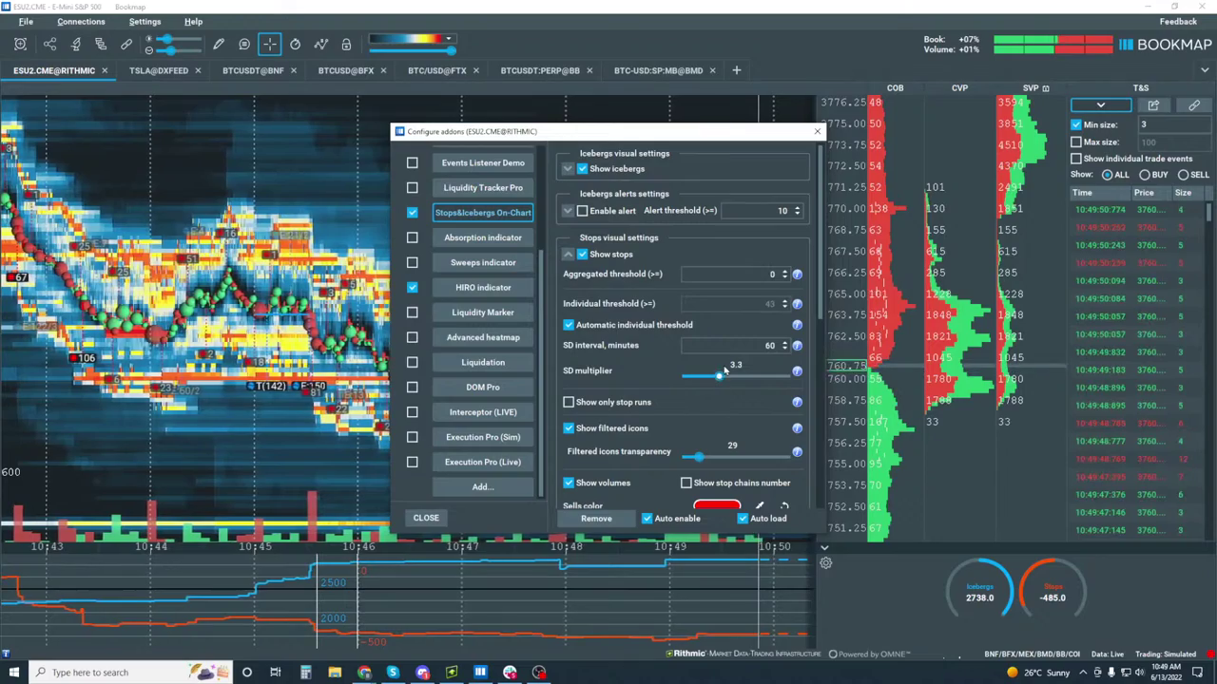
pyautogui.click(817, 132)
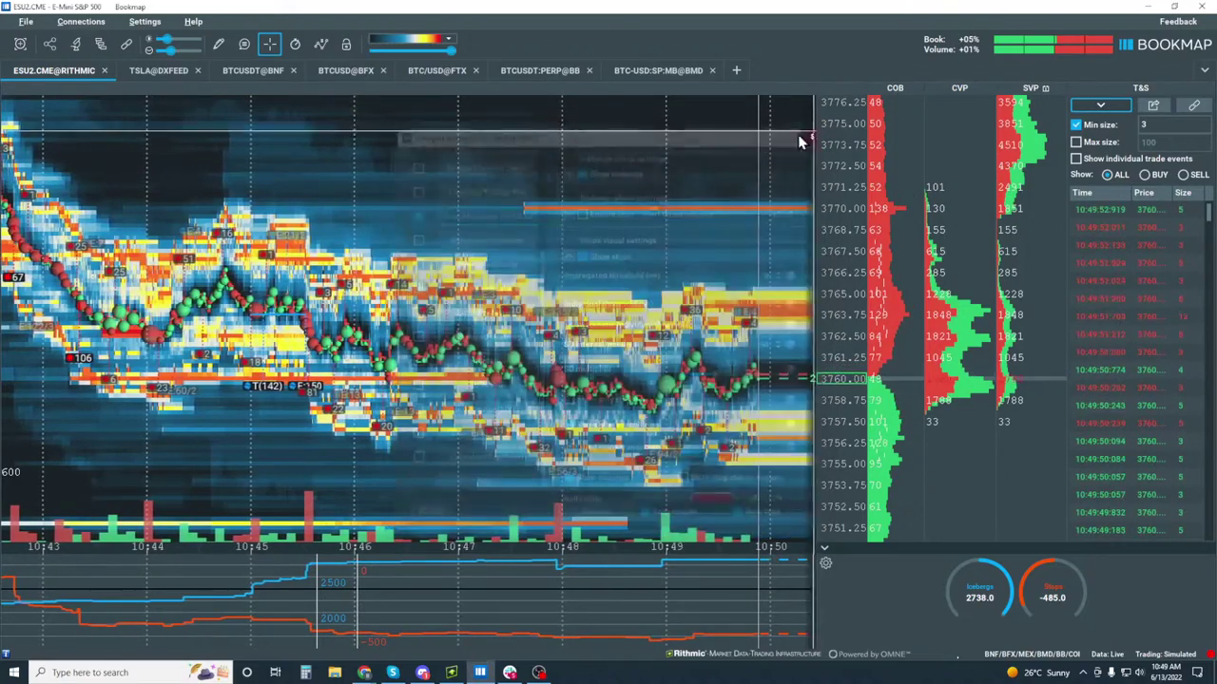
pyautogui.scroll(3, 618, 385)
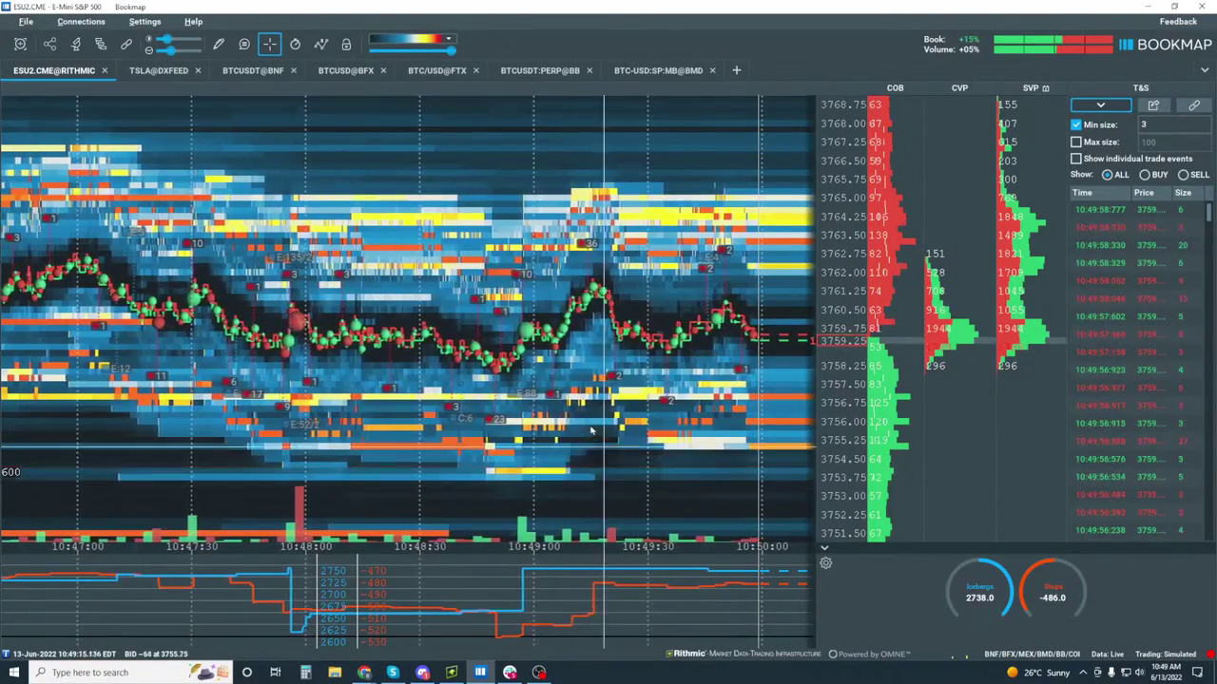
pyautogui.scroll(-3, 571, 452)
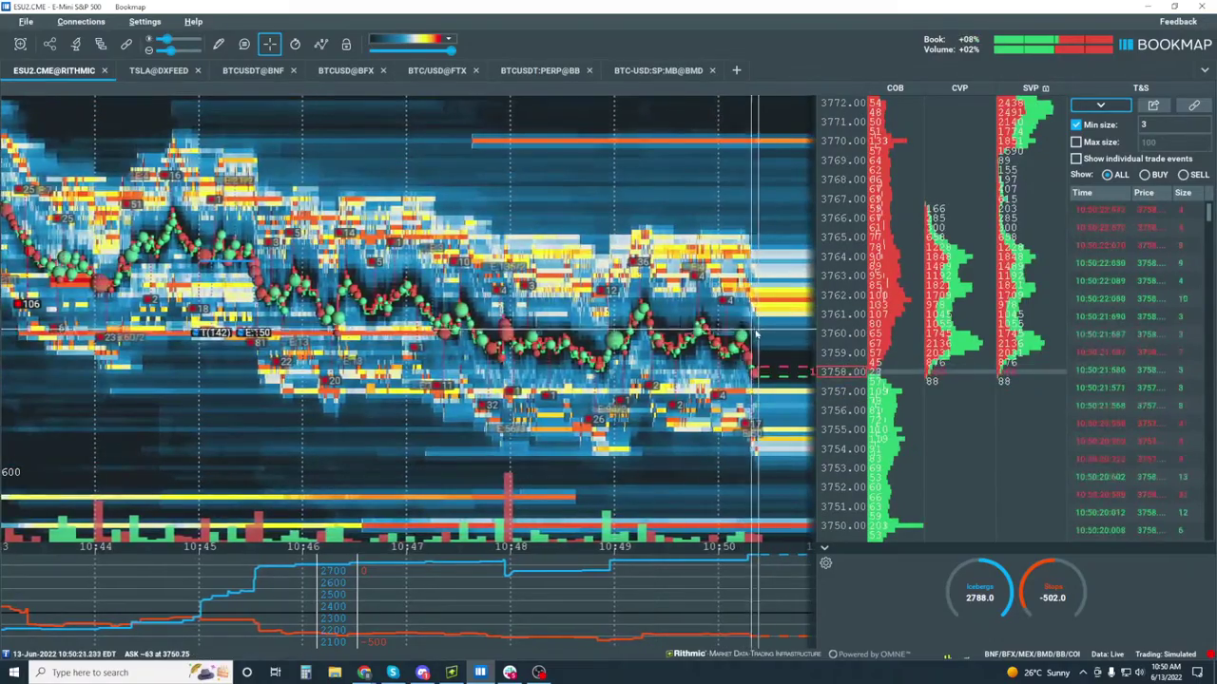
pyautogui.scroll(5, 751, 328)
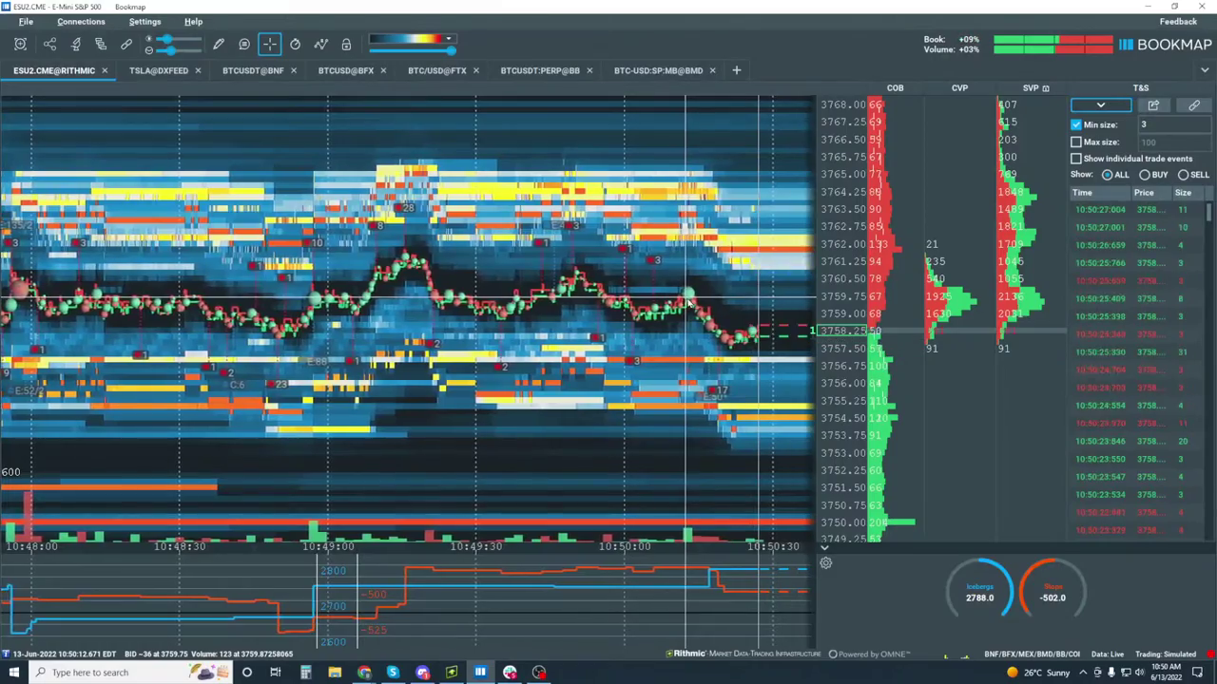
pyautogui.scroll(-5, 755, 335)
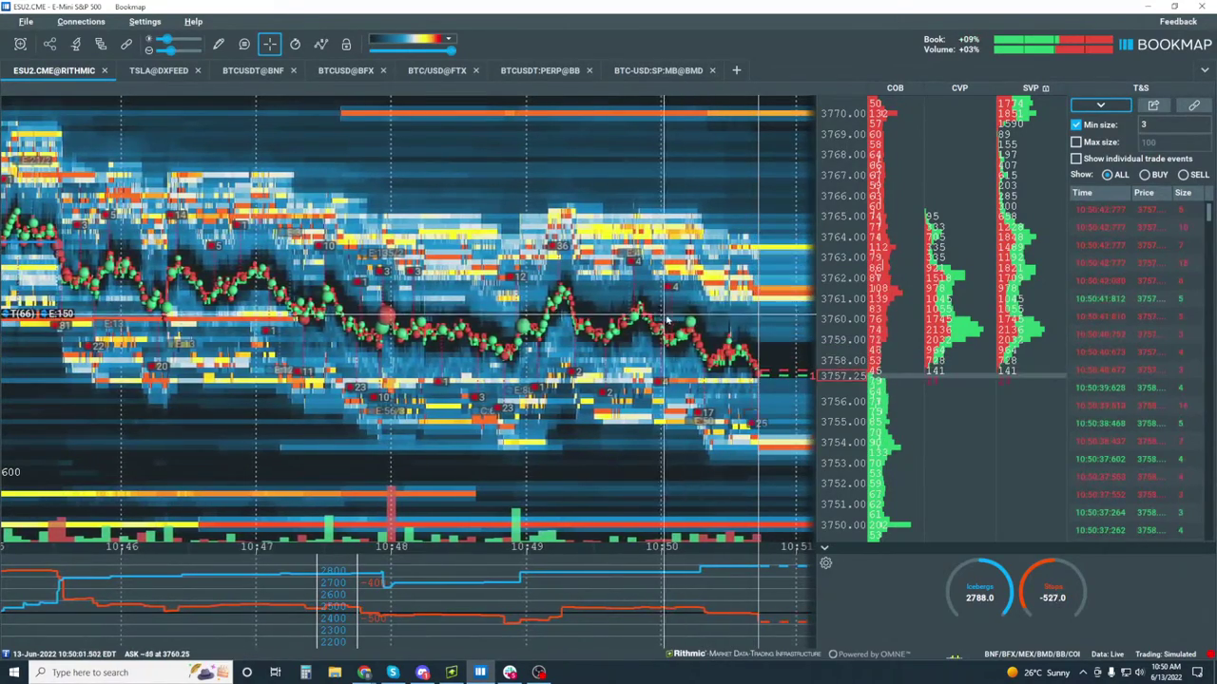
# Zoom the ES heatmap in on time, then out to a 10:00–10:50 window reaching 3810.
pyautogui.click(757, 373)
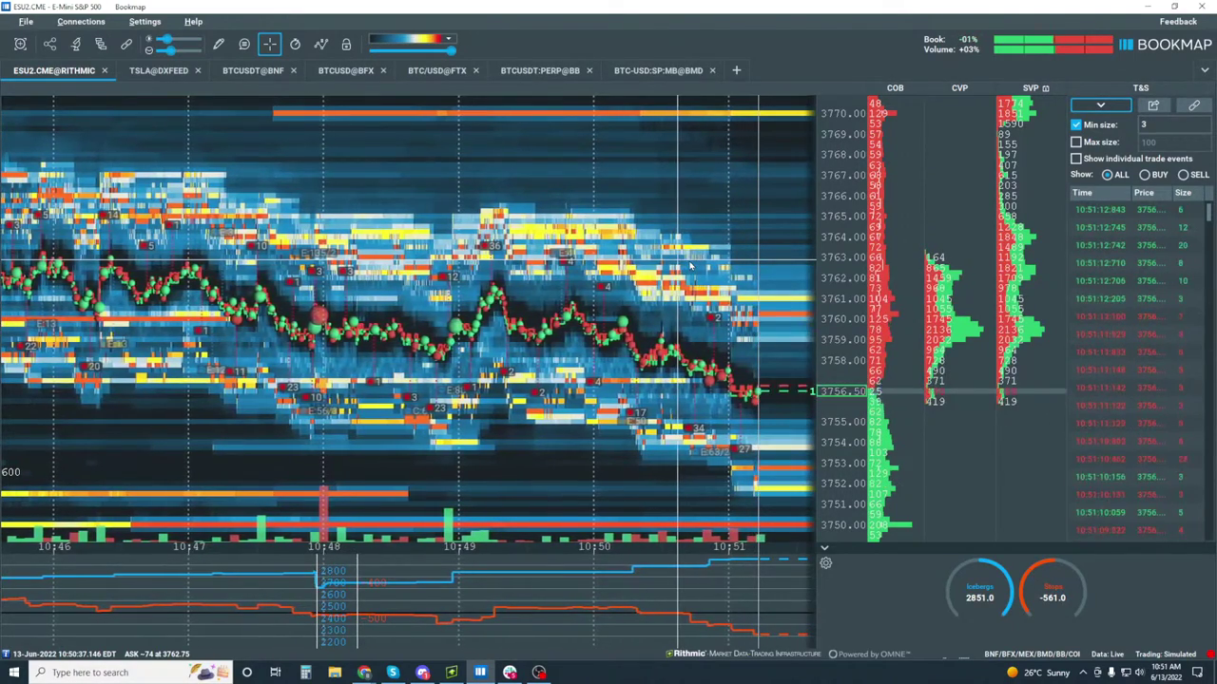
pyautogui.scroll(-5, 686, 294)
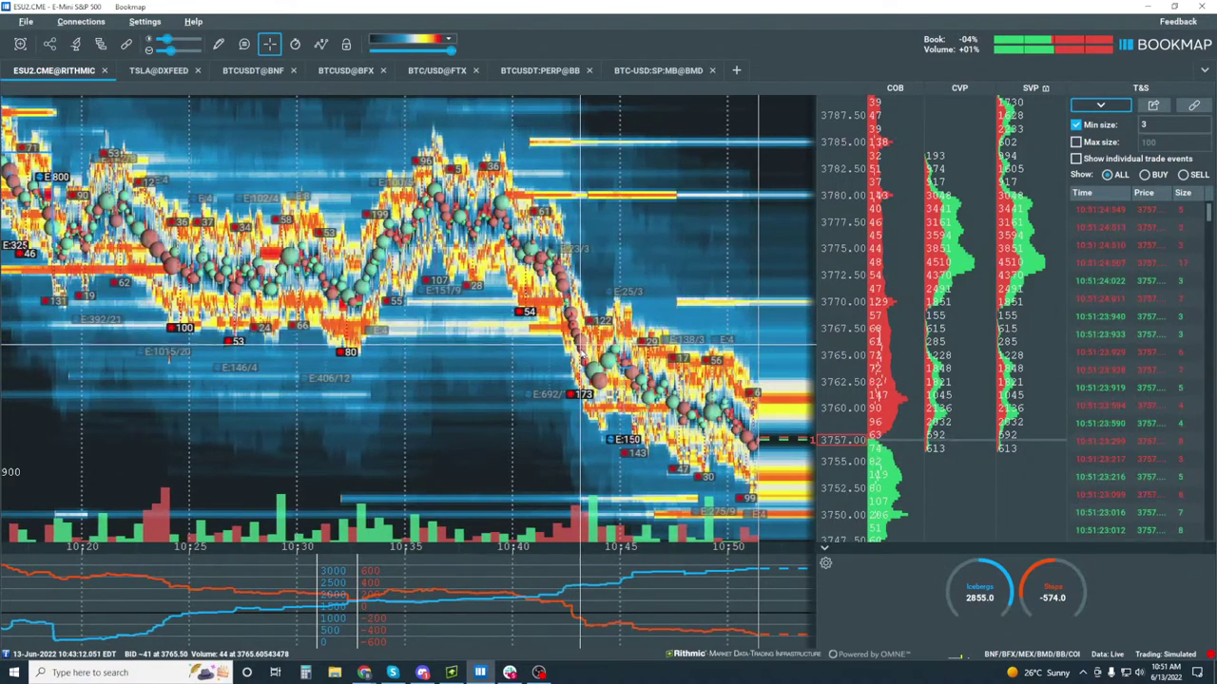
pyautogui.scroll(3, 682, 292)
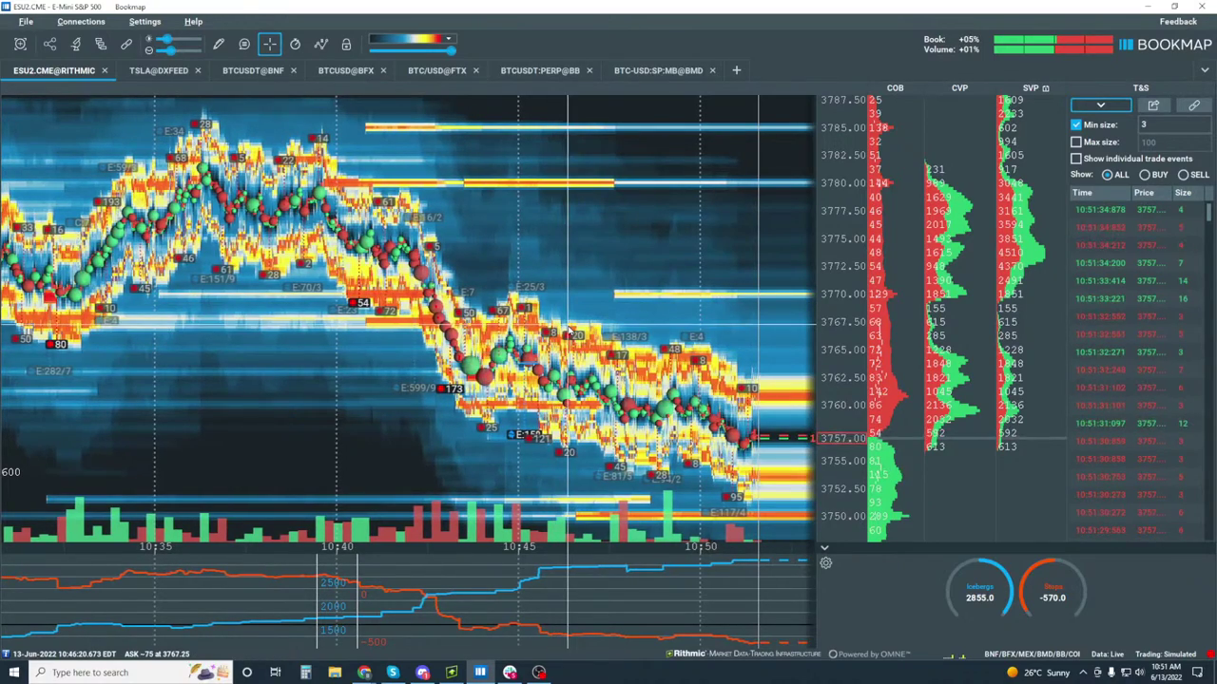
pyautogui.scroll(3, 739, 195)
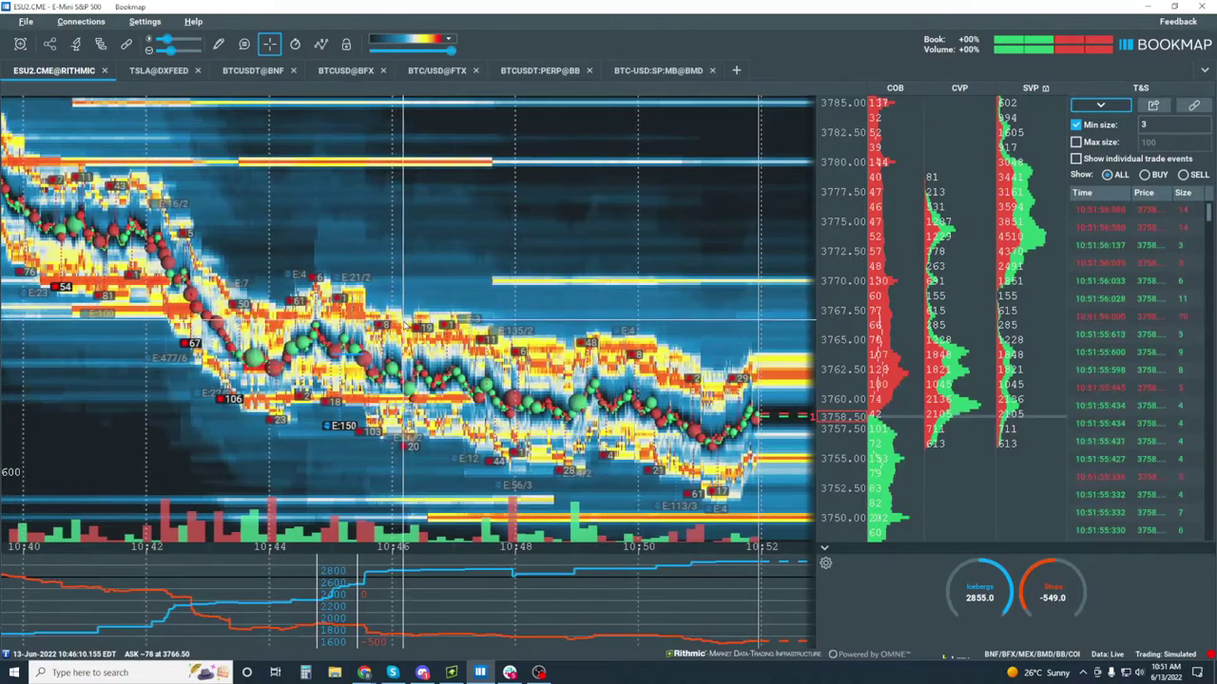
pyautogui.scroll(-5, 656, 323)
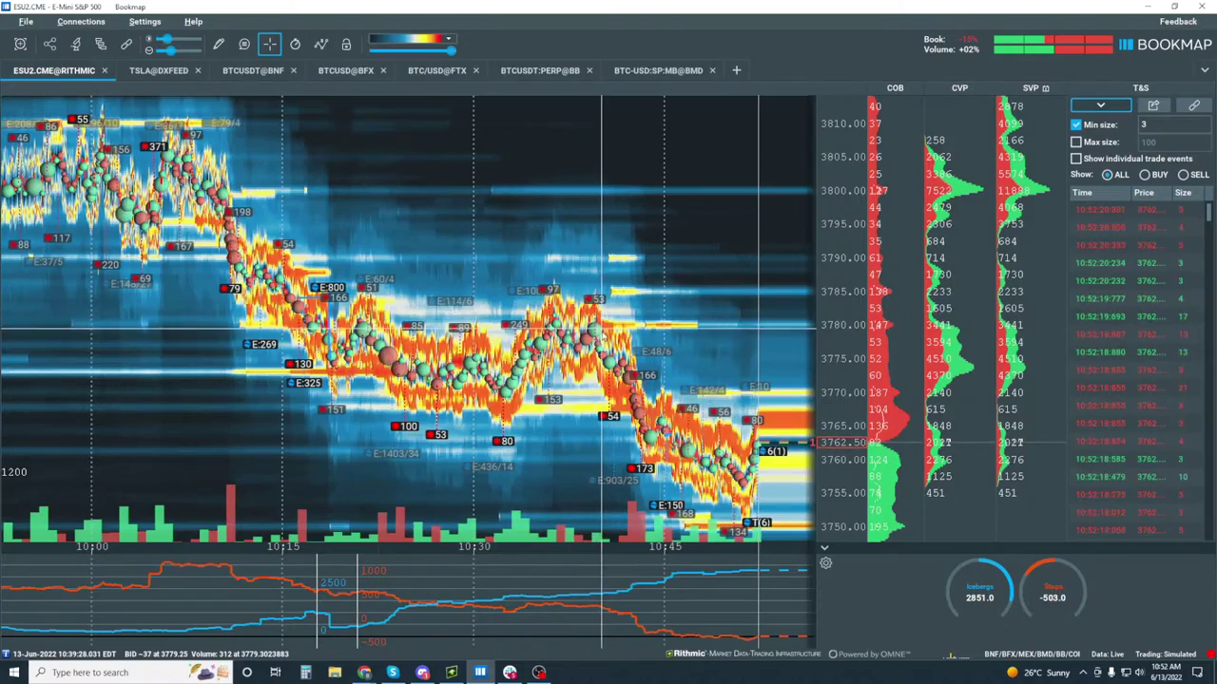
# Zoom the ES heatmap in to about 10:48–10:53 with a finer price scale.
pyautogui.scroll(4, 583, 215)
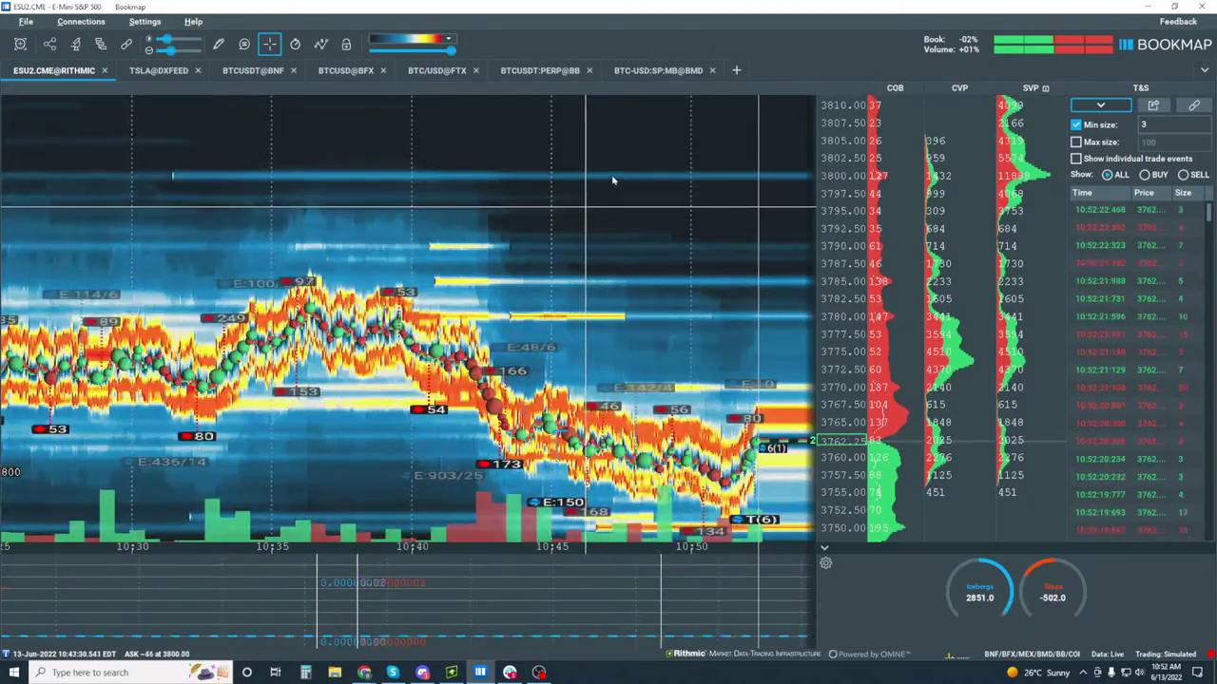
pyautogui.scroll(3, 671, 325)
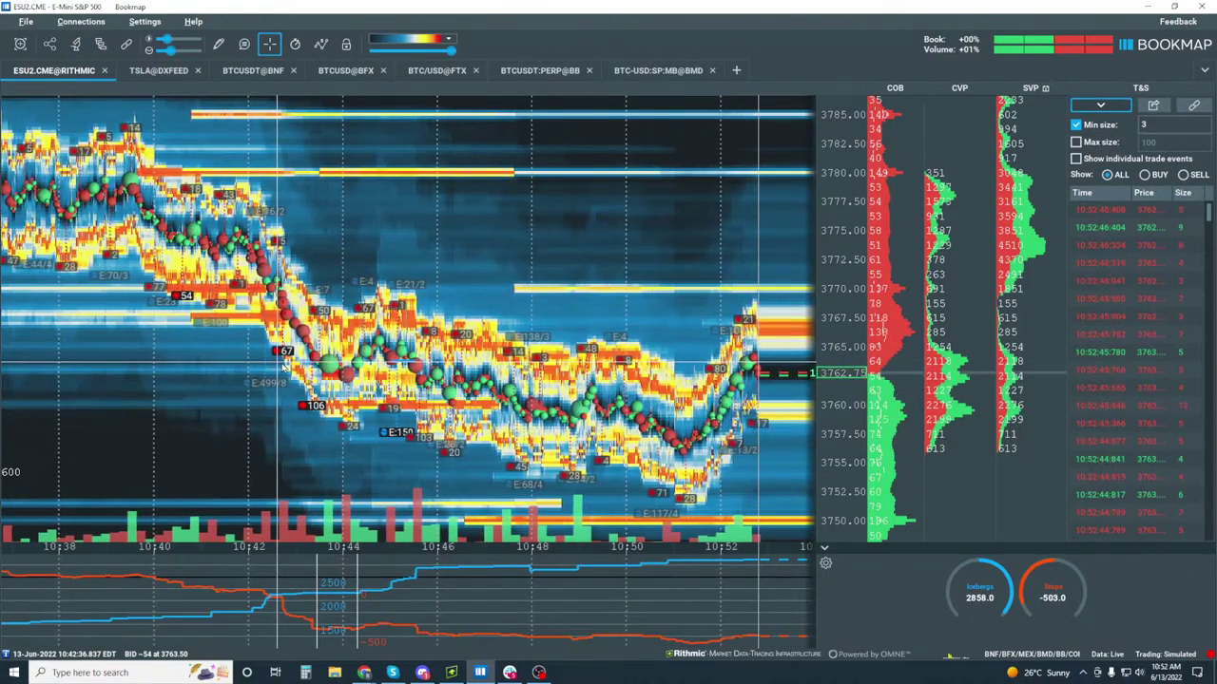
pyautogui.scroll(3, 259, 332)
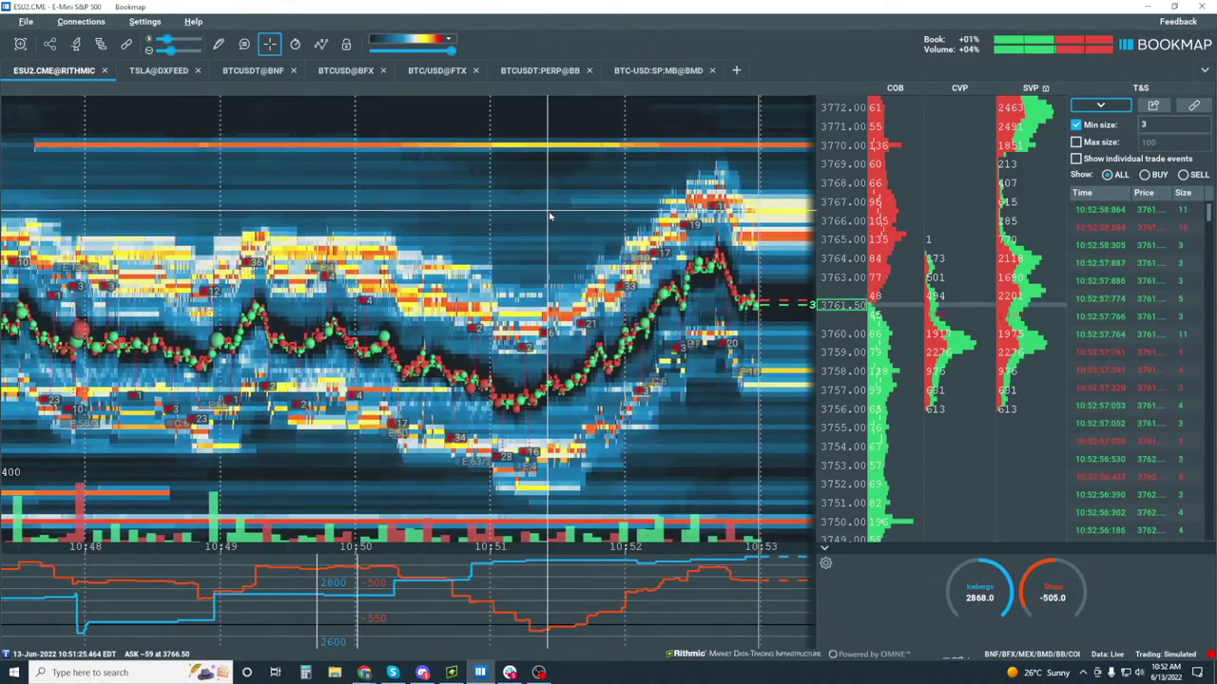
# Draw a horizontal line at about 3761 on the ES heatmap.
pyautogui.click(218, 44)
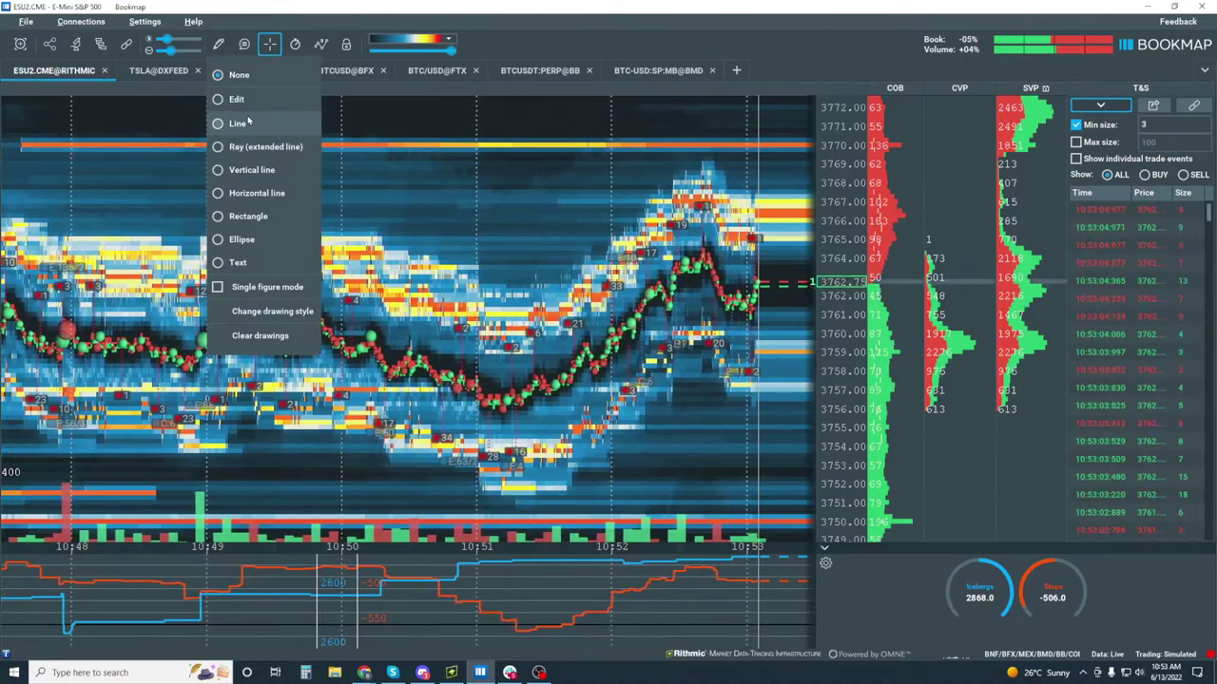
pyautogui.click(258, 193)
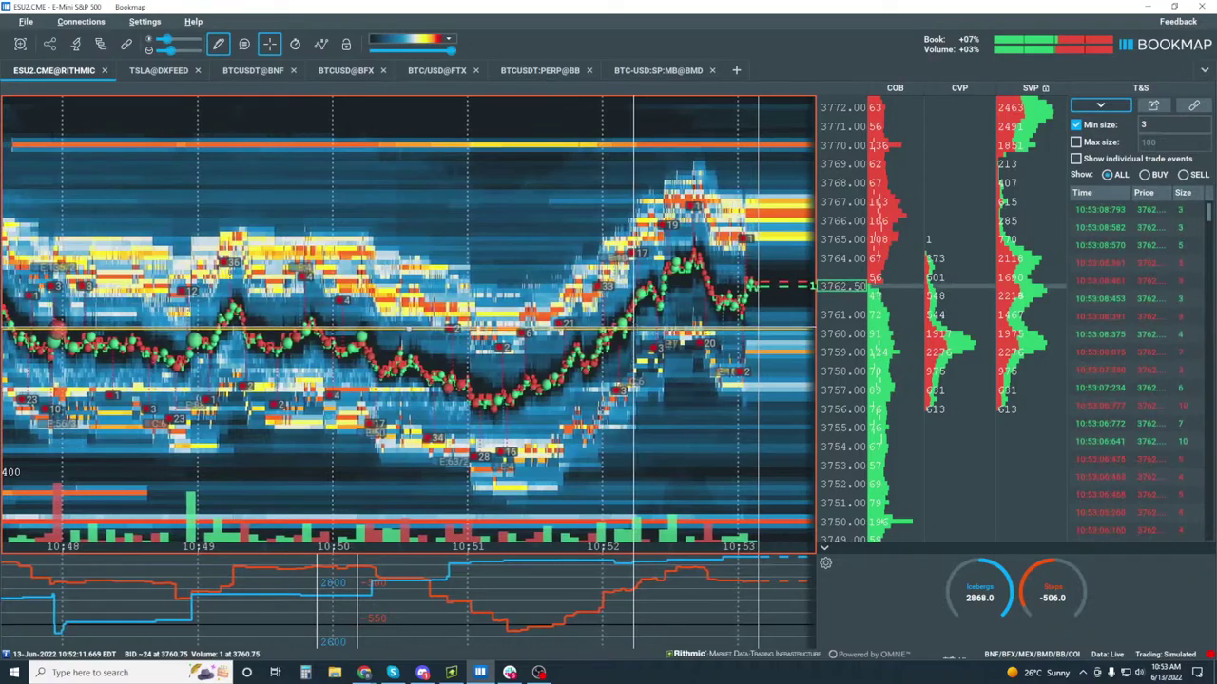
pyautogui.click(219, 45)
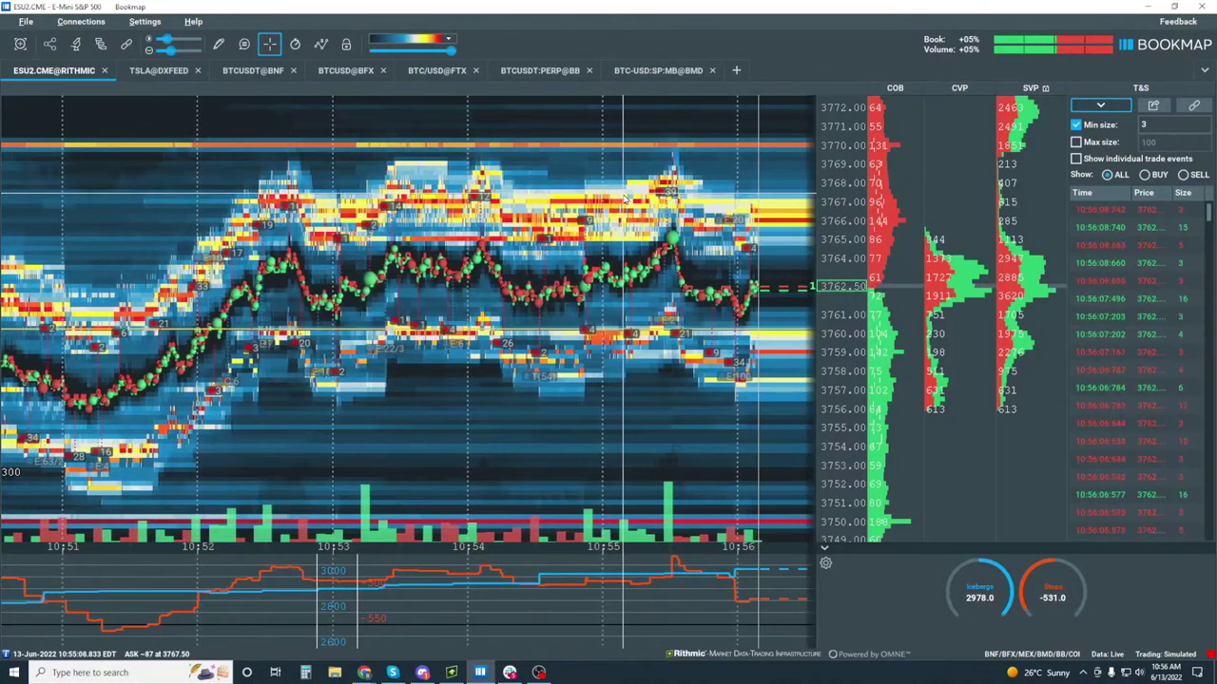
# Switch to the BTCUSD@BFX chart and zoom into roughly 10:47–10:57.
pyautogui.click(345, 70)
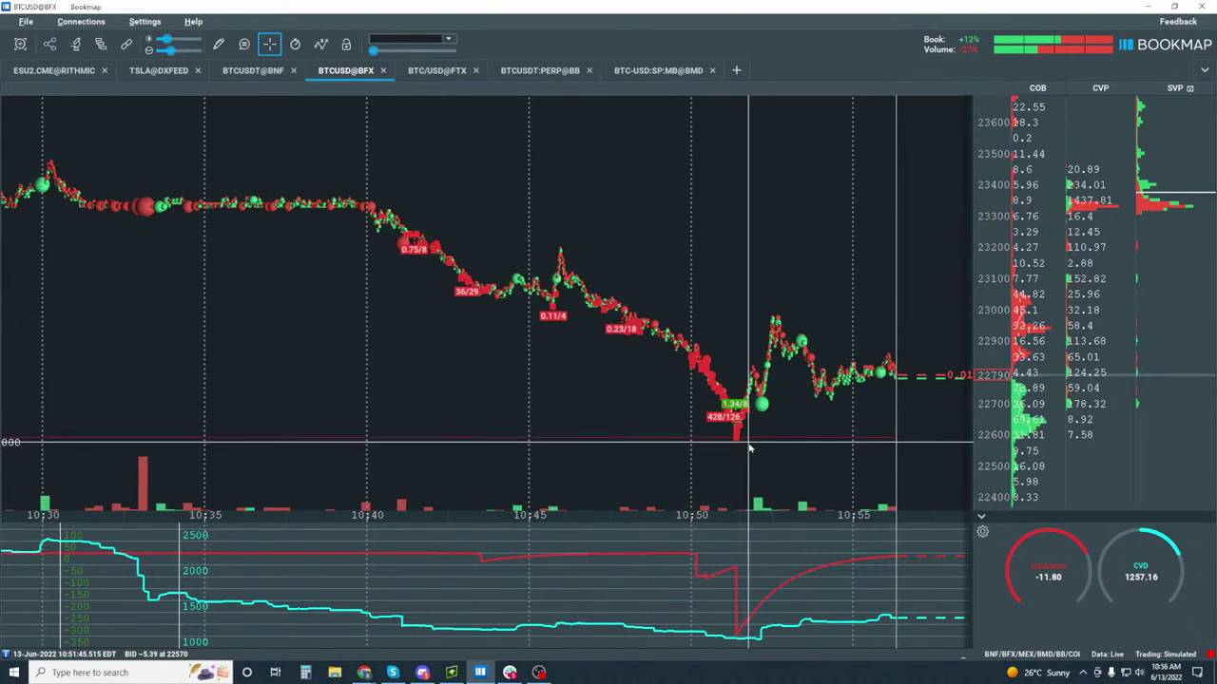
pyautogui.scroll(3, 730, 353)
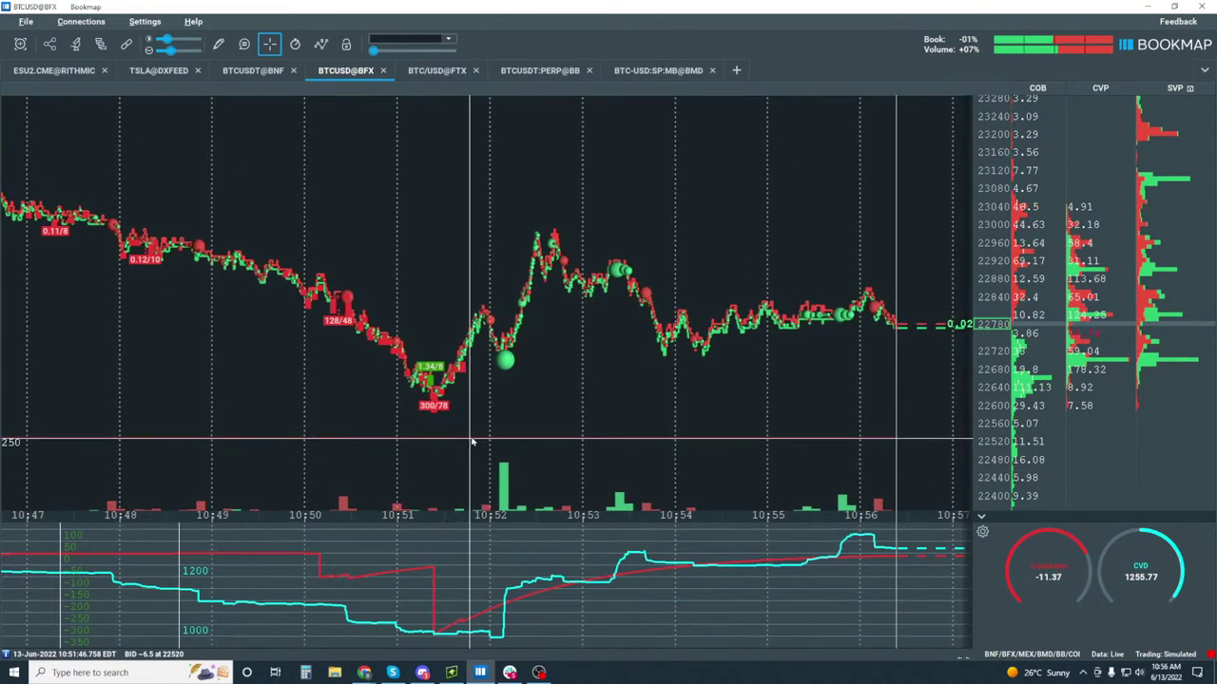
pyautogui.click(101, 44)
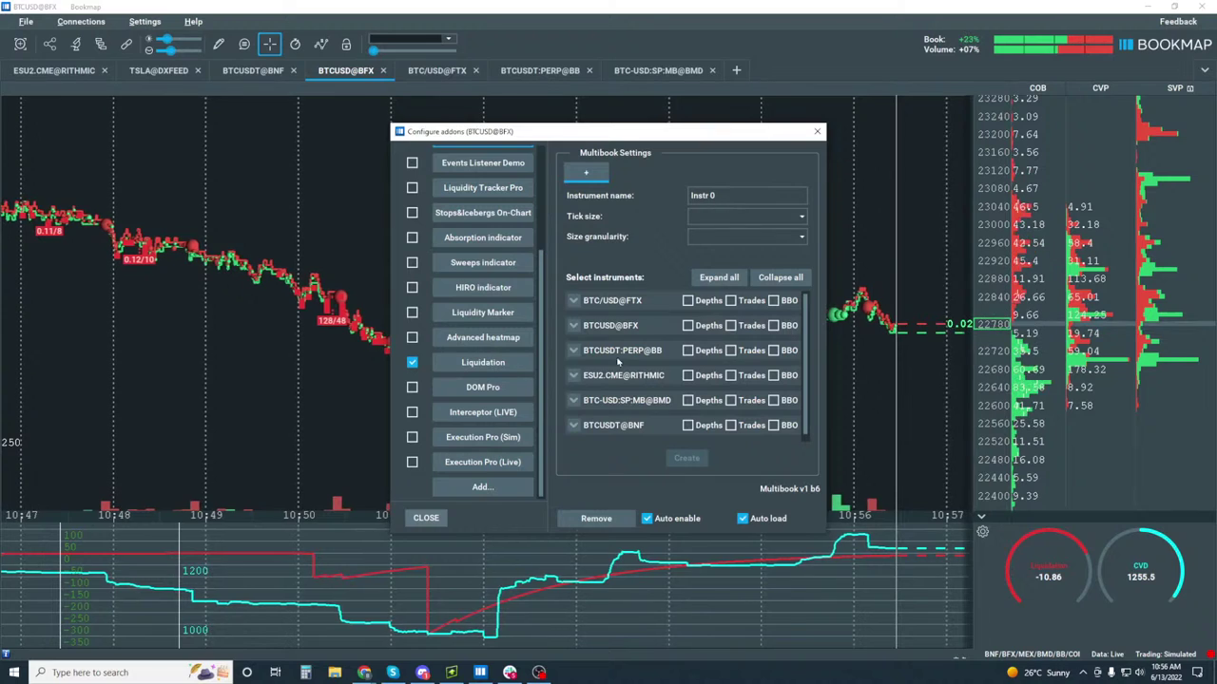
pyautogui.click(511, 362)
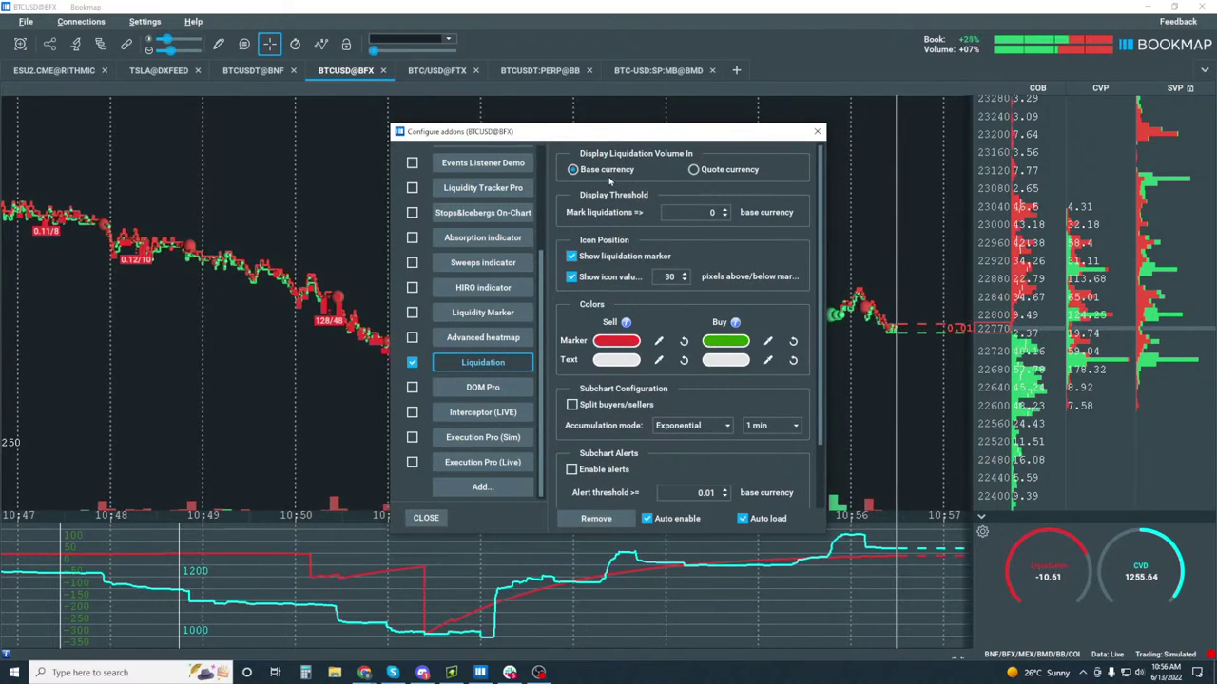
pyautogui.press('Escape')
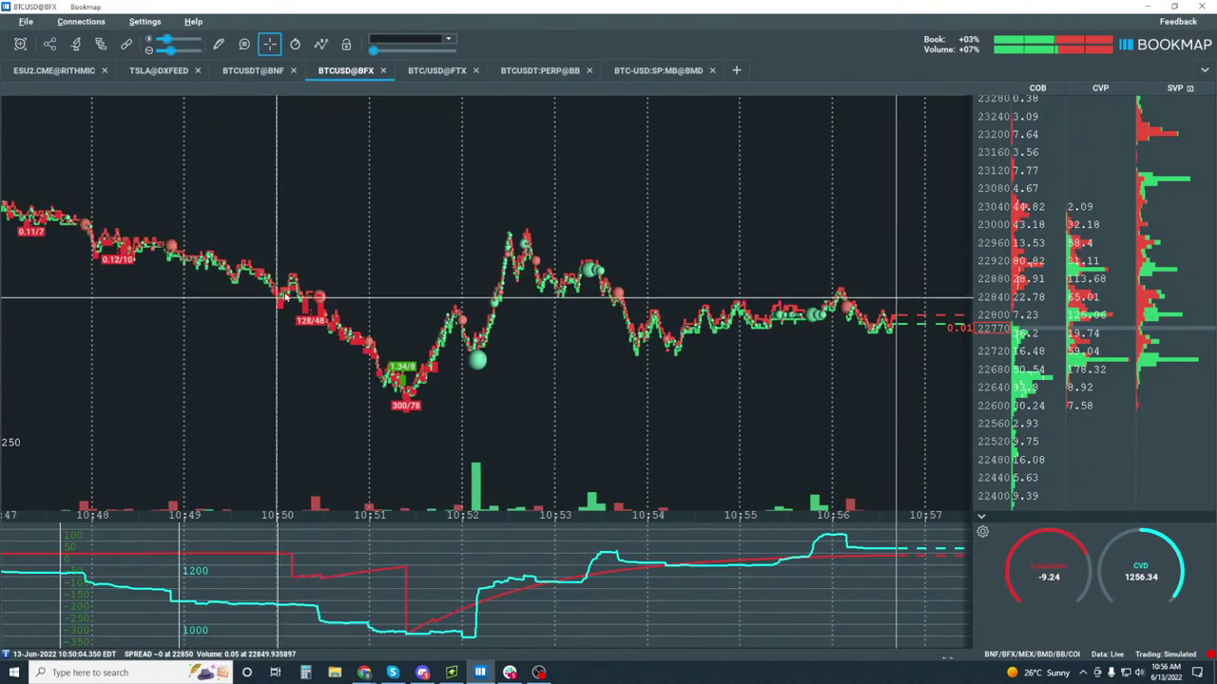
# Draw a rectangle over 10:50–10:56 spanning 22600–22840, plus a thin one near 22720.
pyautogui.click(227, 46)
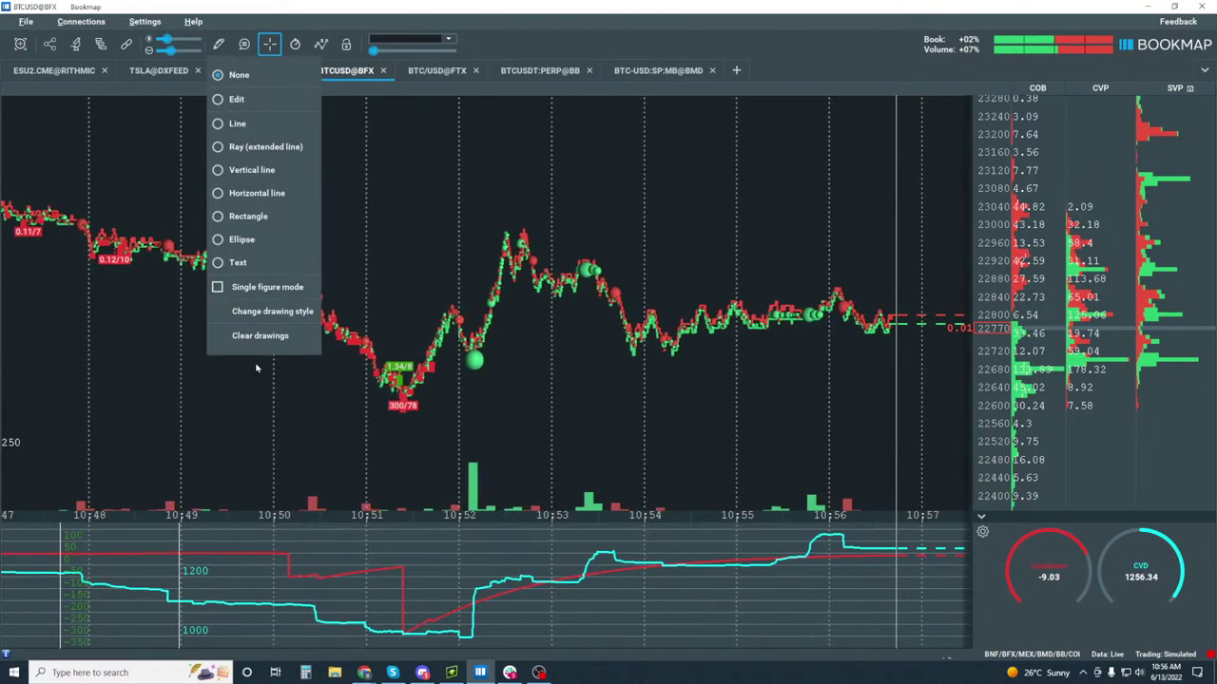
pyautogui.click(261, 221)
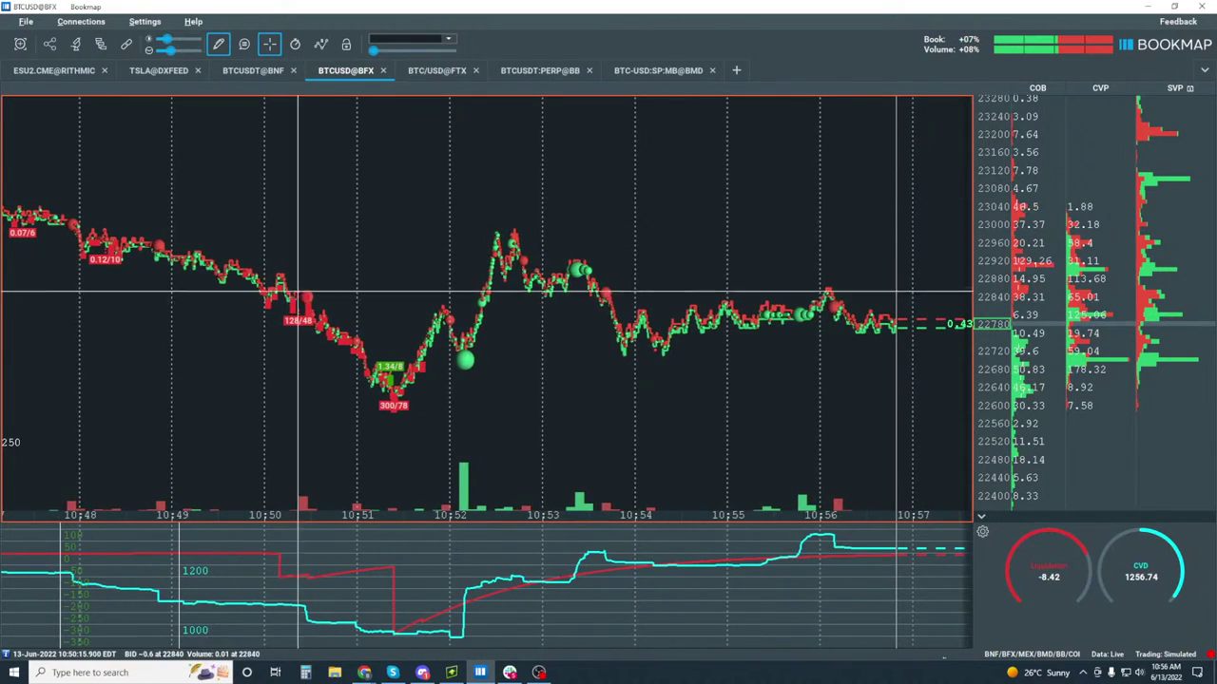
pyautogui.moveTo(266, 293); pyautogui.dragTo(866, 406)
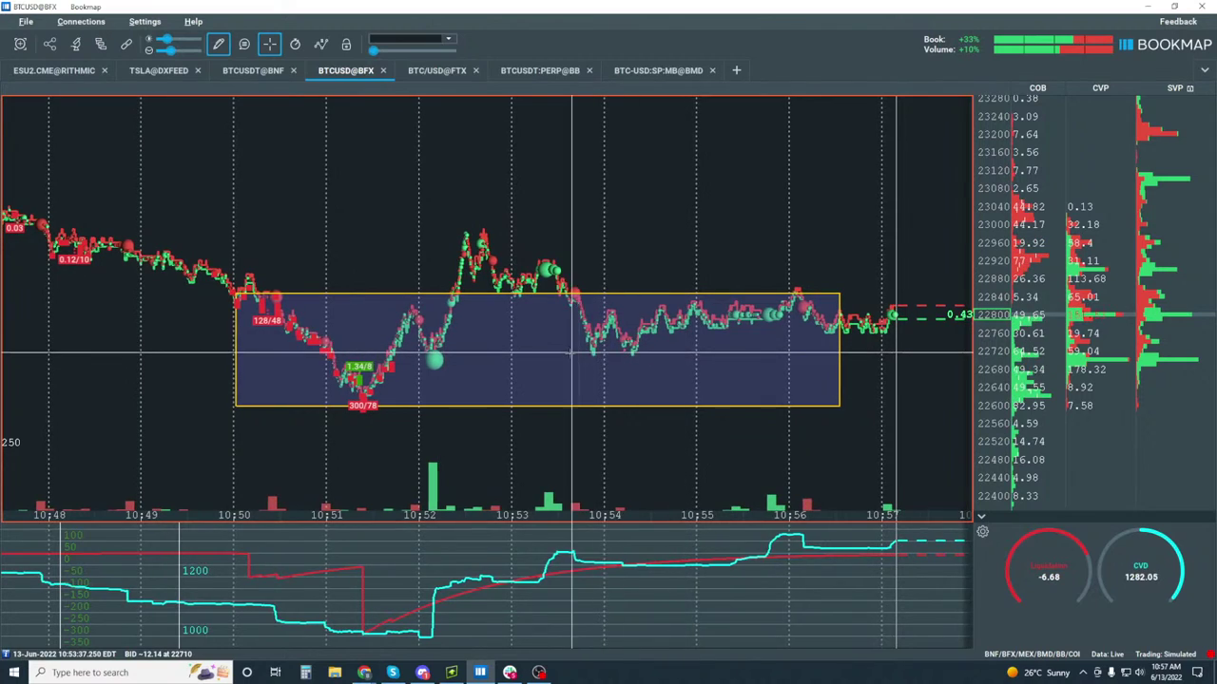
pyautogui.moveTo(567, 350); pyautogui.dragTo(716, 355)
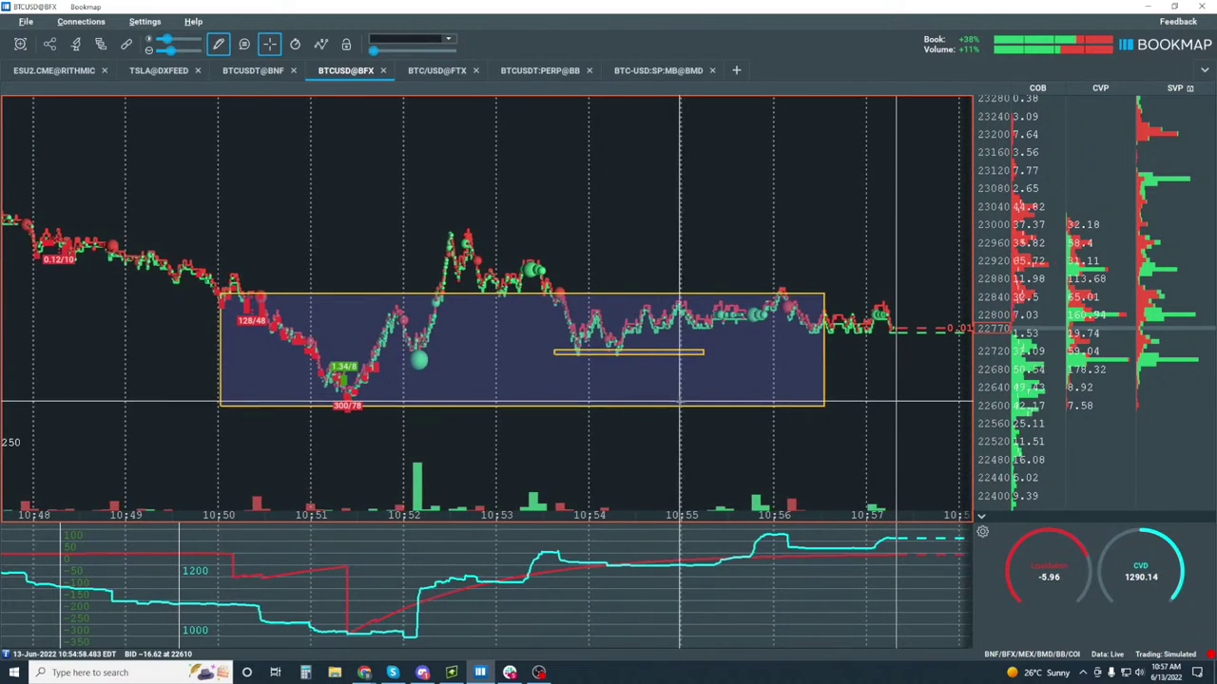
# Show BTCUSDT@BNF without the trading panel, magnifying prices to about 22440–23160.
pyautogui.click(255, 71)
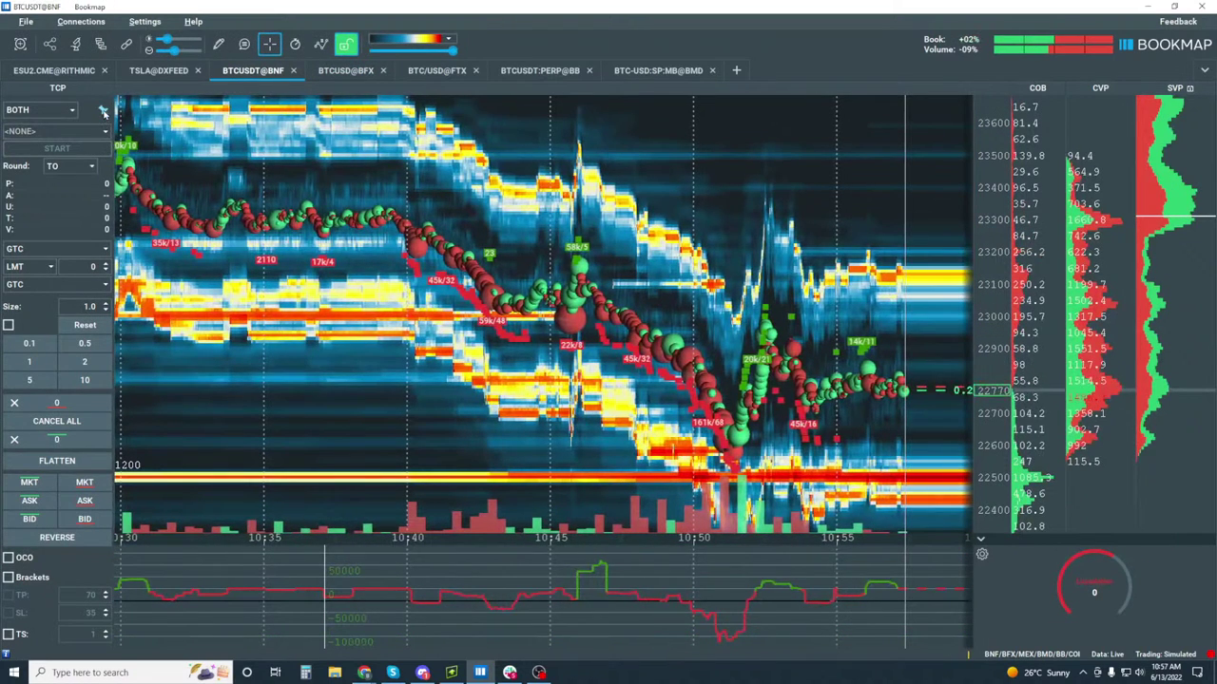
pyautogui.click(347, 44)
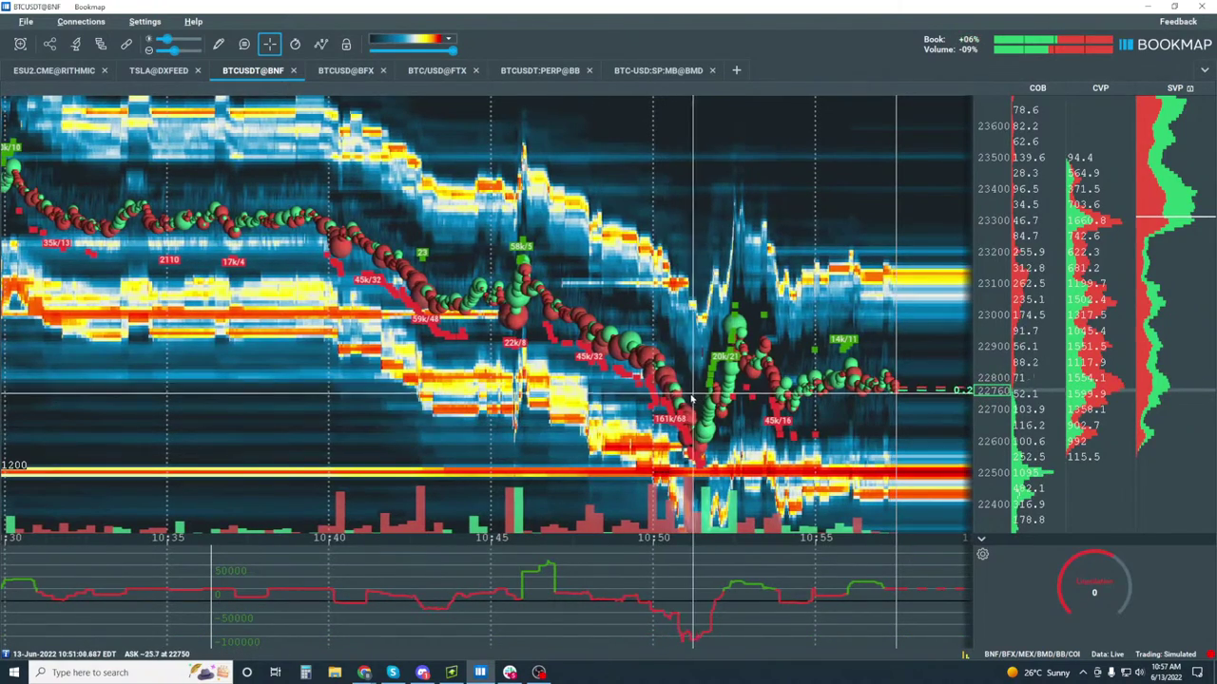
pyautogui.scroll(3, 662, 392)
pyautogui.scroll(-3, 569, 385)
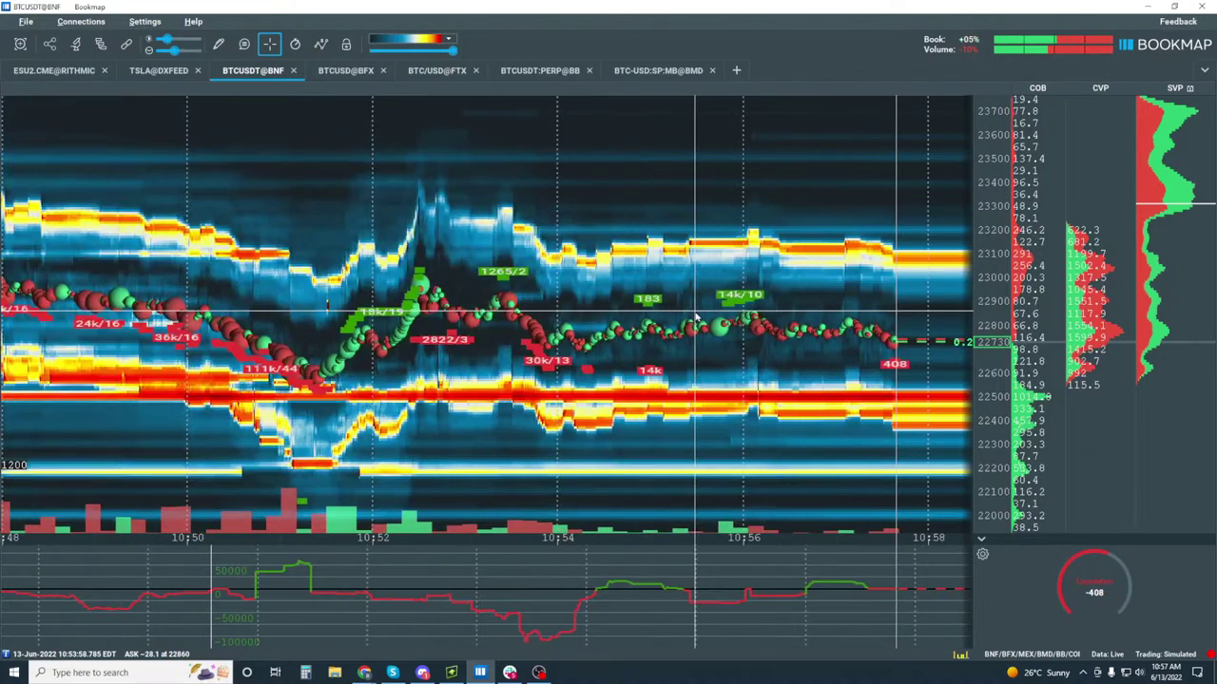
pyautogui.scroll(3, 696, 317)
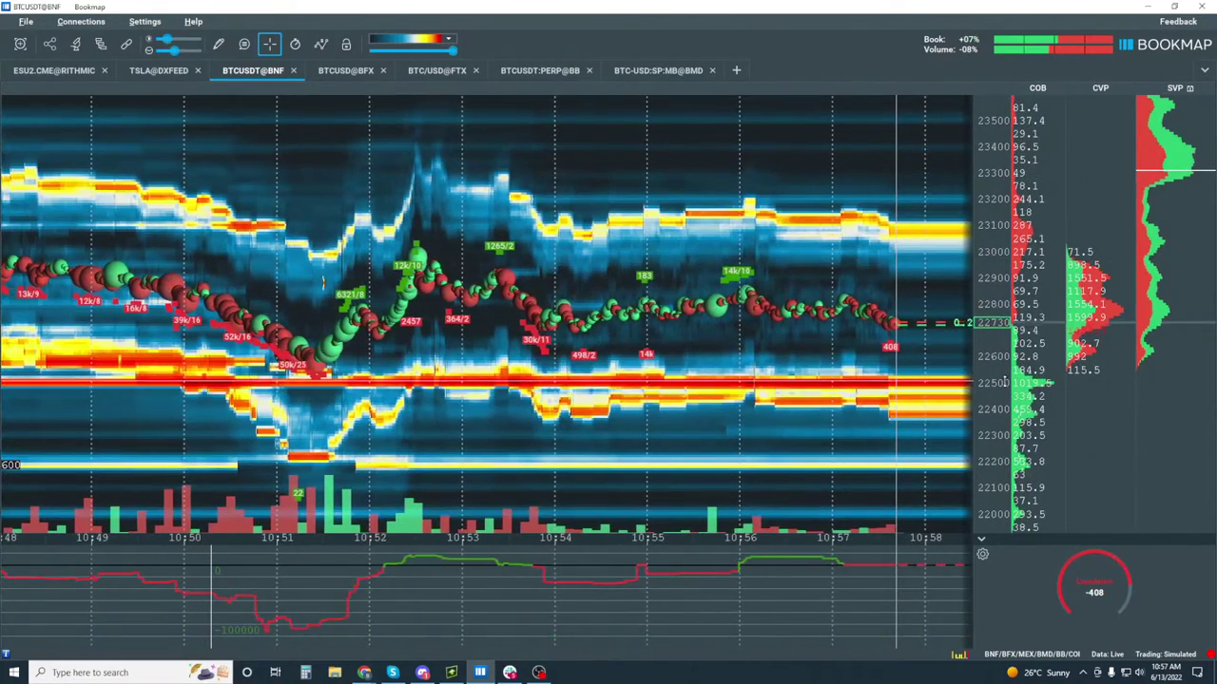
pyautogui.moveTo(1006, 376); pyautogui.dragTo(1004, 357)
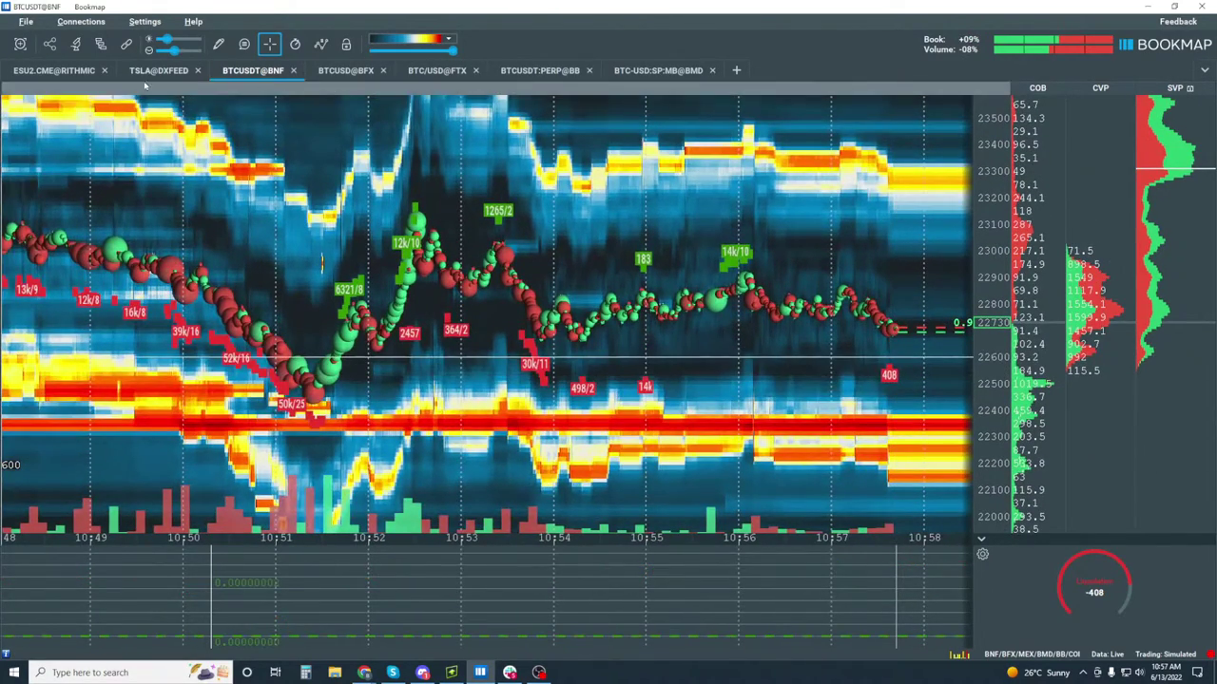
pyautogui.scroll(2, 984, 351)
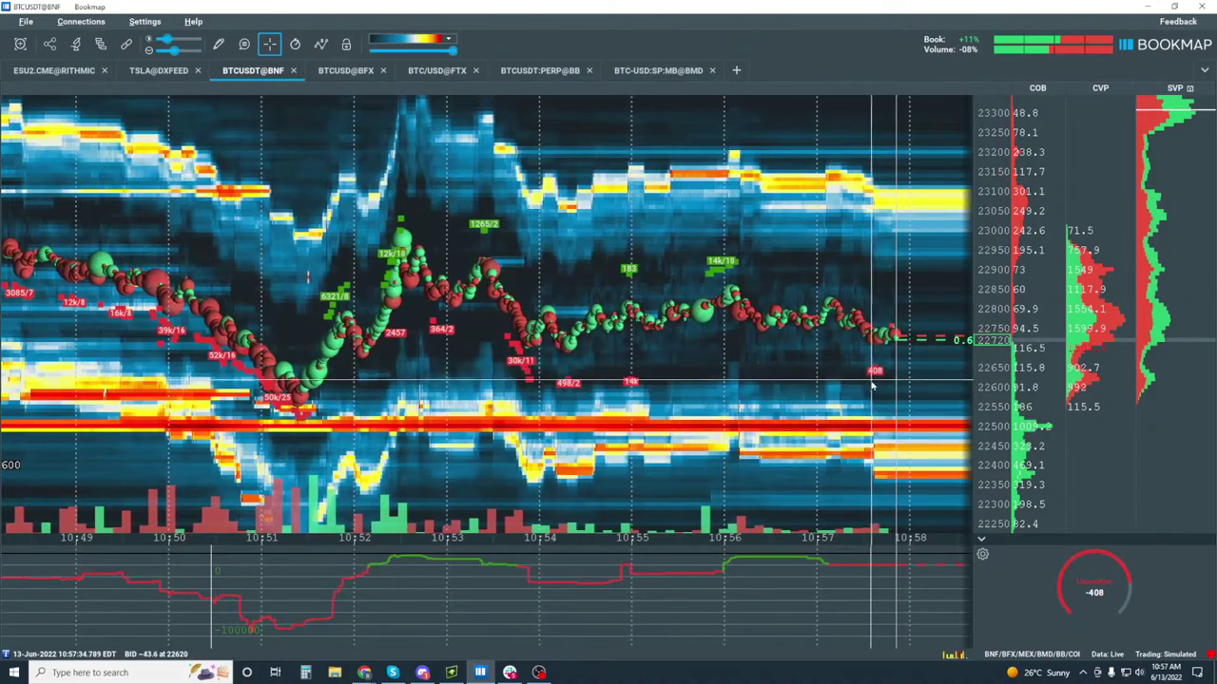
pyautogui.scroll(2, 996, 385)
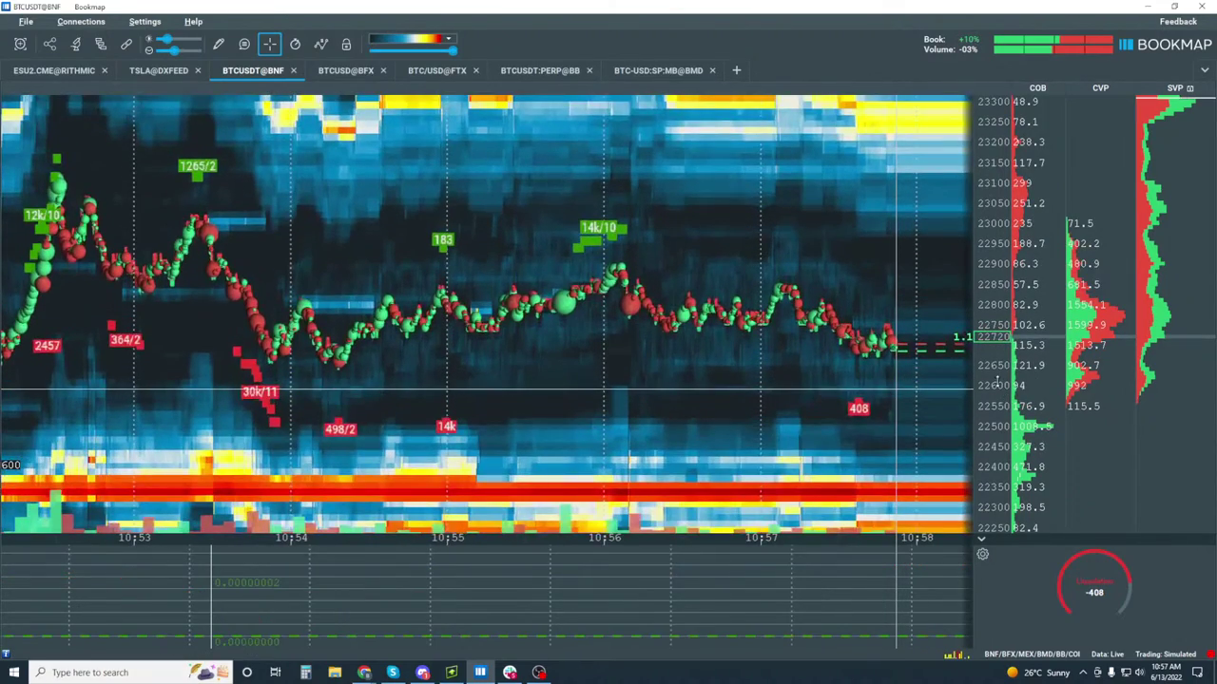
pyautogui.scroll(2, 854, 369)
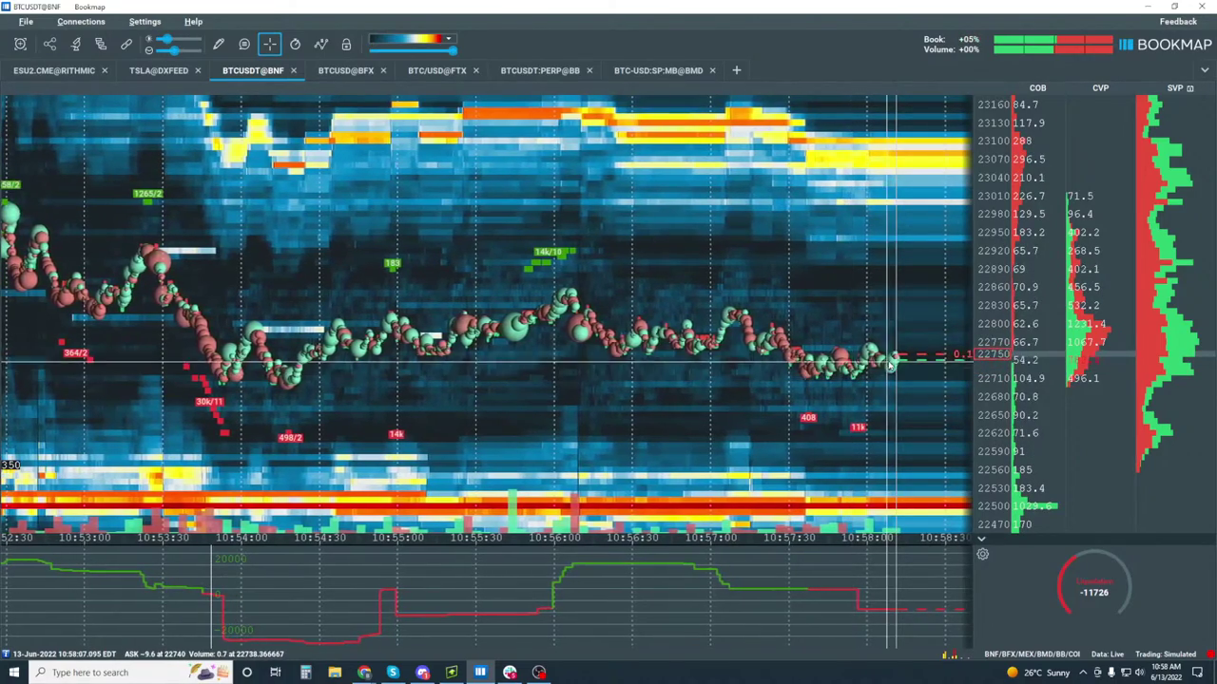
# Return to ESU2.CME@RITHMIC and frame the heatmap on 10:48–11:00 between 3750 and 3775.
pyautogui.click(40, 72)
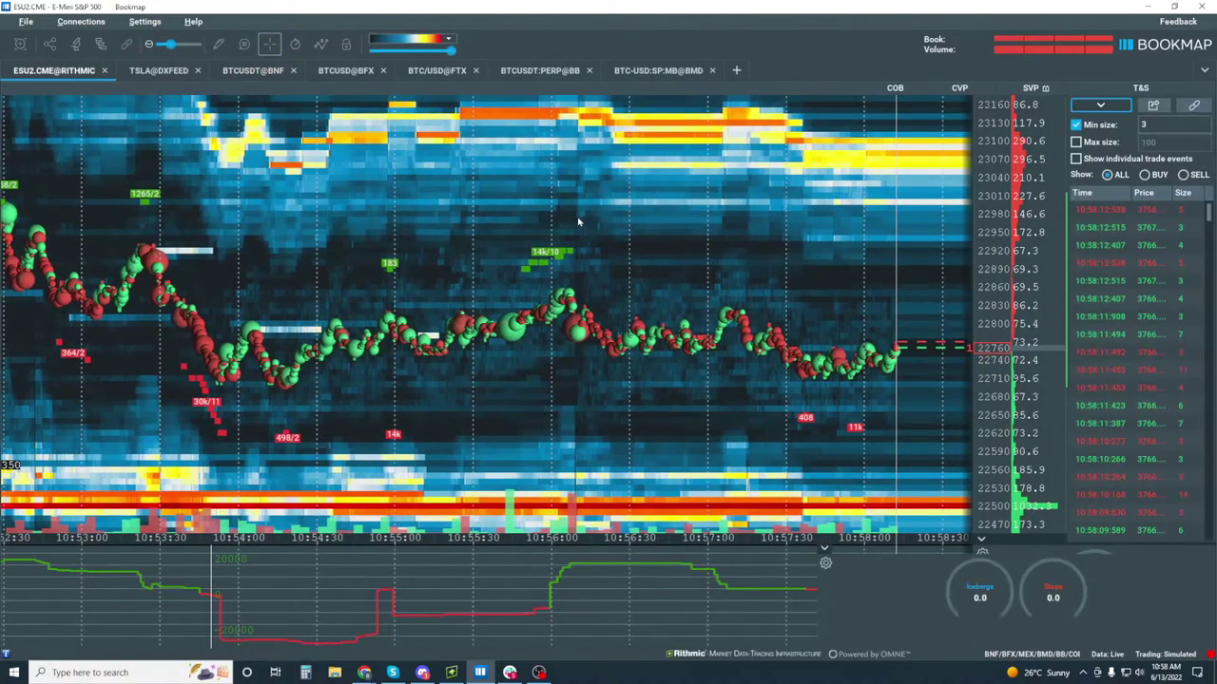
pyautogui.scroll(-6, 697, 175)
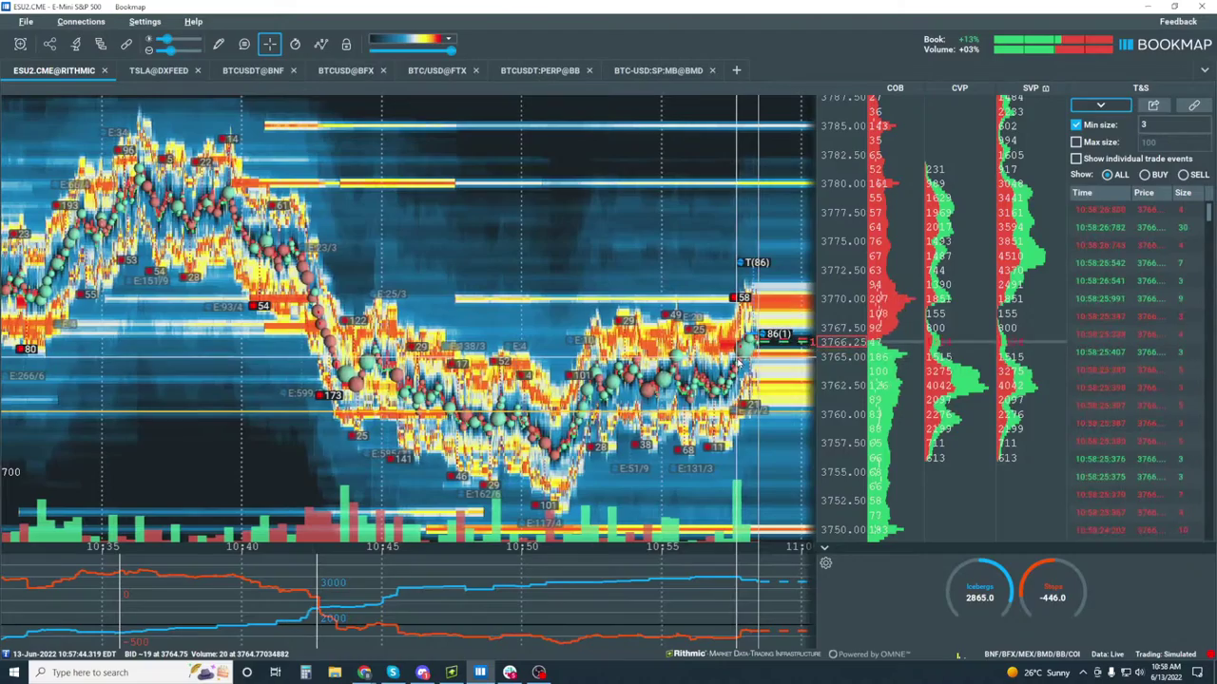
pyautogui.scroll(2, 738, 323)
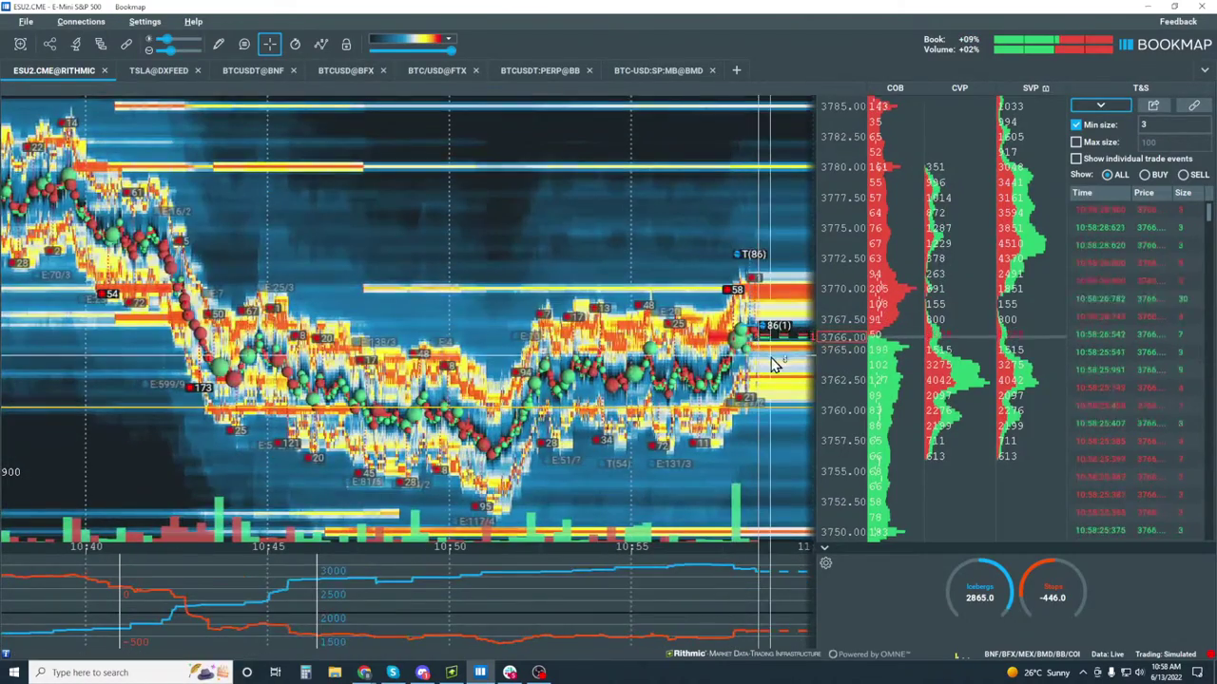
pyautogui.scroll(3, 774, 366)
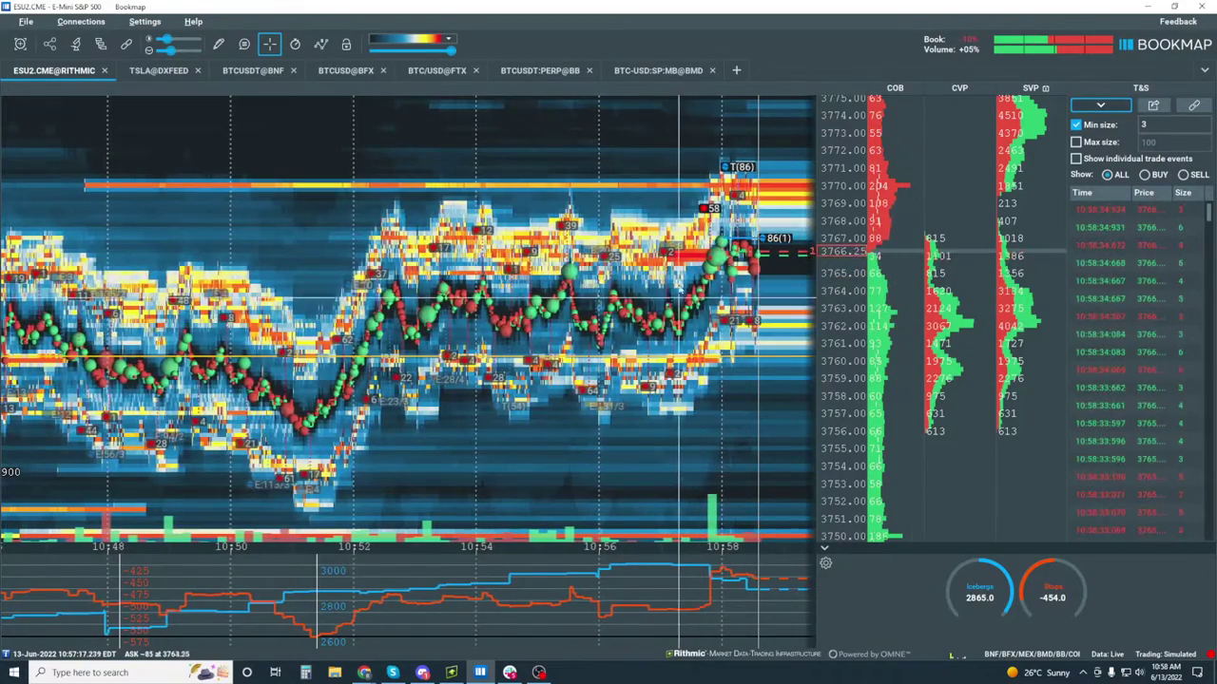
pyautogui.scroll(-2, 662, 272)
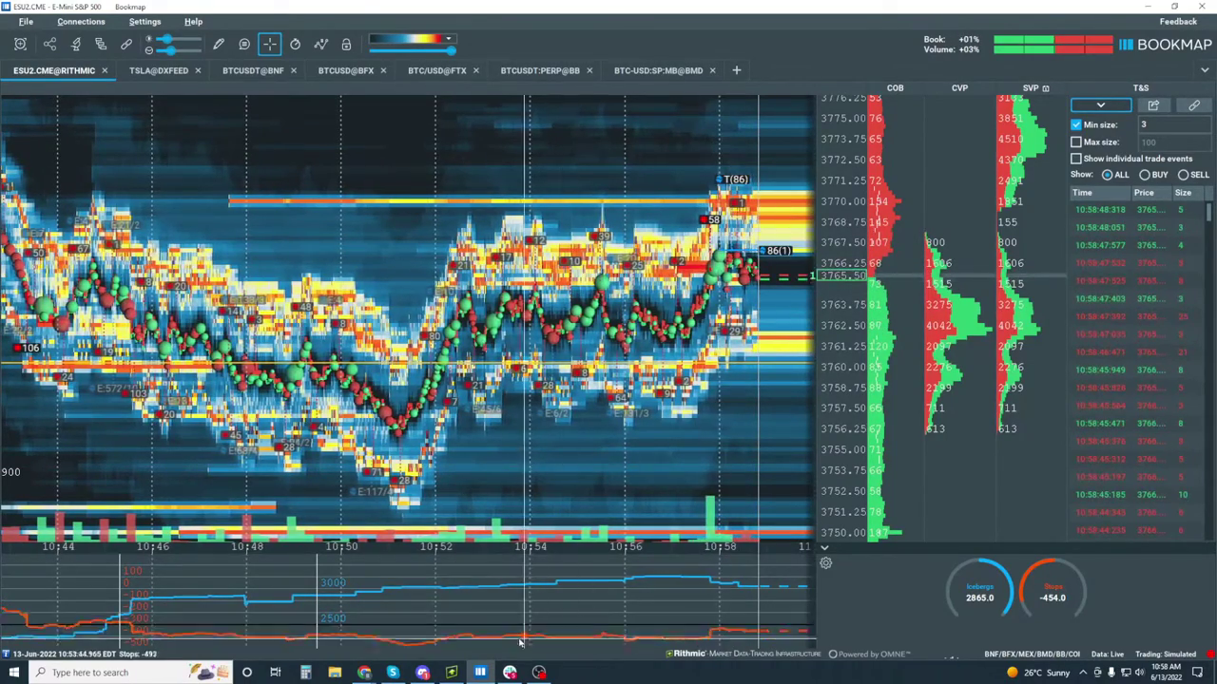
pyautogui.scroll(-3, 451, 609)
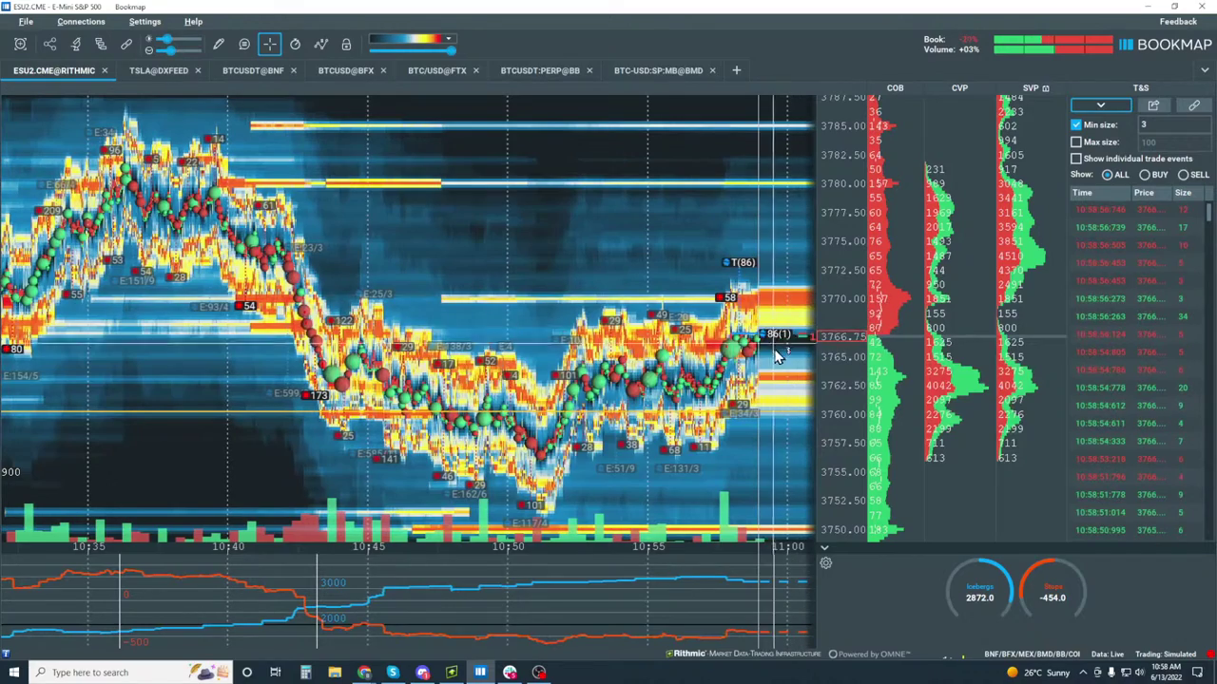
pyautogui.scroll(2, 768, 342)
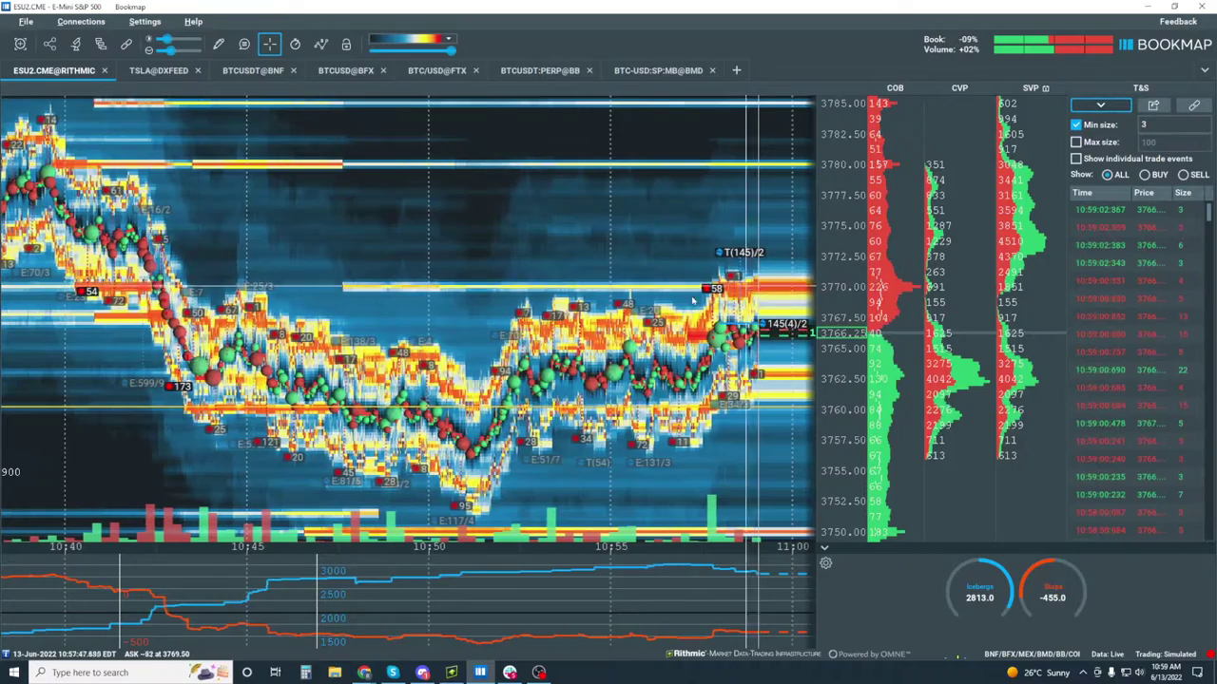
pyautogui.scroll(3, 730, 390)
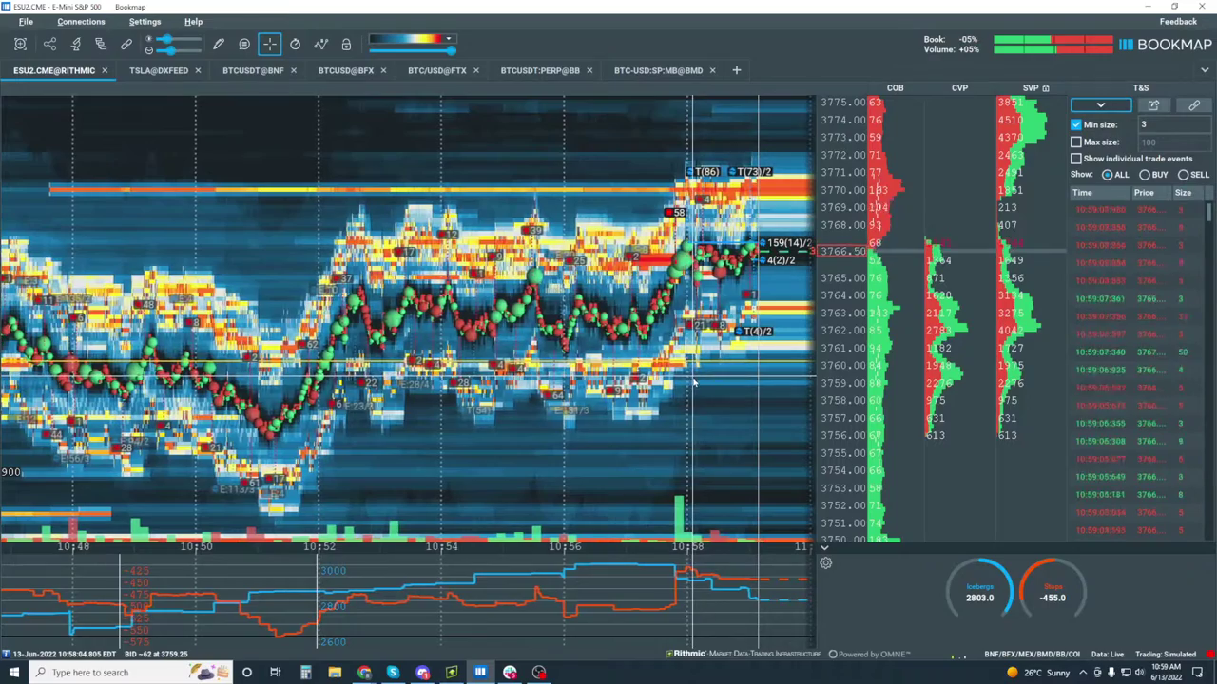
# Zoom the ES heatmap out to cover about 10:40–11:00 across prices 3750–3785.
pyautogui.scroll(-3, 692, 383)
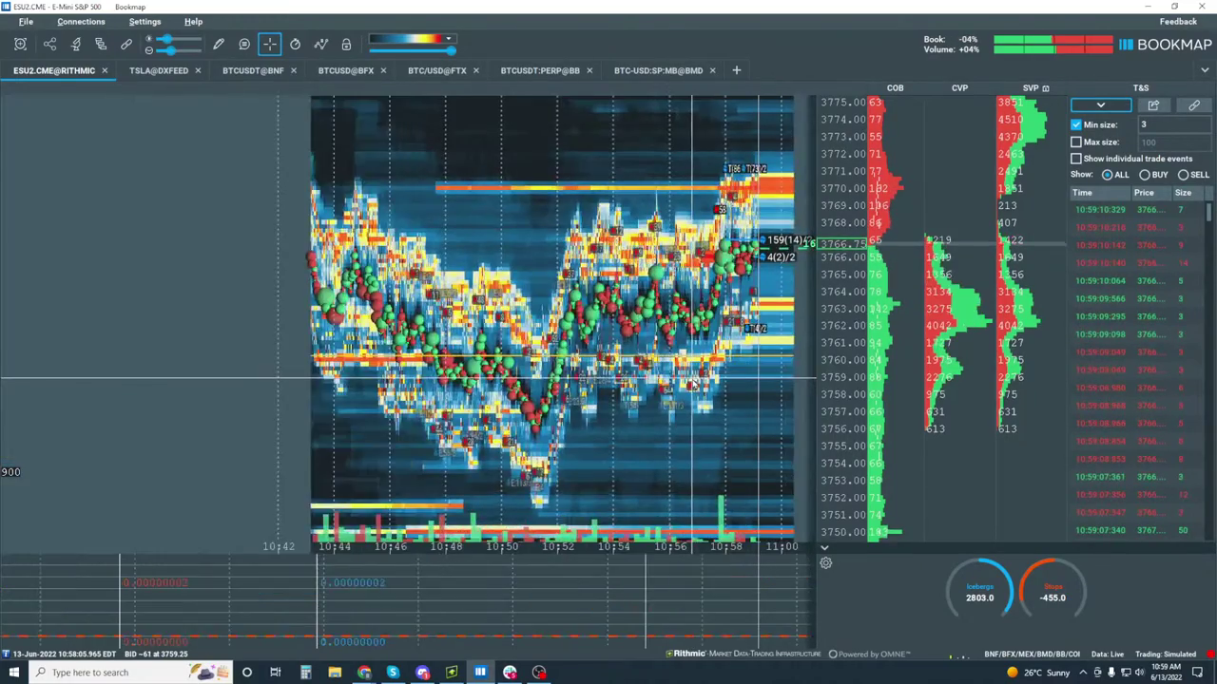
pyautogui.scroll(-2, 317, 282)
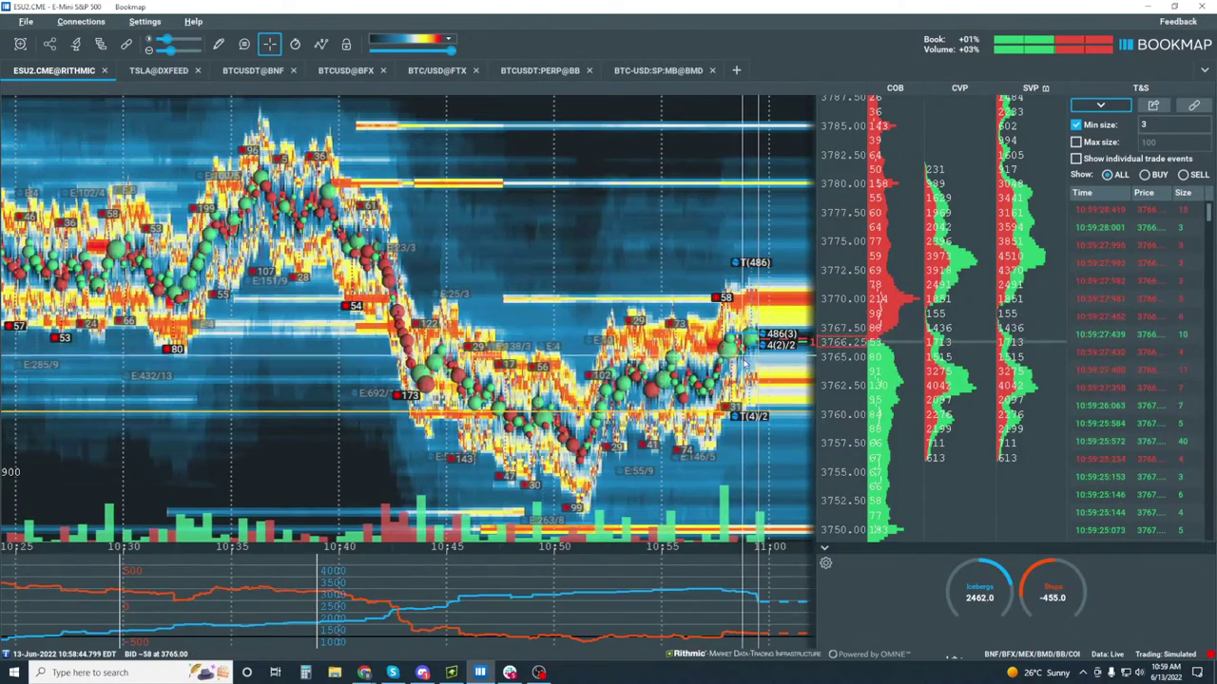
pyautogui.scroll(5, 751, 367)
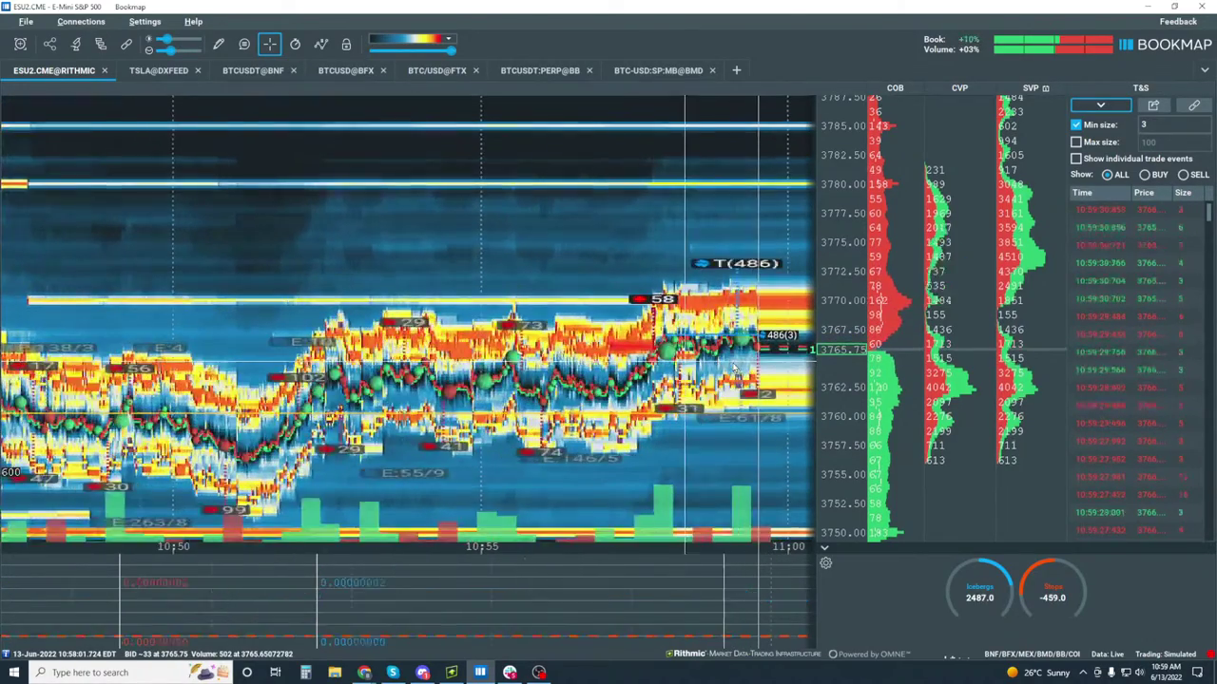
pyautogui.scroll(-2, 732, 371)
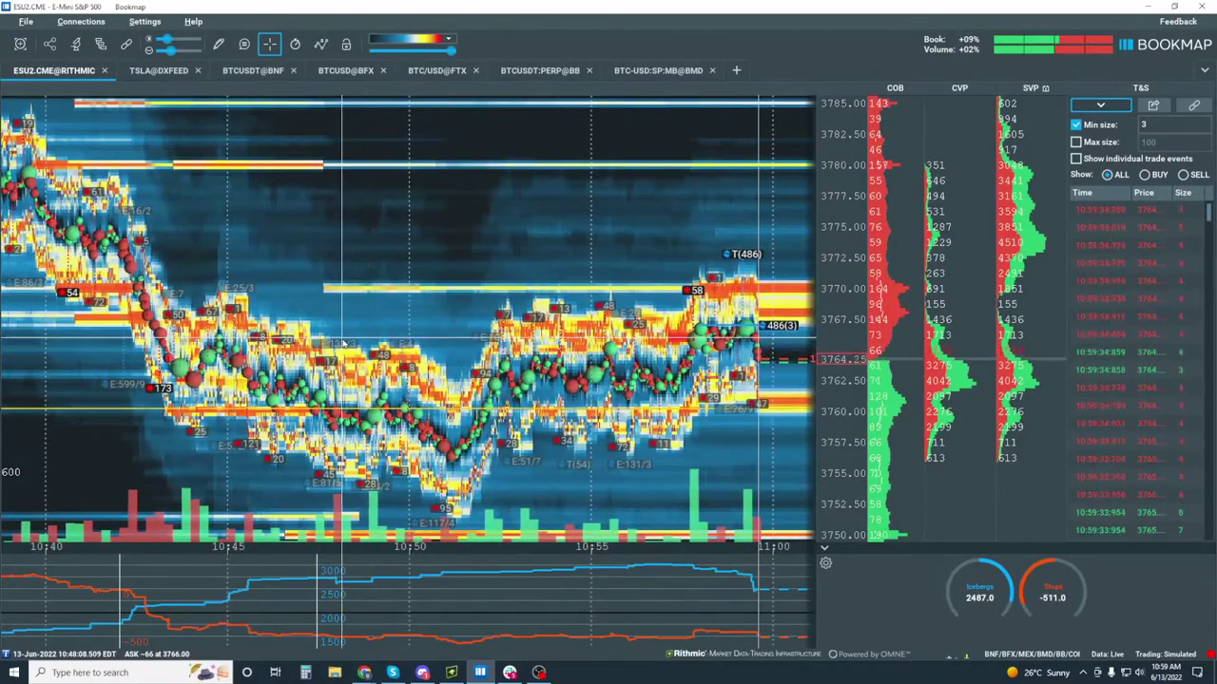
pyautogui.scroll(5, 757, 344)
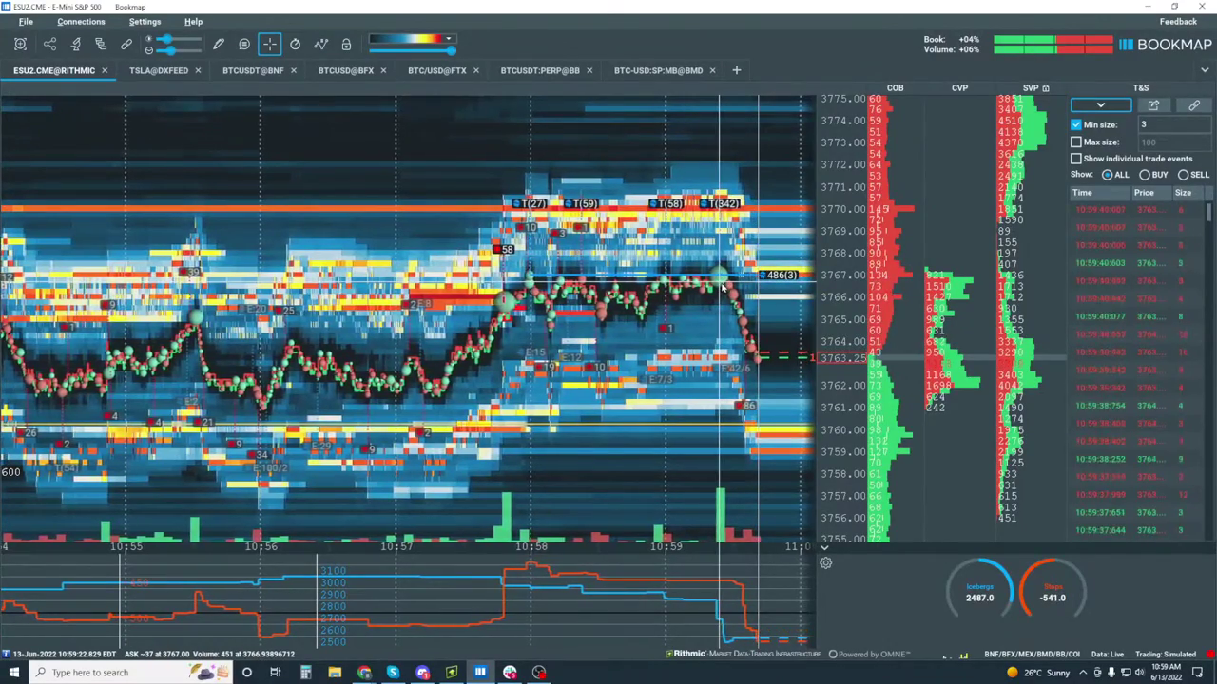
pyautogui.scroll(-5, 719, 283)
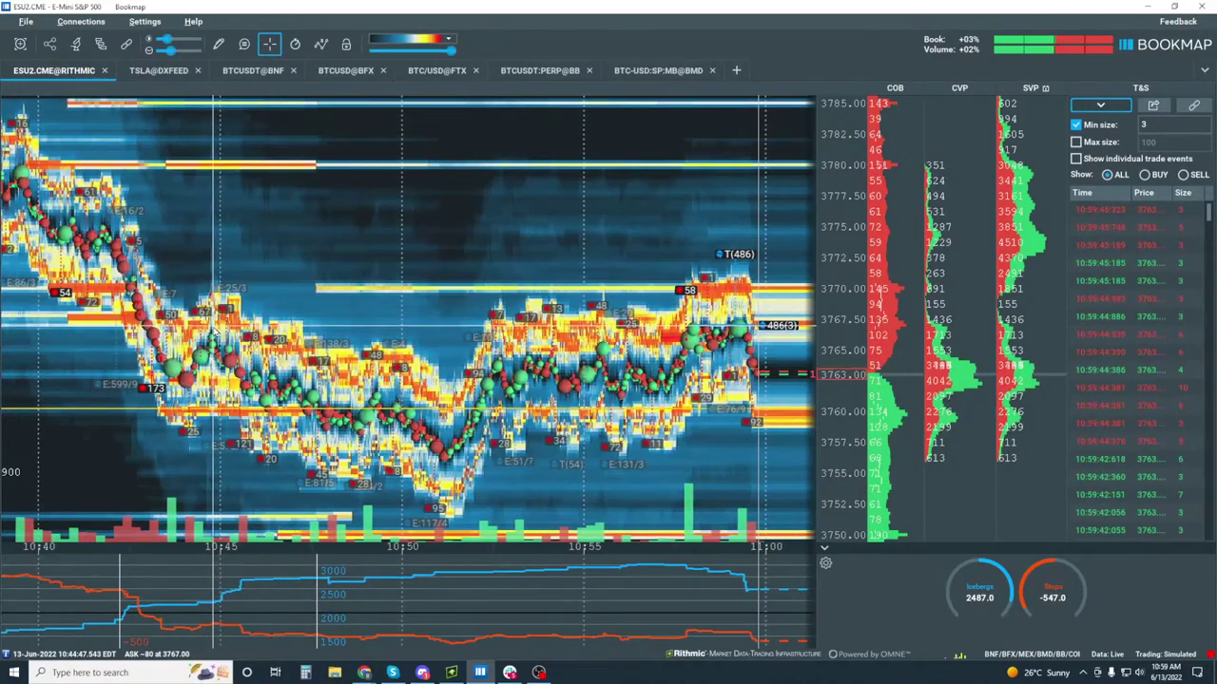
# Zoom the ES heatmap in on about 10:54–11:00 between 3753 and 3774.
pyautogui.scroll(5, 353, 319)
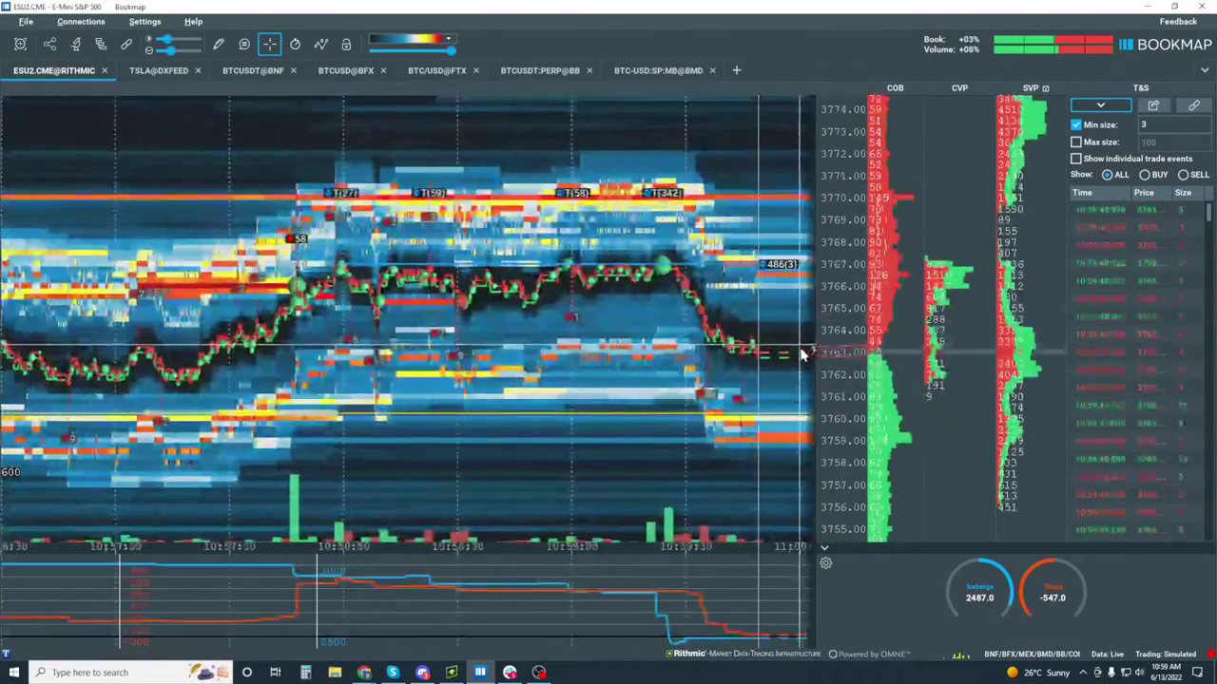
pyautogui.scroll(-3, 518, 397)
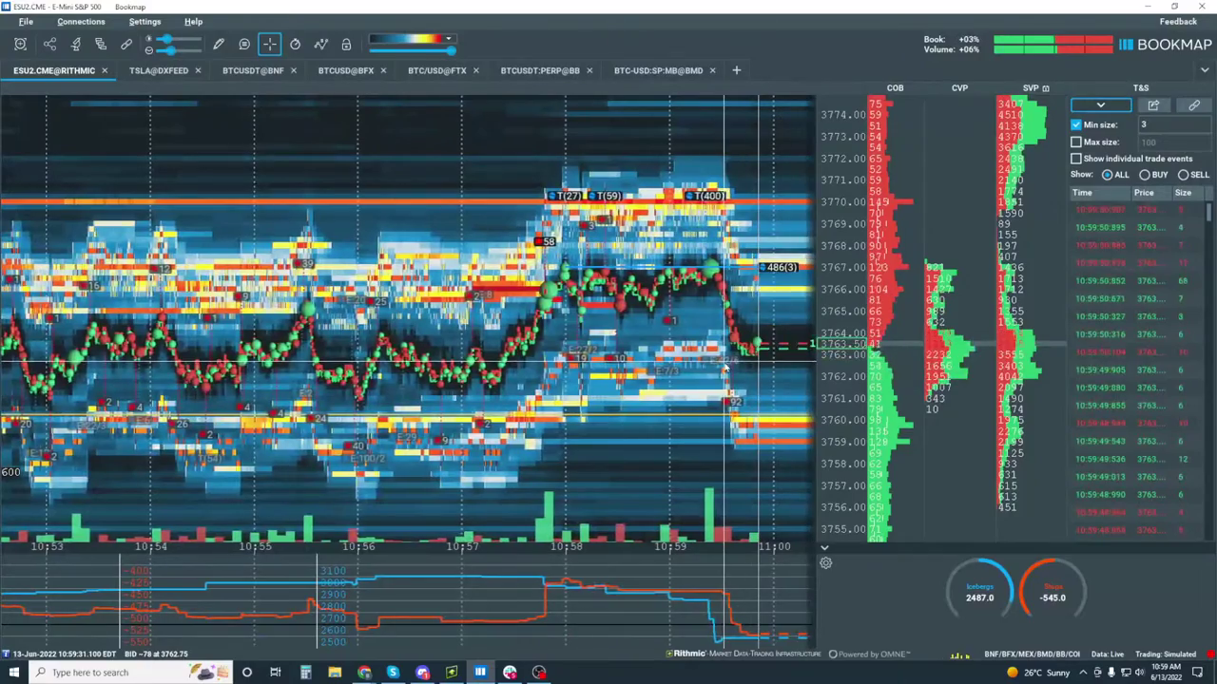
pyautogui.scroll(-2, 730, 366)
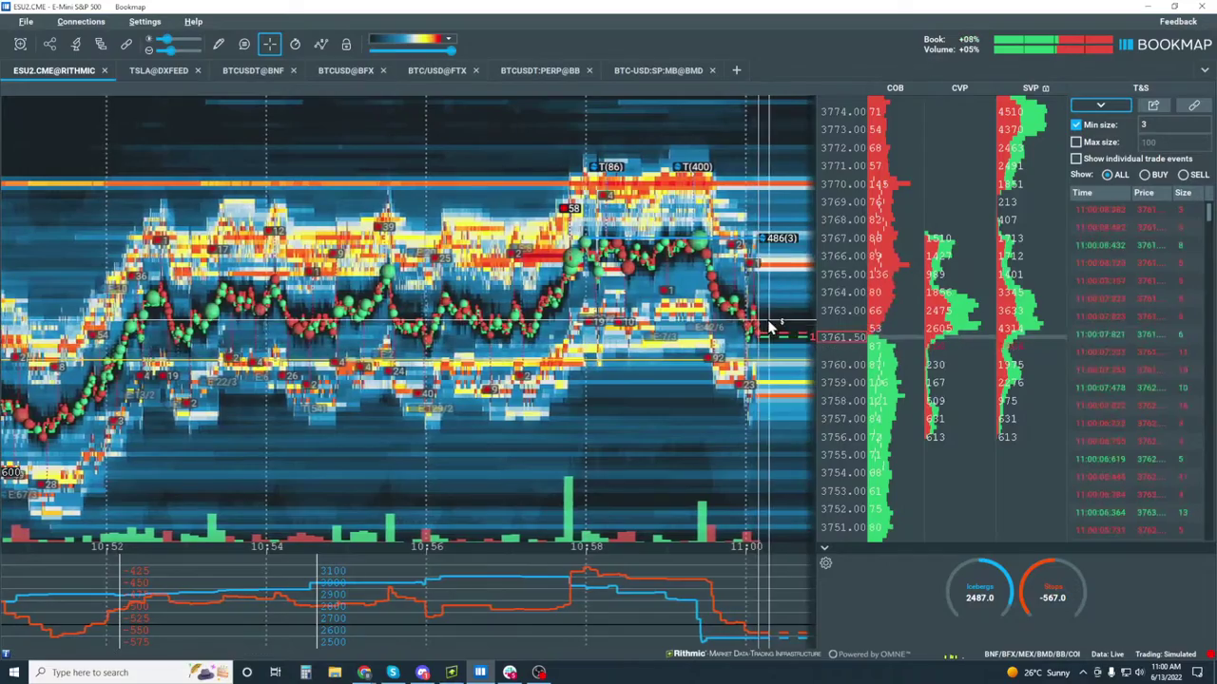
pyautogui.scroll(2, 779, 361)
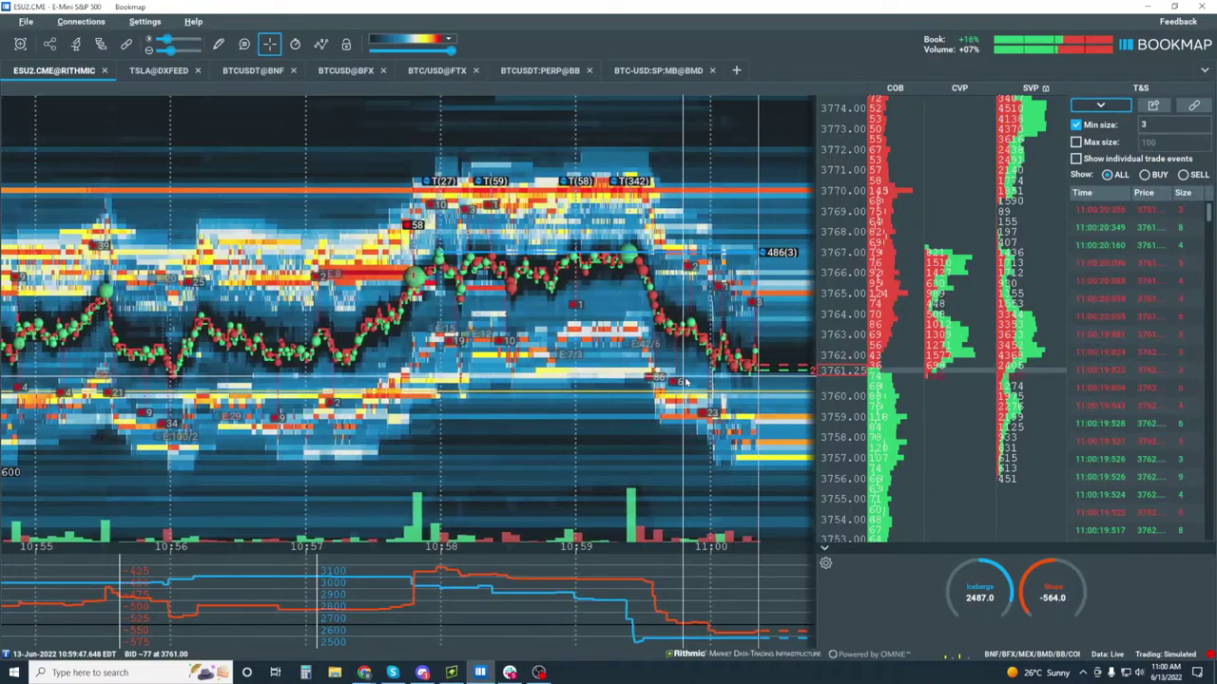
pyautogui.scroll(-2, 685, 381)
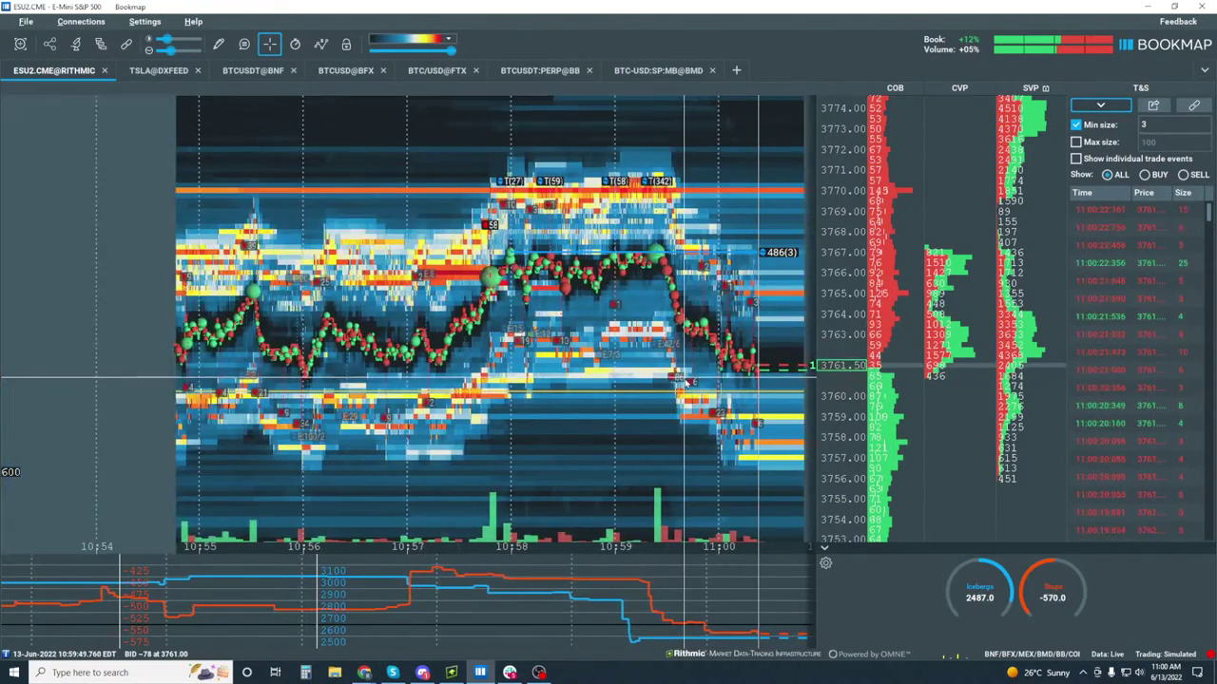
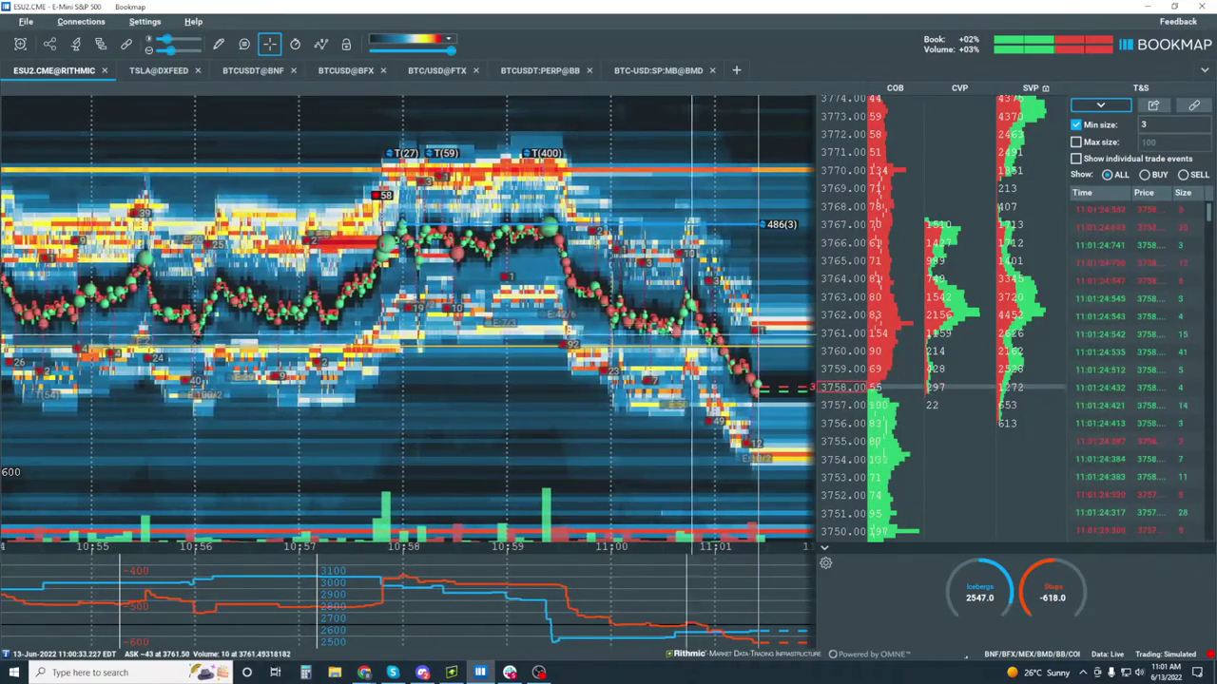
# Zoom the ESU2 heatmap in and out to frame the 10:58 high and the 3760 level.
pyautogui.scroll(-2, 643, 304)
pyautogui.scroll(-4, 642, 304)
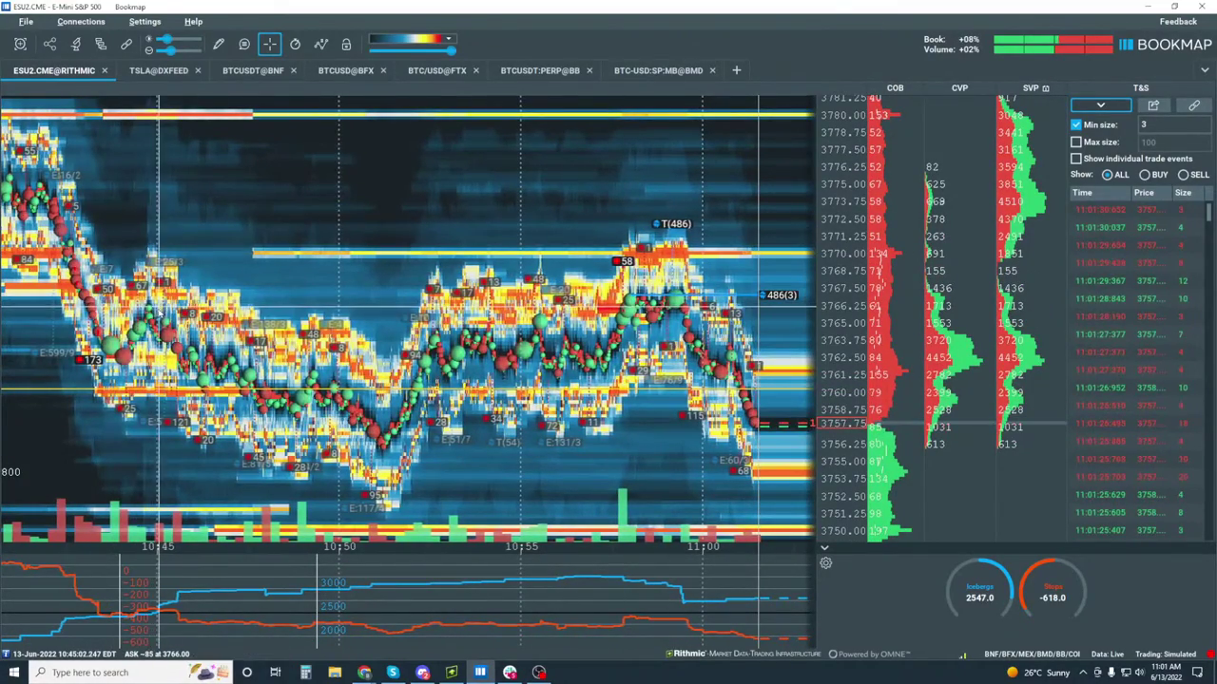
pyautogui.scroll(4, 738, 356)
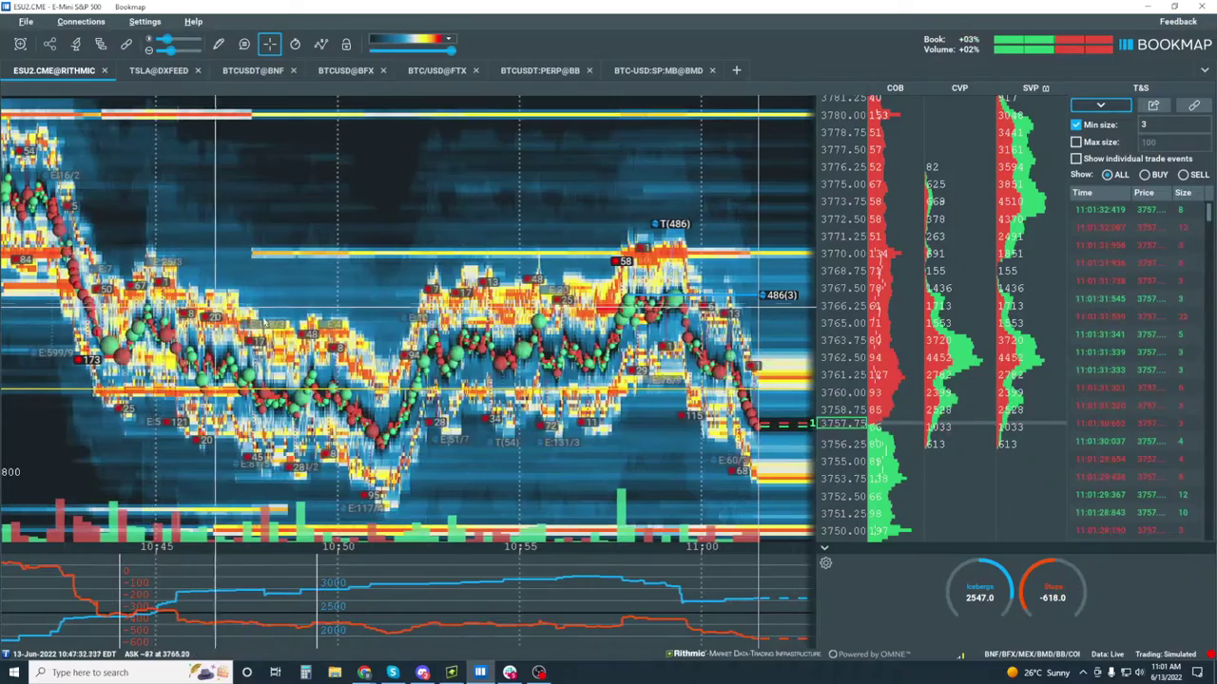
pyautogui.scroll(4, 739, 357)
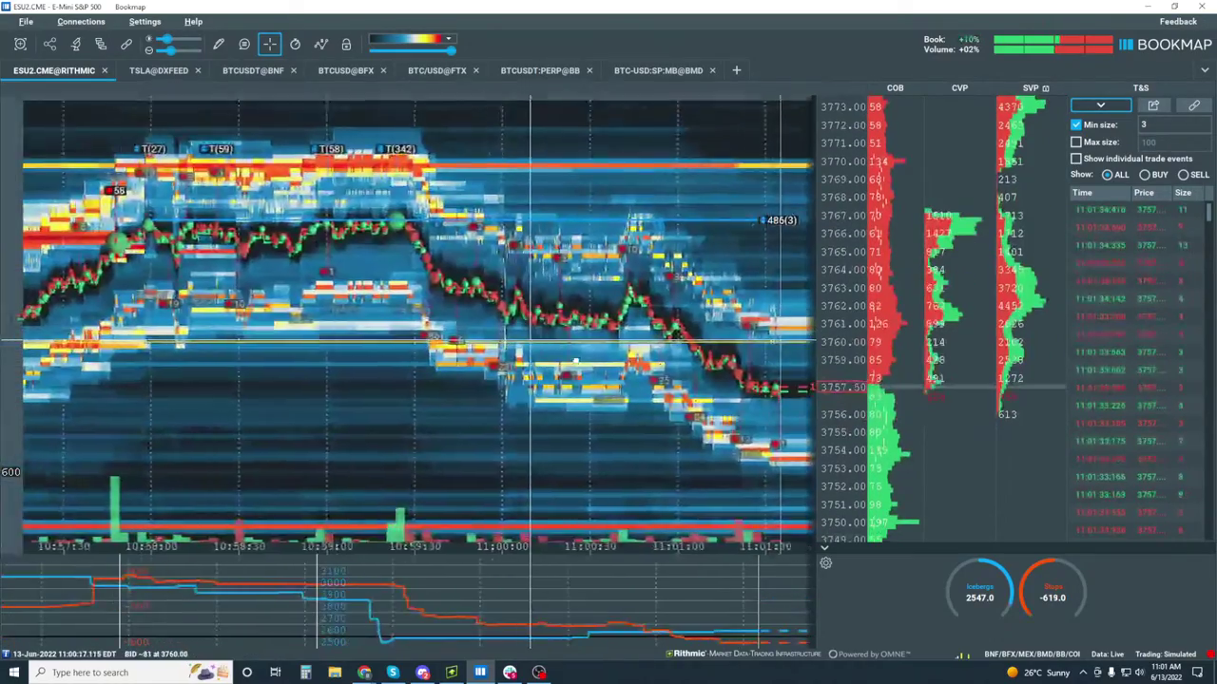
pyautogui.scroll(2, 632, 354)
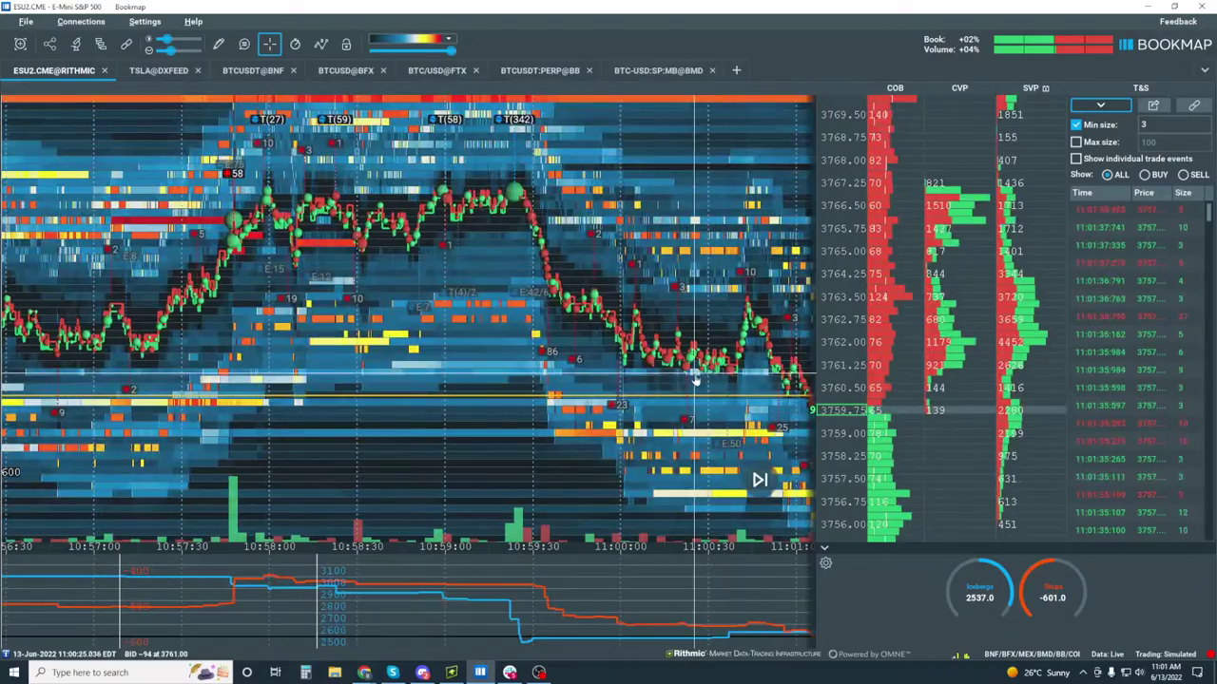
pyautogui.scroll(-1, 559, 342)
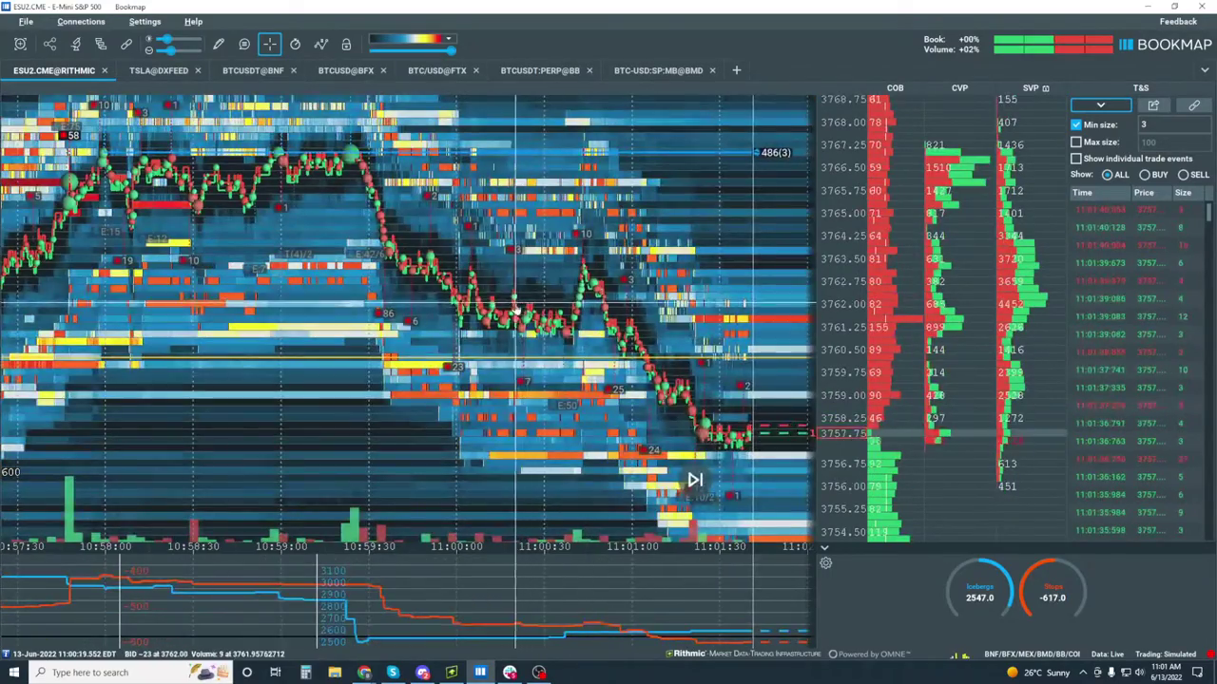
pyautogui.scroll(-2, 435, 298)
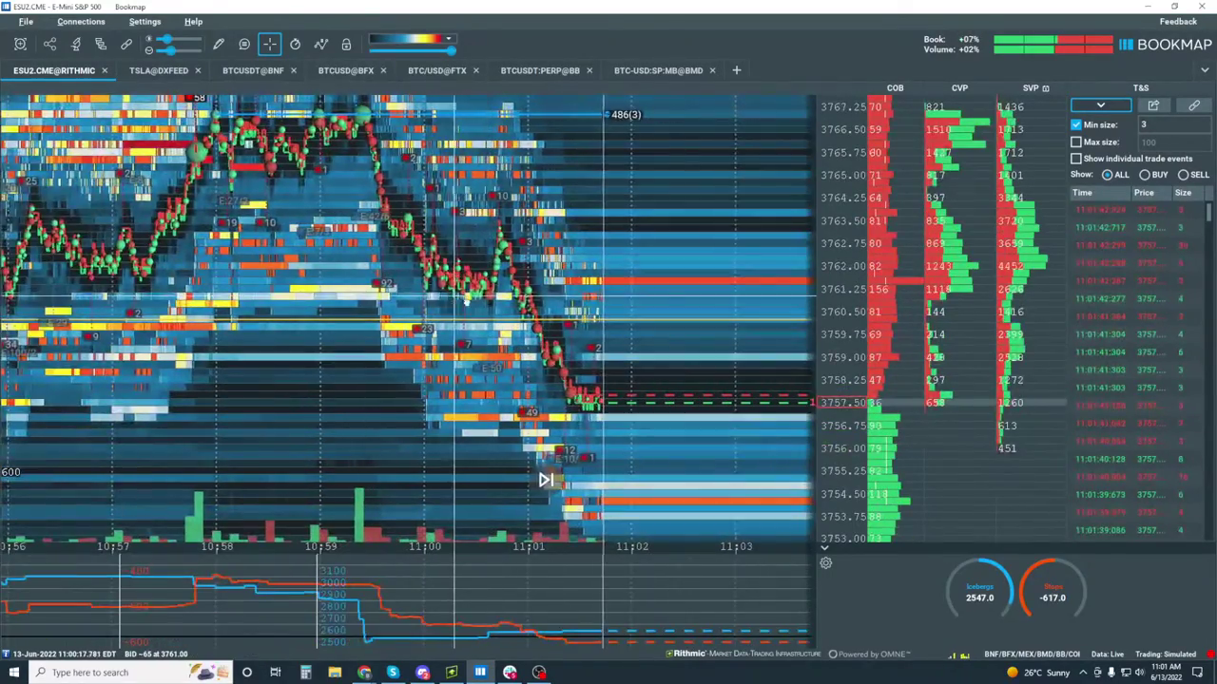
pyautogui.scroll(-1, 605, 297)
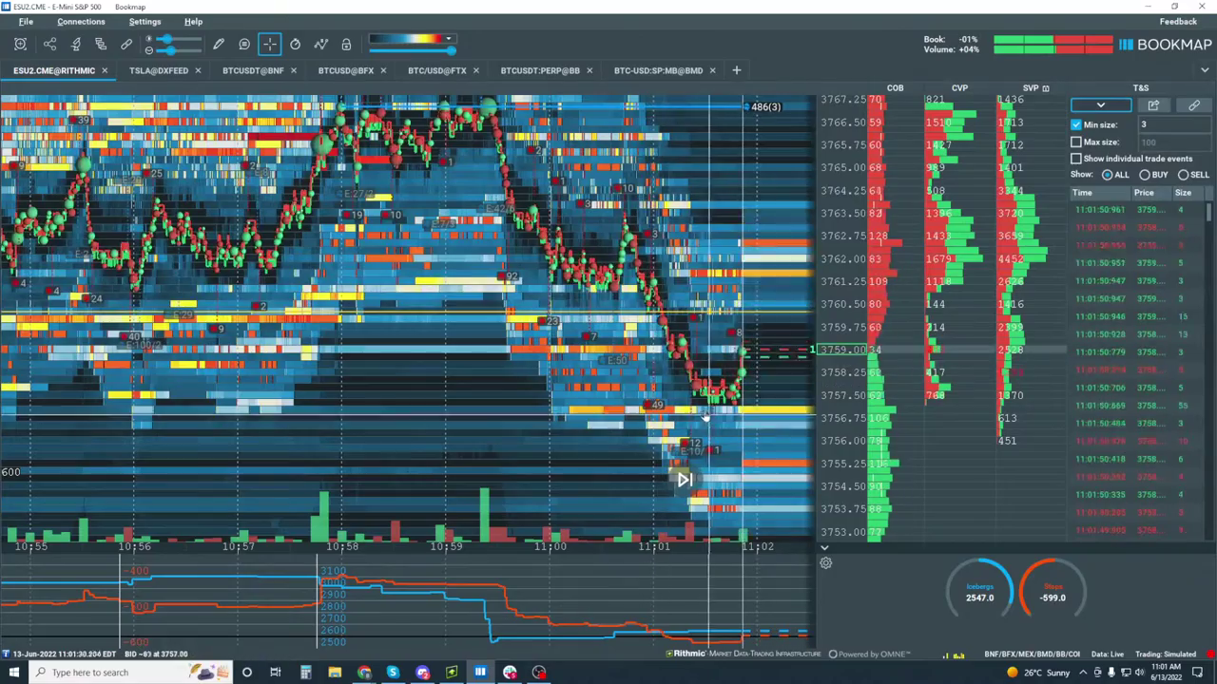
pyautogui.scroll(-3, 715, 480)
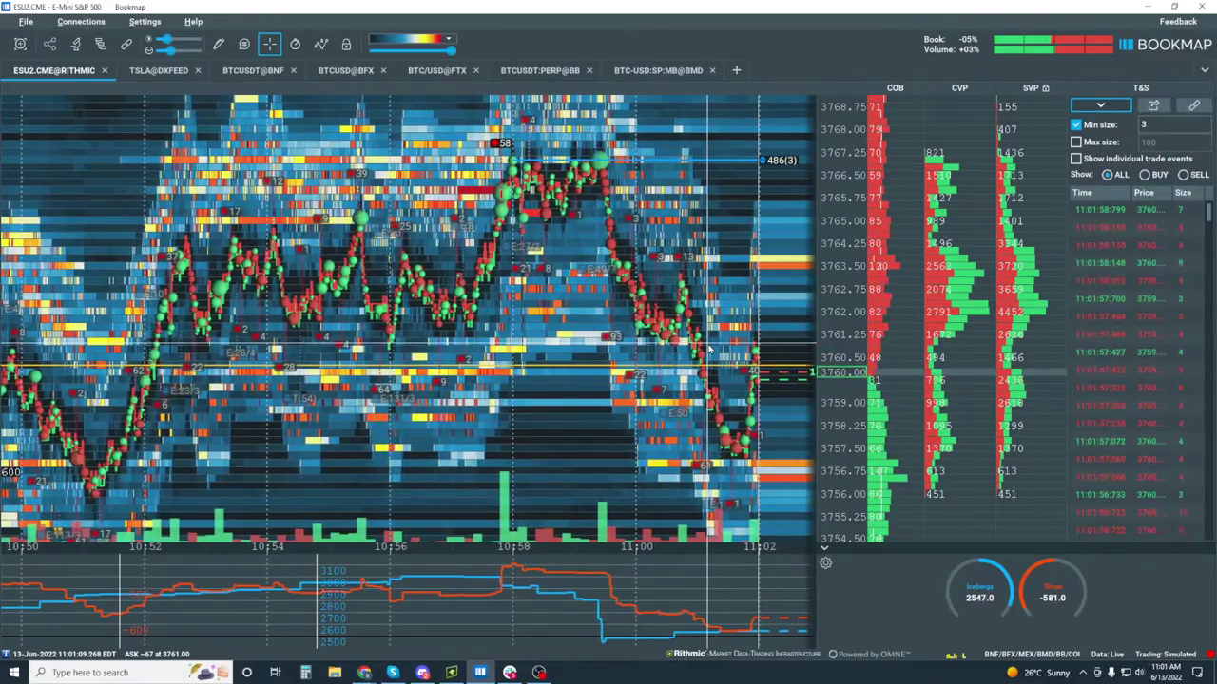
pyautogui.scroll(5, 708, 350)
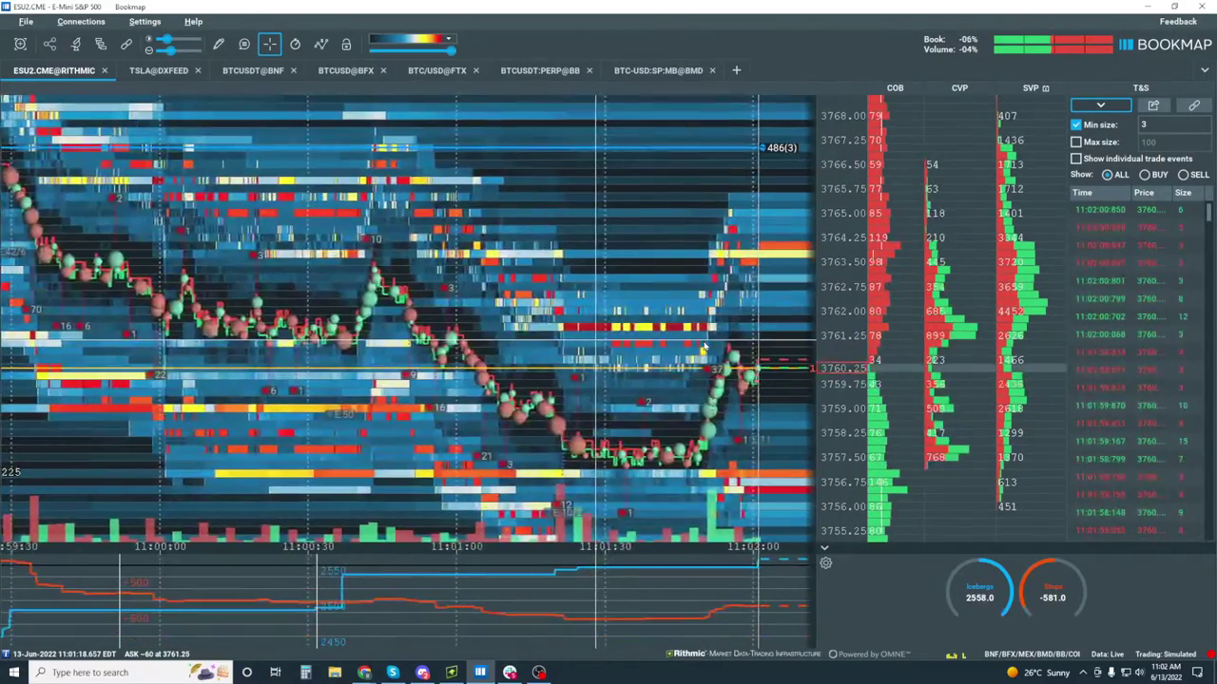
pyautogui.scroll(4, 703, 350)
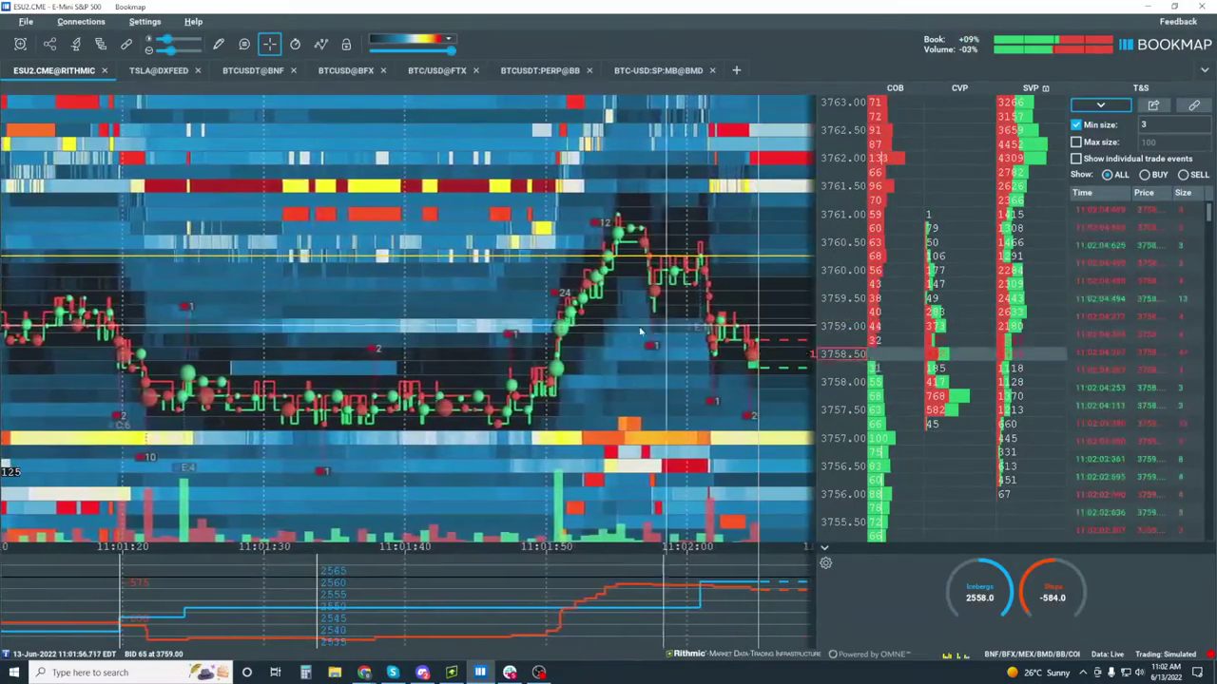
pyautogui.scroll(-6, 640, 331)
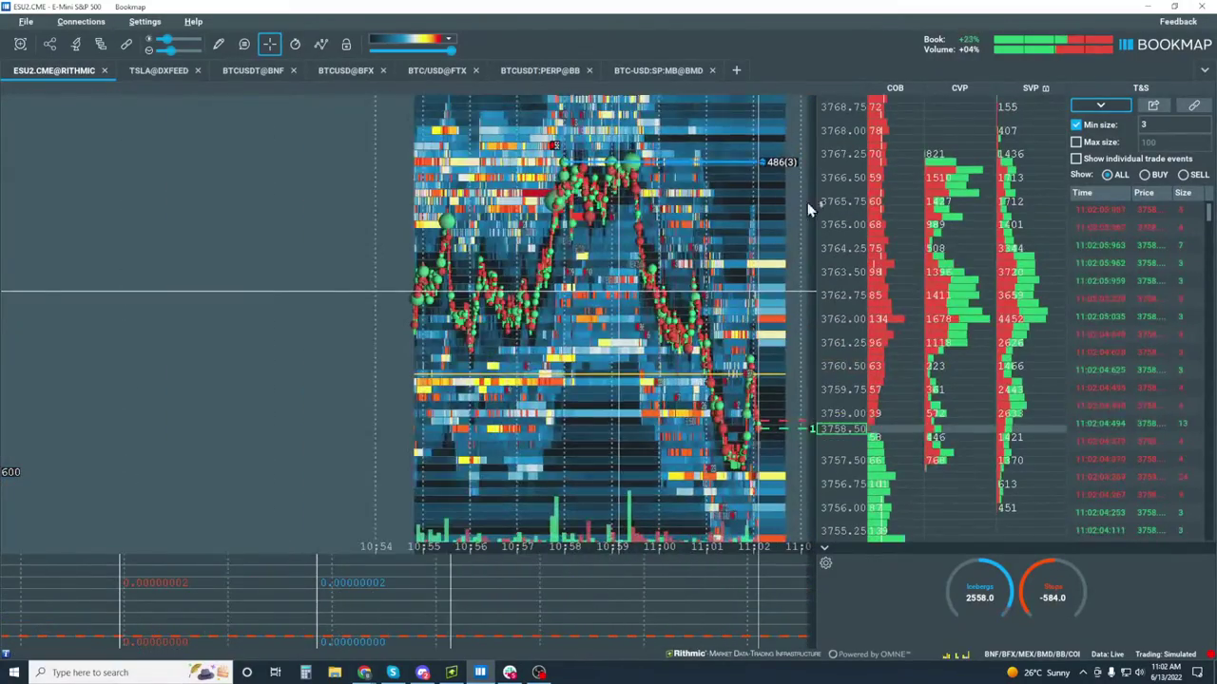
pyautogui.scroll(-5, 808, 209)
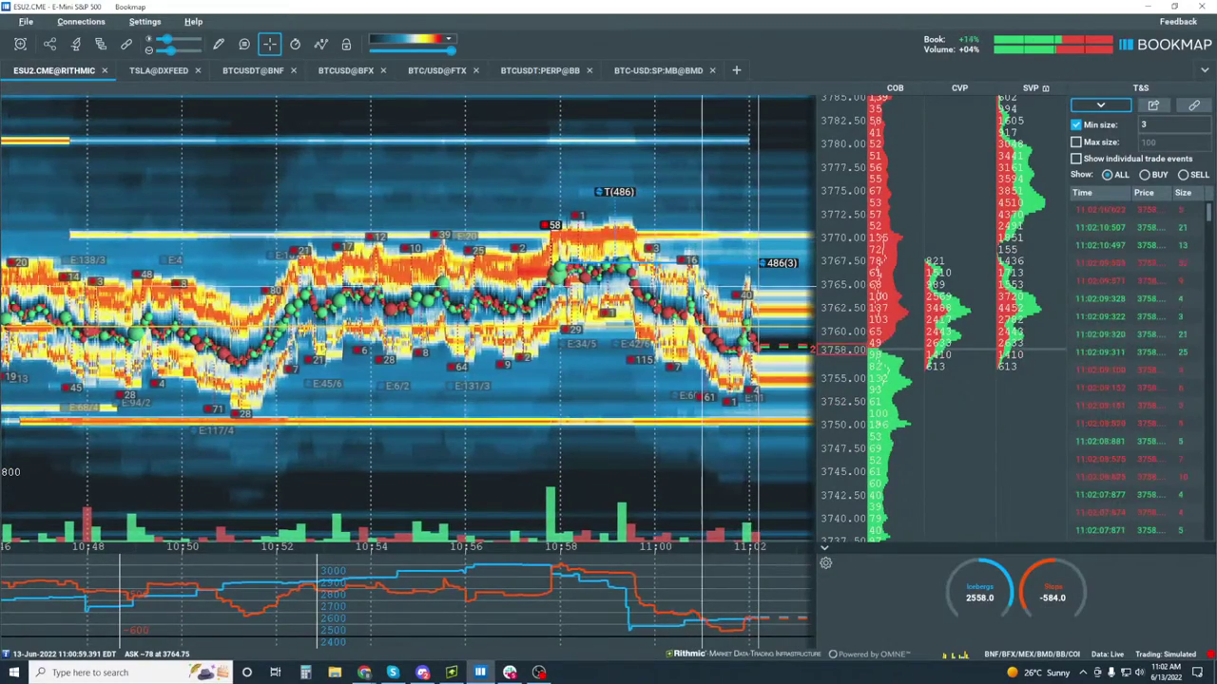
pyautogui.scroll(-4, 409, 319)
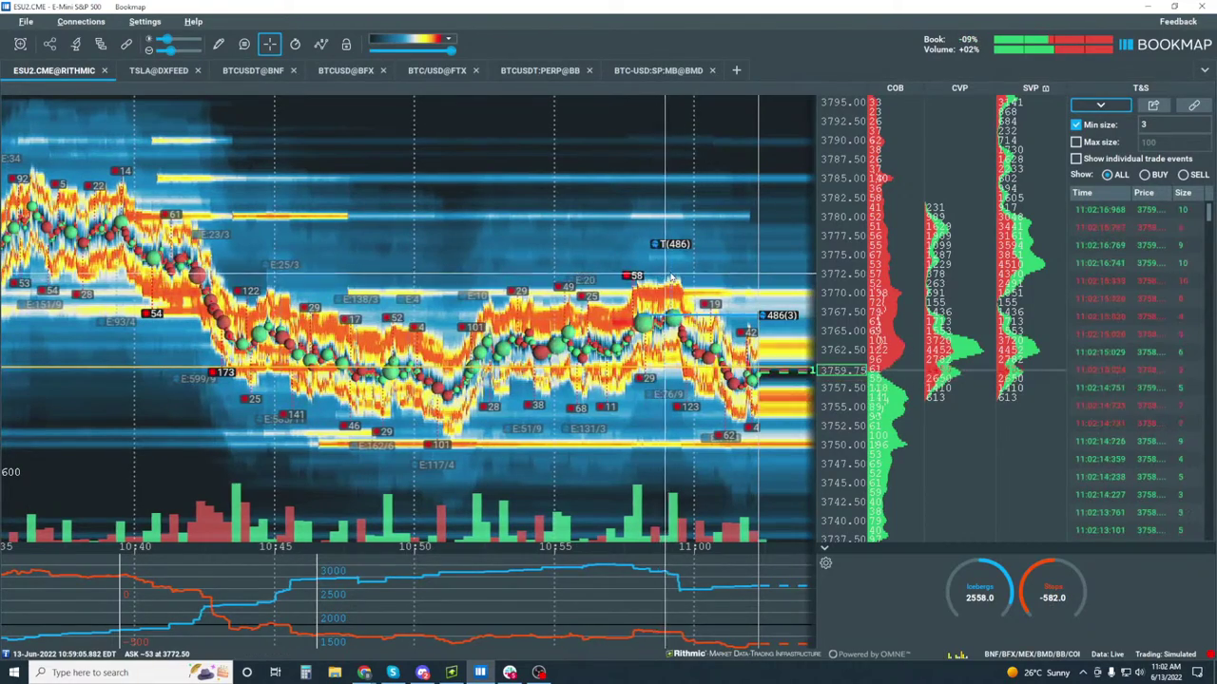
pyautogui.scroll(6, 679, 271)
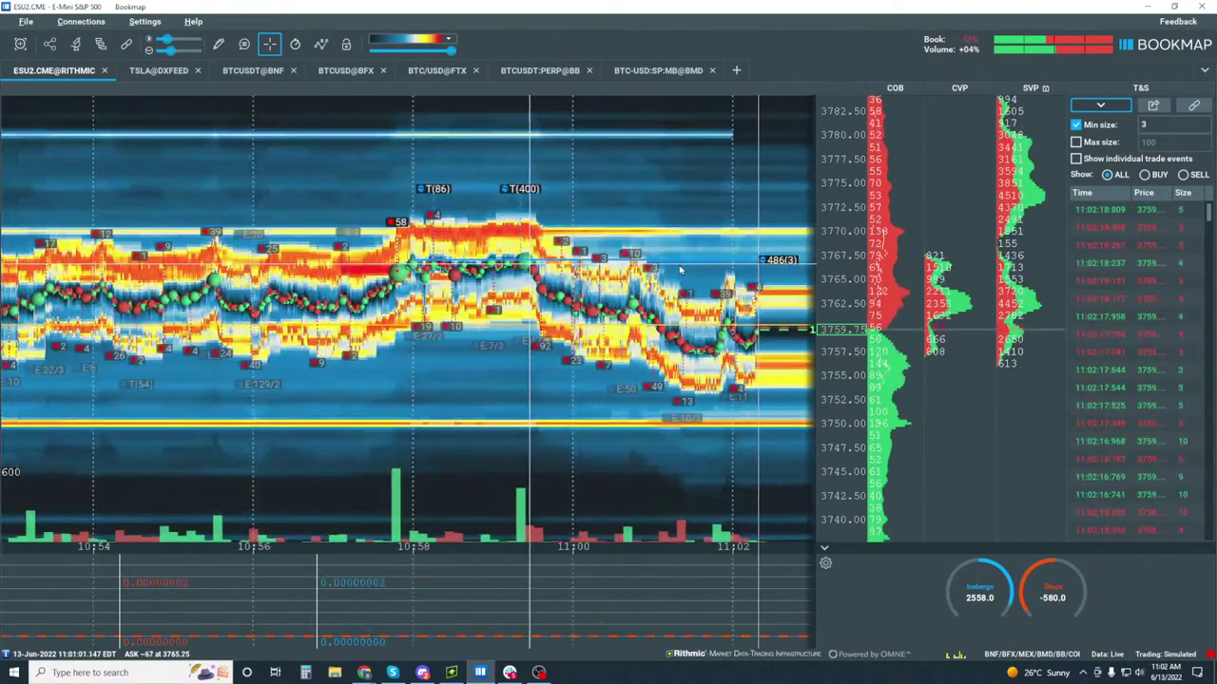
pyautogui.scroll(4, 858, 373)
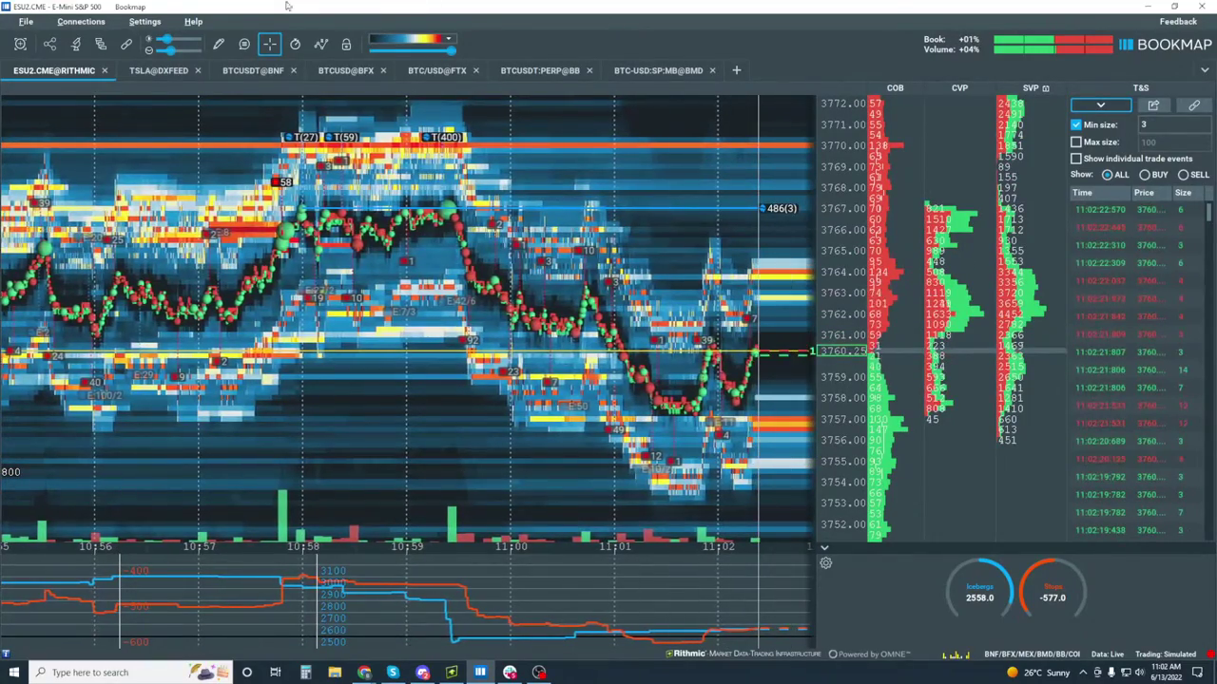
# Draw a yellow ray from the 10:58 high toward 3760, plus a horizontal line near 3760.
pyautogui.click(218, 45)
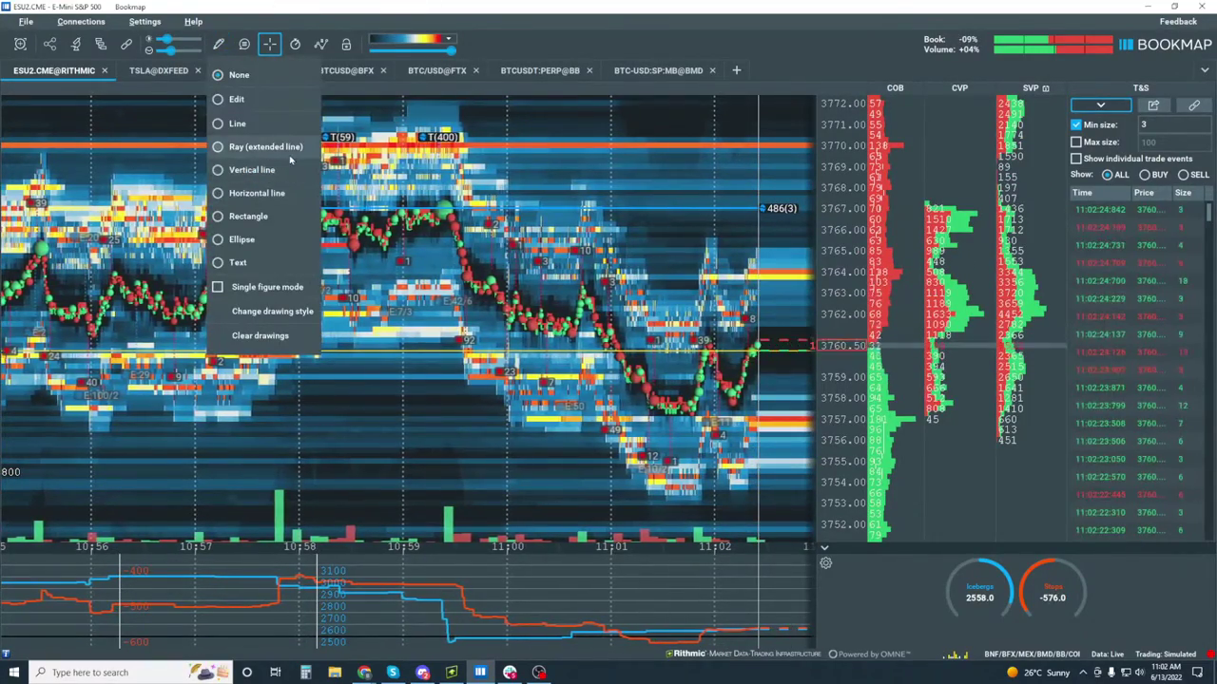
pyautogui.click(275, 142)
pyautogui.click(419, 199)
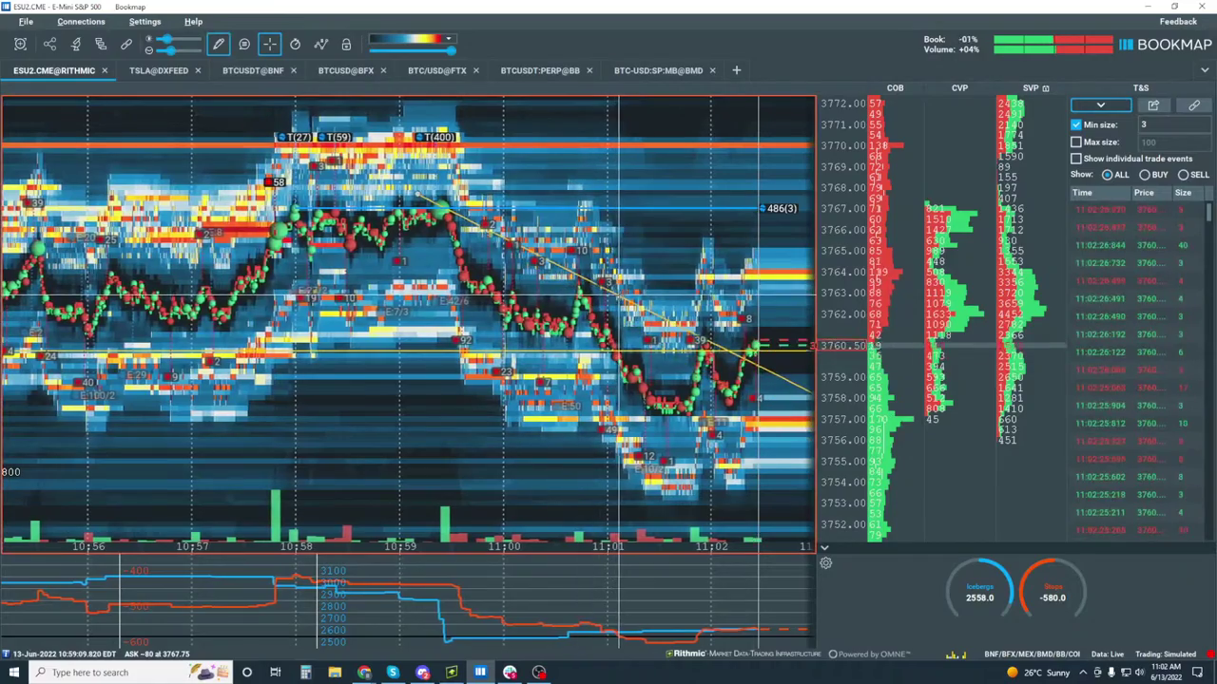
pyautogui.click(735, 351)
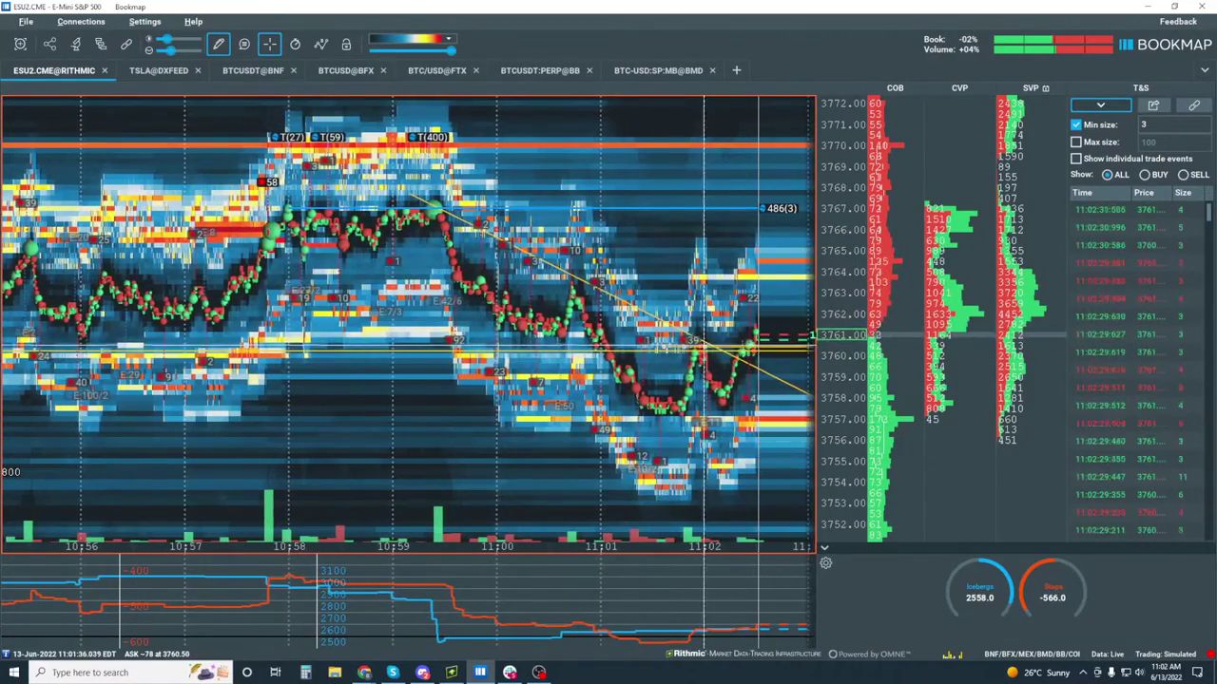
pyautogui.click(554, 283)
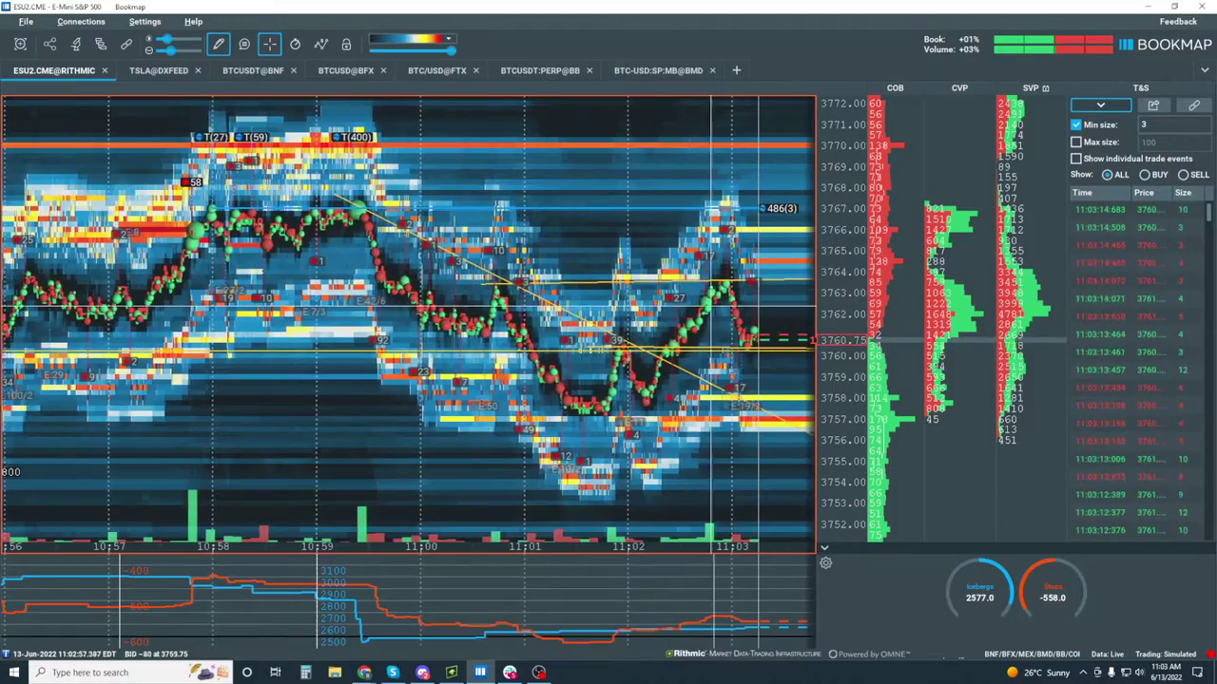
# Zoom the heatmap's time axis out until roughly 10:52 to 11:04 is visible.
pyautogui.scroll(5, 778, 371)
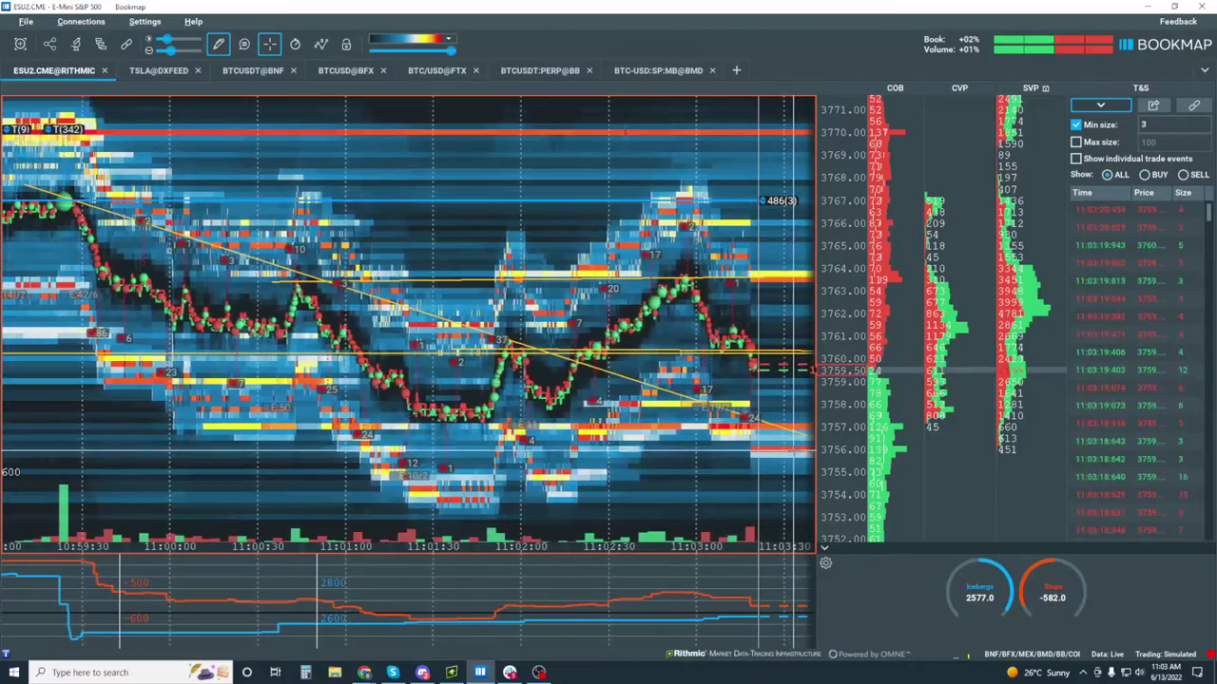
pyautogui.scroll(-5, 565, 376)
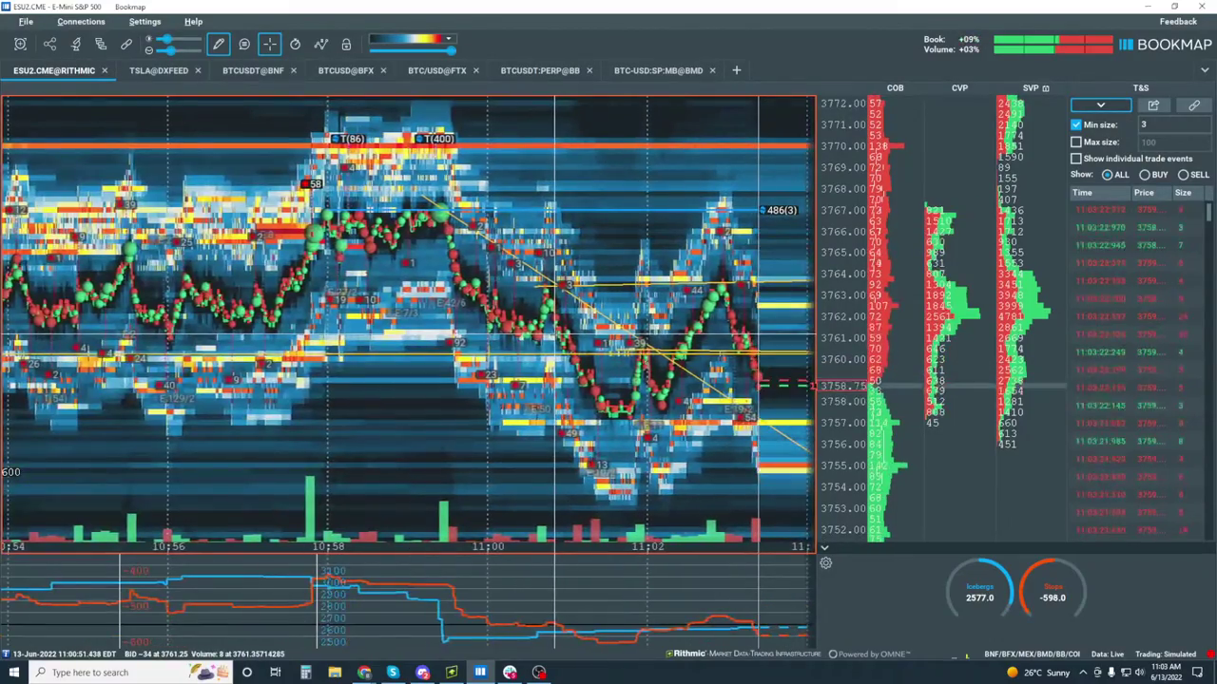
pyautogui.scroll(-3, 600, 337)
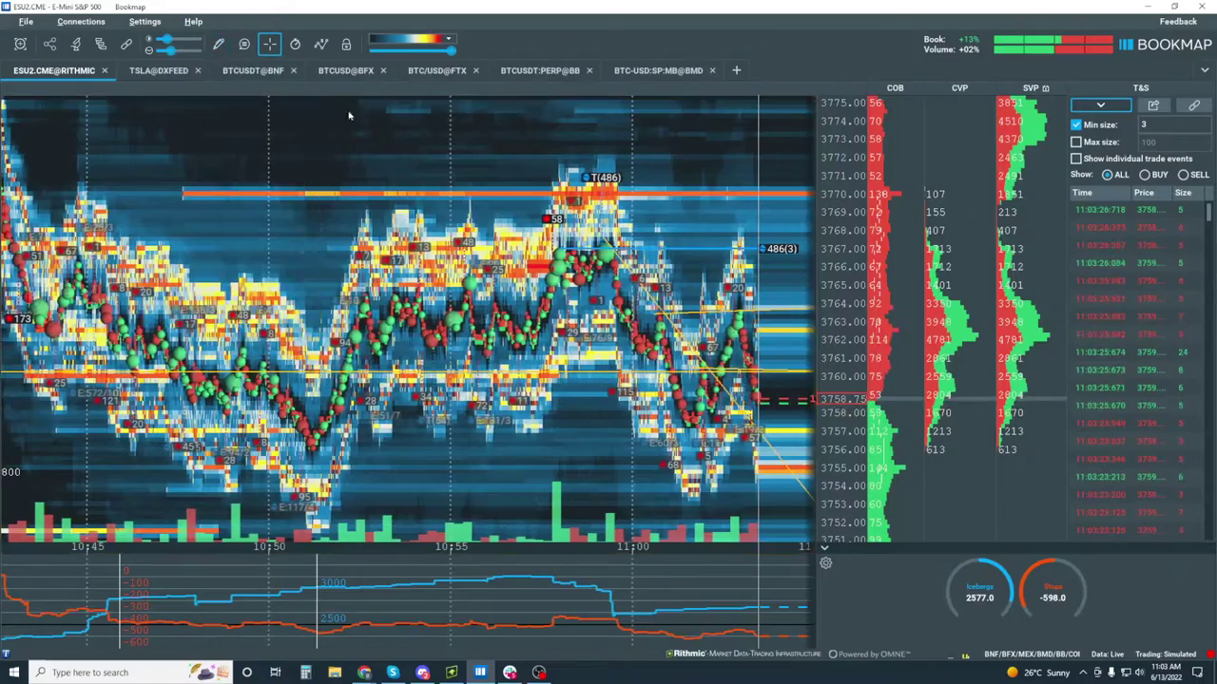
pyautogui.scroll(-3, 833, 264)
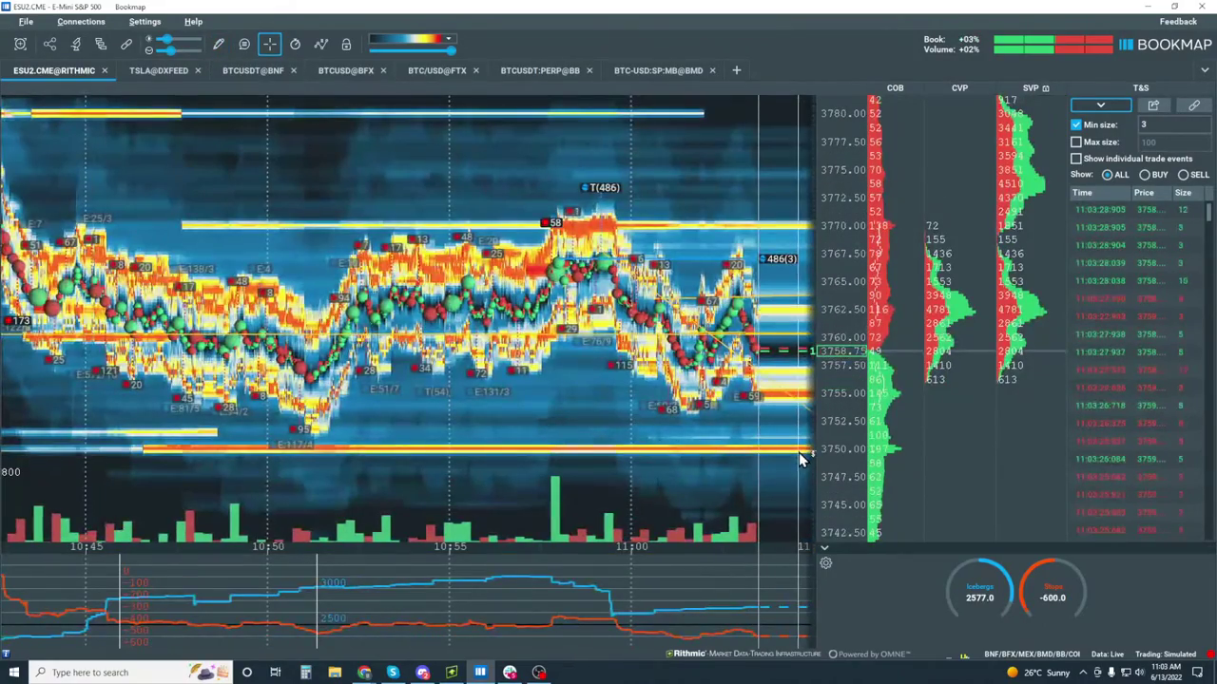
pyautogui.scroll(4, 772, 397)
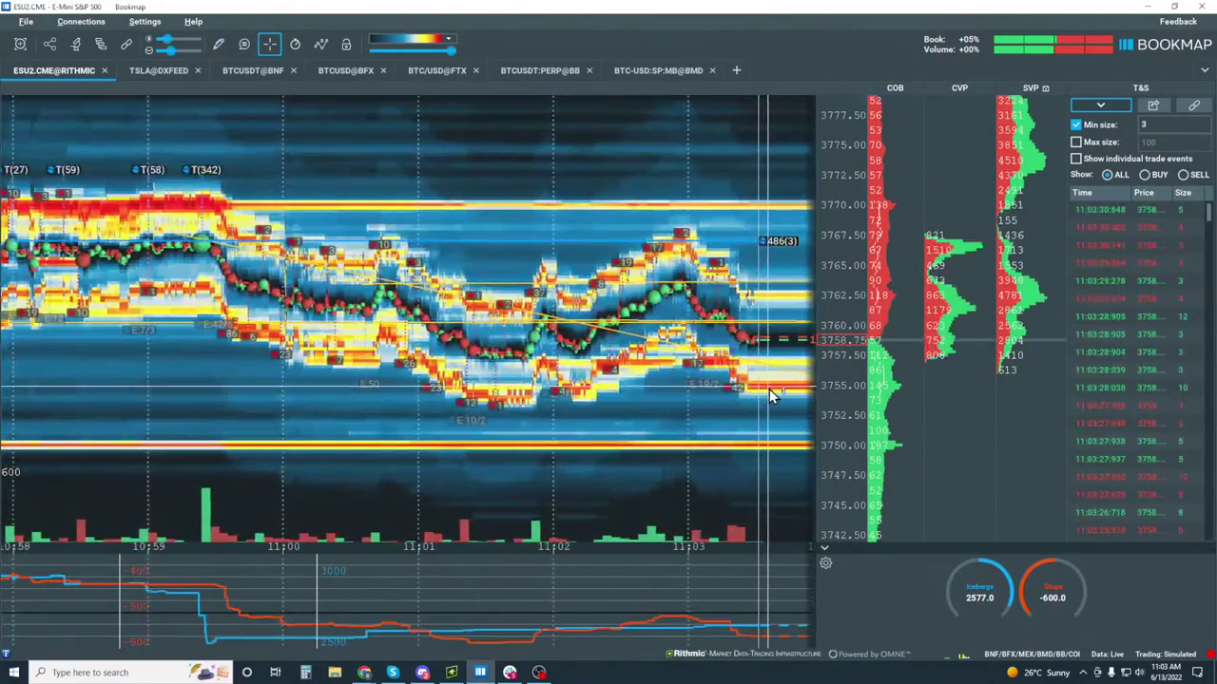
pyautogui.scroll(5, 753, 362)
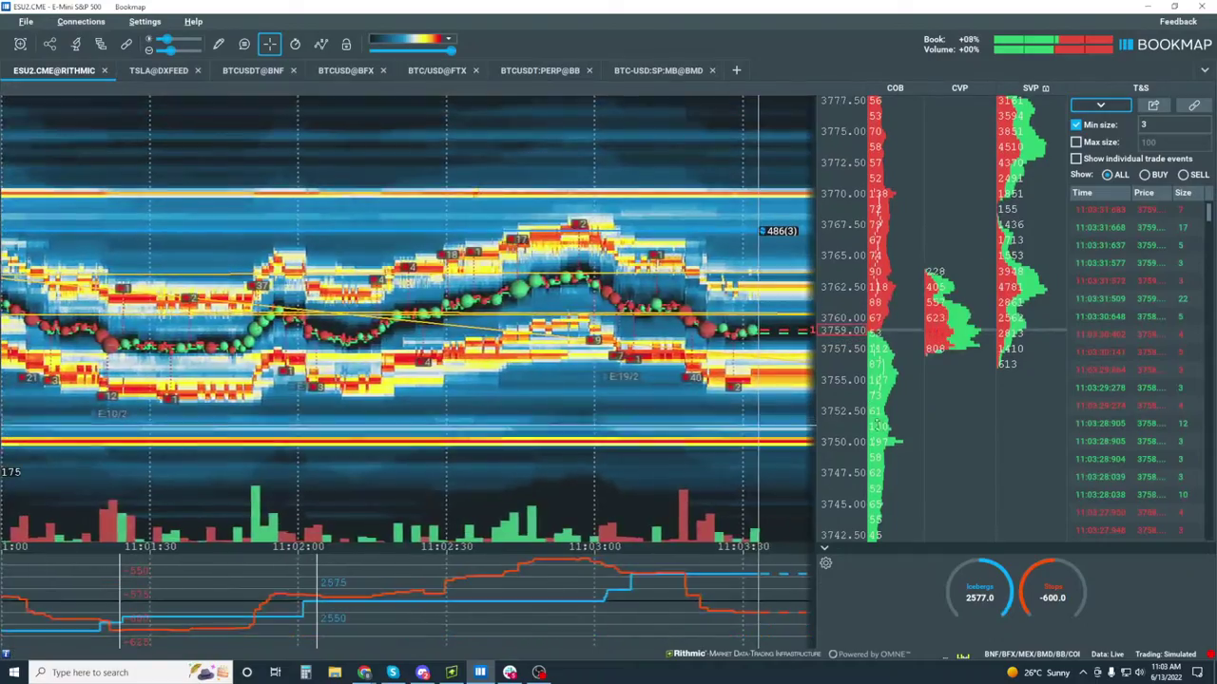
pyautogui.scroll(-4, 806, 368)
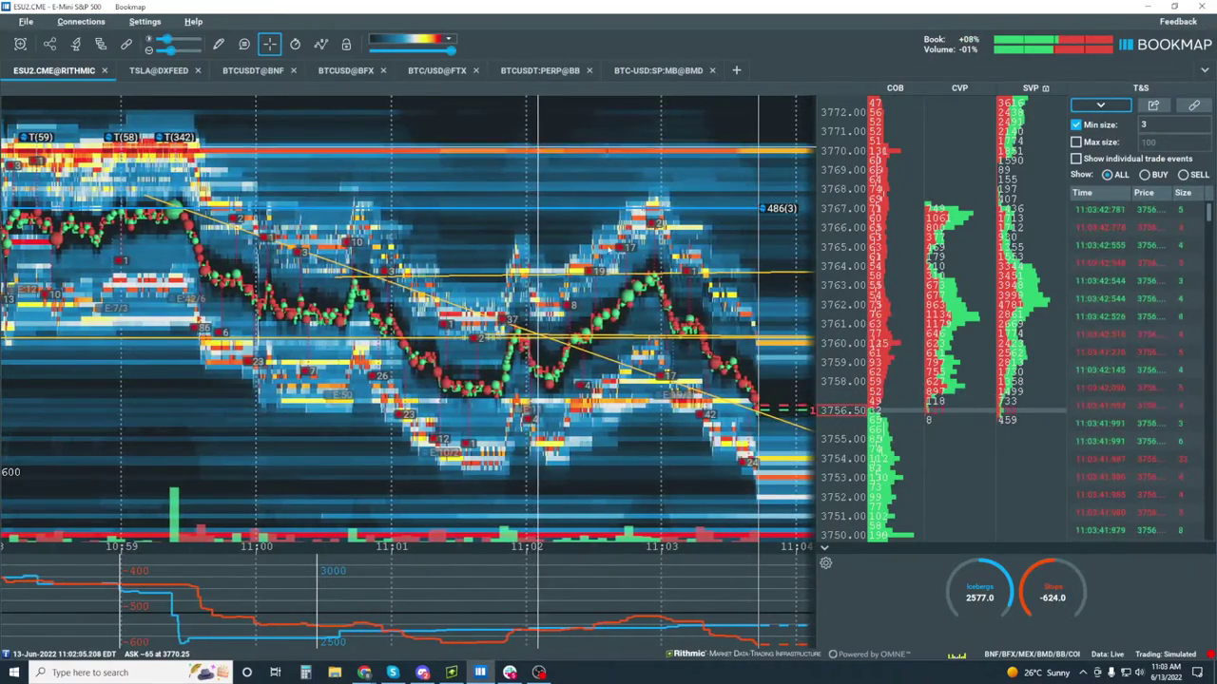
pyautogui.scroll(3, 732, 393)
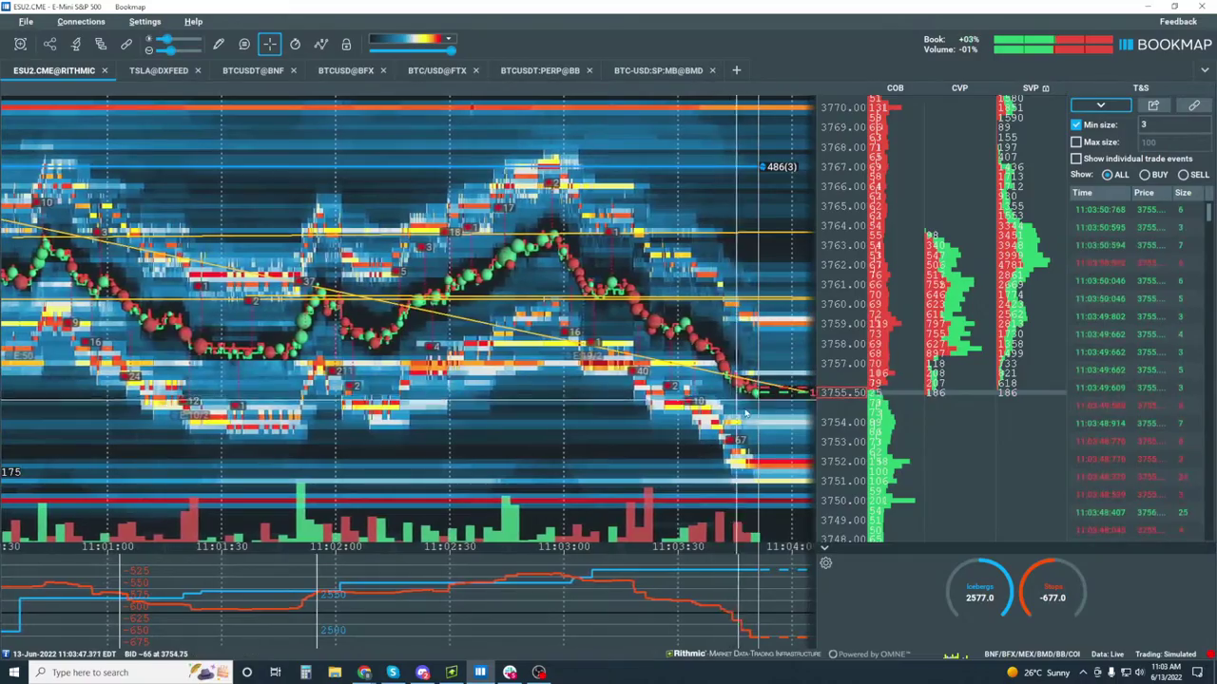
pyautogui.scroll(-5, 682, 374)
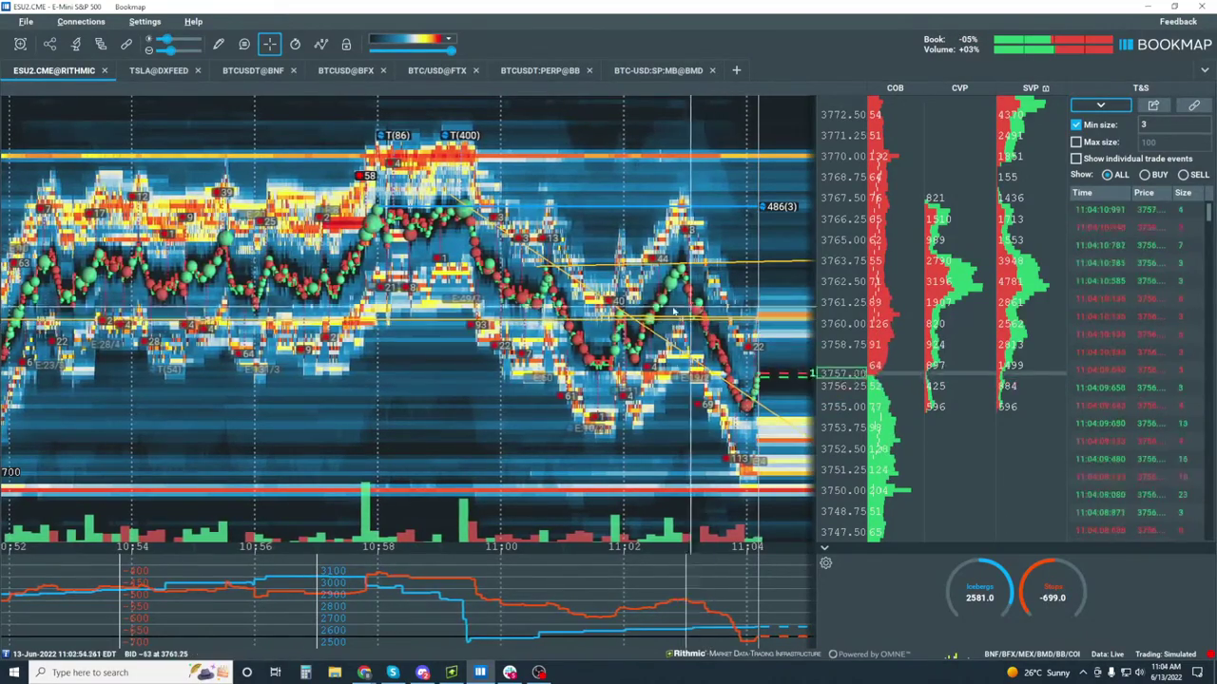
# Return the heatmap to live data, pan back through earlier action, then forward to 11:02–11:07.
pyautogui.scroll(5, 685, 307)
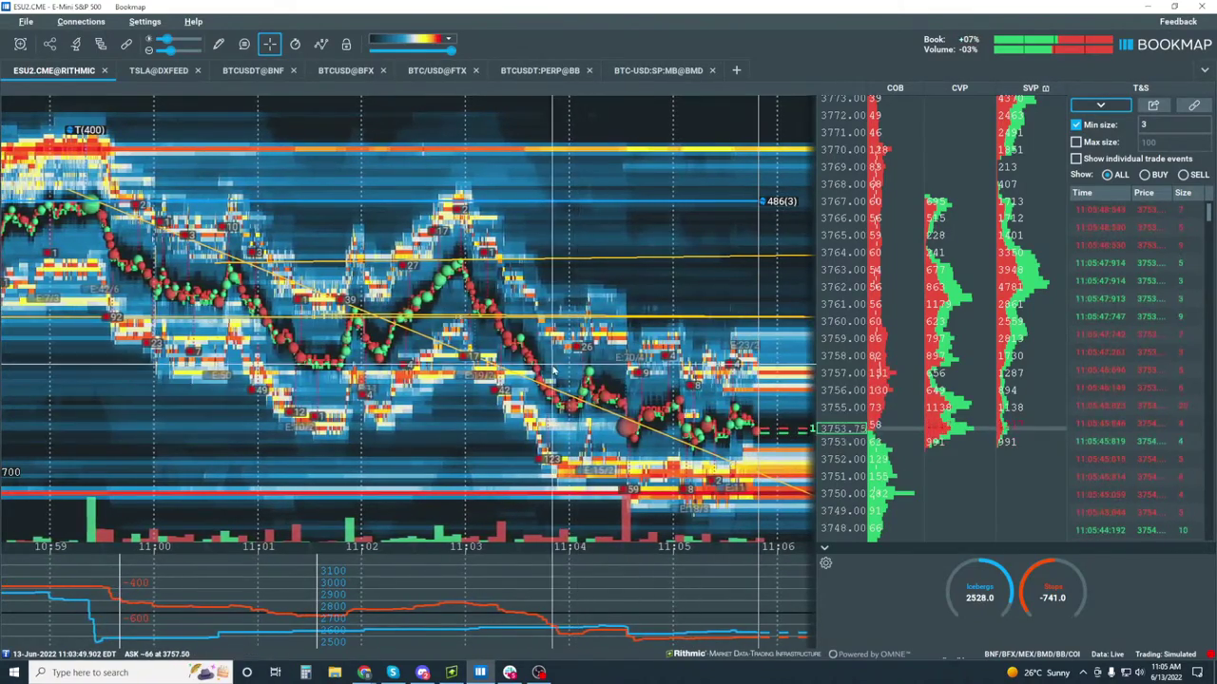
pyautogui.scroll(5, 510, 336)
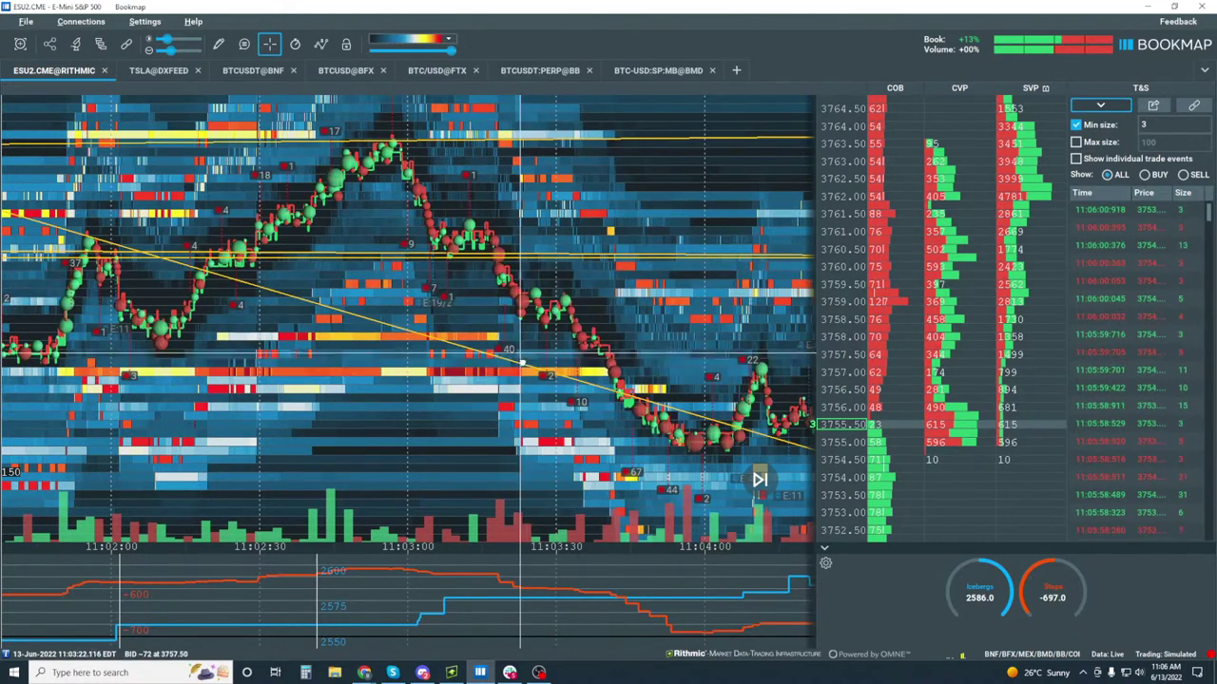
pyautogui.scroll(-5, 539, 283)
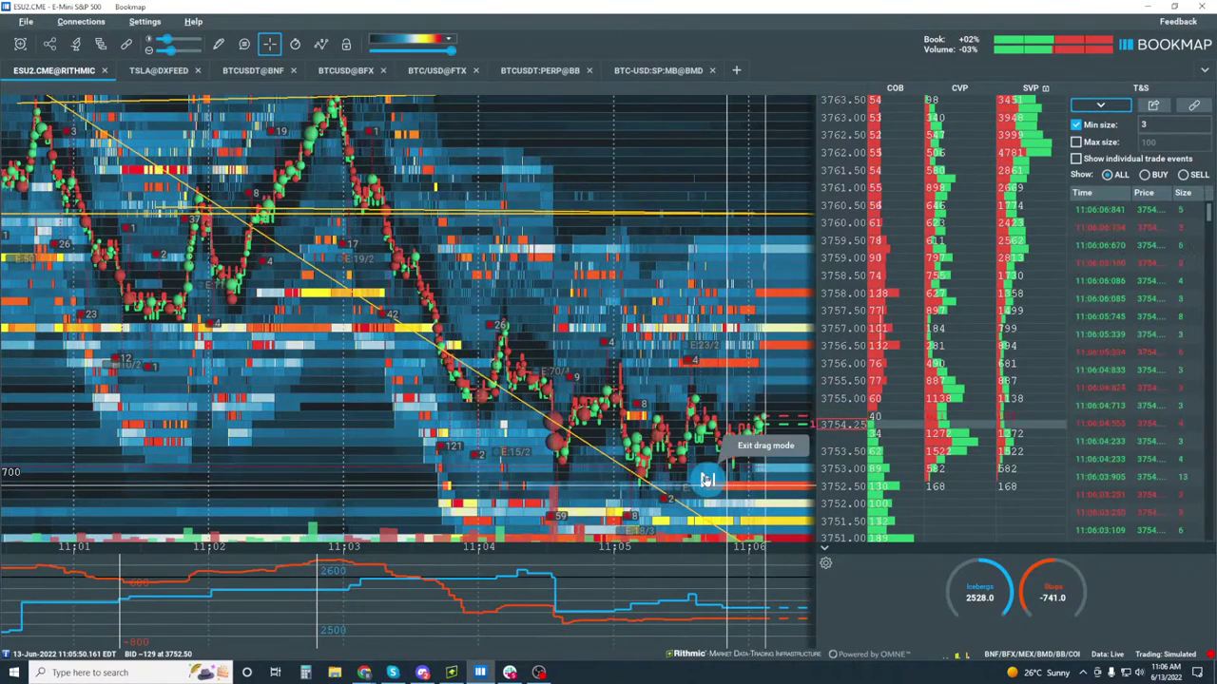
pyautogui.click(710, 480)
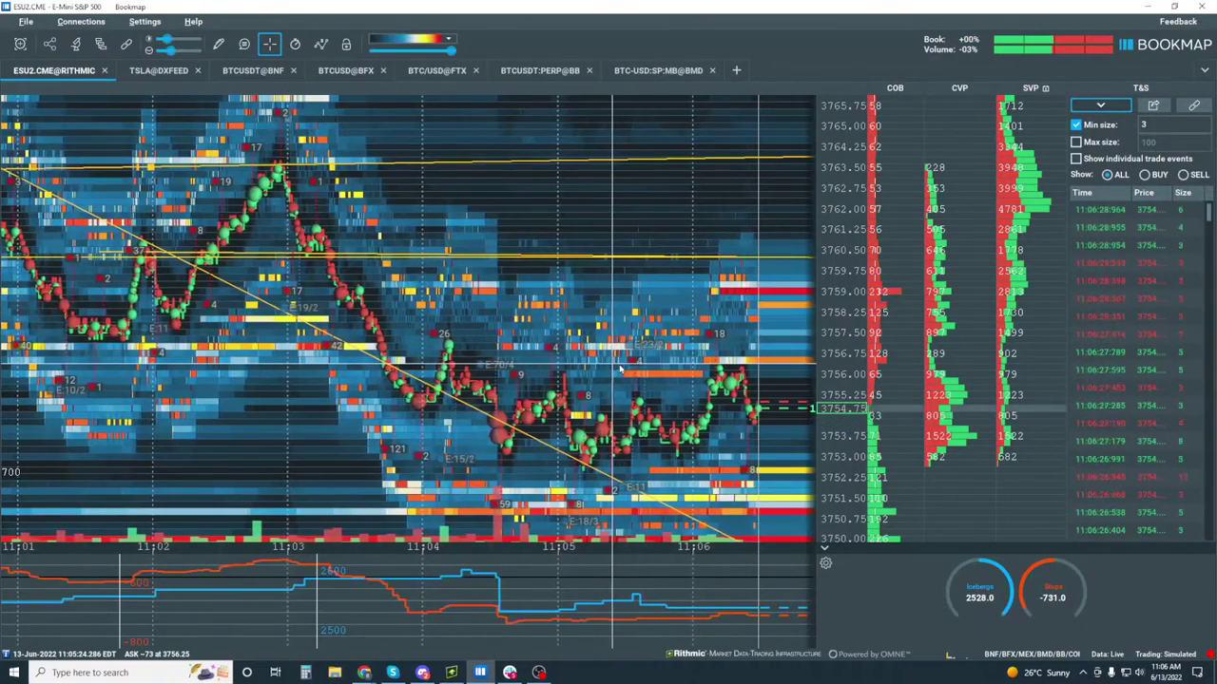
pyautogui.moveTo(513, 340); pyautogui.dragTo(580, 333)
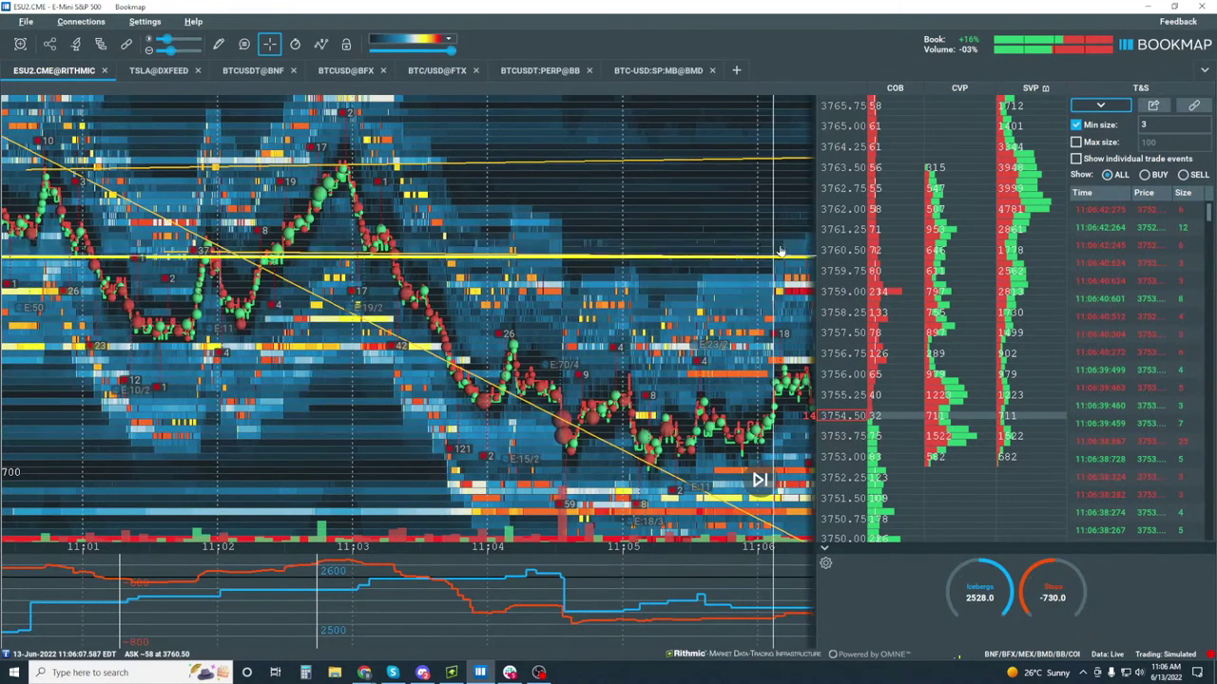
pyautogui.moveTo(780, 252); pyautogui.dragTo(630, 245)
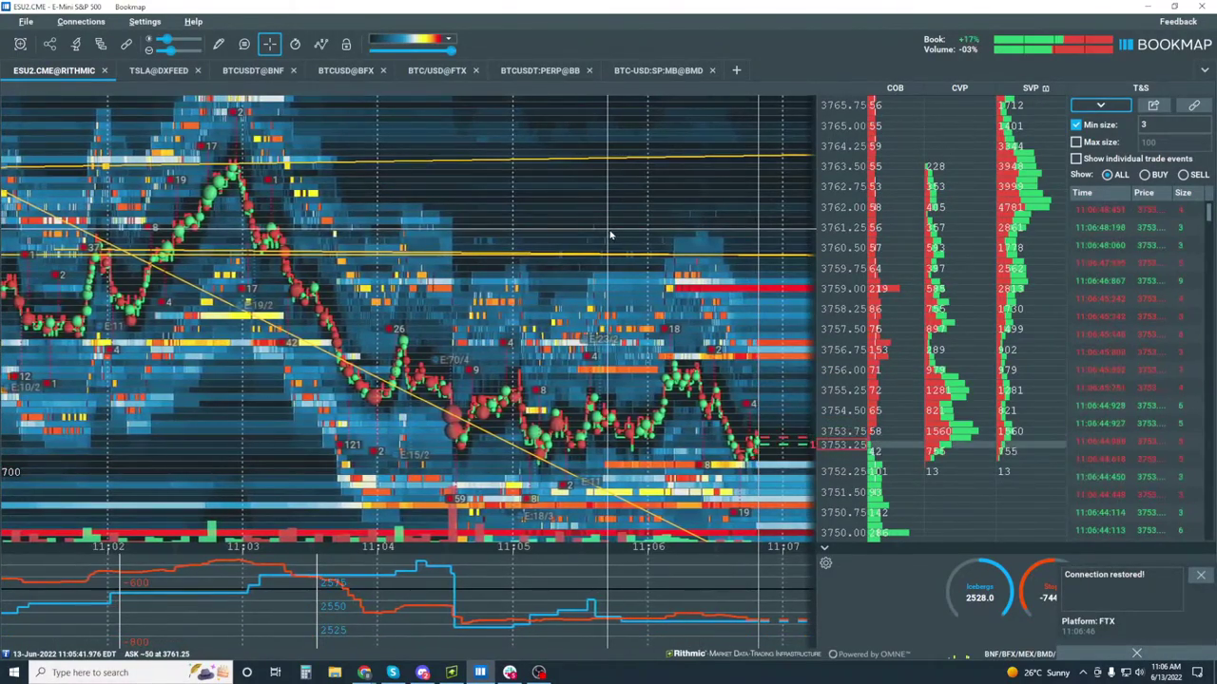
# Zoom into the latest minute of trades, then bring Chrome forward on the Bookmap YouTube channel.
pyautogui.scroll(5, 612, 245)
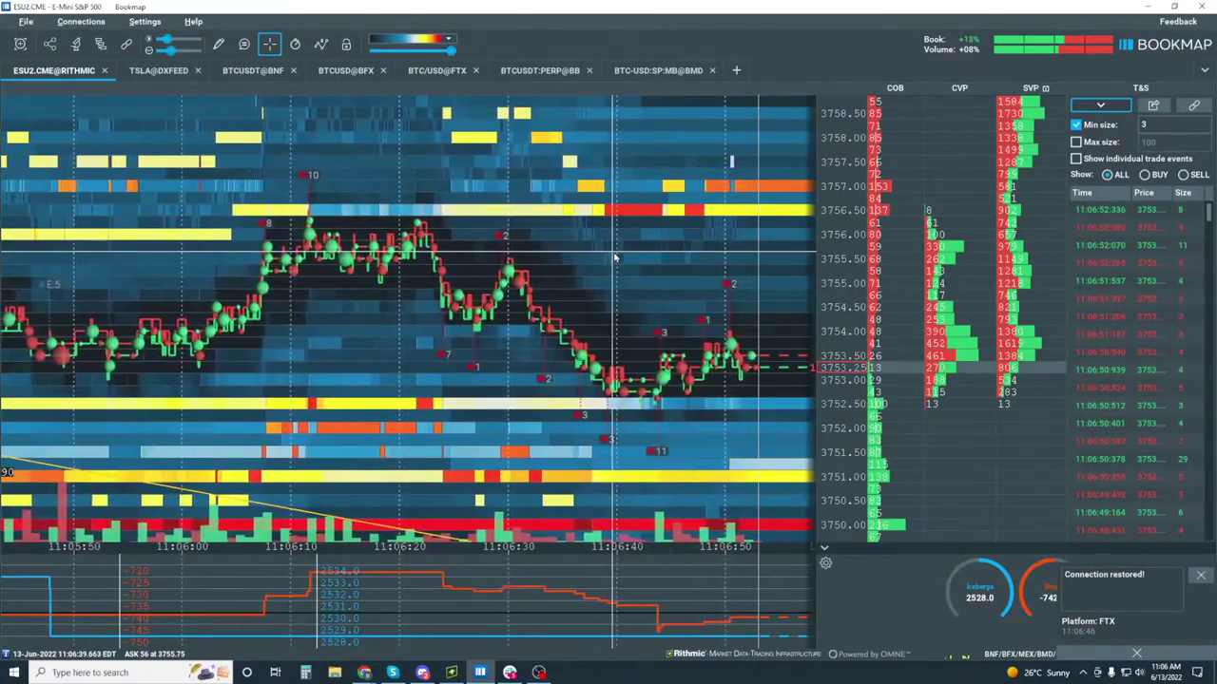
pyautogui.scroll(2, 614, 256)
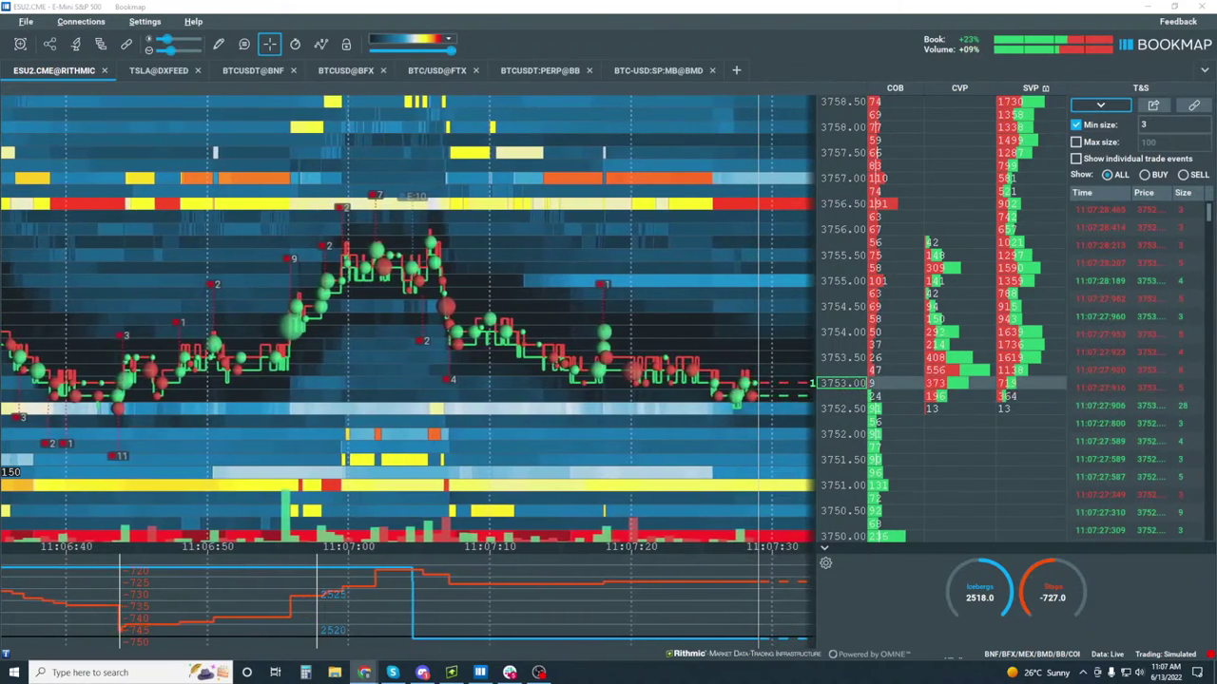
pyautogui.hotkey('alt', 'Tab')
pyautogui.moveTo(1089, 119); pyautogui.dragTo(934, 86)
pyautogui.click(822, 86)
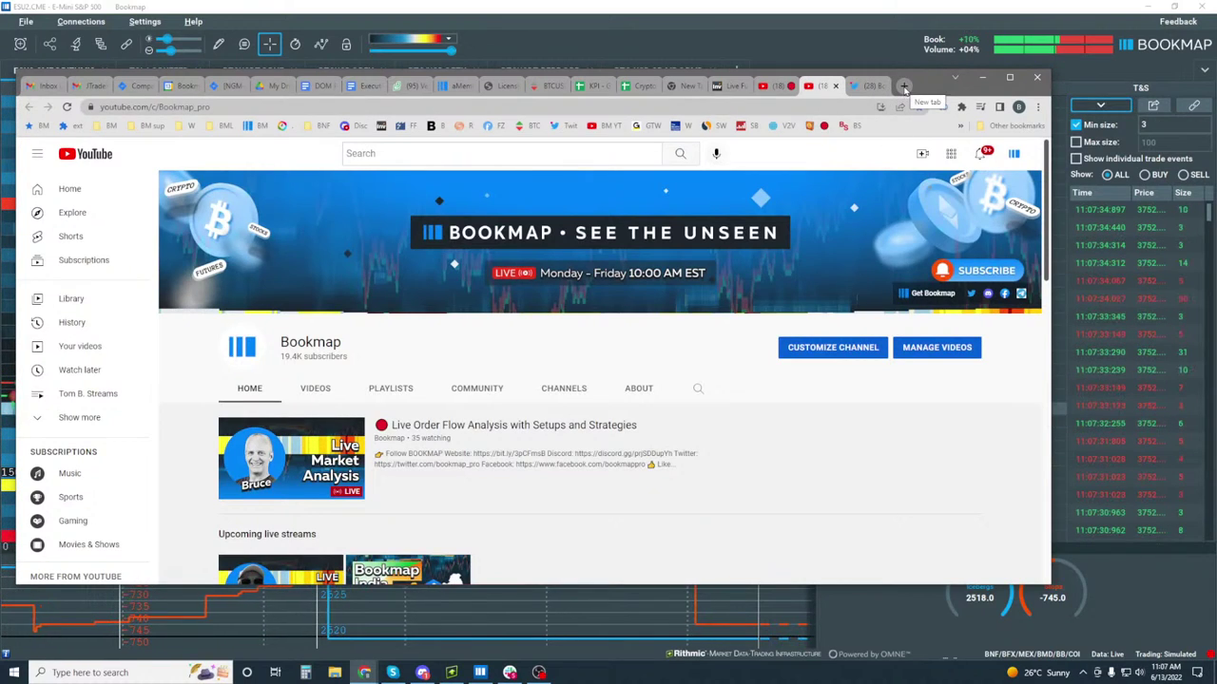
# Open bookmap.com from the BM bookmarks folder in a new tab and go to its Knowledge Base.
pyautogui.click(256, 125)
pyautogui.middleClick(295, 142)
pyautogui.click(854, 87)
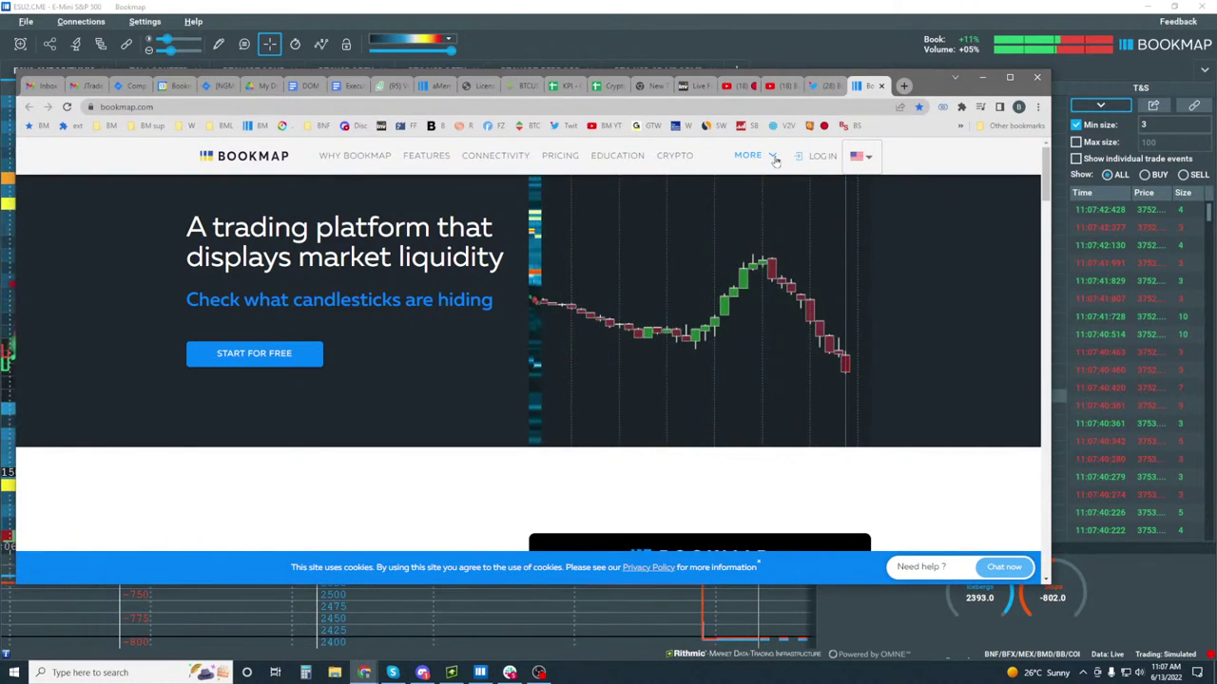
pyautogui.moveTo(774, 160)
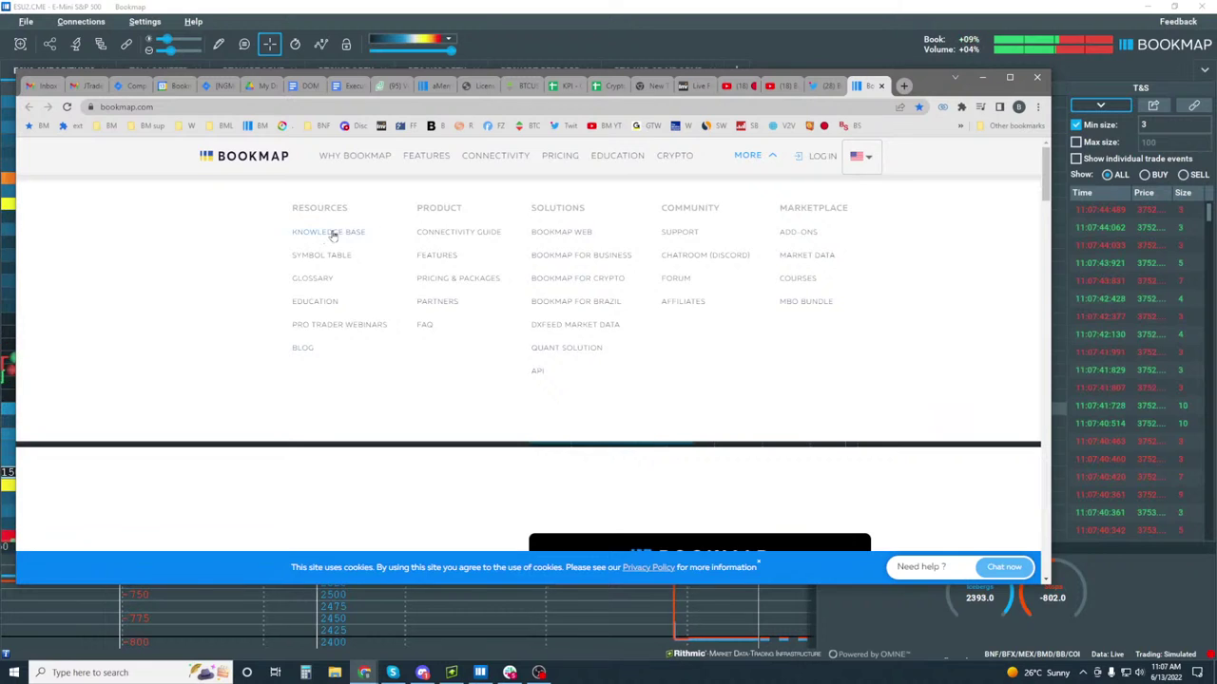
pyautogui.click(332, 234)
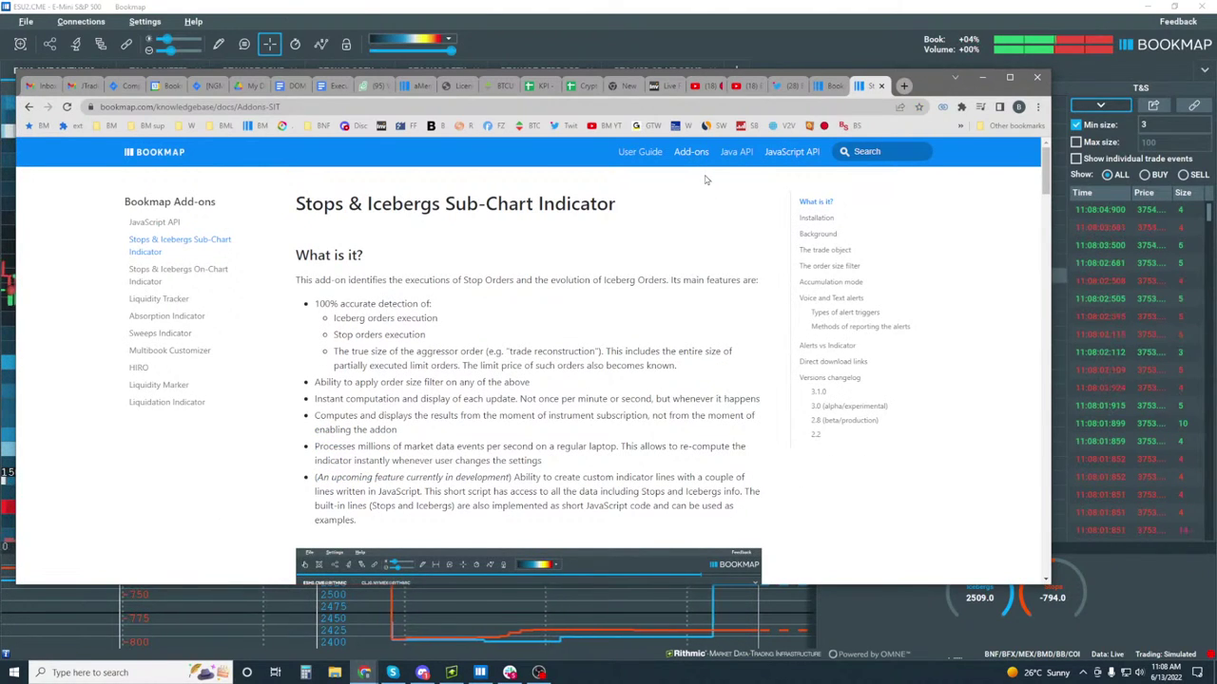
# Open the Liquidation Indicator page from the add-on sidebar and scroll through its contents.
pyautogui.moveTo(90, 228)
pyautogui.mouseDown()
pyautogui.moveTo(76, 299)
pyautogui.moveTo(122, 478)
pyautogui.mouseUp()
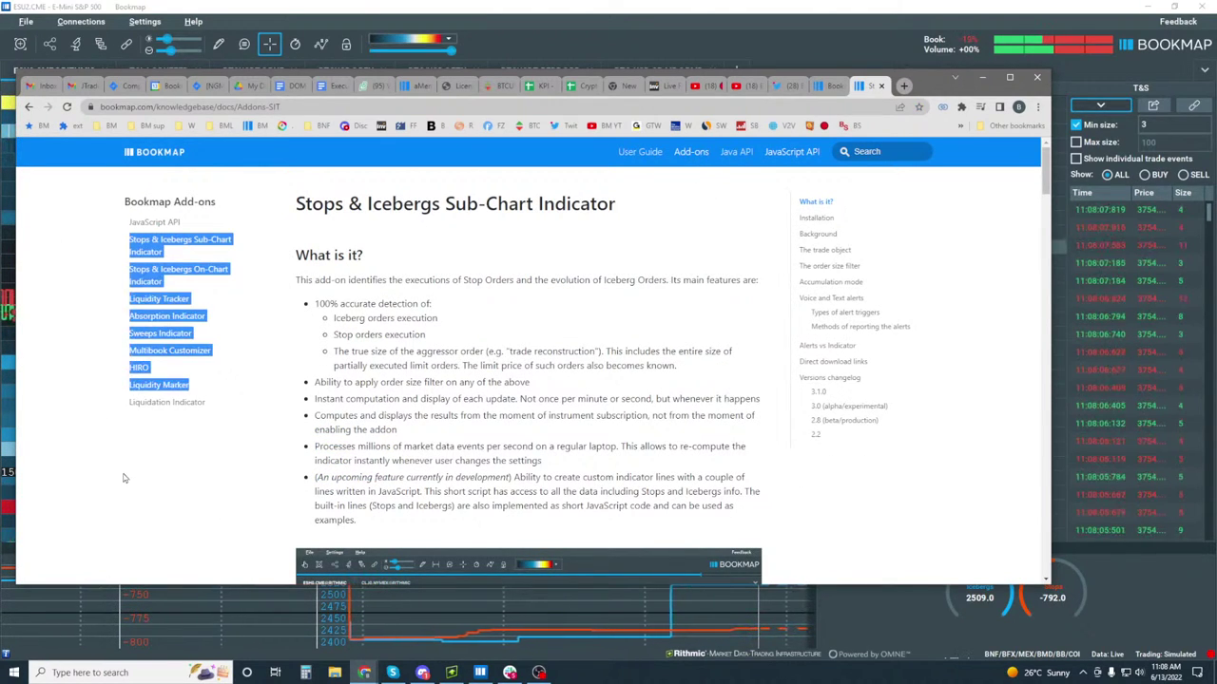
pyautogui.click(173, 454)
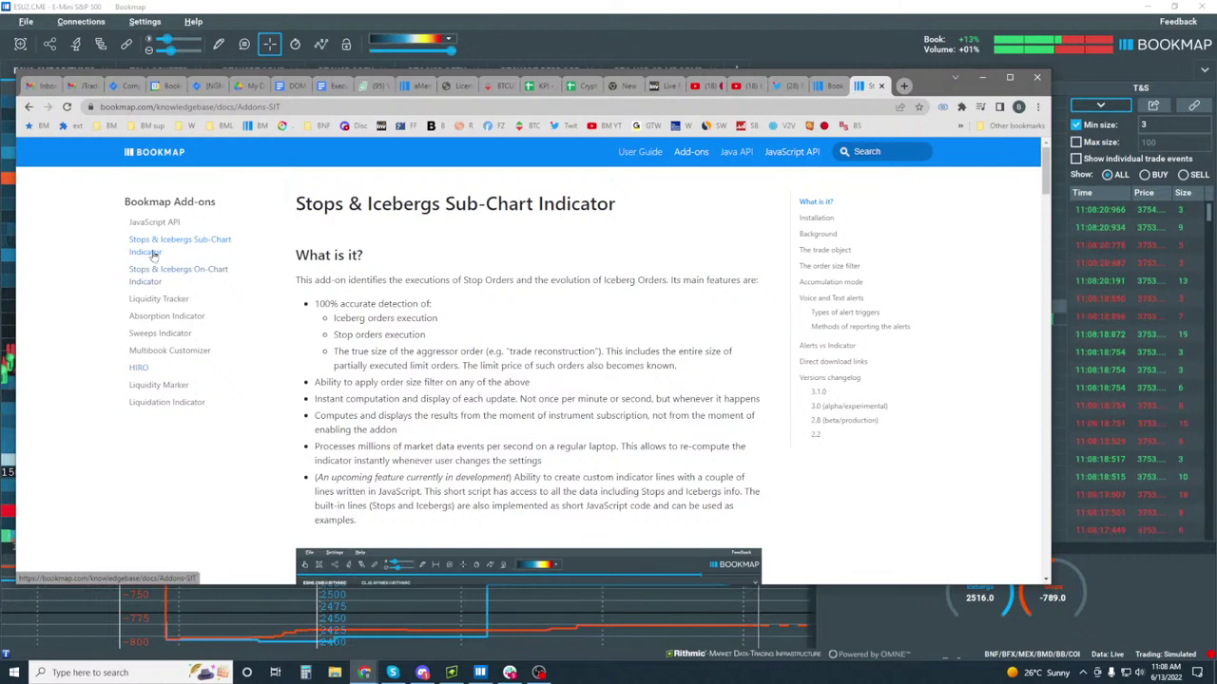
pyautogui.click(190, 402)
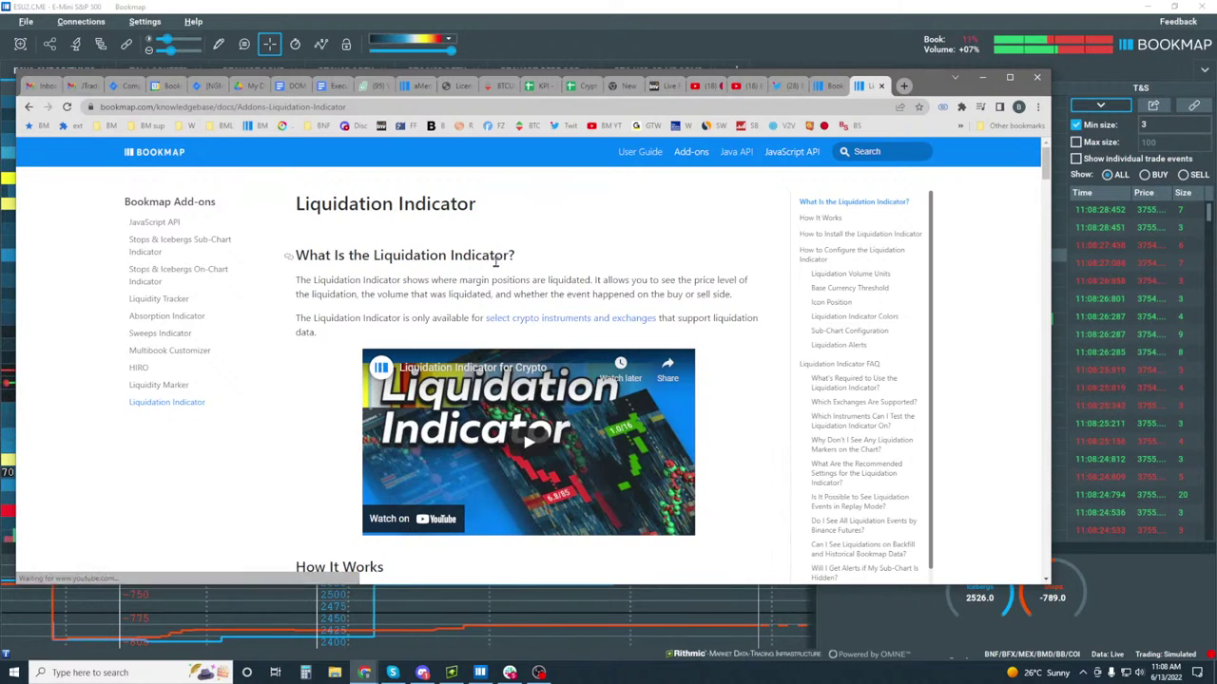
pyautogui.scroll(-1, 494, 266)
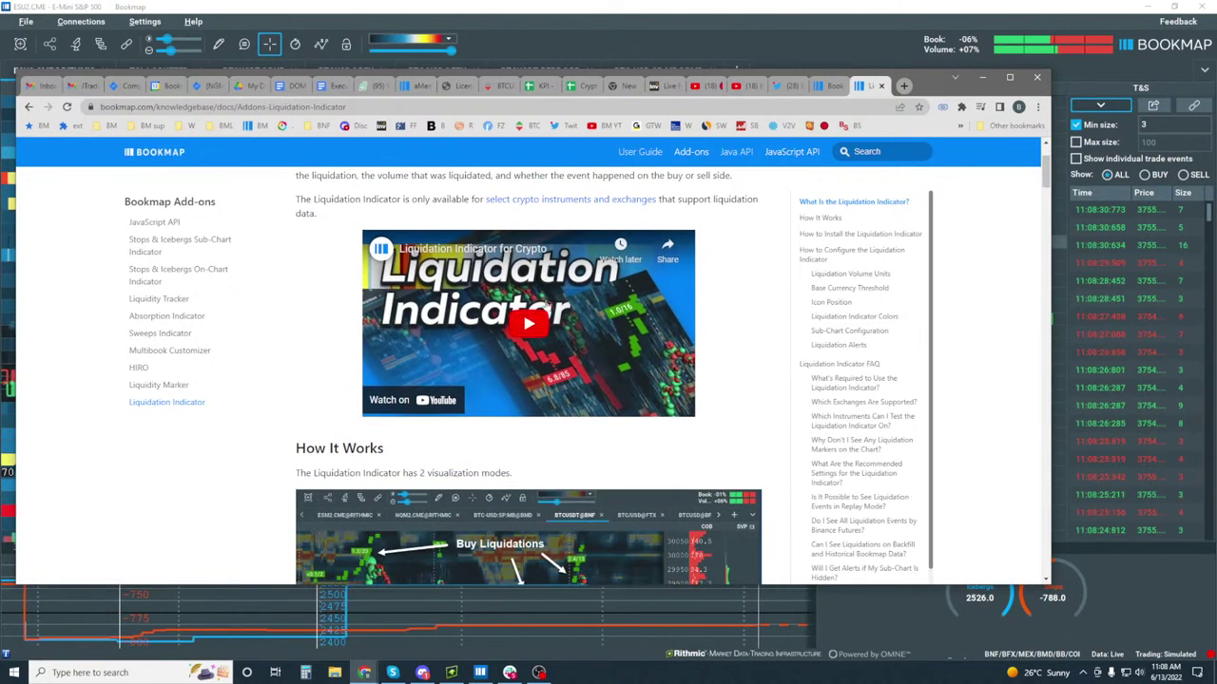
pyautogui.scroll(-5, 528, 323)
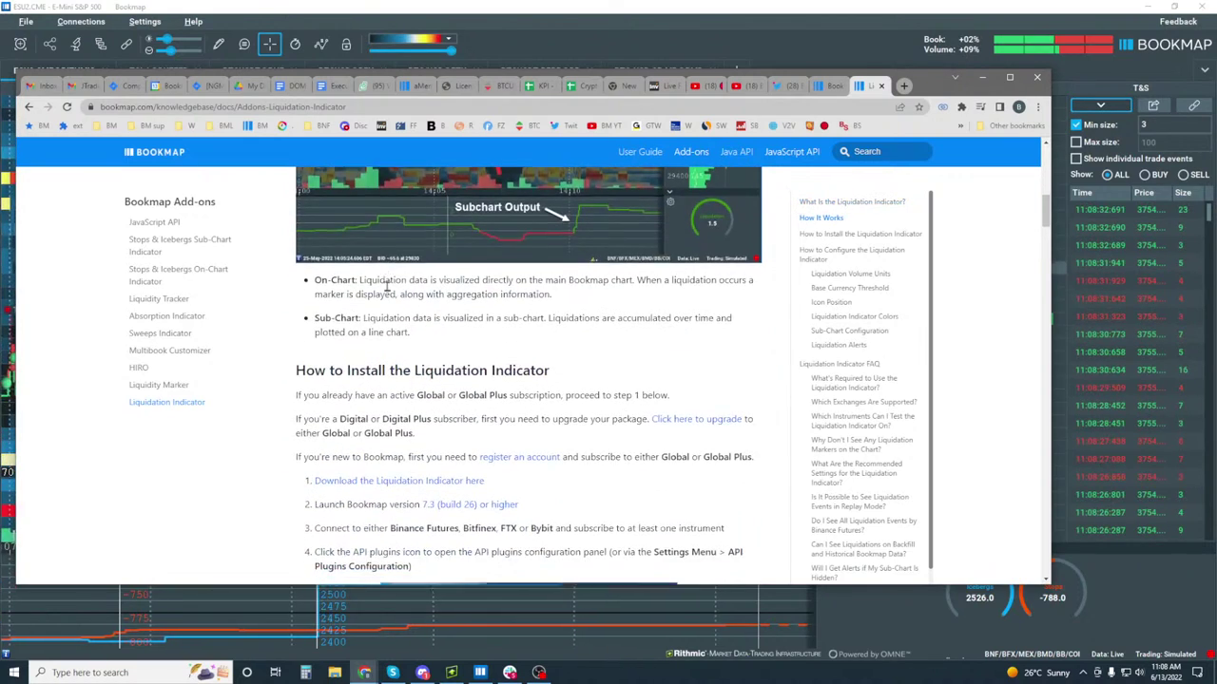
pyautogui.scroll(-4, 427, 341)
pyautogui.scroll(-4, 426, 341)
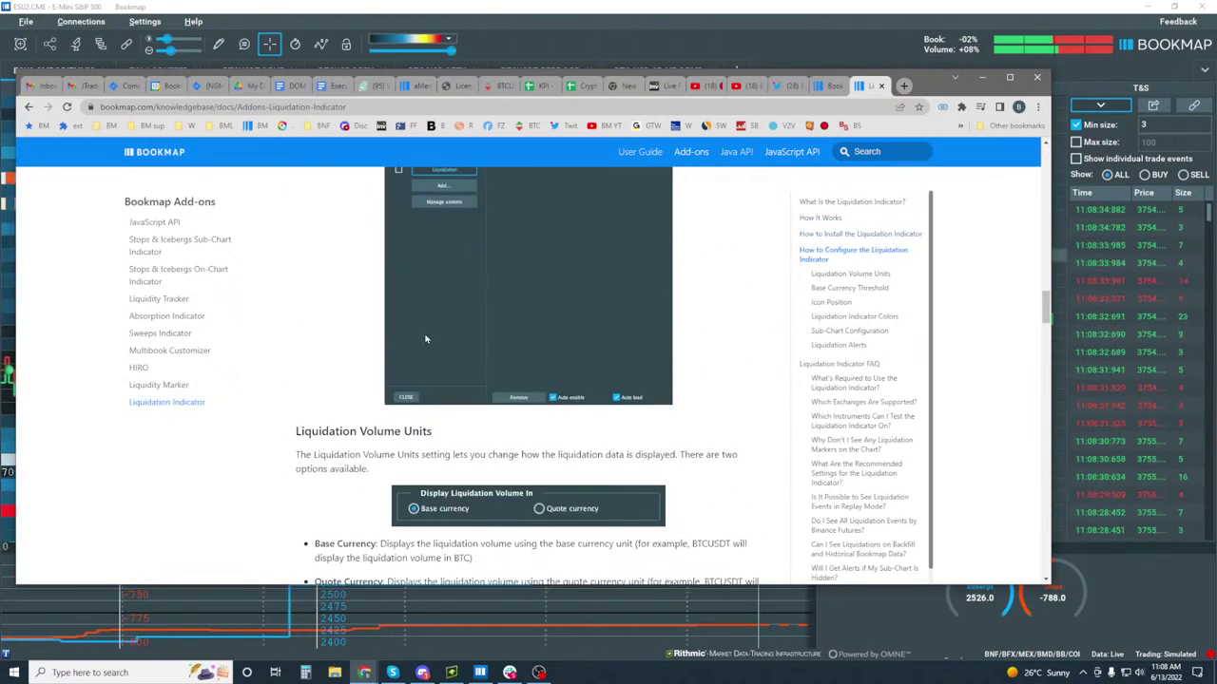
pyautogui.scroll(6, 438, 331)
pyautogui.scroll(7, 437, 325)
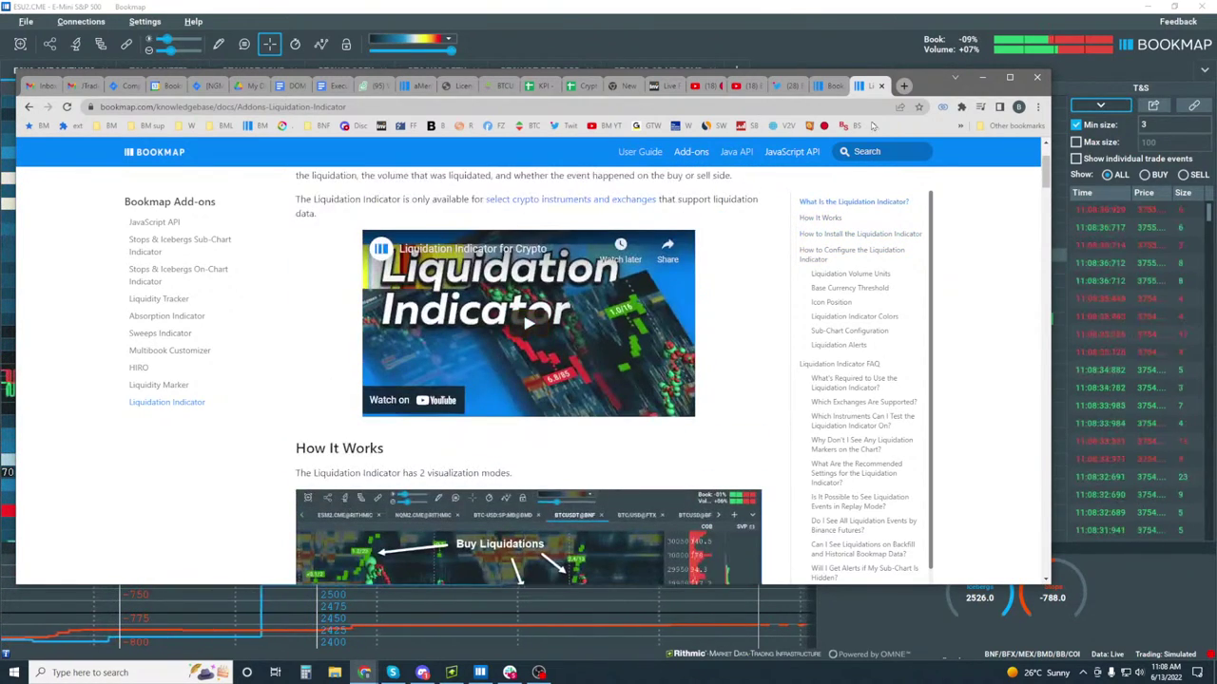
# Minimise Chrome to return to the ESU2 heatmap and begin zooming its time axis.
pyautogui.click(982, 77)
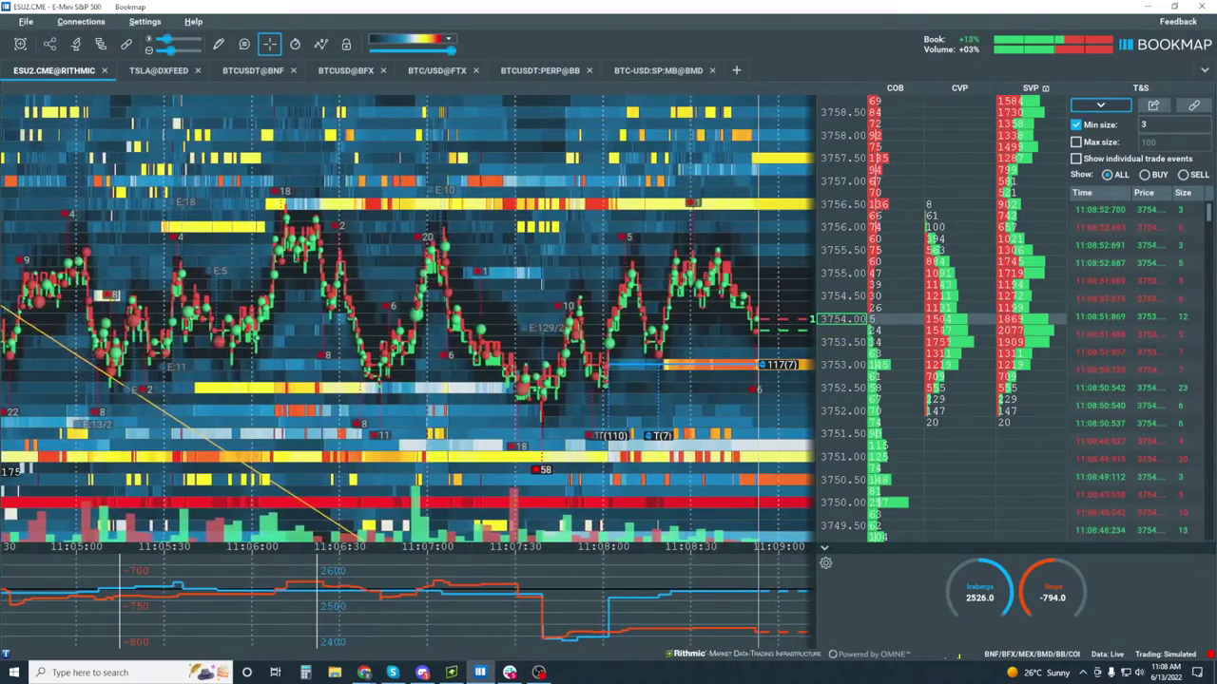
pyautogui.scroll(-3, 652, 353)
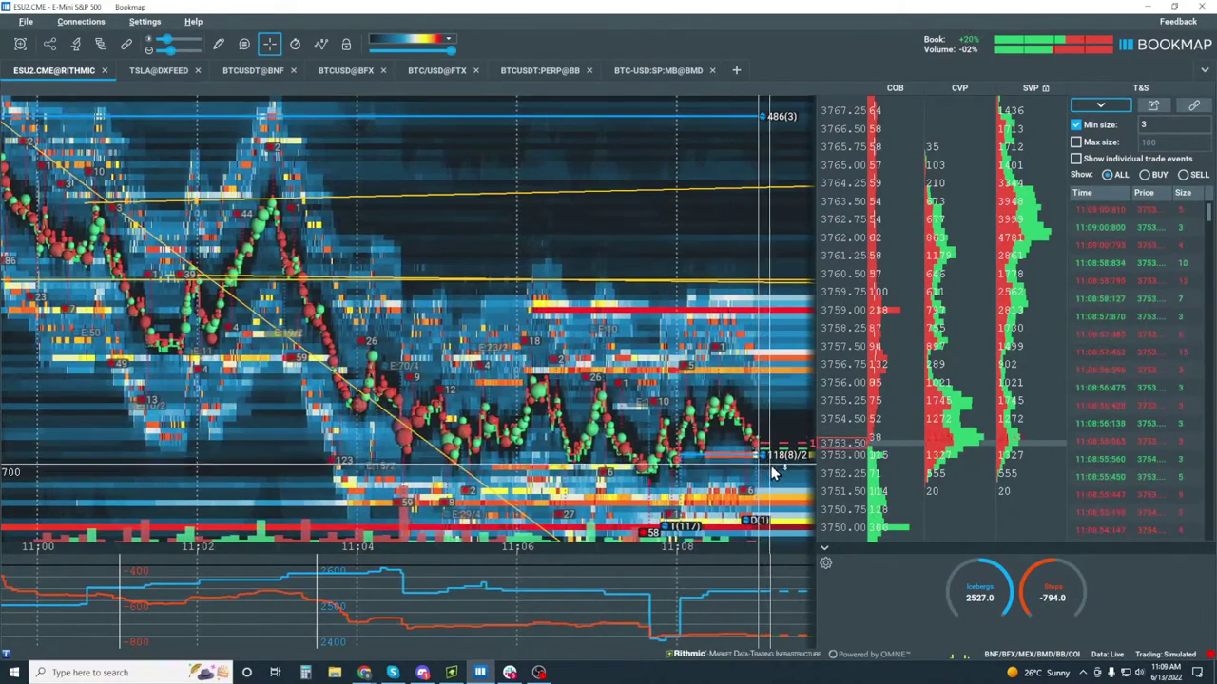
pyautogui.scroll(3, 770, 466)
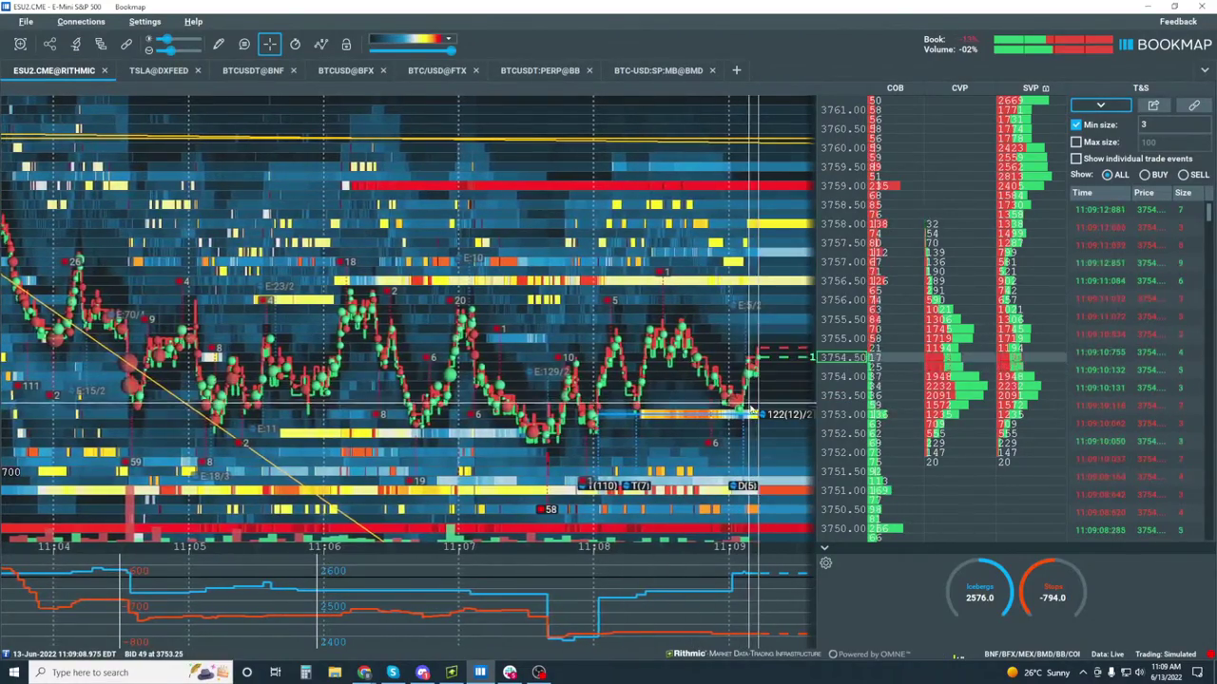
pyautogui.scroll(1, 752, 426)
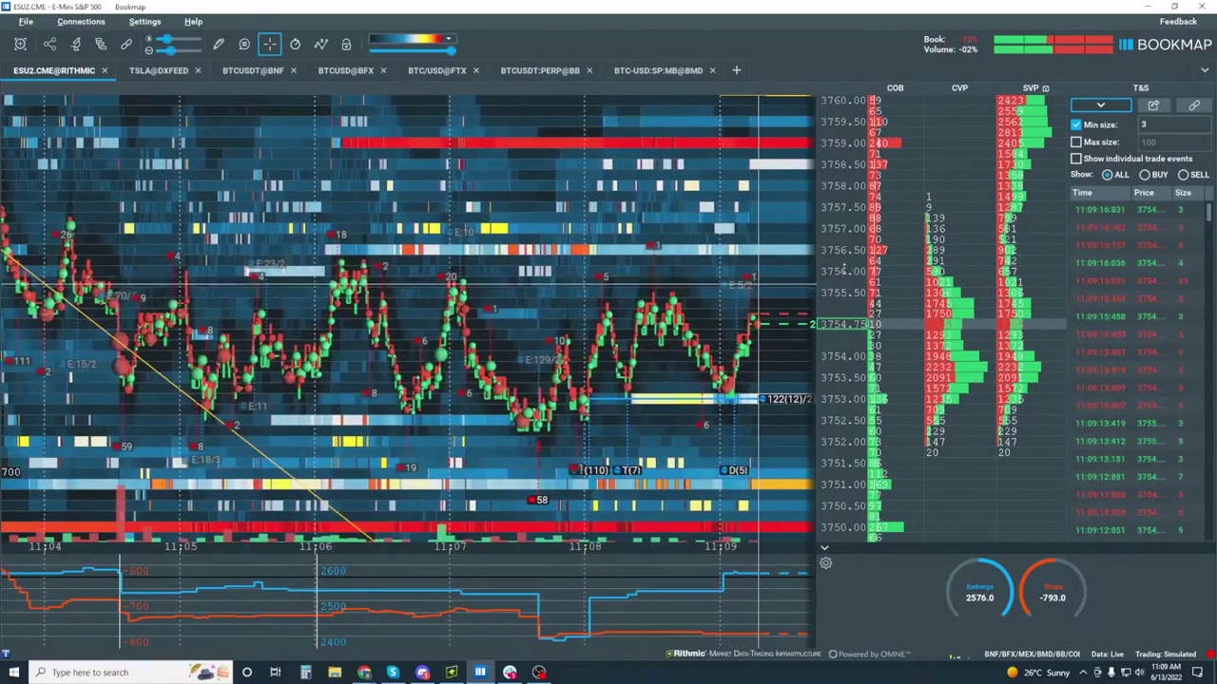
pyautogui.scroll(-2, 843, 269)
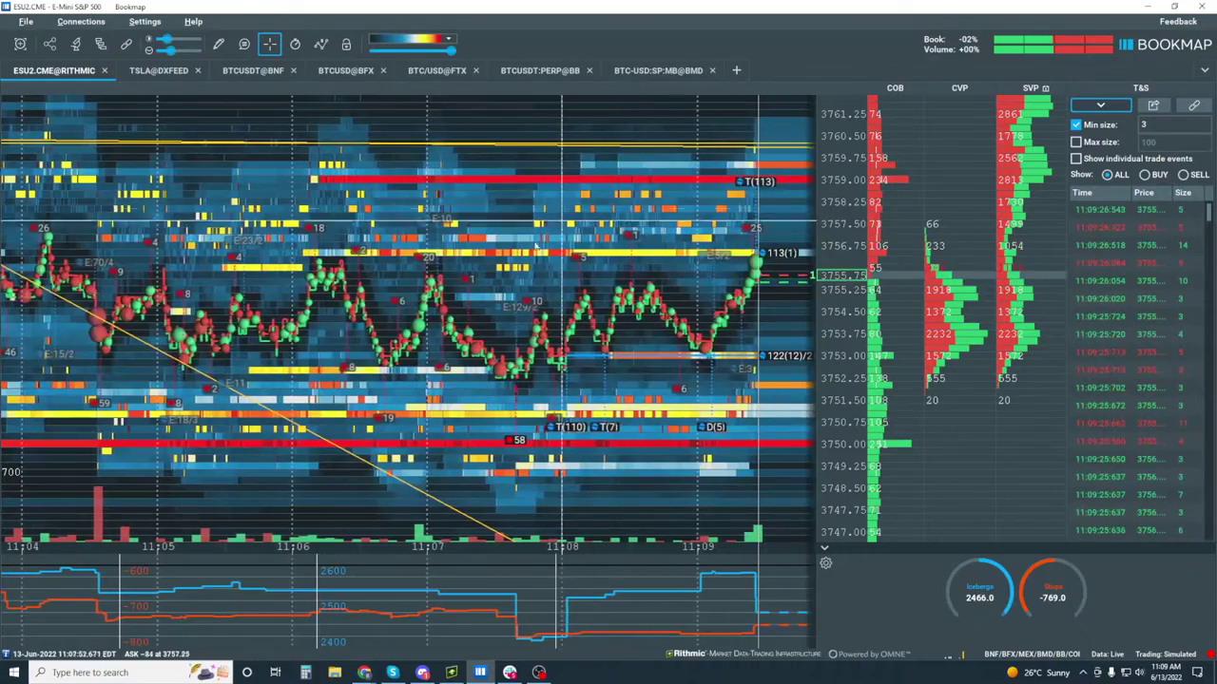
pyautogui.scroll(-3, 808, 463)
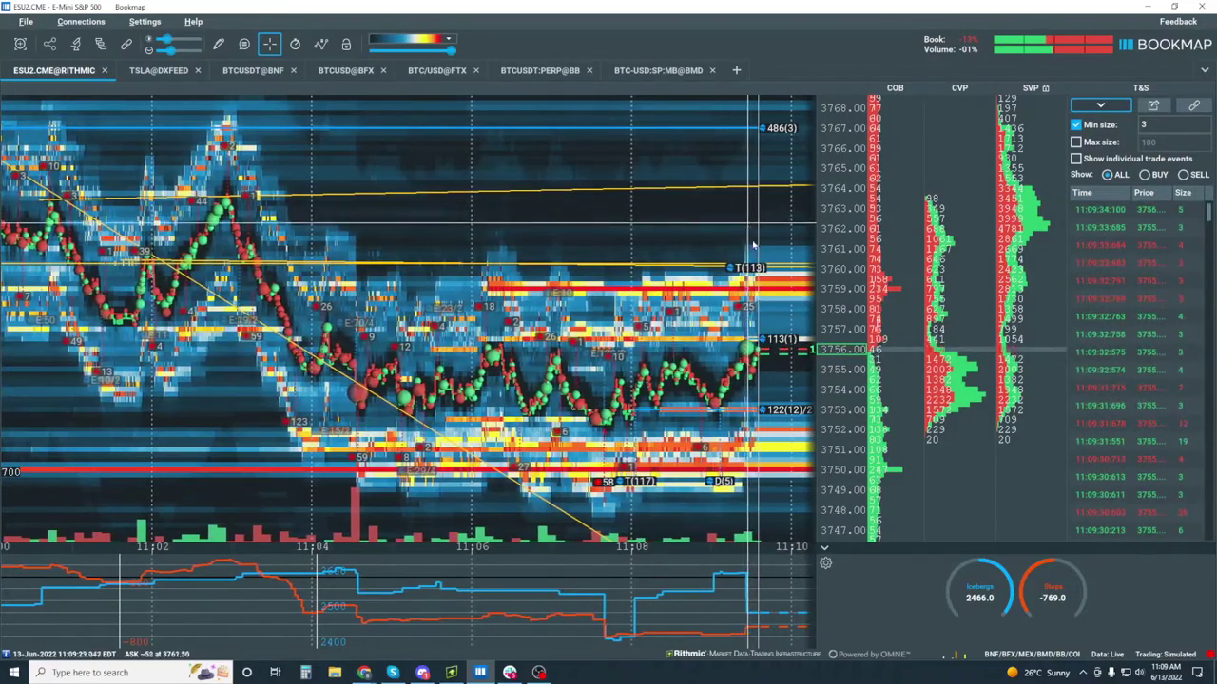
pyautogui.scroll(-2, 752, 246)
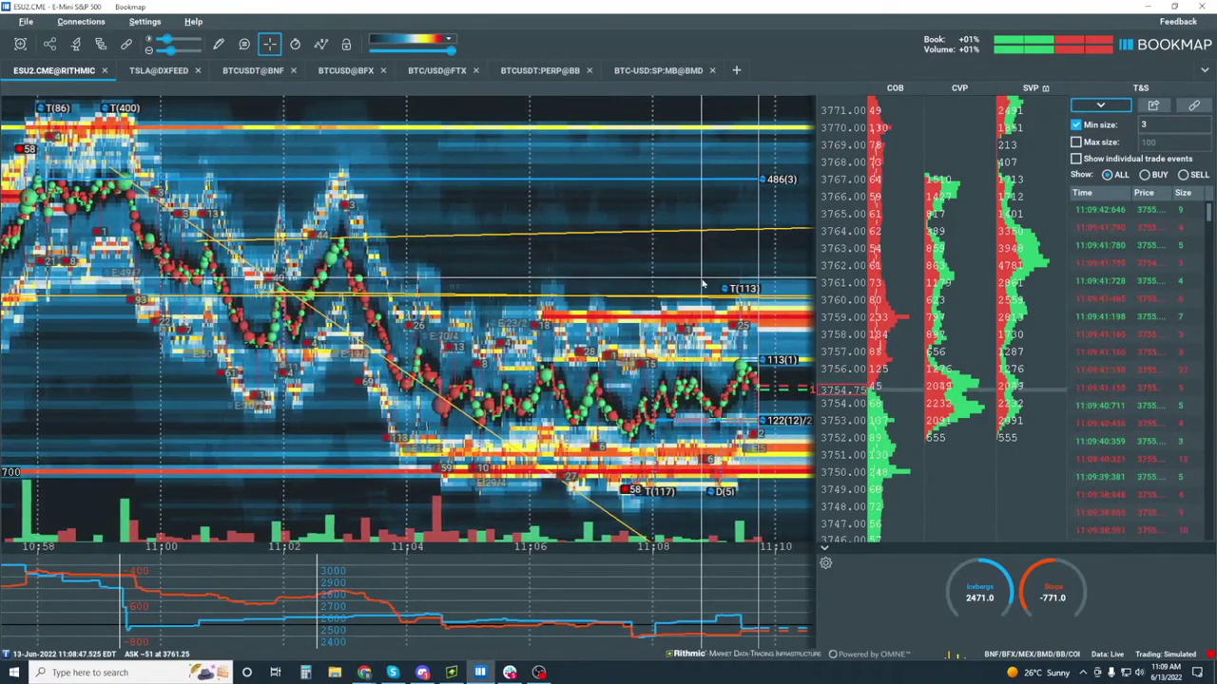
pyautogui.scroll(5, 798, 464)
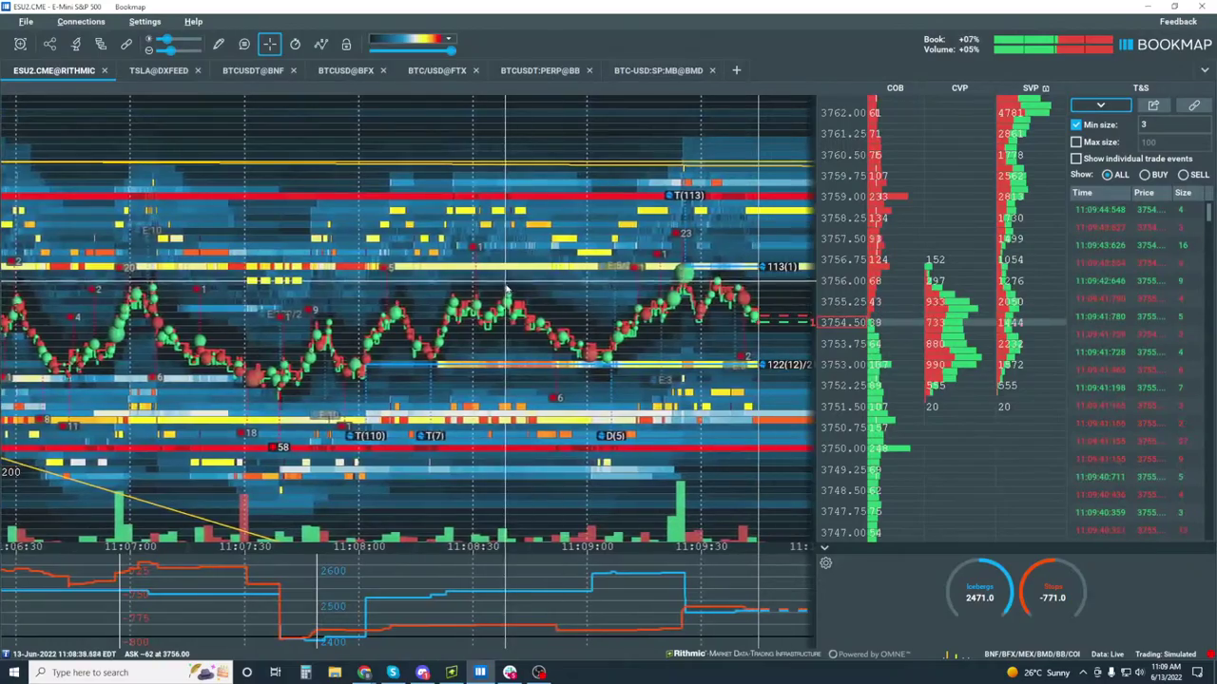
# Zoom the heatmap to about 11:03–11:10, then bring the Liquidation Indicator docs forward.
pyautogui.scroll(-2, 544, 333)
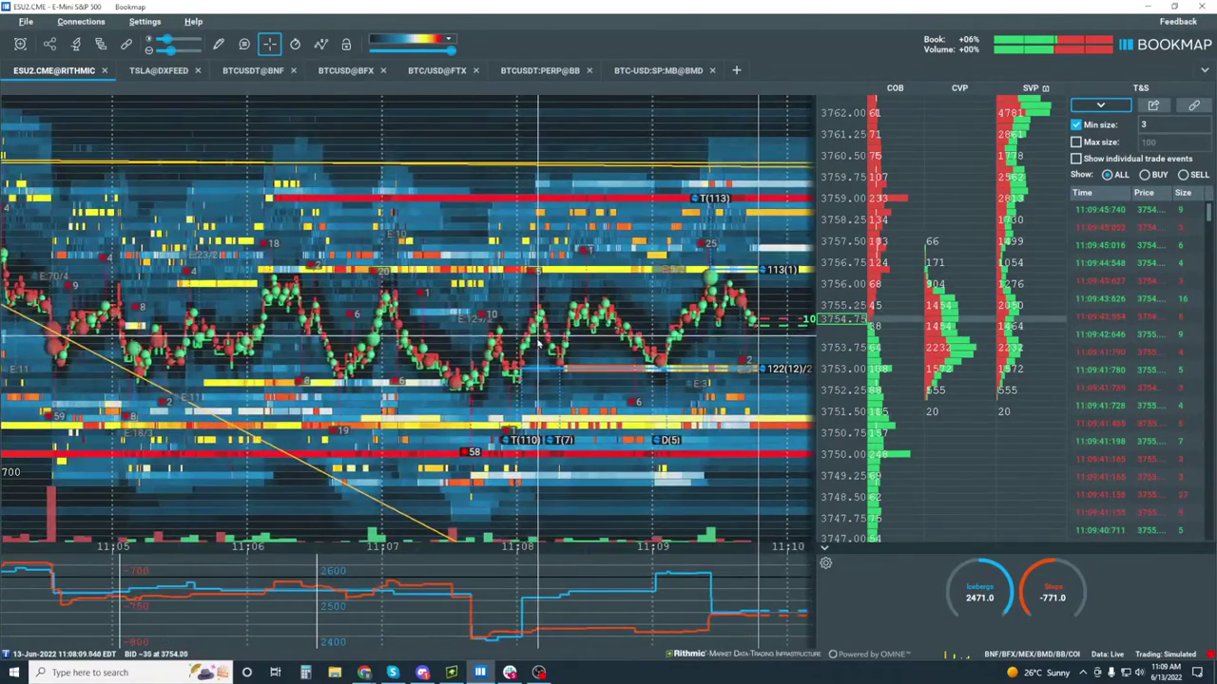
pyautogui.scroll(-2, 583, 335)
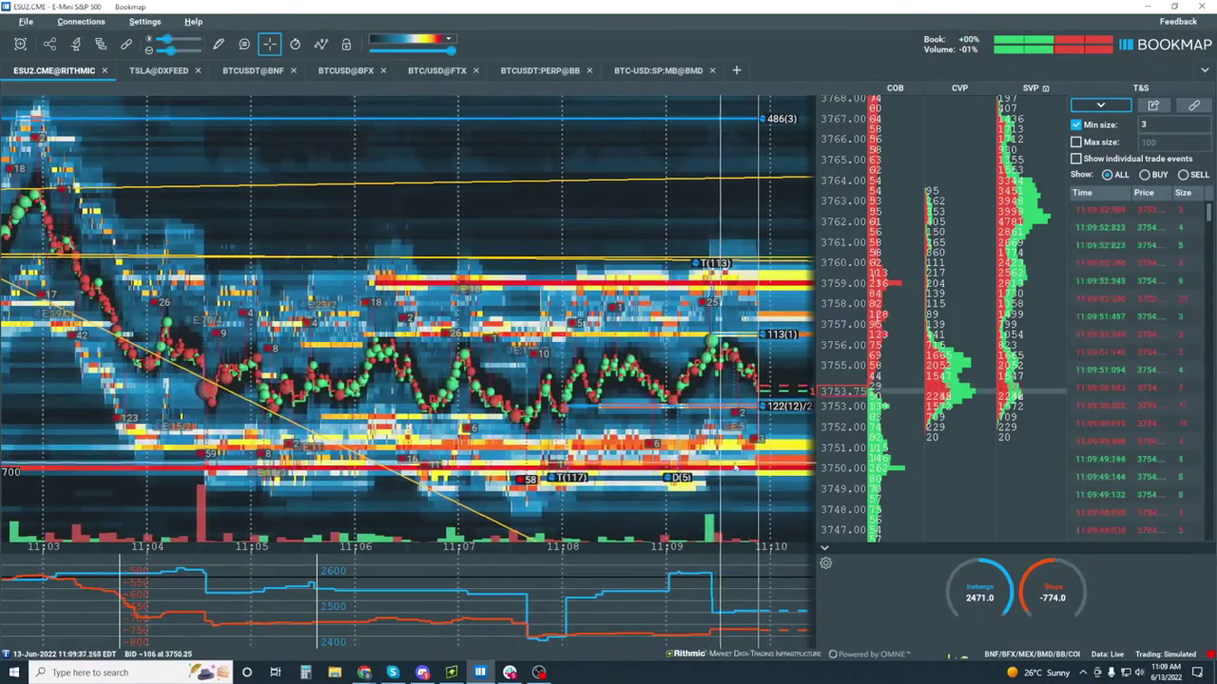
pyautogui.scroll(-3, 765, 399)
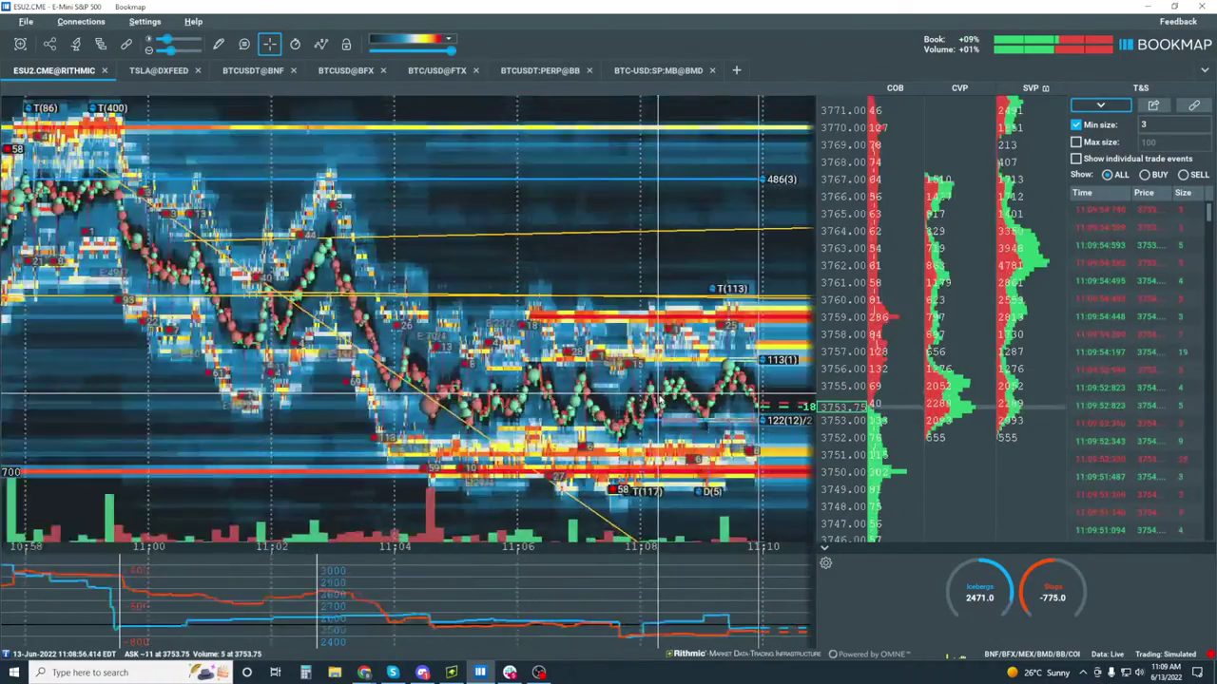
pyautogui.scroll(-2, 833, 256)
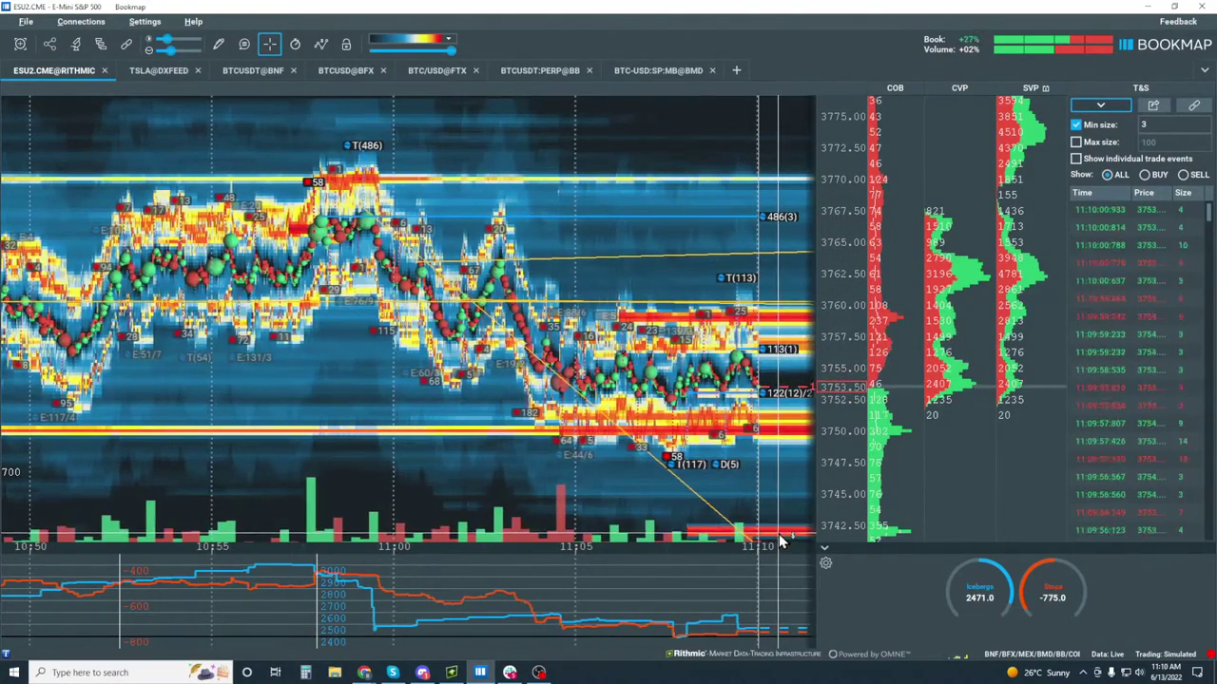
pyautogui.scroll(5, 647, 351)
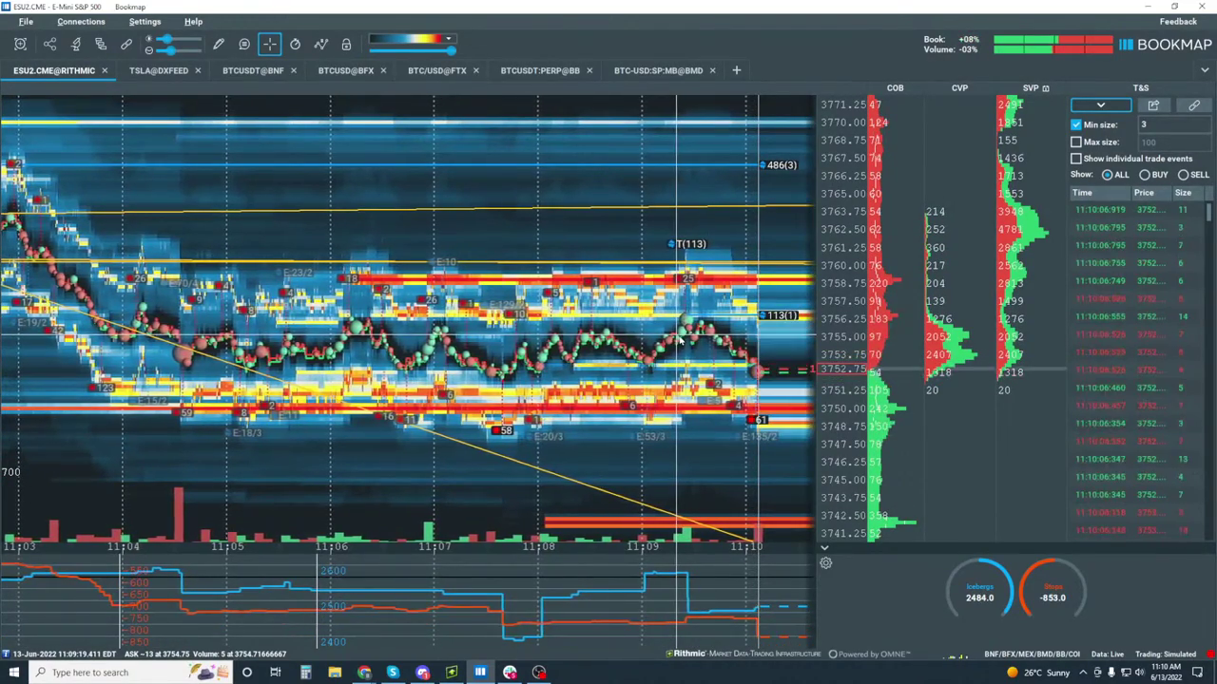
pyautogui.scroll(2, 681, 340)
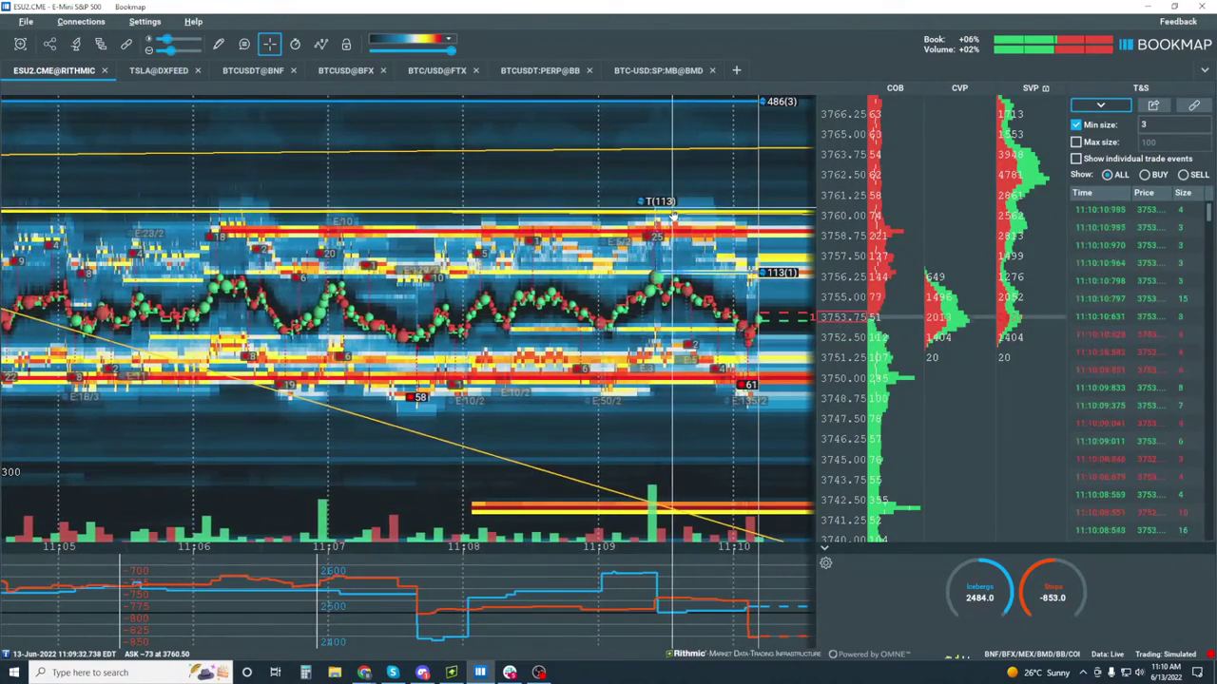
pyautogui.scroll(-2, 672, 217)
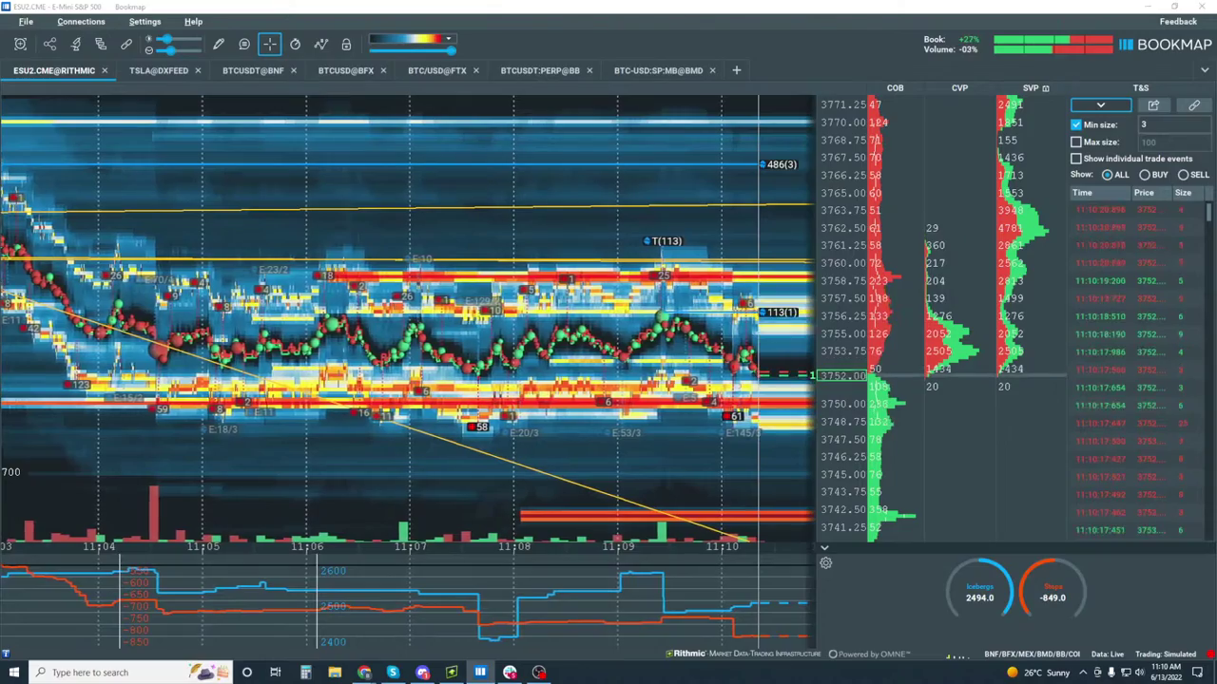
pyautogui.hotkey('alt', 'Tab')
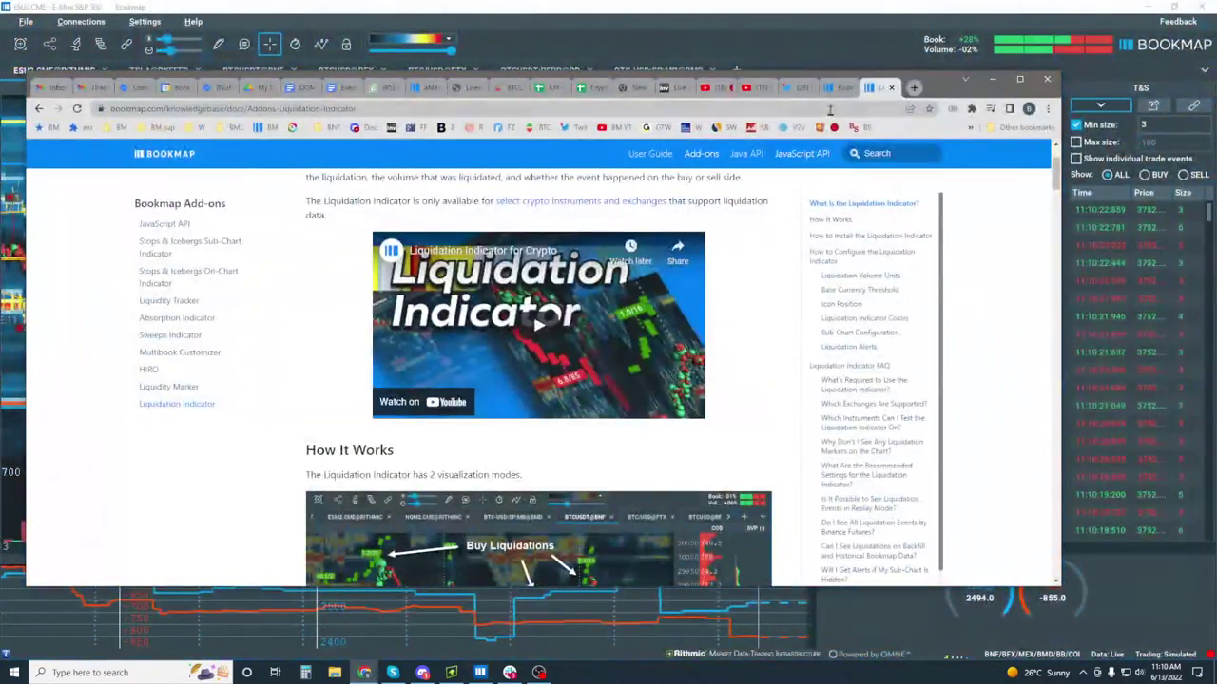
# Minimise the Liquidation Indicator documentation window so the ESU2 heatmap is fully visible.
pyautogui.click(991, 78)
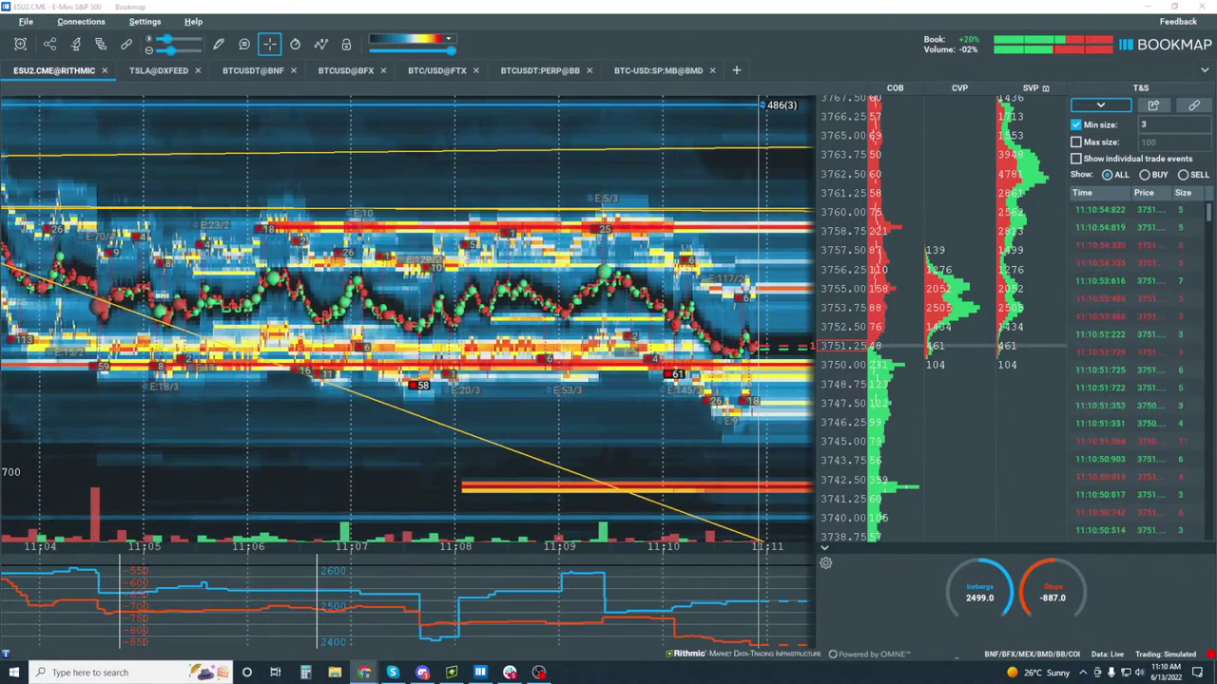
# Switch to Discord's #advanced-webinar channel with Alt+Tab.
pyautogui.hotkey('alt', 'Tab')
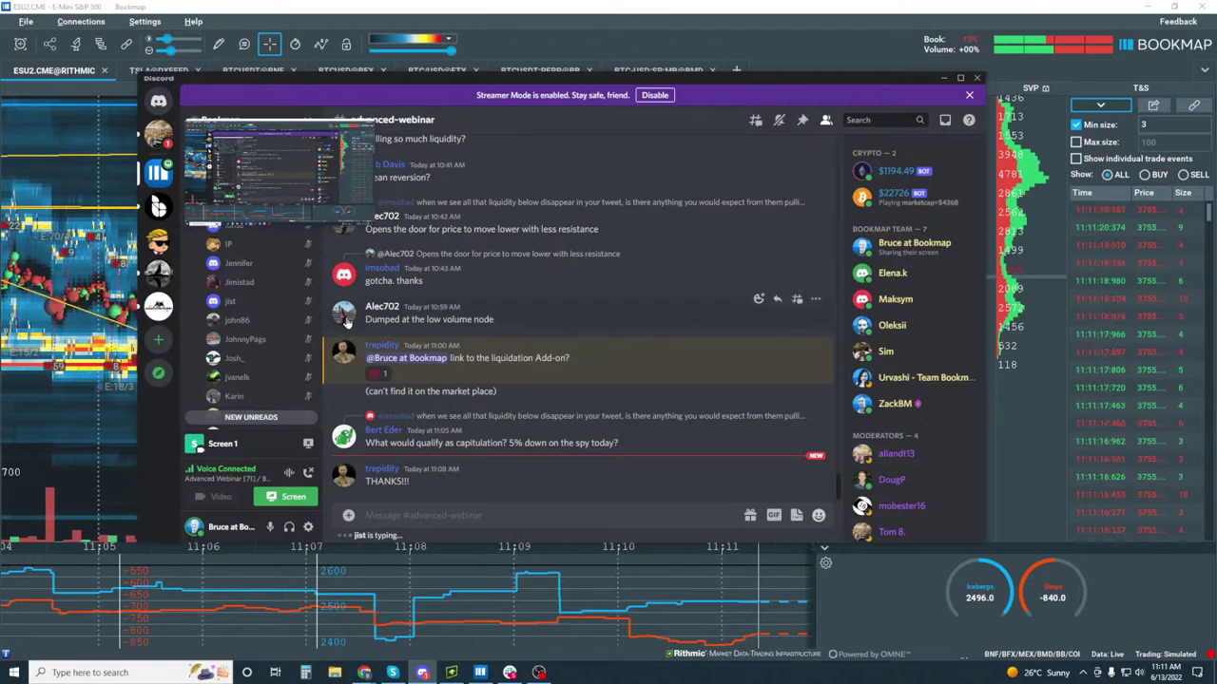
pyautogui.scroll(2, 350, 352)
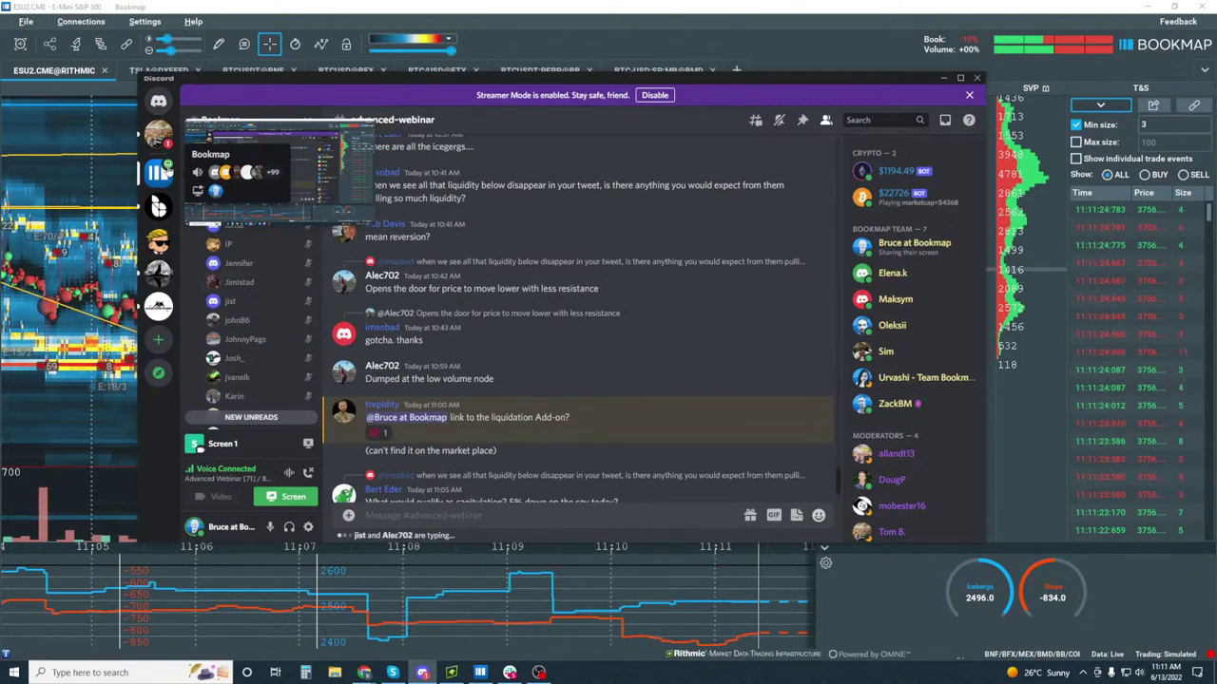
pyautogui.scroll(-10, 238, 337)
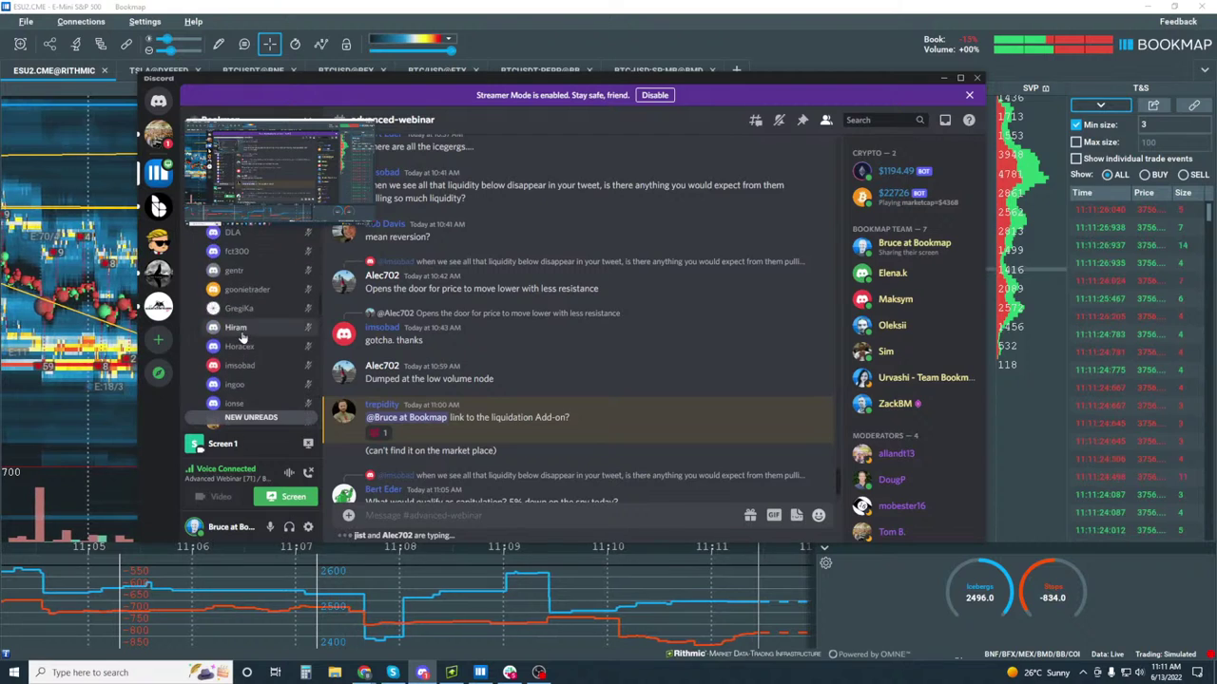
pyautogui.scroll(6, 246, 337)
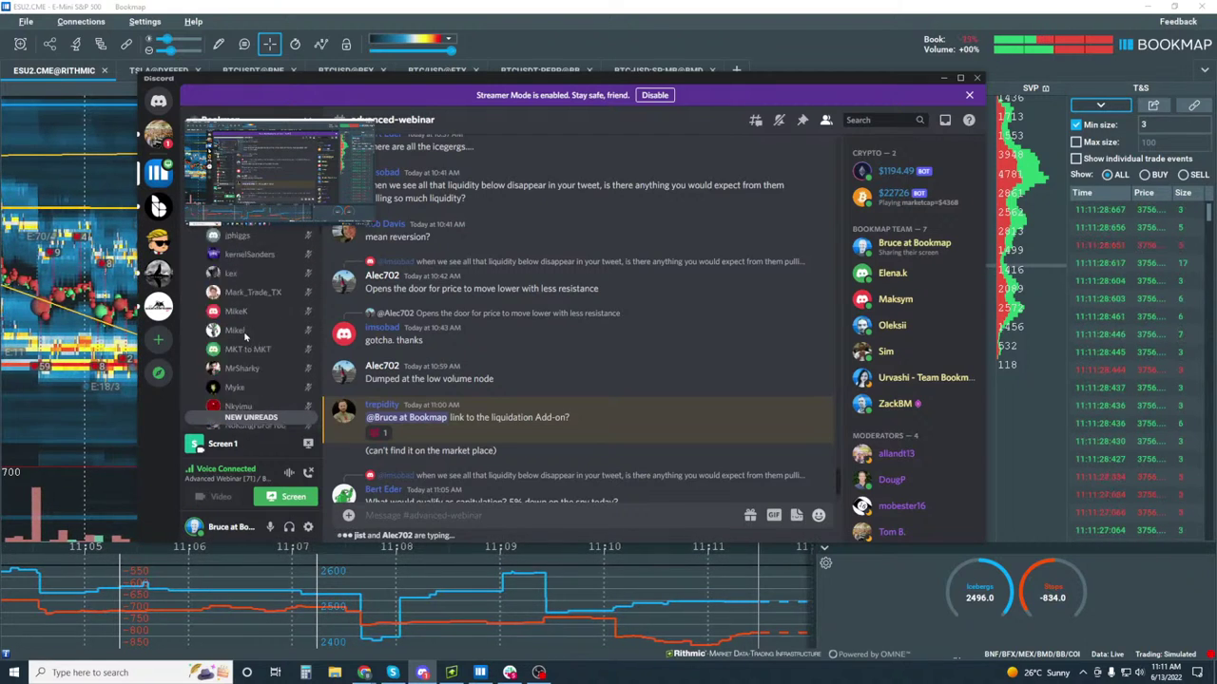
pyautogui.doubleClick(547, 87)
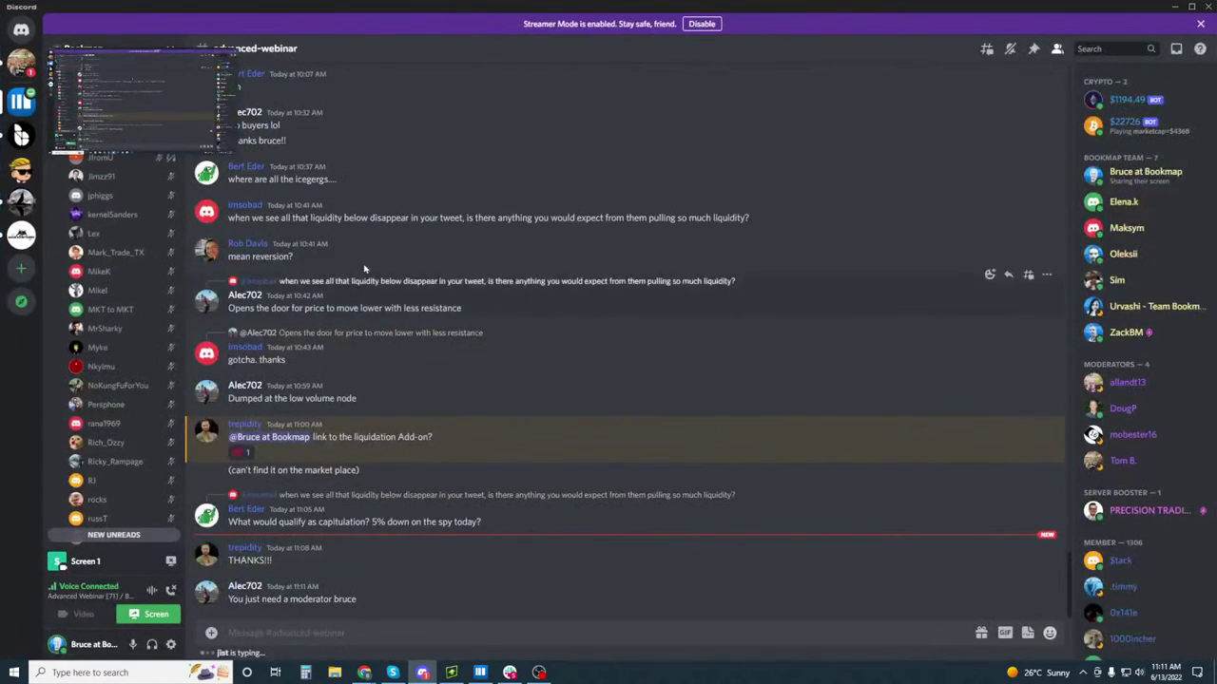
pyautogui.scroll(6, 146, 311)
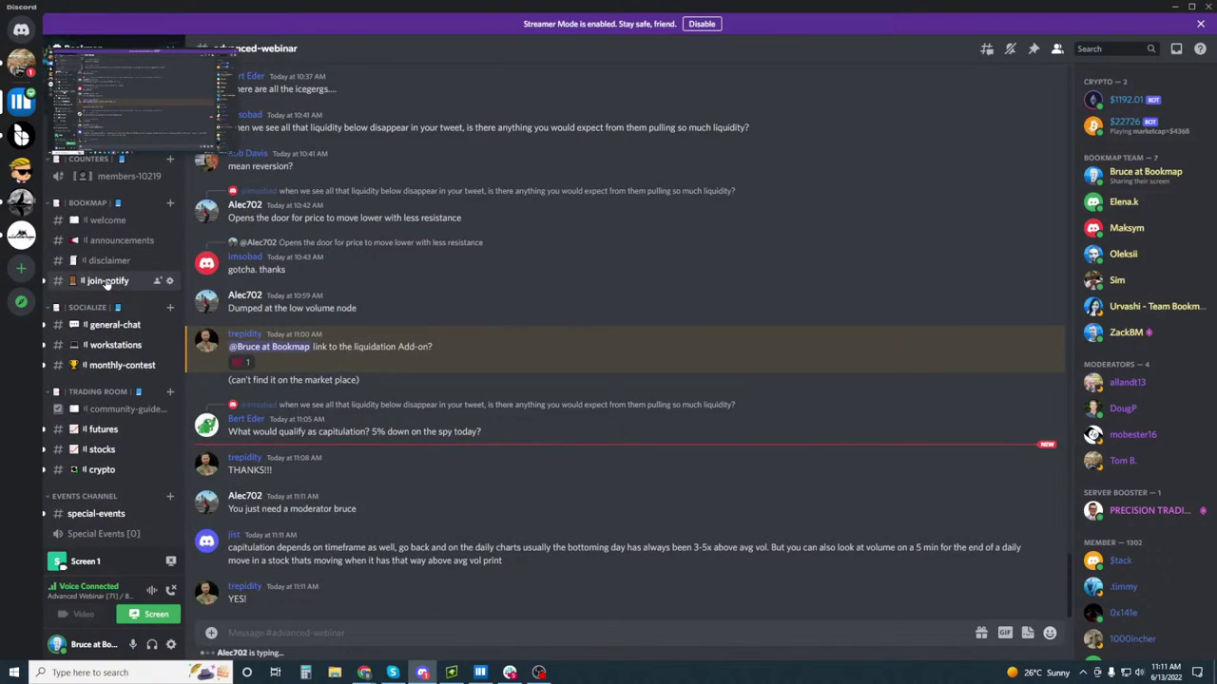
pyautogui.scroll(-4, 102, 255)
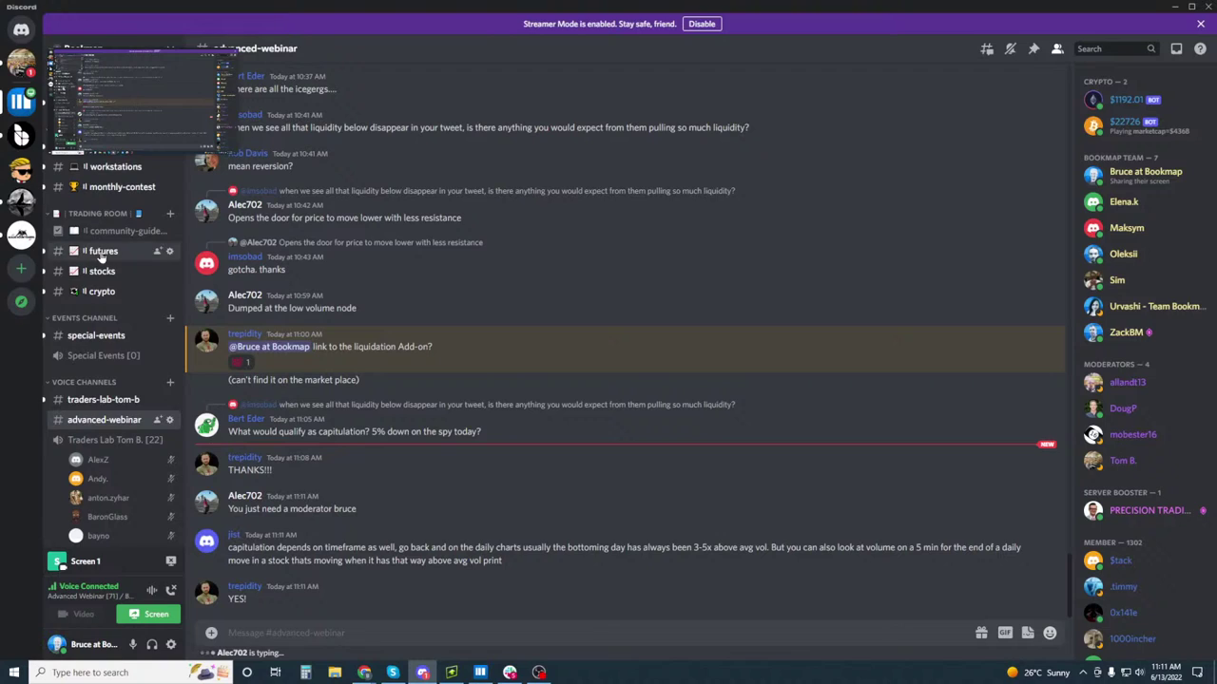
pyautogui.scroll(-8, 102, 254)
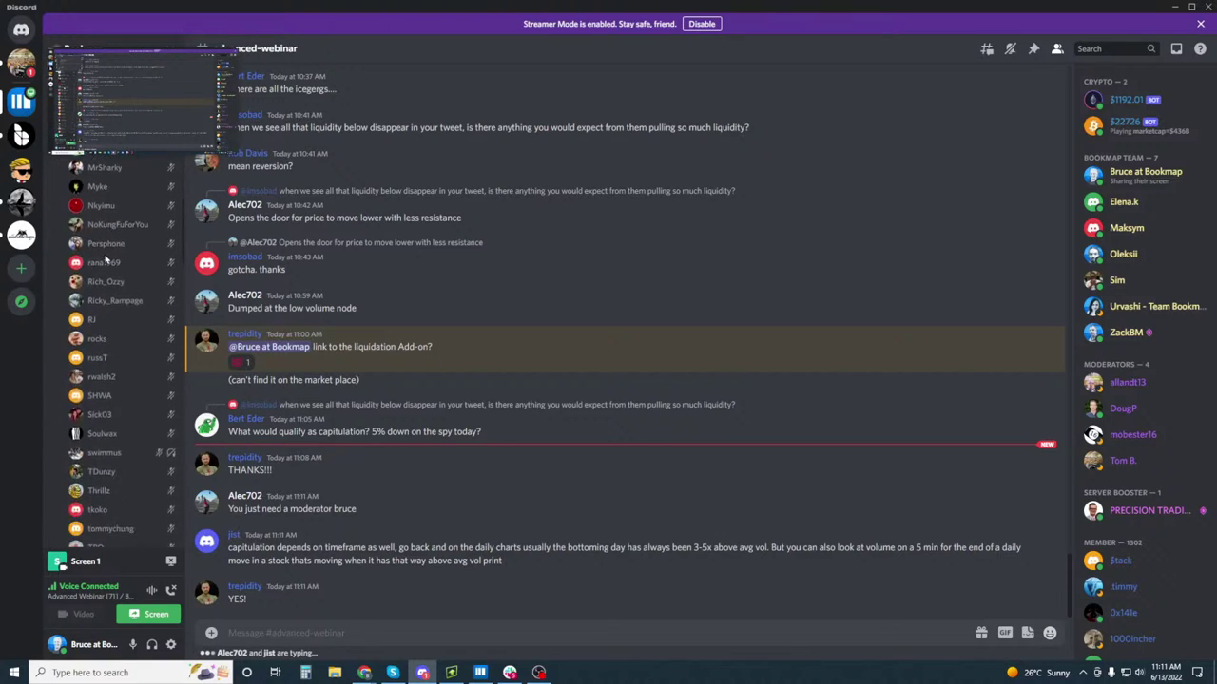
pyautogui.scroll(-10, 105, 258)
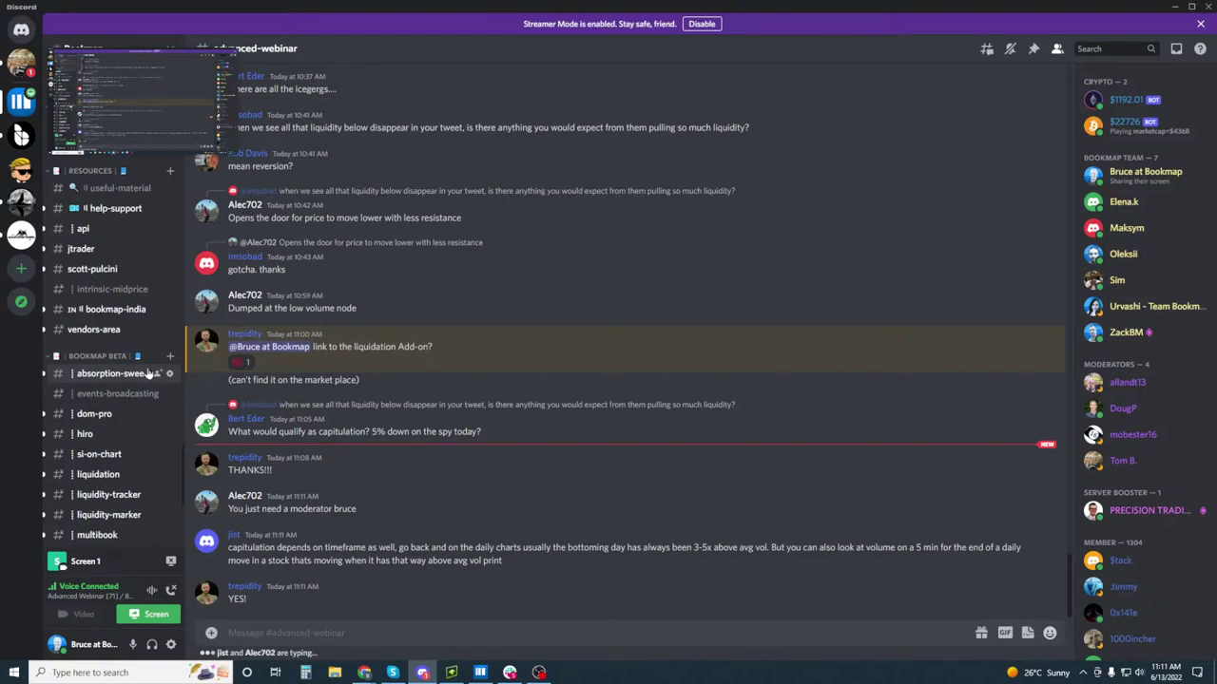
pyautogui.scroll(-5, 147, 374)
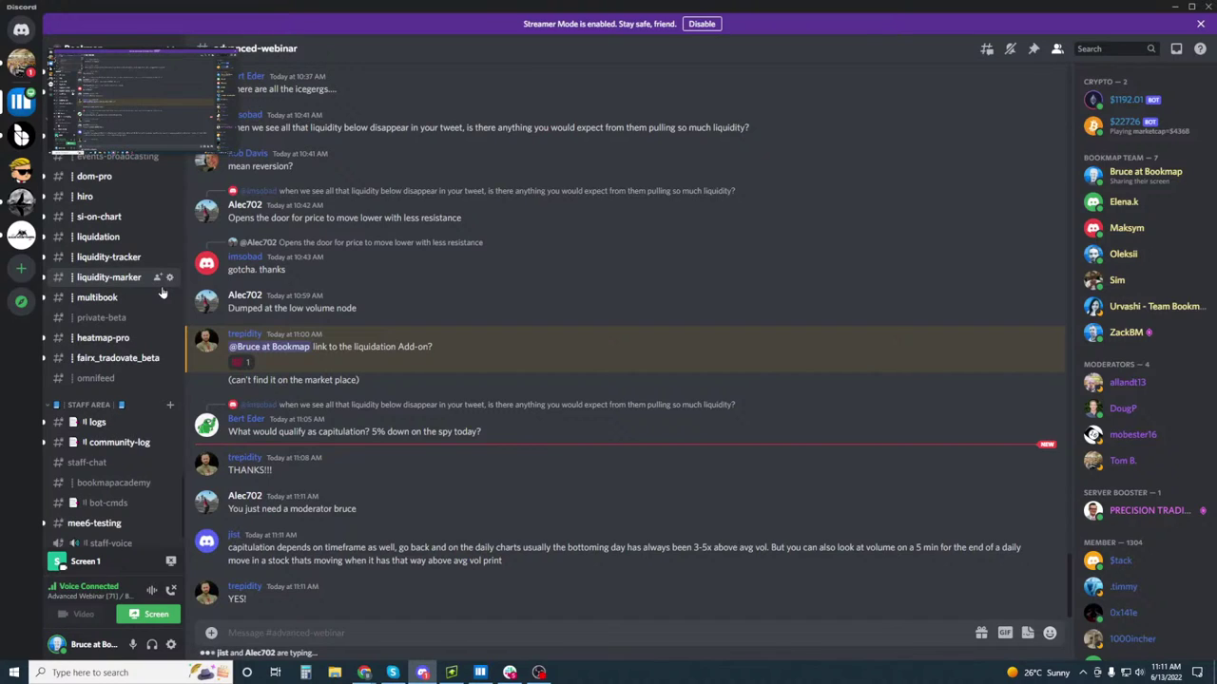
pyautogui.scroll(-1, 163, 292)
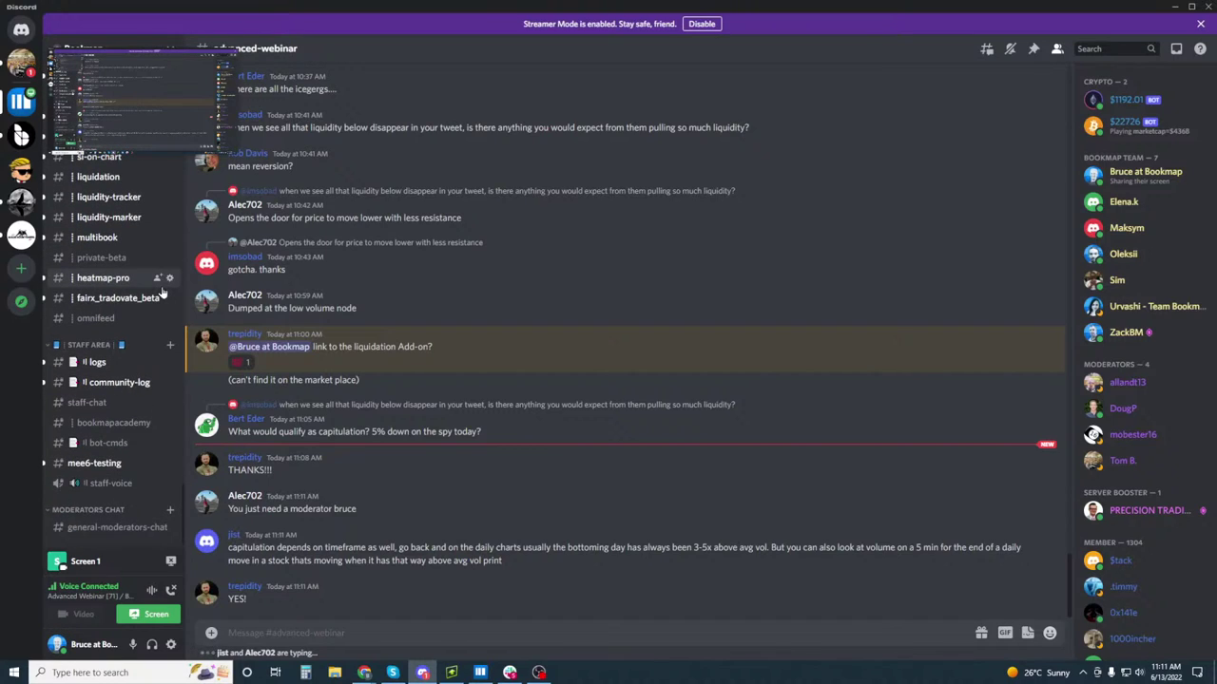
pyautogui.scroll(5, 163, 293)
pyautogui.scroll(2, 162, 292)
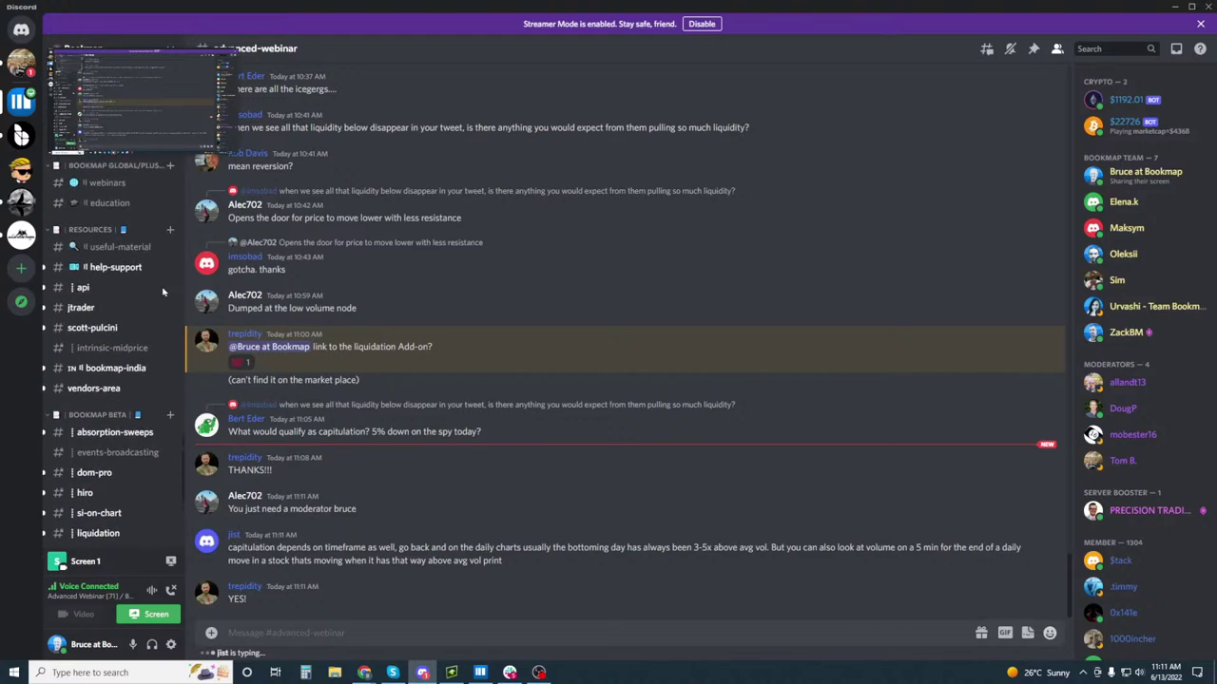
pyautogui.scroll(3, 162, 290)
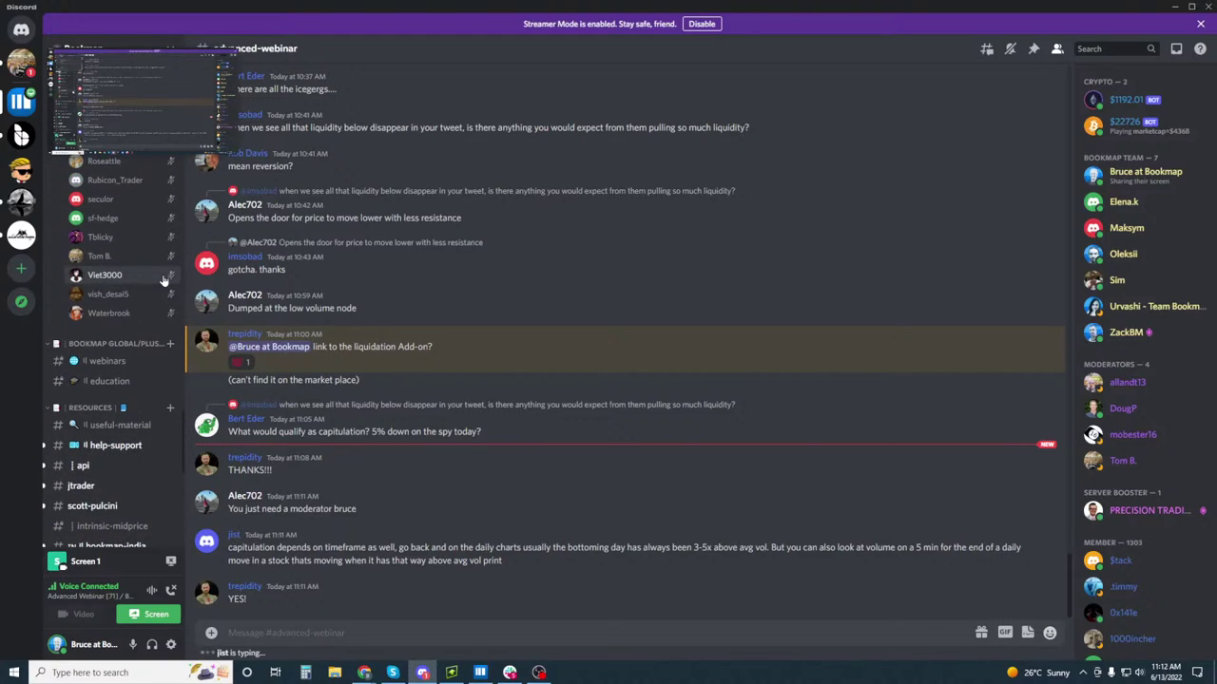
pyautogui.scroll(6, 162, 280)
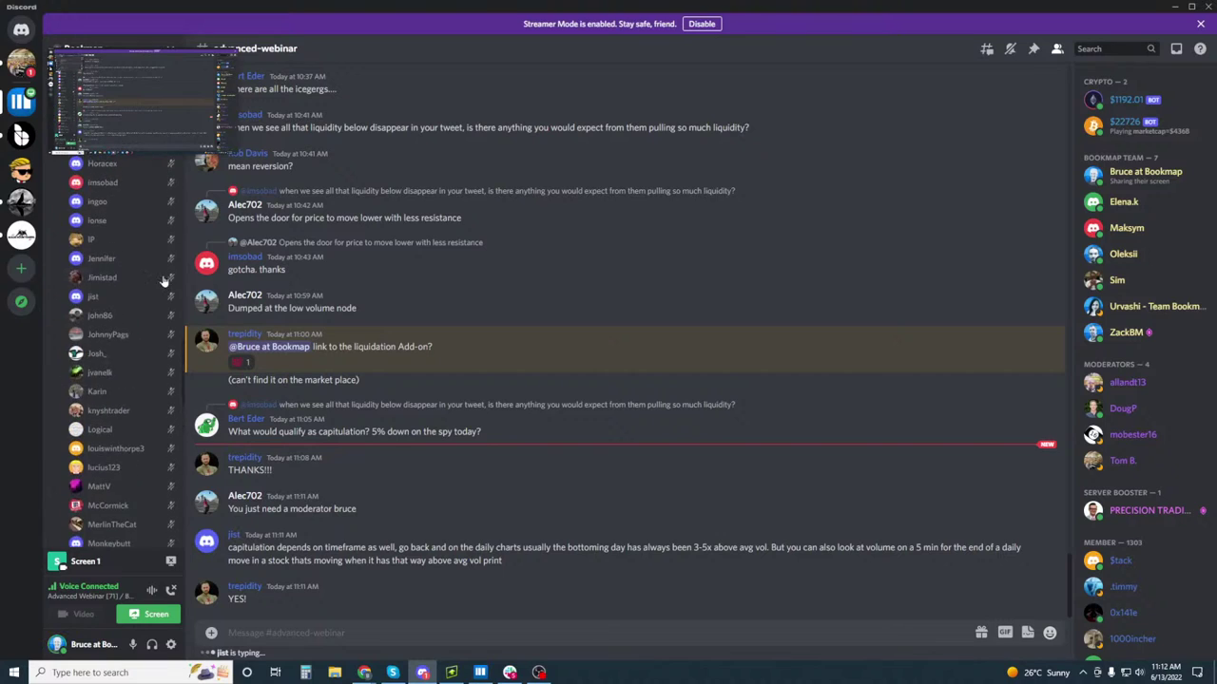
pyautogui.scroll(8, 141, 269)
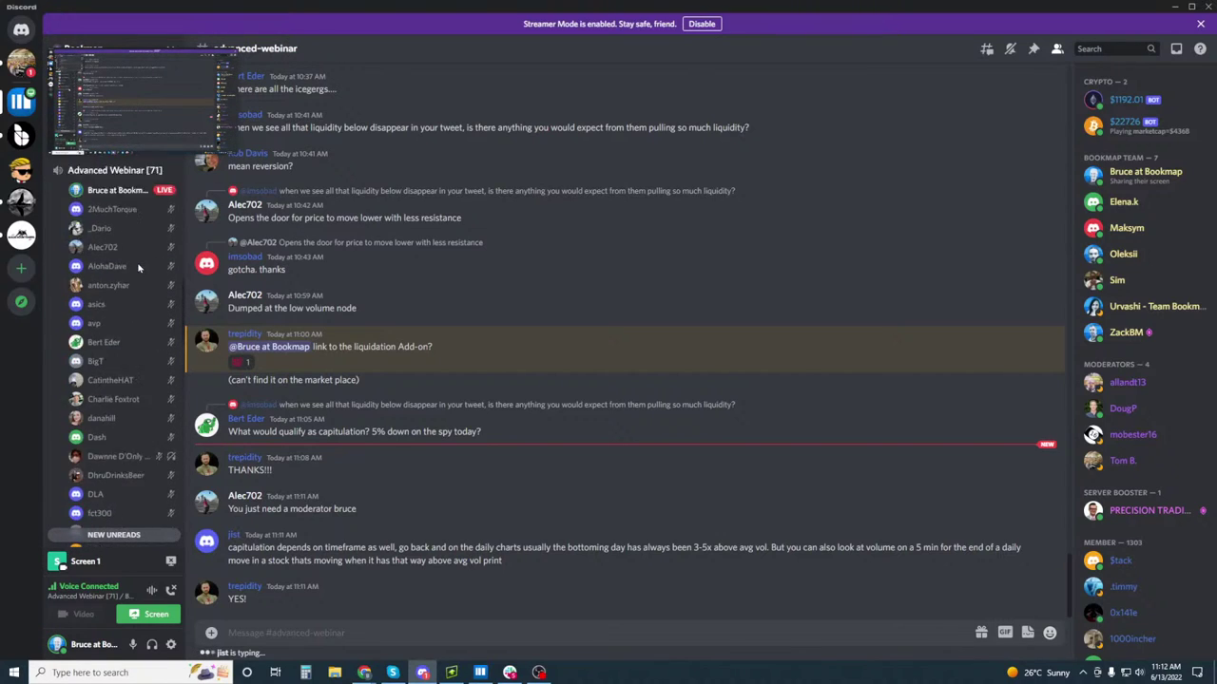
pyautogui.scroll(2, 141, 266)
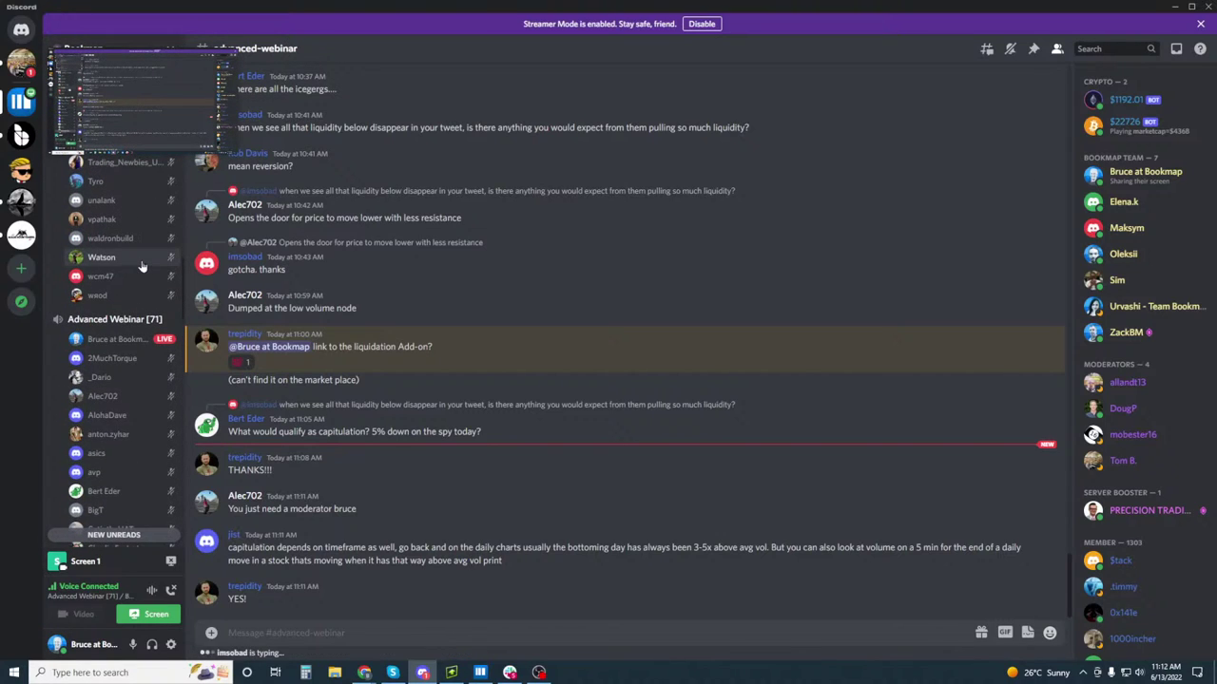
pyautogui.scroll(-8, 141, 264)
pyautogui.scroll(15, 143, 268)
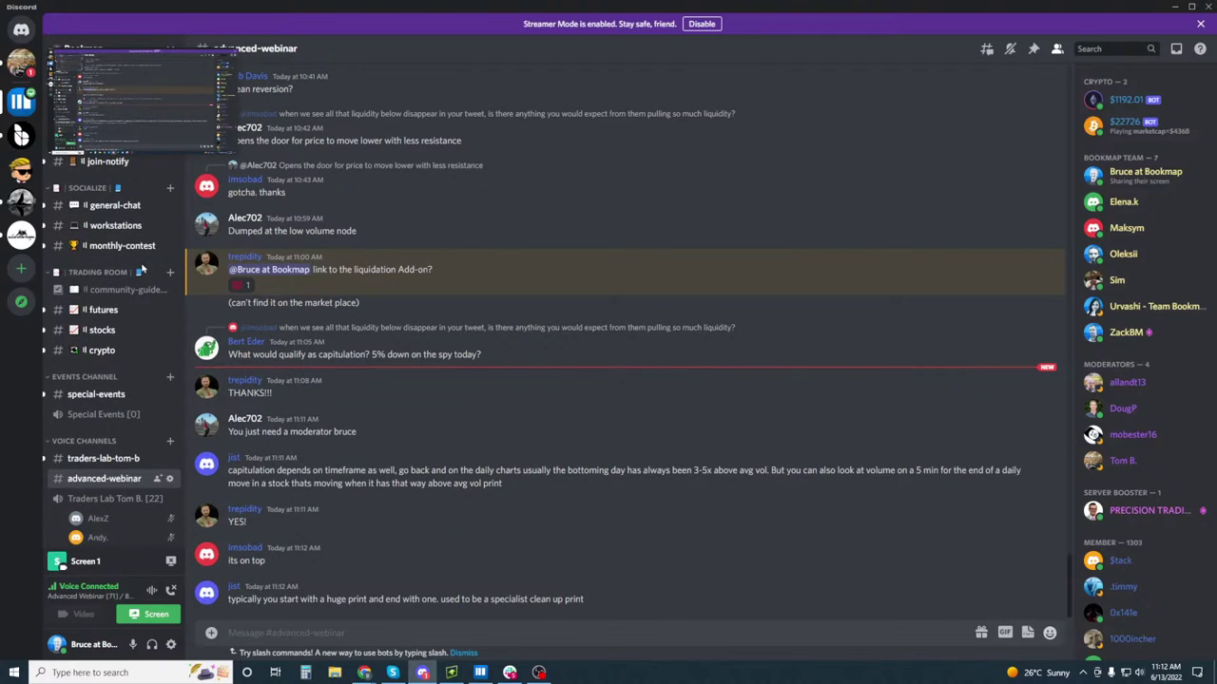
pyautogui.scroll(3, 141, 269)
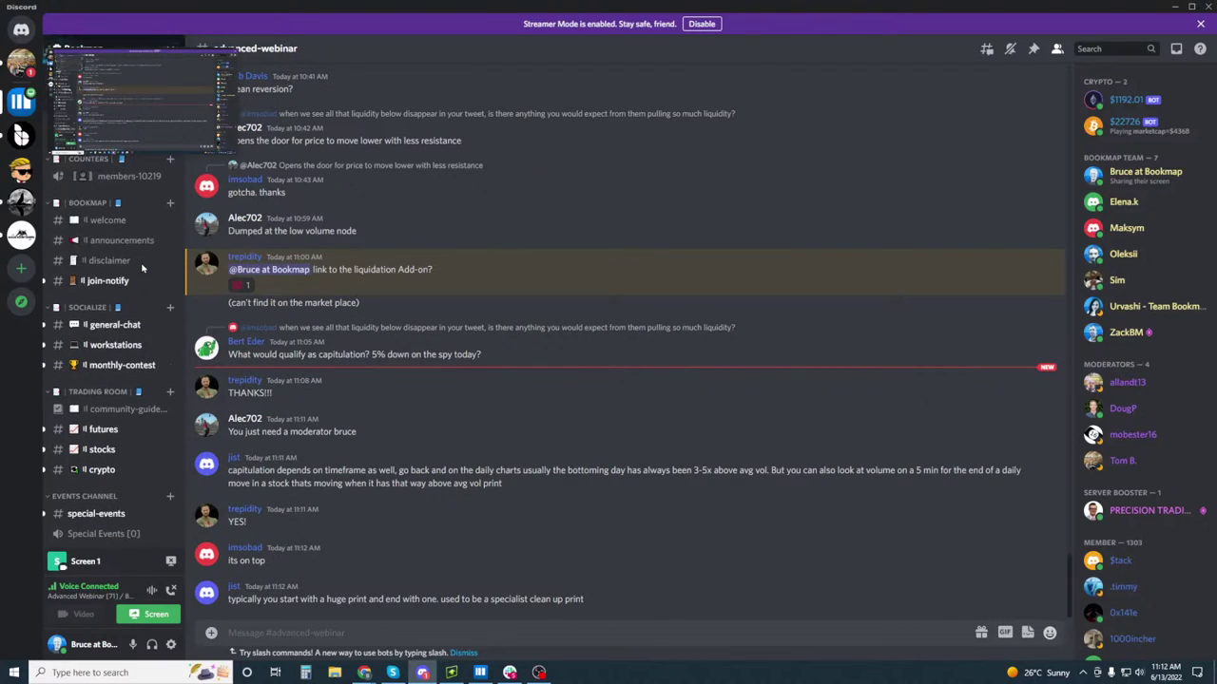
pyautogui.scroll(-10, 141, 269)
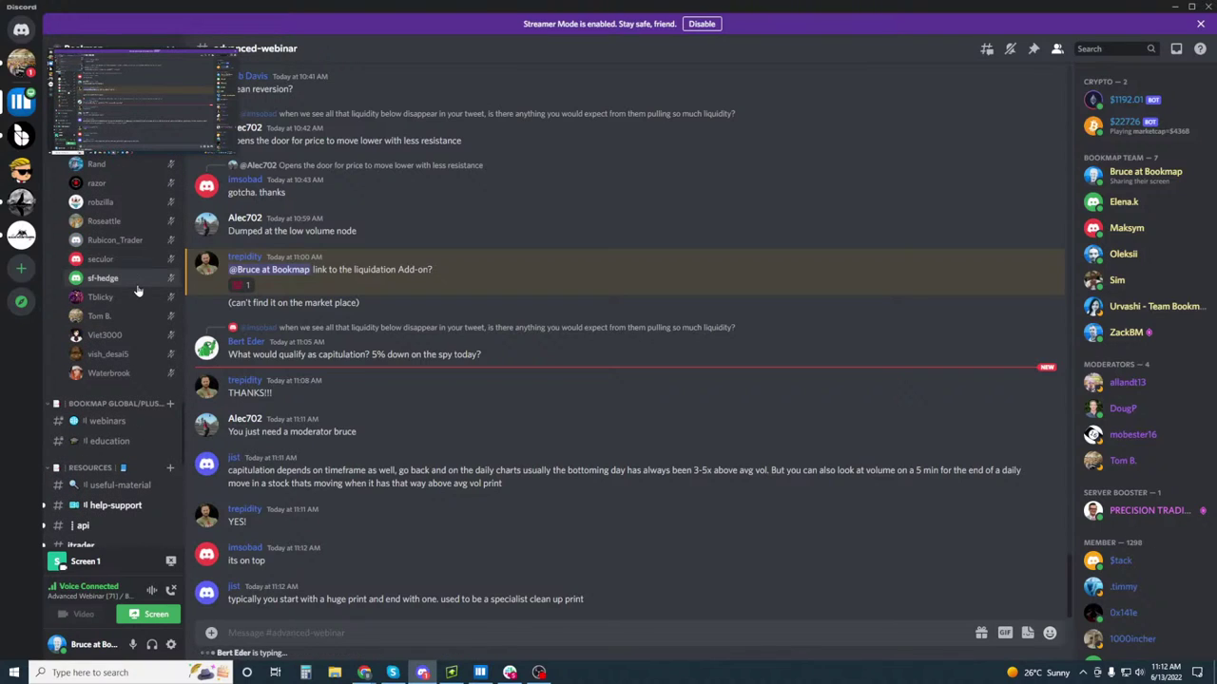
pyautogui.scroll(-4, 129, 364)
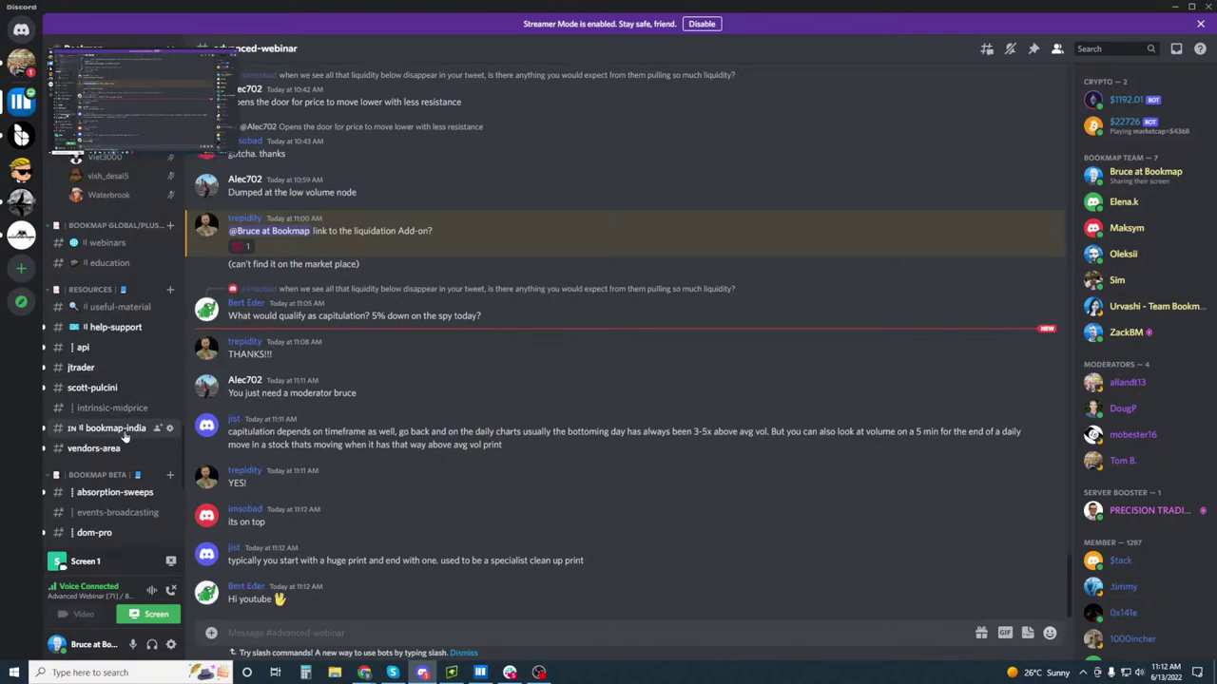
pyautogui.scroll(-3, 128, 314)
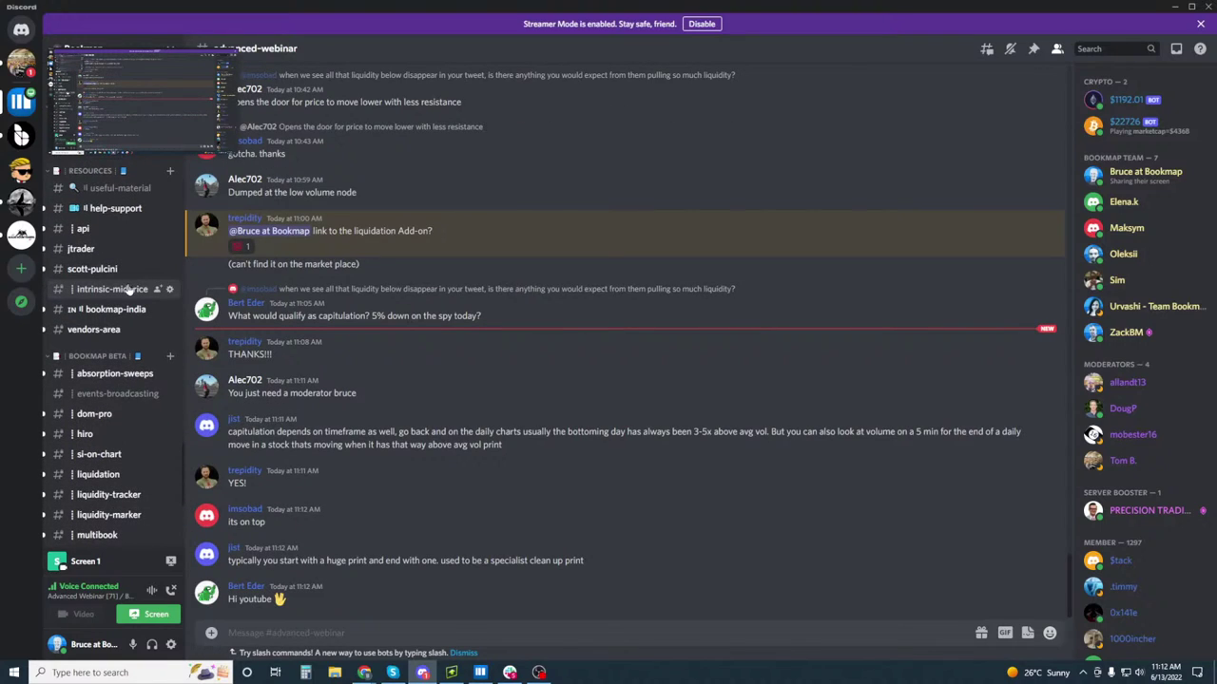
pyautogui.scroll(-3, 129, 290)
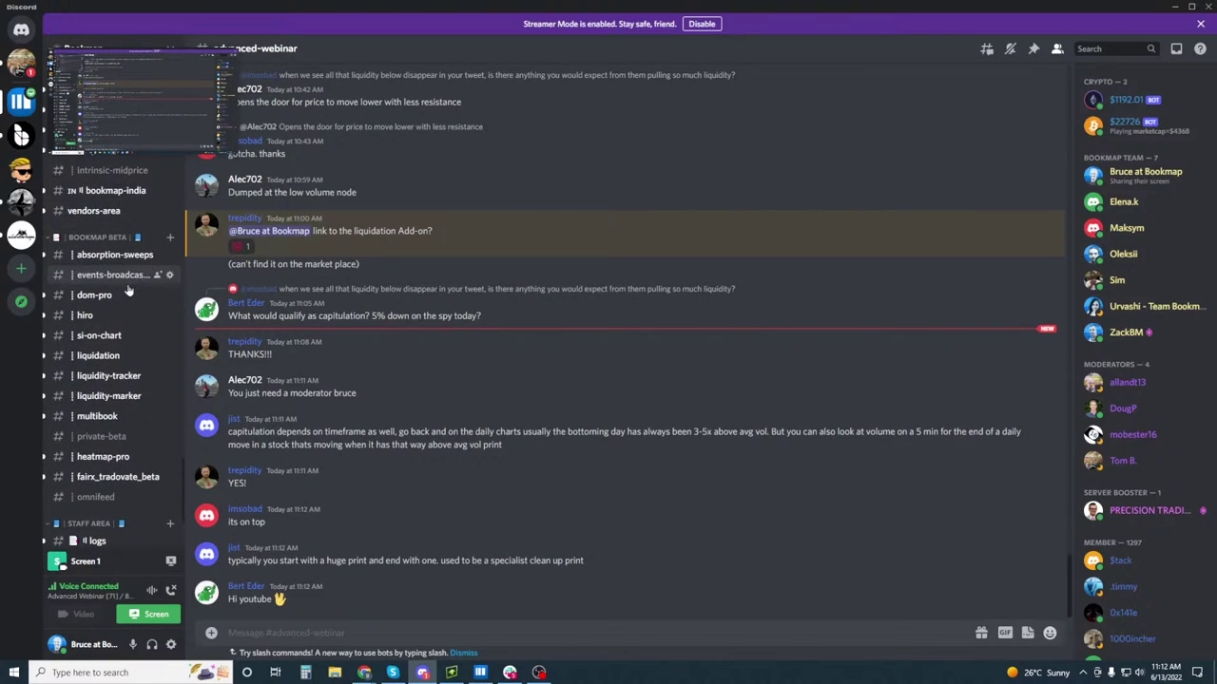
pyautogui.scroll(-5, 126, 304)
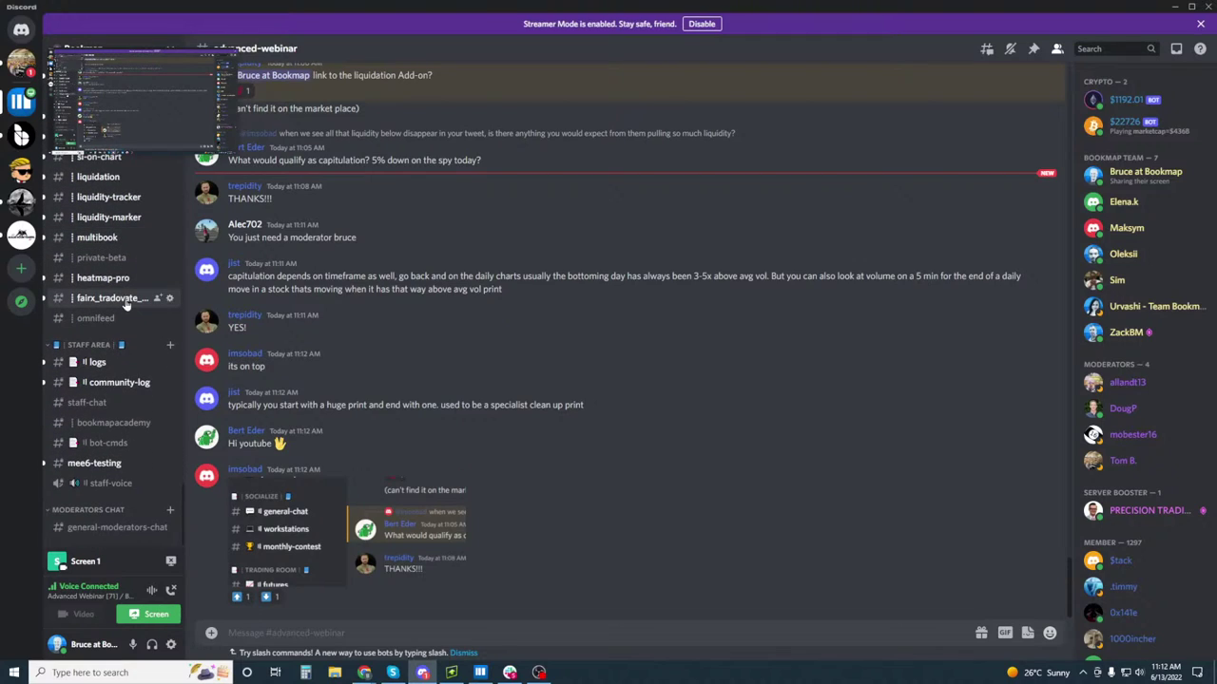
pyautogui.scroll(6, 126, 303)
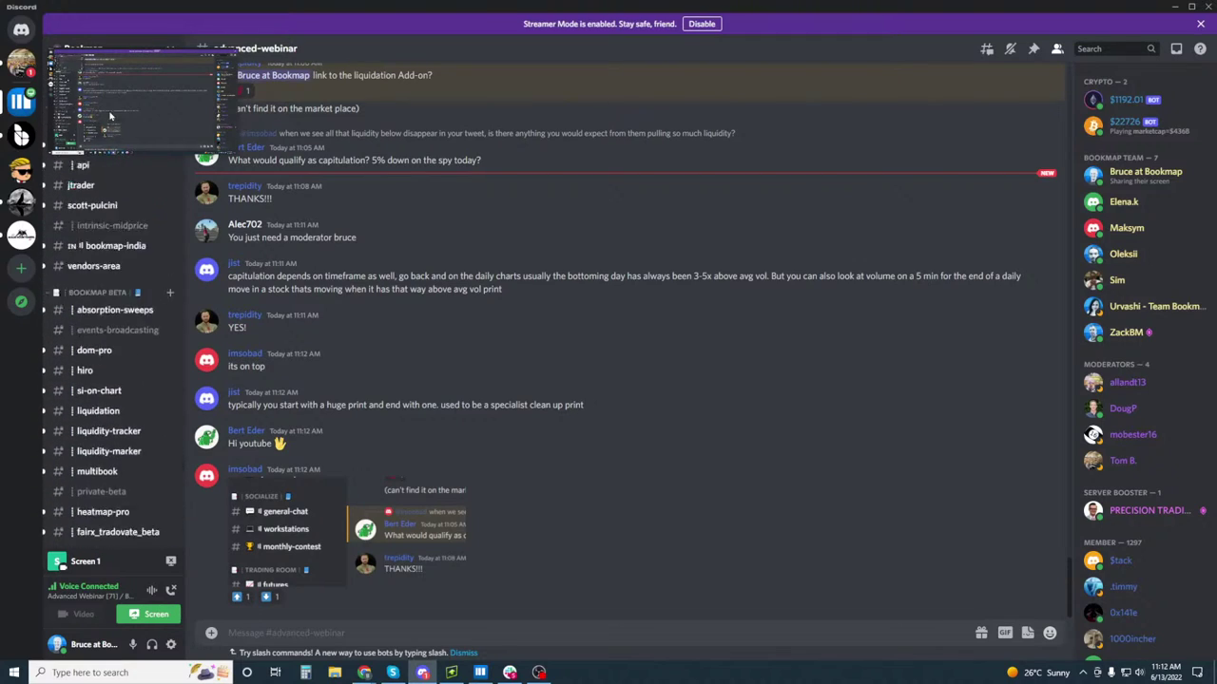
pyautogui.moveTo(64, 98)
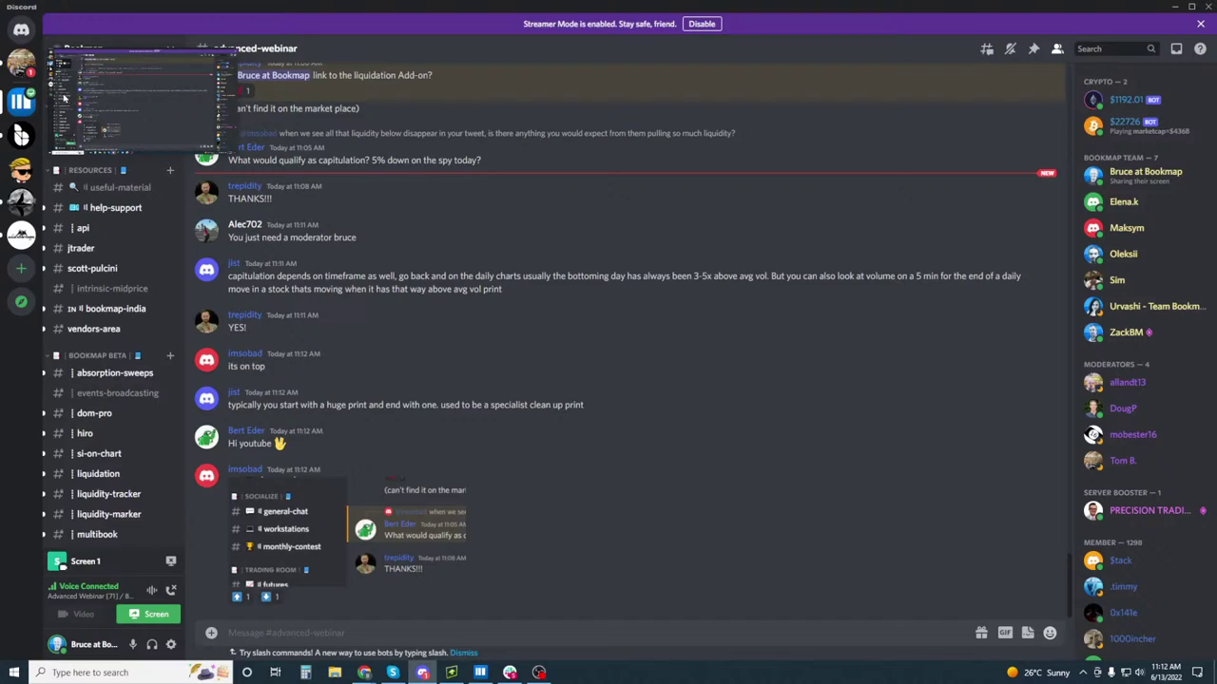
# Search the Discord server's messages for 'work' to find workstation posts.
pyautogui.click(1106, 49)
pyautogui.write('wwroksa')
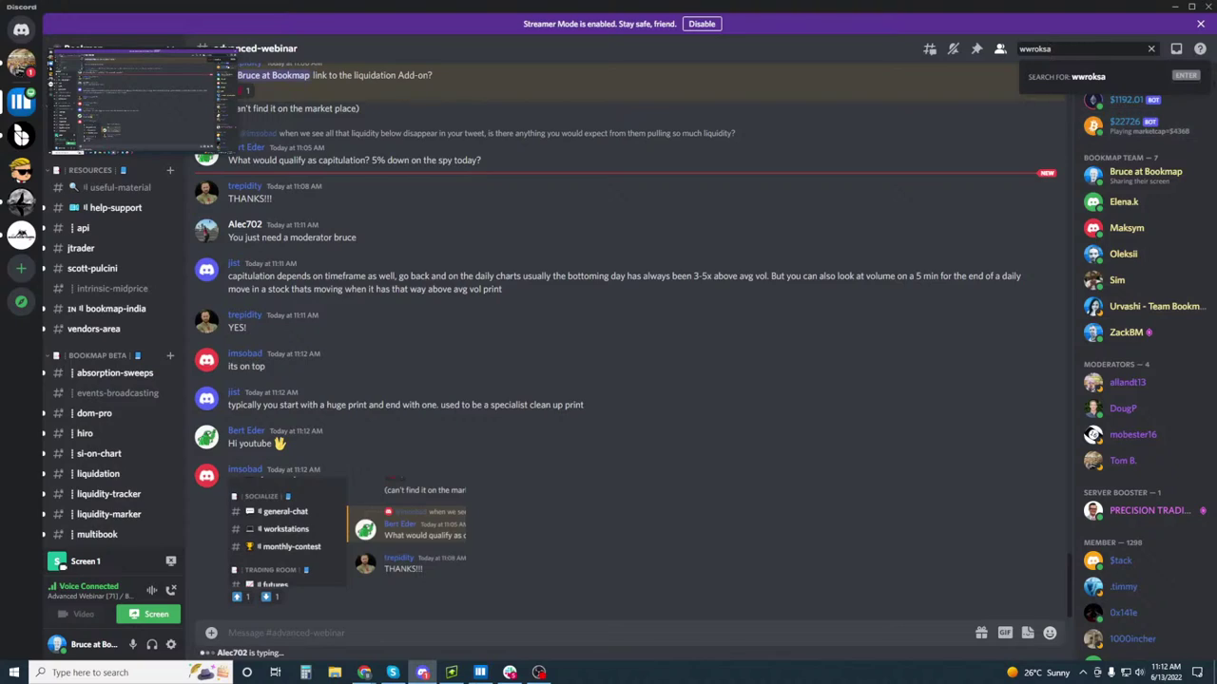
pyautogui.press('BackSpace')
pyautogui.press('BackSpace')
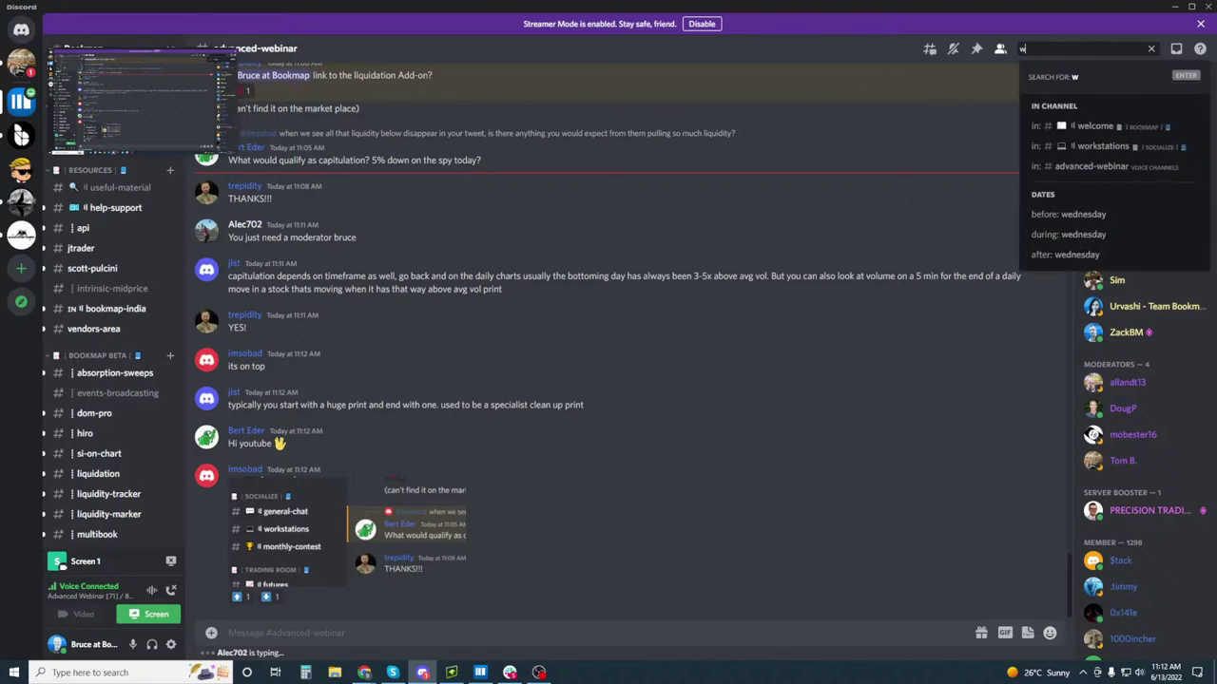
pyautogui.write('workstation')
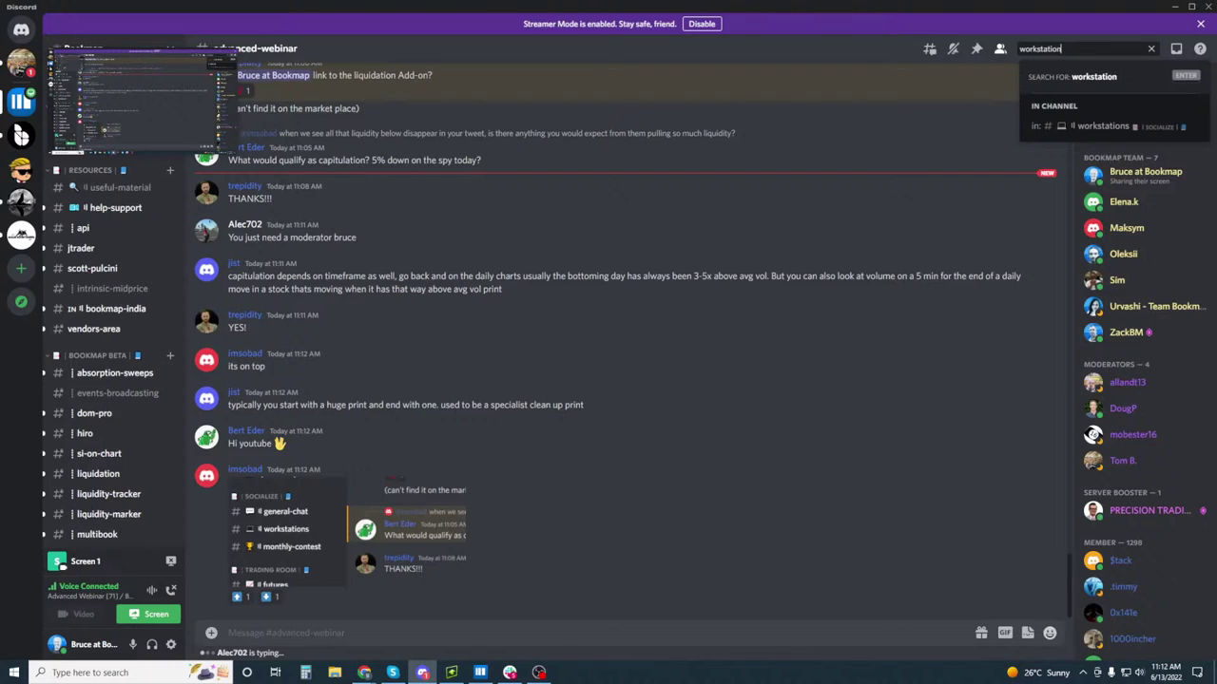
pyautogui.press('Return')
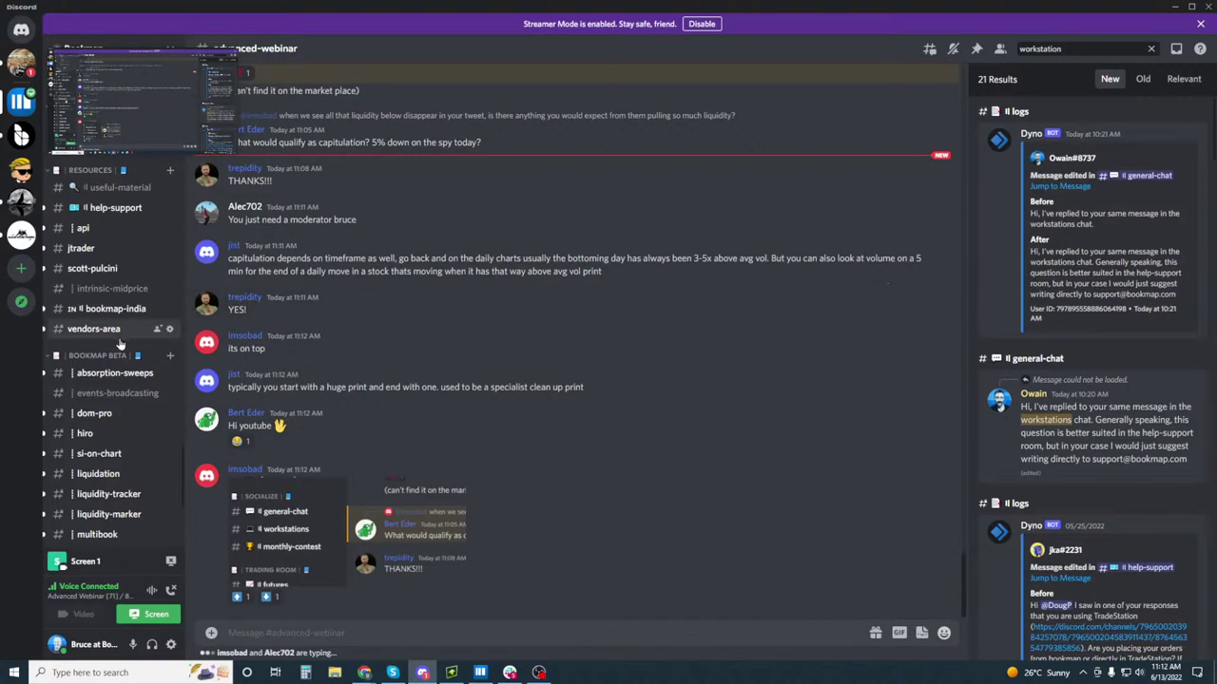
# Scroll the channel sidebar up to the workstations channel, temporarily moving the stream preview aside.
pyautogui.scroll(3, 130, 346)
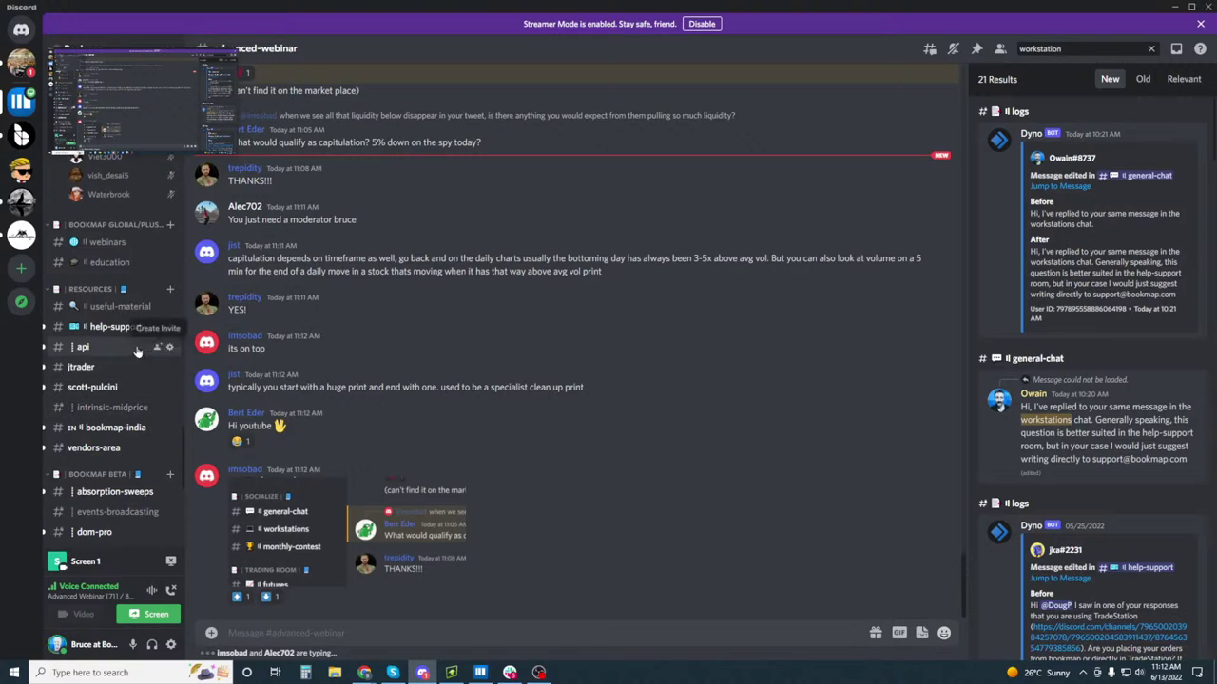
pyautogui.scroll(5, 141, 289)
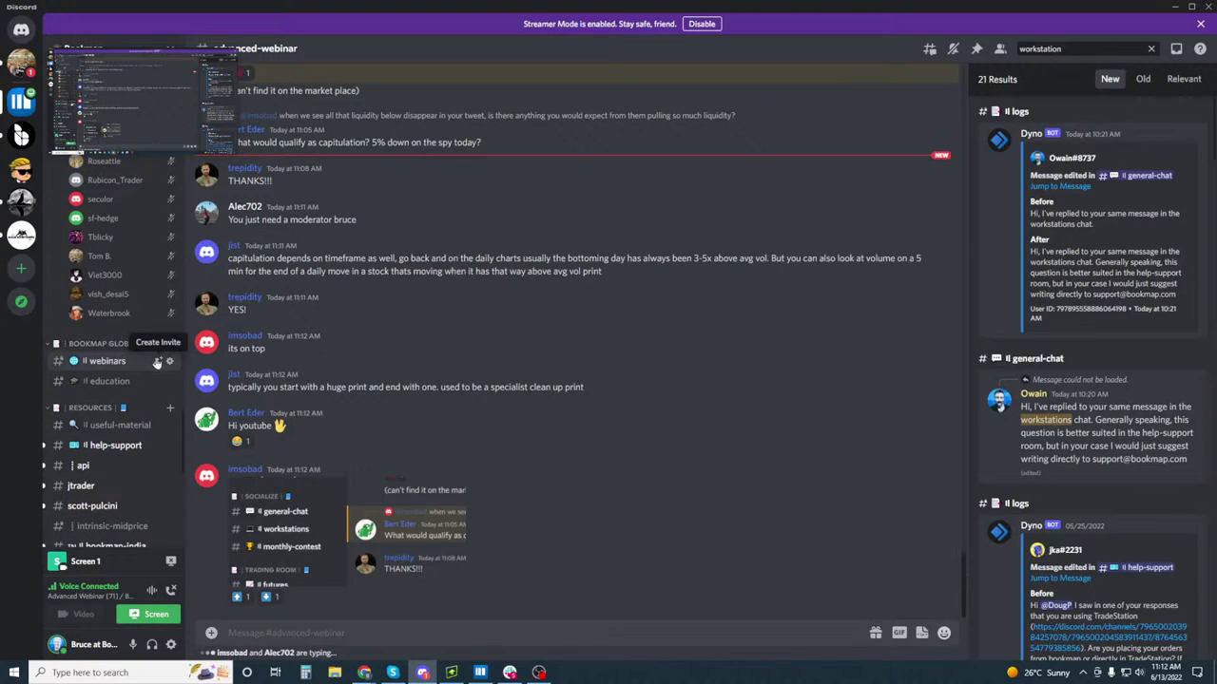
pyautogui.scroll(10, 147, 313)
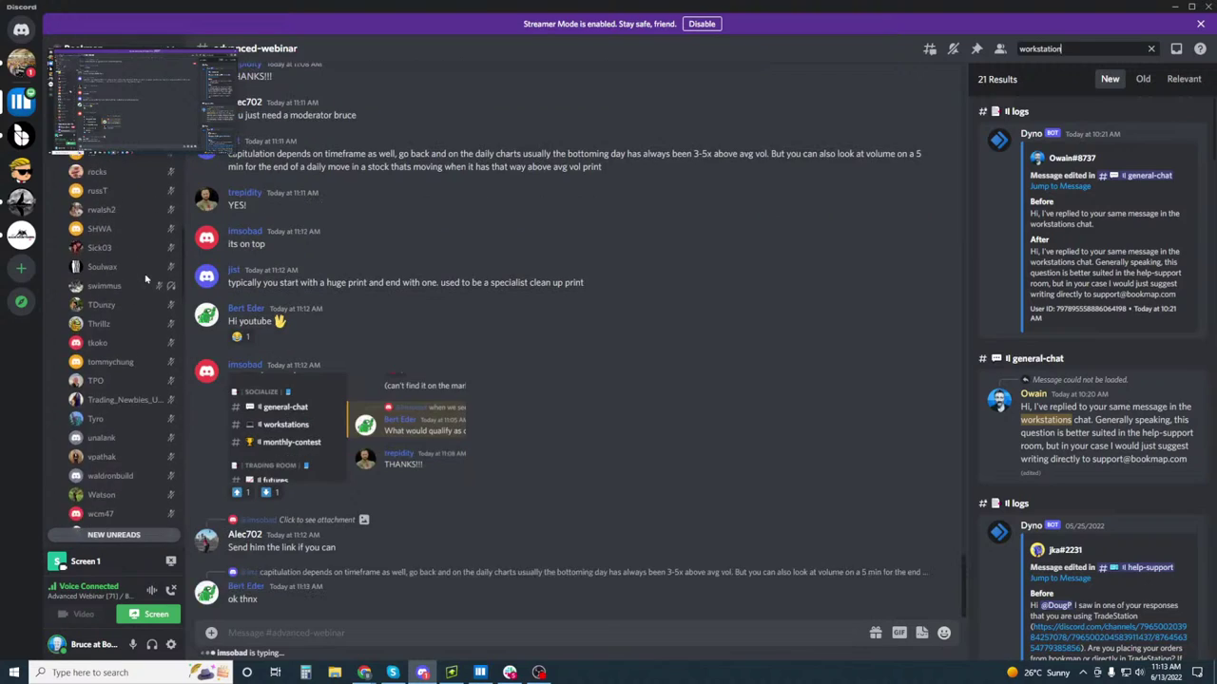
pyautogui.scroll(8, 145, 279)
pyautogui.scroll(10, 146, 278)
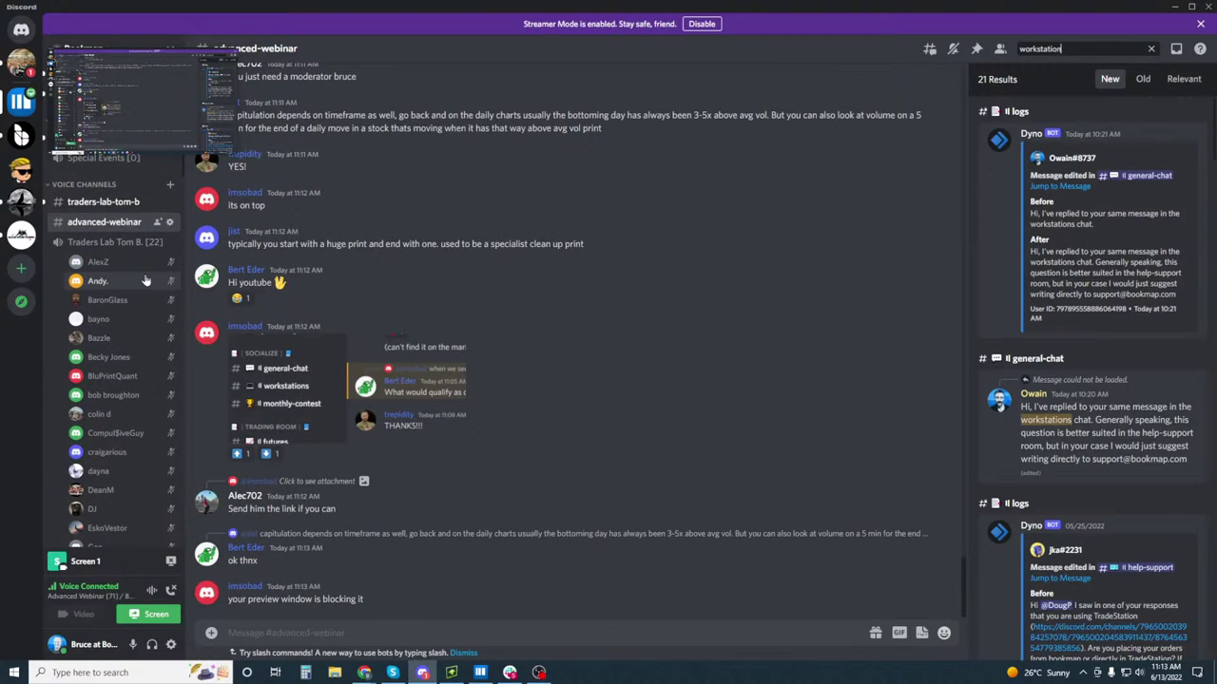
pyautogui.moveTo(119, 68); pyautogui.dragTo(370, 109)
pyautogui.scroll(8, 123, 190)
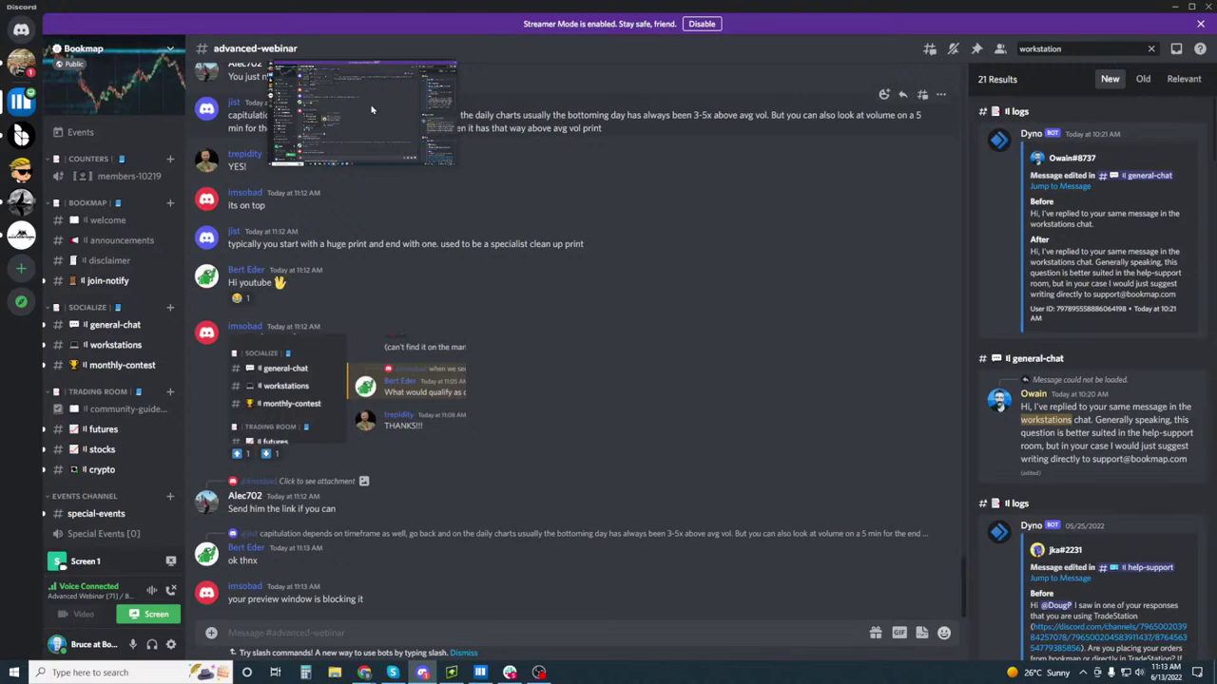
pyautogui.moveTo(371, 109); pyautogui.dragTo(366, 111)
# Browse older posts in Discord's workstations channel, then minimize Discord to reveal the Bookmap chart.
pyautogui.click(112, 346)
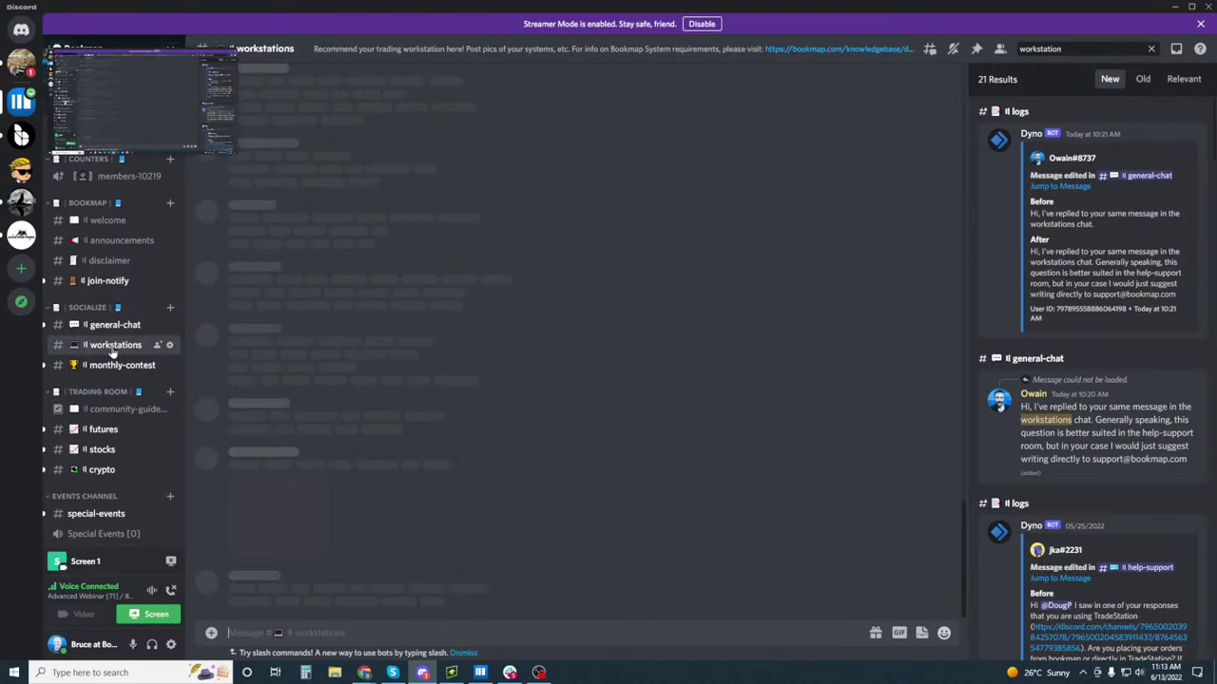
pyautogui.scroll(-15, 452, 312)
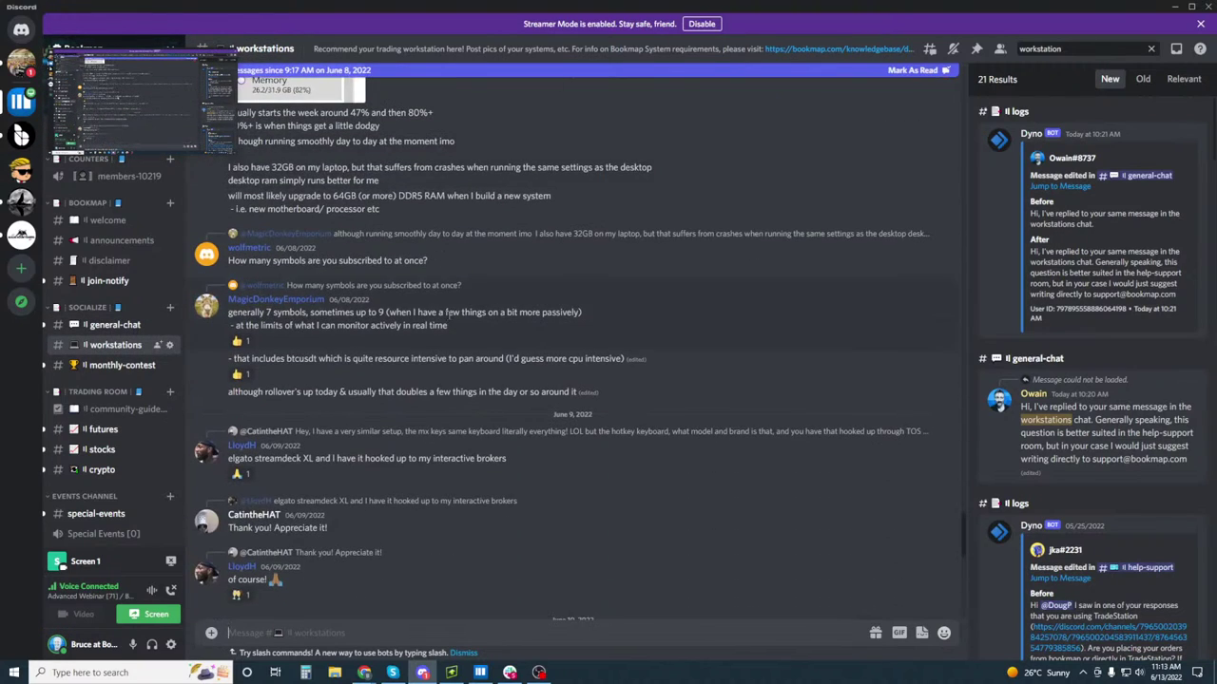
pyautogui.scroll(20, 453, 312)
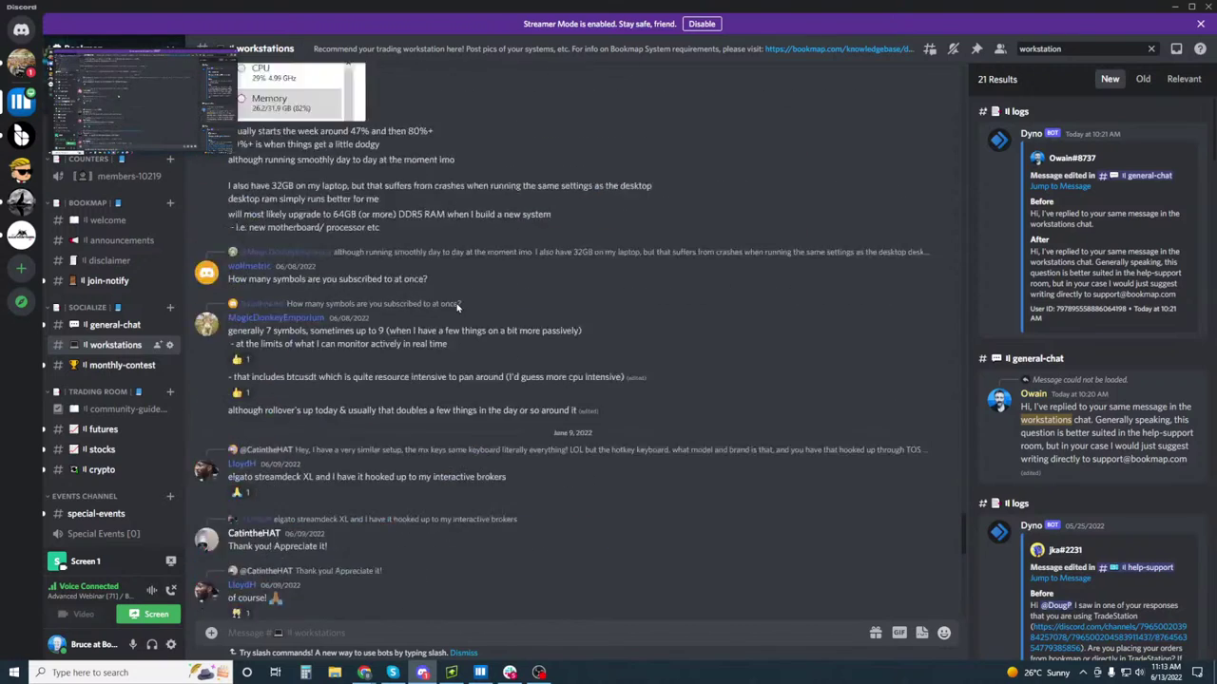
pyautogui.scroll(3, 458, 307)
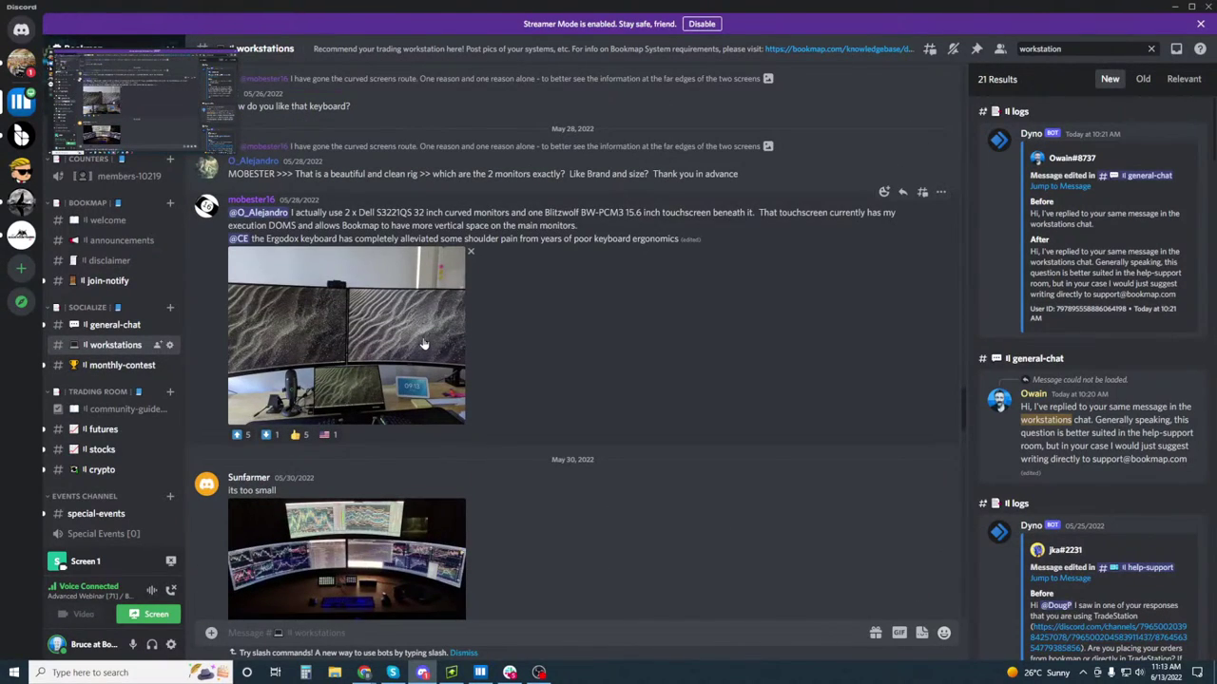
pyautogui.scroll(-3, 424, 344)
pyautogui.scroll(20, 423, 333)
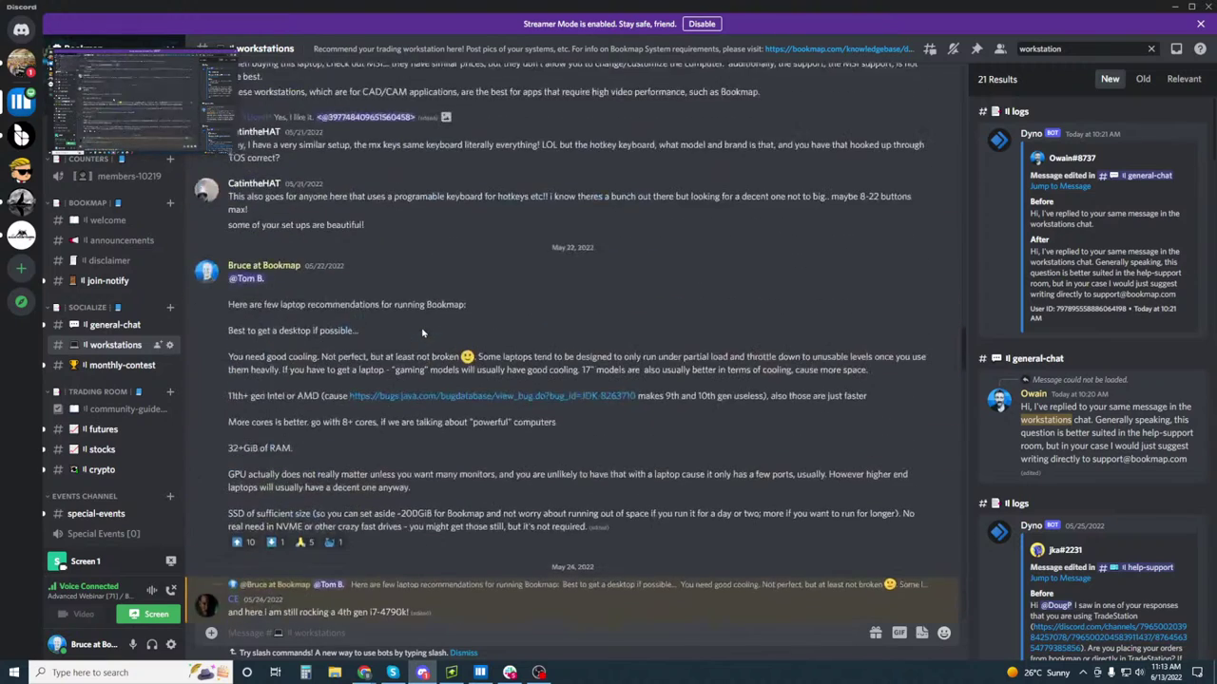
pyautogui.scroll(15, 424, 332)
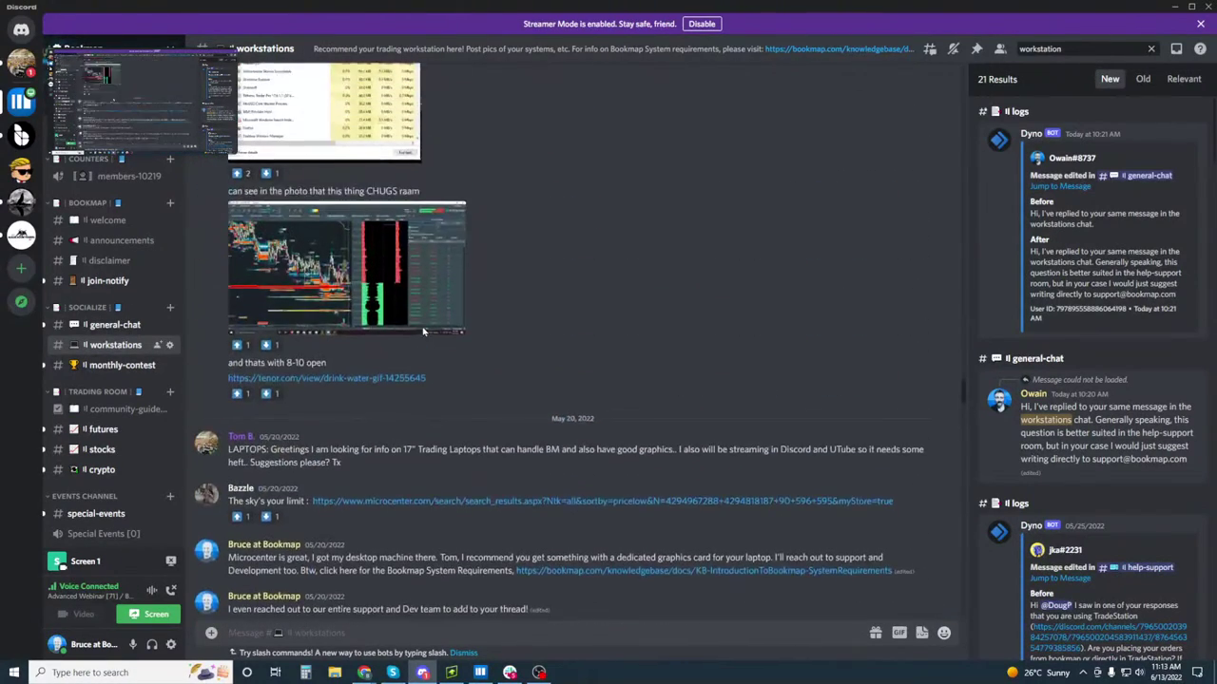
pyautogui.scroll(10, 424, 331)
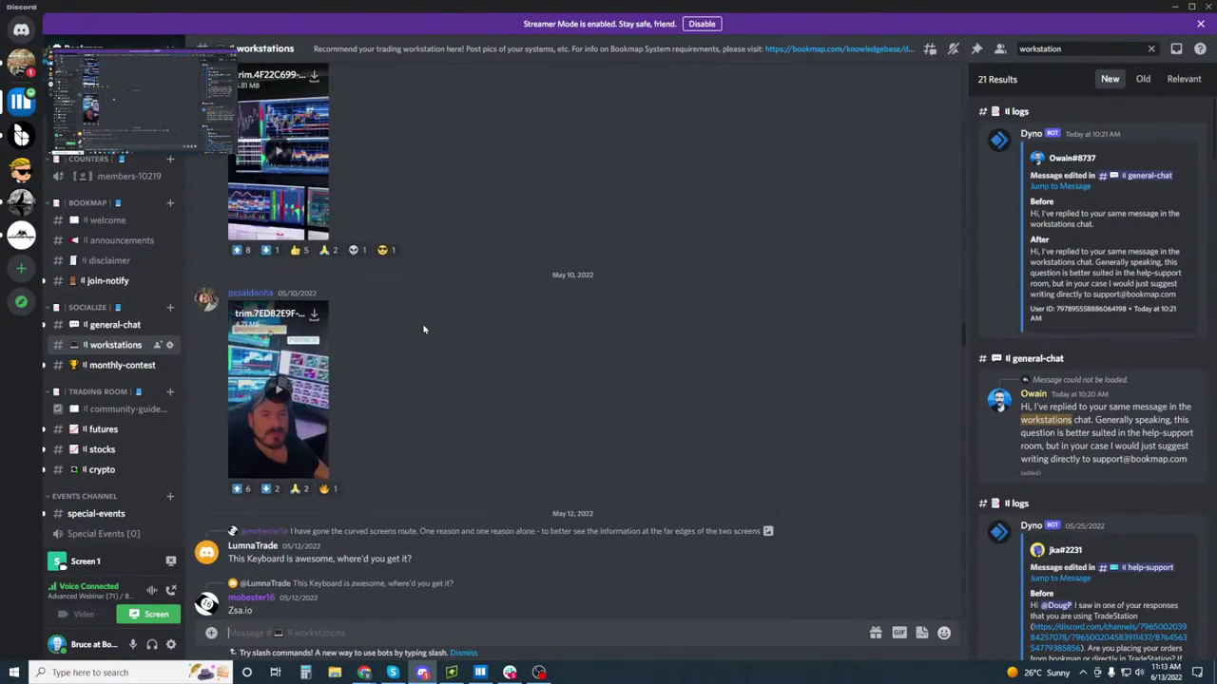
pyautogui.scroll(3, 421, 337)
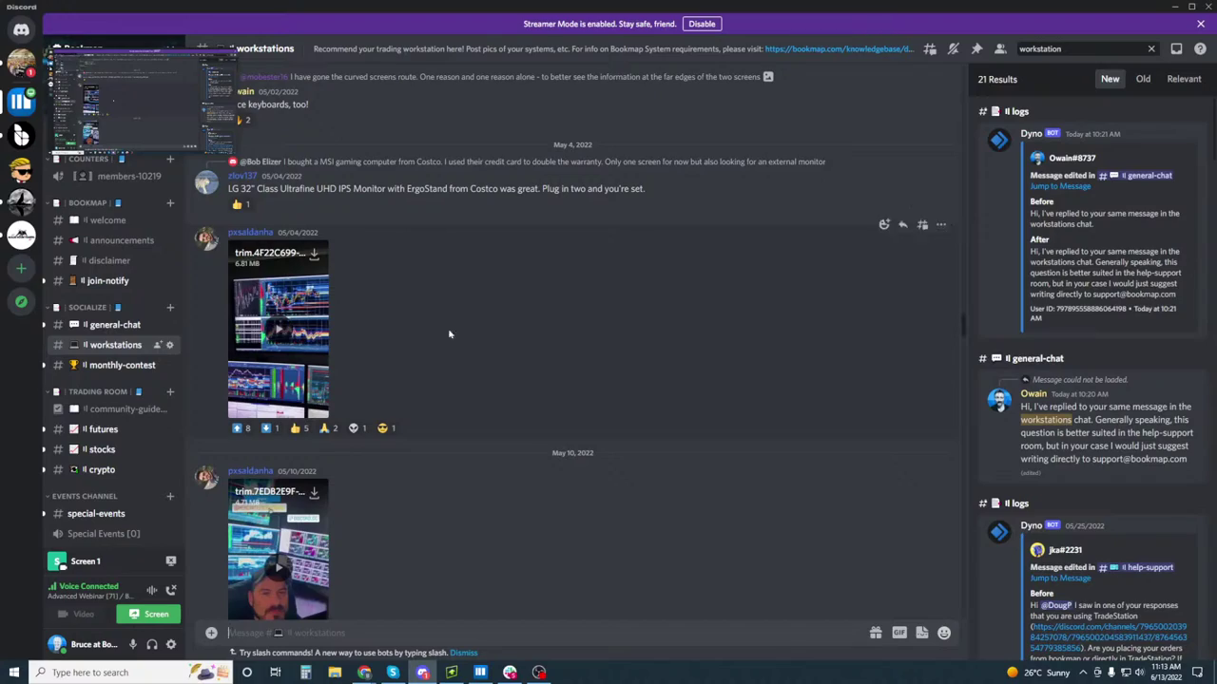
pyautogui.click(1175, 7)
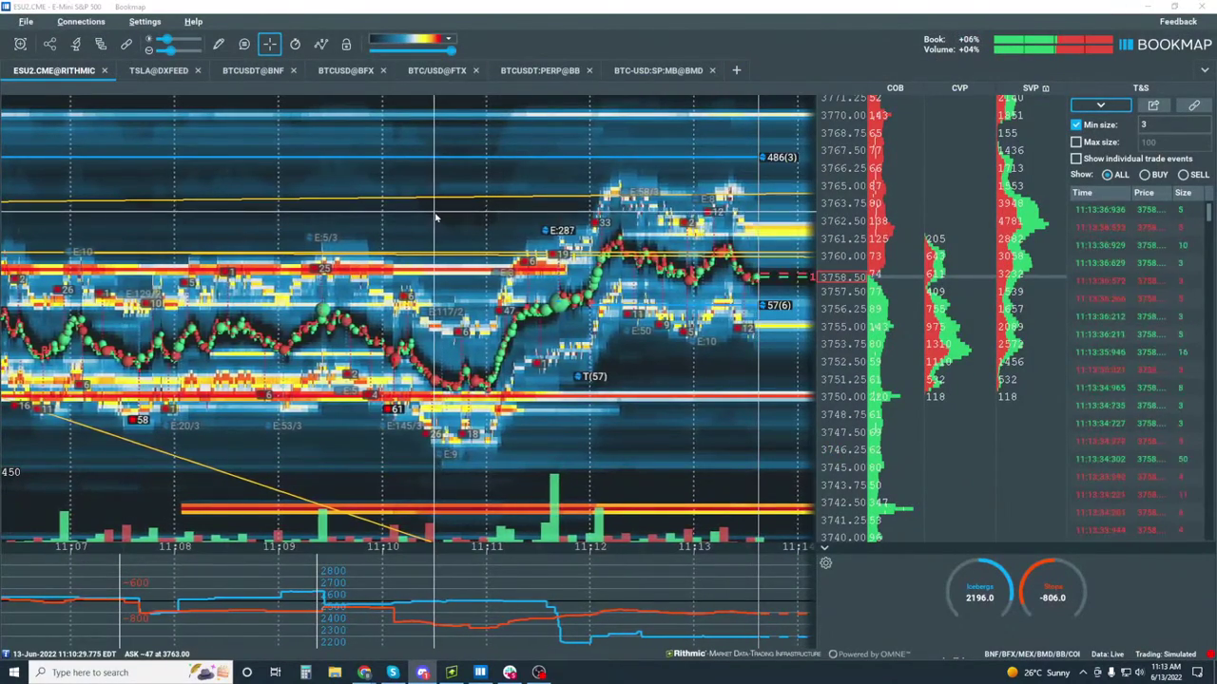
pyautogui.scroll(-3, 436, 218)
pyautogui.scroll(-3, 436, 218)
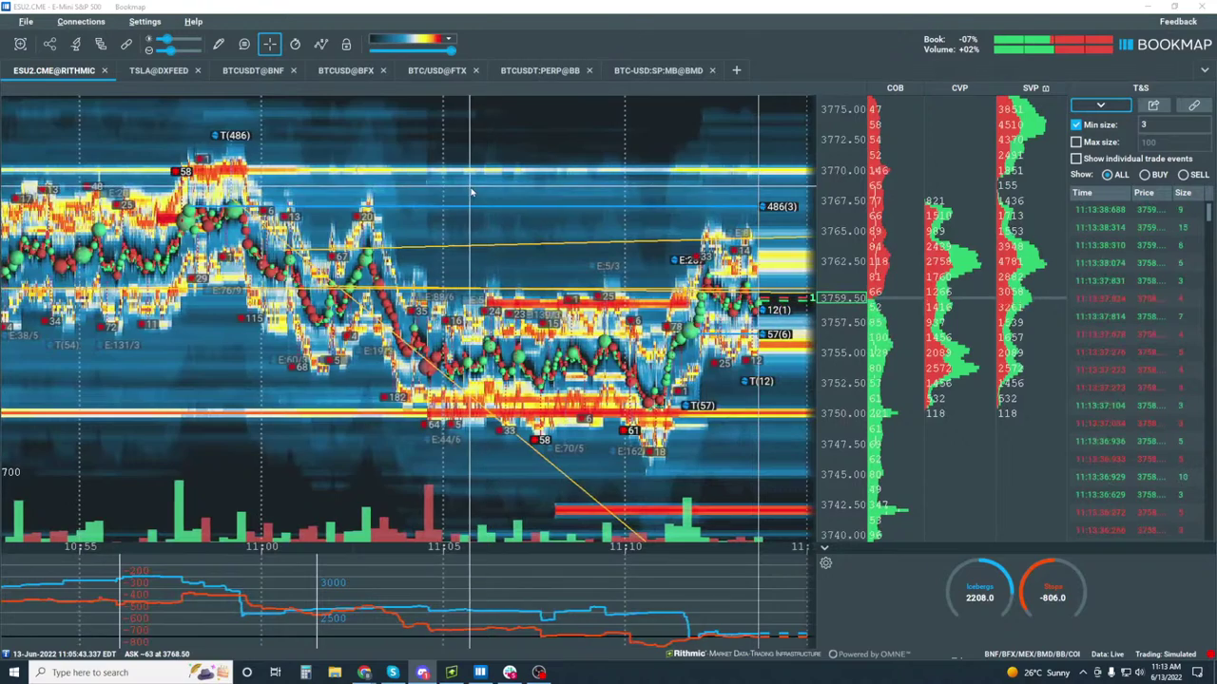
pyautogui.scroll(-3, 482, 246)
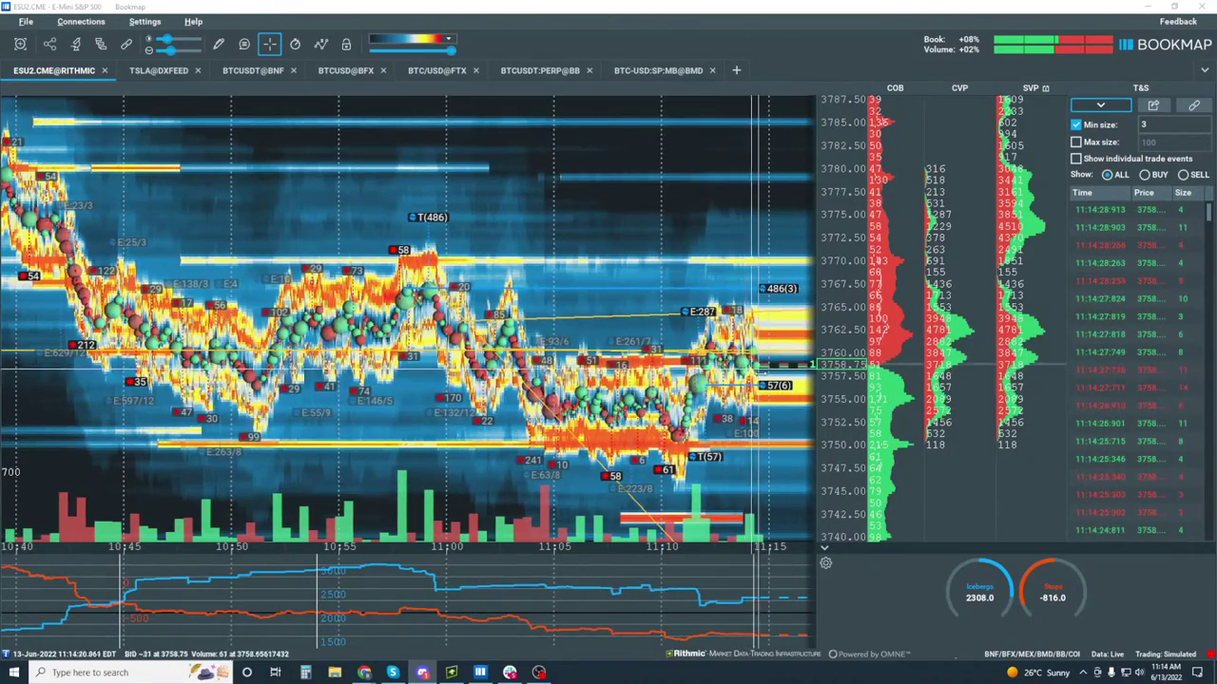
pyautogui.scroll(3, 751, 376)
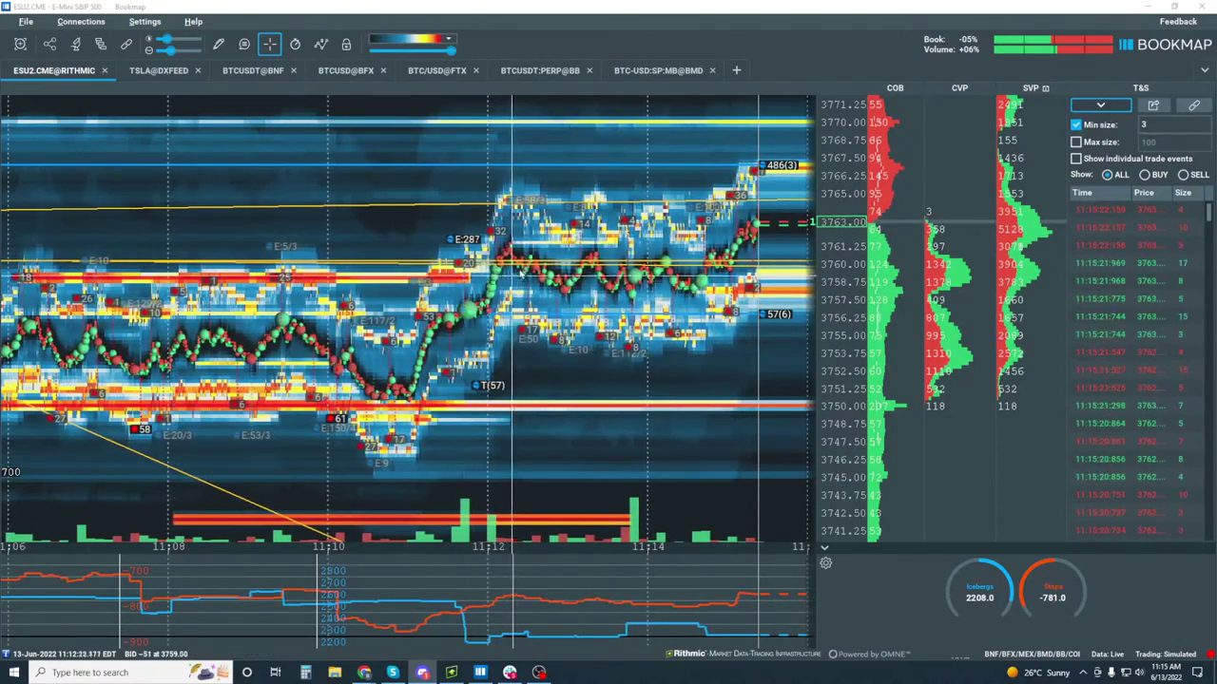
# Zoom the heatmap to one-point price levels, then bring Rithmic Trader Pro's ES charts forward.
pyautogui.scroll(-2, 833, 243)
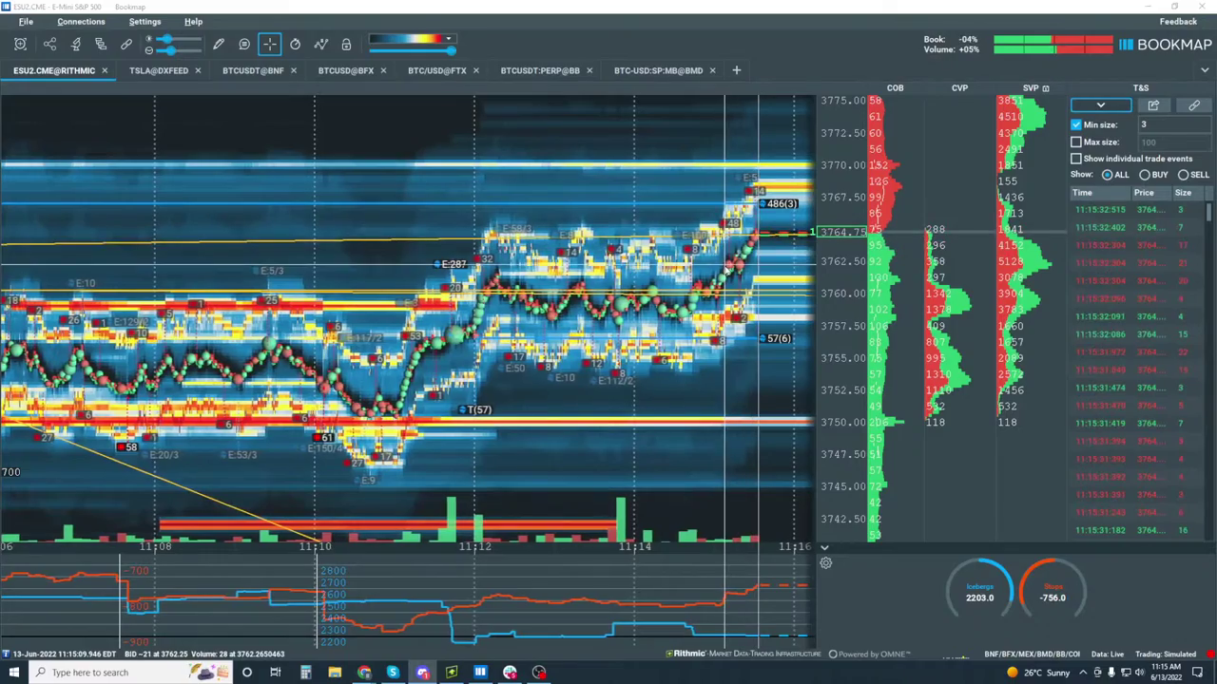
pyautogui.scroll(-5, 751, 255)
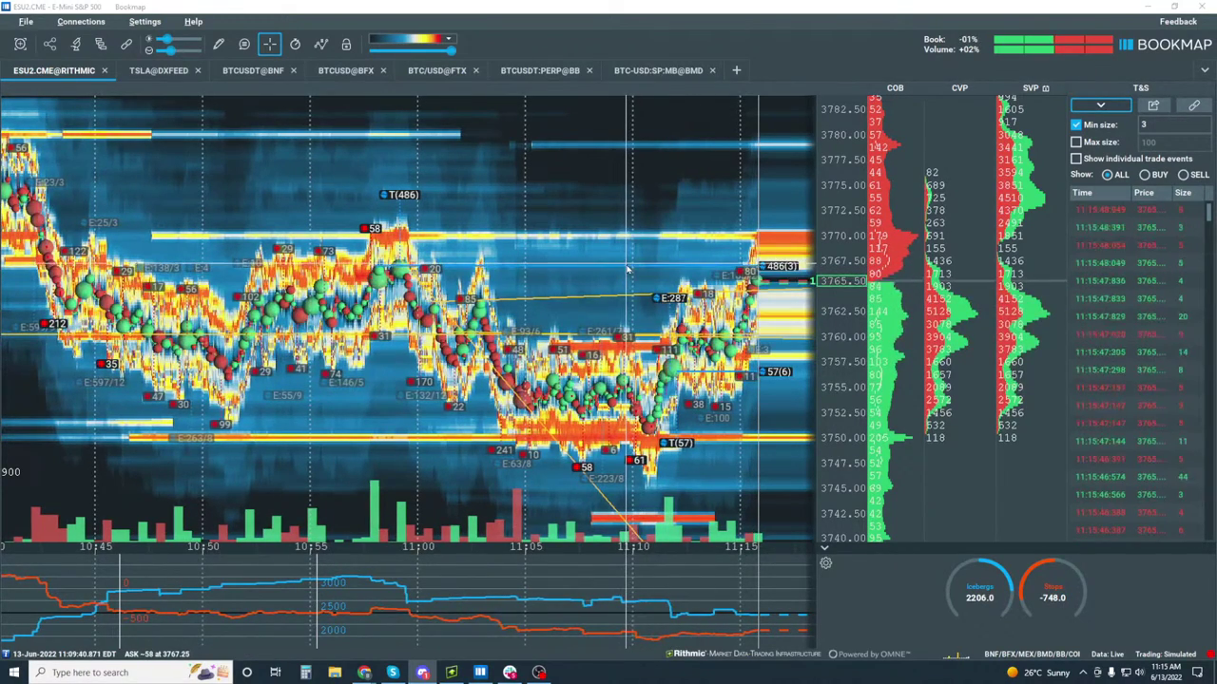
pyautogui.scroll(5, 798, 459)
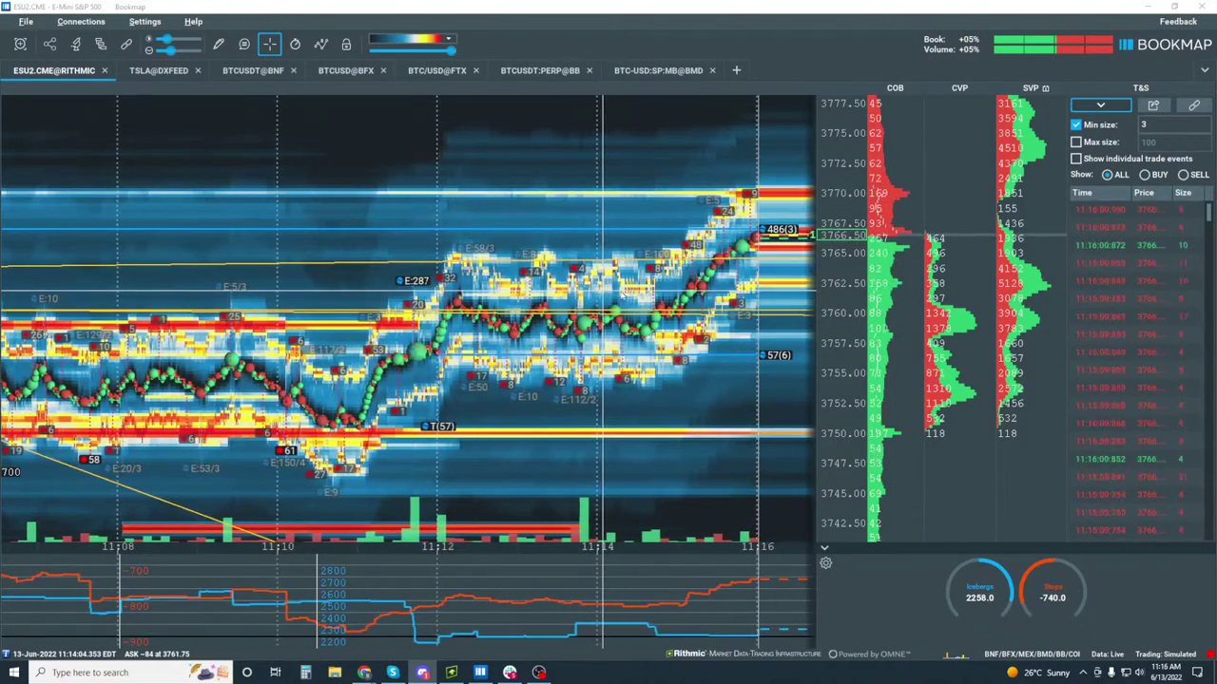
pyautogui.scroll(3, 833, 401)
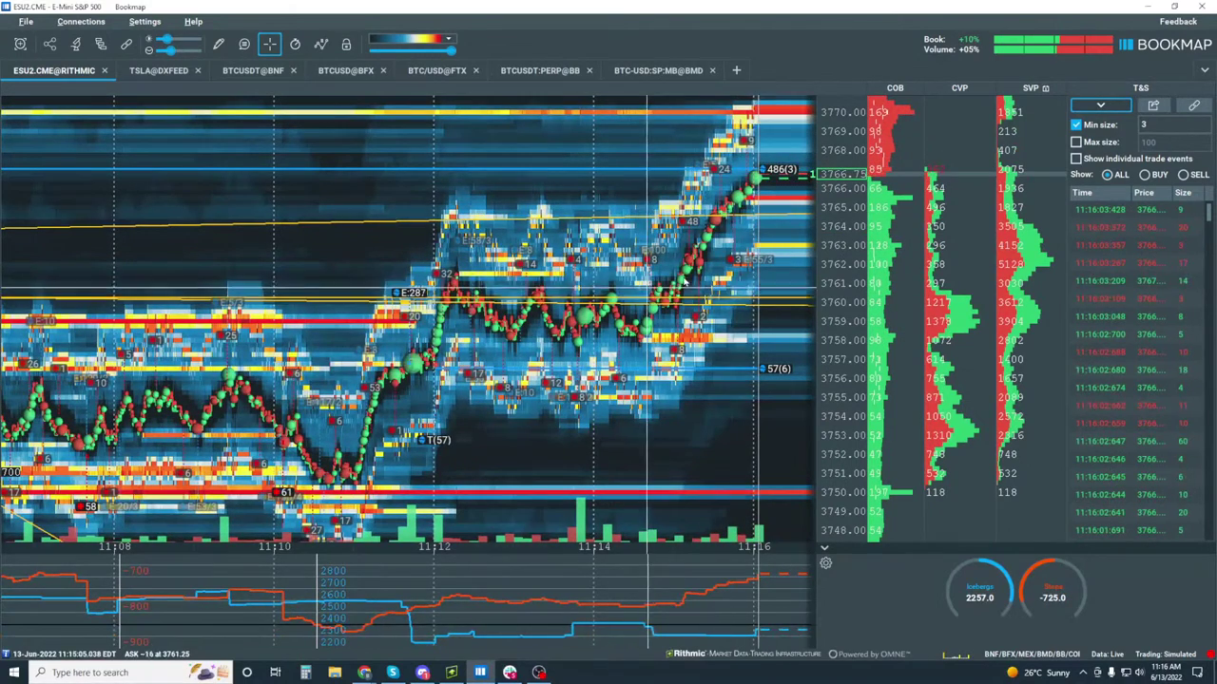
pyautogui.click(451, 672)
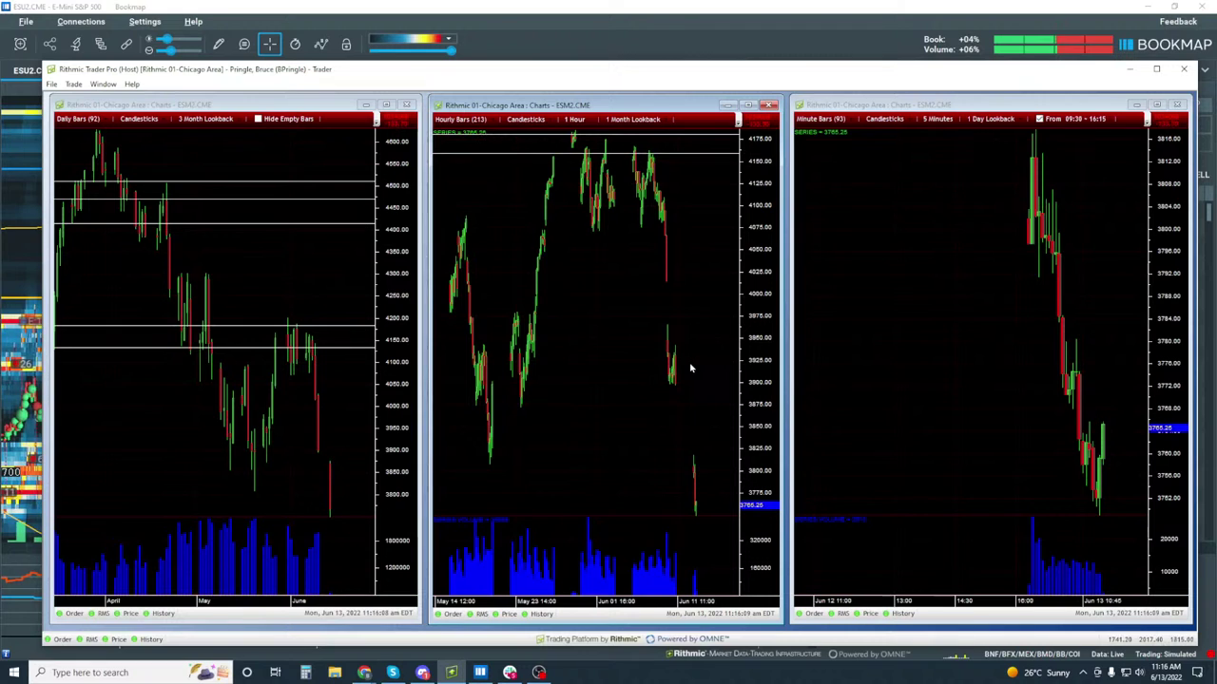
# Activate the 5-minute ES chart, then minimize Rithmic Trader Pro to return to Bookmap.
pyautogui.click(1032, 403)
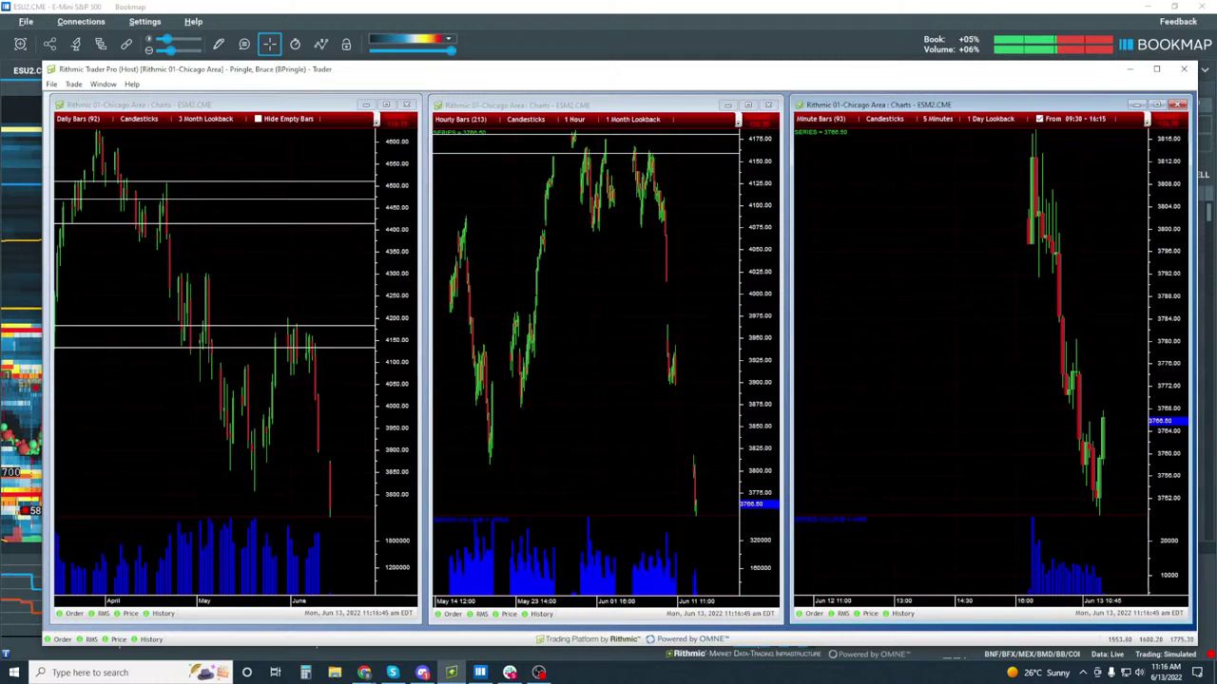
pyautogui.click(748, 10)
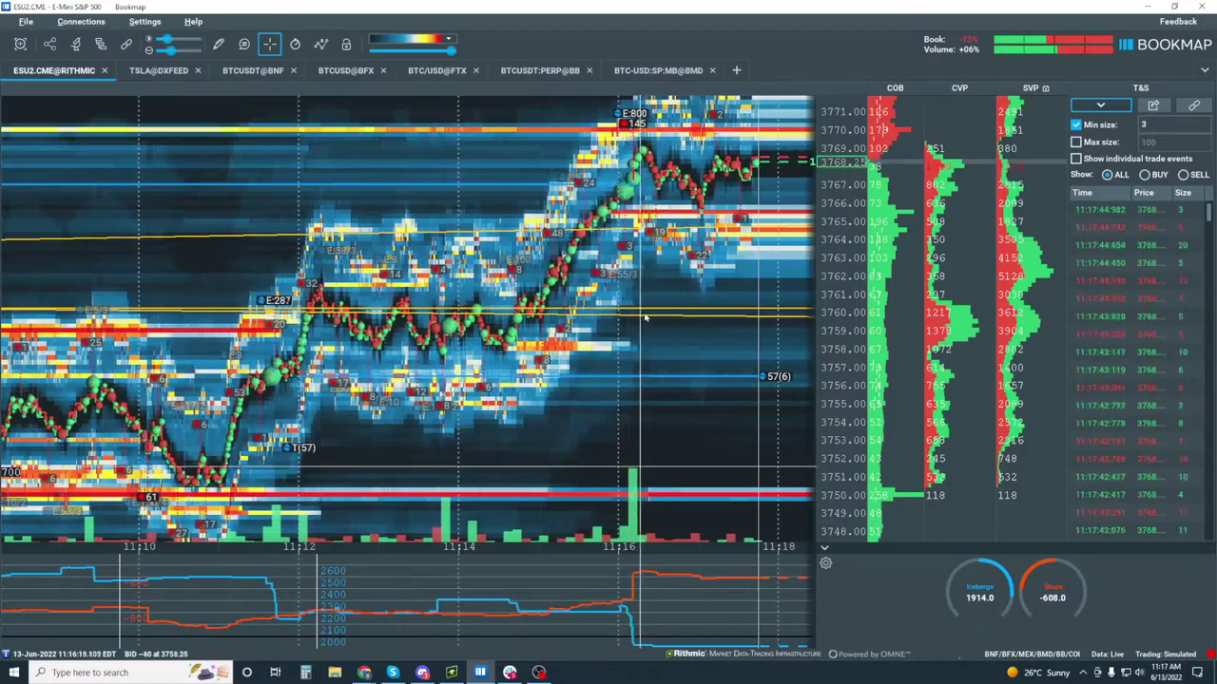
# Fade the heatmap background fully to black so only trades show, and open Configure addons.
pyautogui.scroll(-3, 386, 344)
pyautogui.scroll(-6, 386, 344)
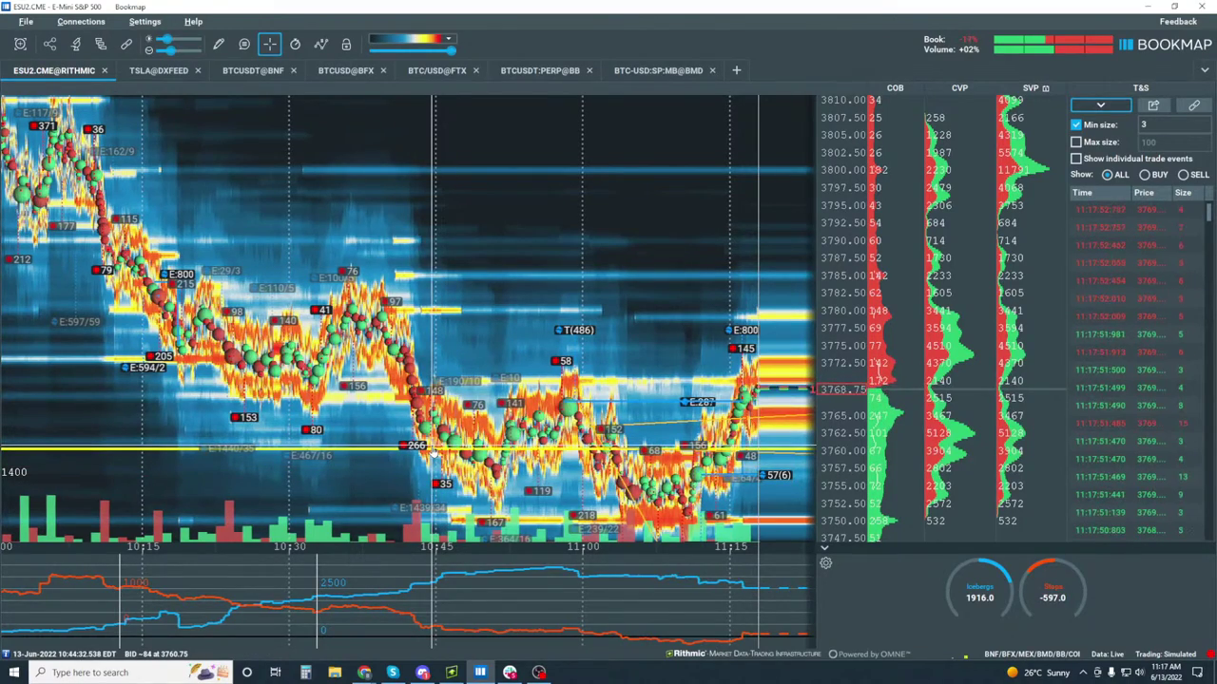
pyautogui.scroll(3, 616, 321)
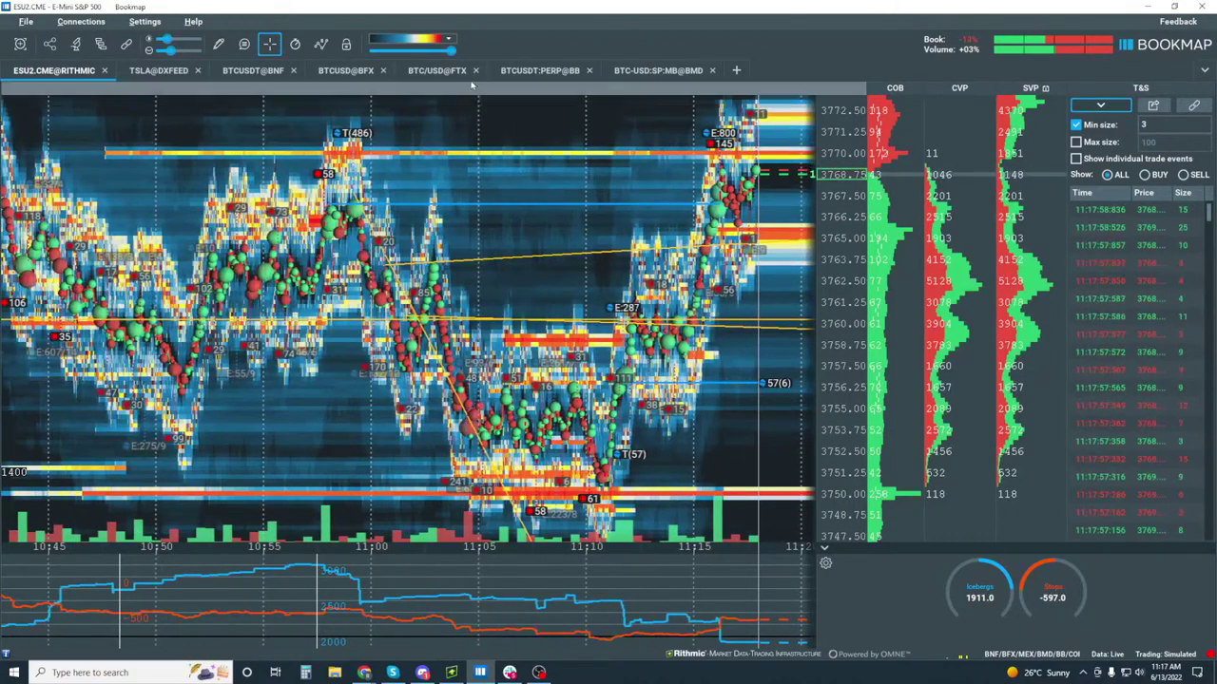
pyautogui.moveTo(452, 50); pyautogui.dragTo(382, 63)
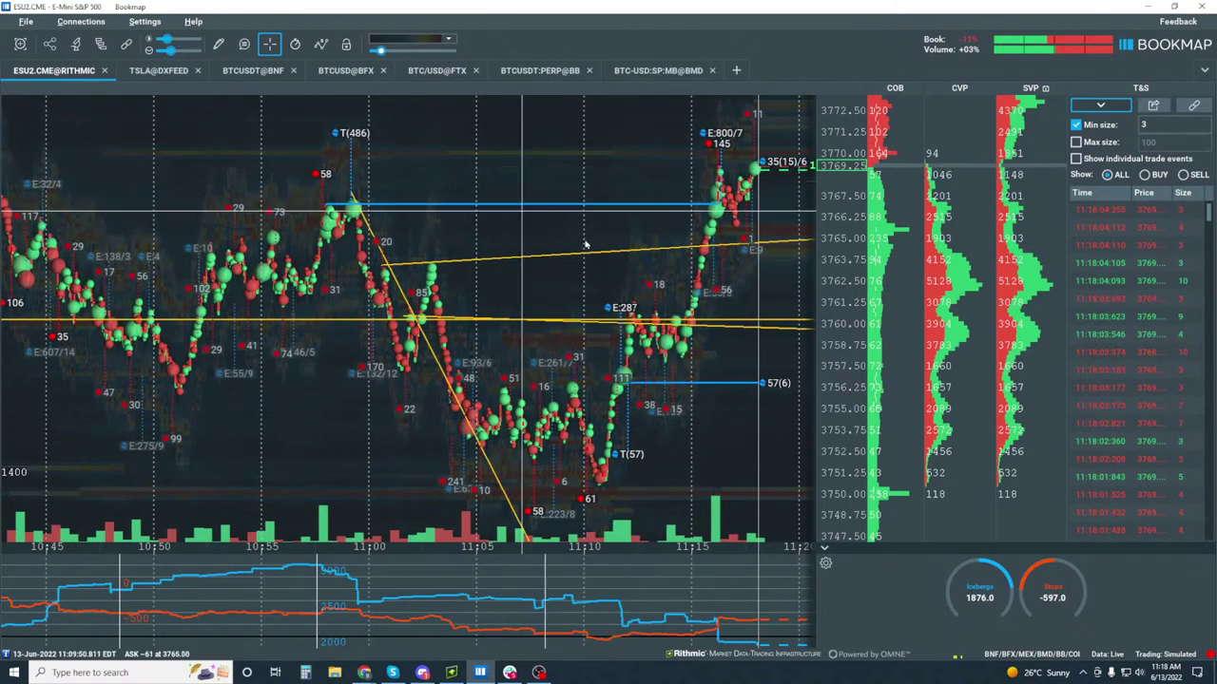
pyautogui.click(100, 44)
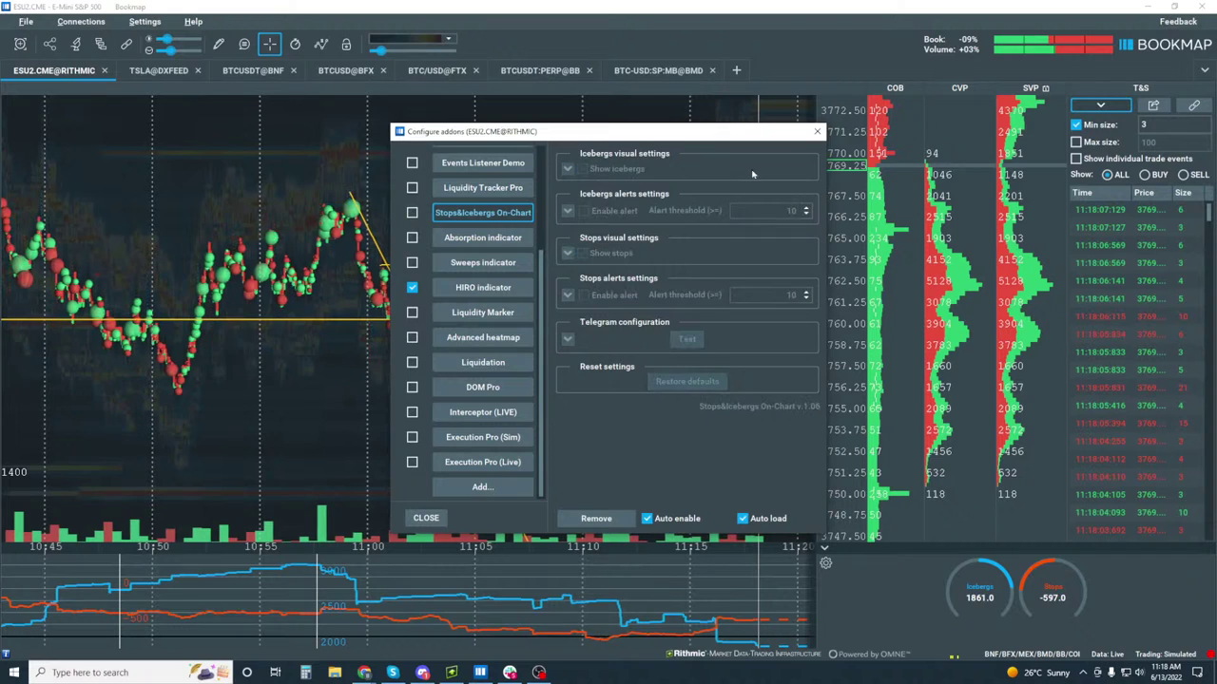
# Close Configure addons, zoom to 11:06–11:20 price action, and restore full heatmap contrast.
pyautogui.click(817, 131)
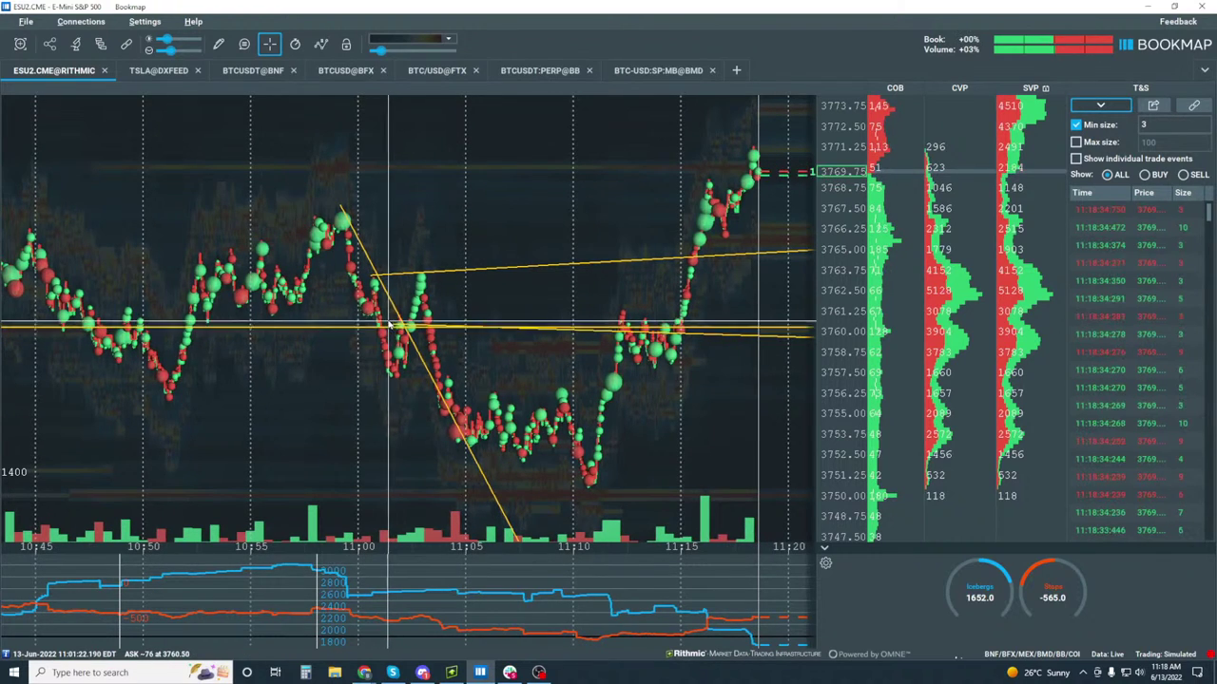
pyautogui.scroll(-3, 453, 267)
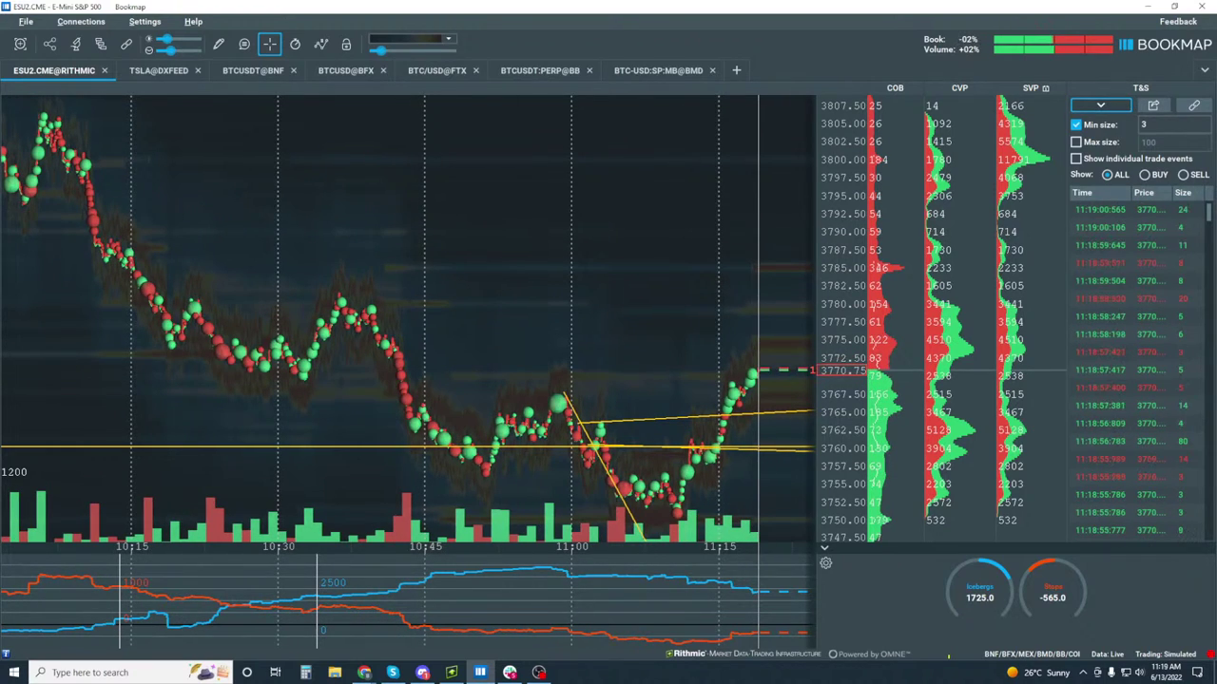
pyautogui.hotkey('alt', 'Tab')
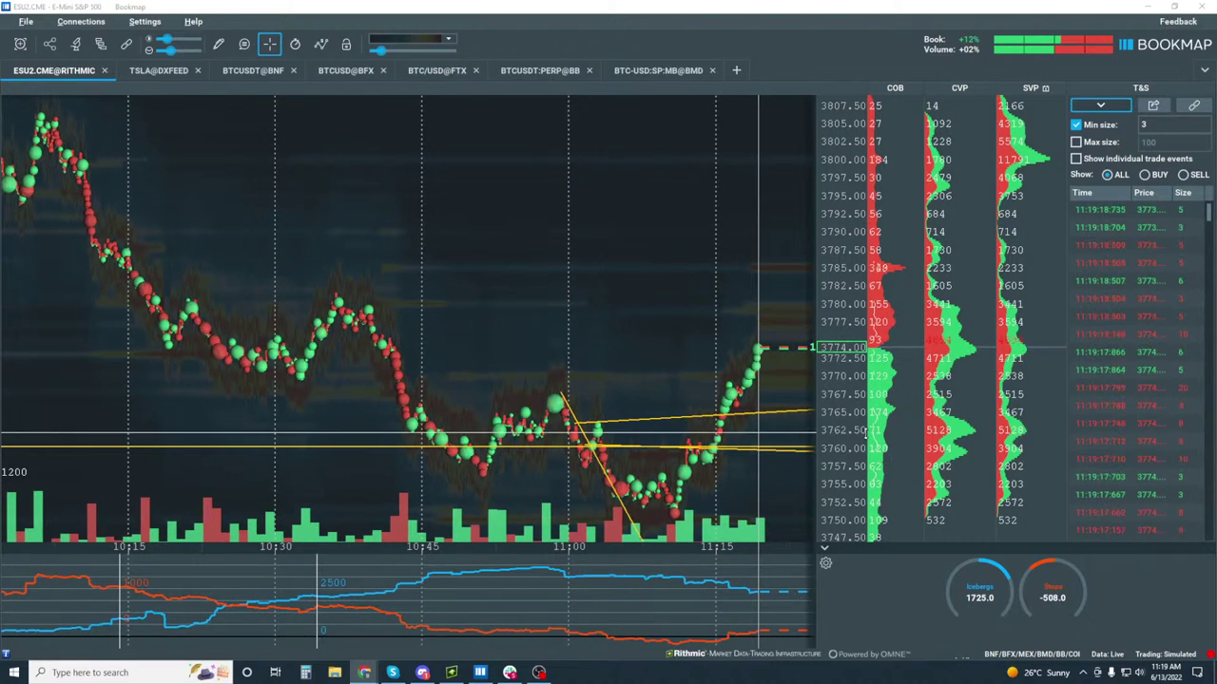
pyautogui.scroll(5, 663, 355)
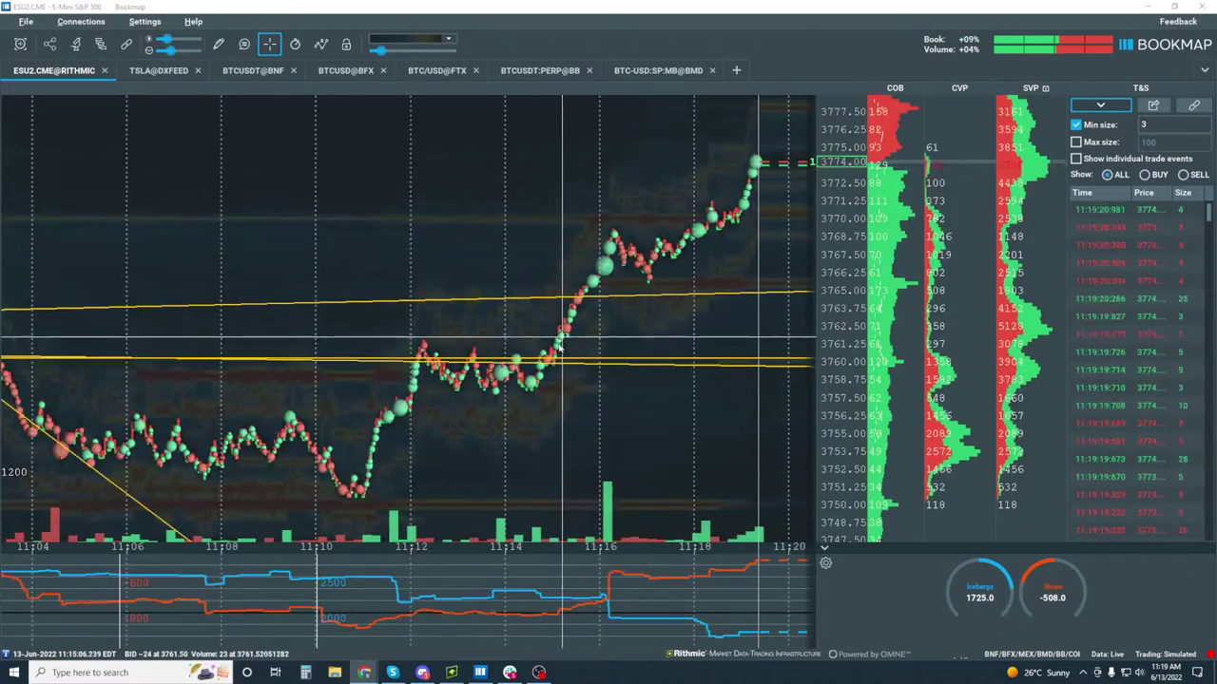
pyautogui.moveTo(383, 55); pyautogui.dragTo(452, 52)
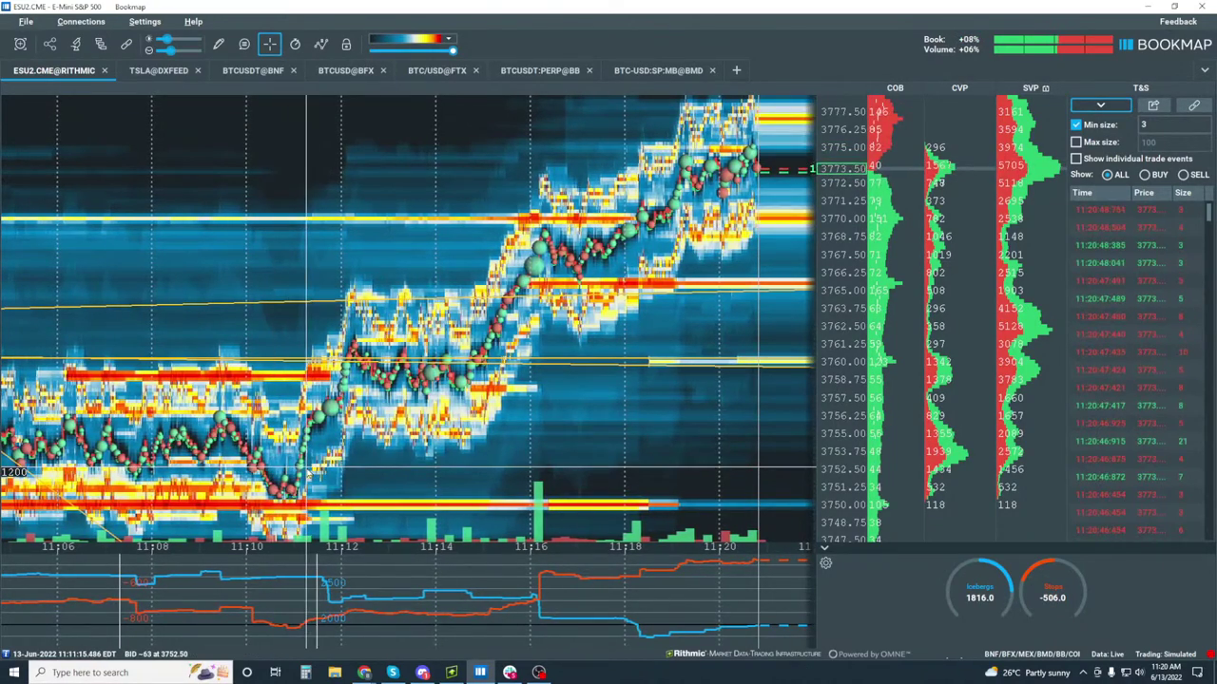
pyautogui.scroll(-2, 453, 459)
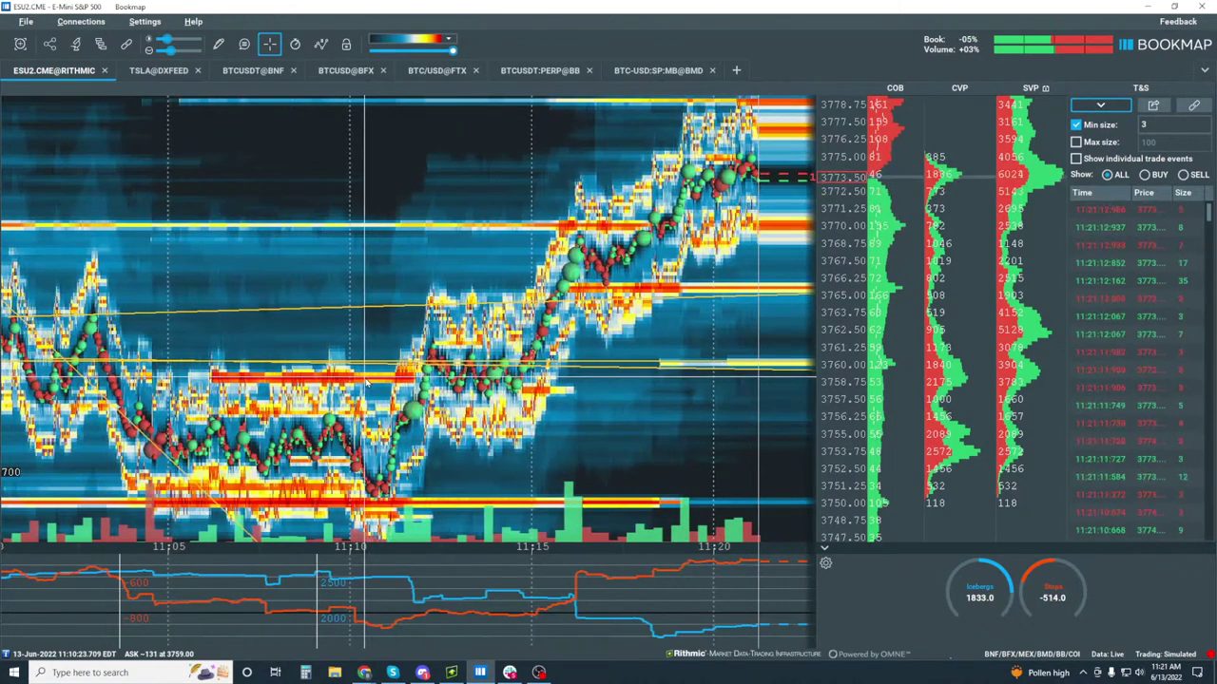
pyautogui.scroll(-3, 503, 383)
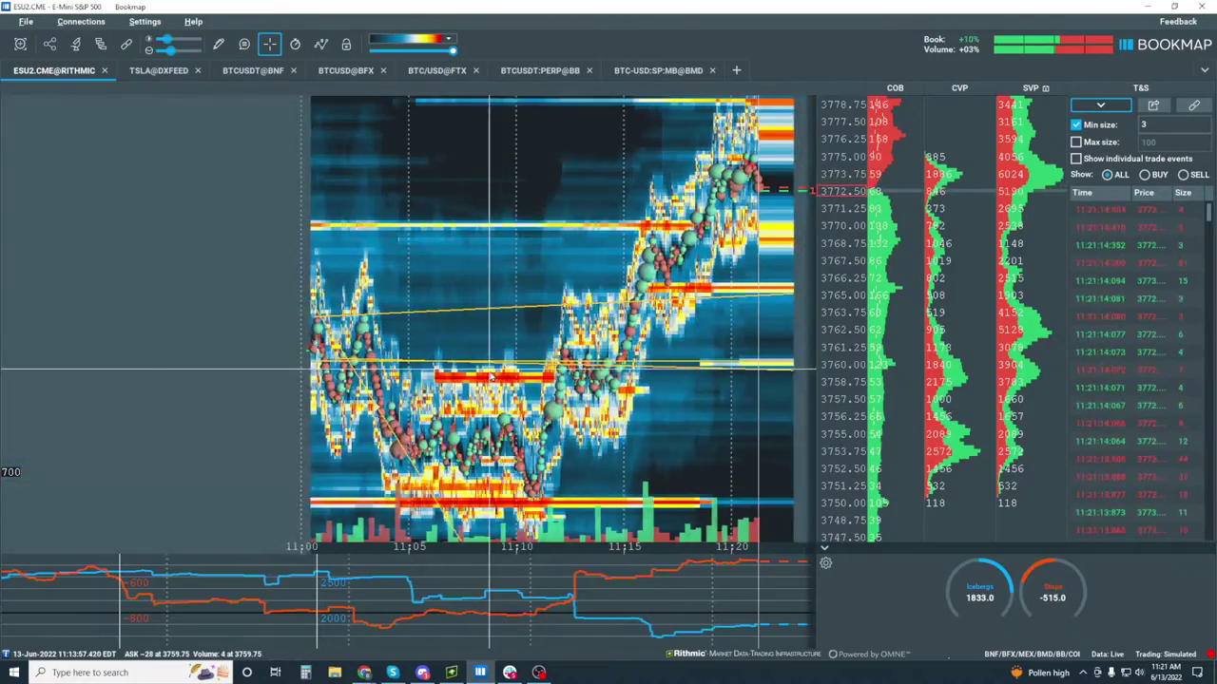
pyautogui.scroll(-5, 629, 397)
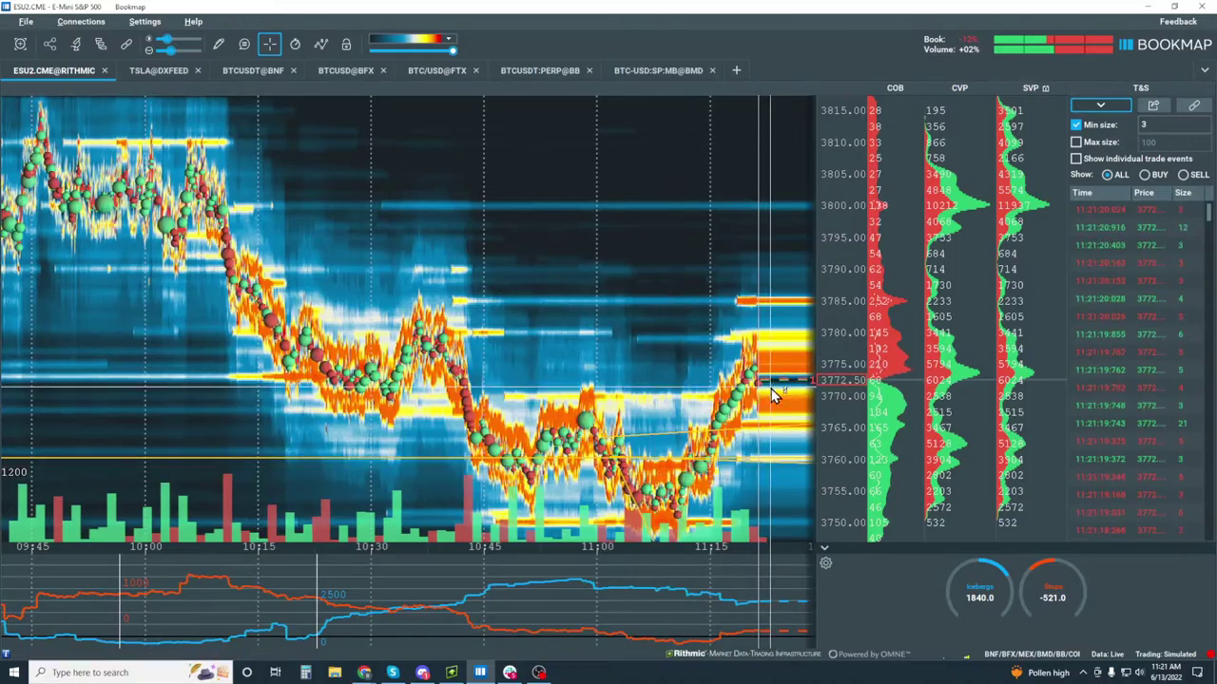
pyautogui.scroll(6, 700, 380)
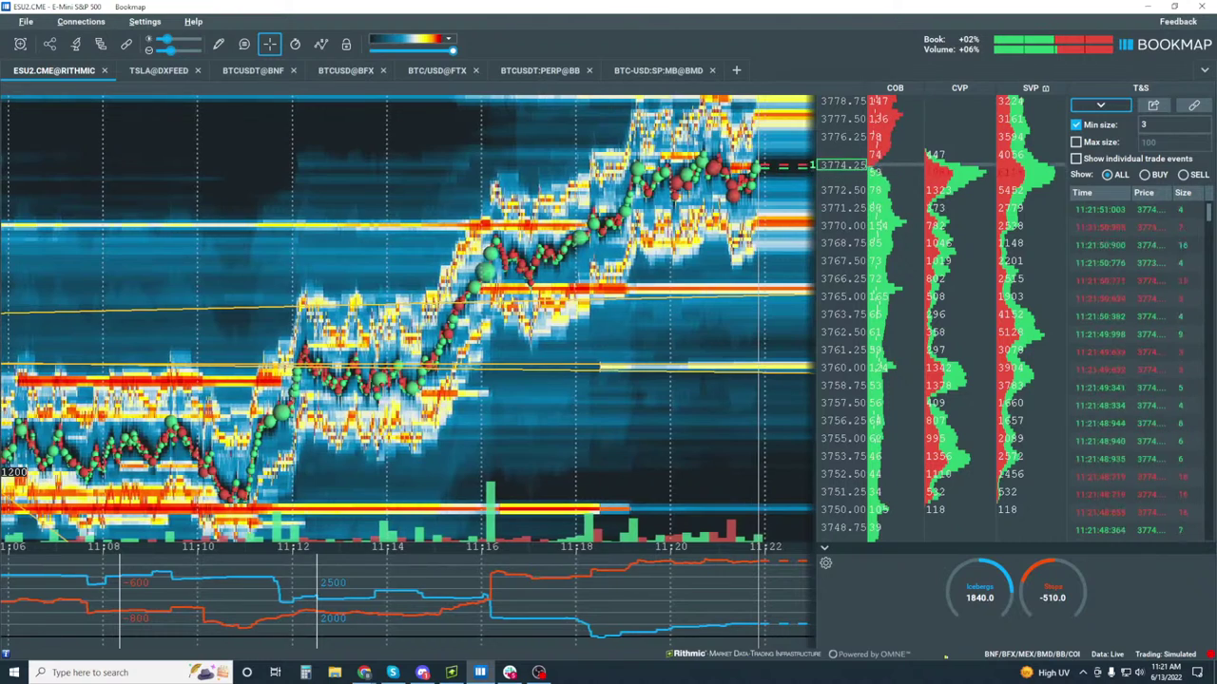
pyautogui.click(826, 564)
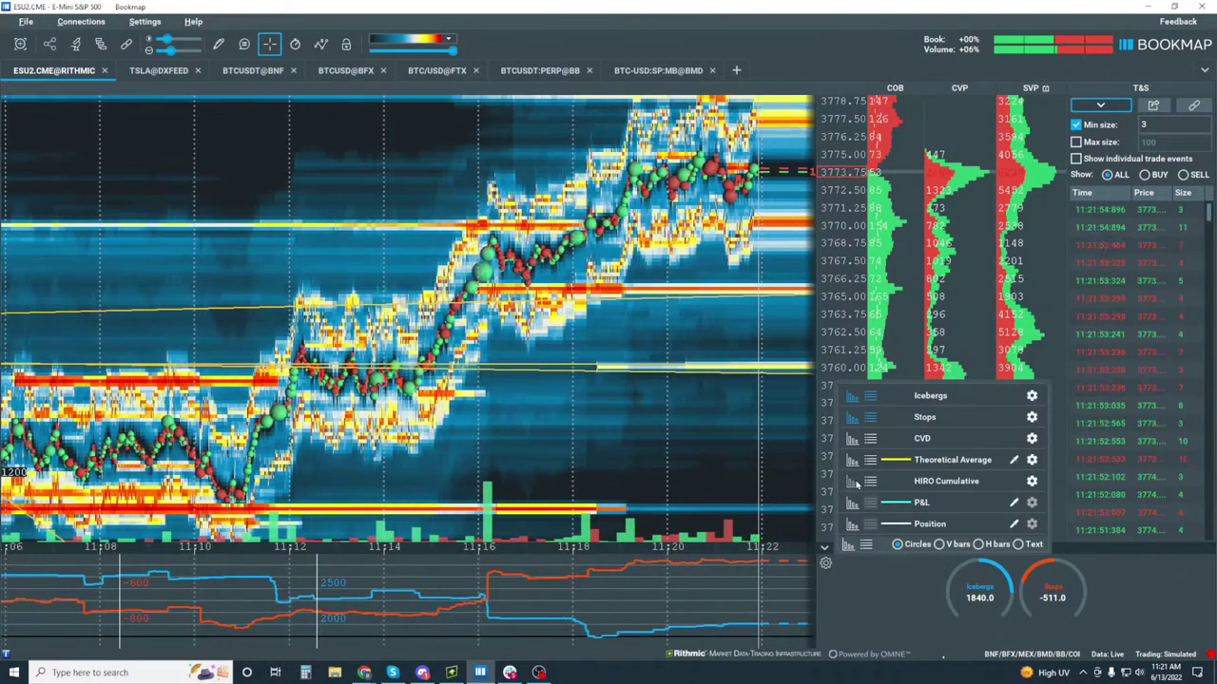
pyautogui.click(854, 482)
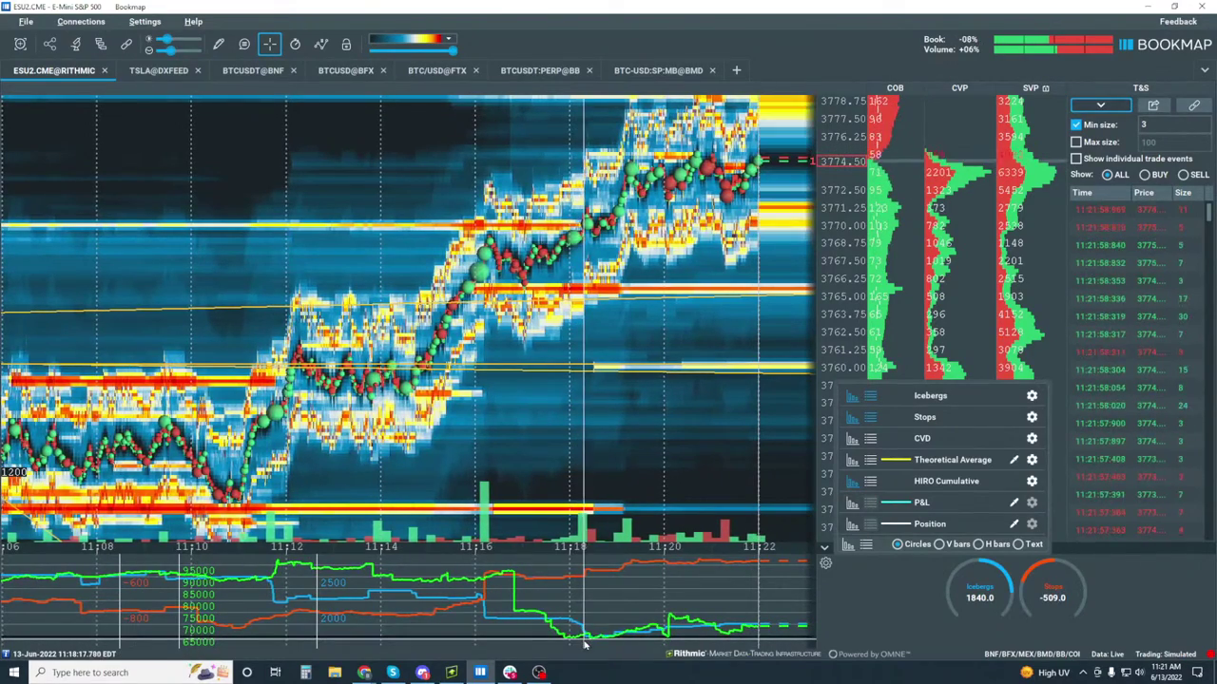
pyautogui.click(870, 600)
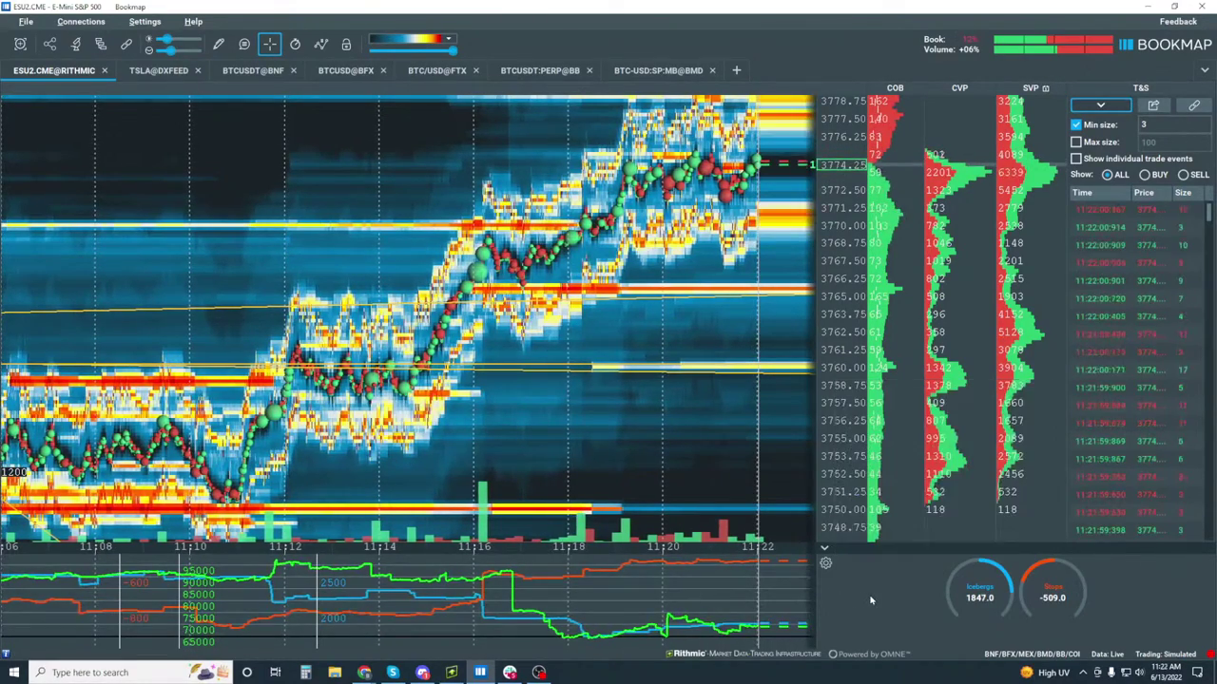
pyautogui.click(826, 564)
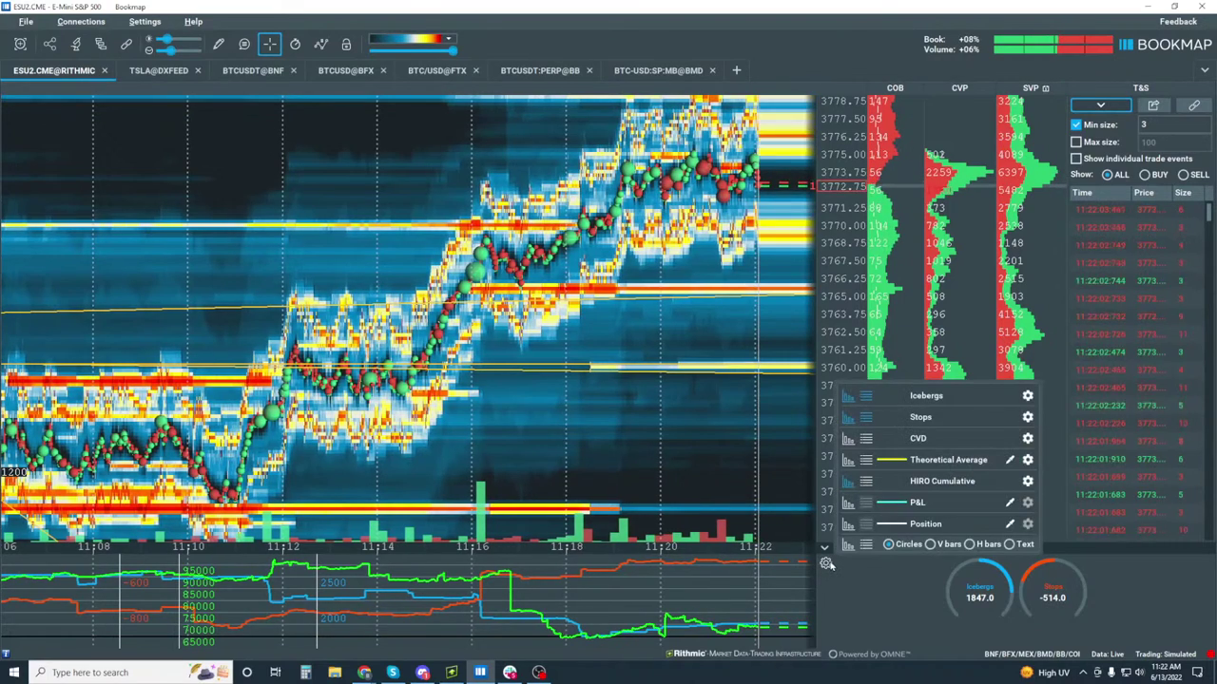
pyautogui.click(847, 481)
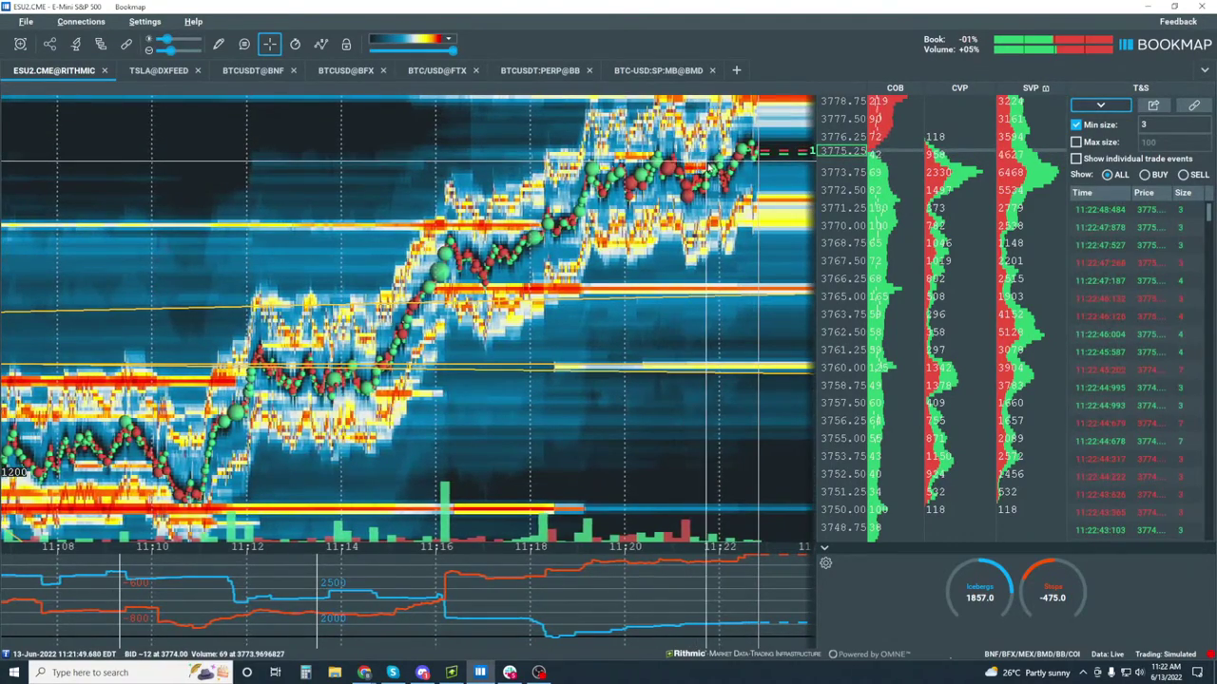
# Add the green HIRO Cumulative line (50000–100000 scale) to the lower subchart and zoom out.
pyautogui.scroll(-3, 694, 169)
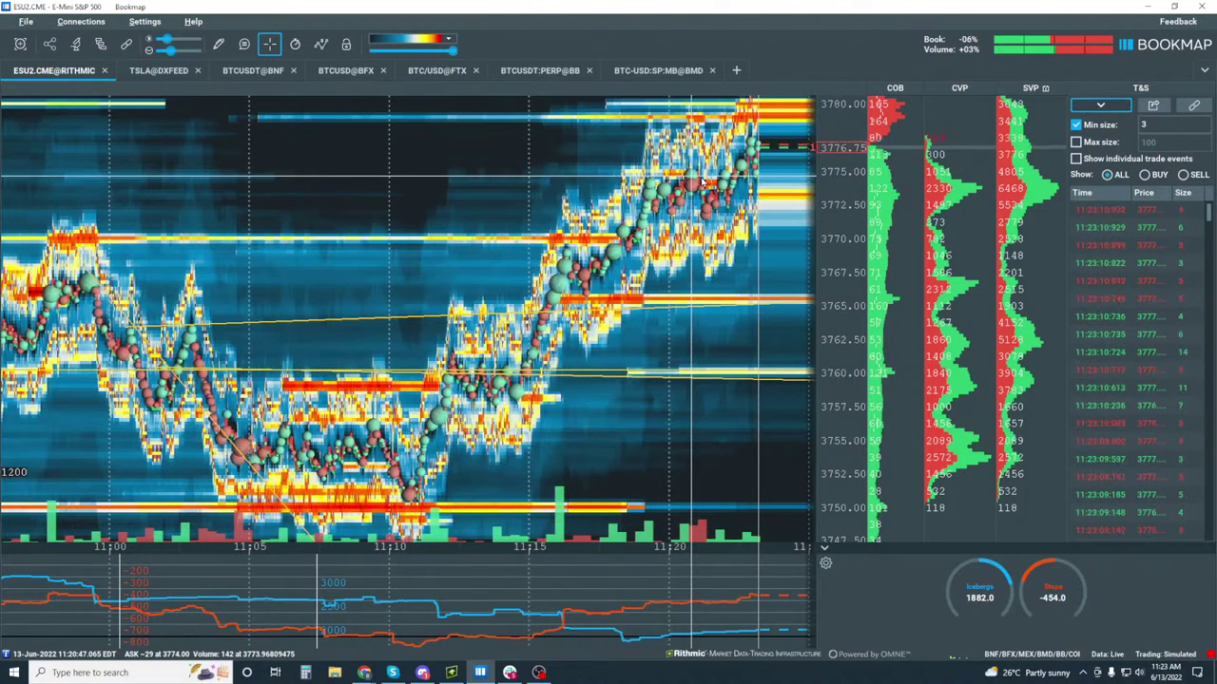
pyautogui.click(825, 563)
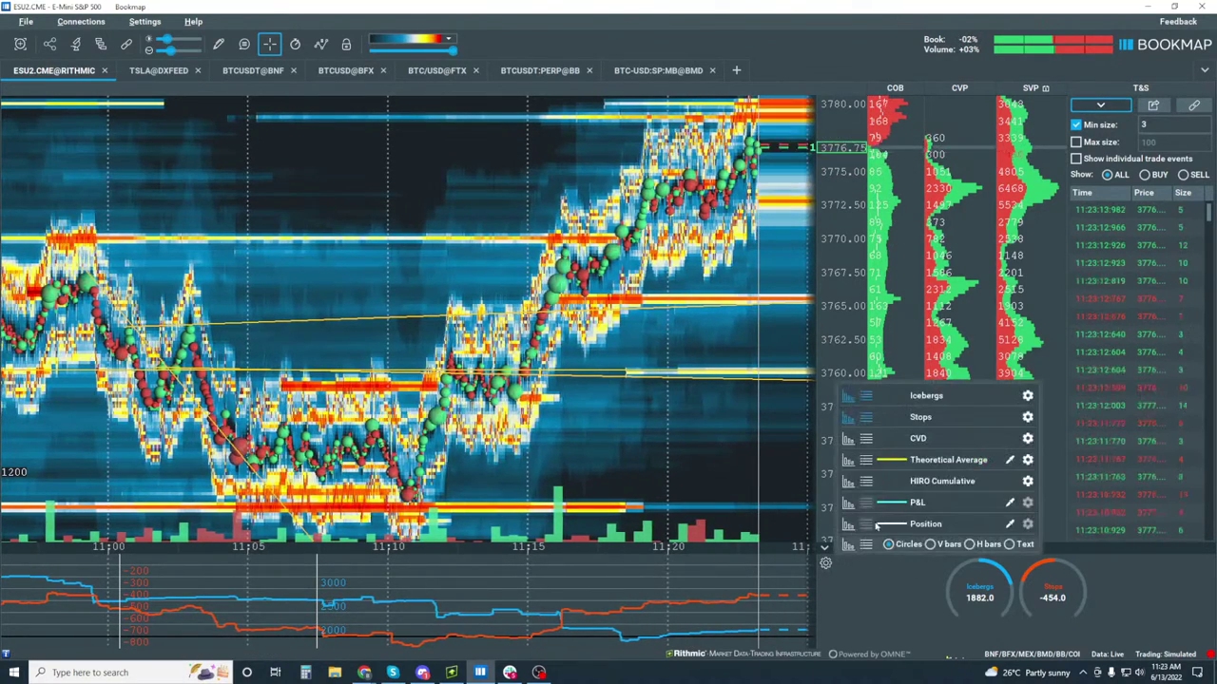
pyautogui.click(847, 483)
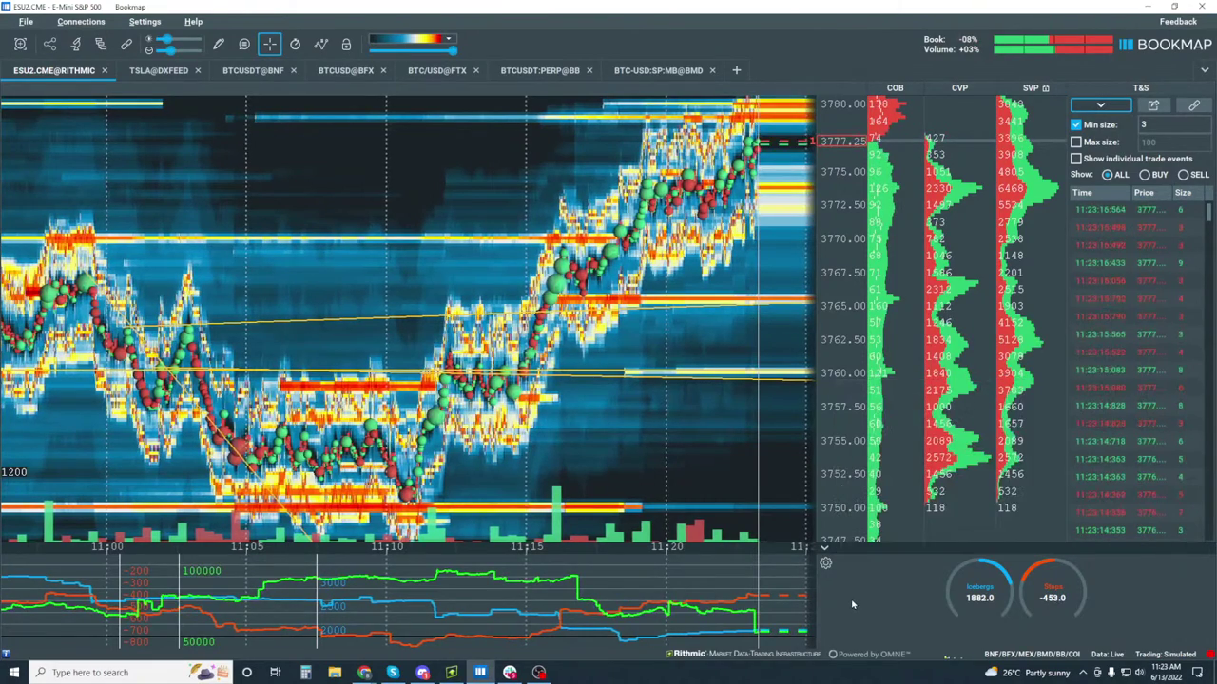
pyautogui.scroll(-4, 598, 335)
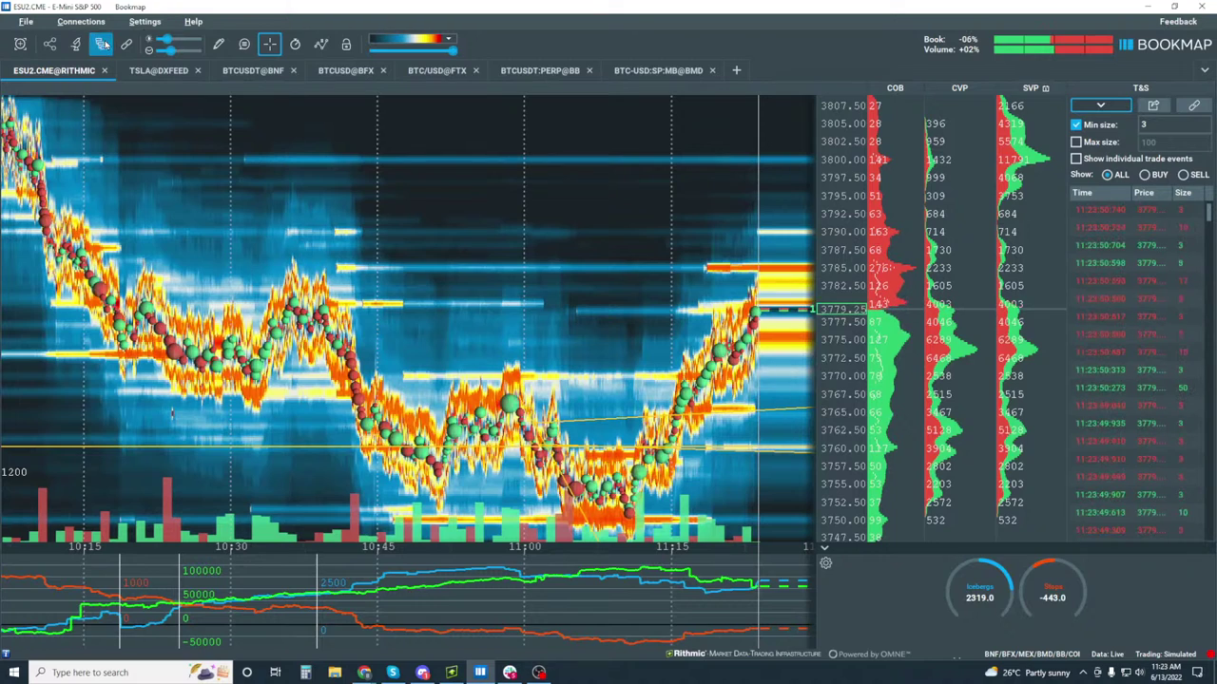
# Turn on the HIRO indicator add-on to overlay delta triangles like 58k and 12k.
pyautogui.click(101, 44)
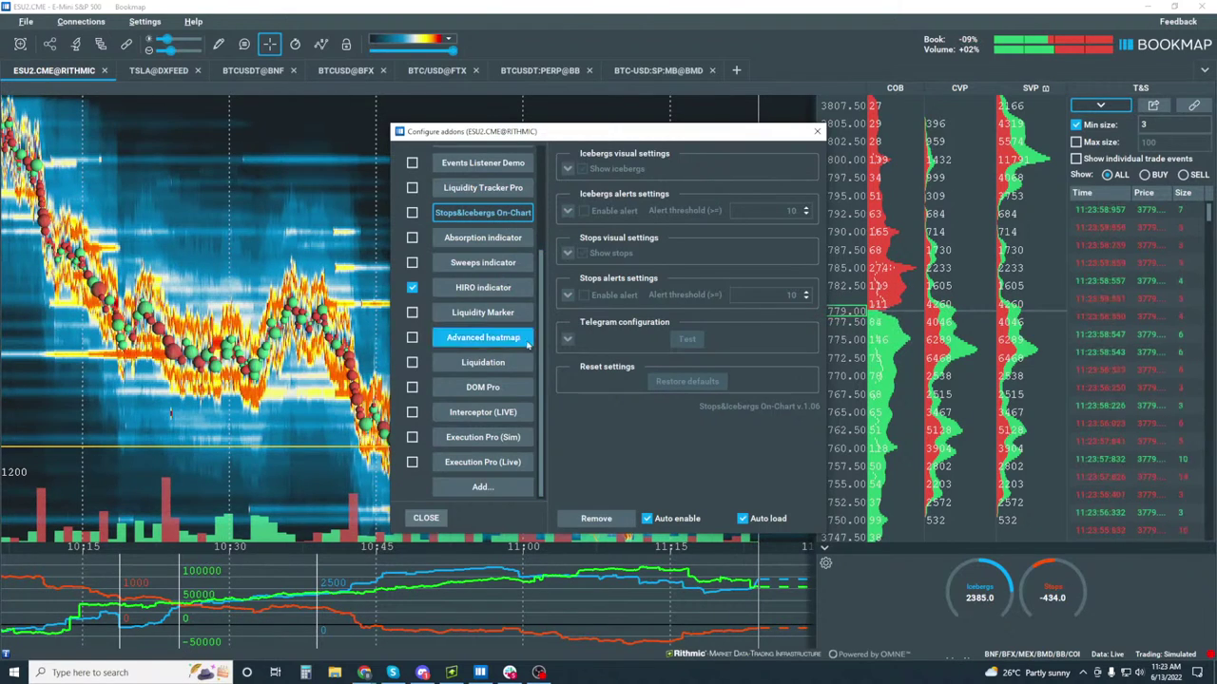
pyautogui.click(471, 295)
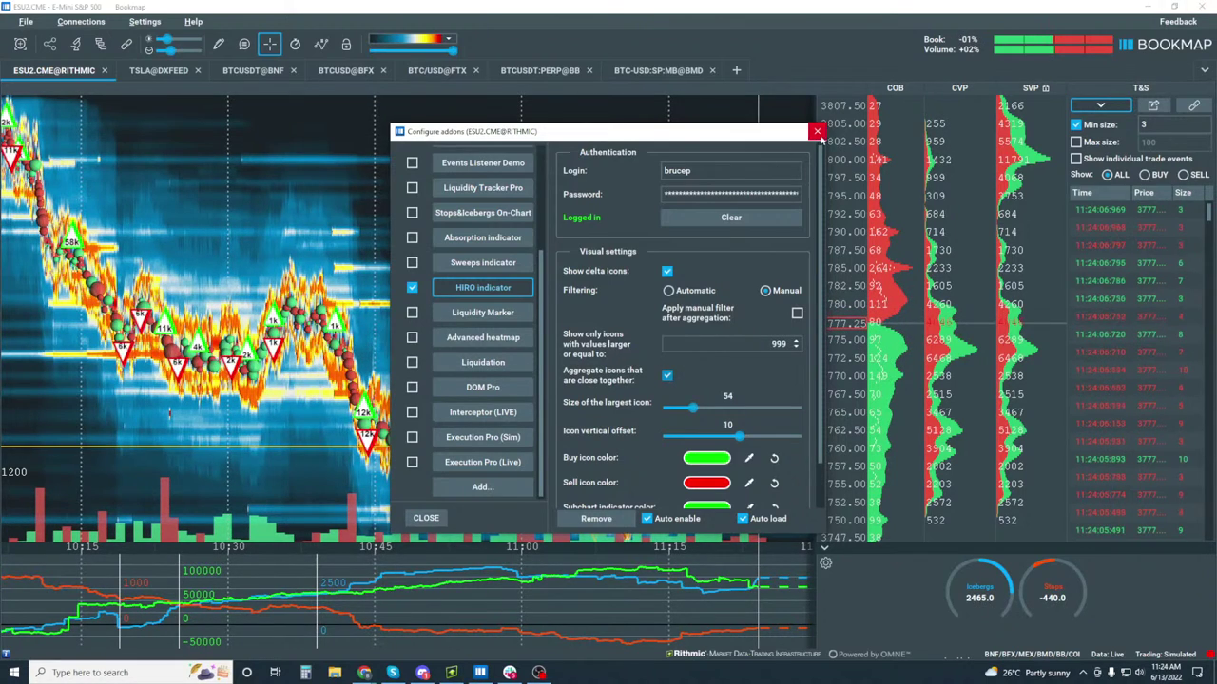
pyautogui.click(816, 131)
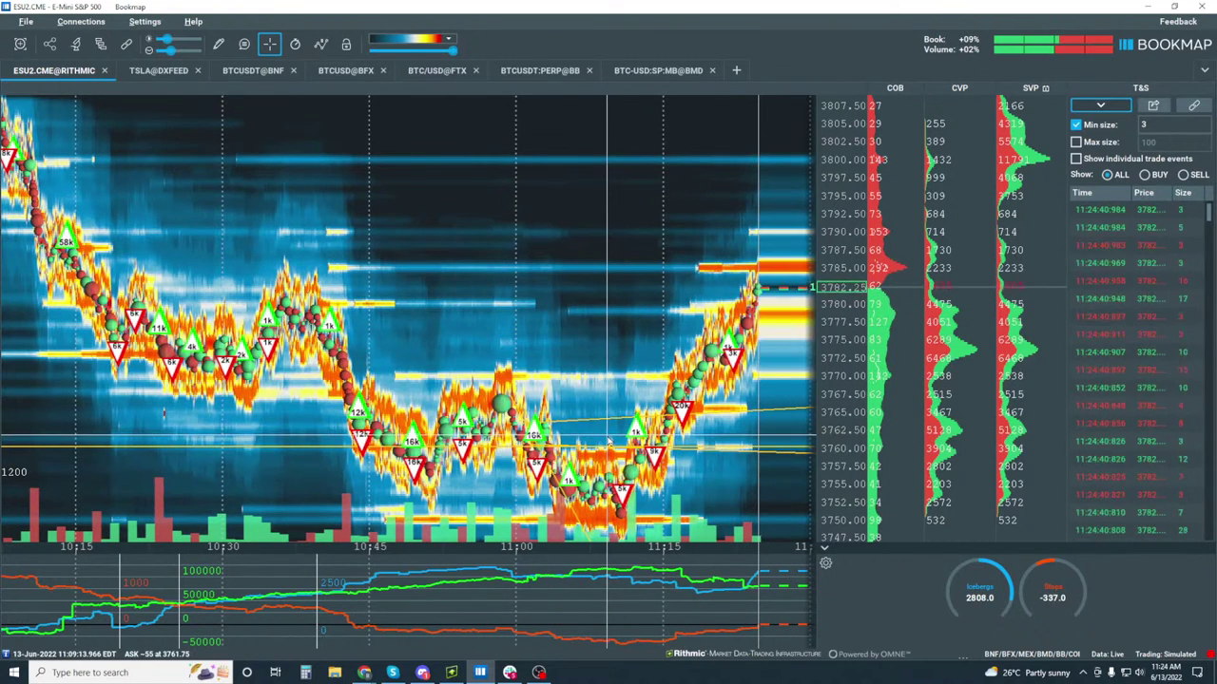
# Filter HIRO icons to values of at least 999,999, then bring Rithmic Trader Pro forward.
pyautogui.click(101, 45)
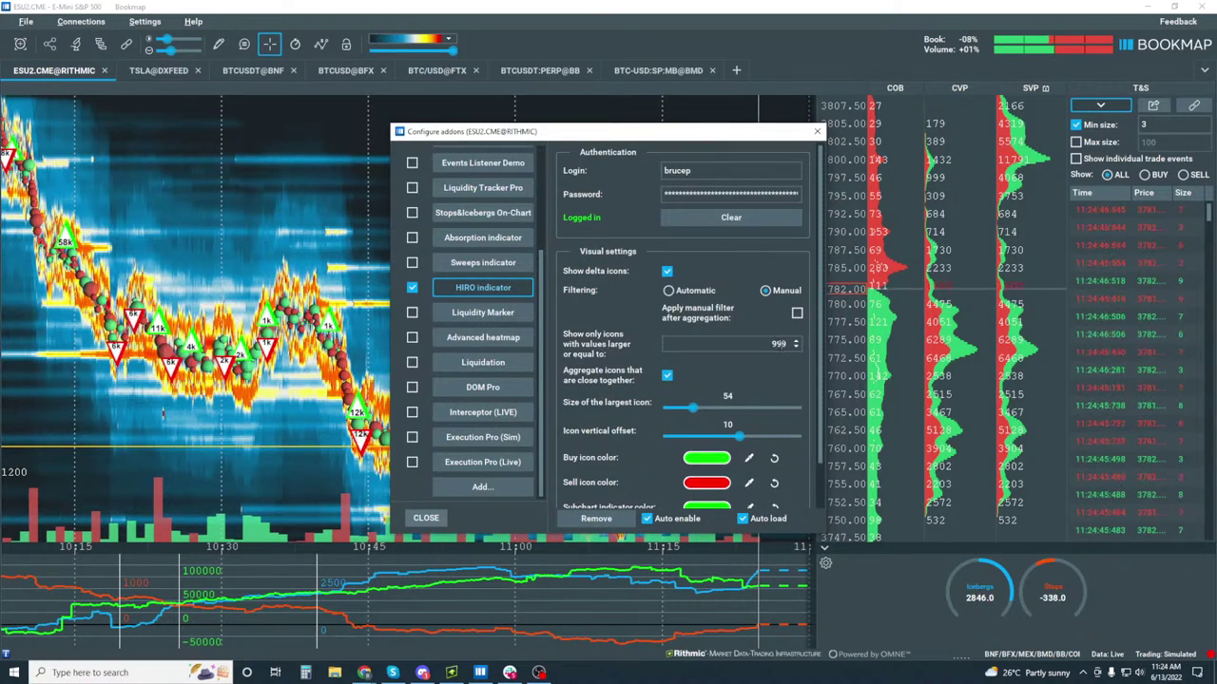
pyautogui.write('999')
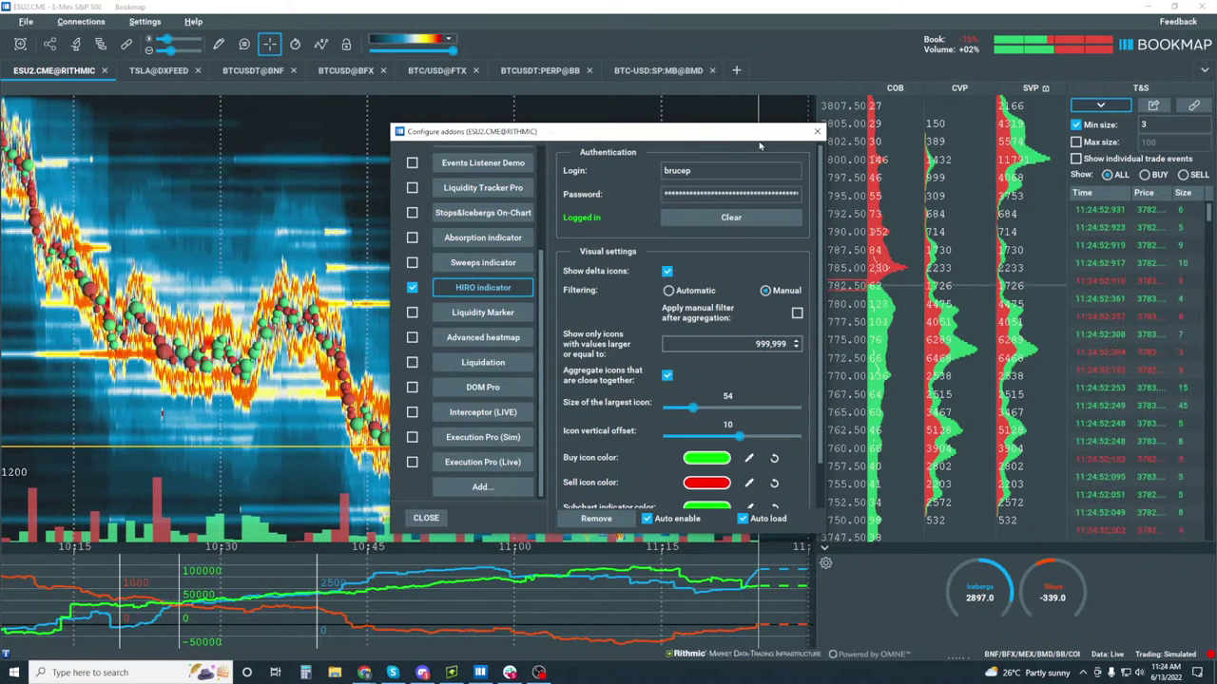
pyautogui.press('BackSpace')
pyautogui.press('Escape')
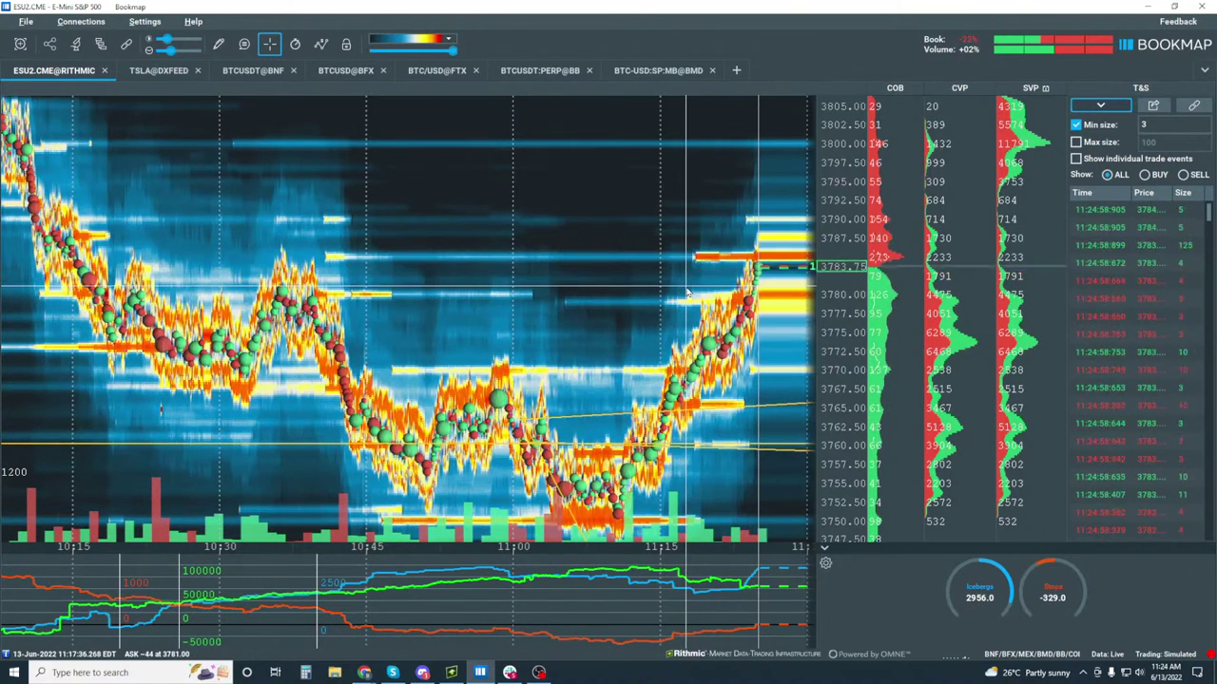
pyautogui.click(450, 672)
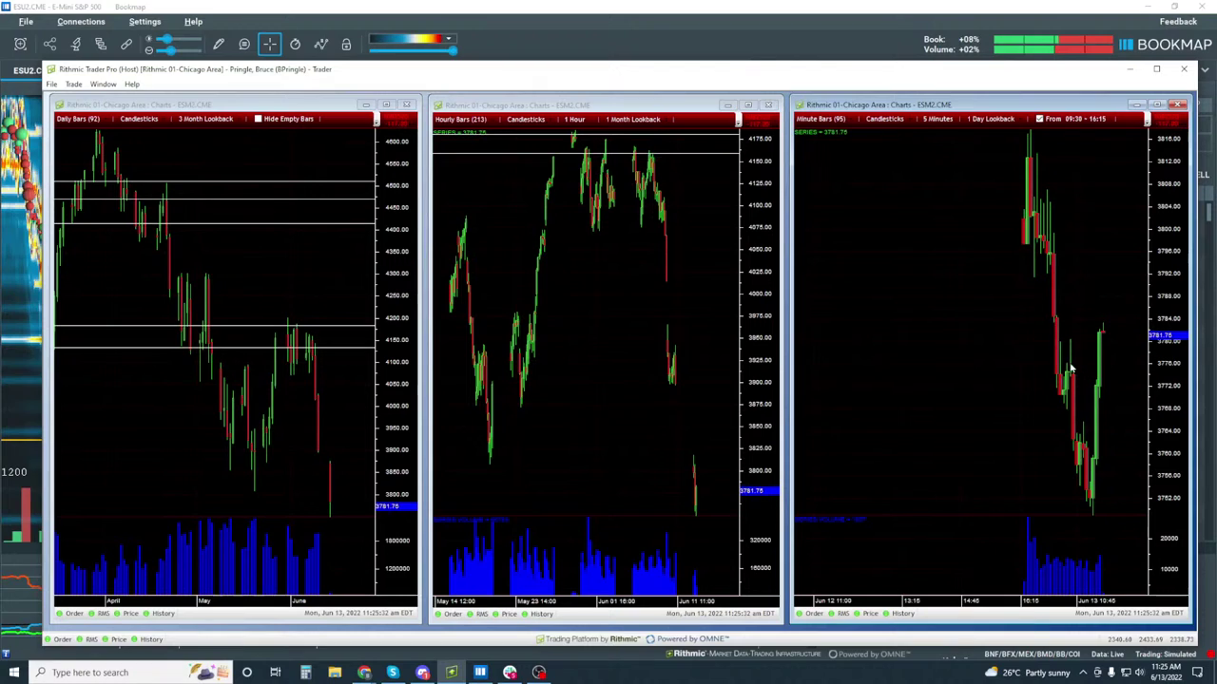
# Minimize Rithmic Trader Pro's three-chart window to bring the Bookmap ESU2 heatmap back.
pyautogui.click(654, 19)
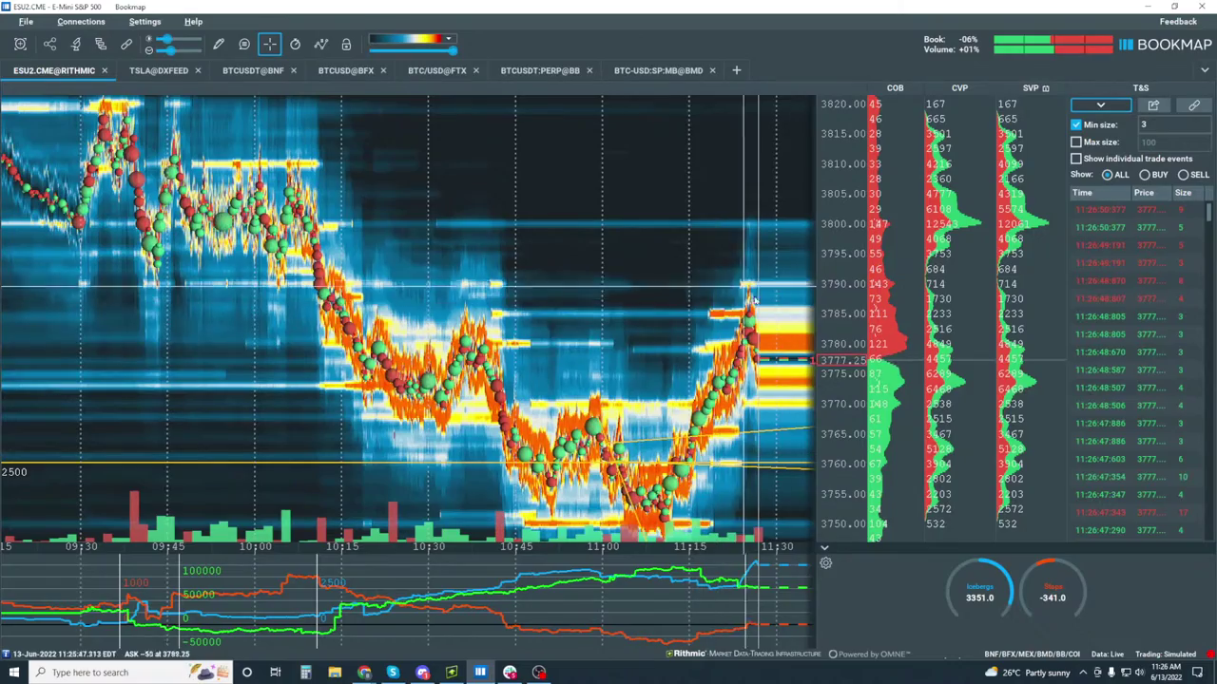
# Zoom the heatmap to roughly 11:10–11:25 and the 3747–3790 price range.
pyautogui.scroll(5, 754, 301)
pyautogui.scroll(3, 823, 139)
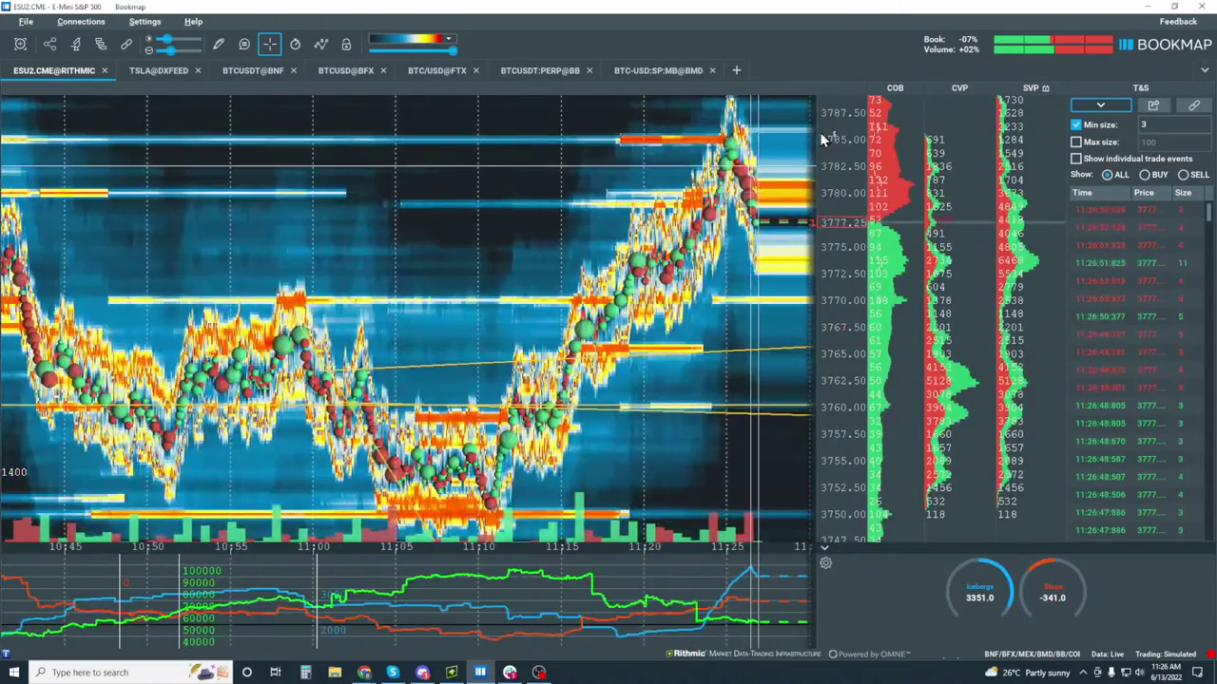
pyautogui.scroll(3, 823, 139)
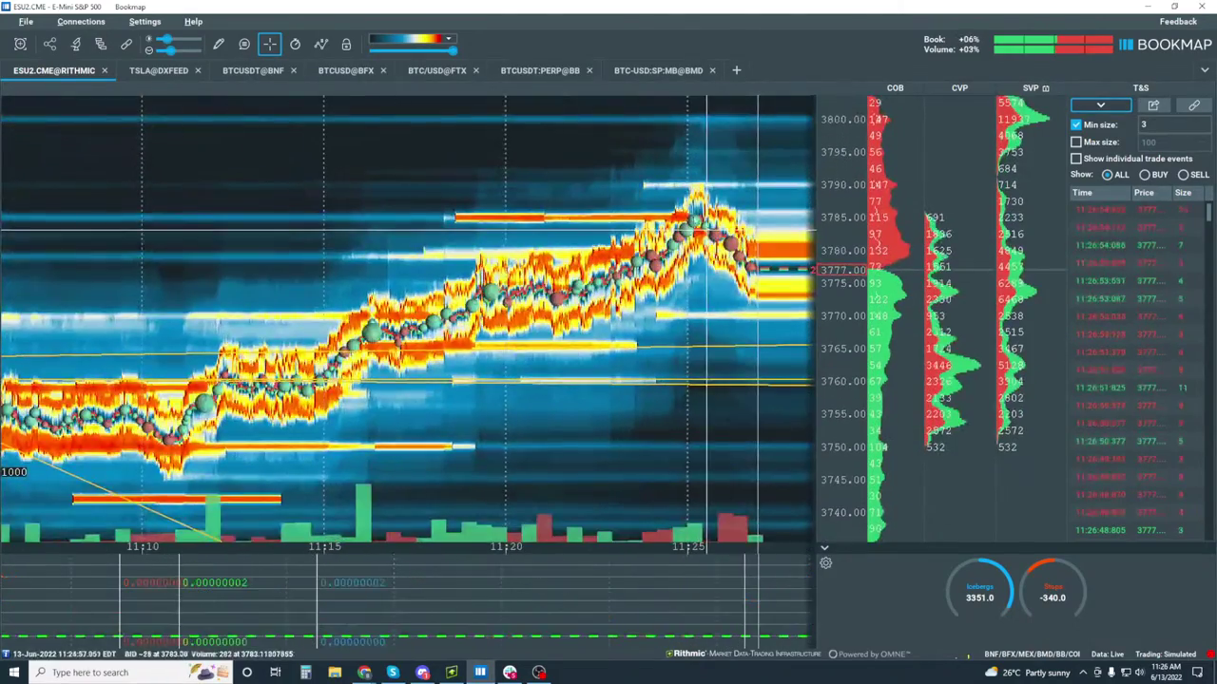
pyautogui.scroll(2, 882, 187)
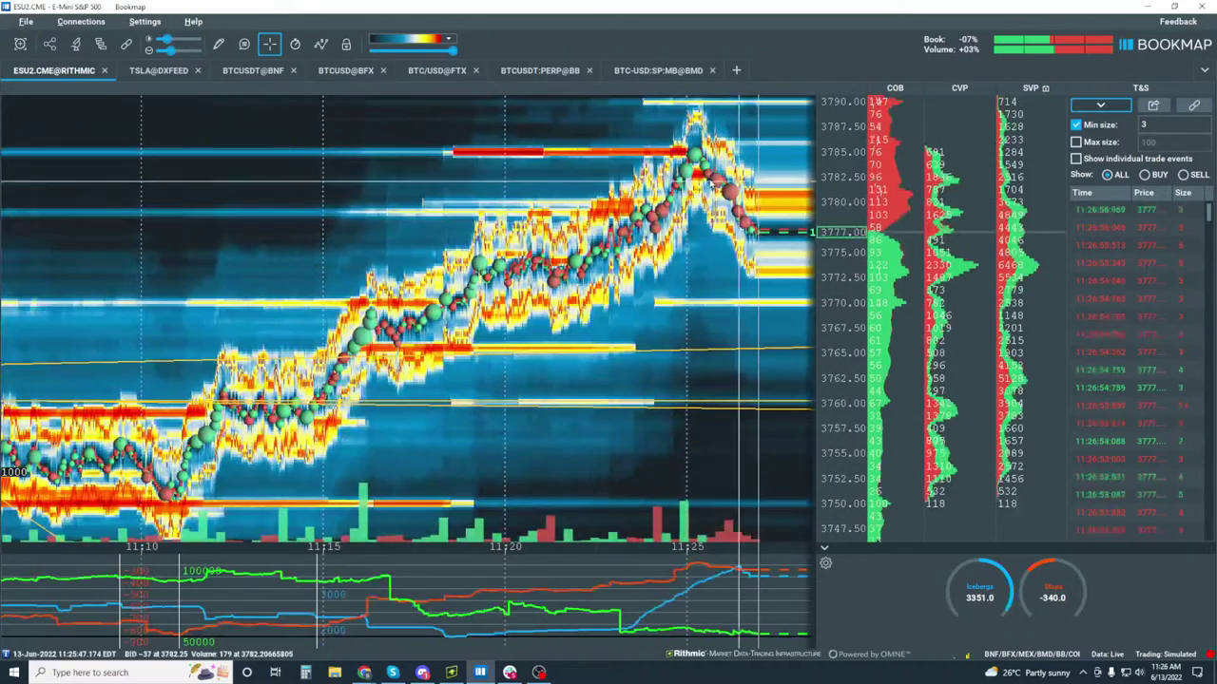
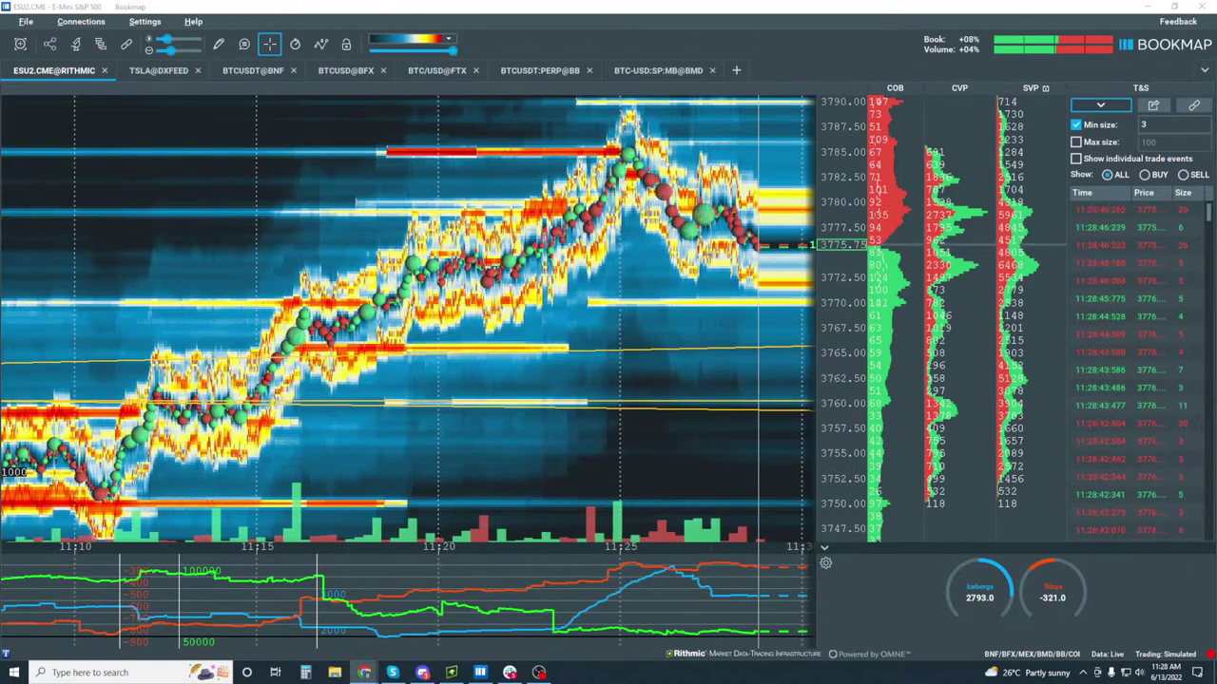
# Bring Chrome over the heatmap and reach the Knowledge Base welcome page via the Liquidation Indicator docs.
pyautogui.hotkey('alt', 'Tab')
pyautogui.moveTo(1010, 64); pyautogui.dragTo(931, 100)
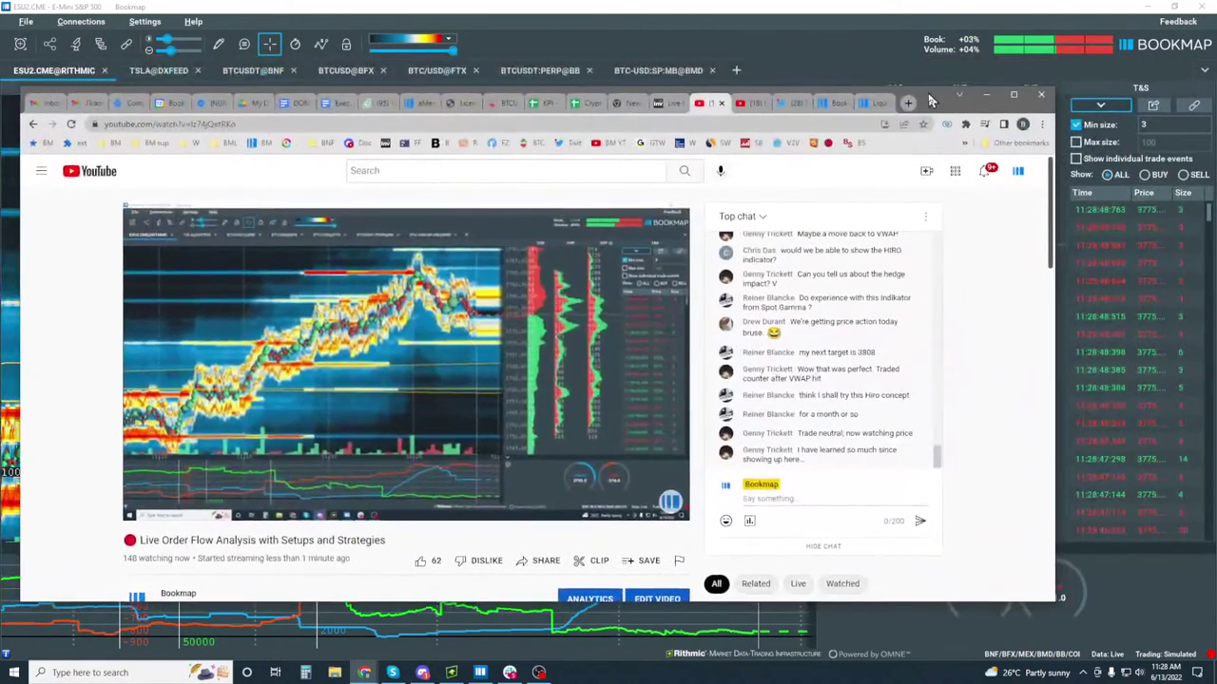
pyautogui.click(869, 102)
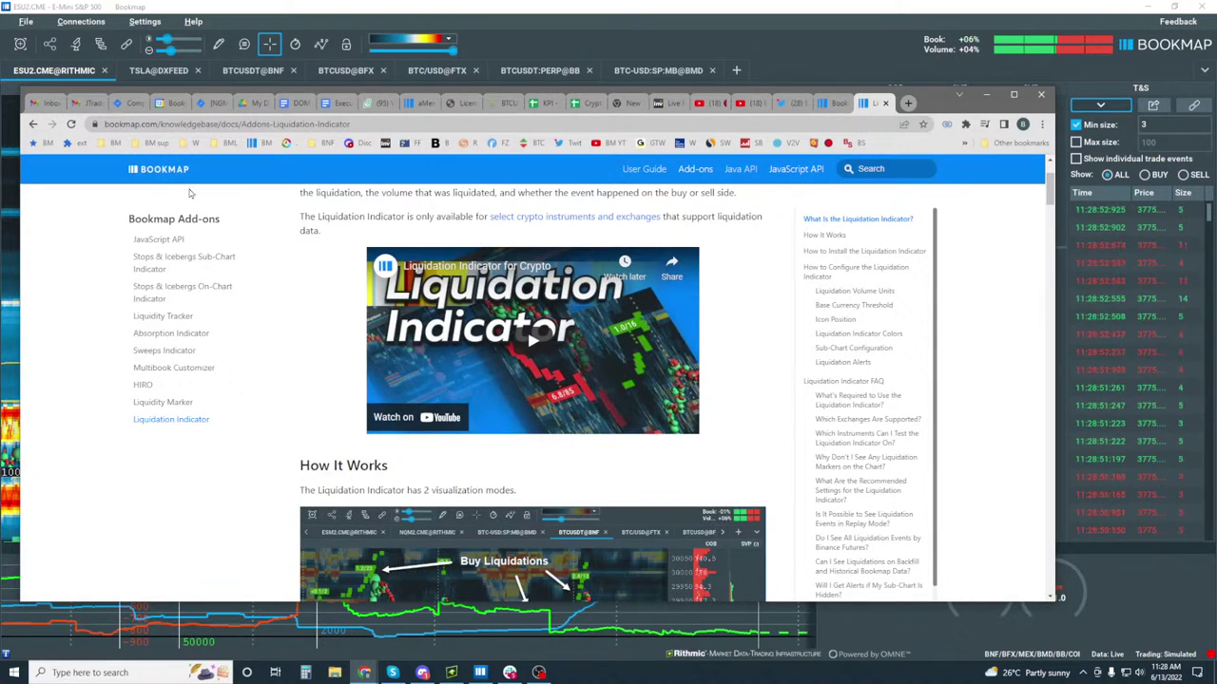
pyautogui.click(643, 170)
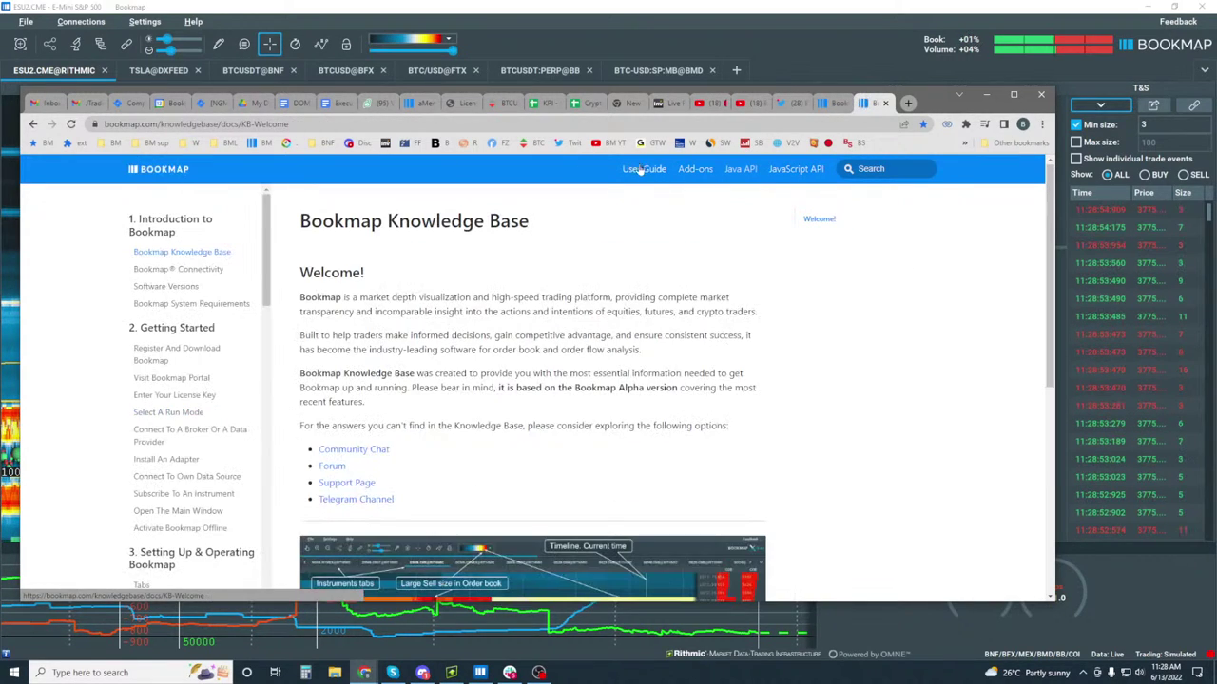
# Open Bookmap System Requirements and highlight the minimum specs, including the Windows 8 requirement.
pyautogui.click(193, 305)
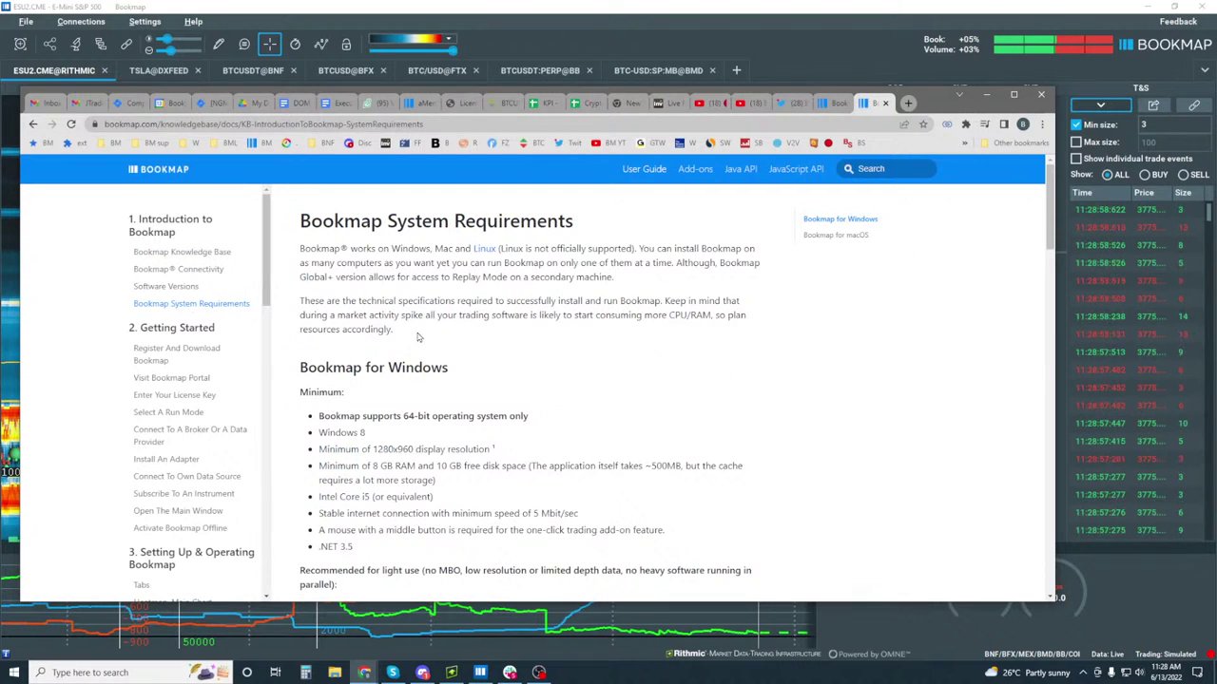
pyautogui.scroll(-1, 423, 334)
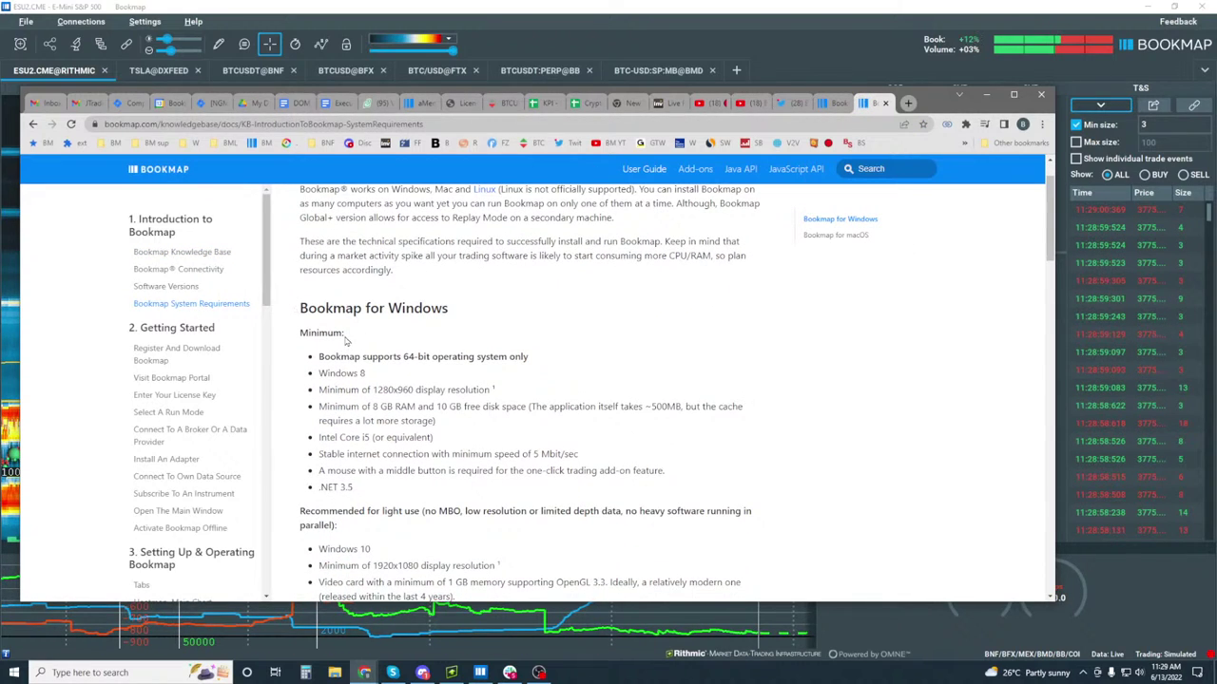
pyautogui.moveTo(346, 339); pyautogui.dragTo(300, 337)
pyautogui.scroll(-3, 438, 368)
pyautogui.scroll(3, 454, 333)
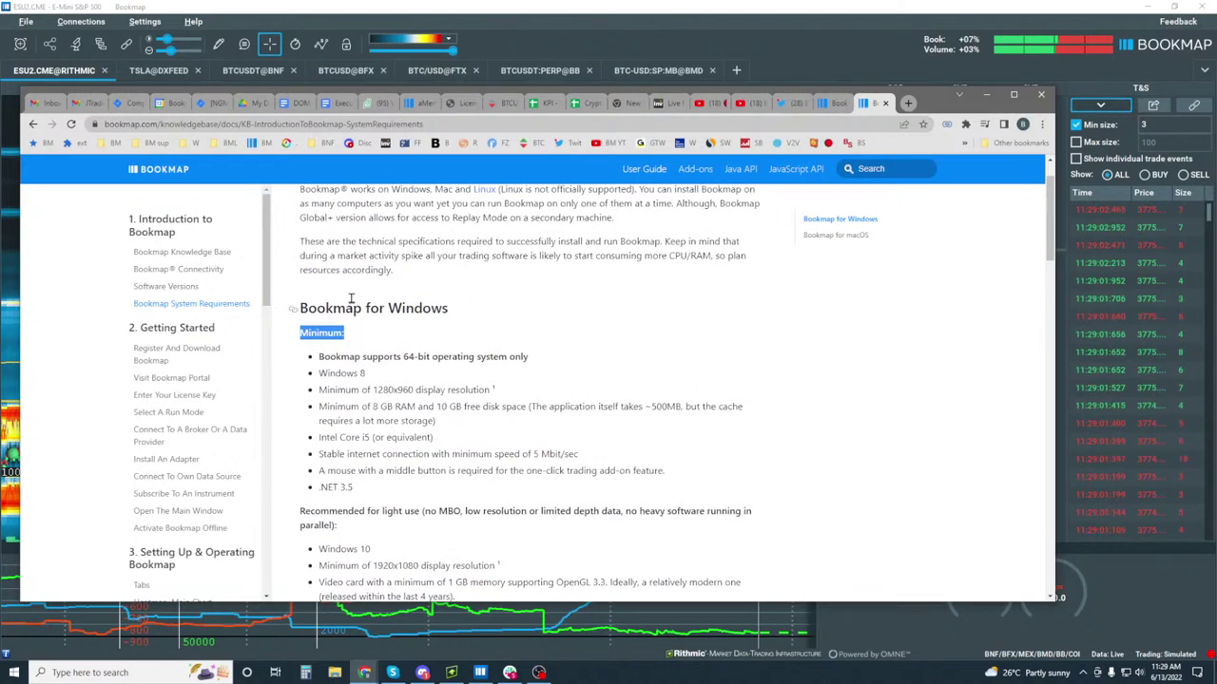
pyautogui.scroll(-1, 359, 360)
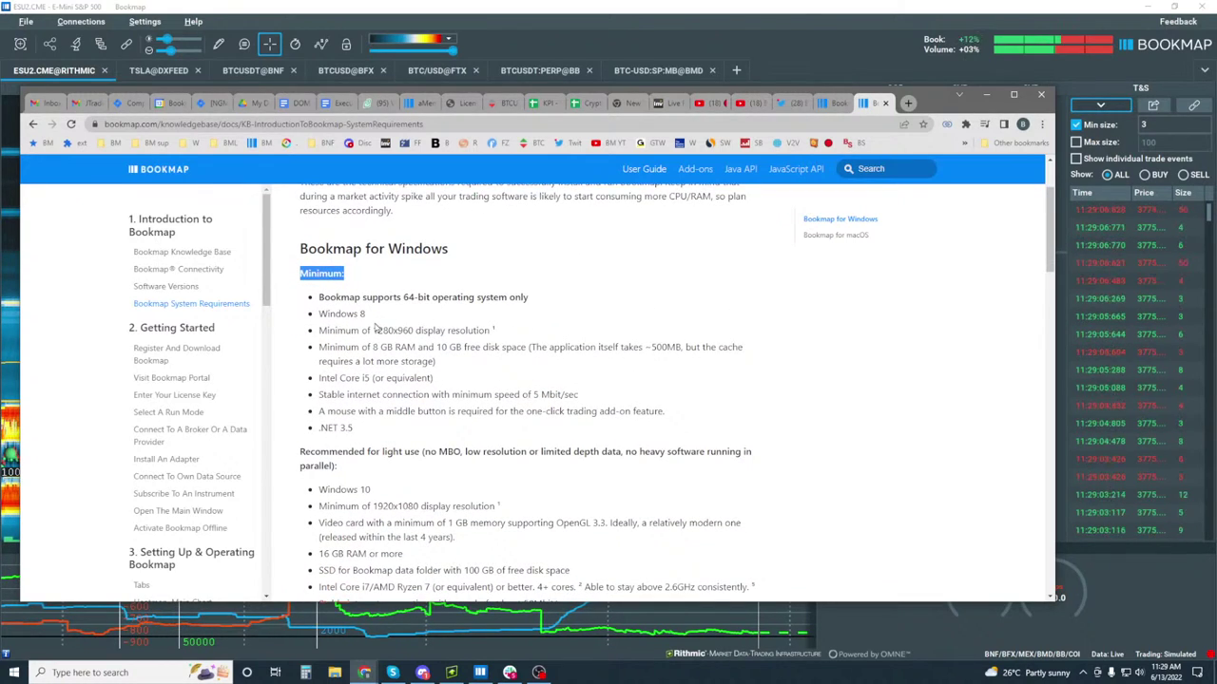
pyautogui.moveTo(369, 314); pyautogui.dragTo(317, 314)
pyautogui.scroll(-2, 469, 446)
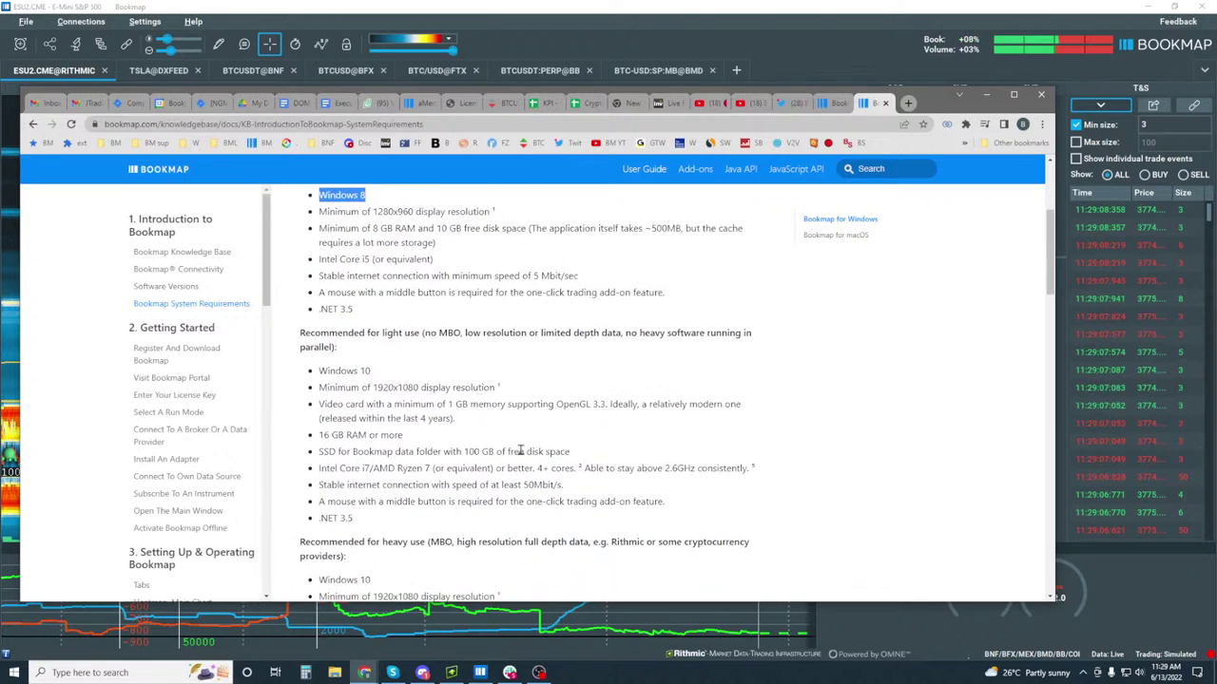
pyautogui.click(439, 434)
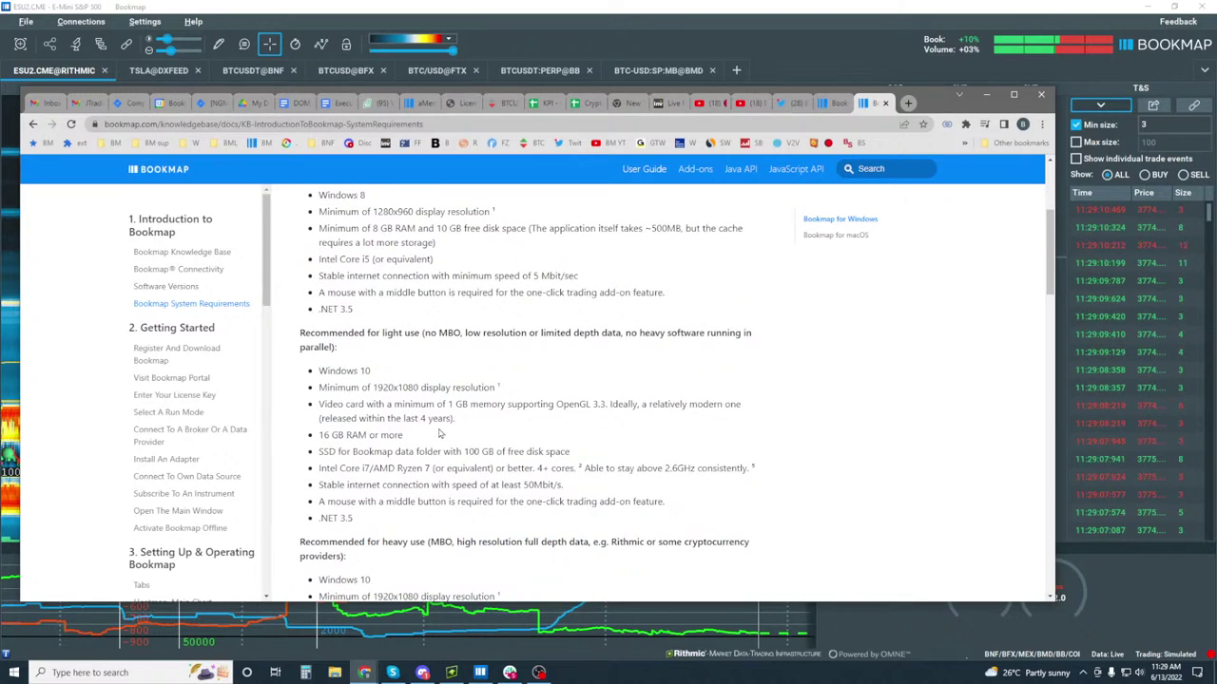
# Highlight the light-use and heavy-use requirement lists in turn.
pyautogui.moveTo(365, 371); pyautogui.dragTo(428, 442)
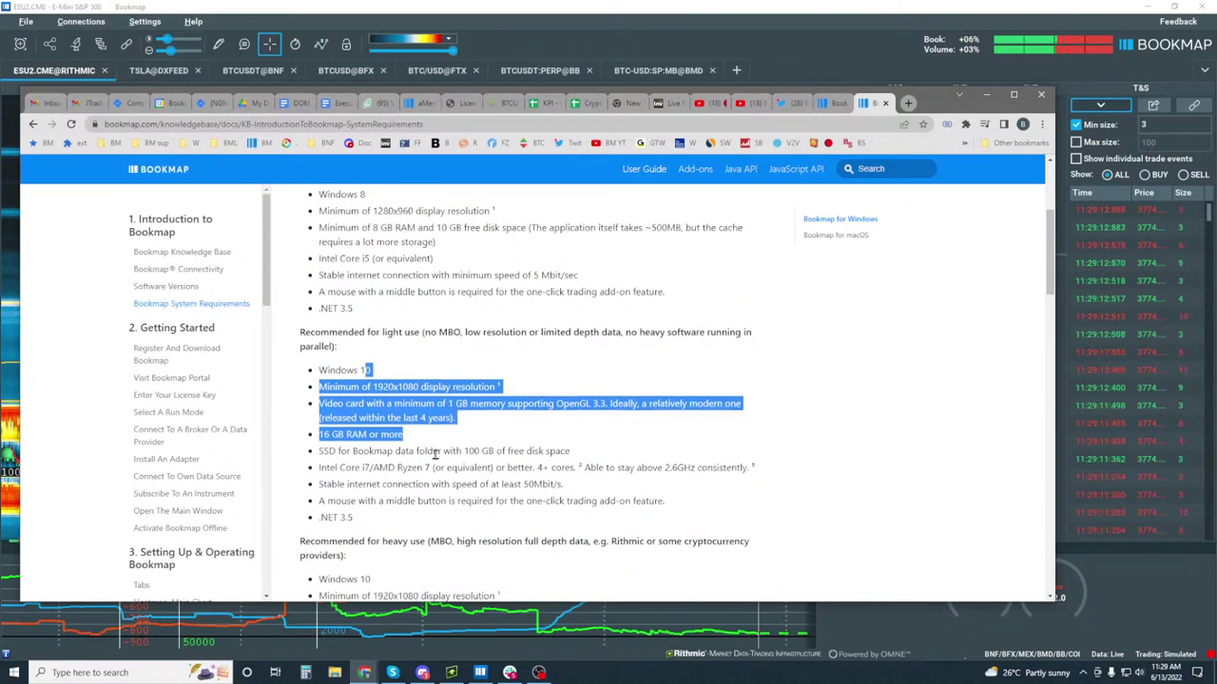
pyautogui.scroll(-3, 433, 441)
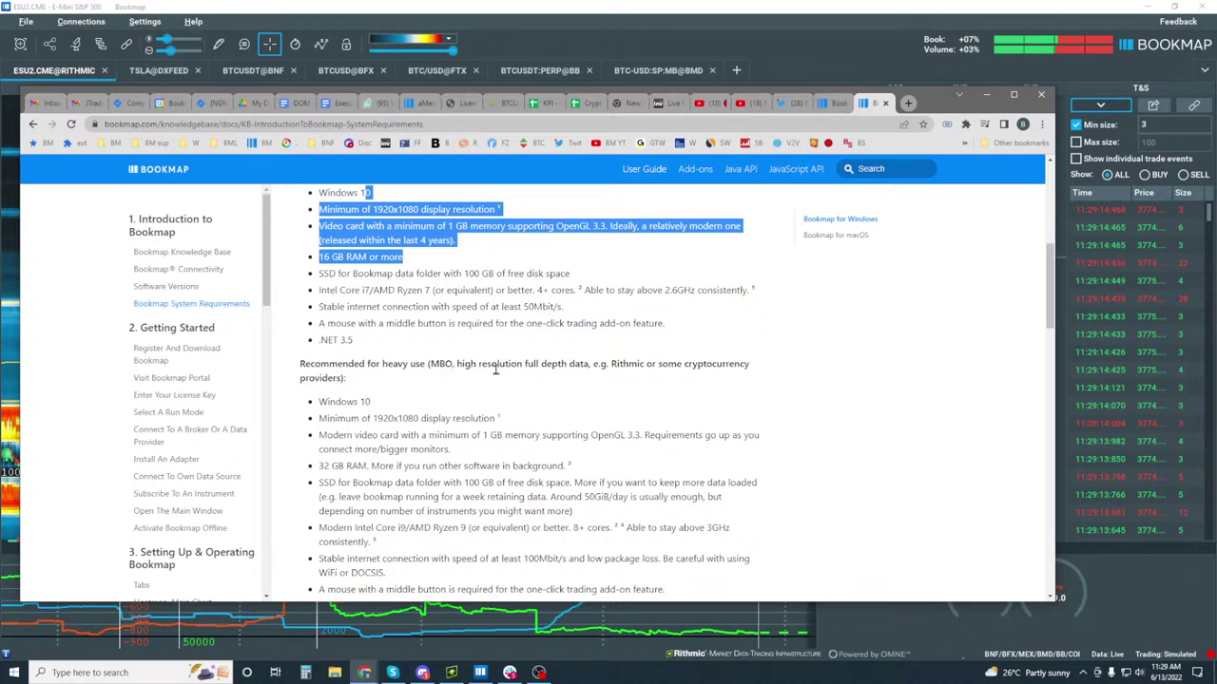
pyautogui.click(397, 407)
pyautogui.moveTo(378, 402); pyautogui.dragTo(378, 541)
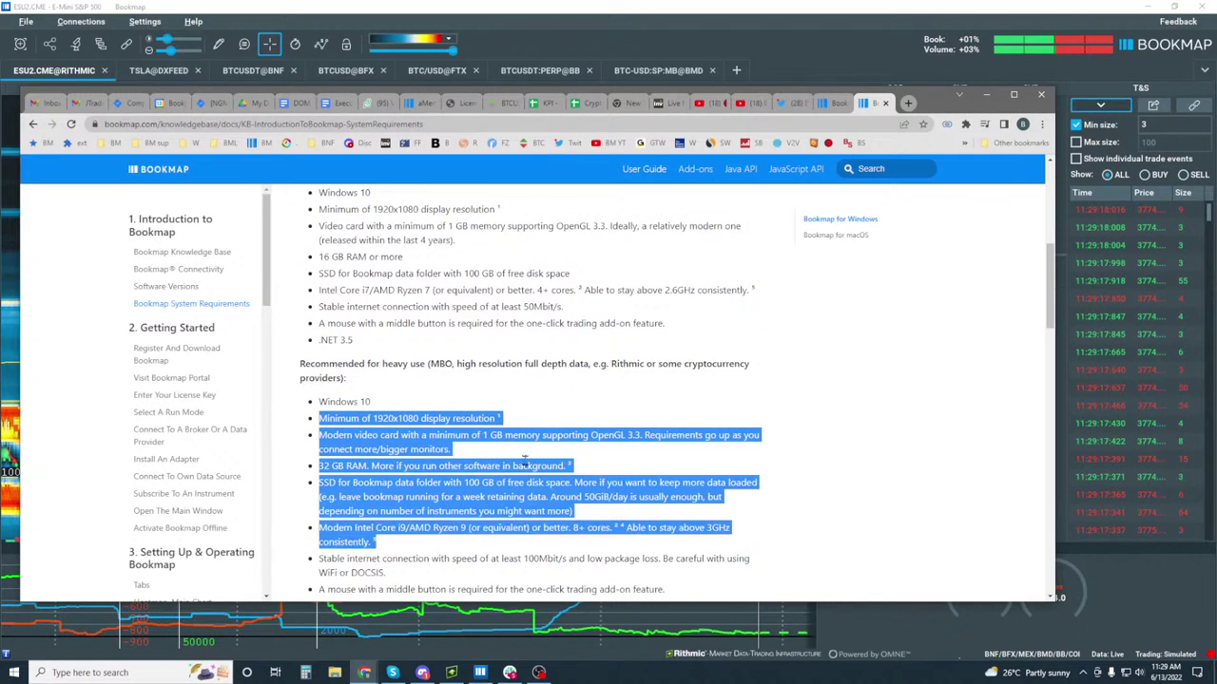
pyautogui.scroll(-2, 498, 390)
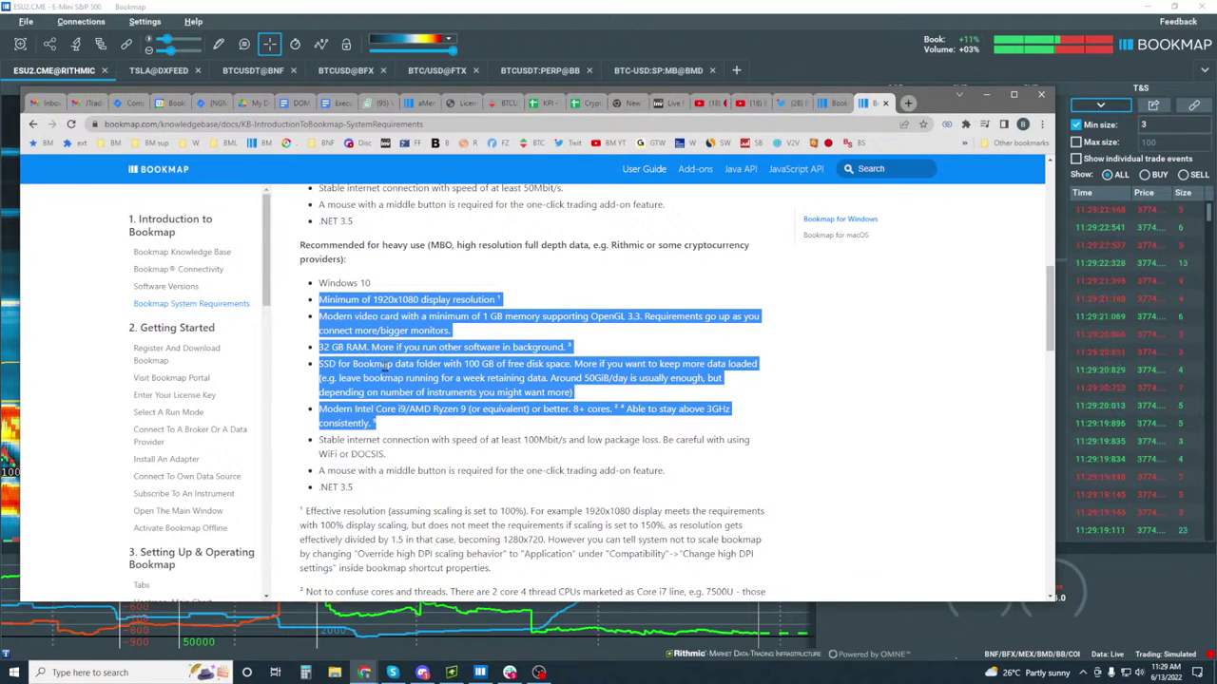
pyautogui.click(420, 458)
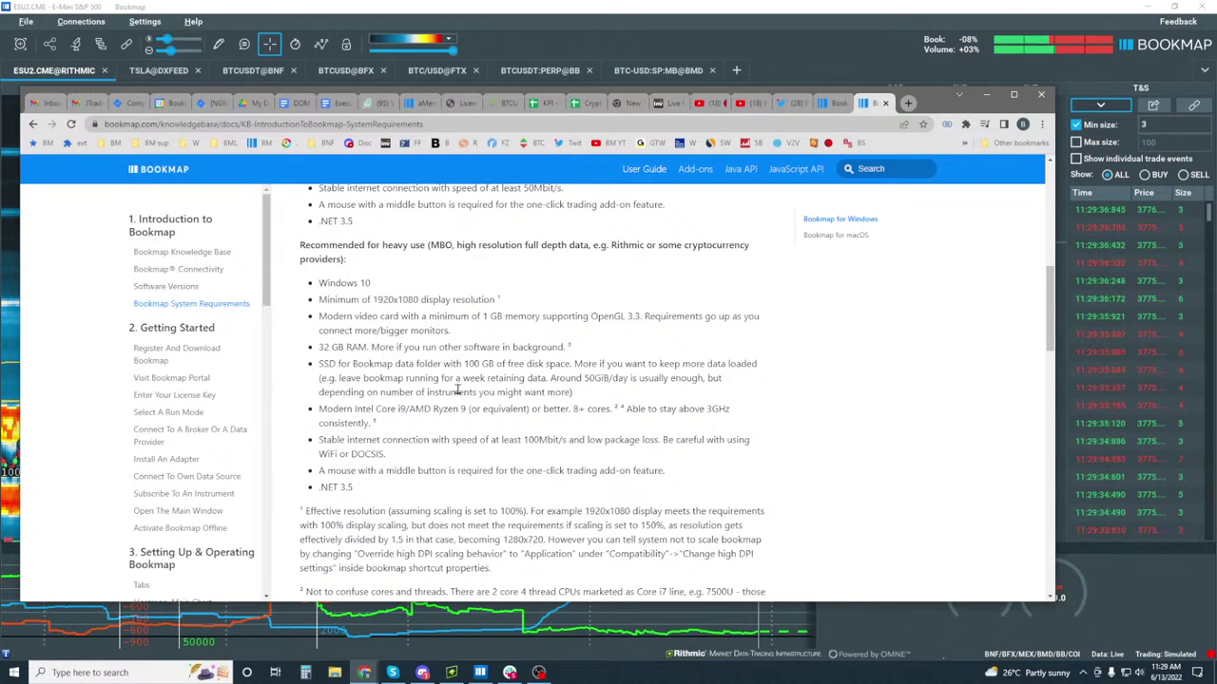
# Highlight the i9/AMD Ryzen 9 processor requirement, then minimize the browser to show the heatmap.
pyautogui.moveTo(389, 410); pyautogui.dragTo(468, 410)
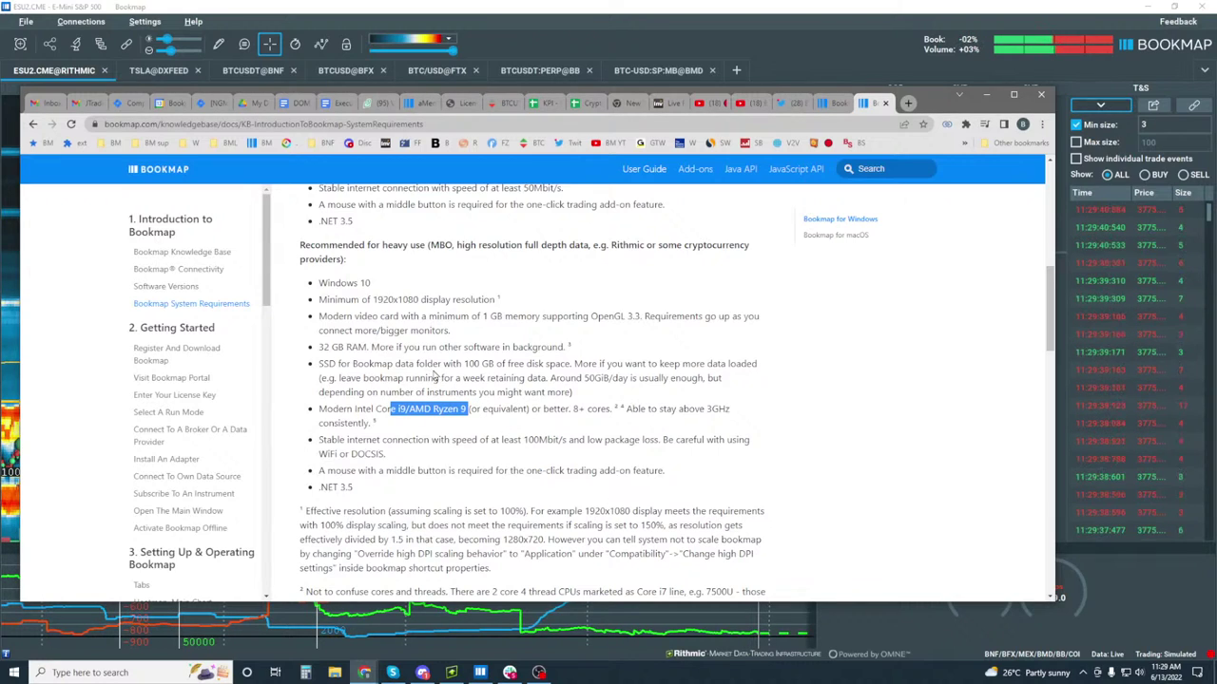
pyautogui.click(751, 338)
pyautogui.click(986, 94)
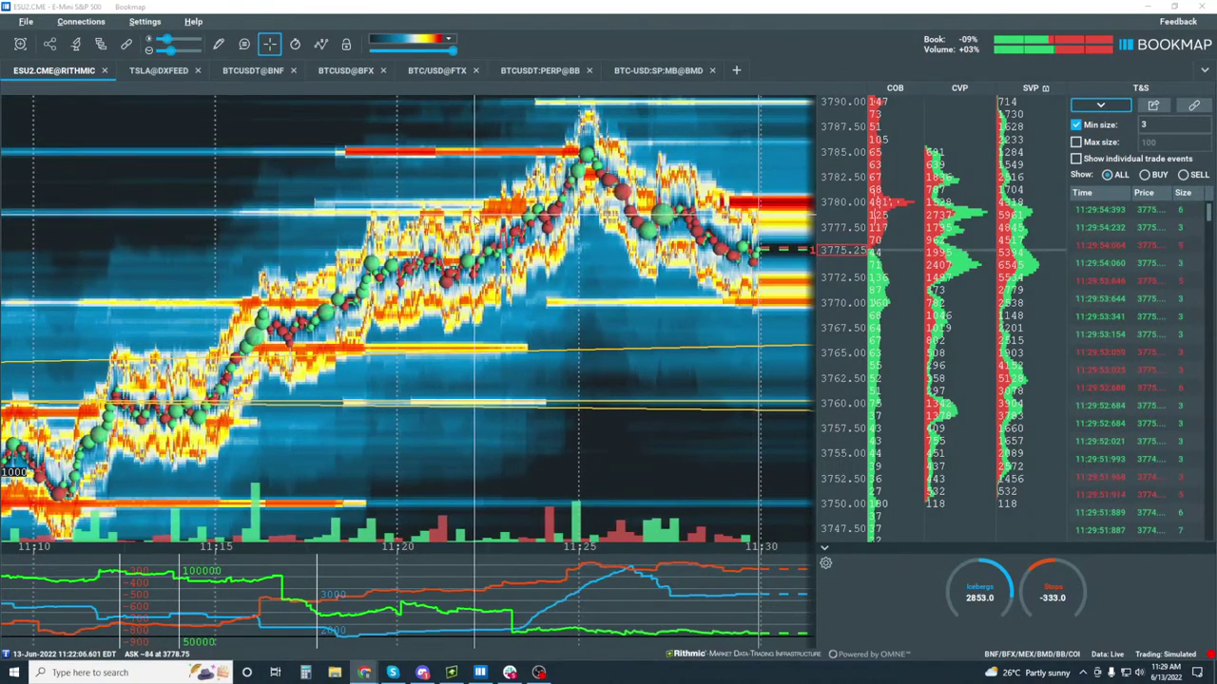
# Zoom the ES heatmap out and back in to the last five minutes, roughly 11:27–11:32.
pyautogui.scroll(-5, 472, 216)
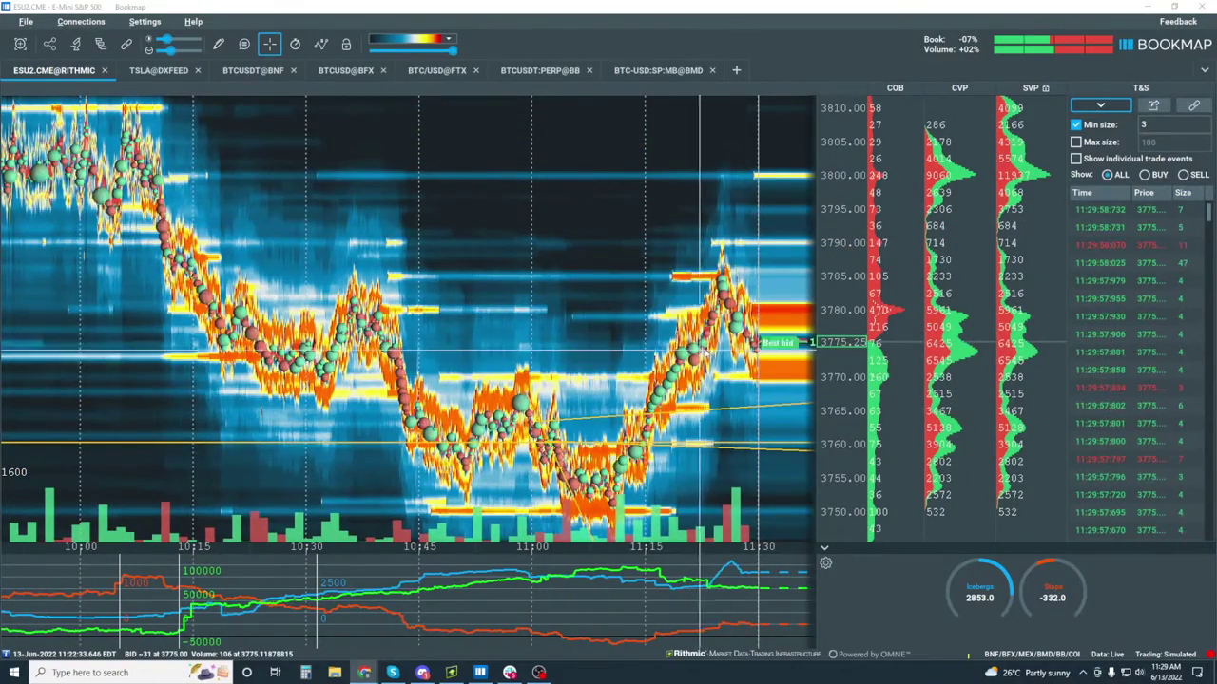
pyautogui.scroll(3, 691, 350)
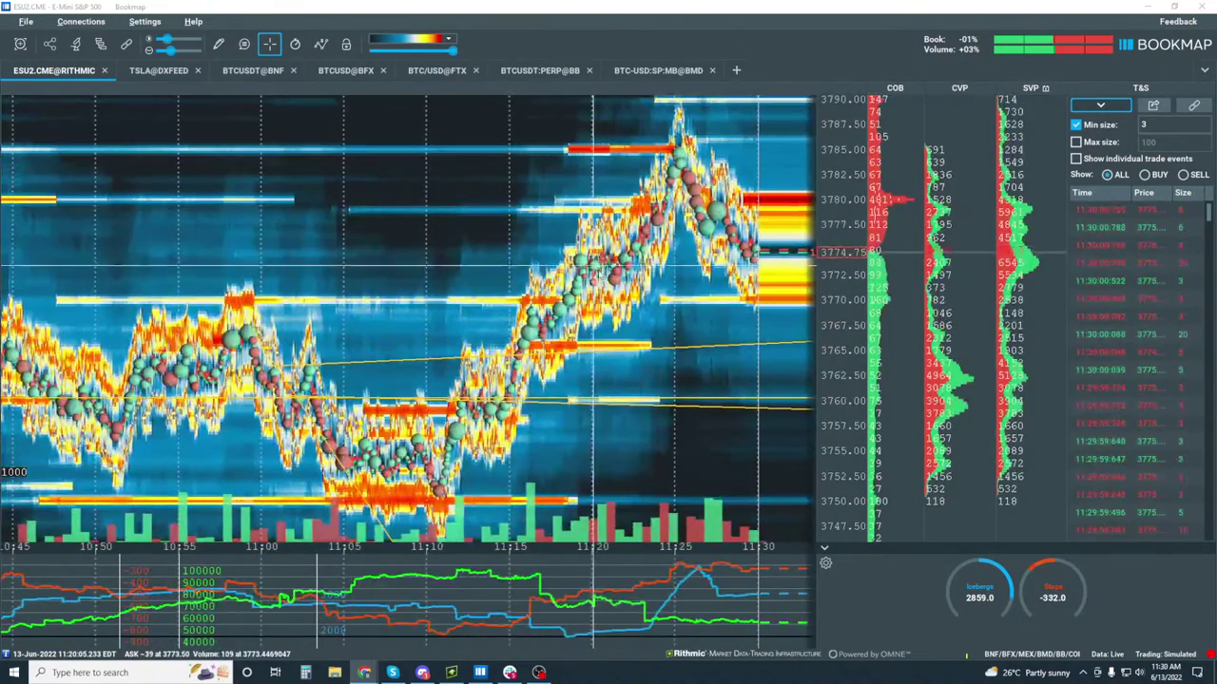
pyautogui.scroll(3, 627, 257)
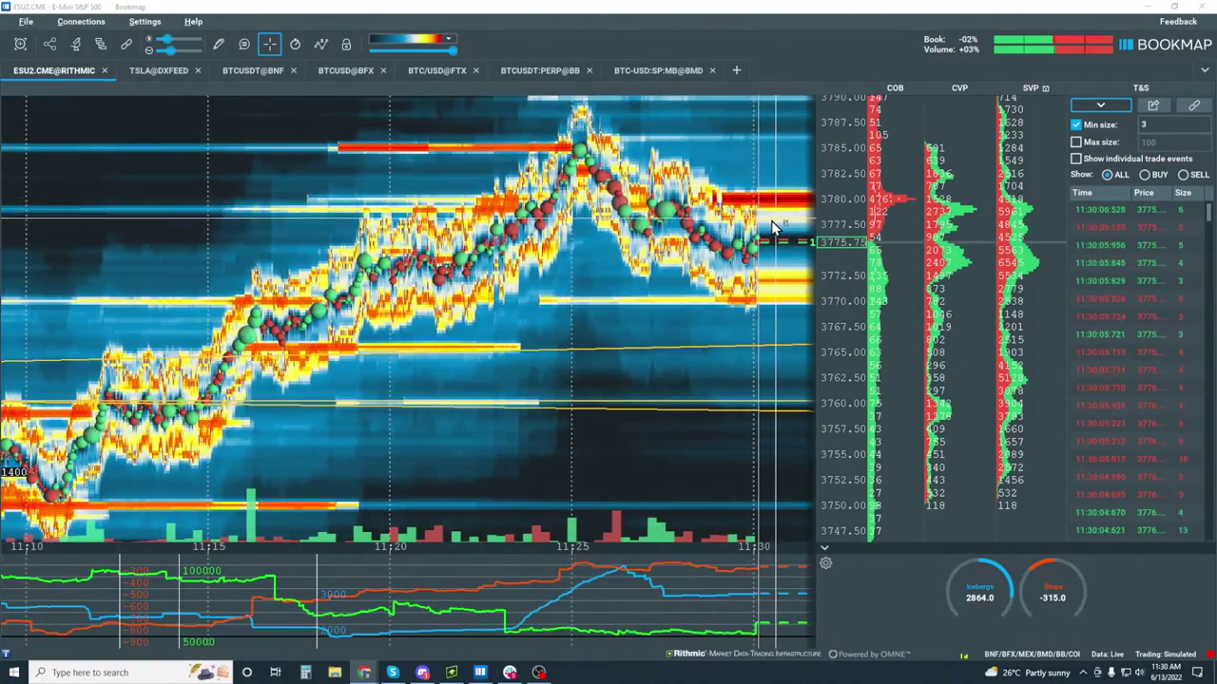
pyautogui.scroll(3, 774, 228)
pyautogui.scroll(3, 774, 228)
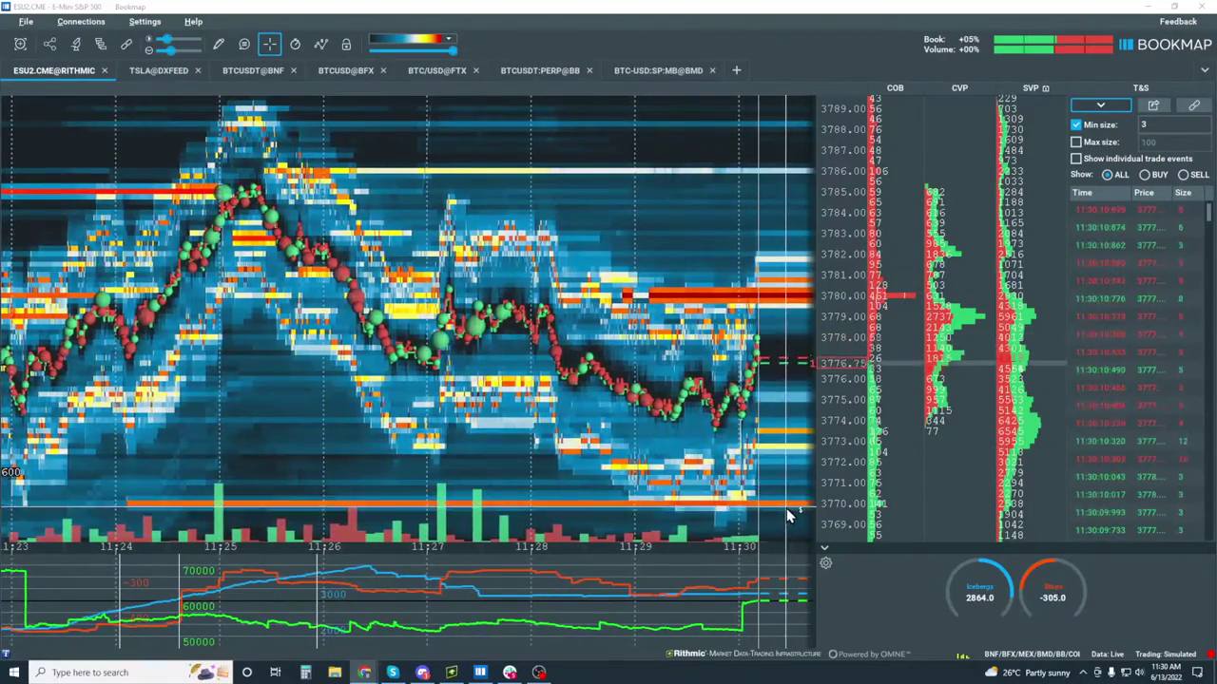
pyautogui.scroll(-6, 699, 323)
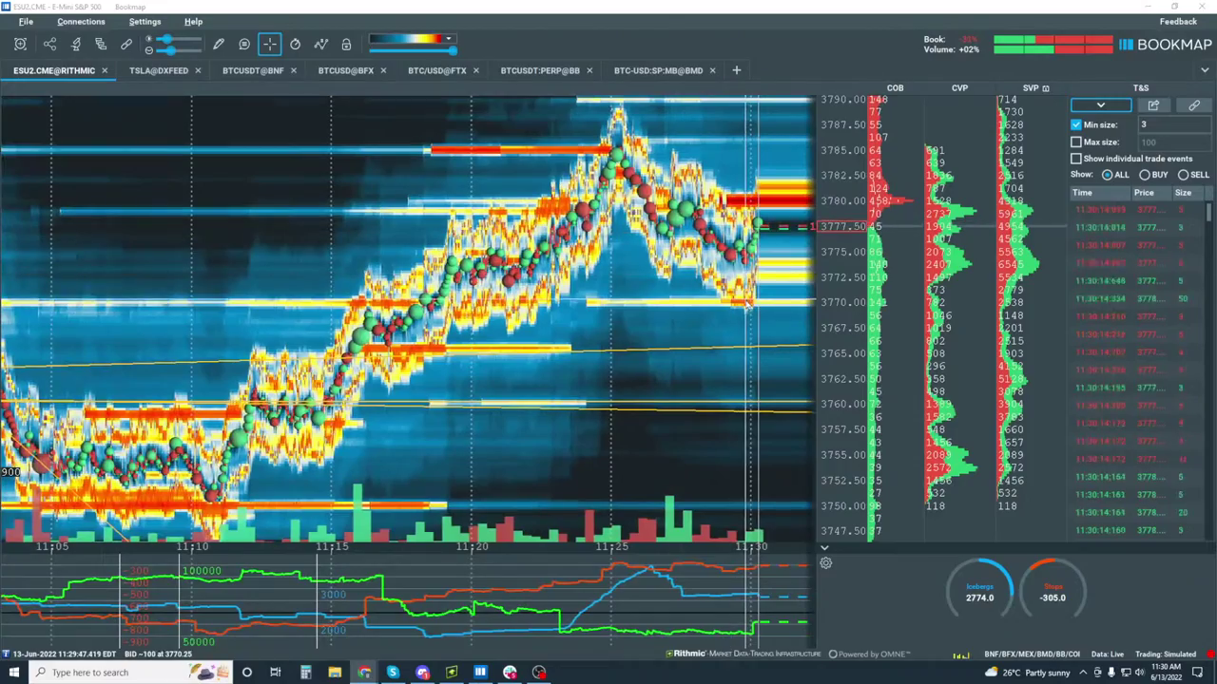
pyautogui.scroll(5, 741, 285)
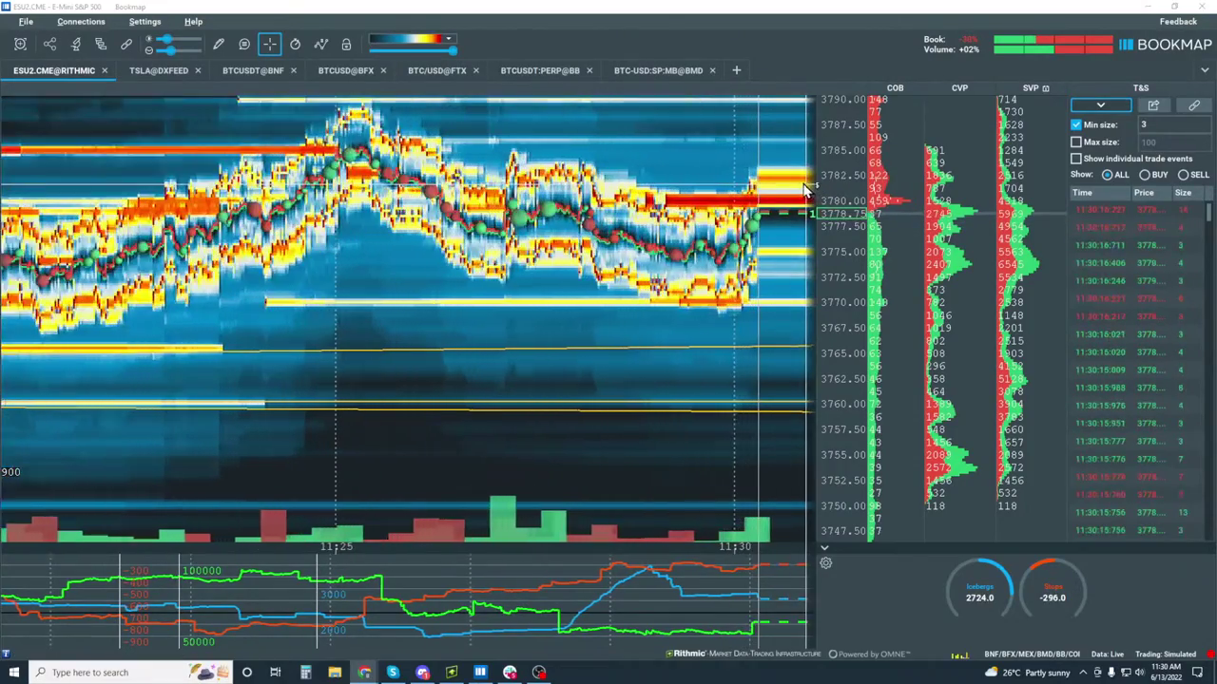
pyautogui.scroll(3, 730, 245)
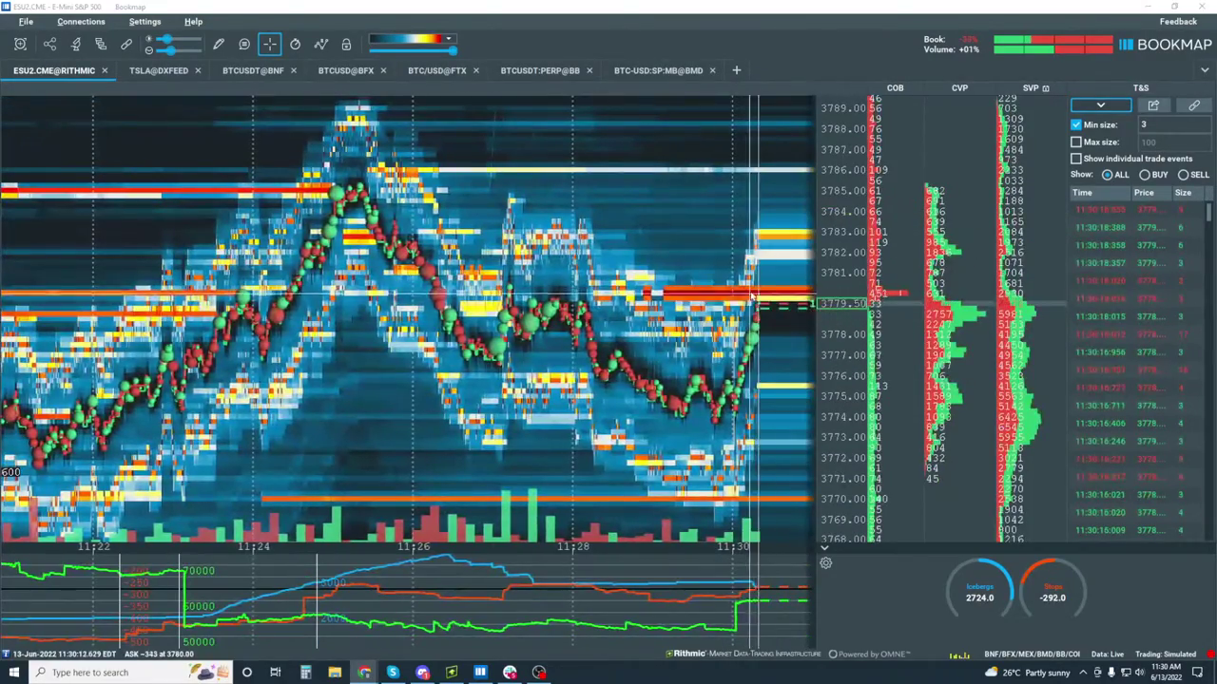
pyautogui.scroll(3, 727, 295)
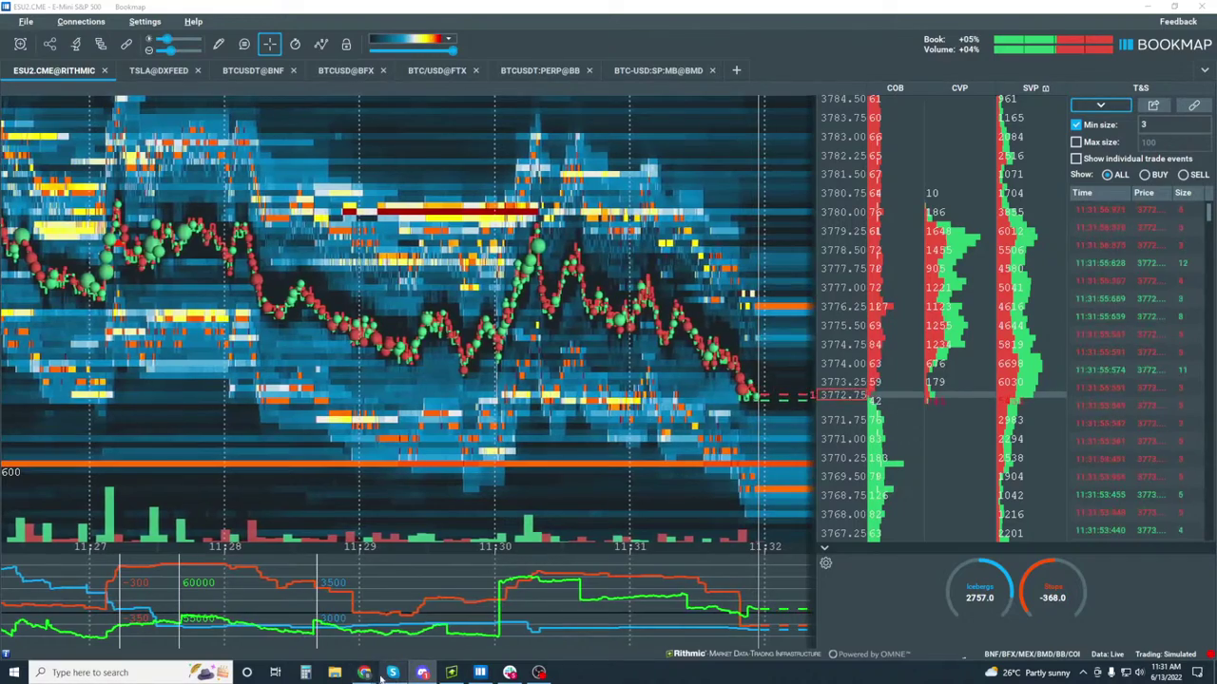
# Bring up the BookmapLive webinar deck and play it full screen with Ctrl+F5.
pyautogui.moveTo(364, 672)
pyautogui.click(395, 638)
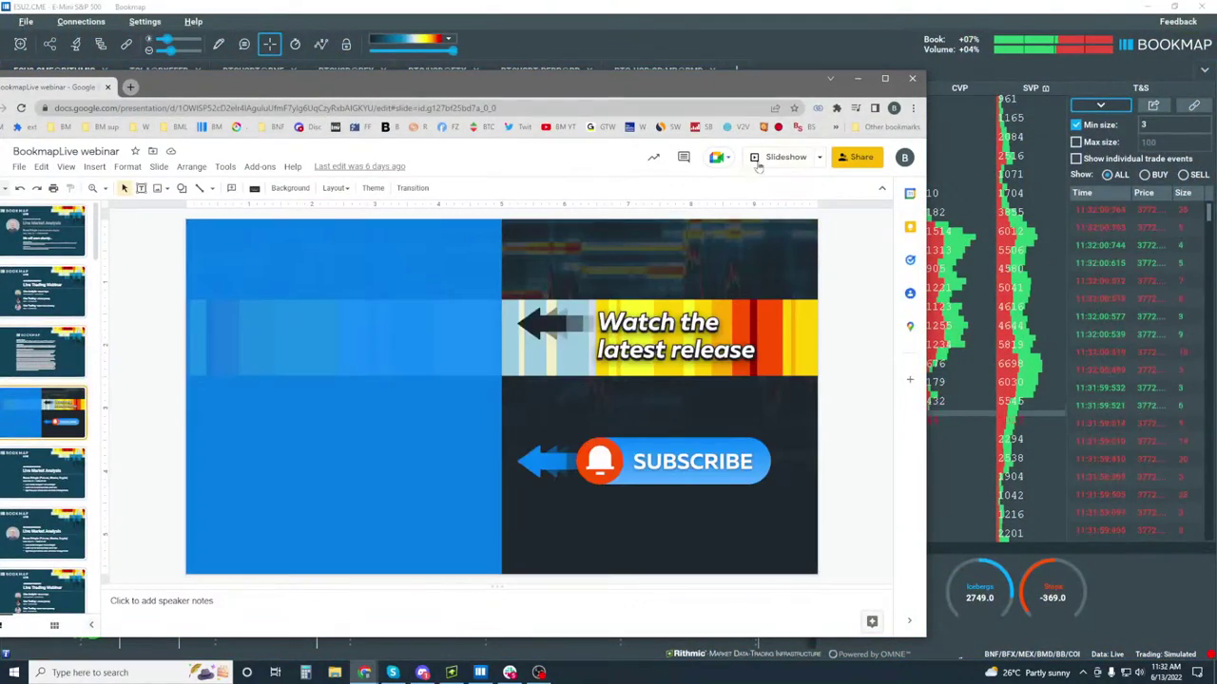
pyautogui.hotkey('ctrl', 'F5')
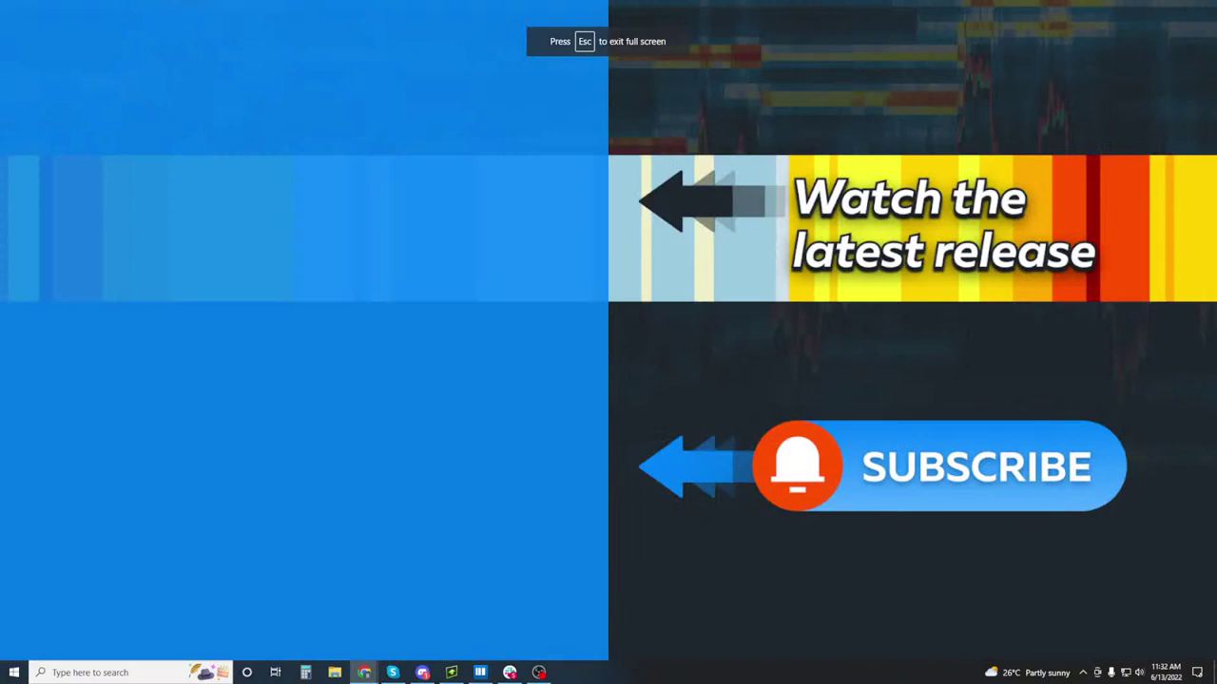